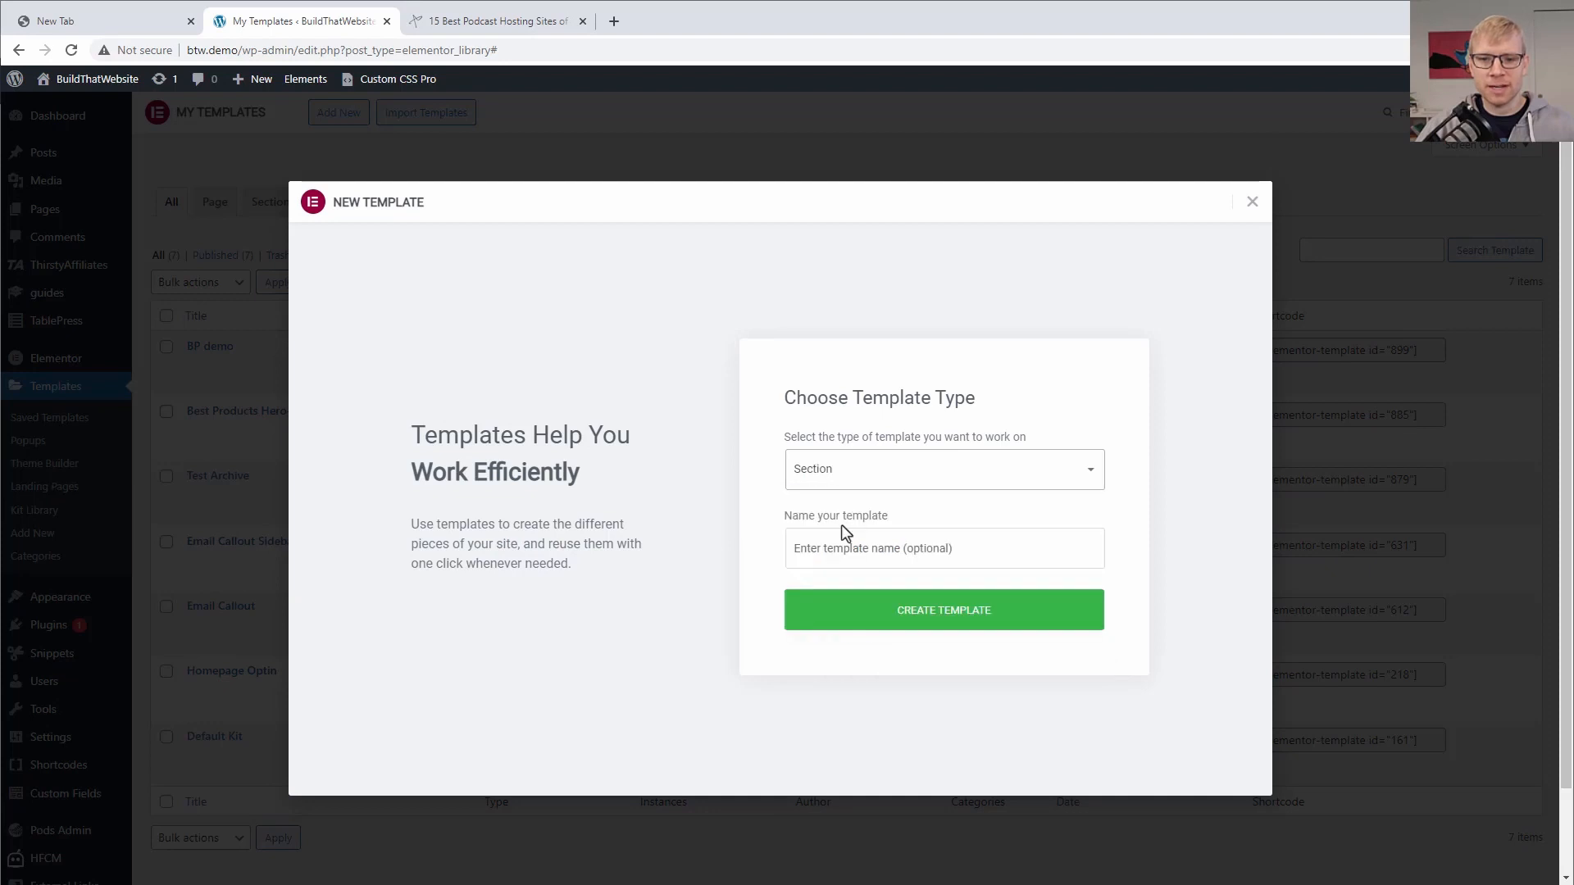
Name the new section template "Best Products Hero Section" and create it.
text(Best )
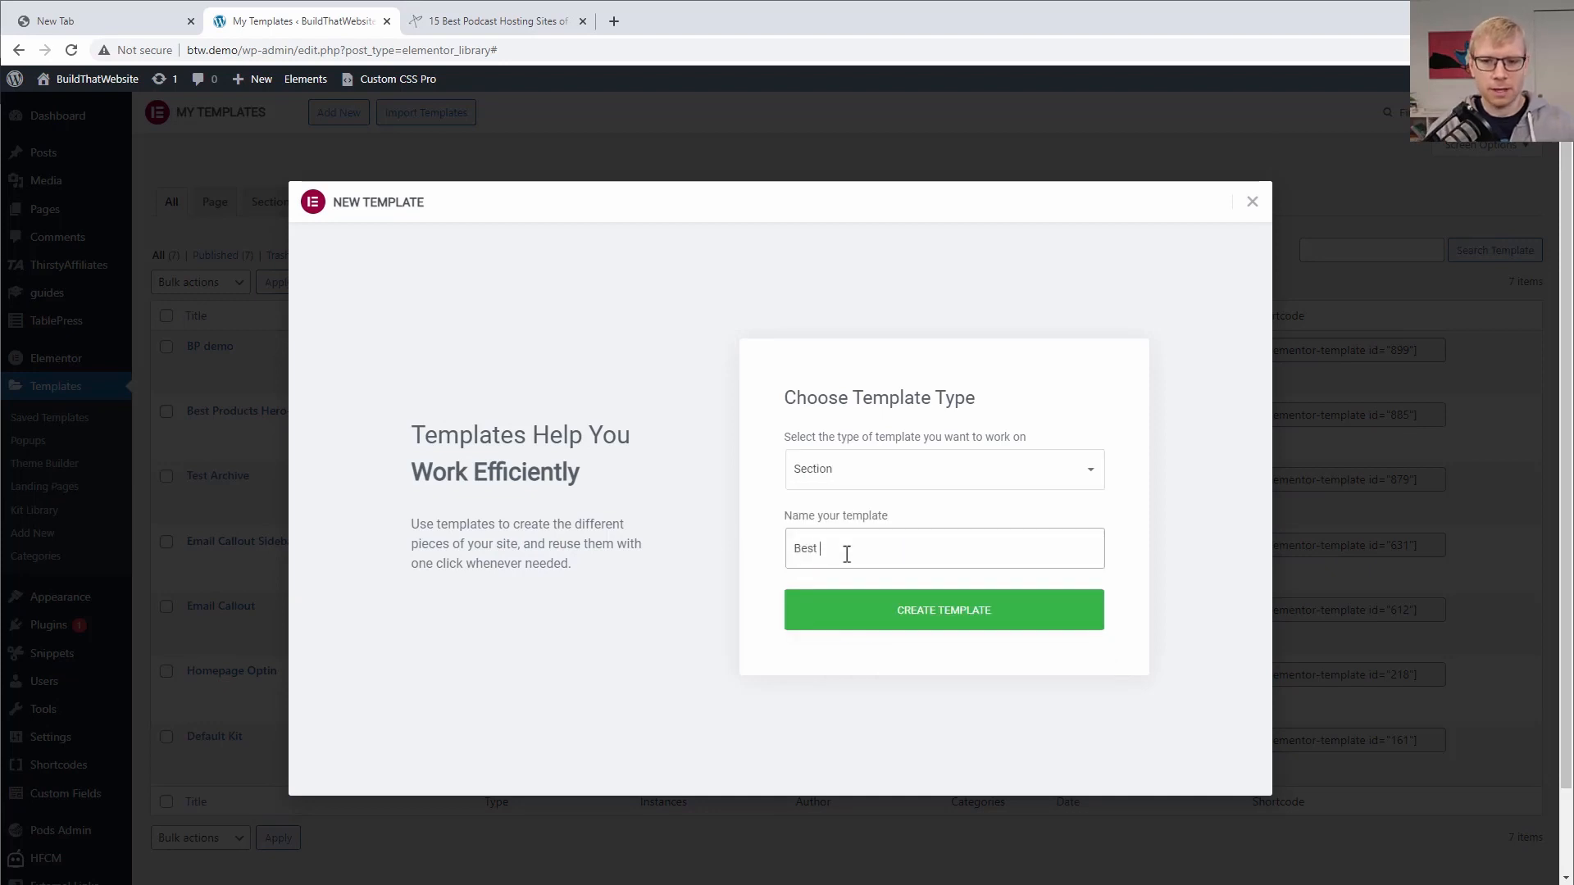
text(Products Hero Section)
click(975, 623)
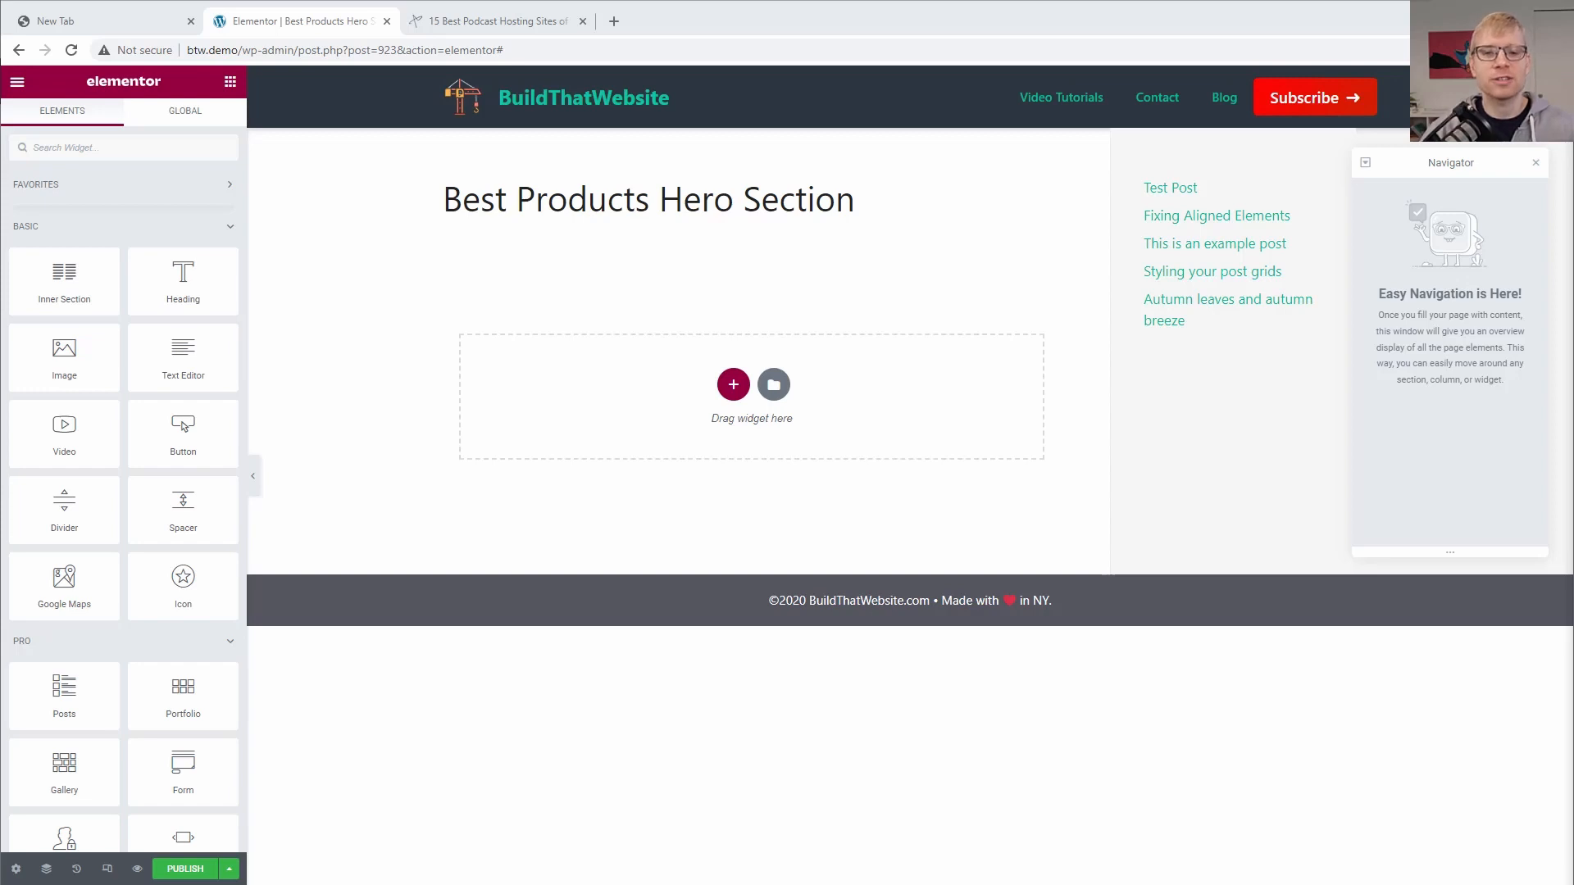
Add a section with three equal columns to the template and check the product cards on the reference podcast hosting page.
click(733, 384)
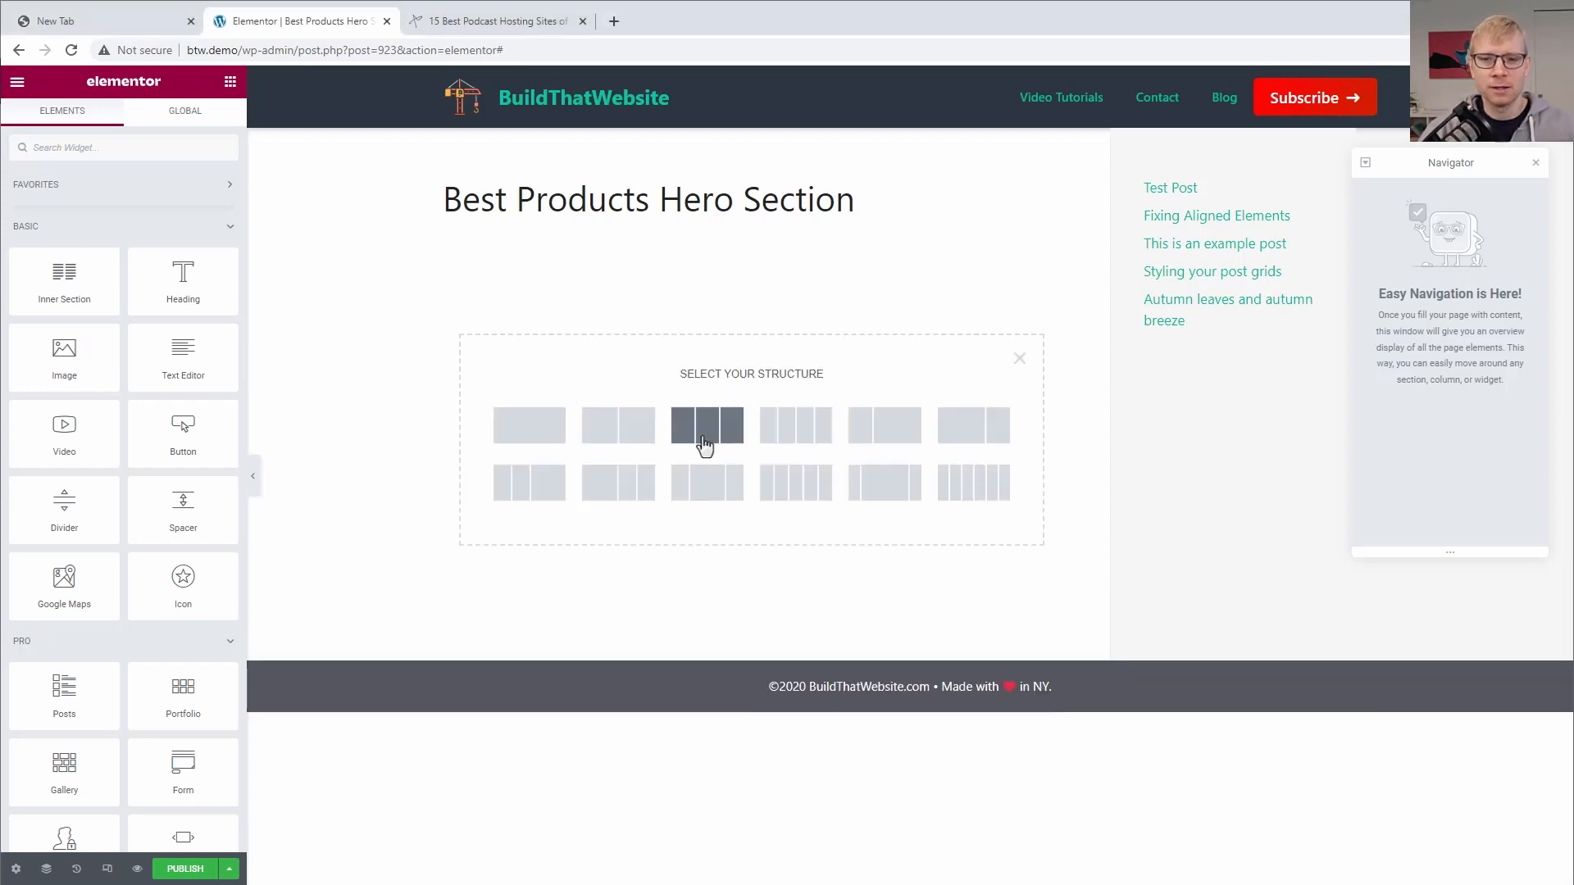
click(707, 425)
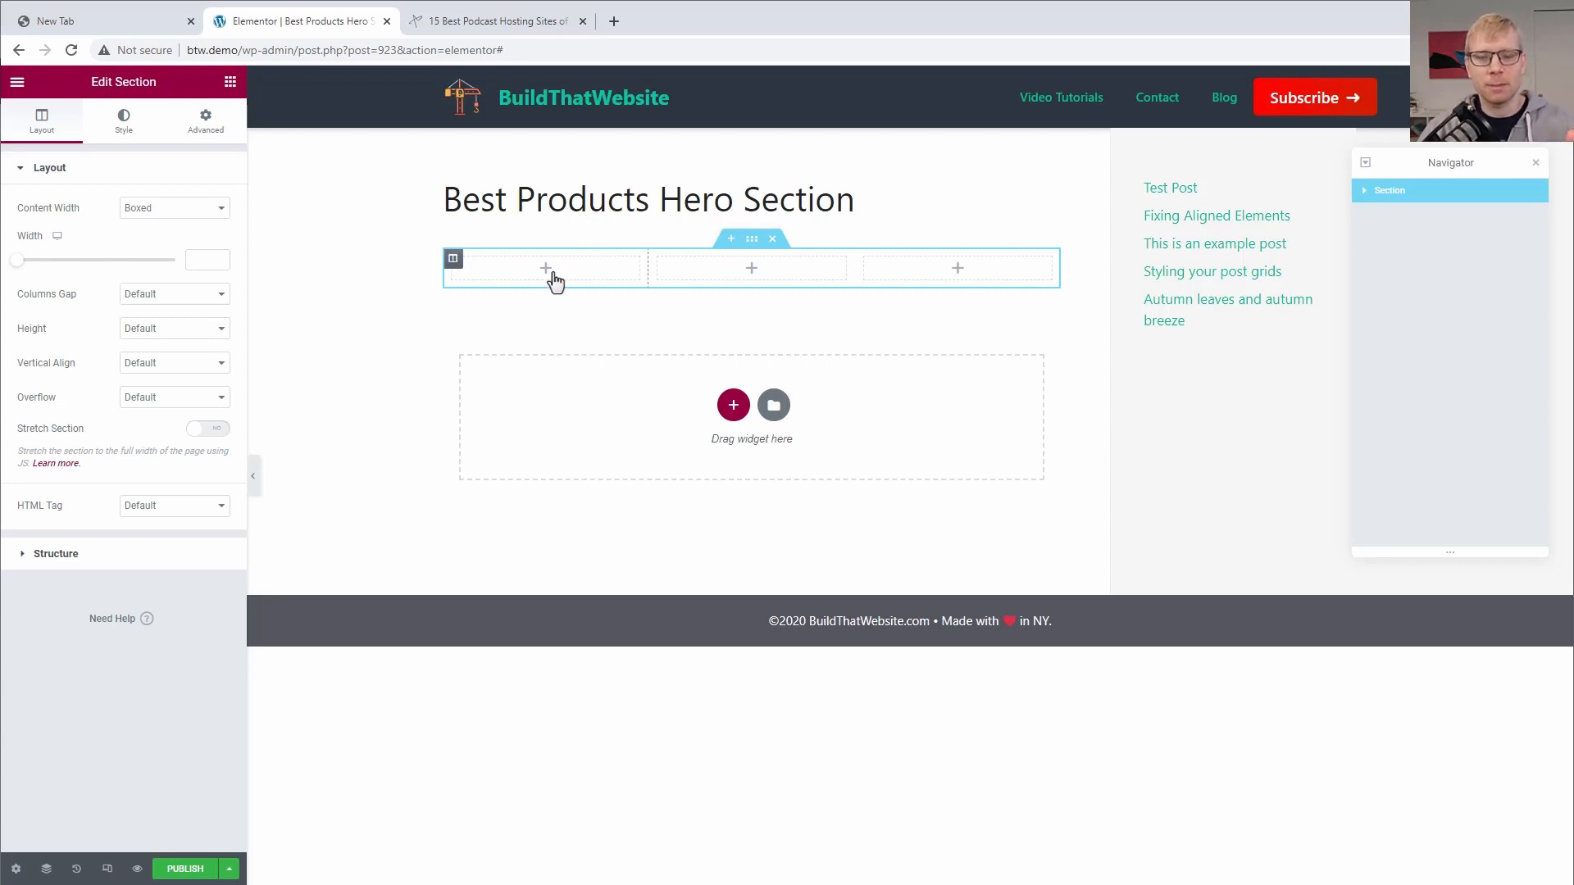
click(518, 24)
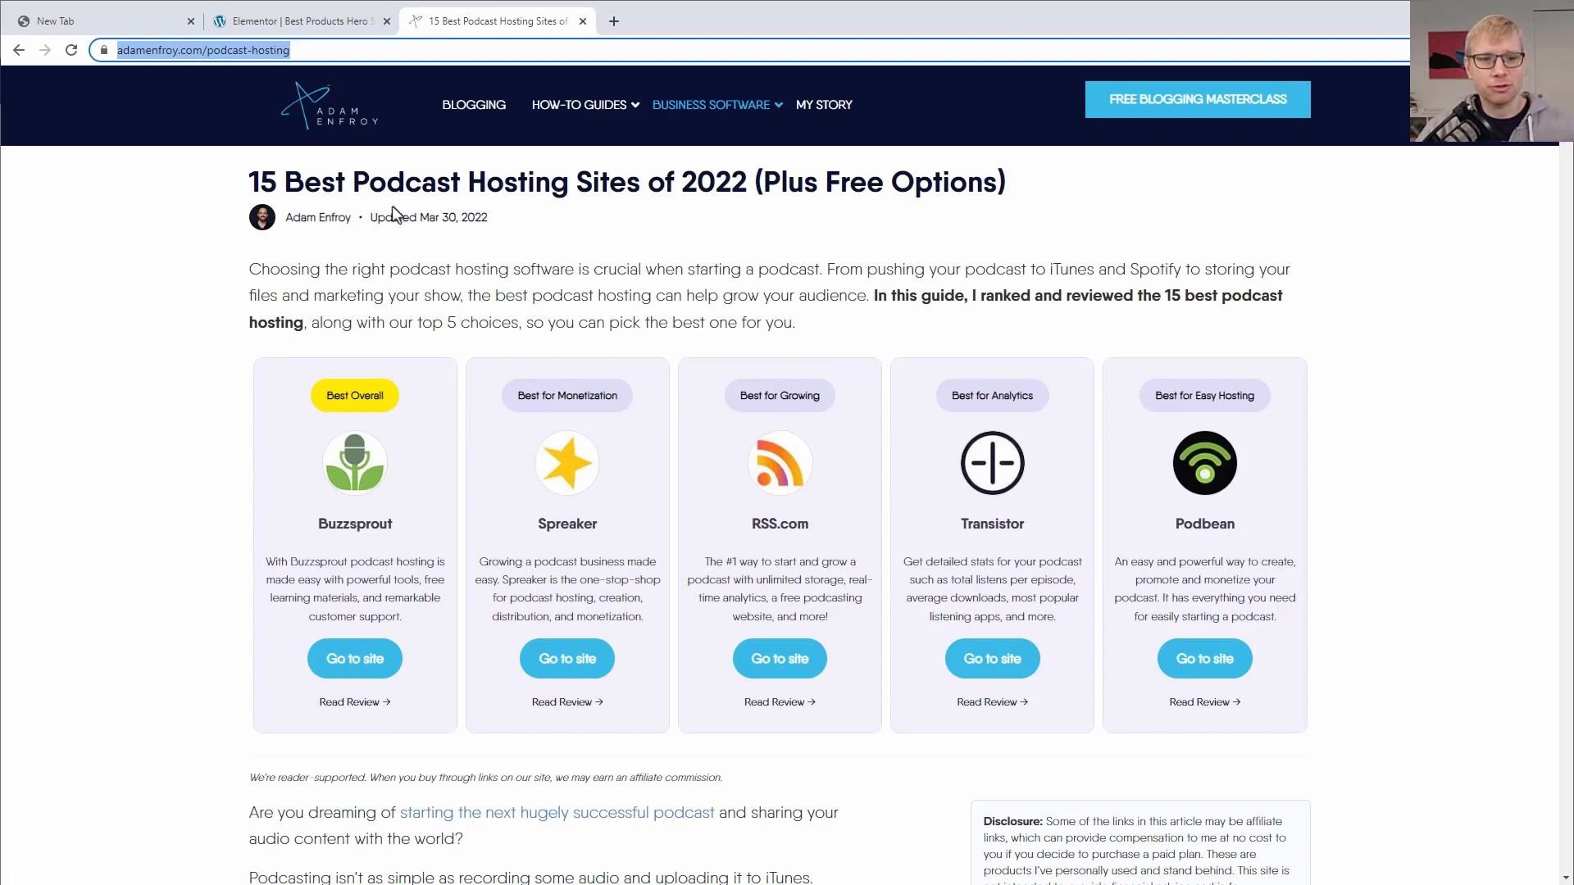
click(316, 9)
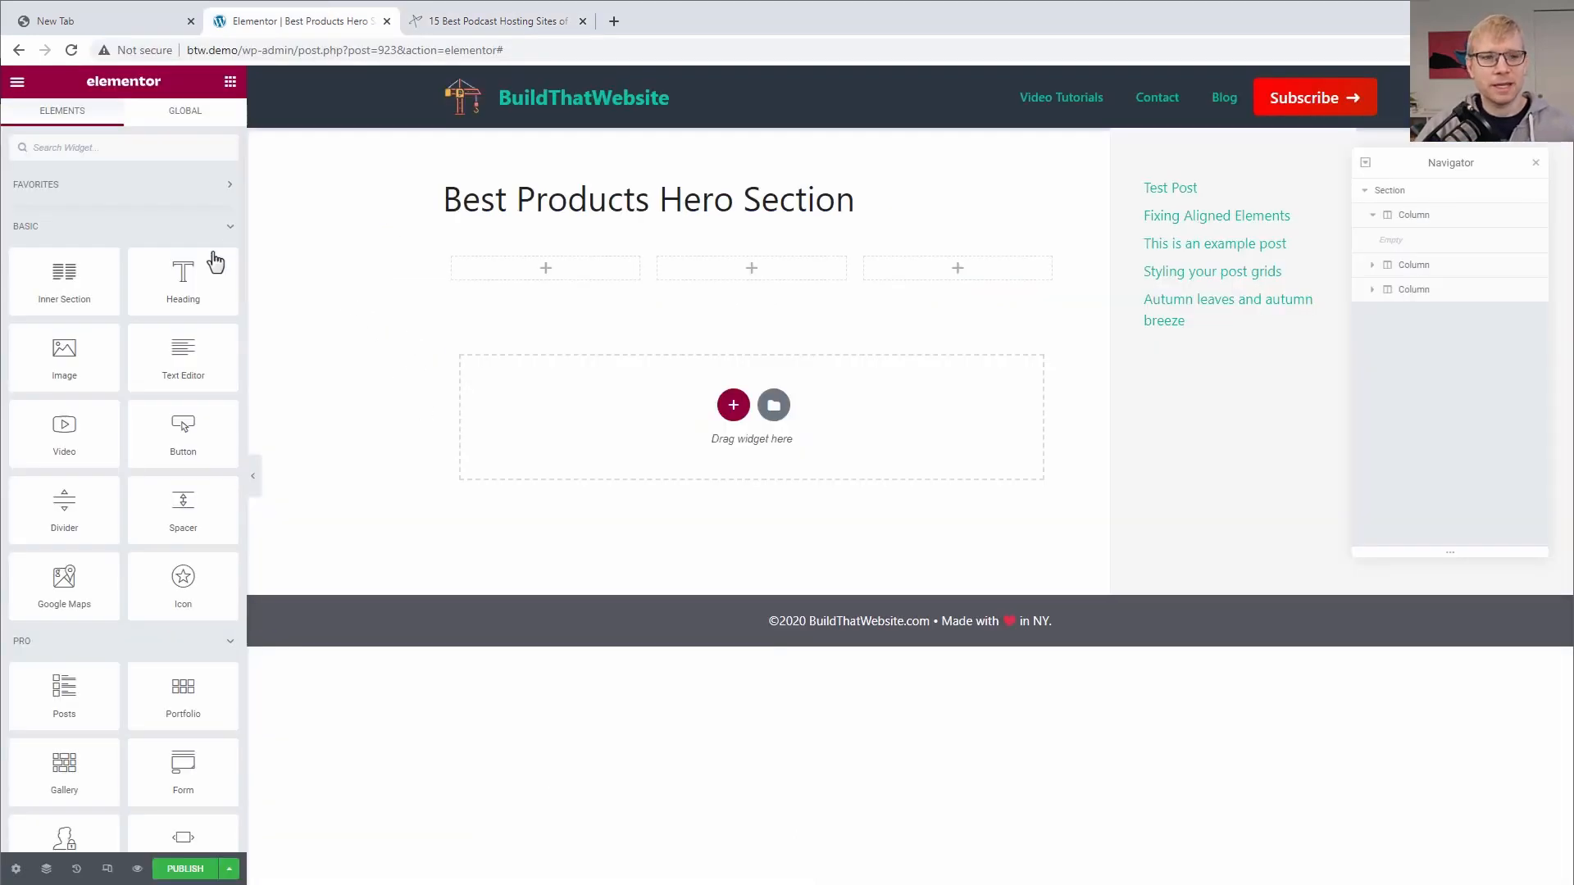
Add a Heading widget to the first column and set its HTML tag to span.
drag(180, 281, 554, 273)
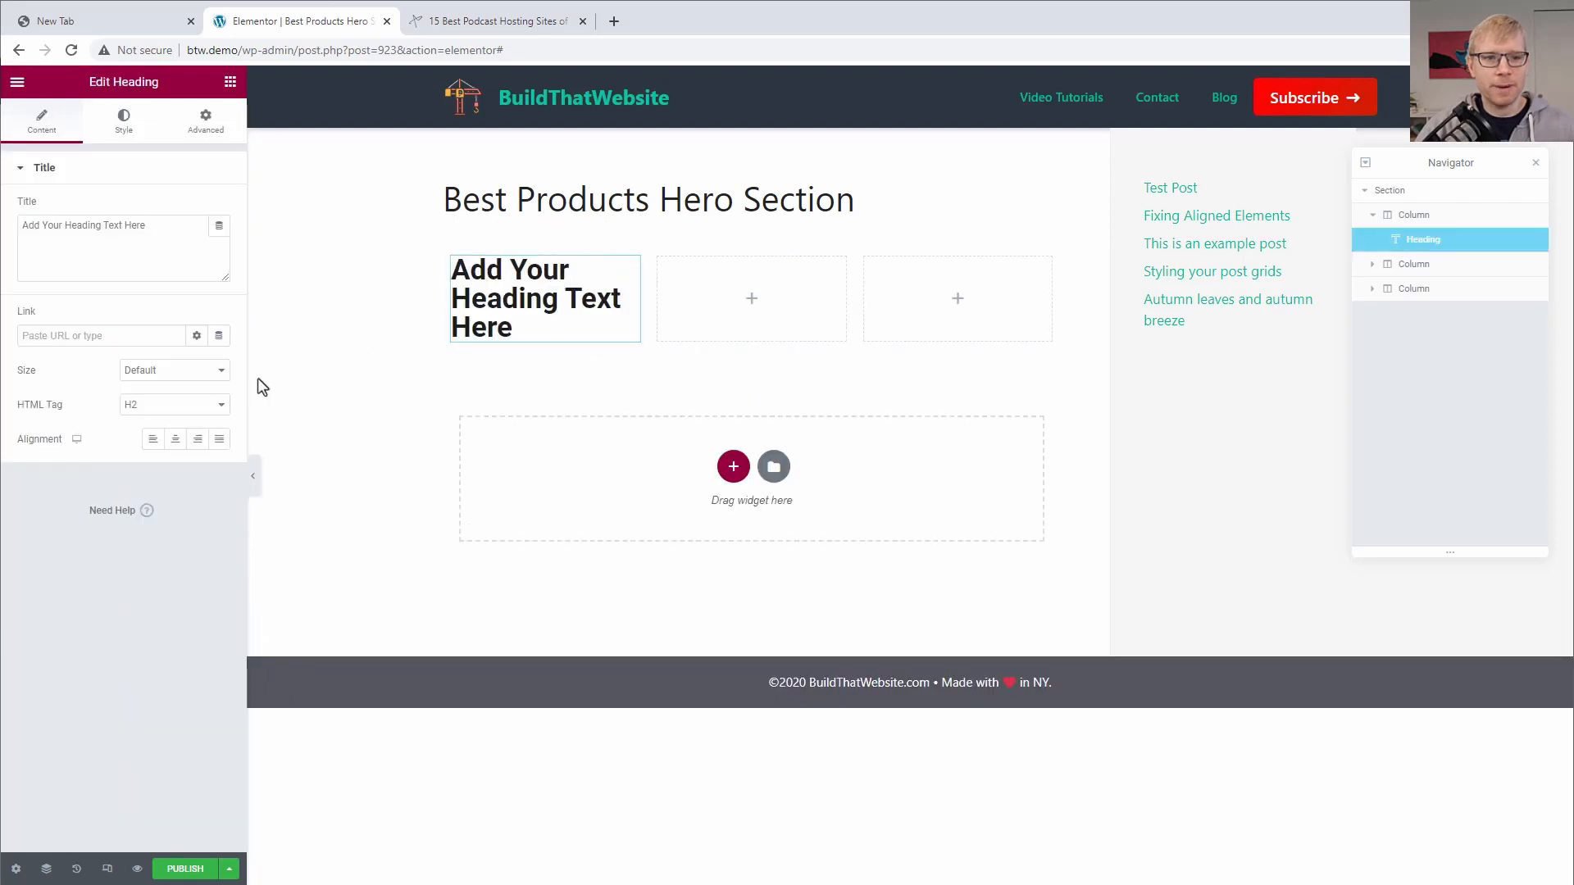
click(155, 413)
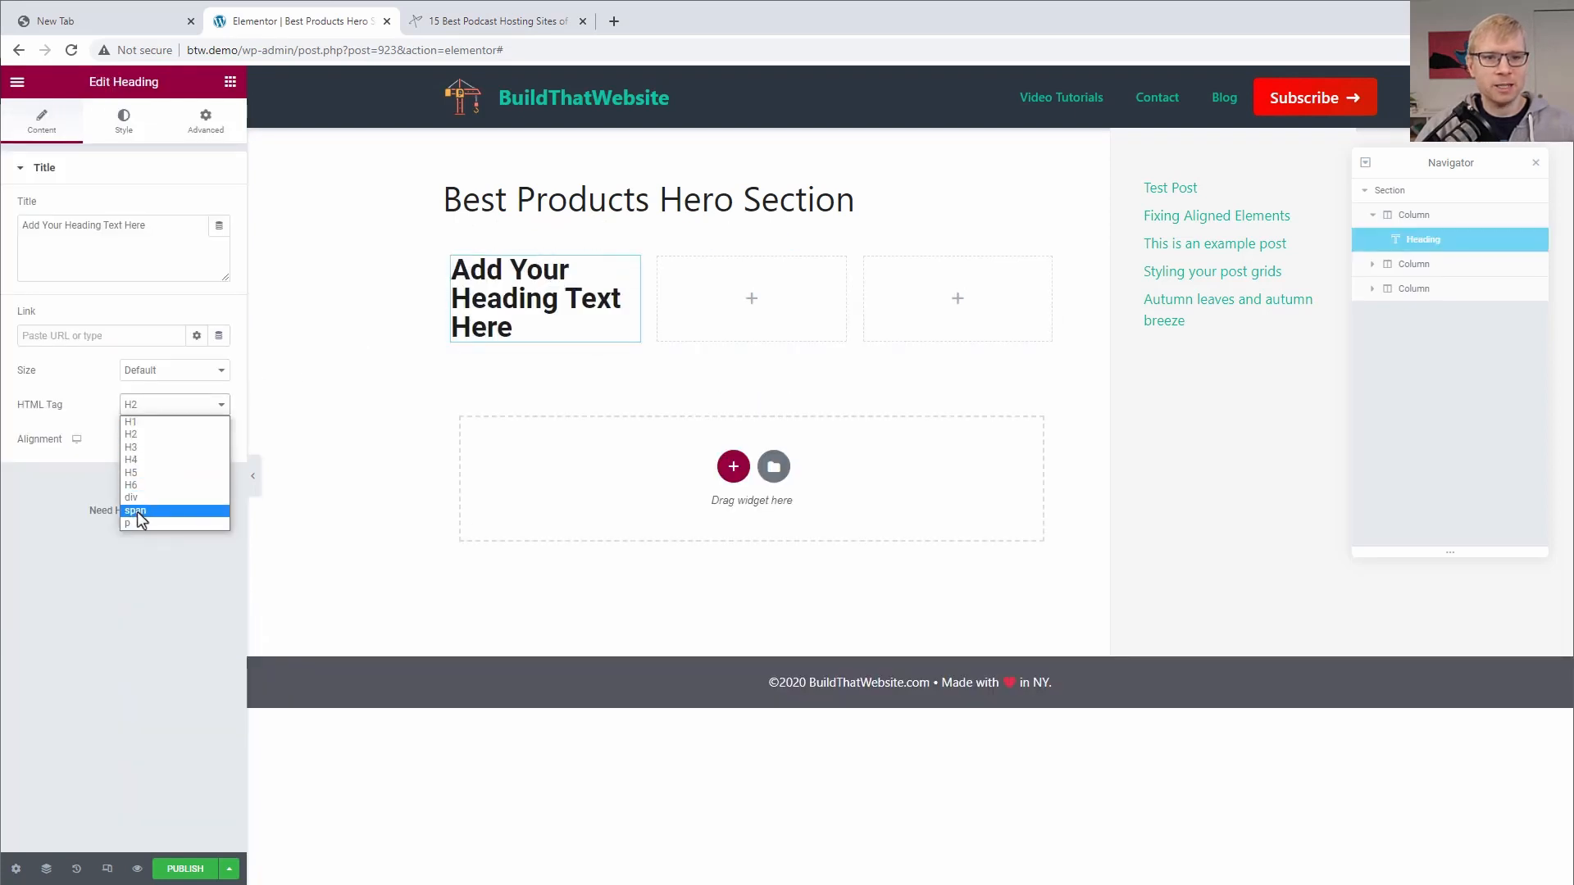
click(136, 511)
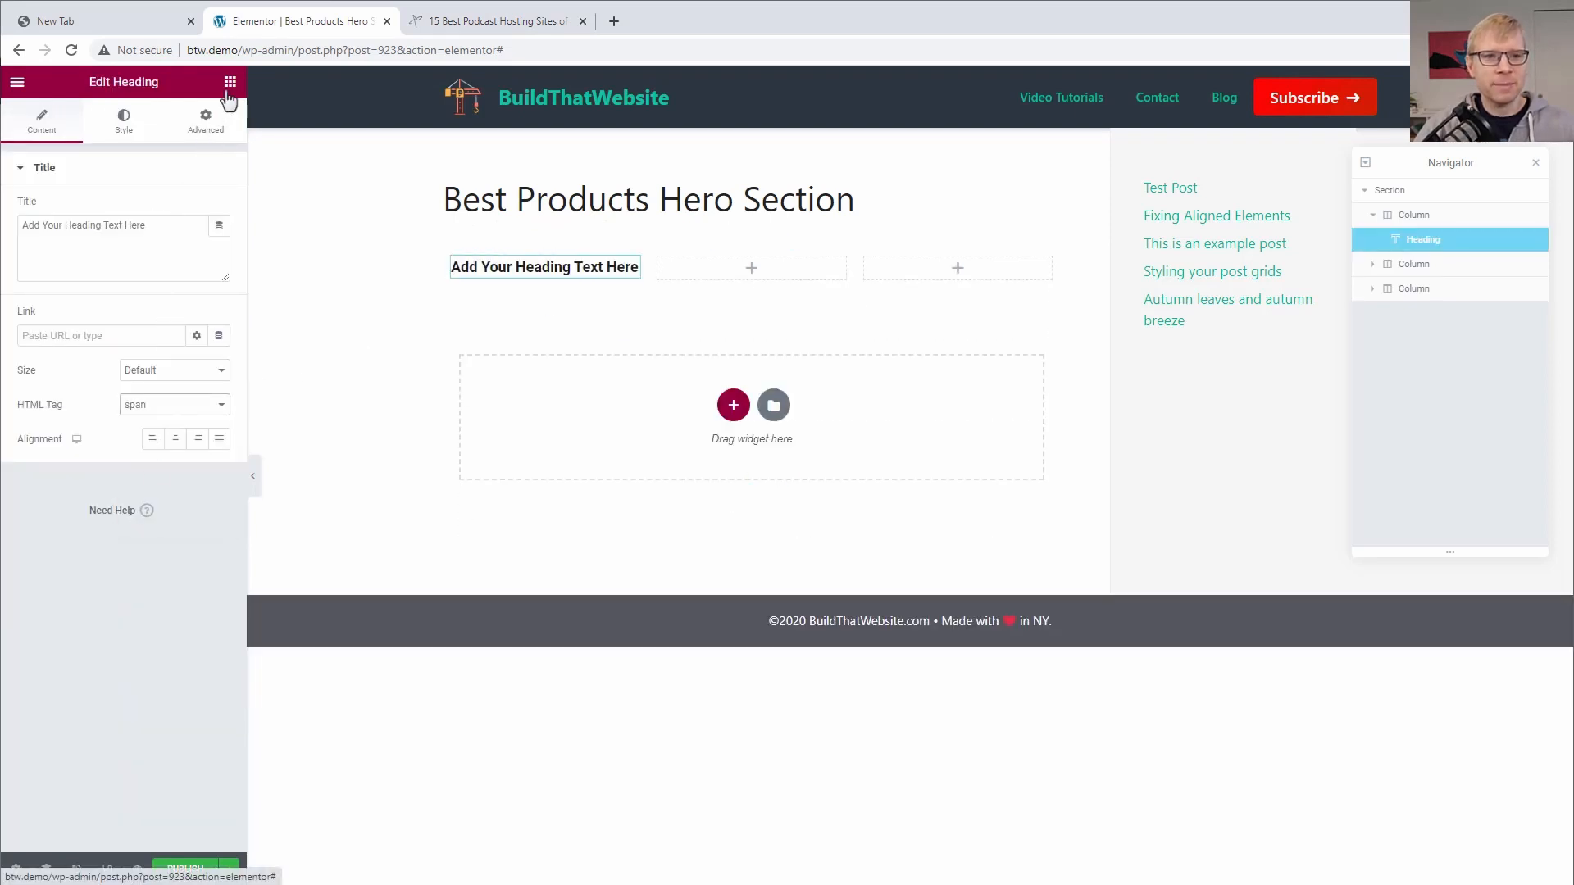
Add a second Heading widget below the first one in the first column and centre it.
click(229, 85)
drag(181, 285, 527, 283)
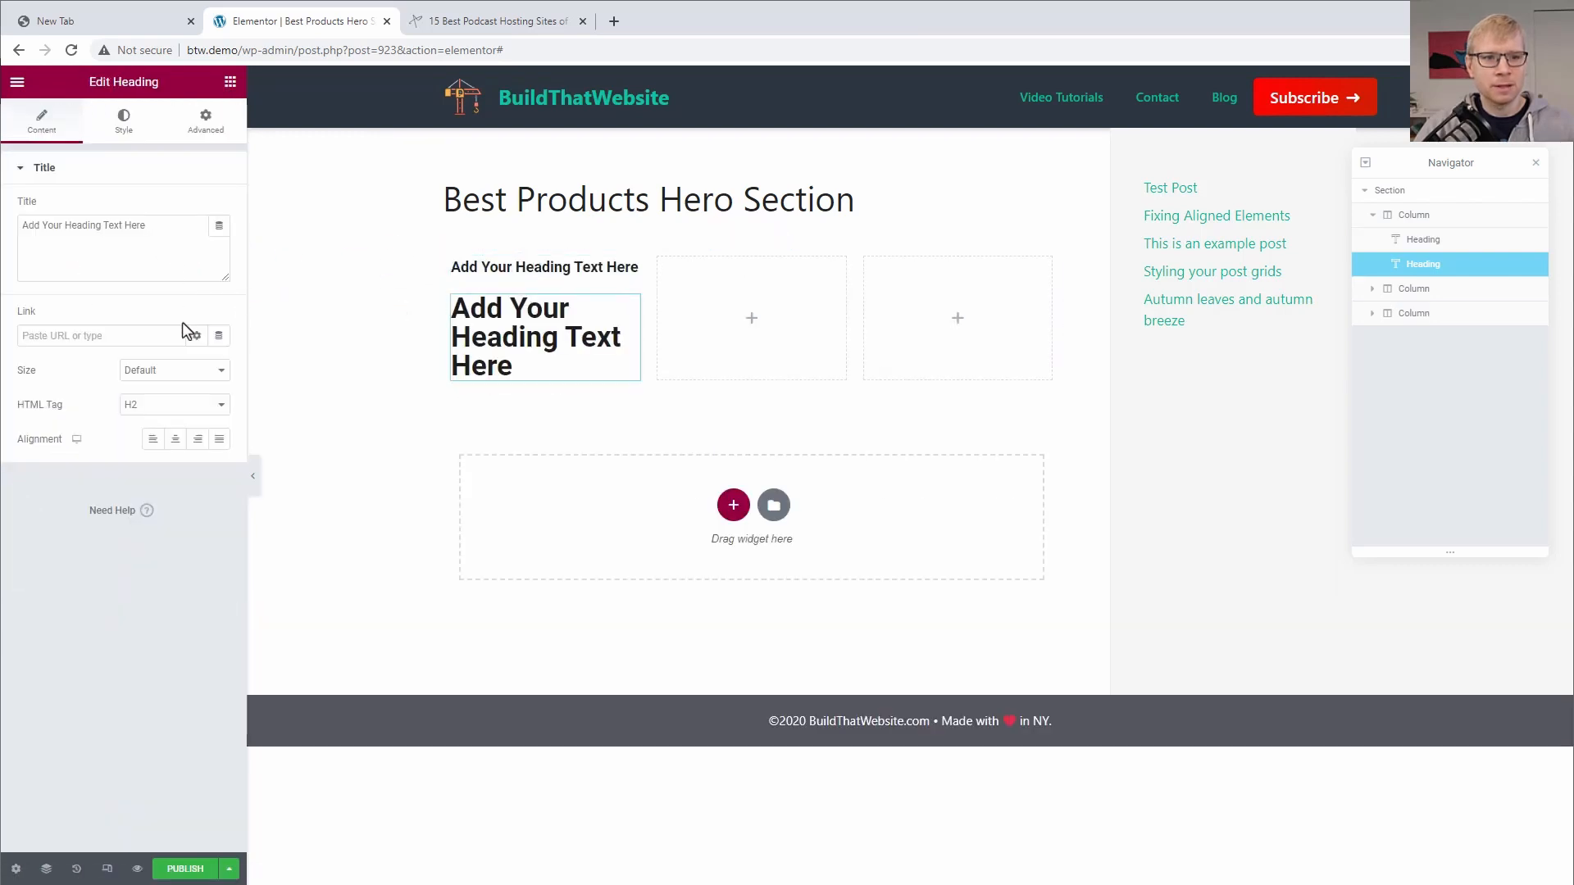
click(175, 438)
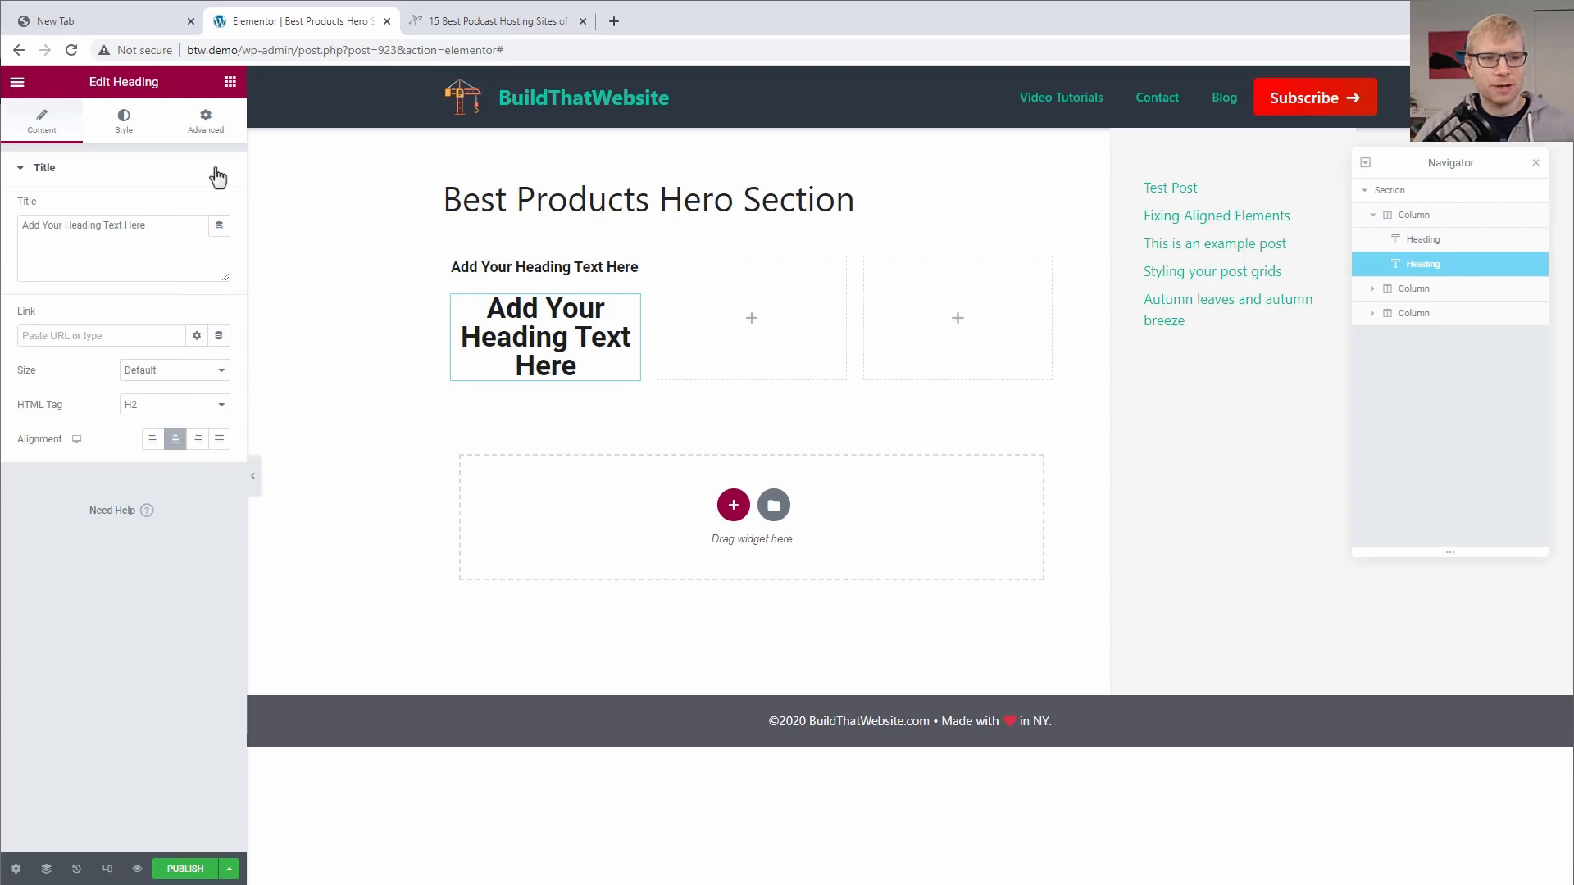
Add Image, Text Editor and Button widgets, in that order, below the headings in the first column.
click(230, 82)
drag(66, 352, 564, 380)
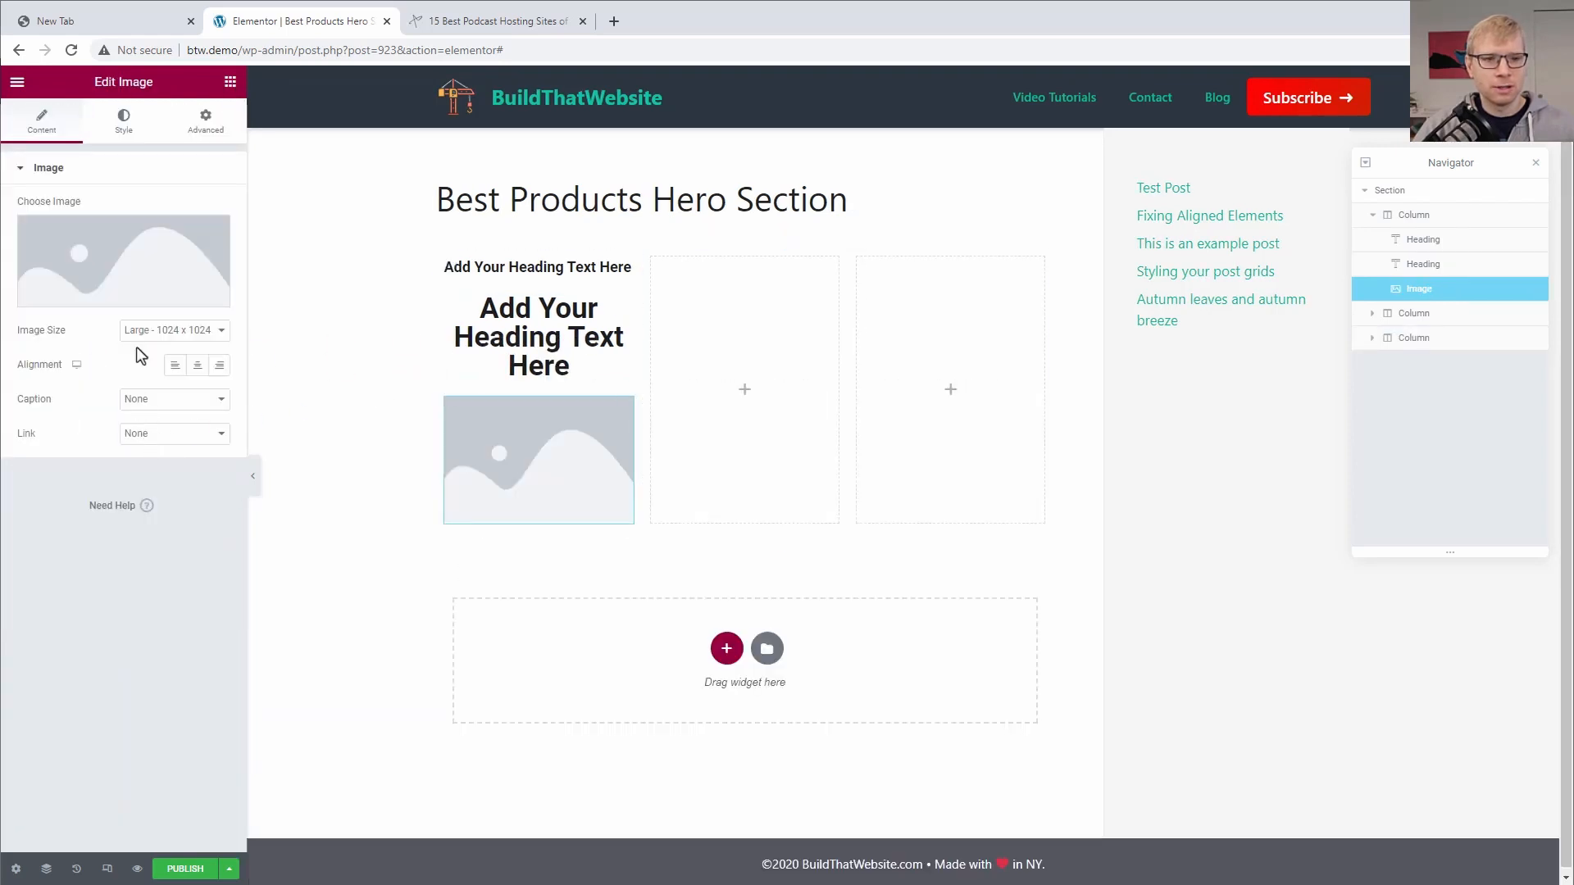
click(230, 81)
drag(151, 366, 544, 529)
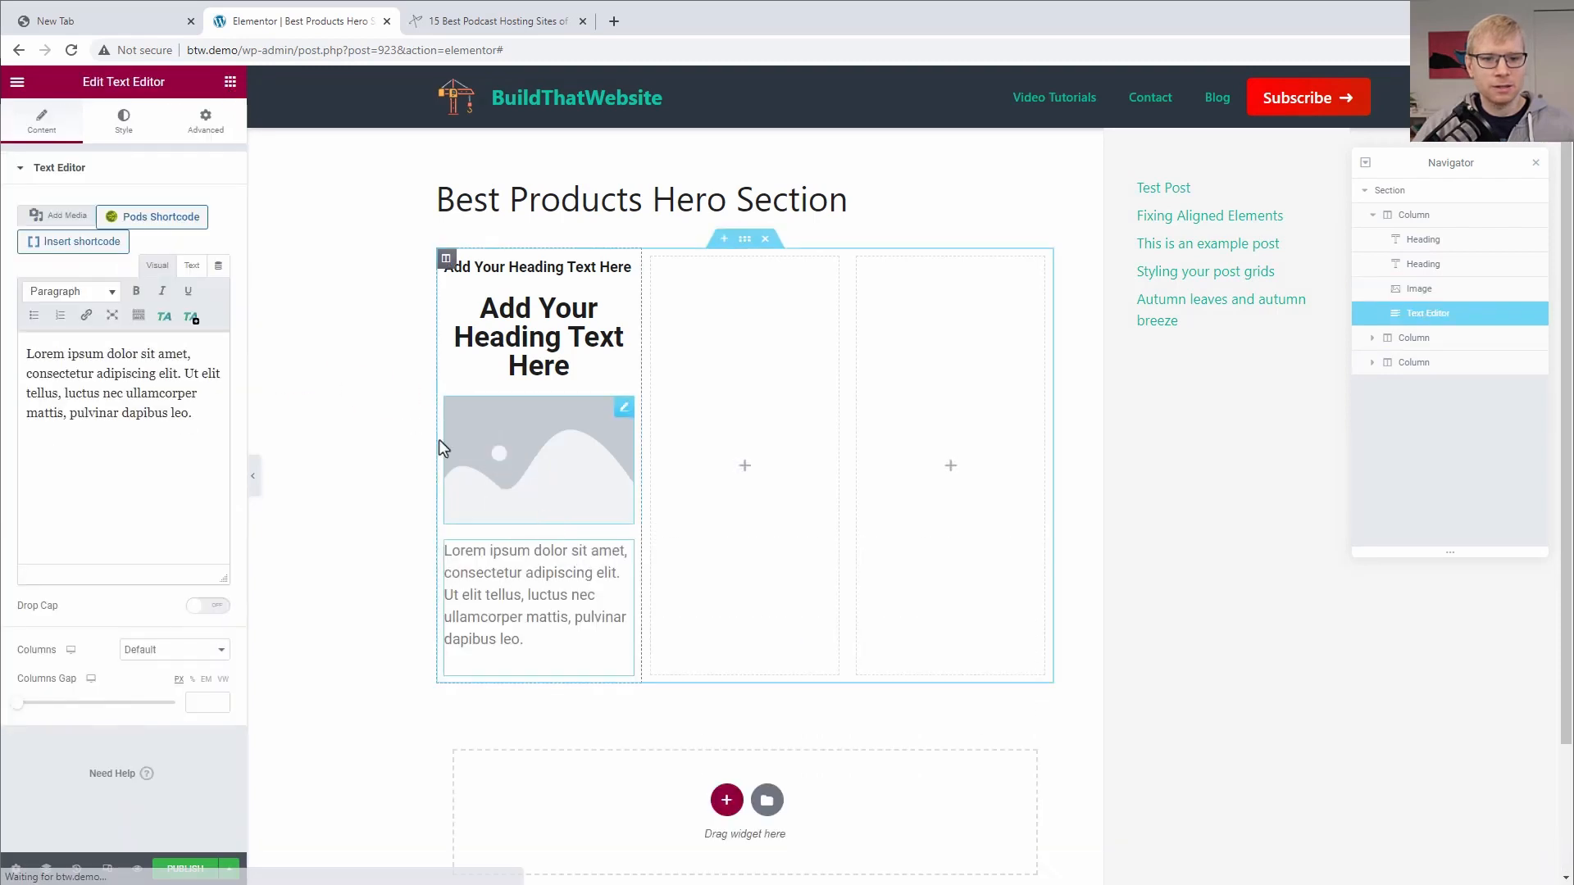
click(232, 82)
drag(183, 430, 508, 677)
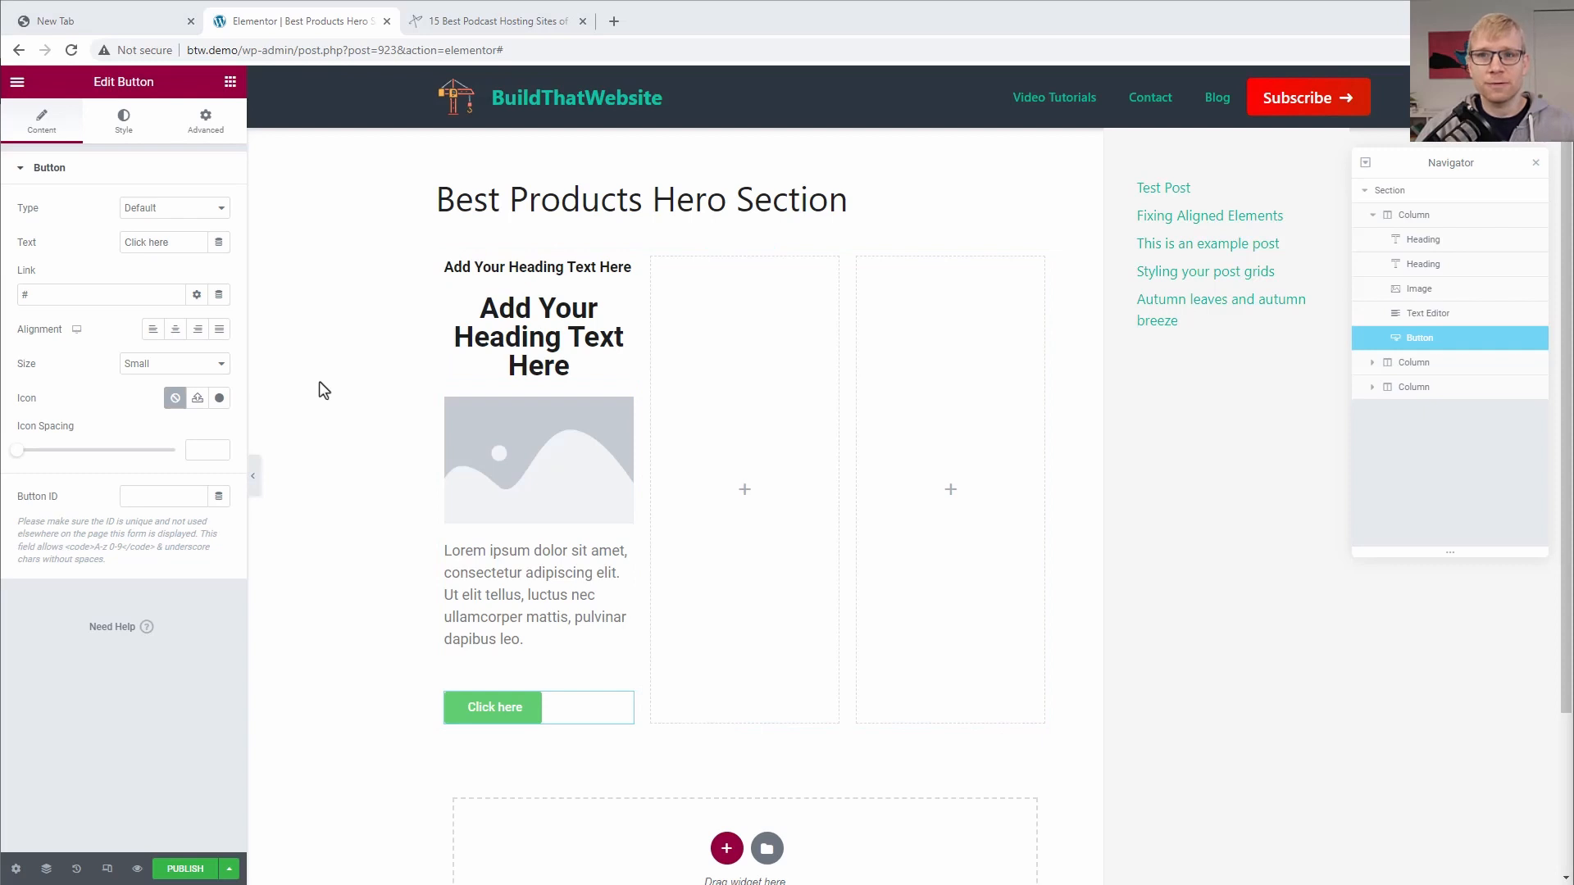
Change the second heading's text to "Blocksy" and set its font size to 24 px.
click(480, 354)
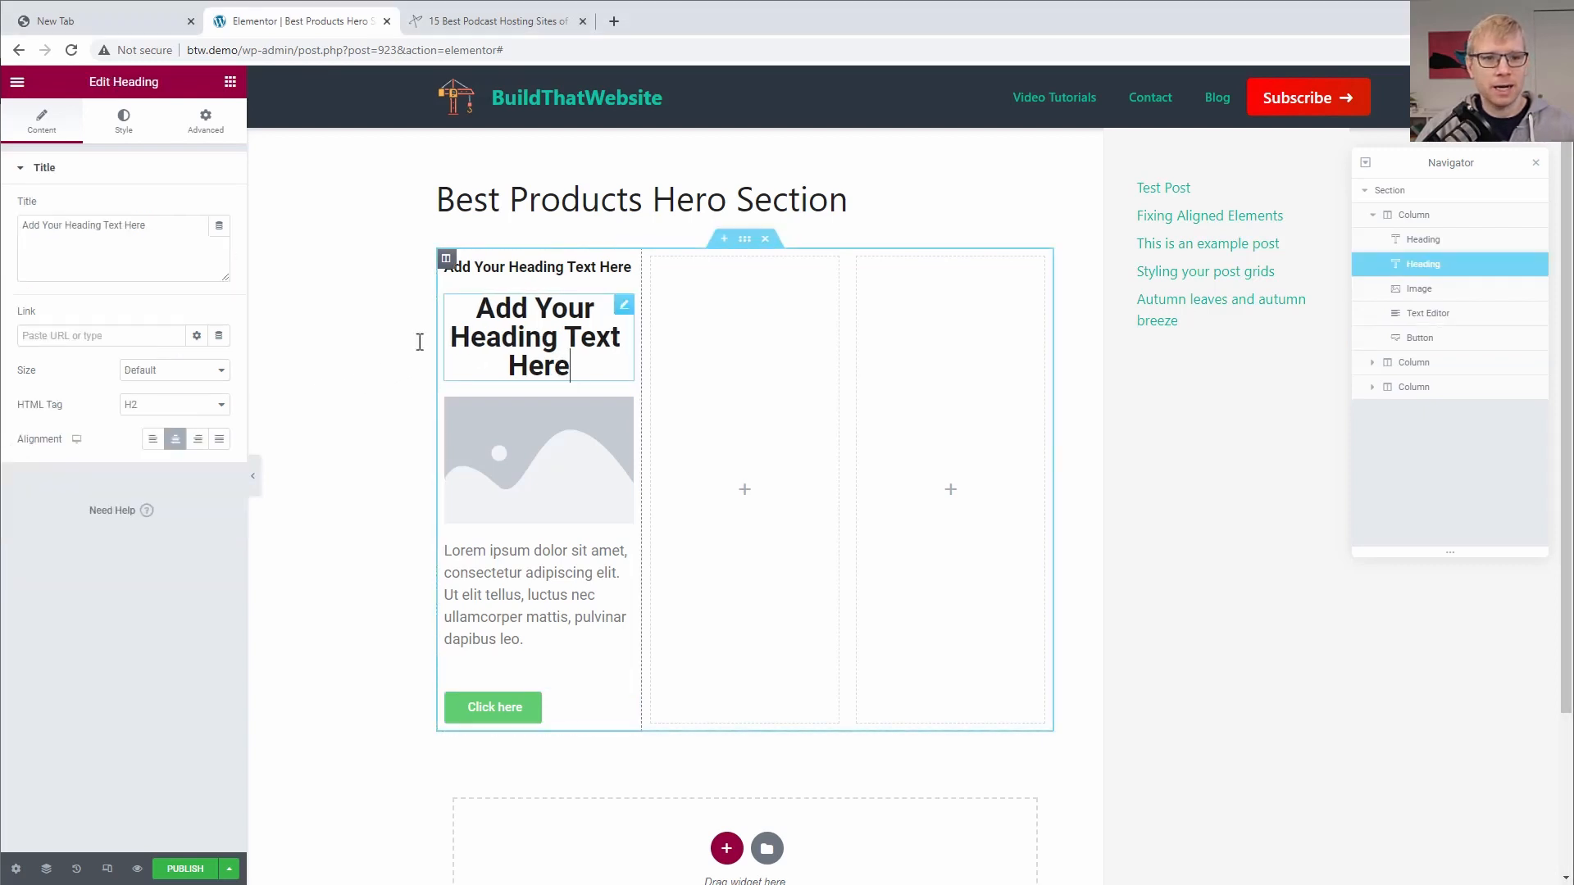
drag(151, 236, 10, 238)
text(Blocksy)
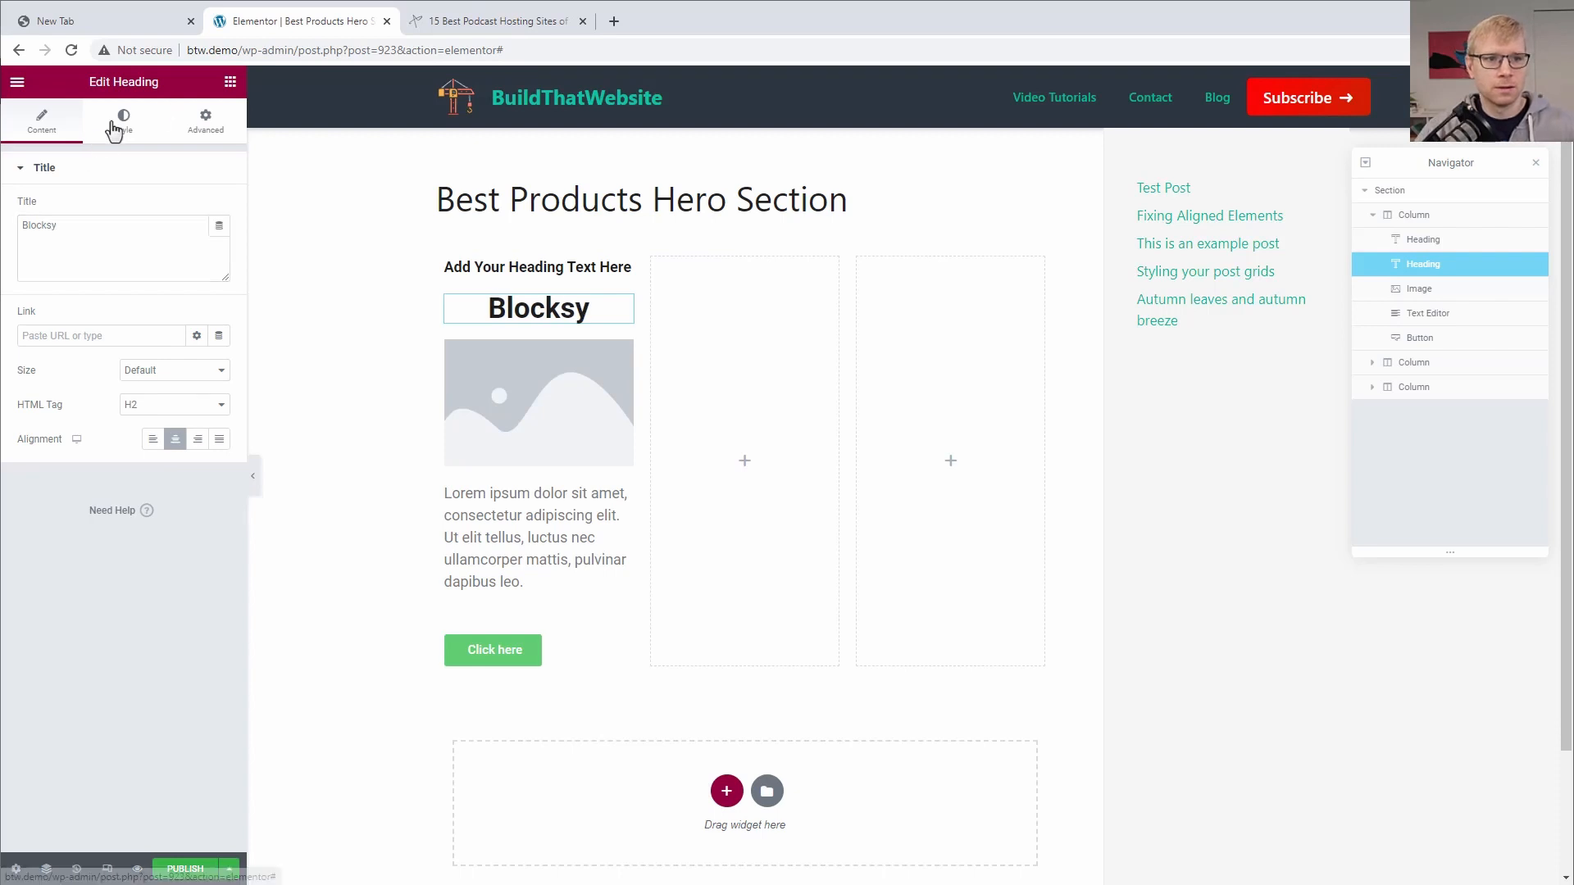
click(114, 123)
click(219, 243)
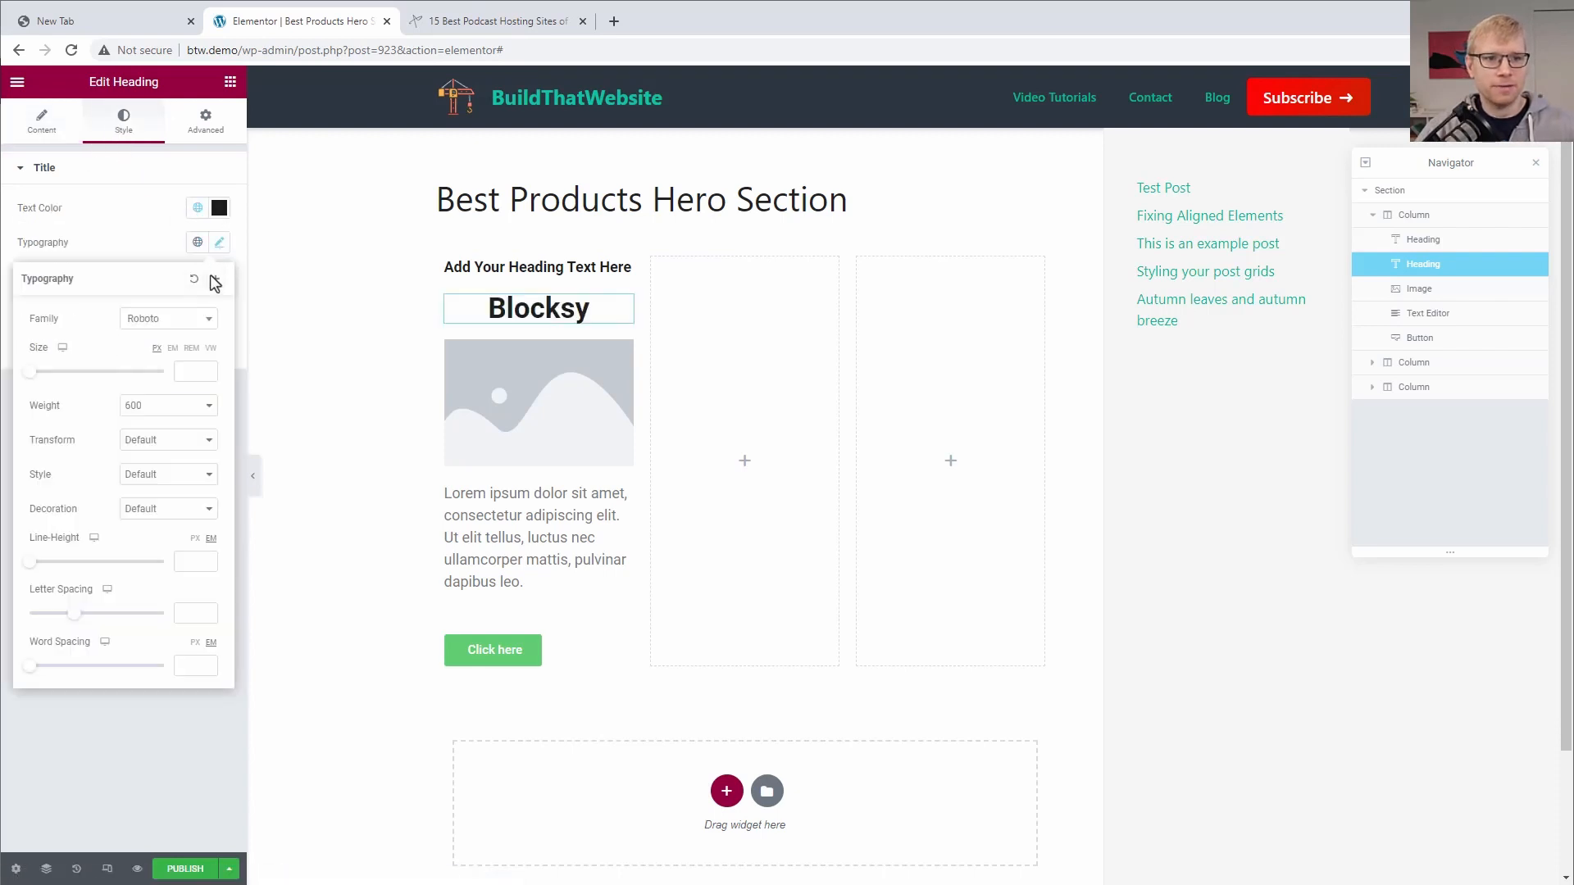
click(187, 369)
text(24)
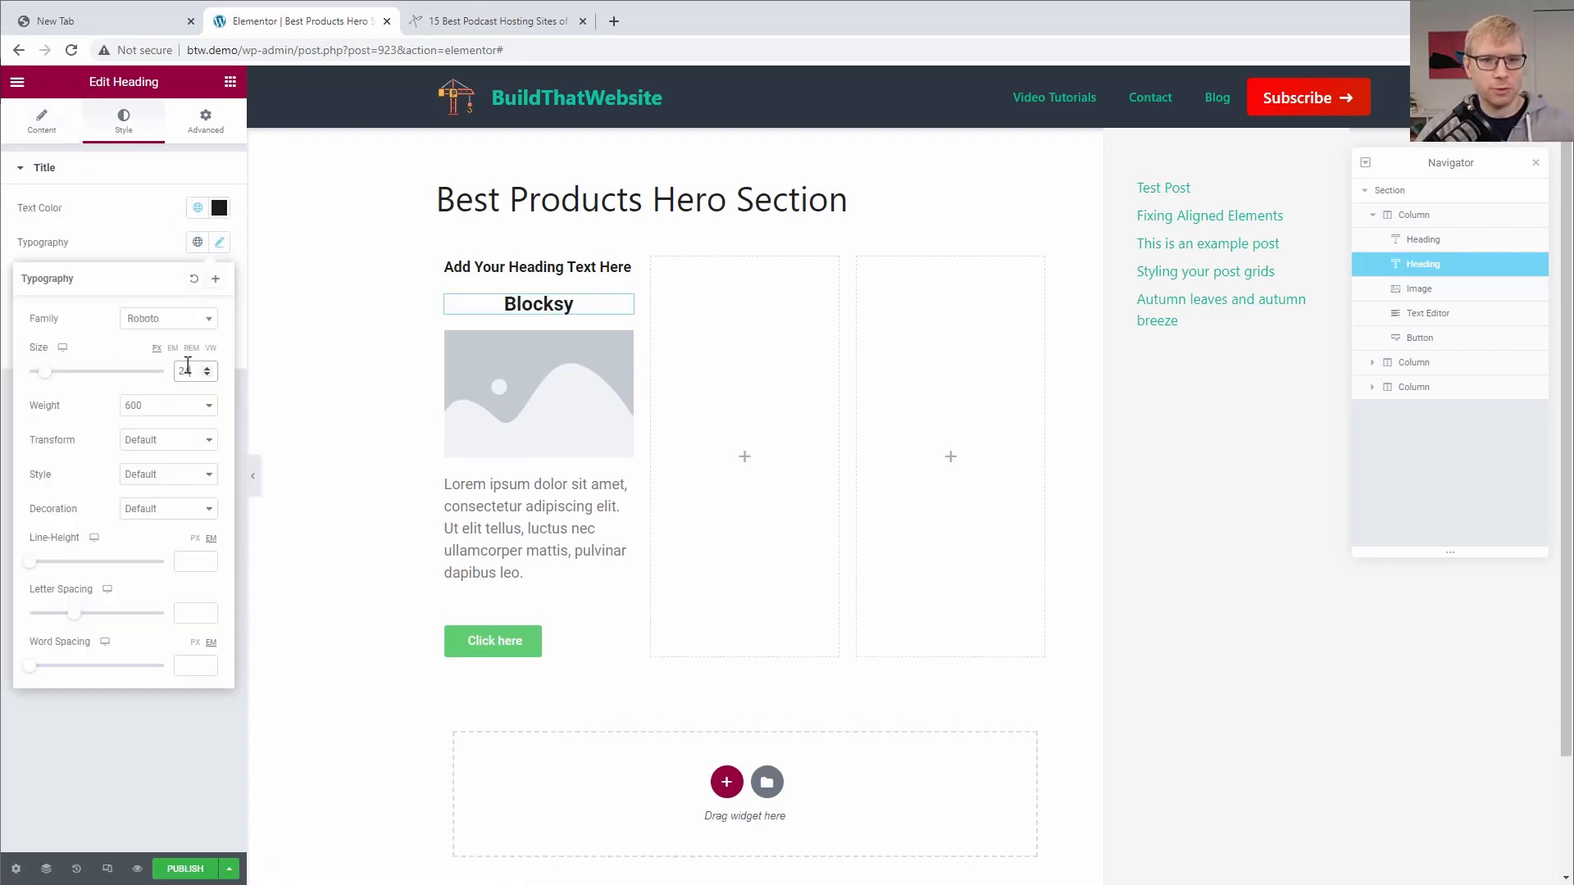
Insert blocksy-256.jpg from the media library as the first column's image.
click(541, 392)
click(206, 330)
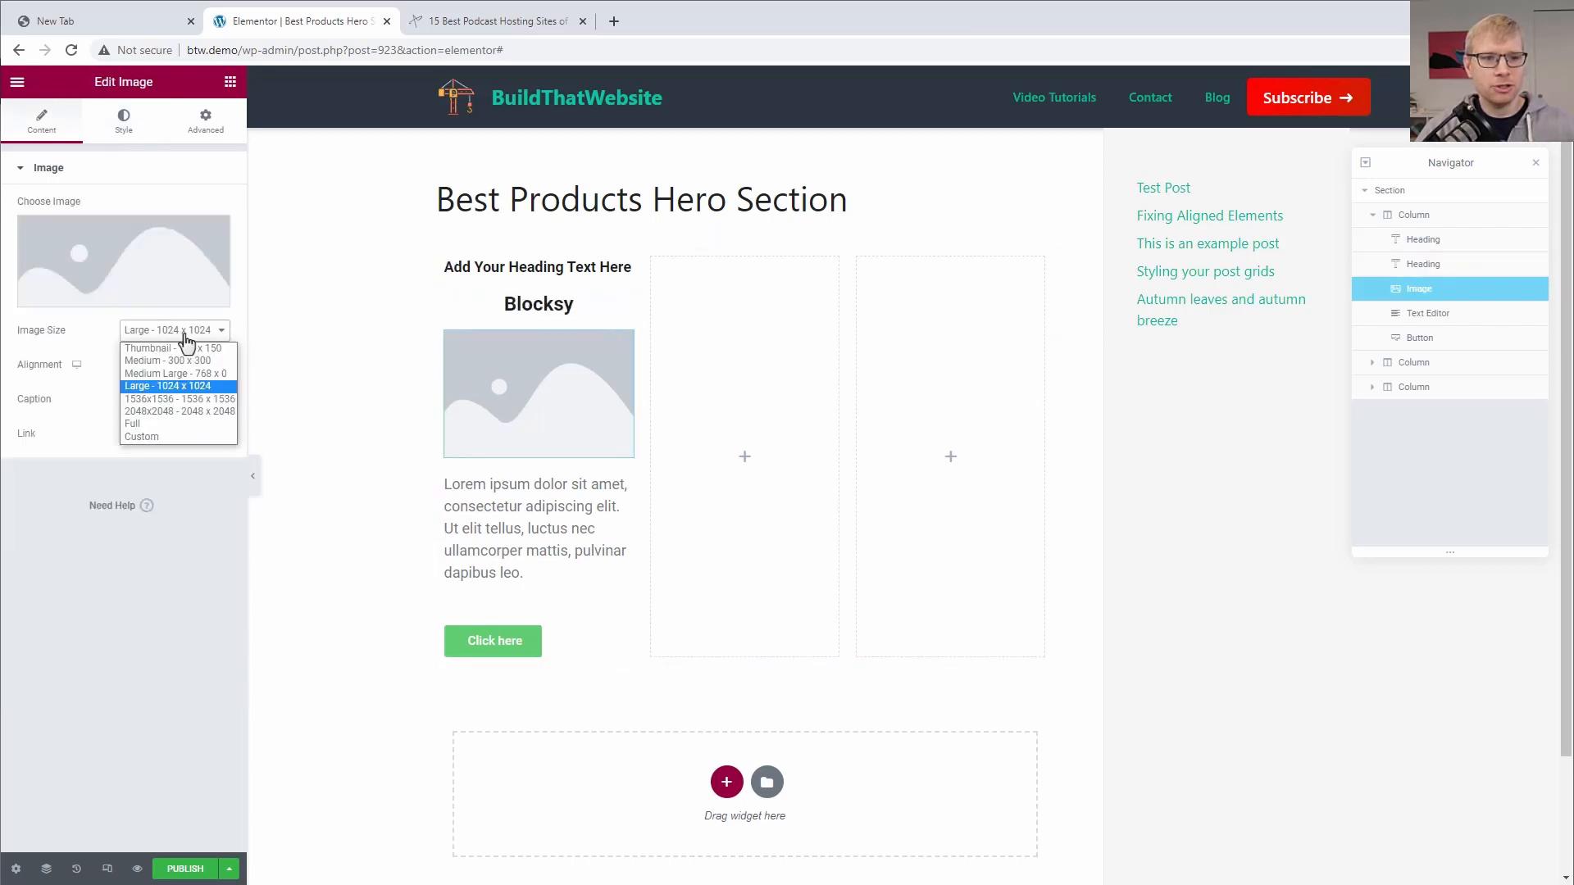
click(134, 257)
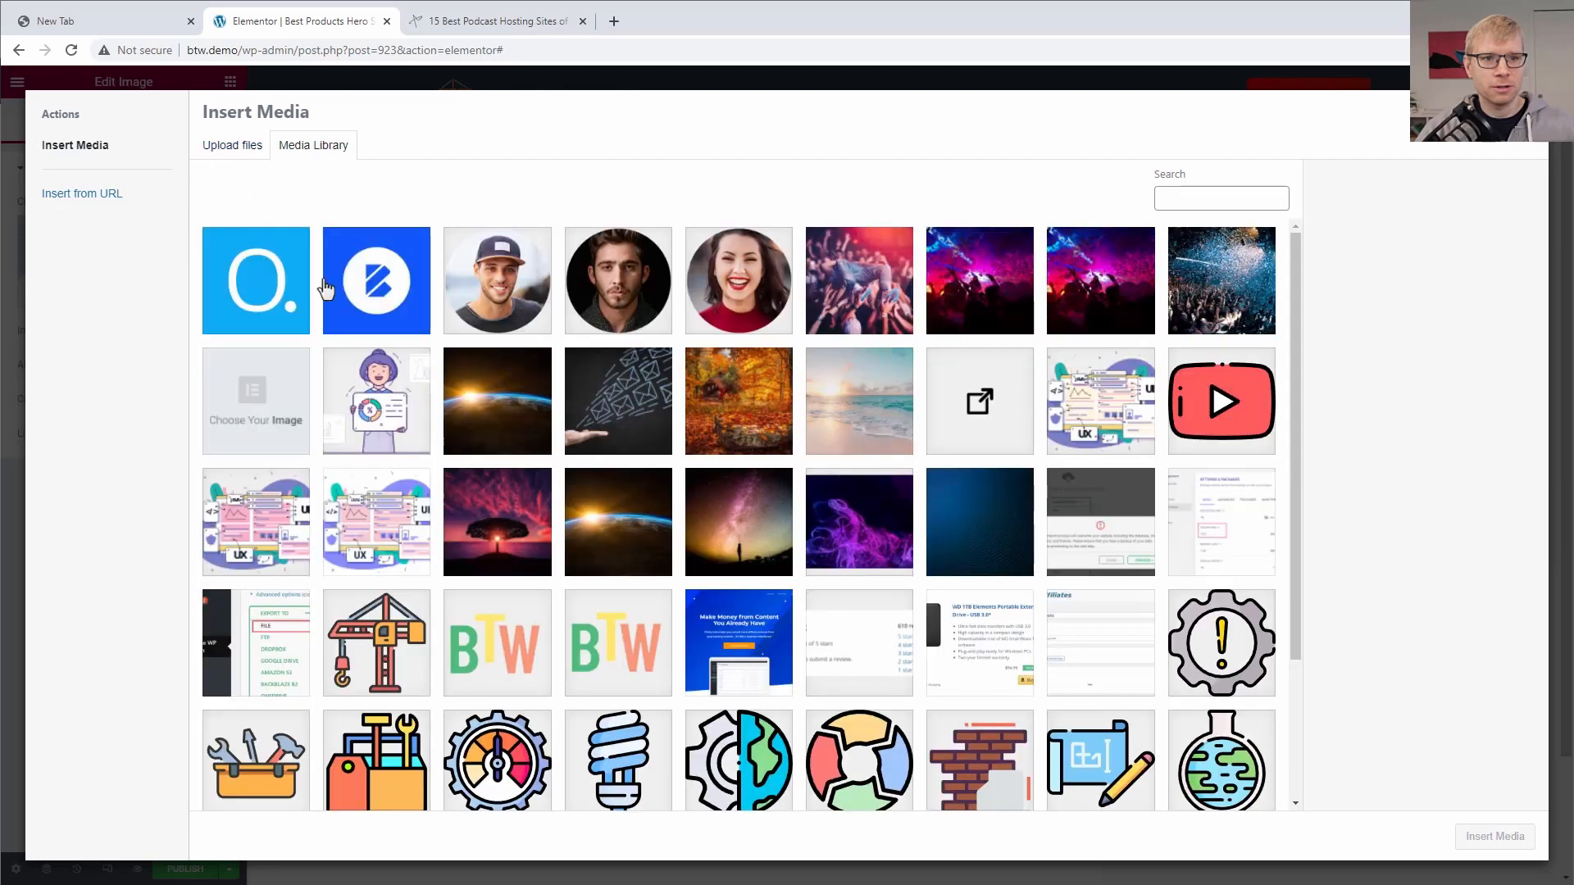
click(353, 298)
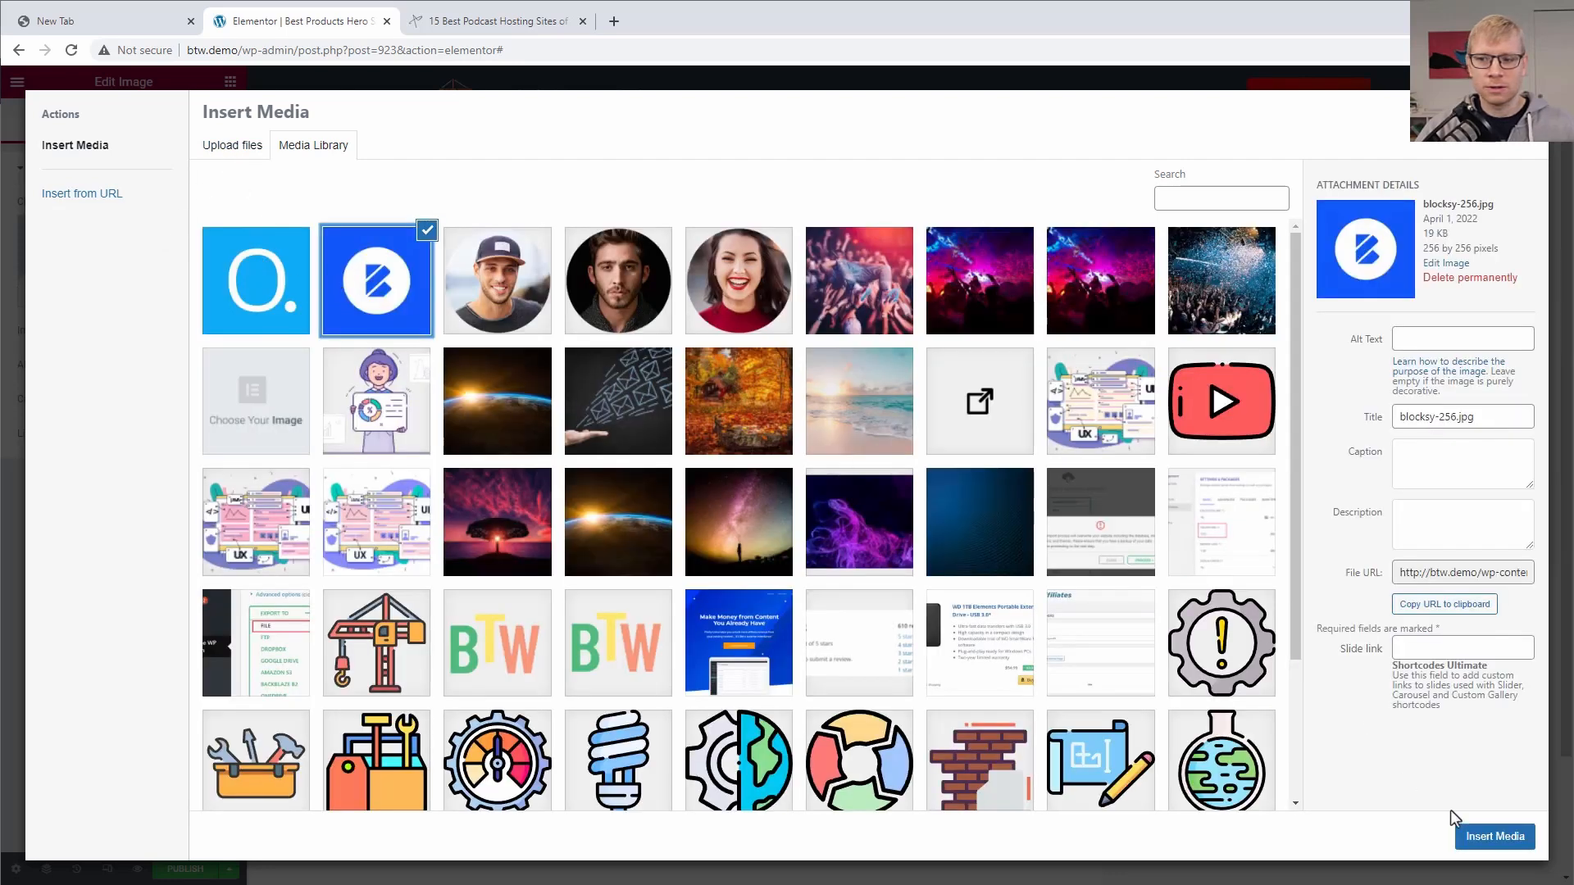
click(1491, 838)
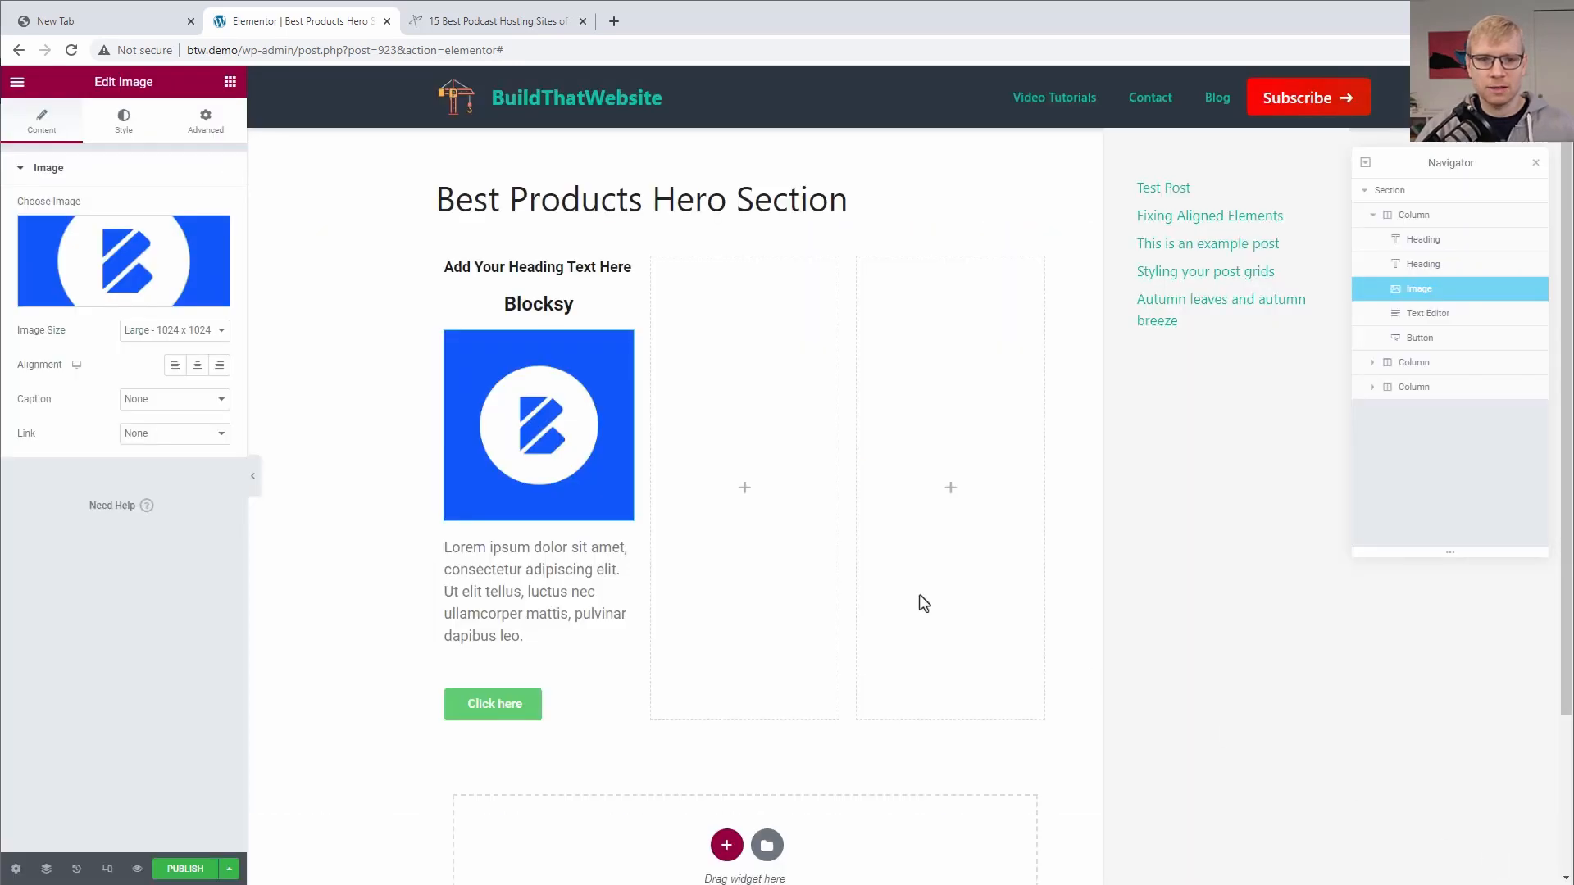
Apply a custom size of 80 x 80 to the Blocksy logo image and centre it.
click(174, 330)
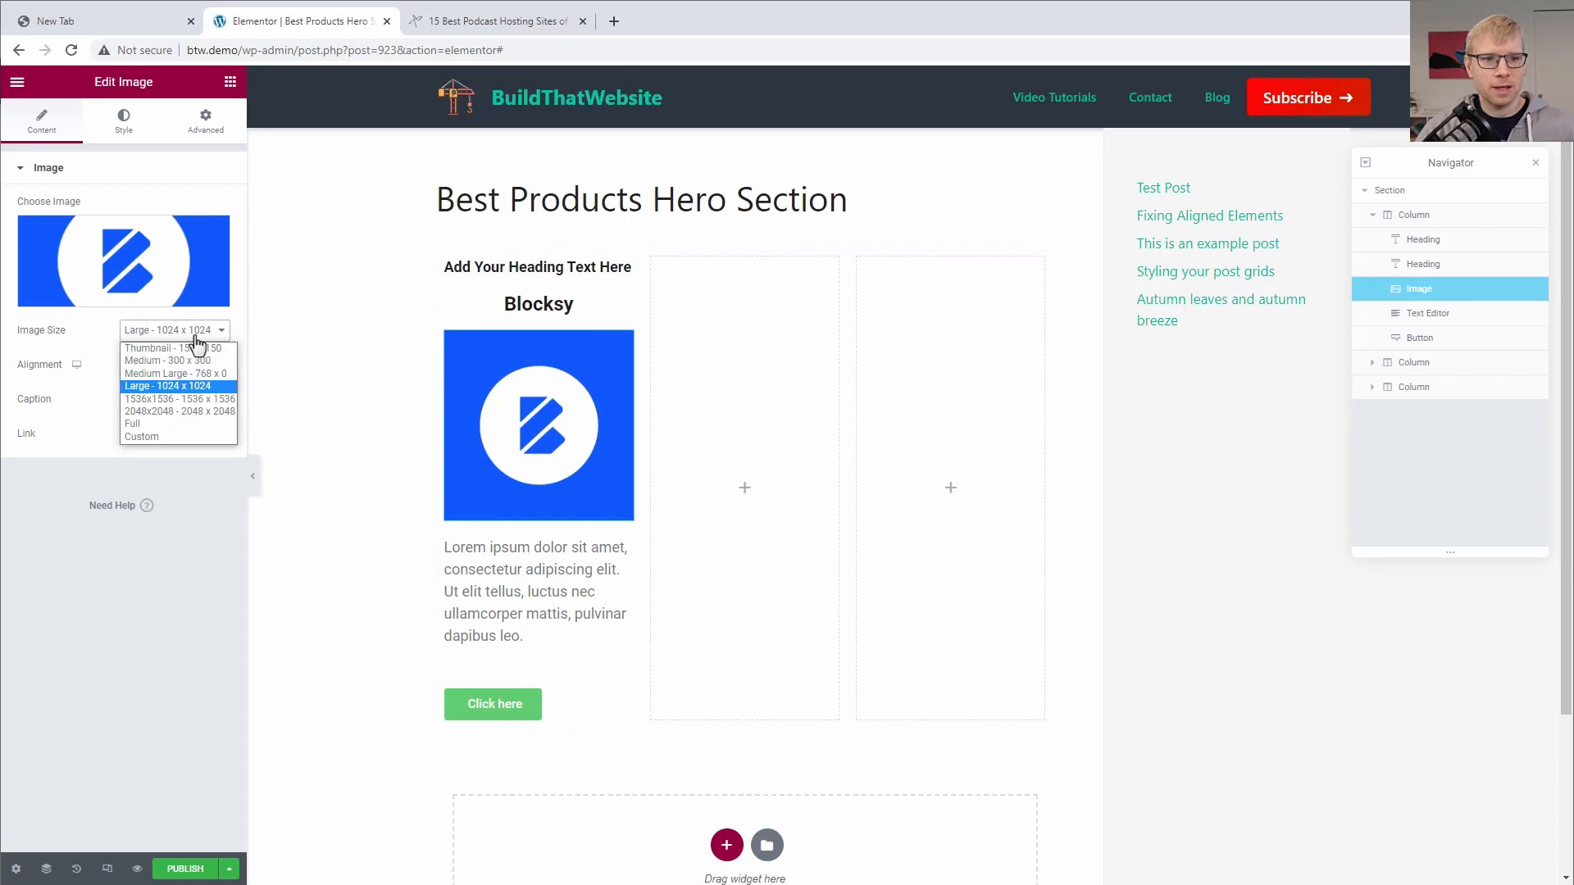
click(178, 437)
click(38, 419)
text(80)
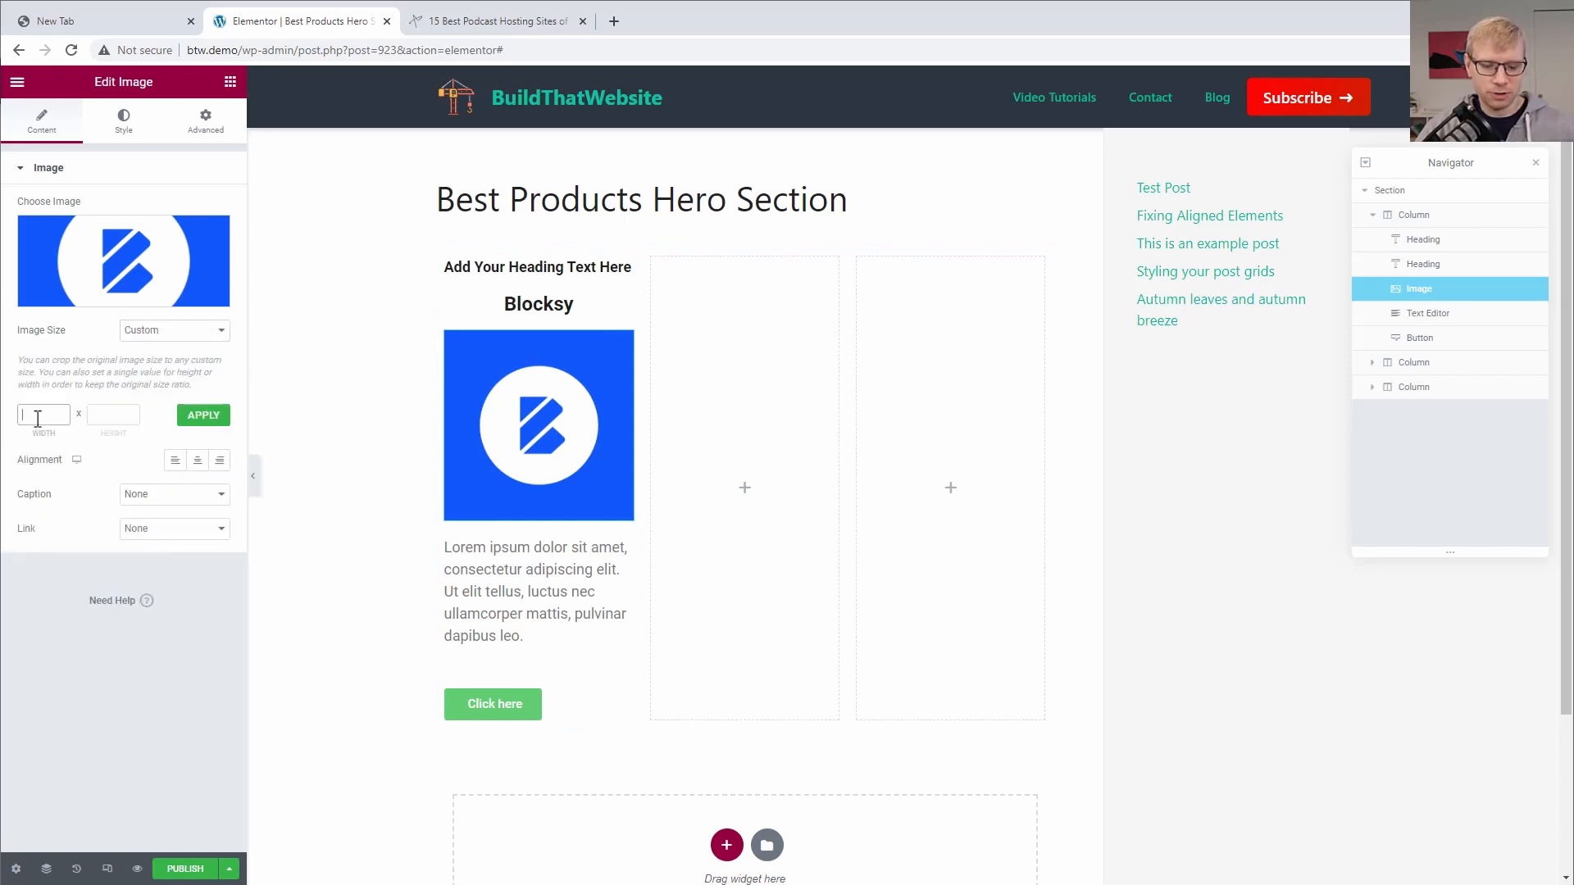
click(104, 416)
text(80)
click(197, 462)
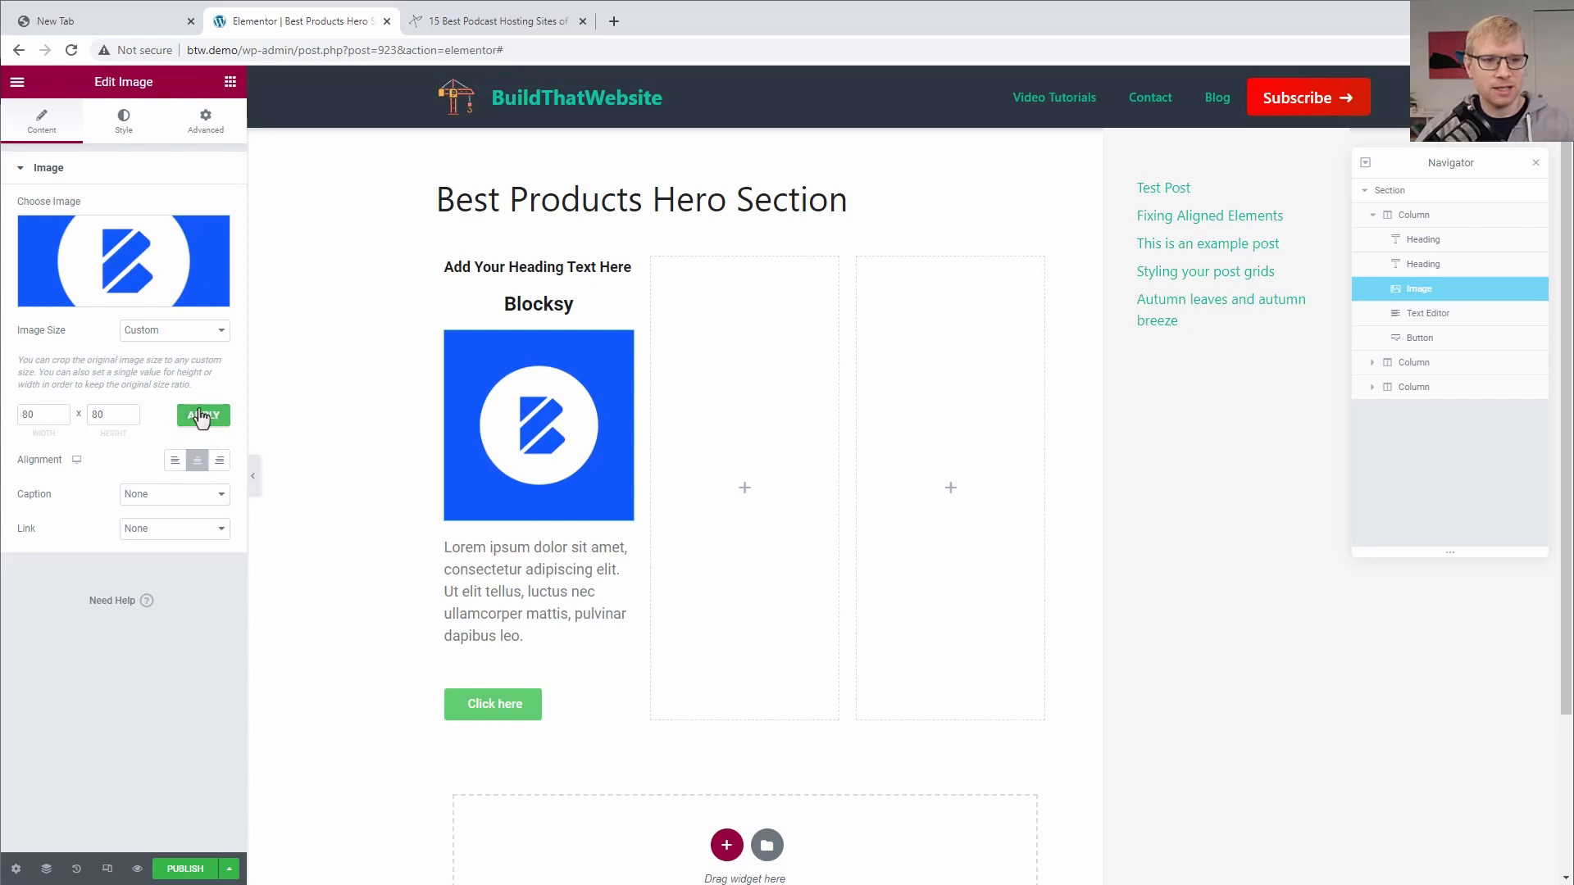
click(204, 416)
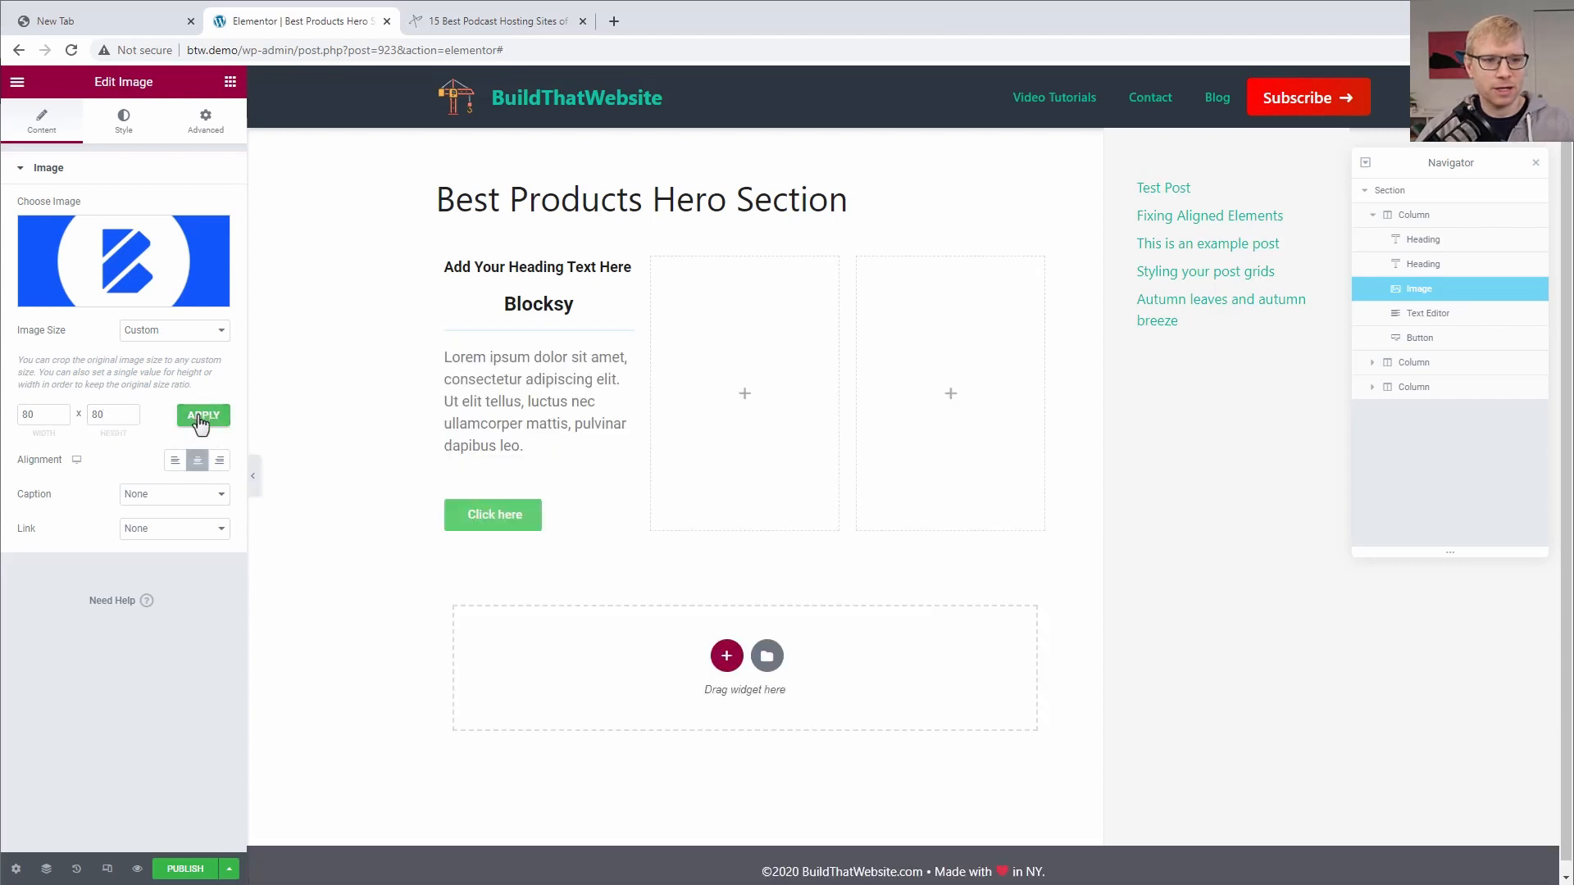
Replace the placeholder paragraph with "Blocksy has more options and features than any other free theme. If you want full control, get Blocksy." and centre it.
click(523, 445)
key(ctrl+a)
text(Blocksy has more options and features than any other free theme. If you want full control, get Blocksy.)
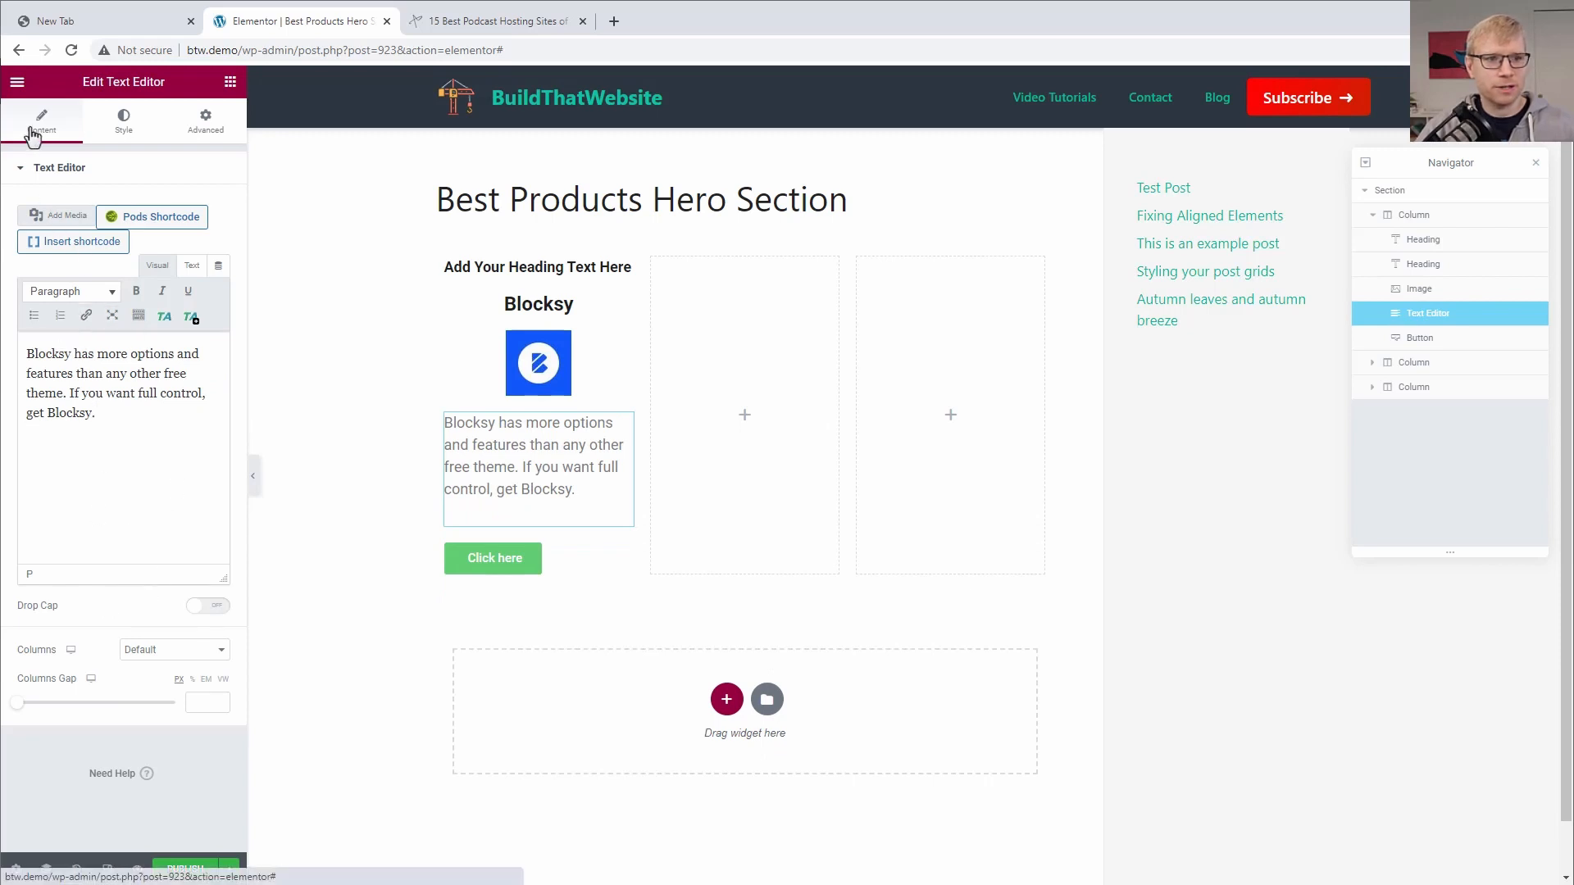
click(123, 125)
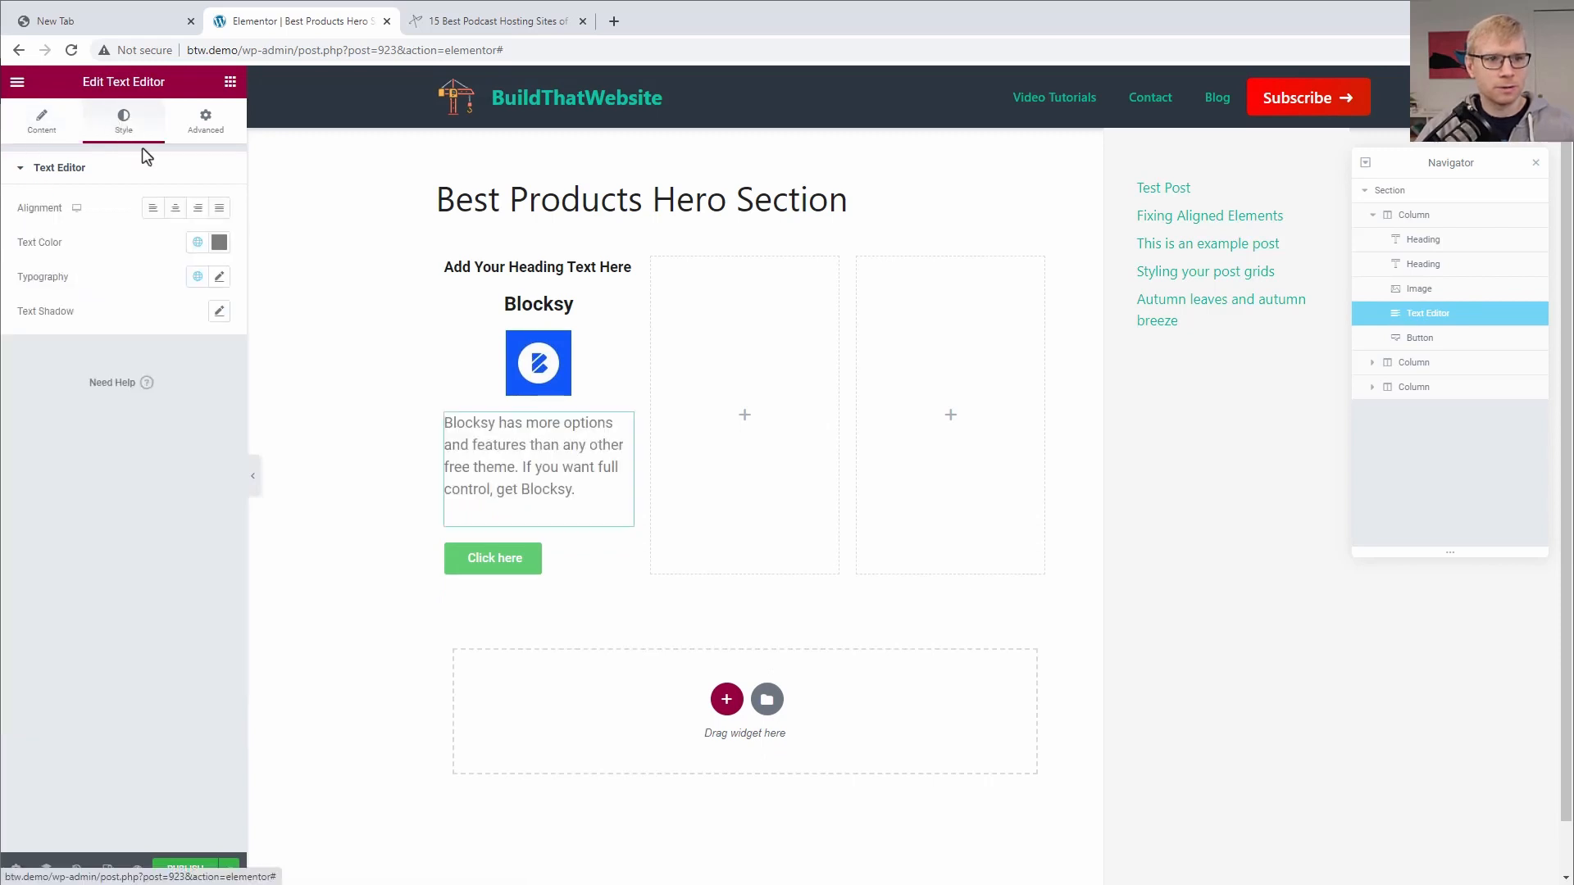
click(172, 211)
click(416, 626)
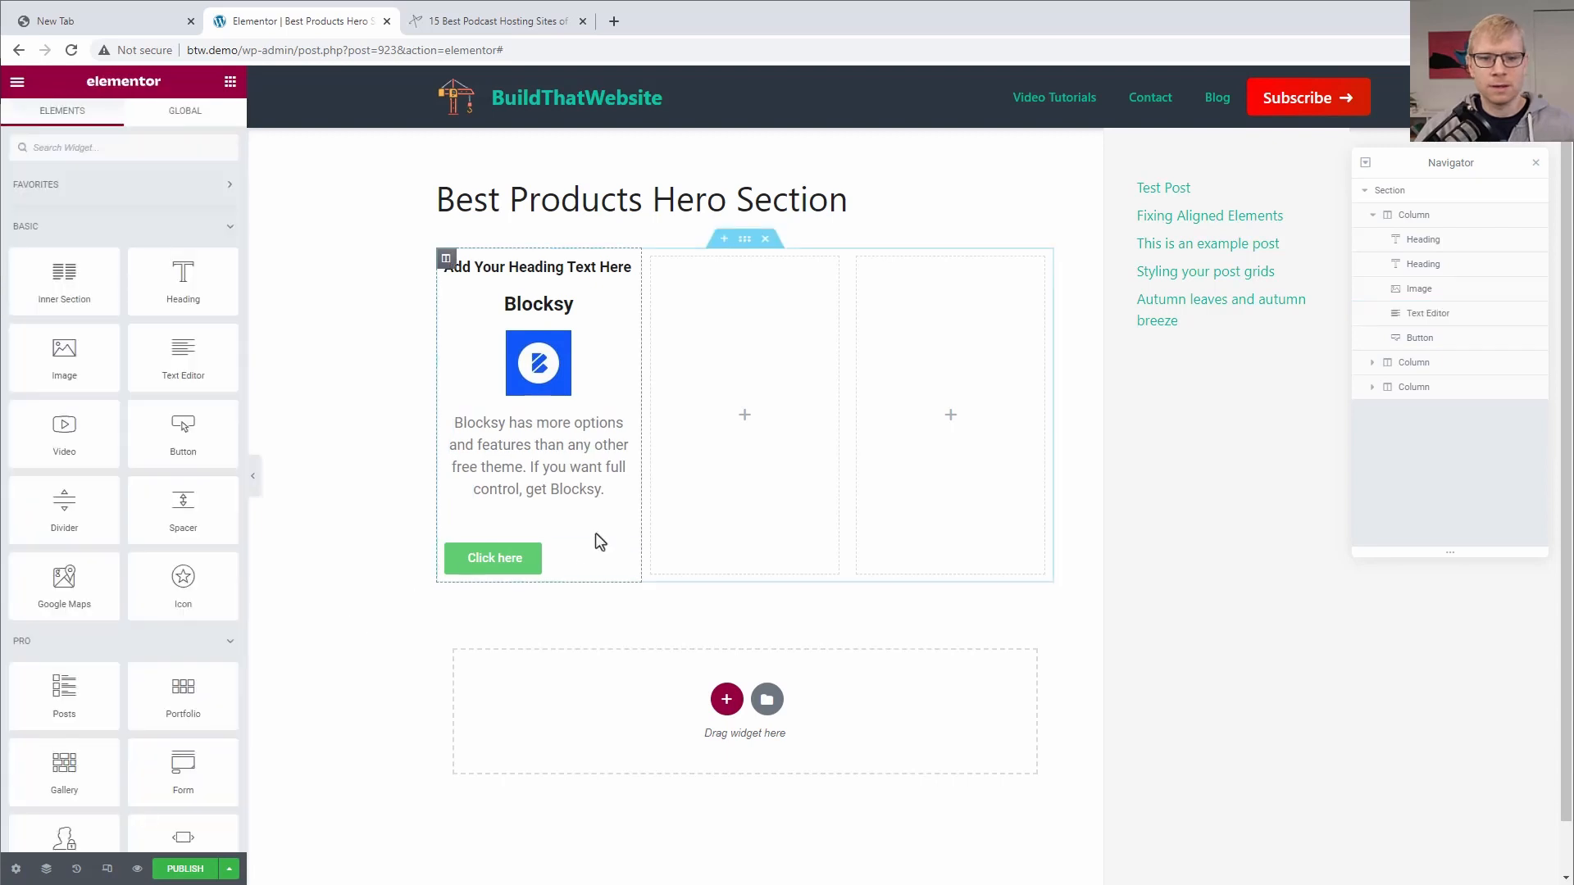
Centre the first column's button and change its text to "Visit Website".
click(567, 554)
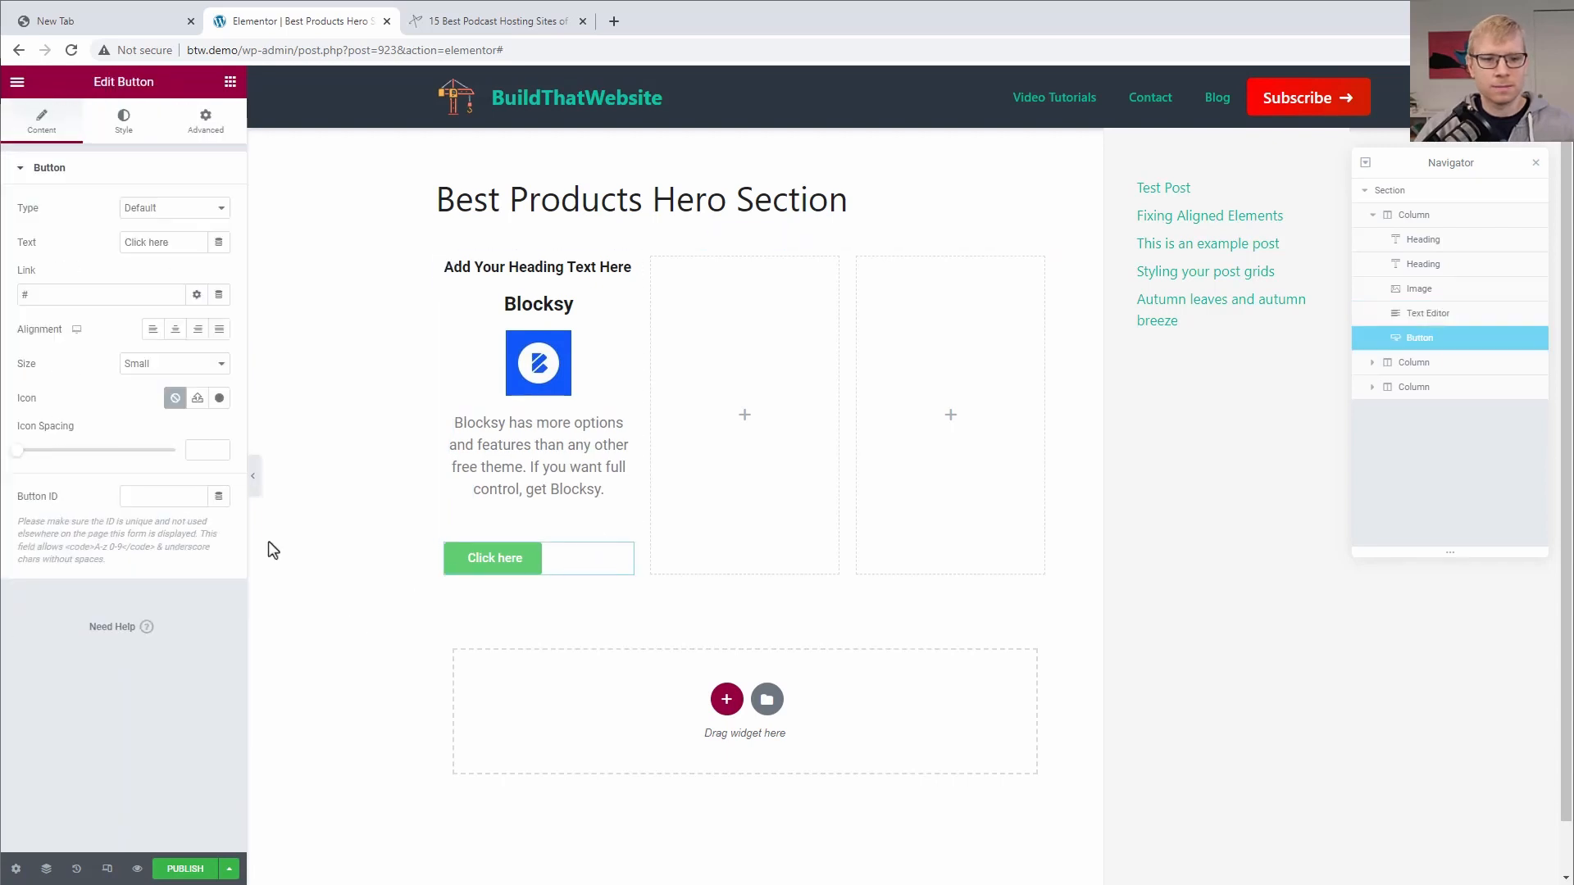
click(175, 328)
click(101, 250)
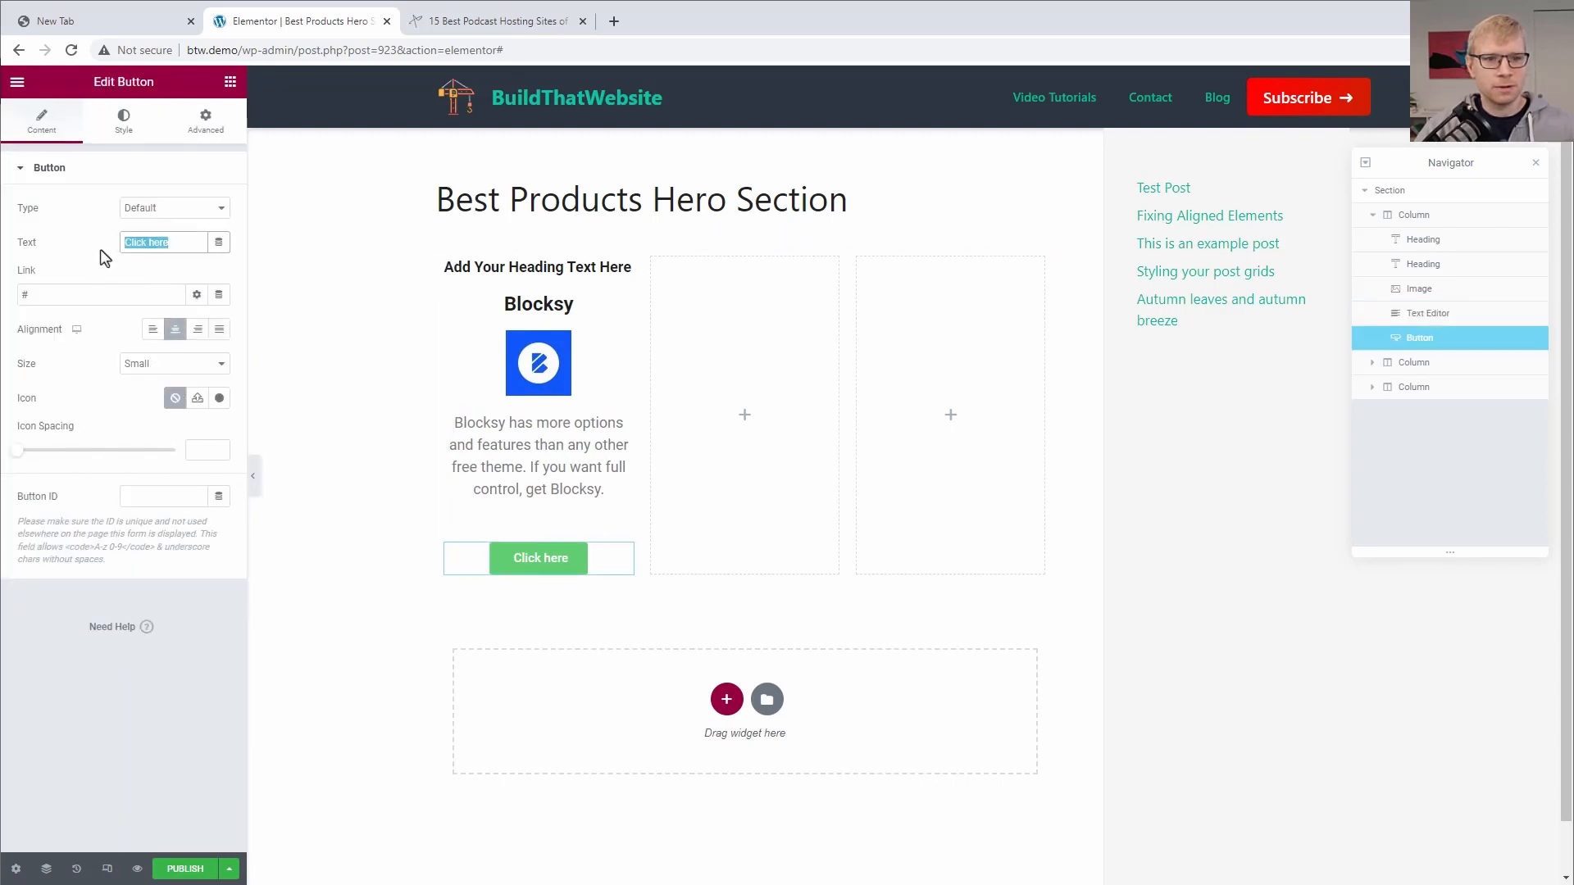
text(Visit Website)
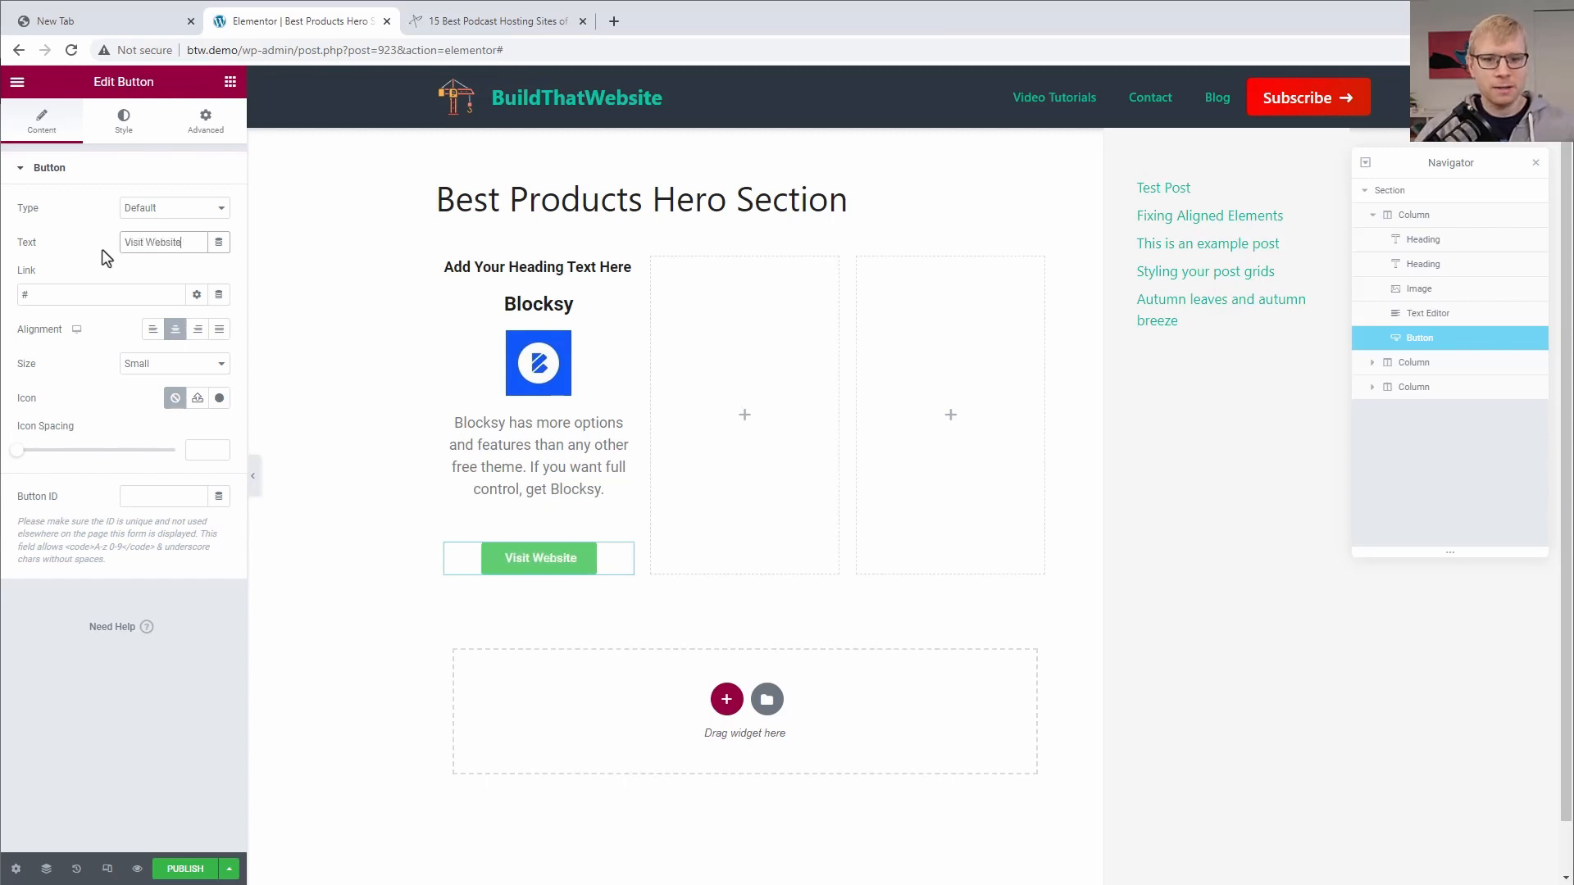
click(414, 656)
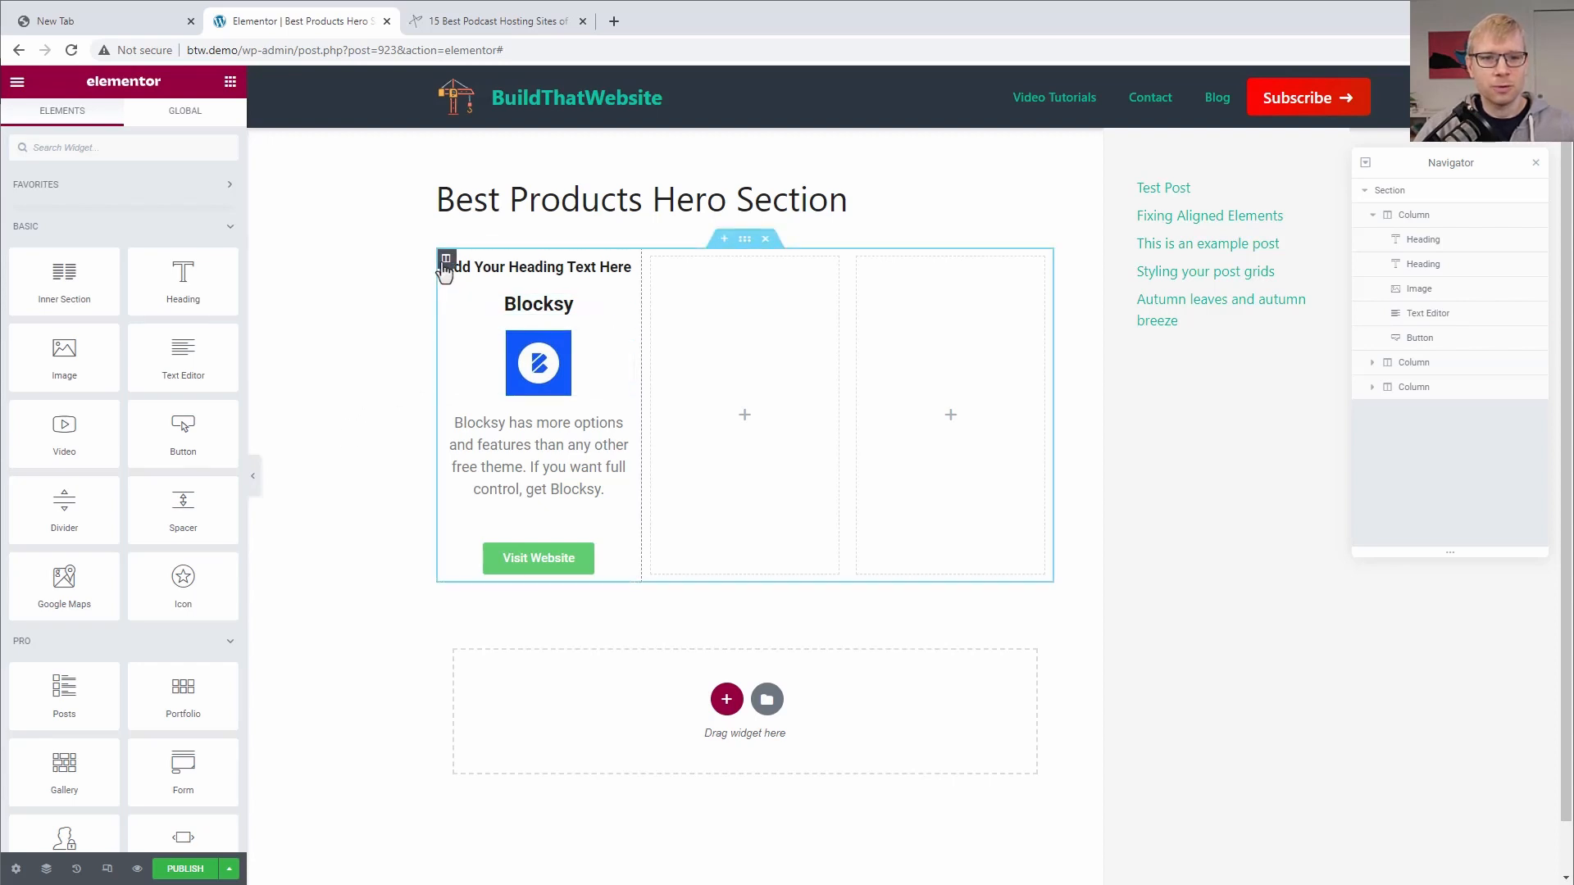
Give the first column a classic background with the colour #E5F4F3.
click(445, 260)
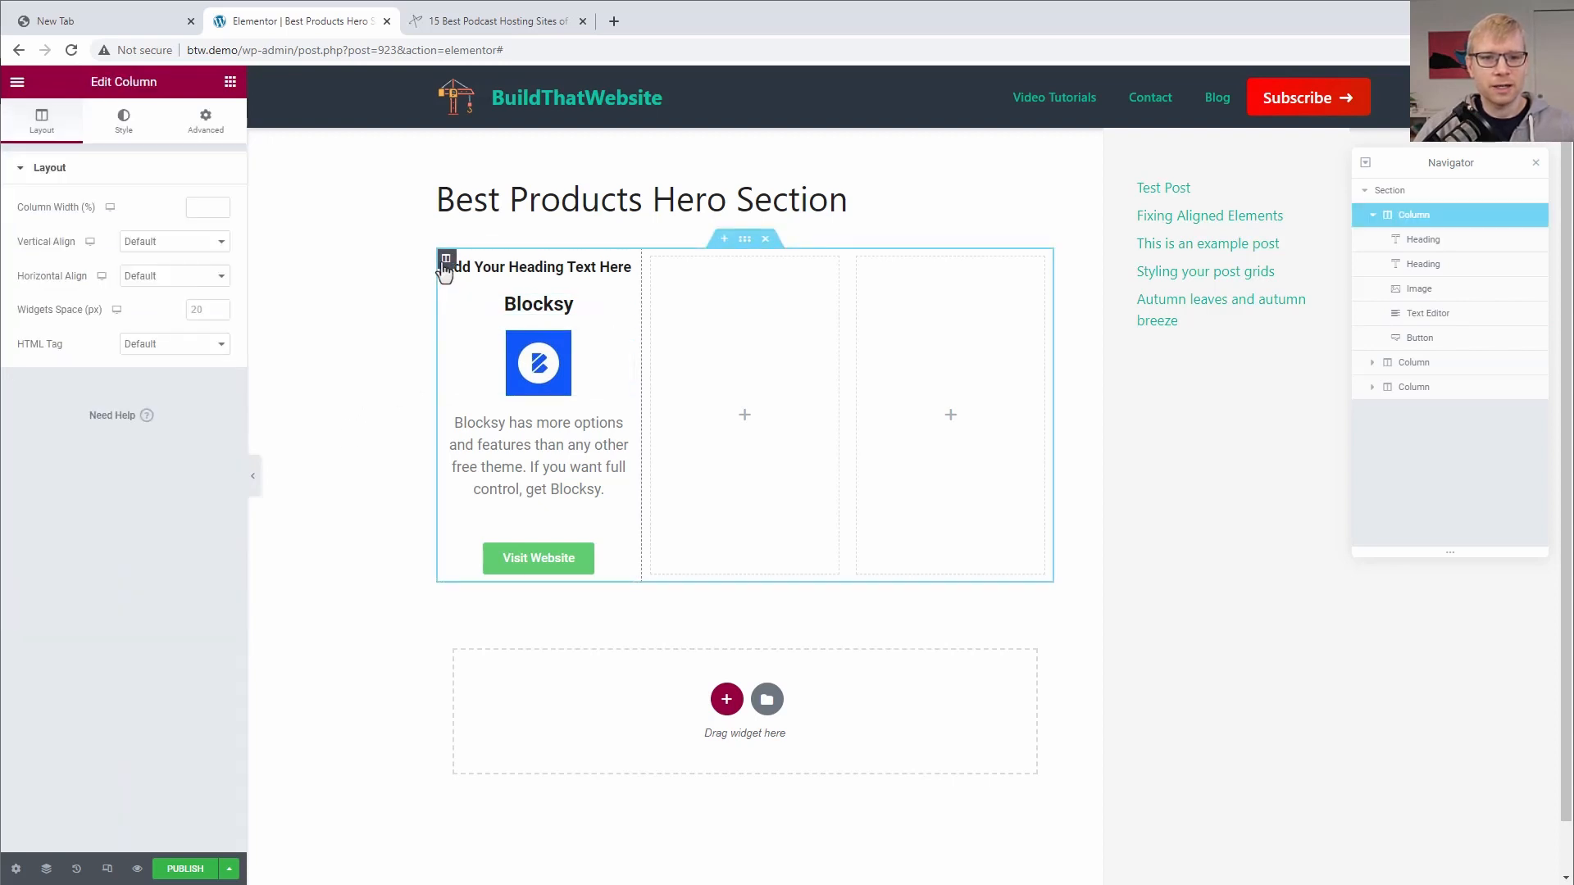
click(112, 127)
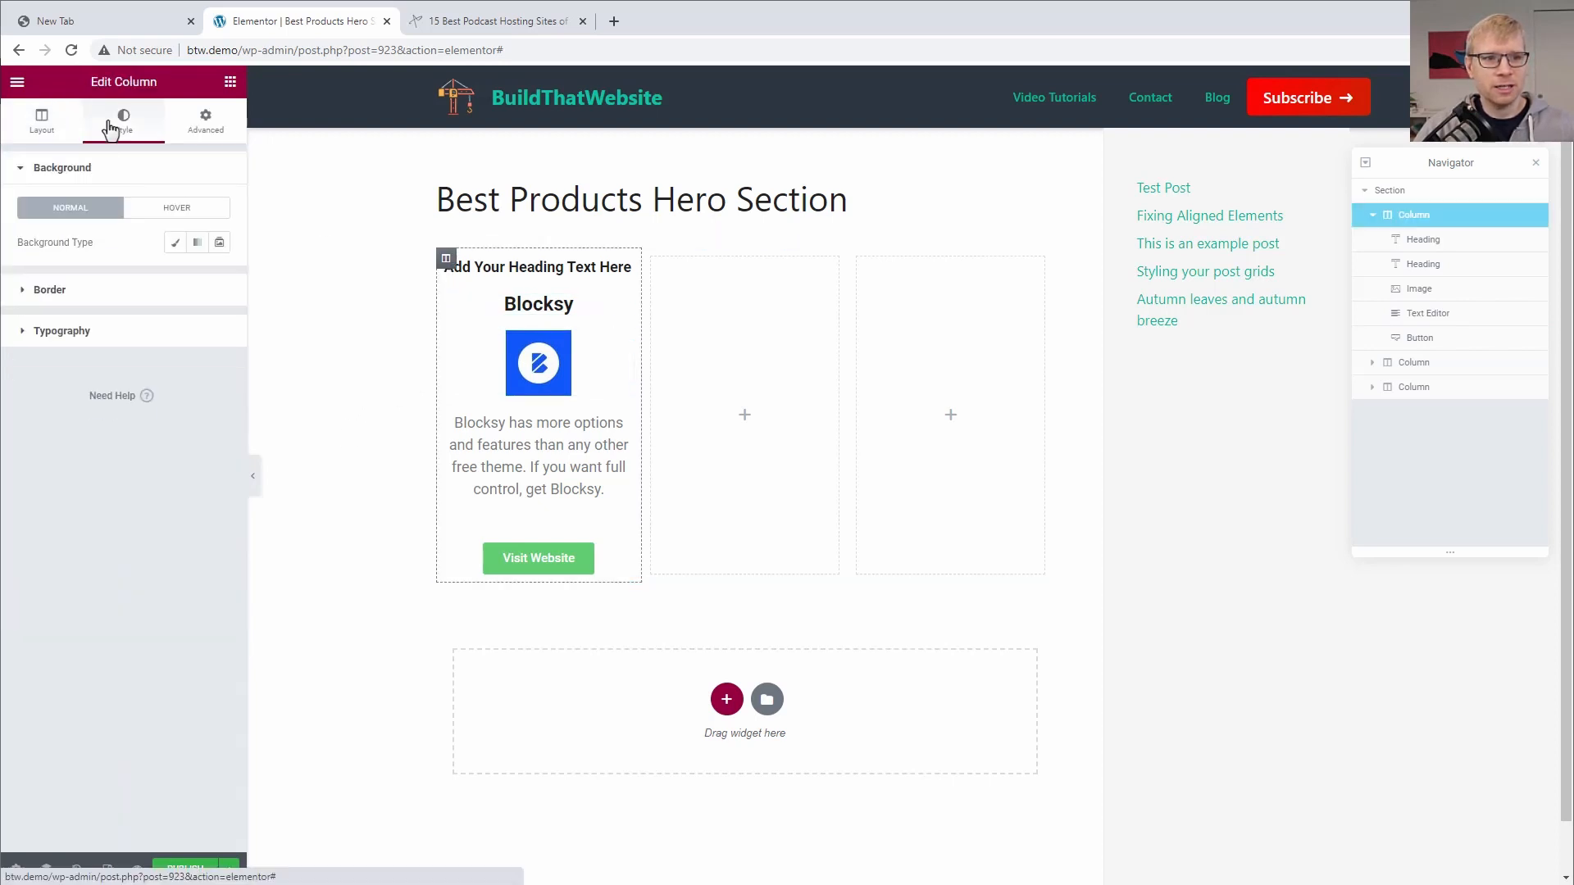
click(172, 245)
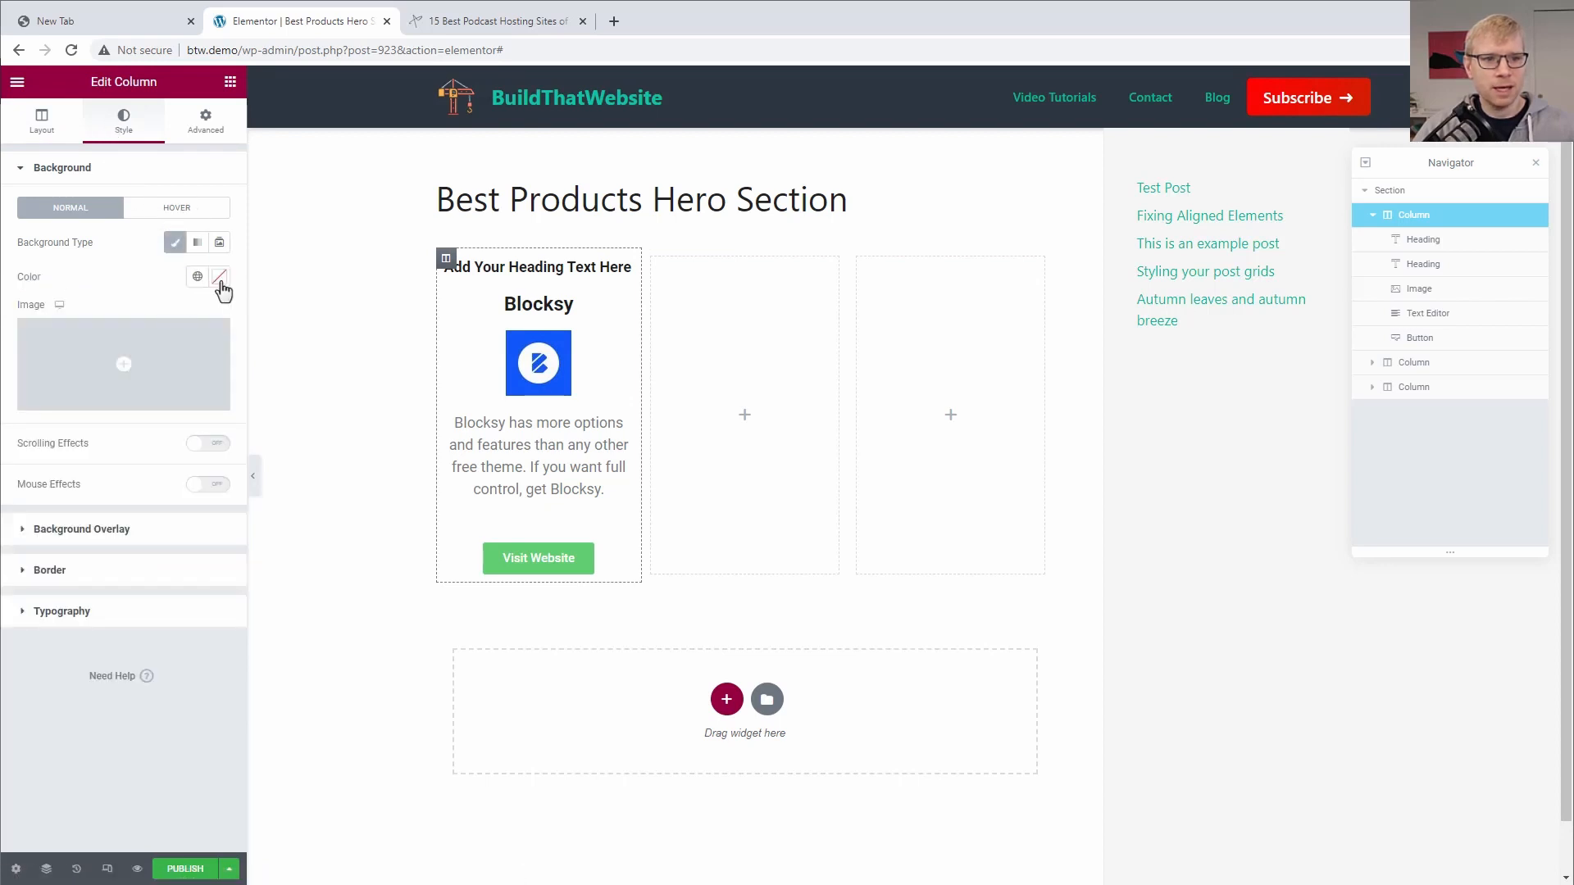
click(219, 277)
text(#E5F4F3)
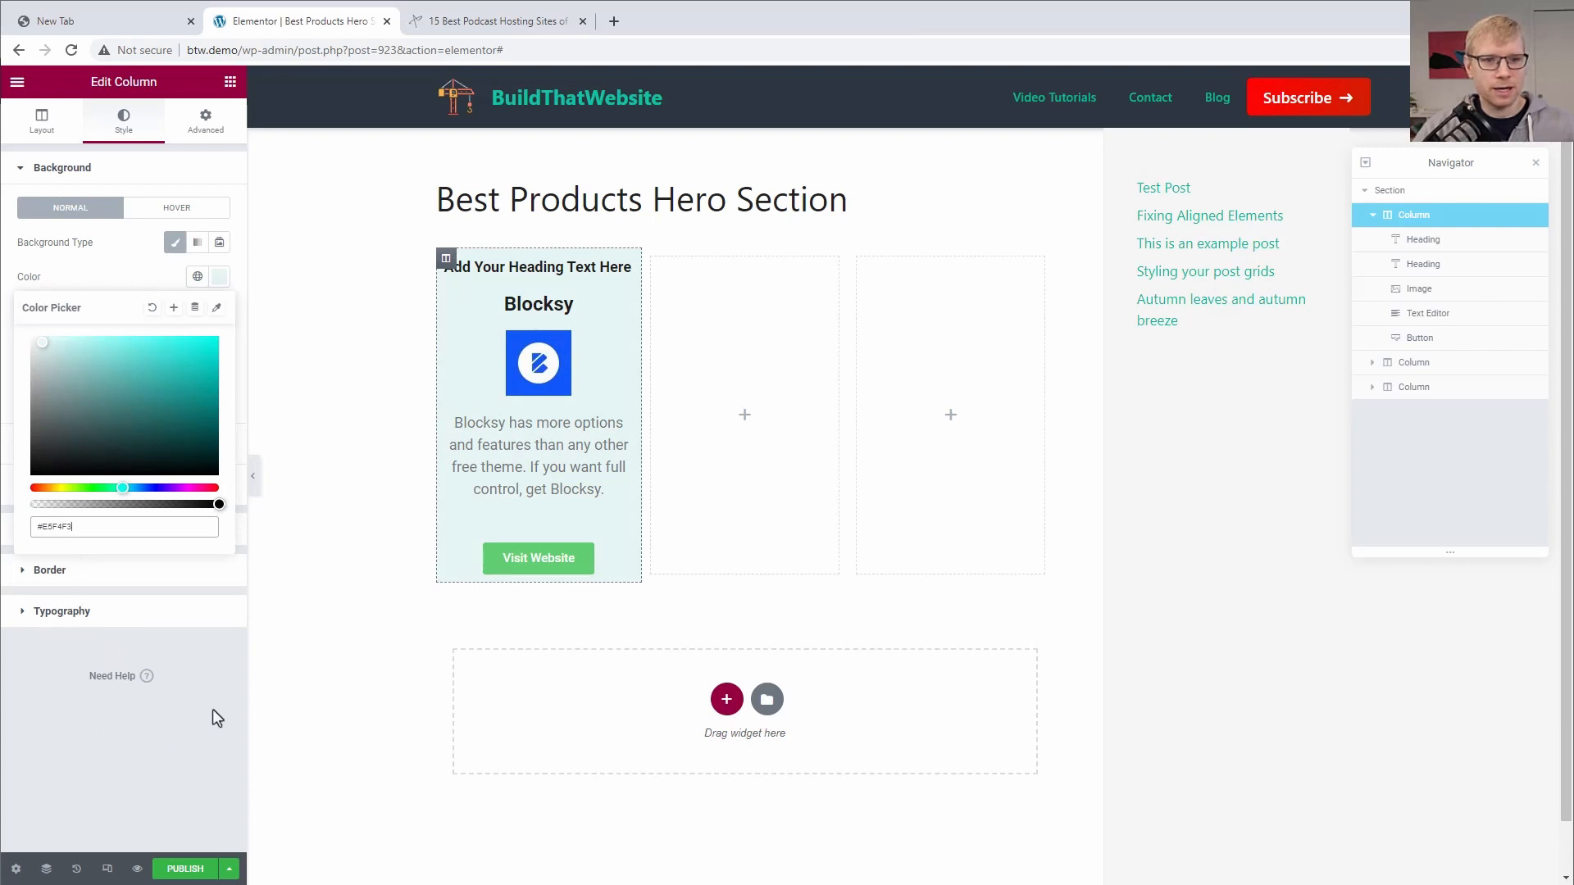
click(107, 266)
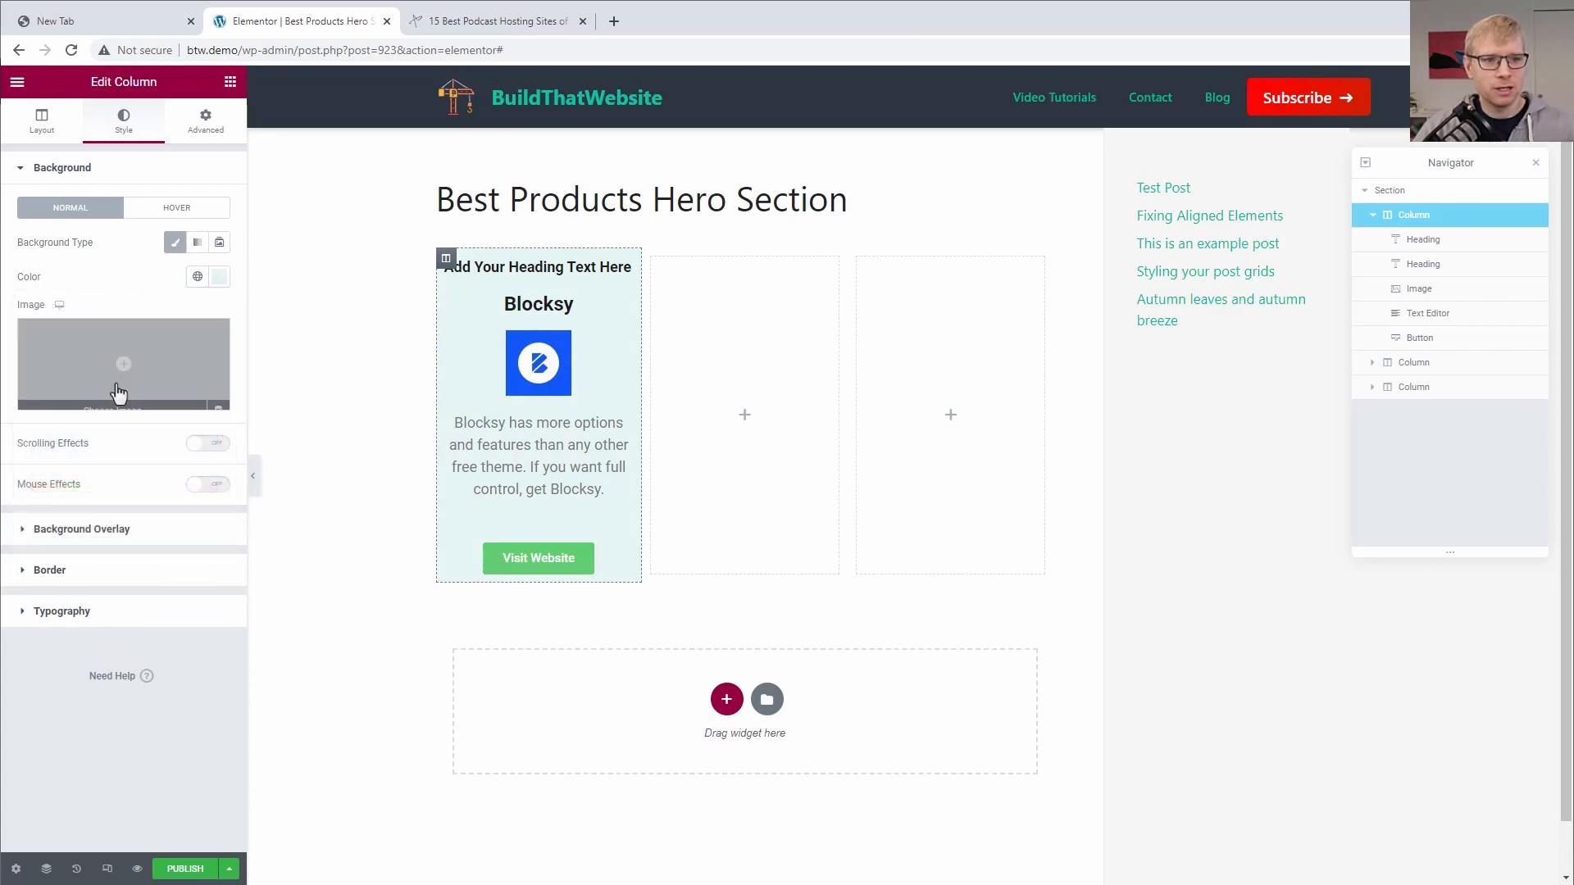
Add a solid border with a width of 1 px on all sides of the first column.
click(23, 578)
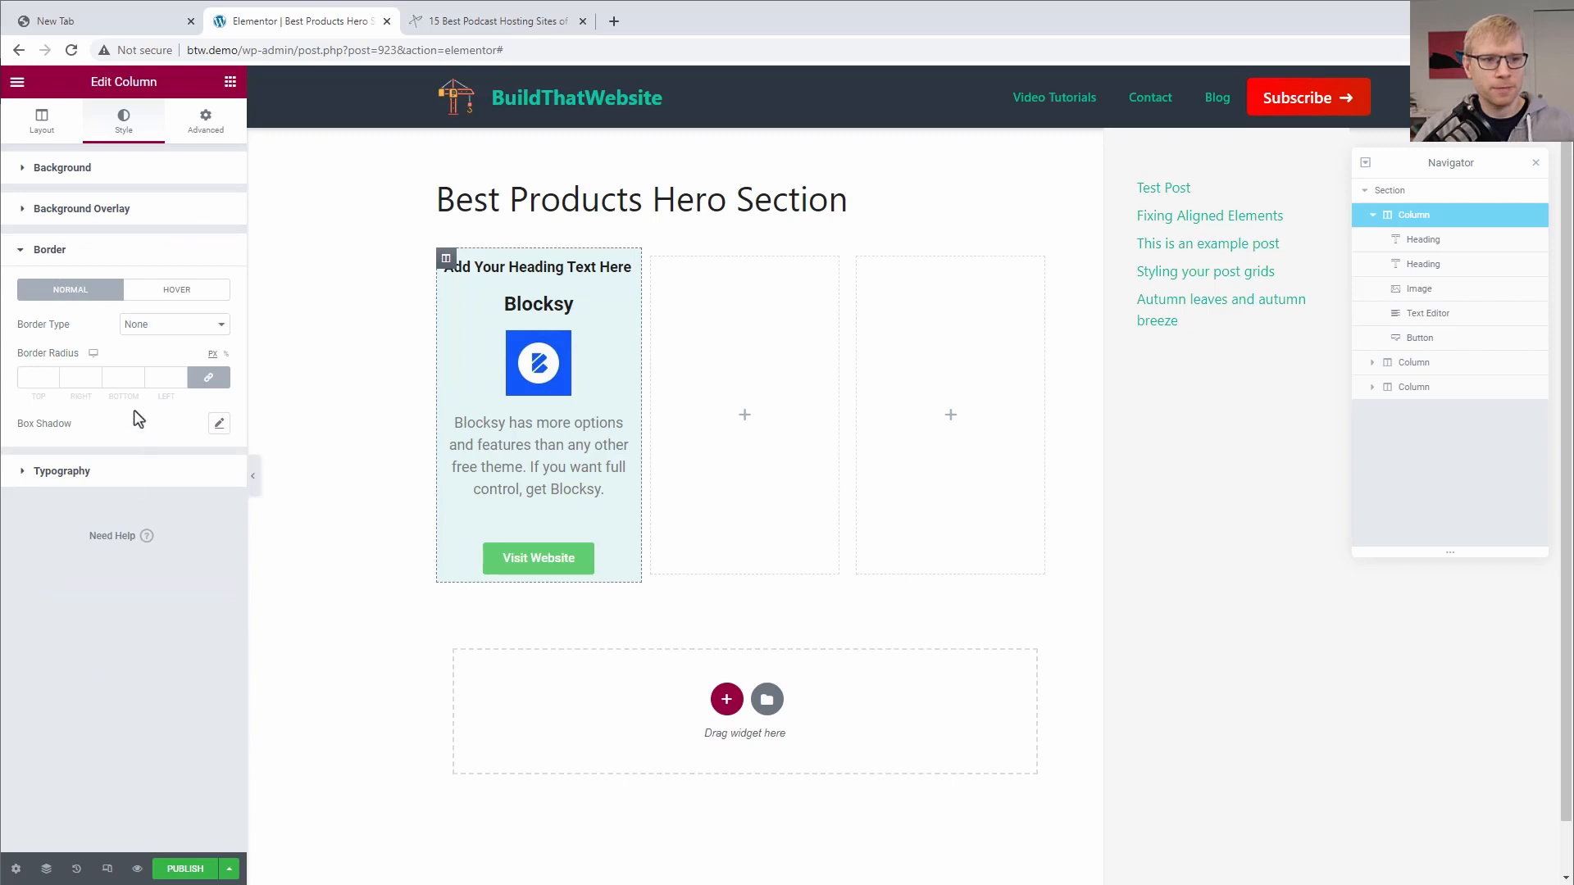
click(155, 335)
click(145, 356)
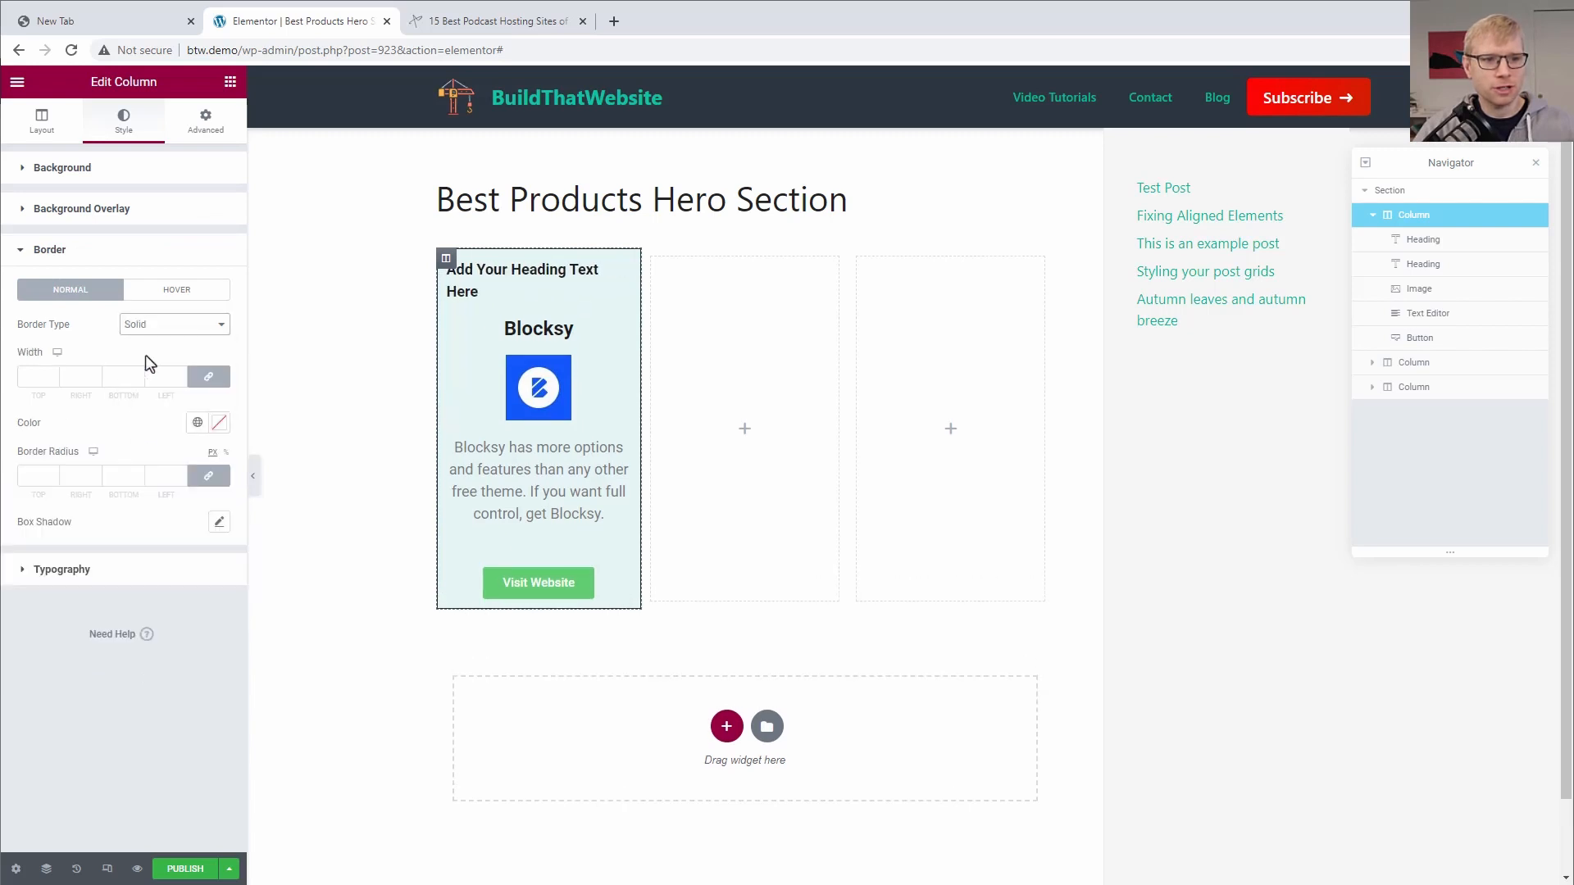
click(40, 377)
text(1)
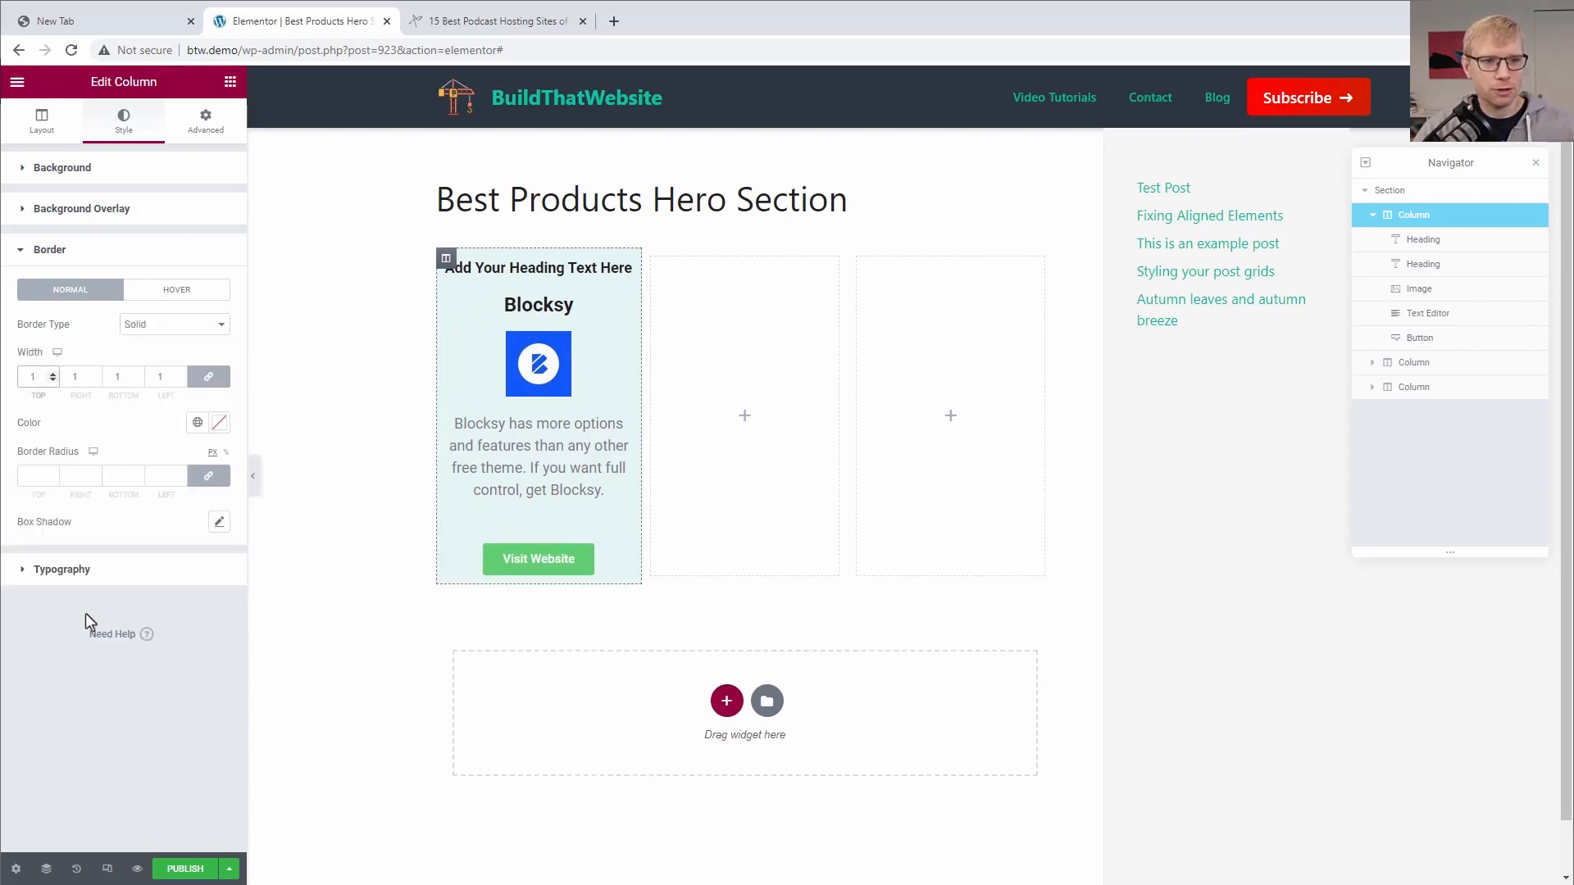
Set the first column's border colour to #BCD3D2, a slightly darker shade of its background.
click(218, 423)
click(93, 674)
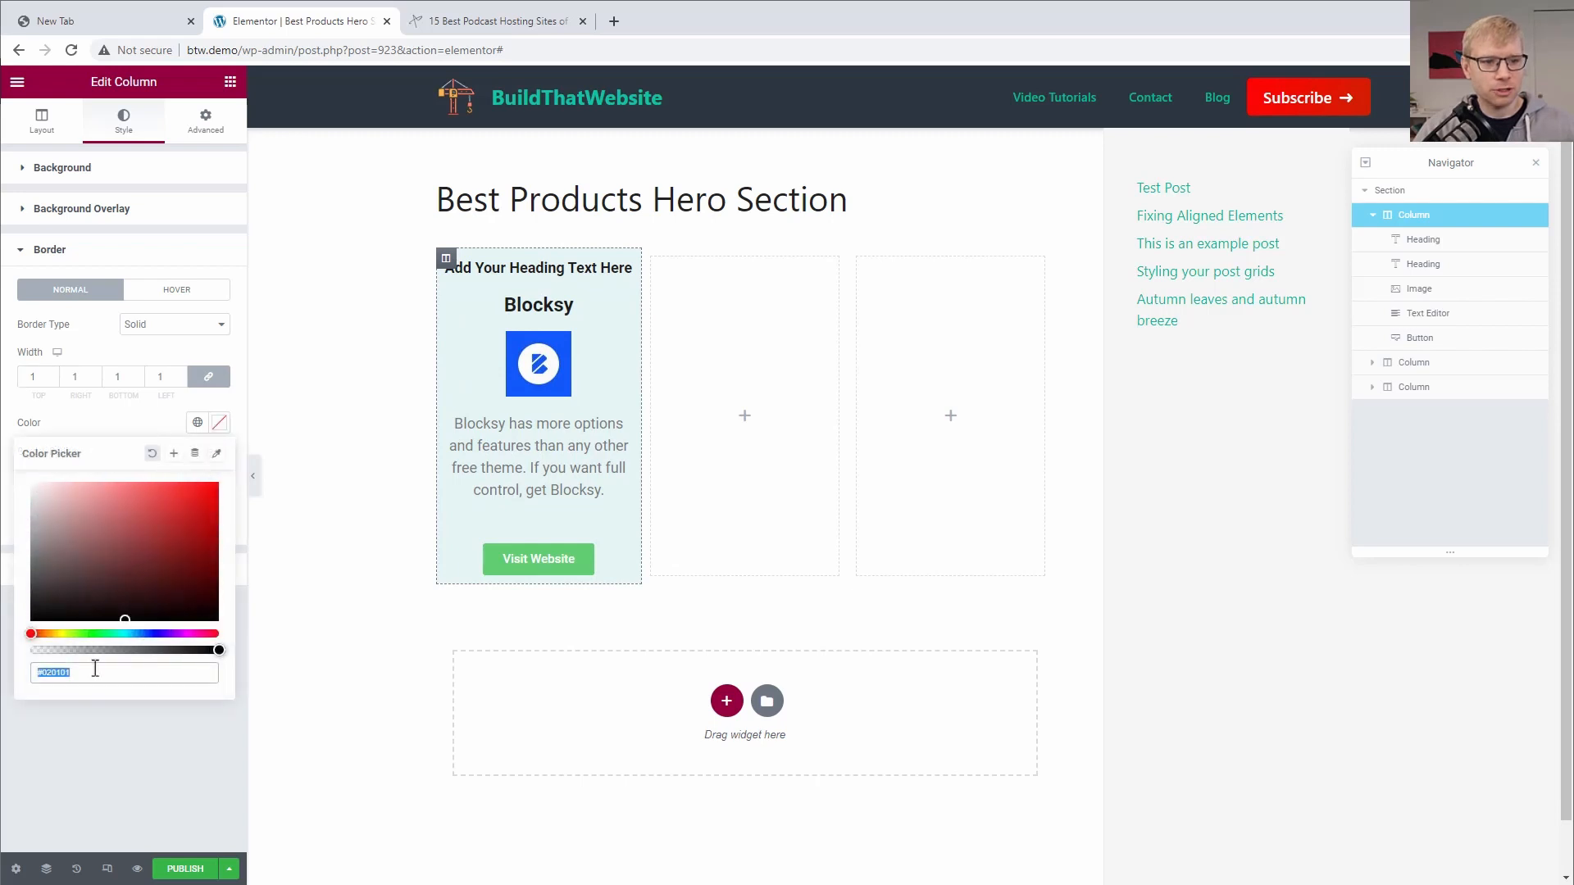
text(#E5F4F3)
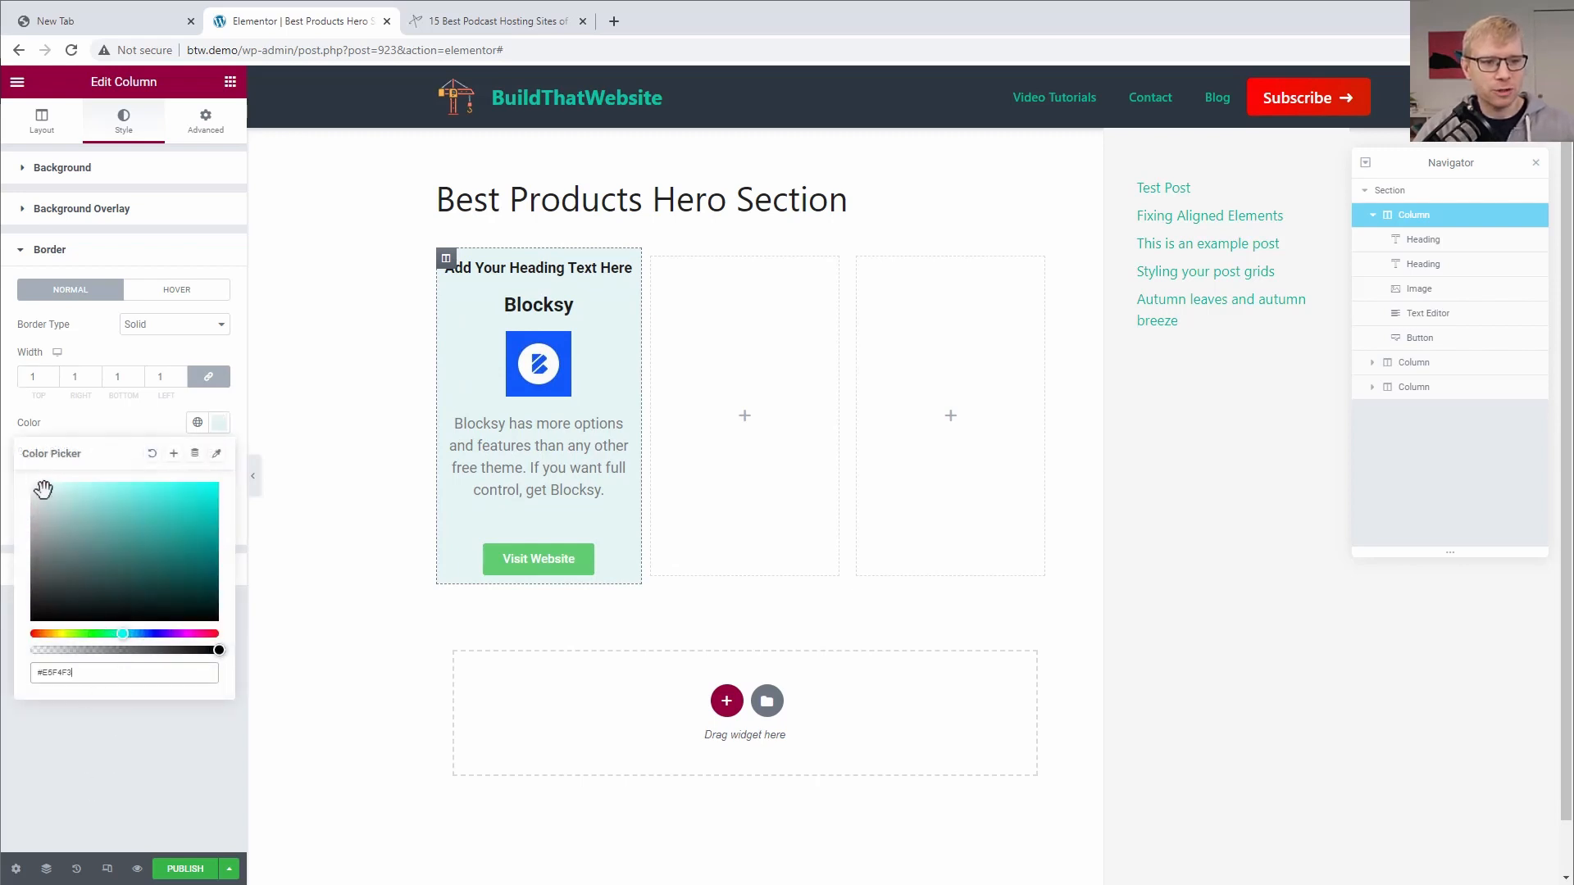
drag(41, 490, 51, 507)
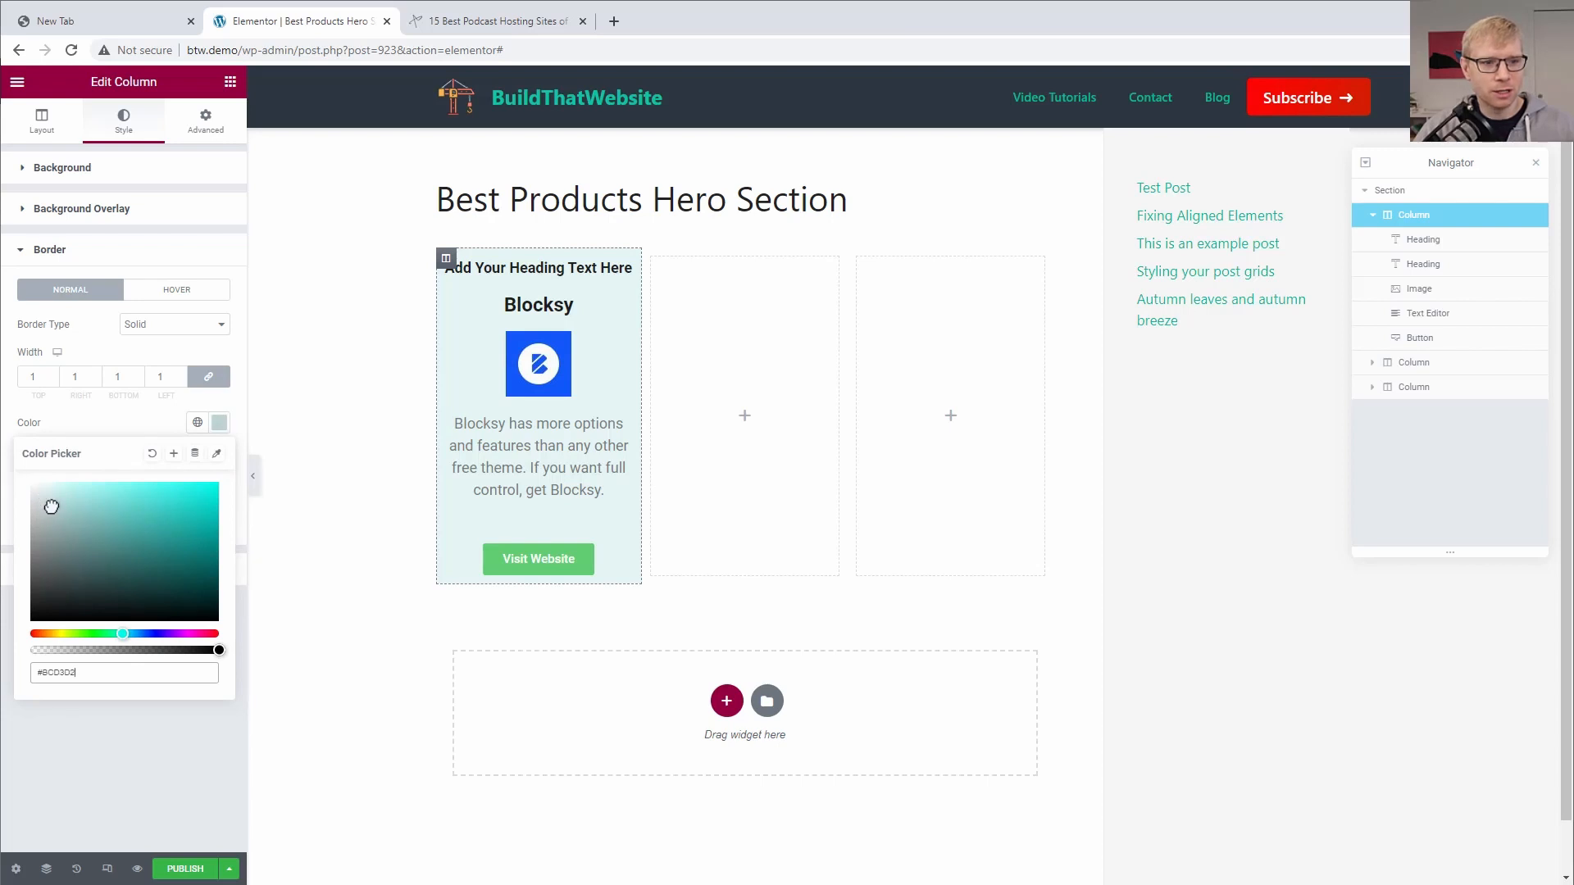
click(130, 738)
click(382, 551)
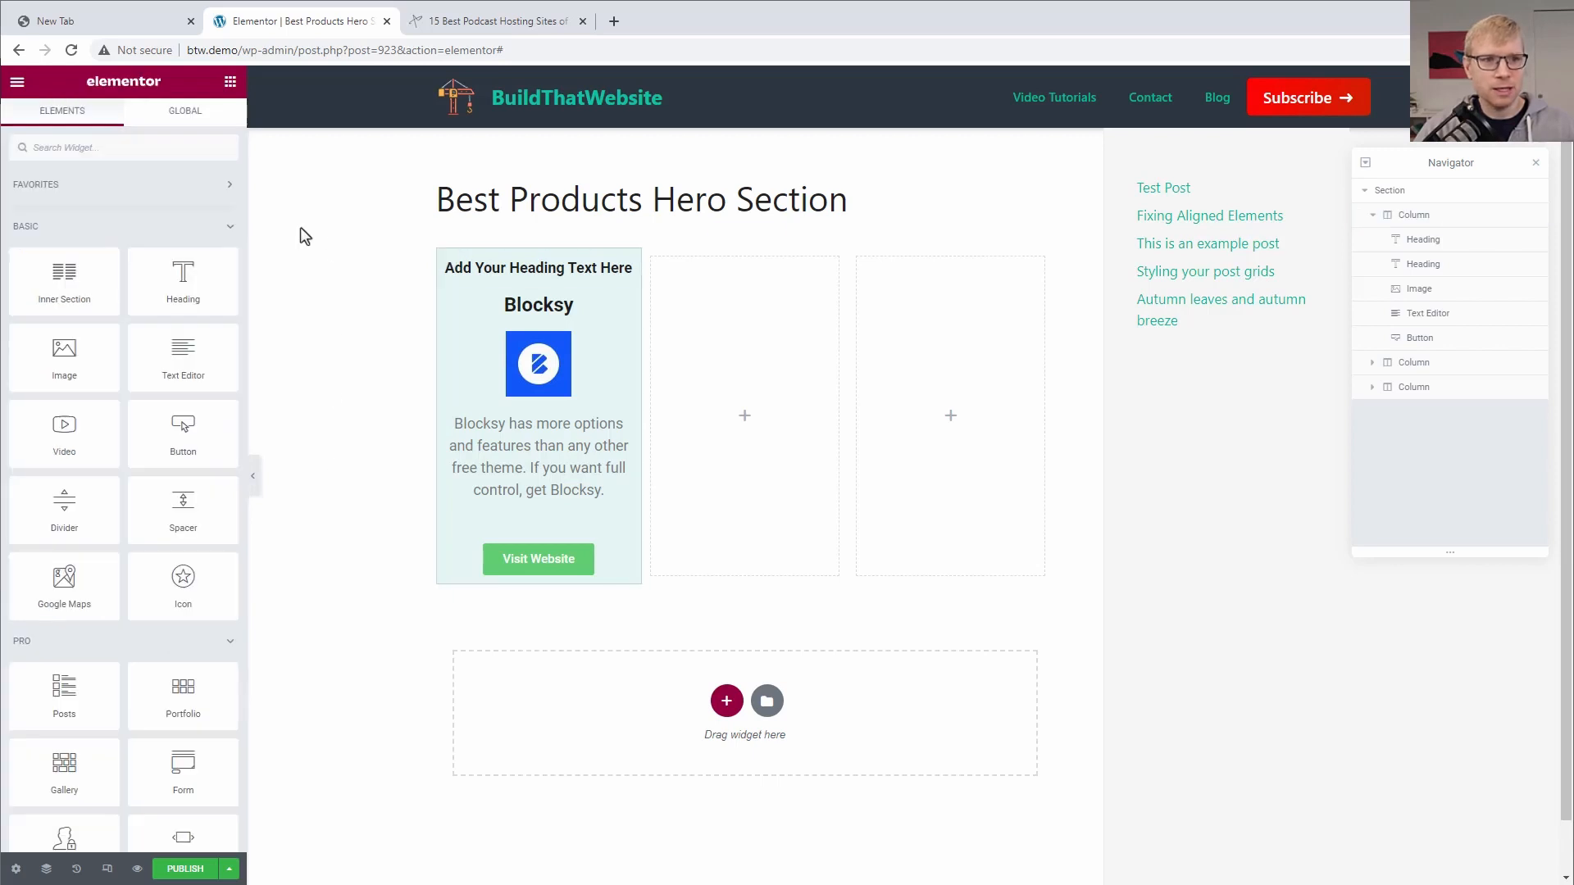
Set the first column's padding to 20 px on all sides.
click(446, 259)
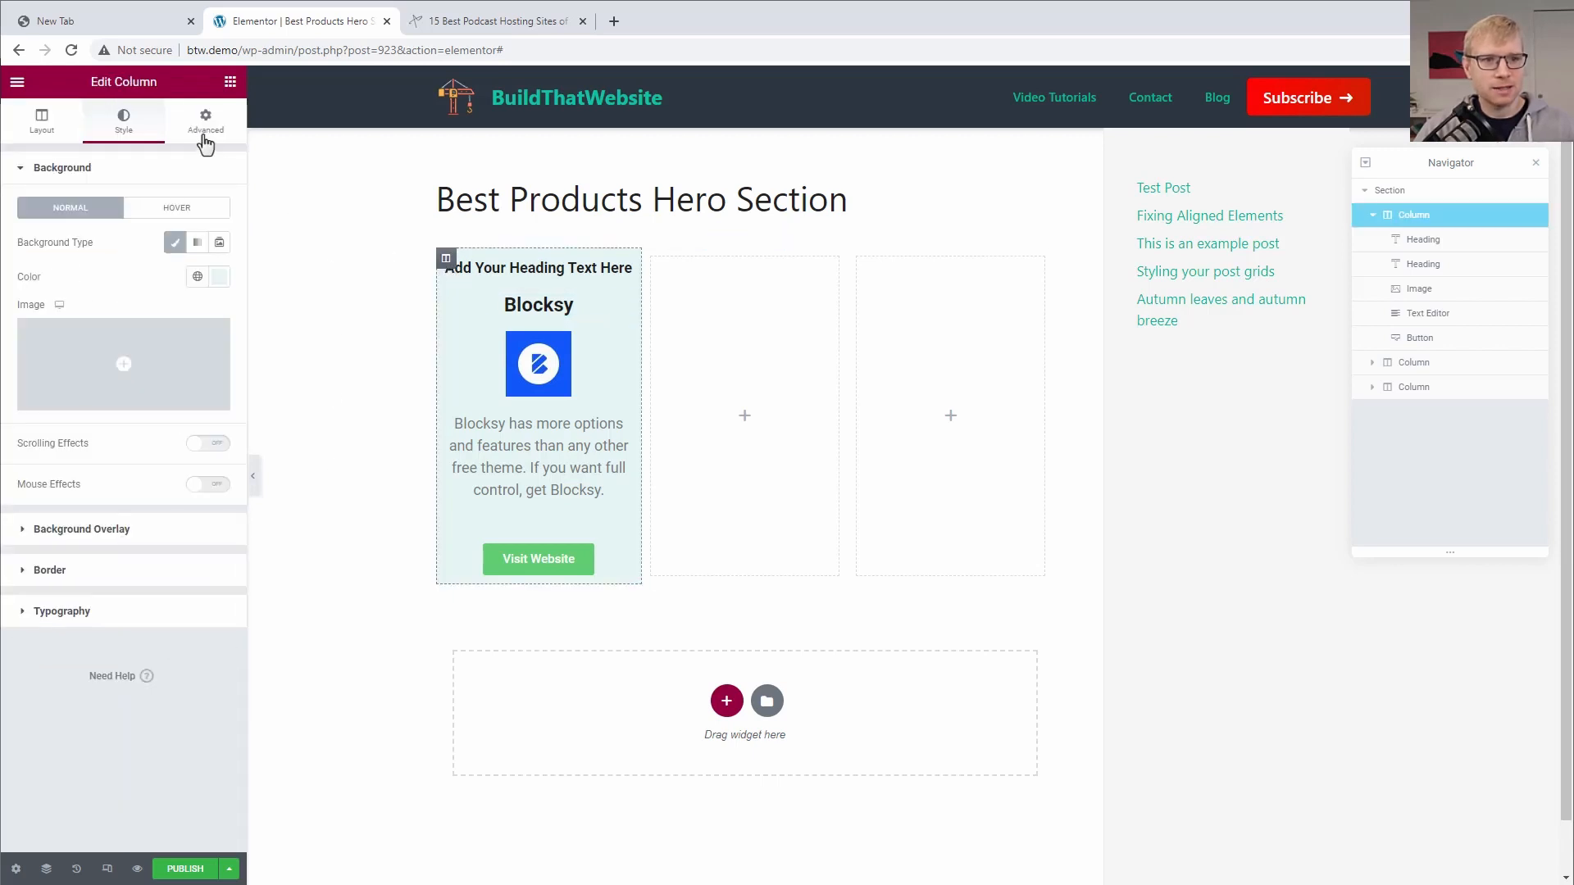
click(205, 139)
click(32, 294)
text(20)
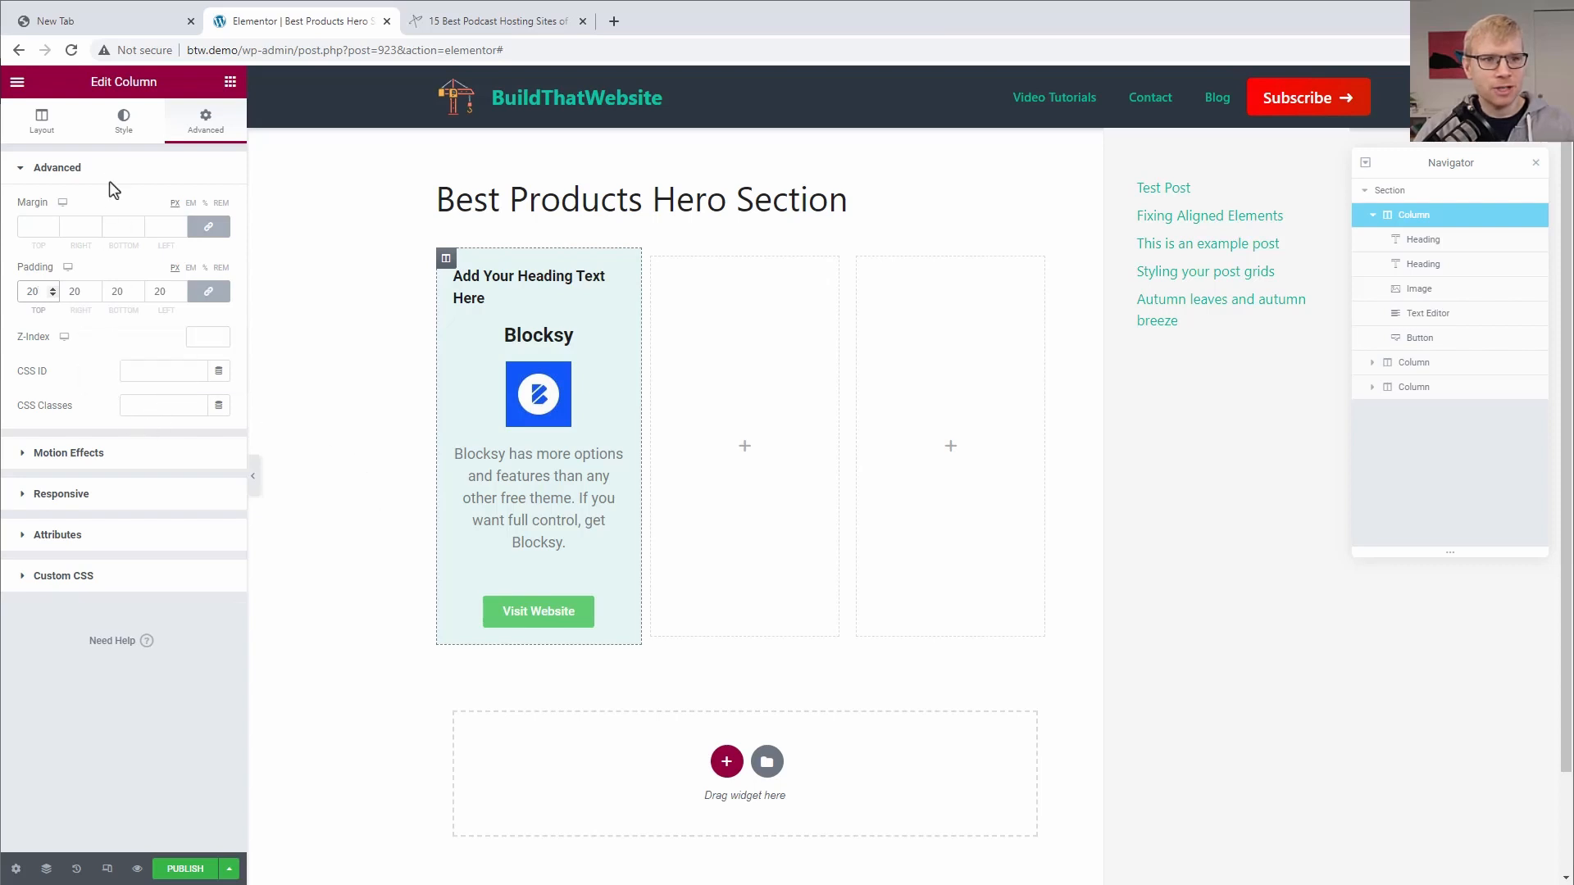
Round the corners of the first column by giving its border a radius.
click(120, 144)
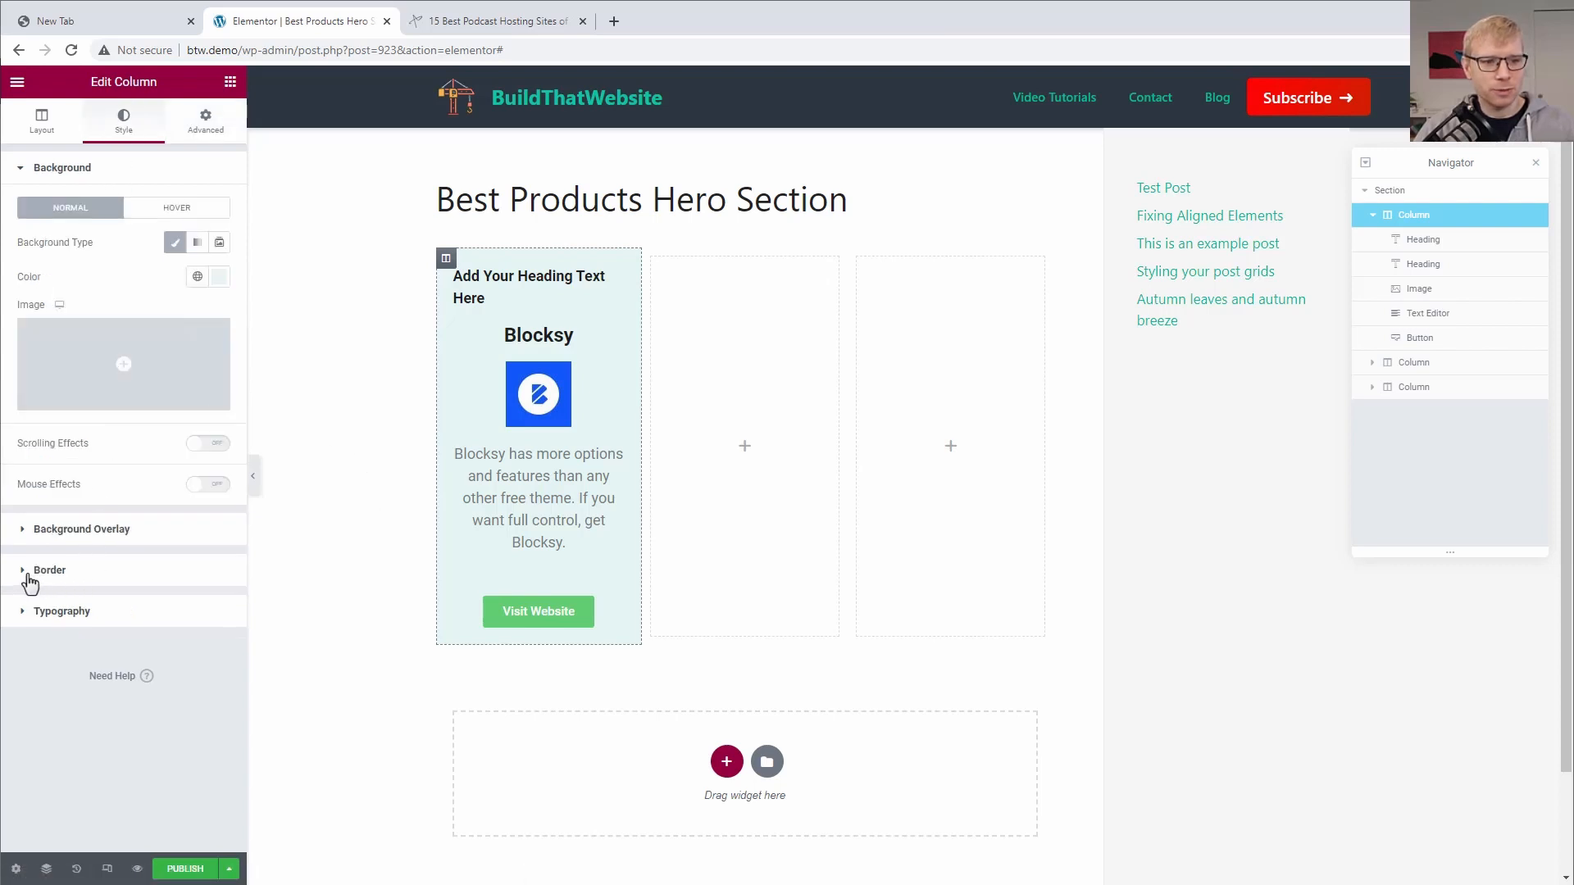
click(28, 574)
click(37, 480)
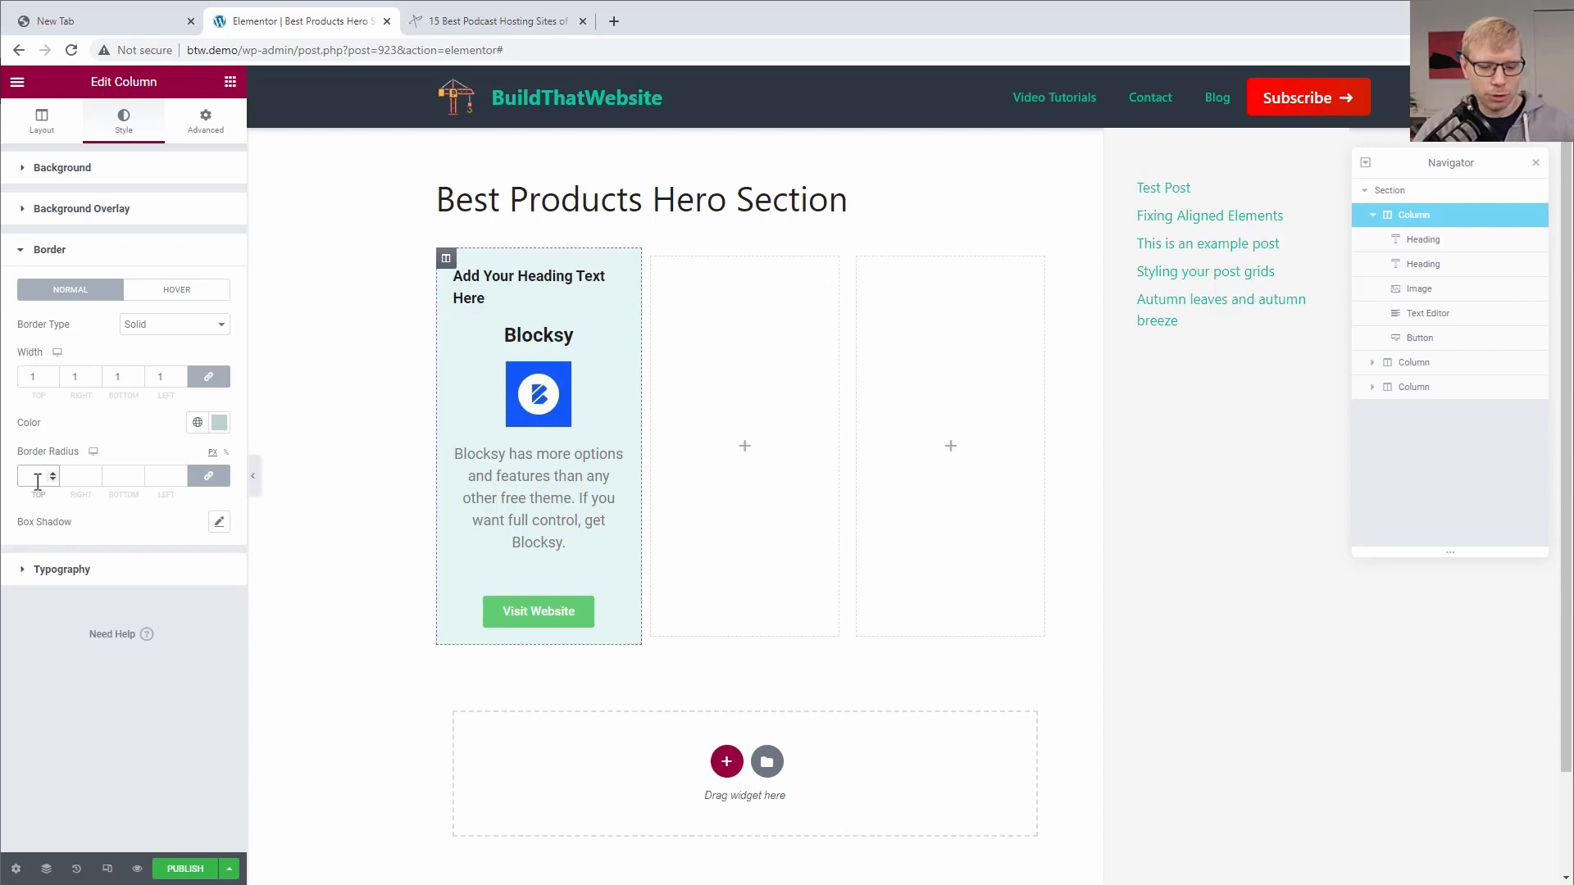
click(346, 729)
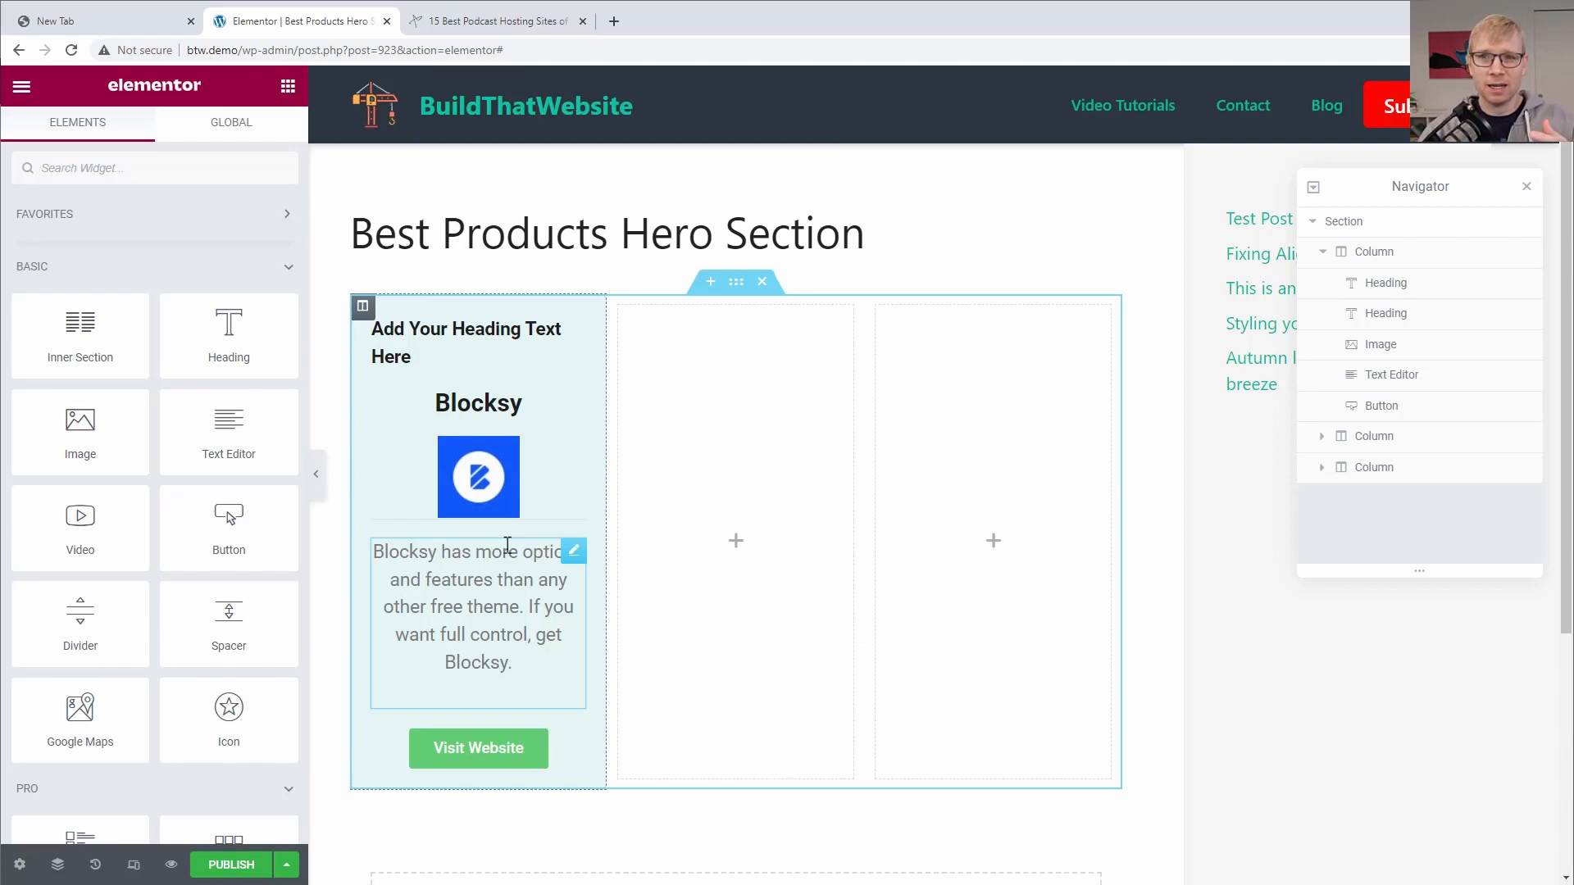
Set the Blocksy logo image's padding to 5 px on all sides.
click(484, 491)
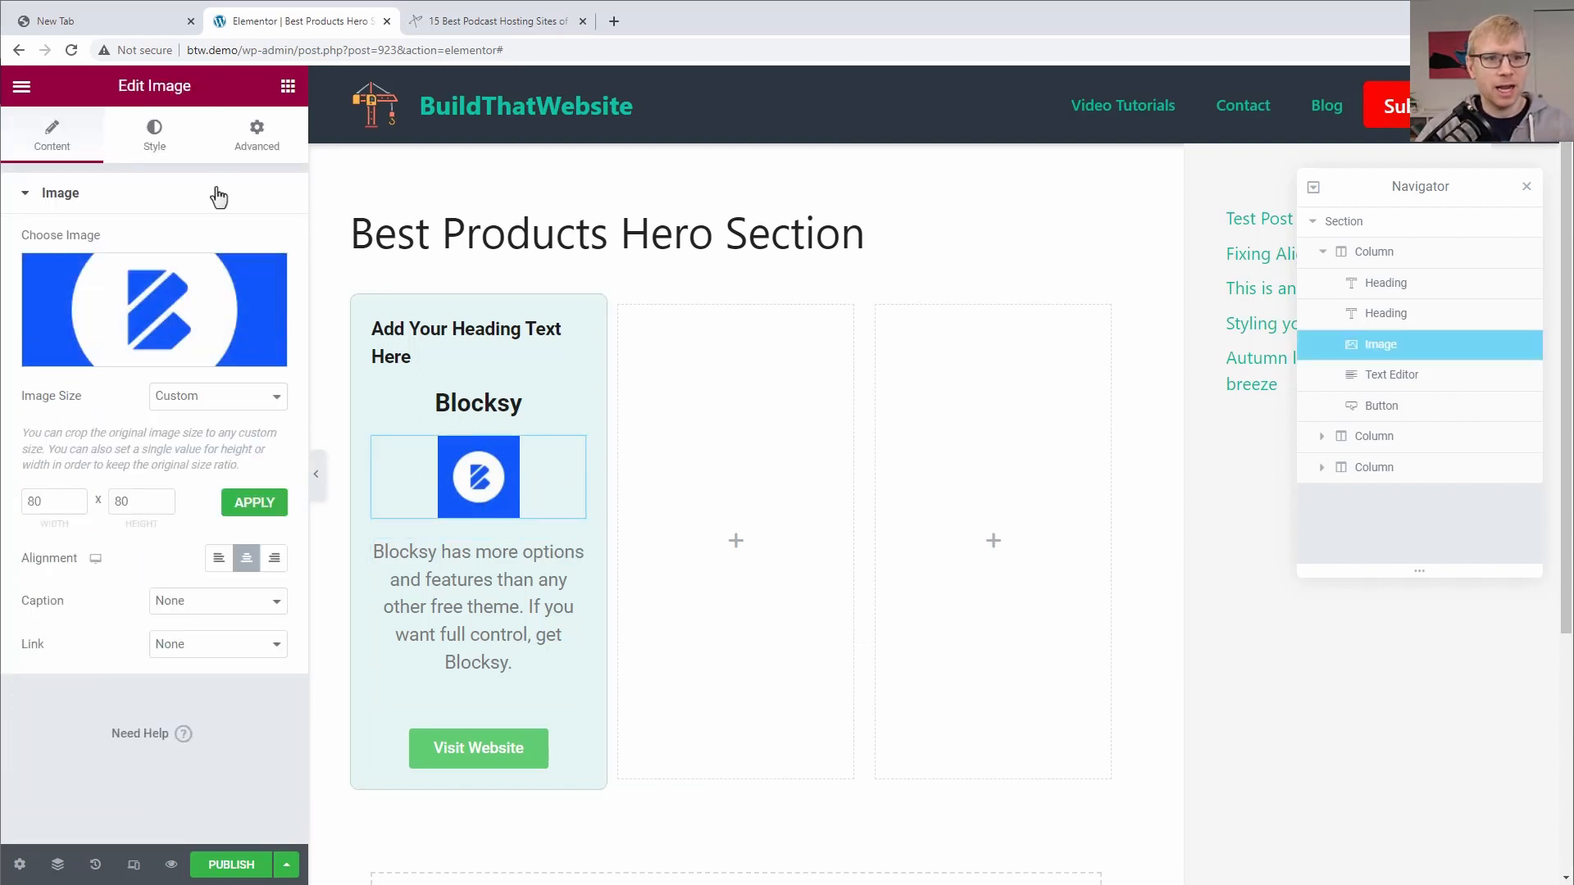
click(254, 148)
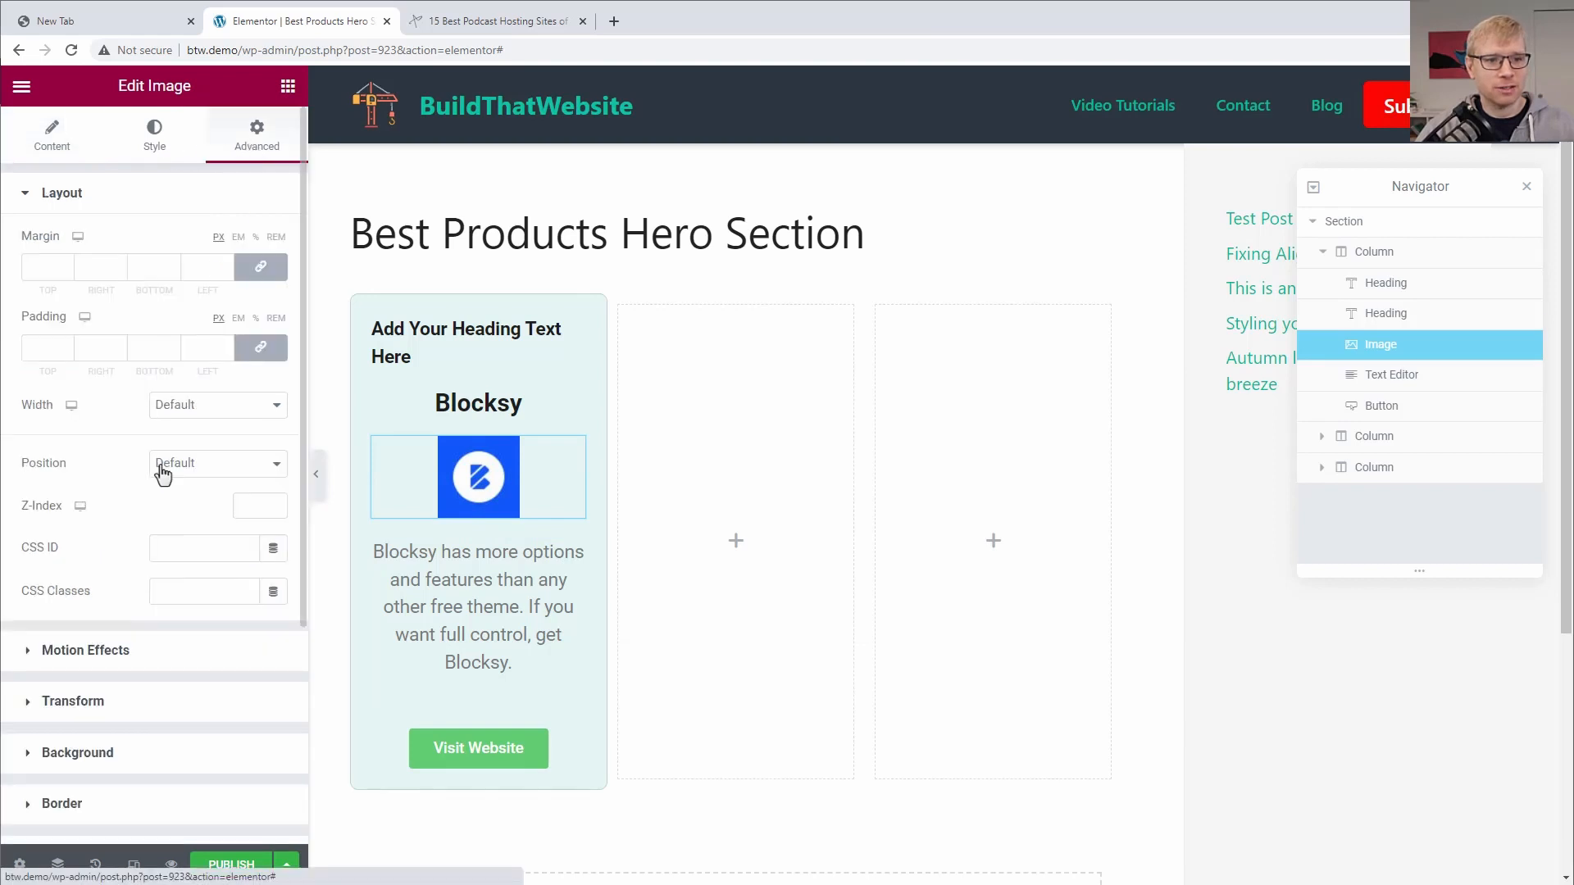
click(47, 347)
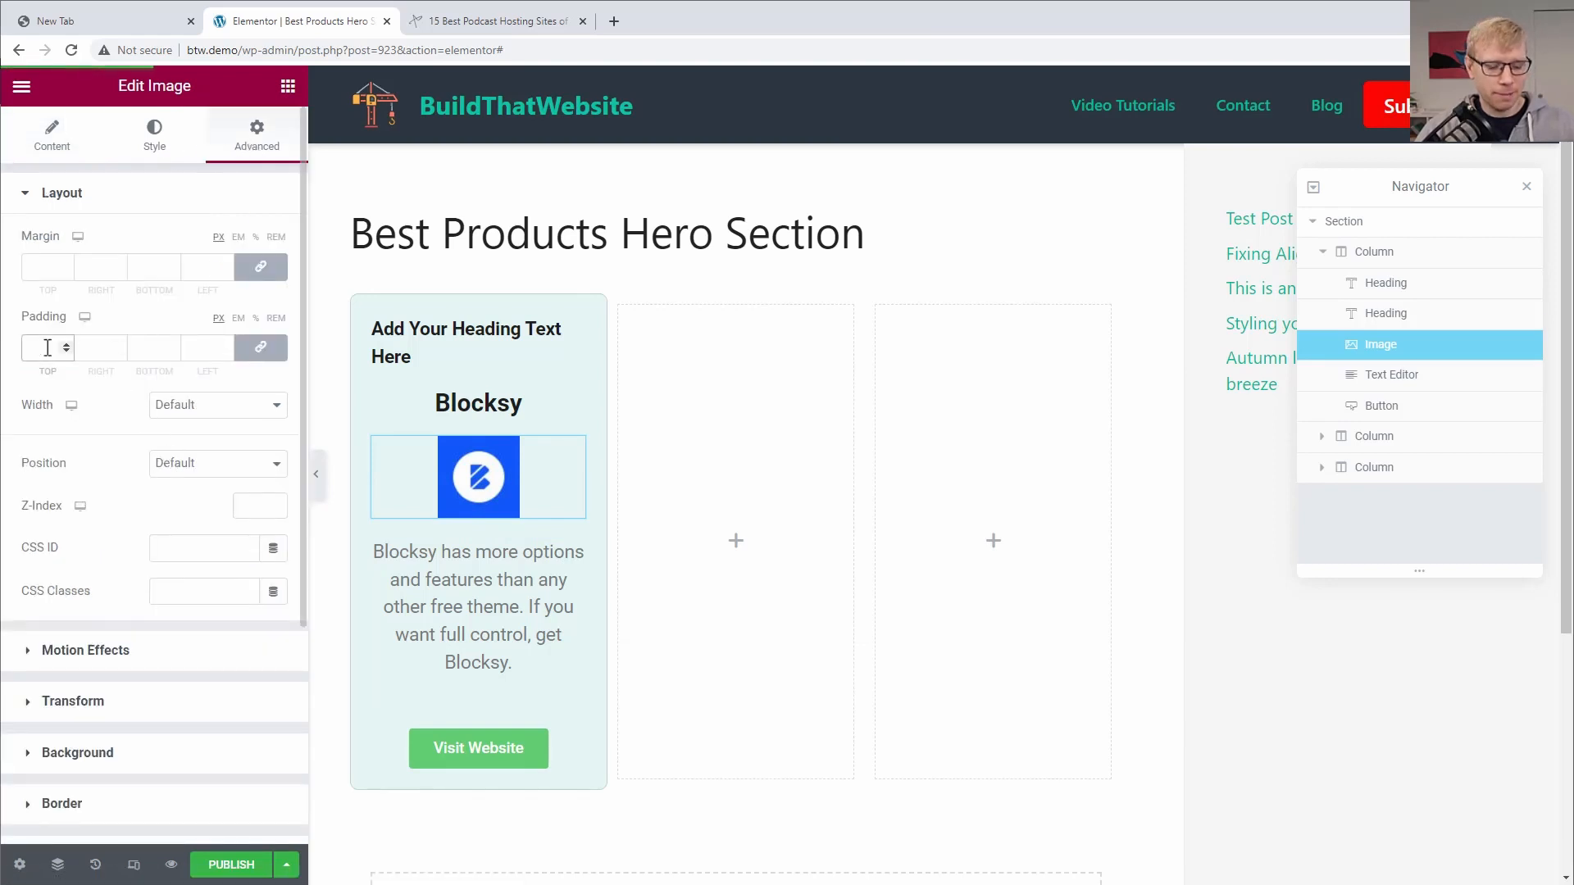
text(5)
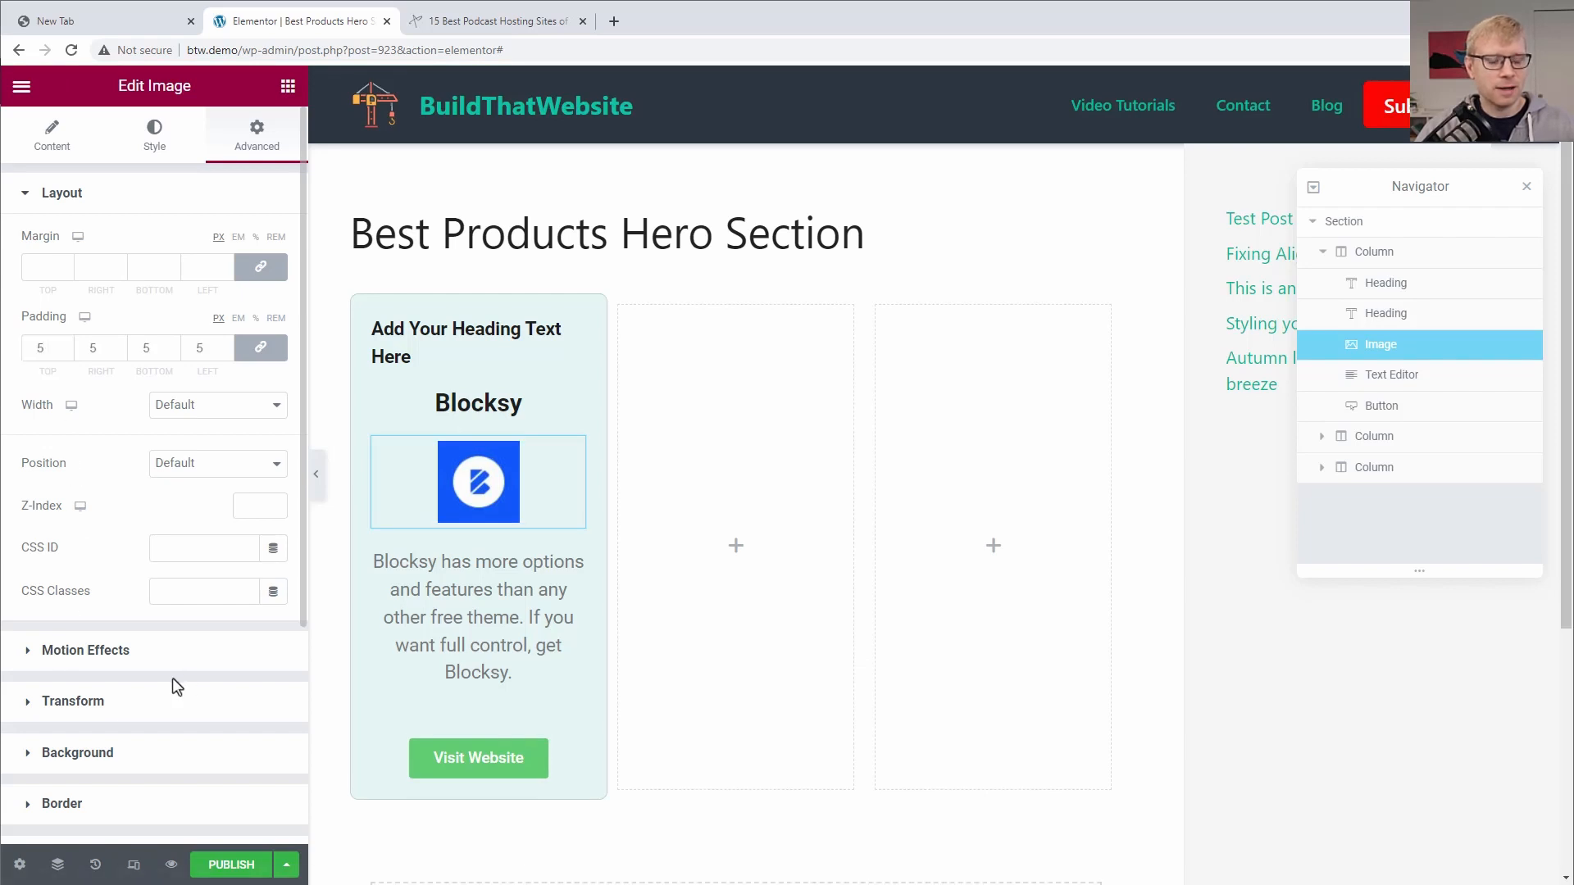
Give the Blocksy logo image a classic background with the white colour #FFFFFF.
click(27, 764)
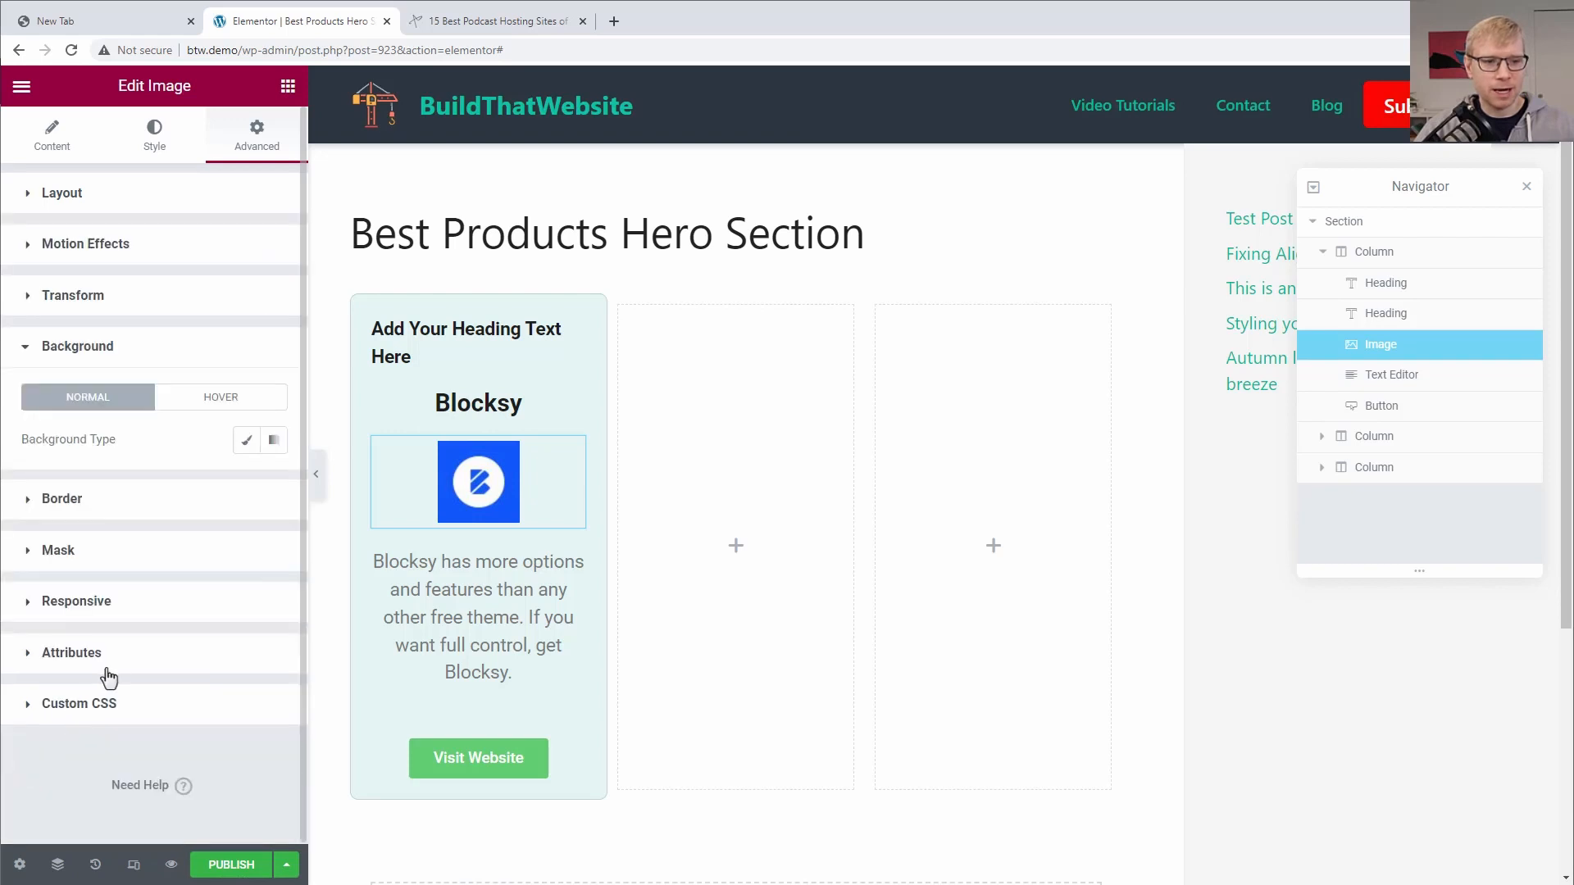
click(240, 445)
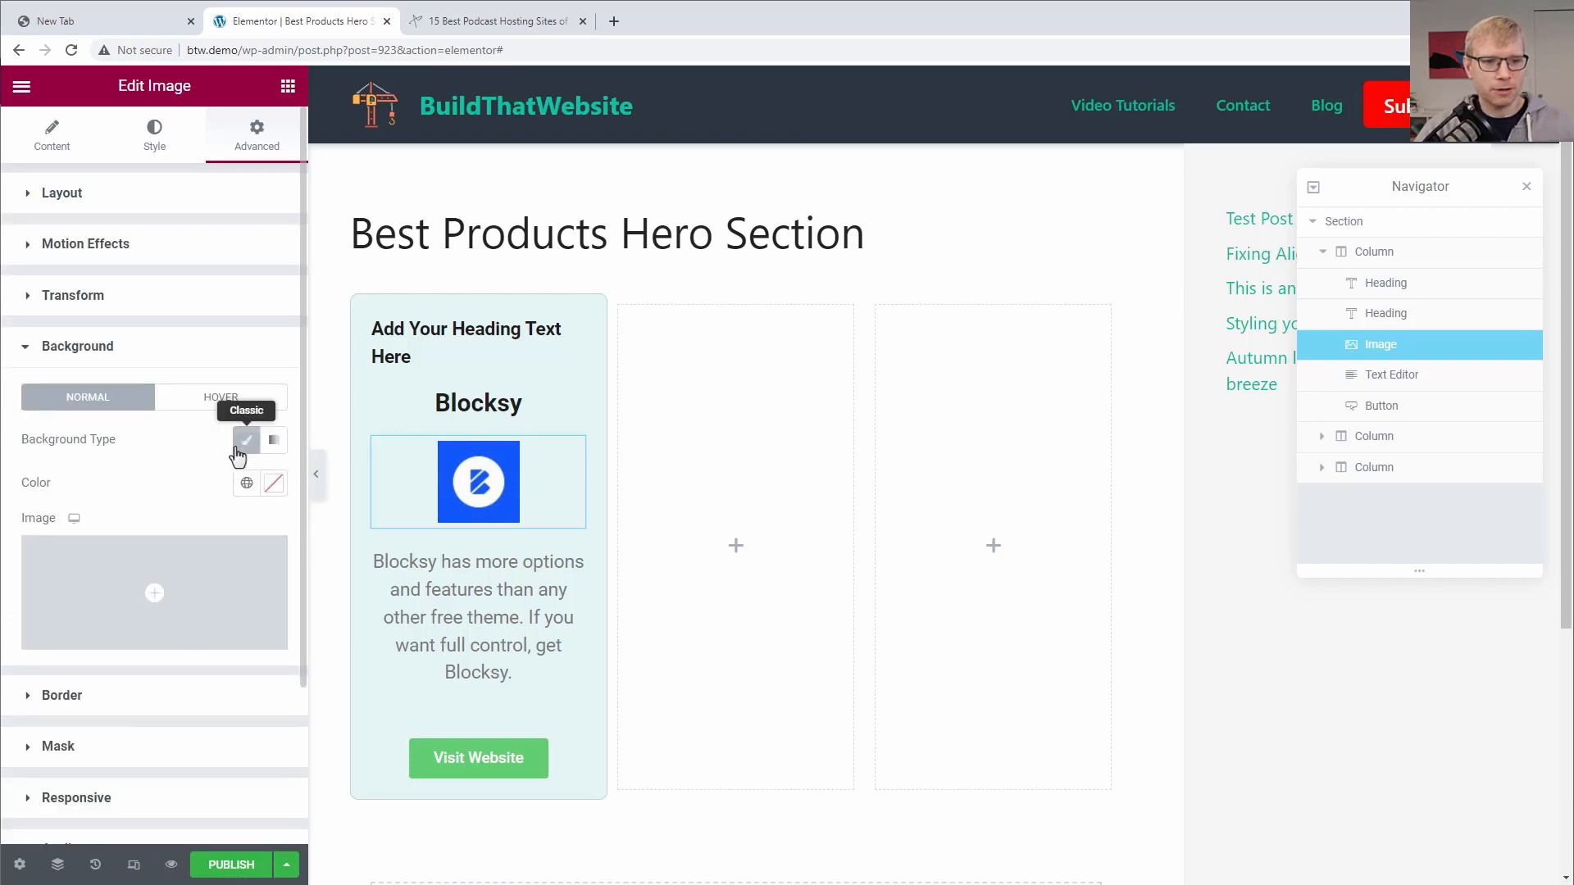
click(273, 483)
drag(99, 590, 8, 557)
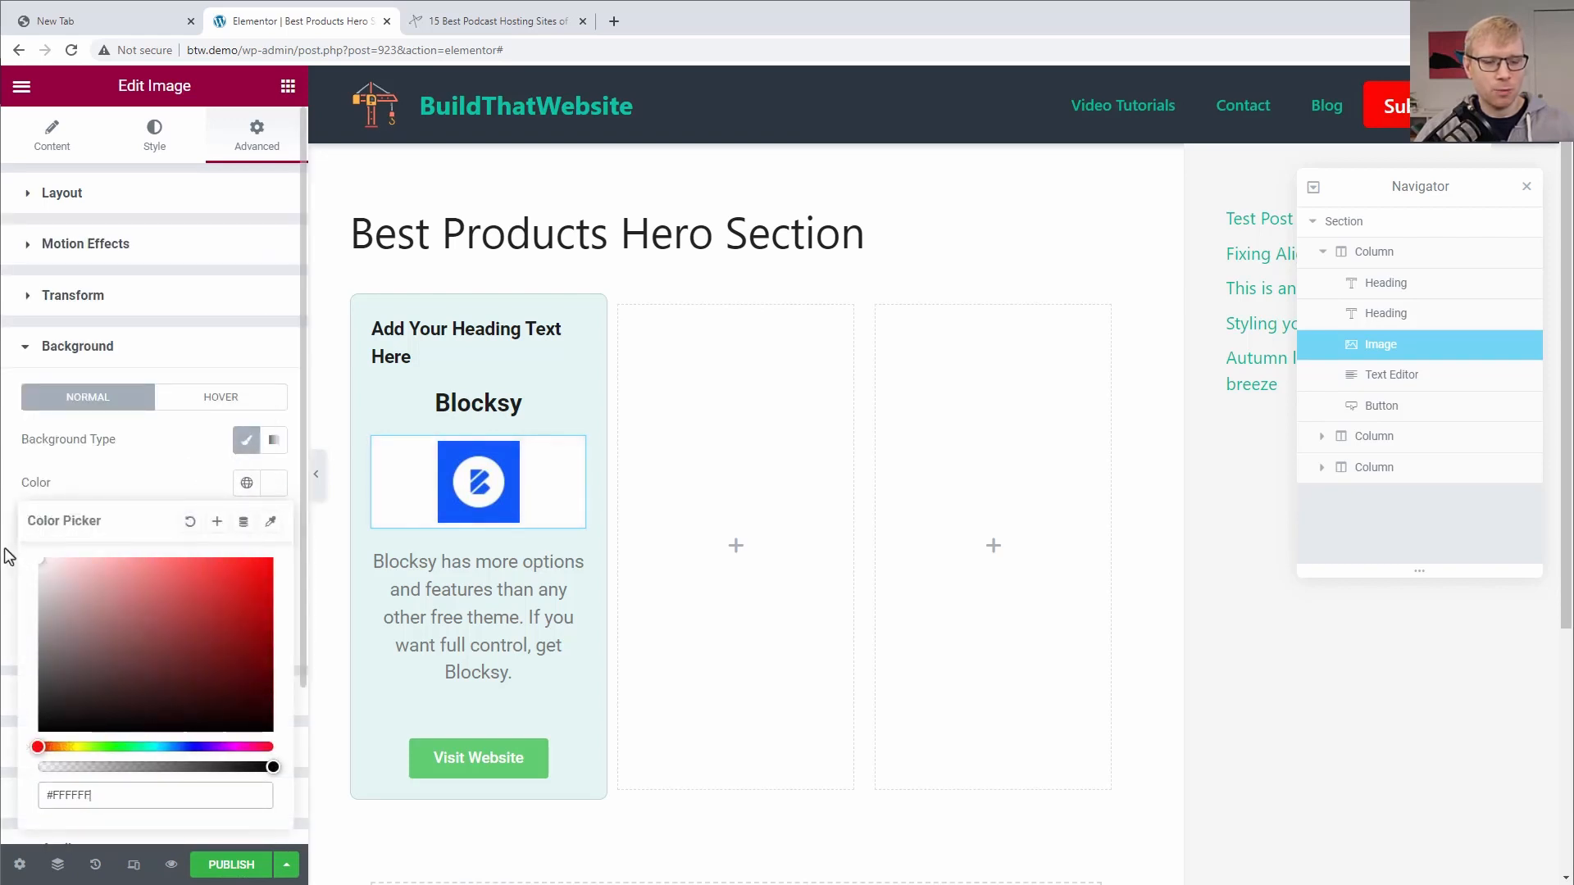
click(162, 492)
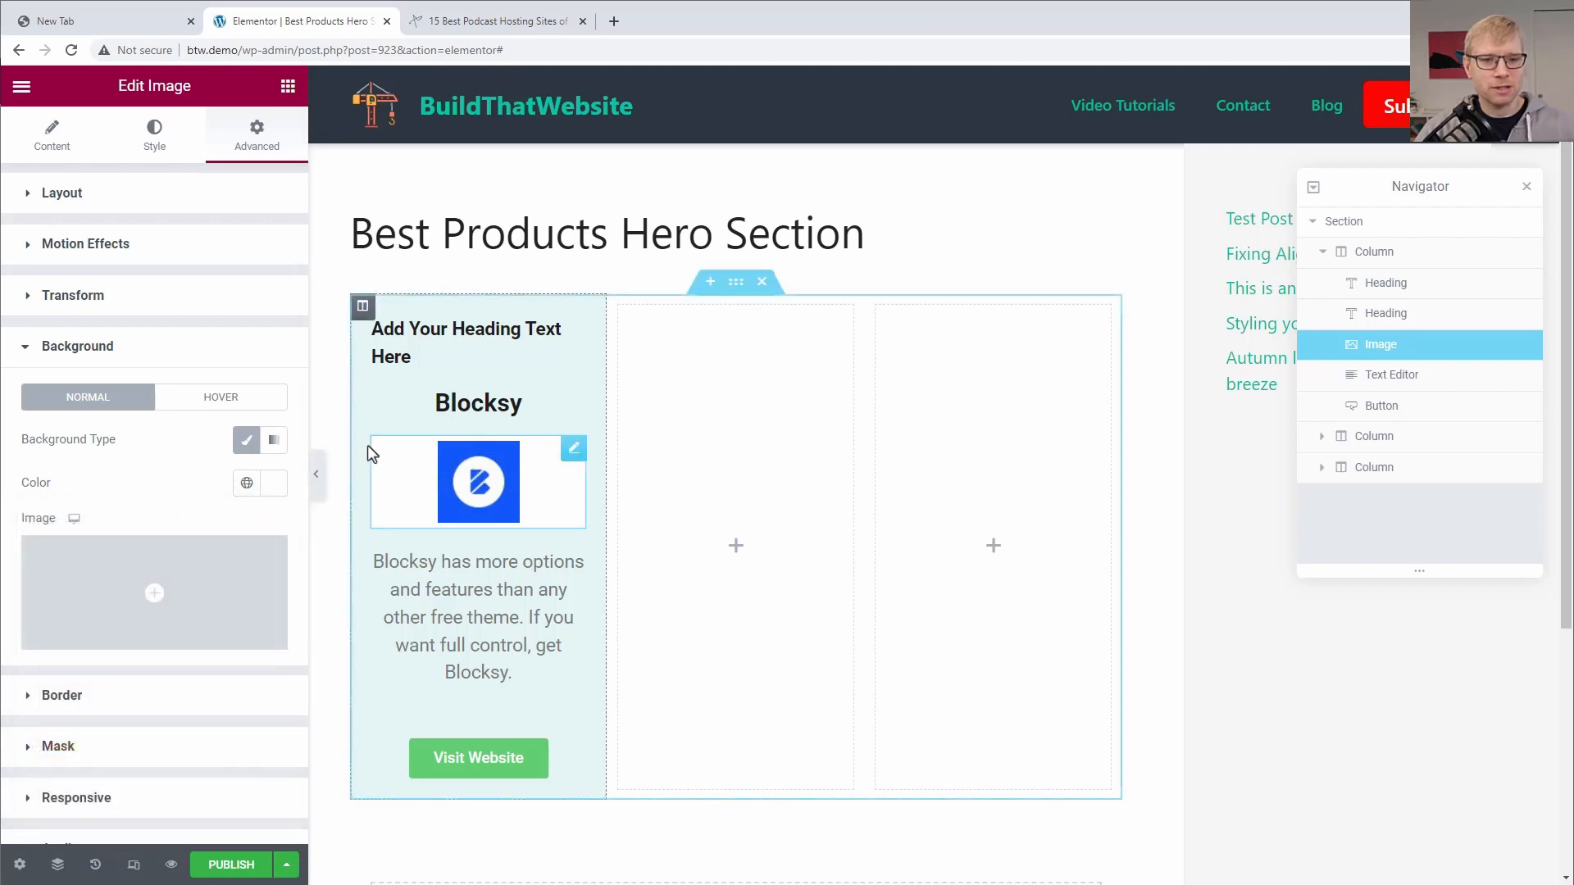
Publish the section template.
click(231, 874)
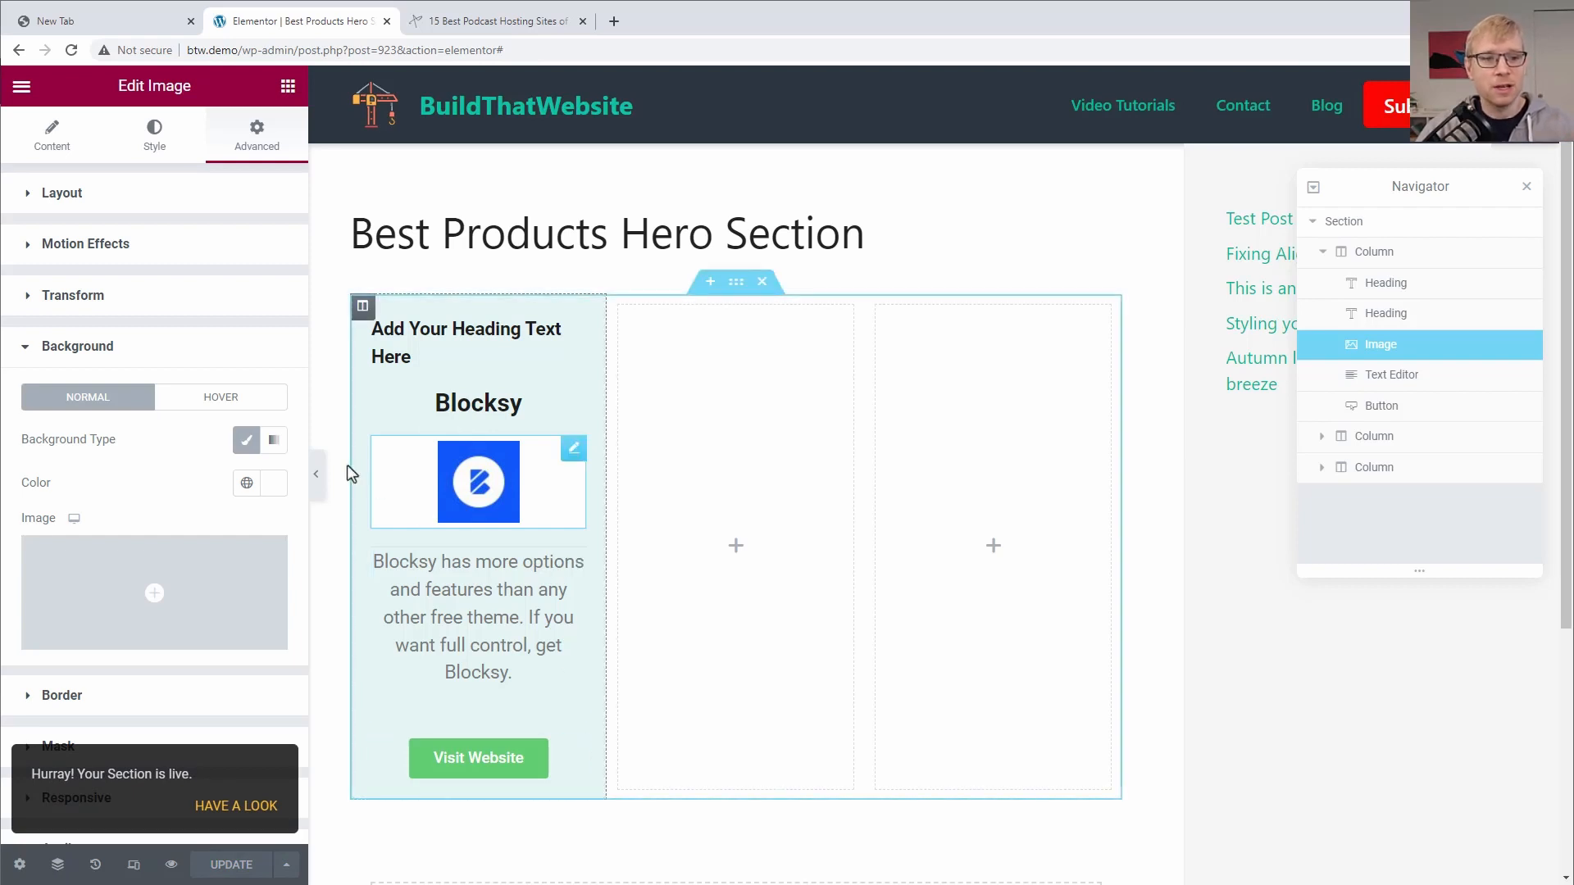
scroll(30, 572, down, 3)
scroll(49, 604, up, 3)
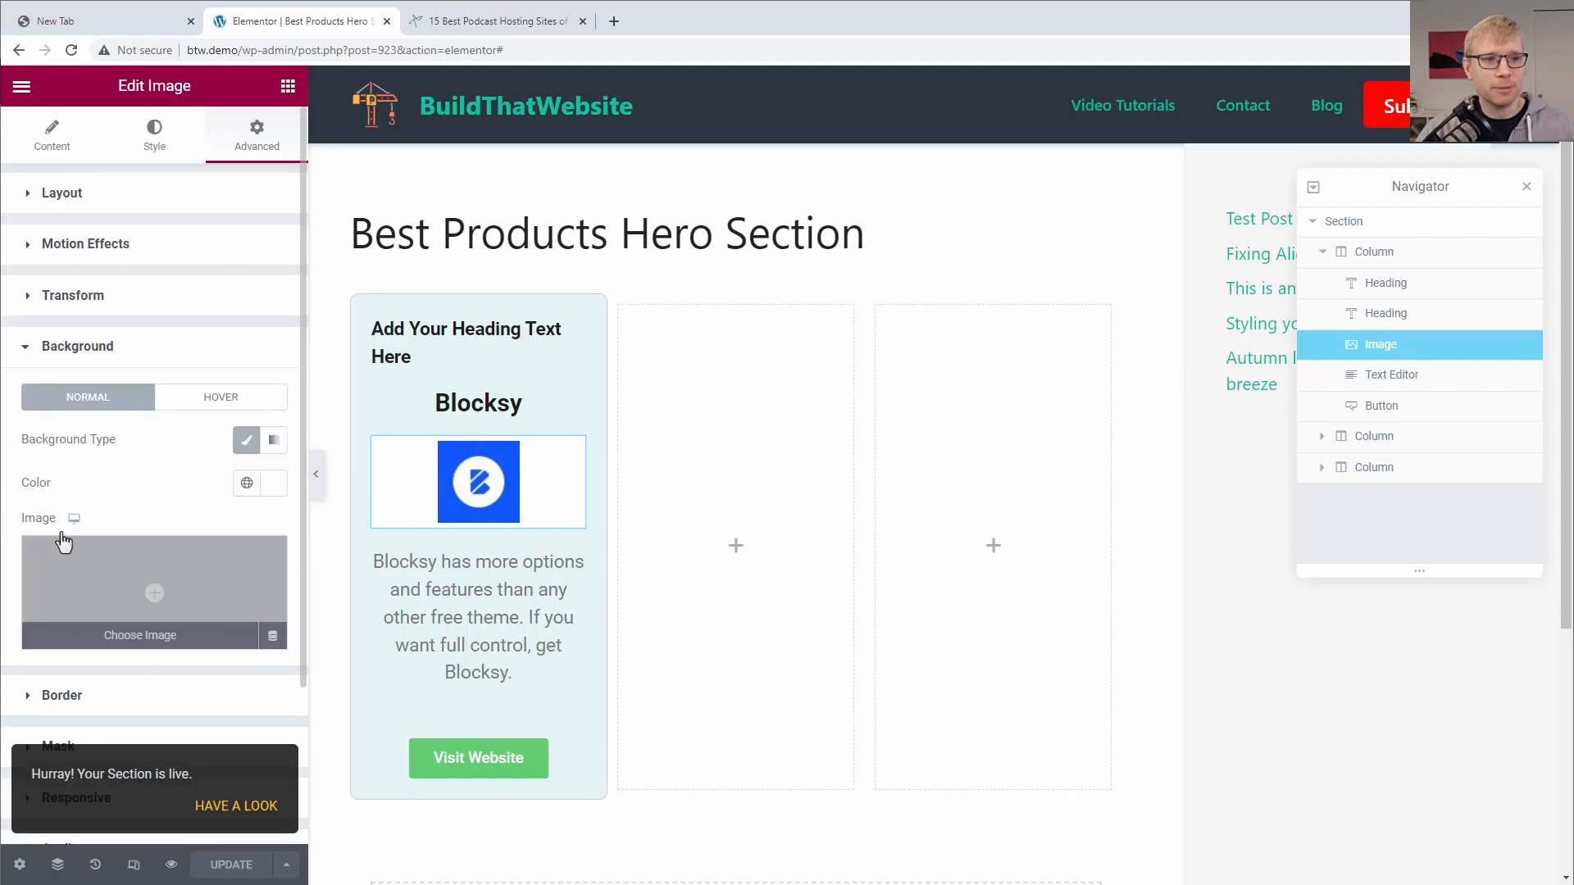
Set the Blocksy logo image's width to Inline (auto) so its white background fits the logo.
click(35, 208)
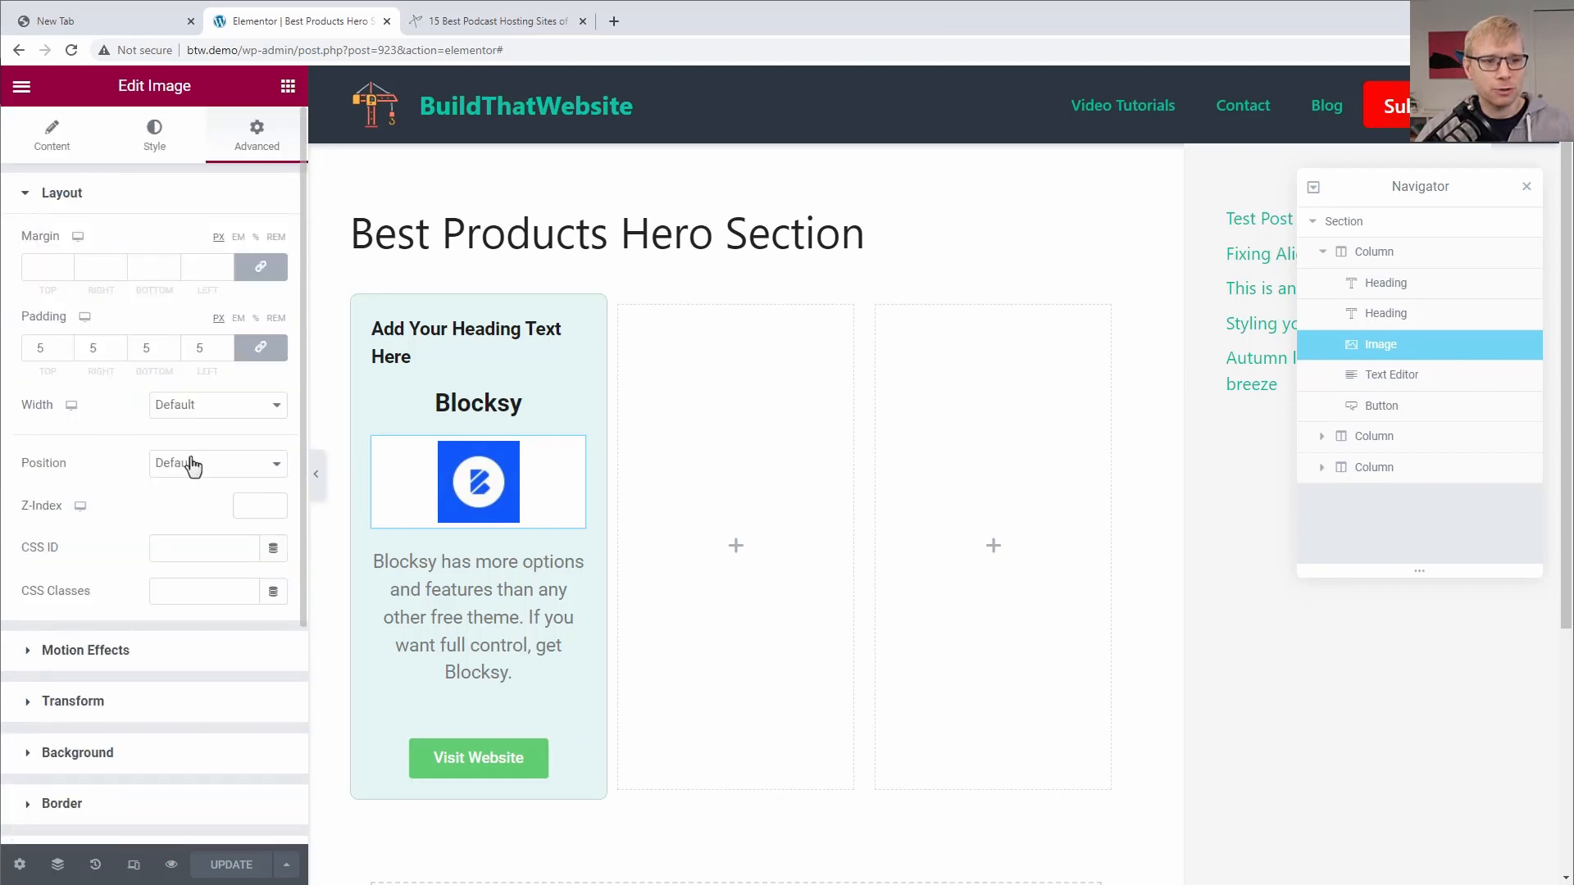
click(211, 405)
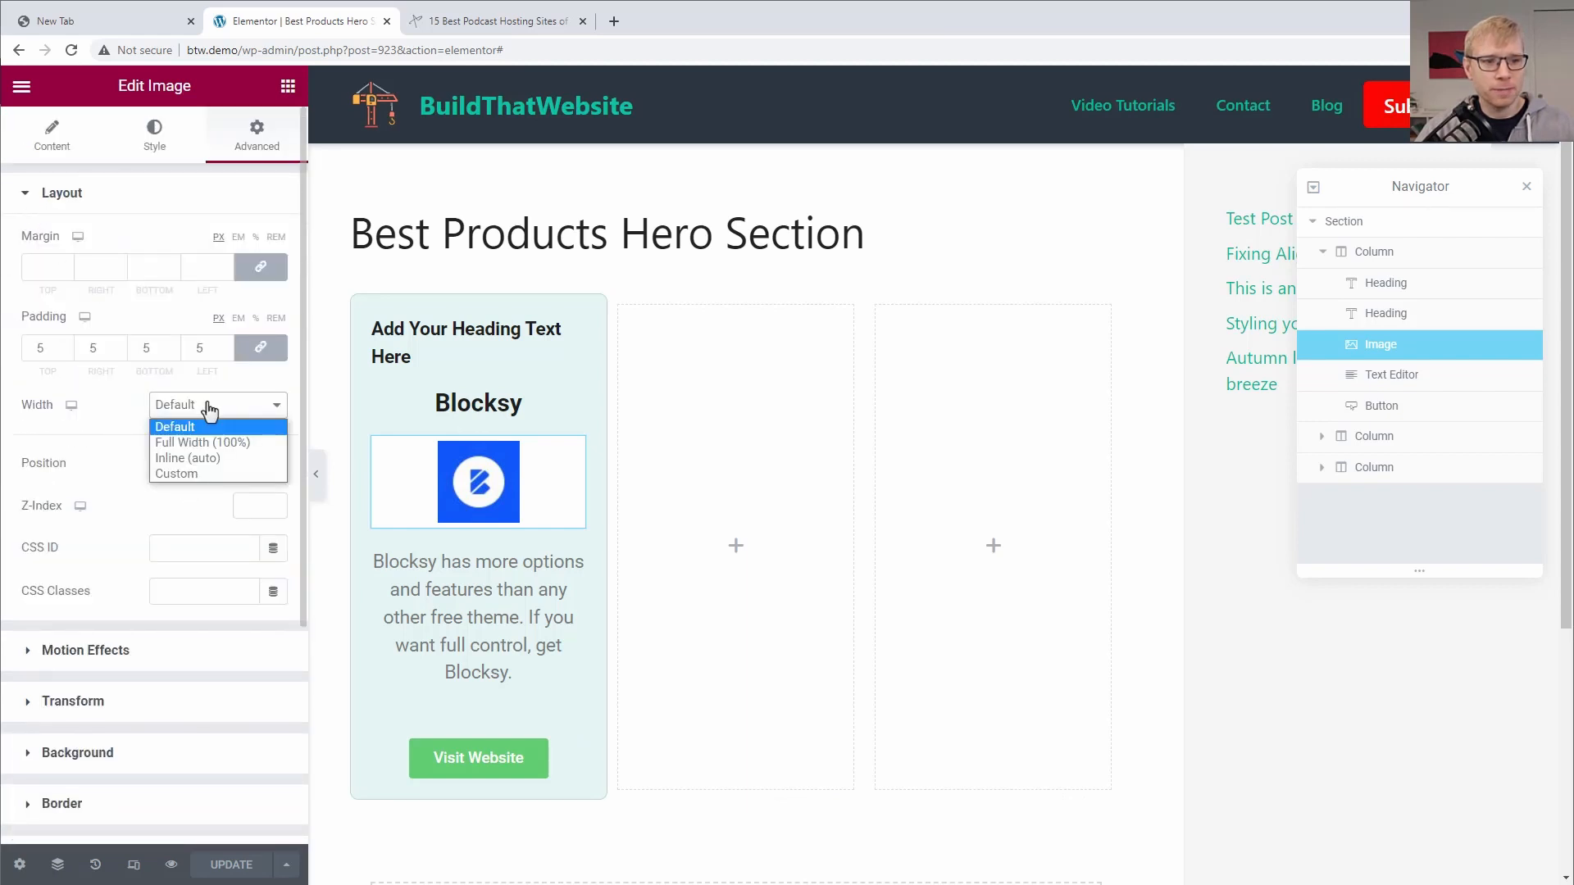
click(210, 459)
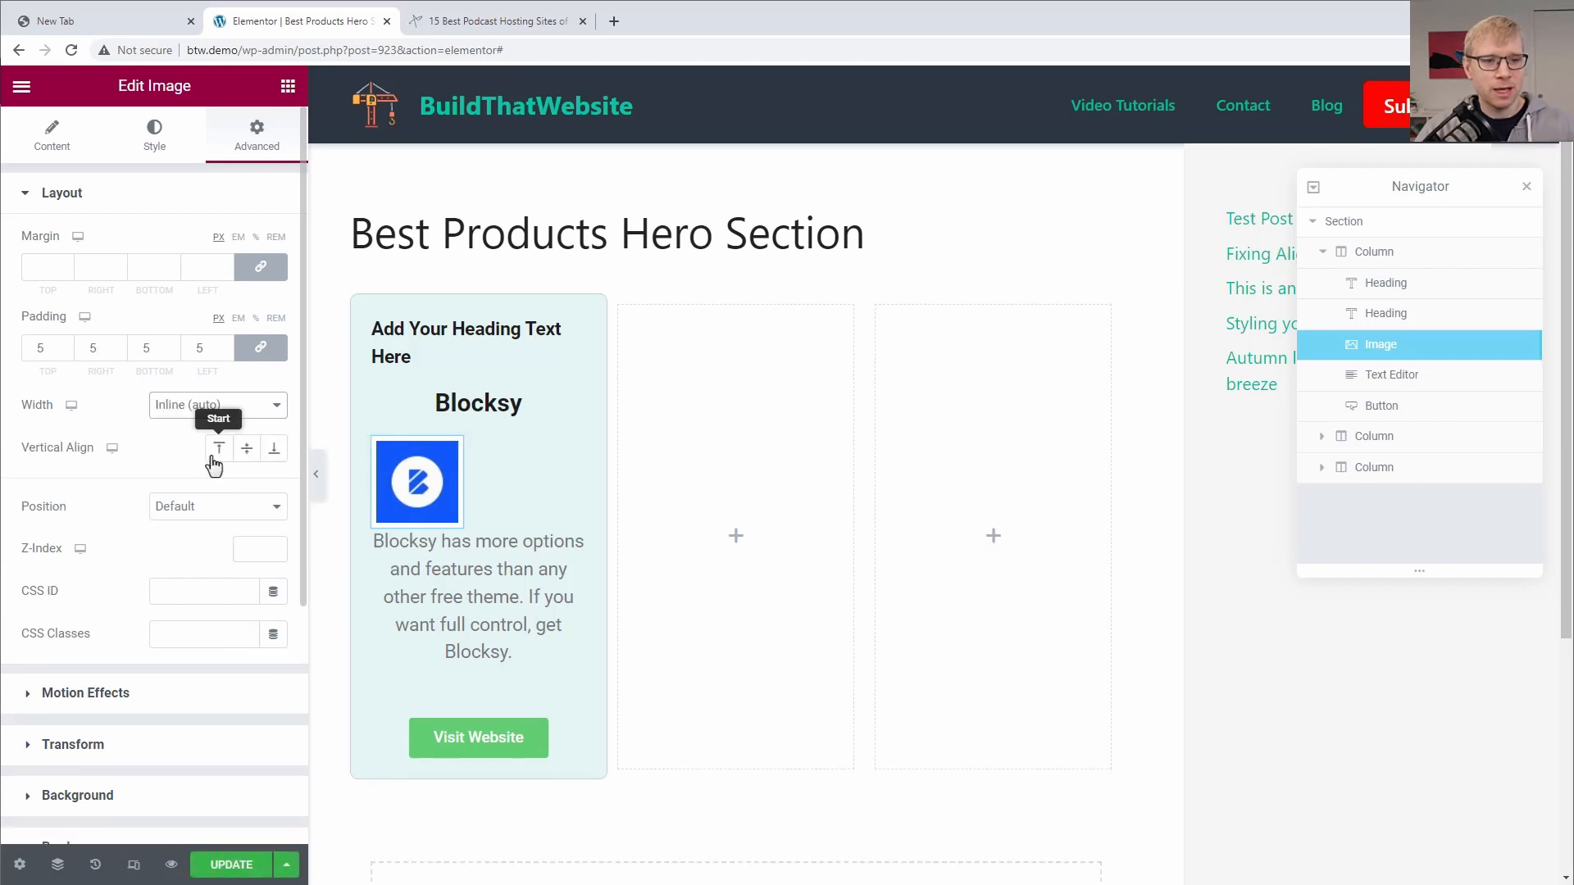
Set the first column's horizontal alignment to Center so the inline logo sits in the middle.
click(41, 152)
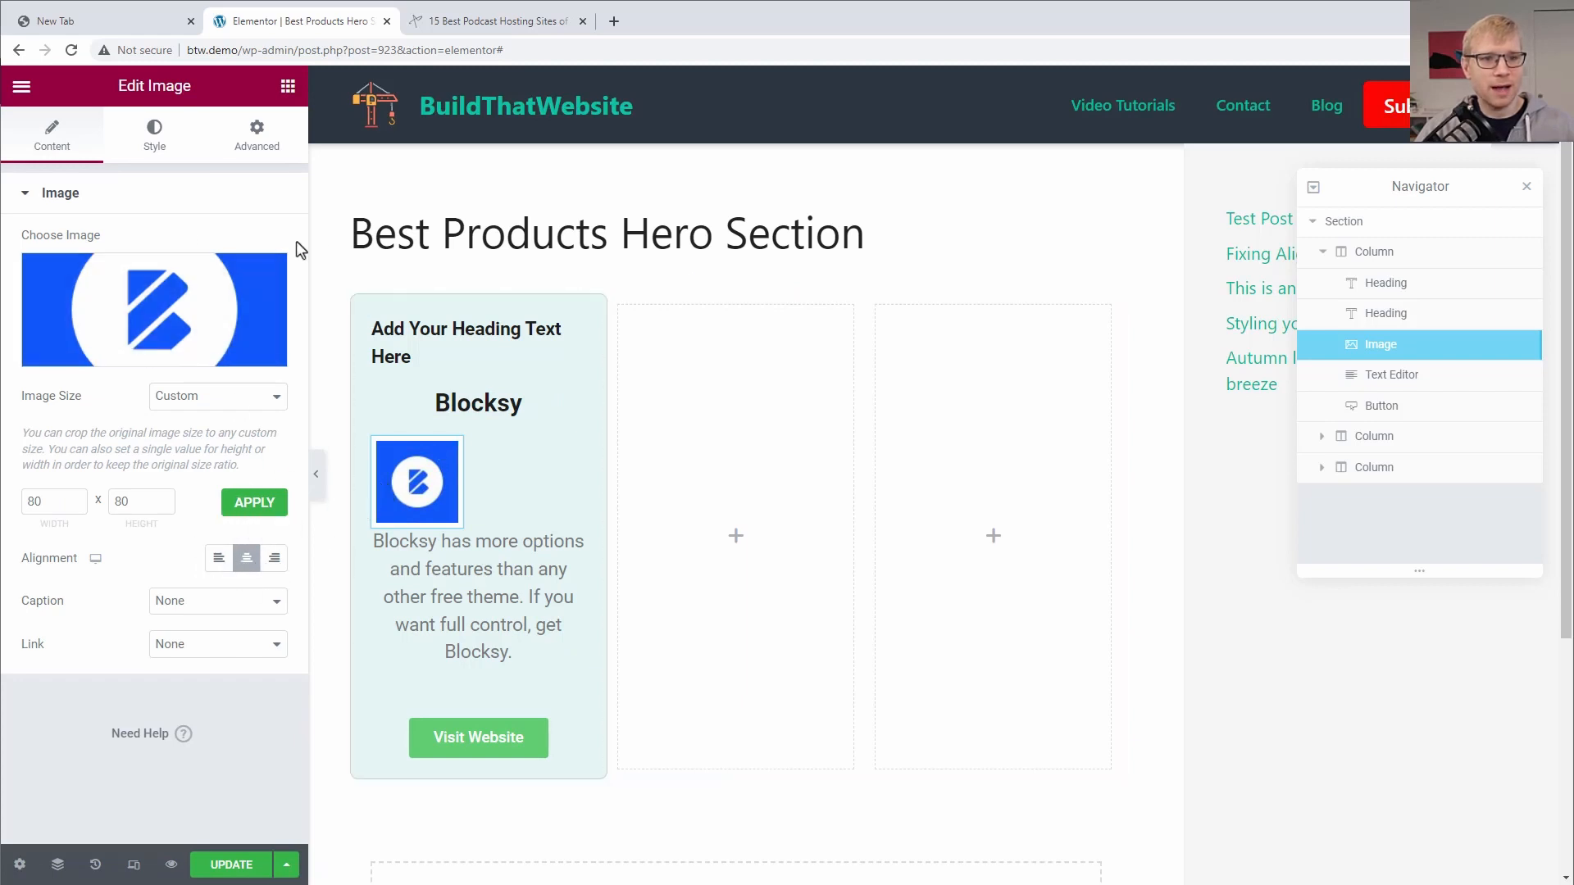
click(362, 306)
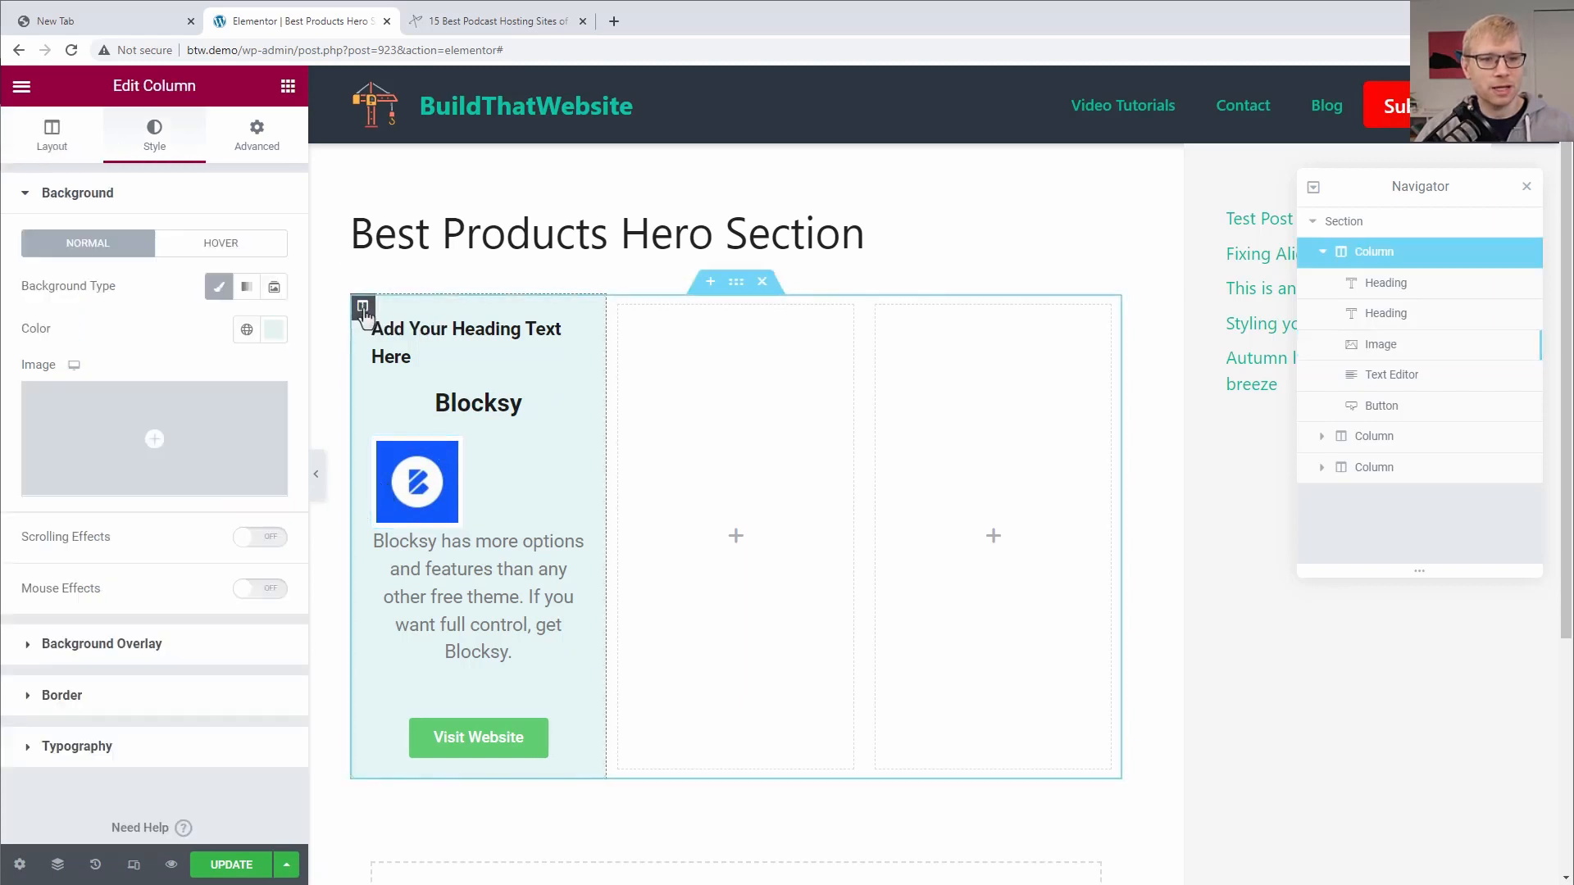
click(51, 153)
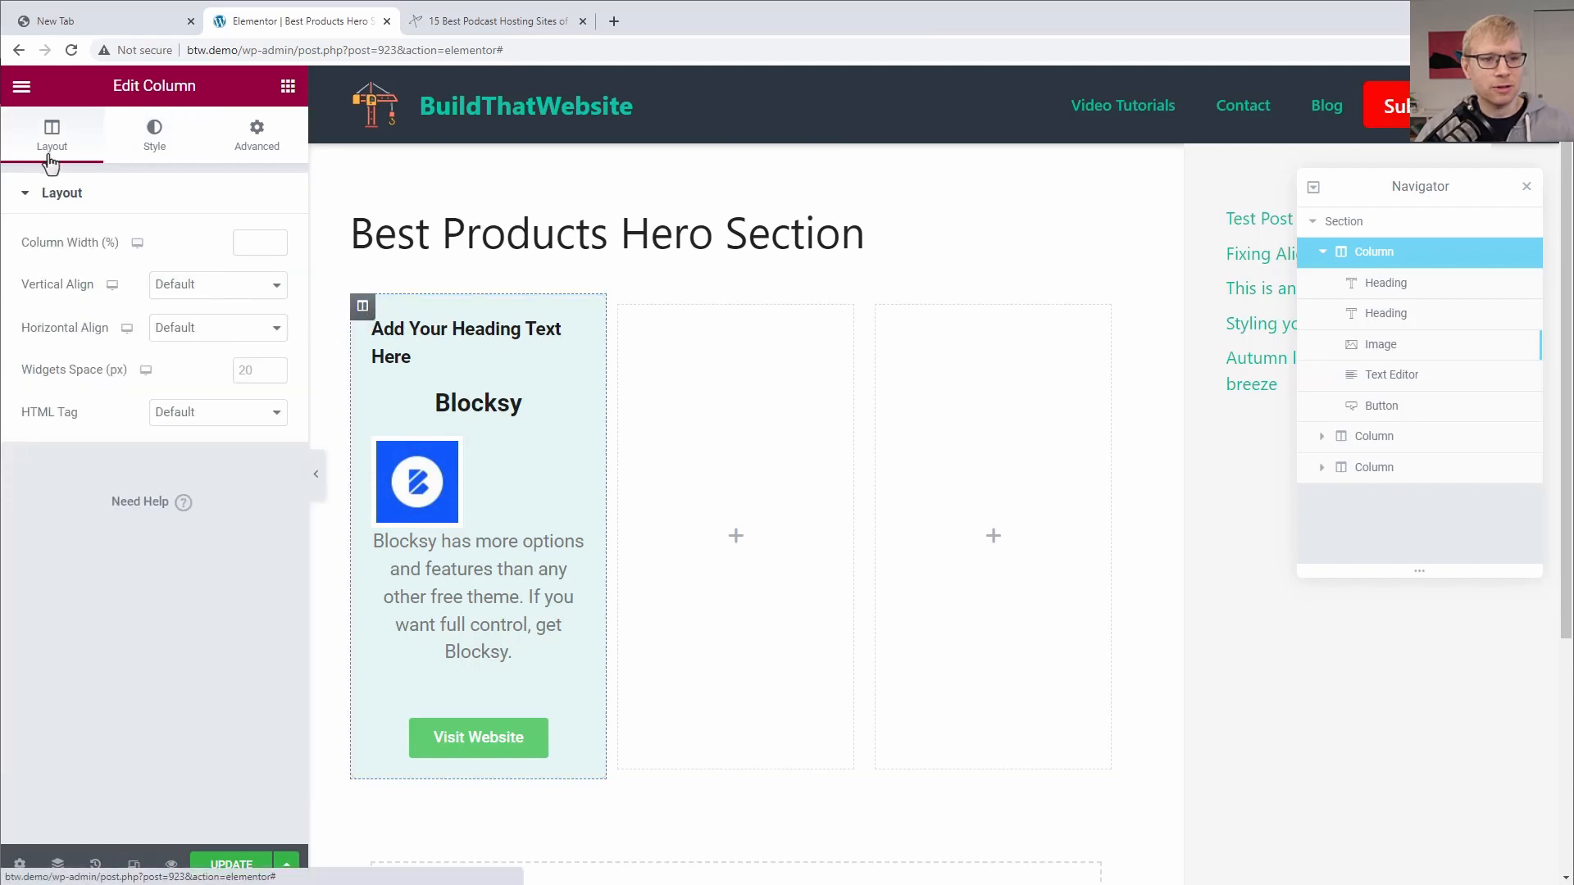
click(173, 332)
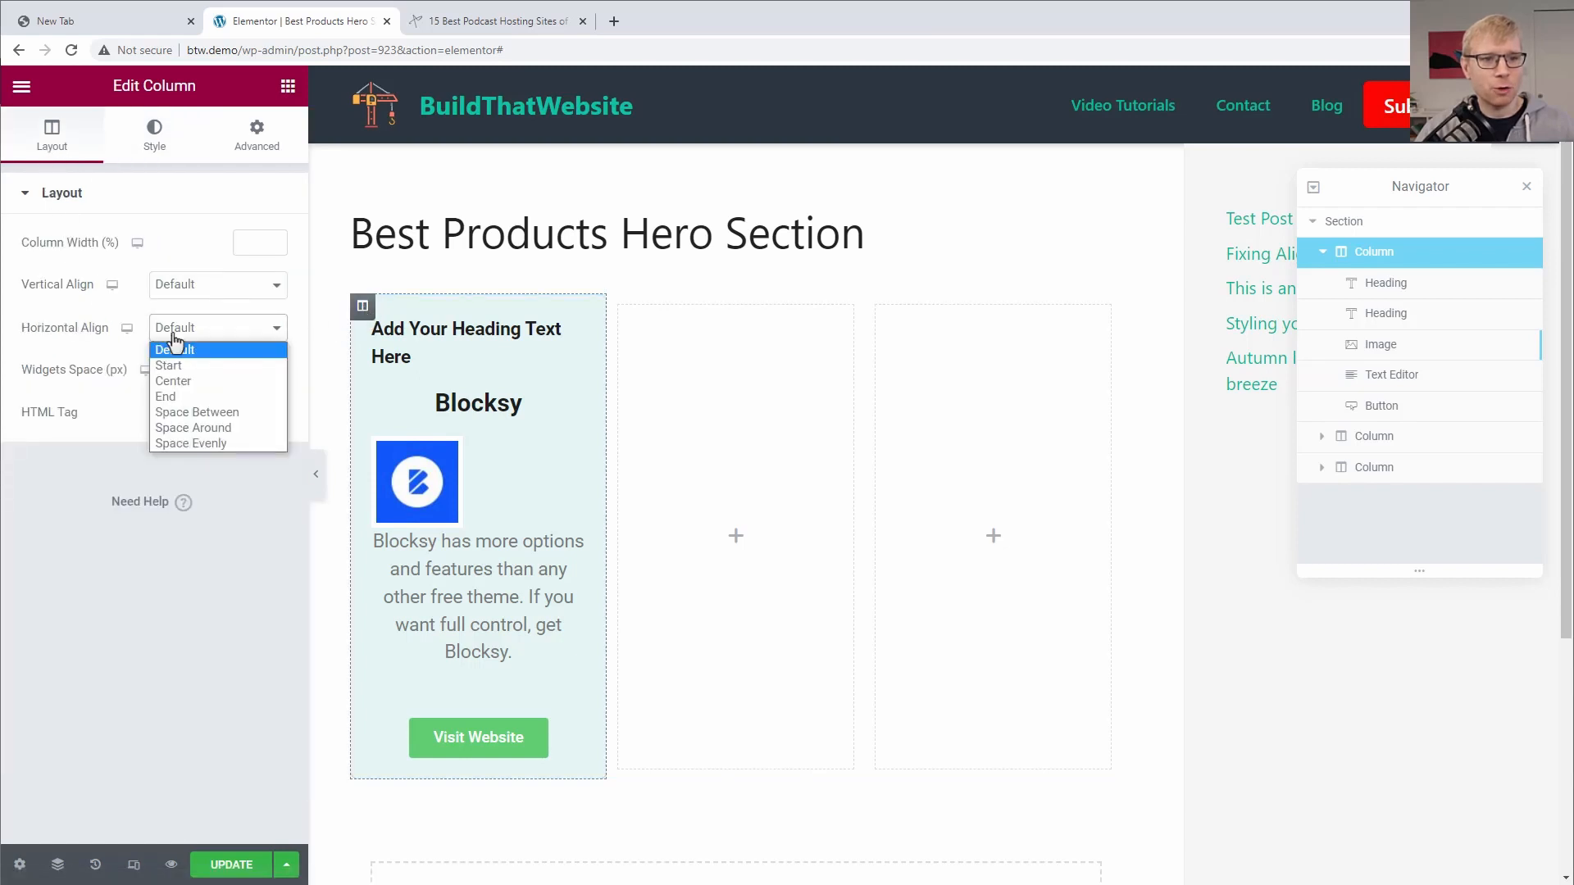
click(190, 382)
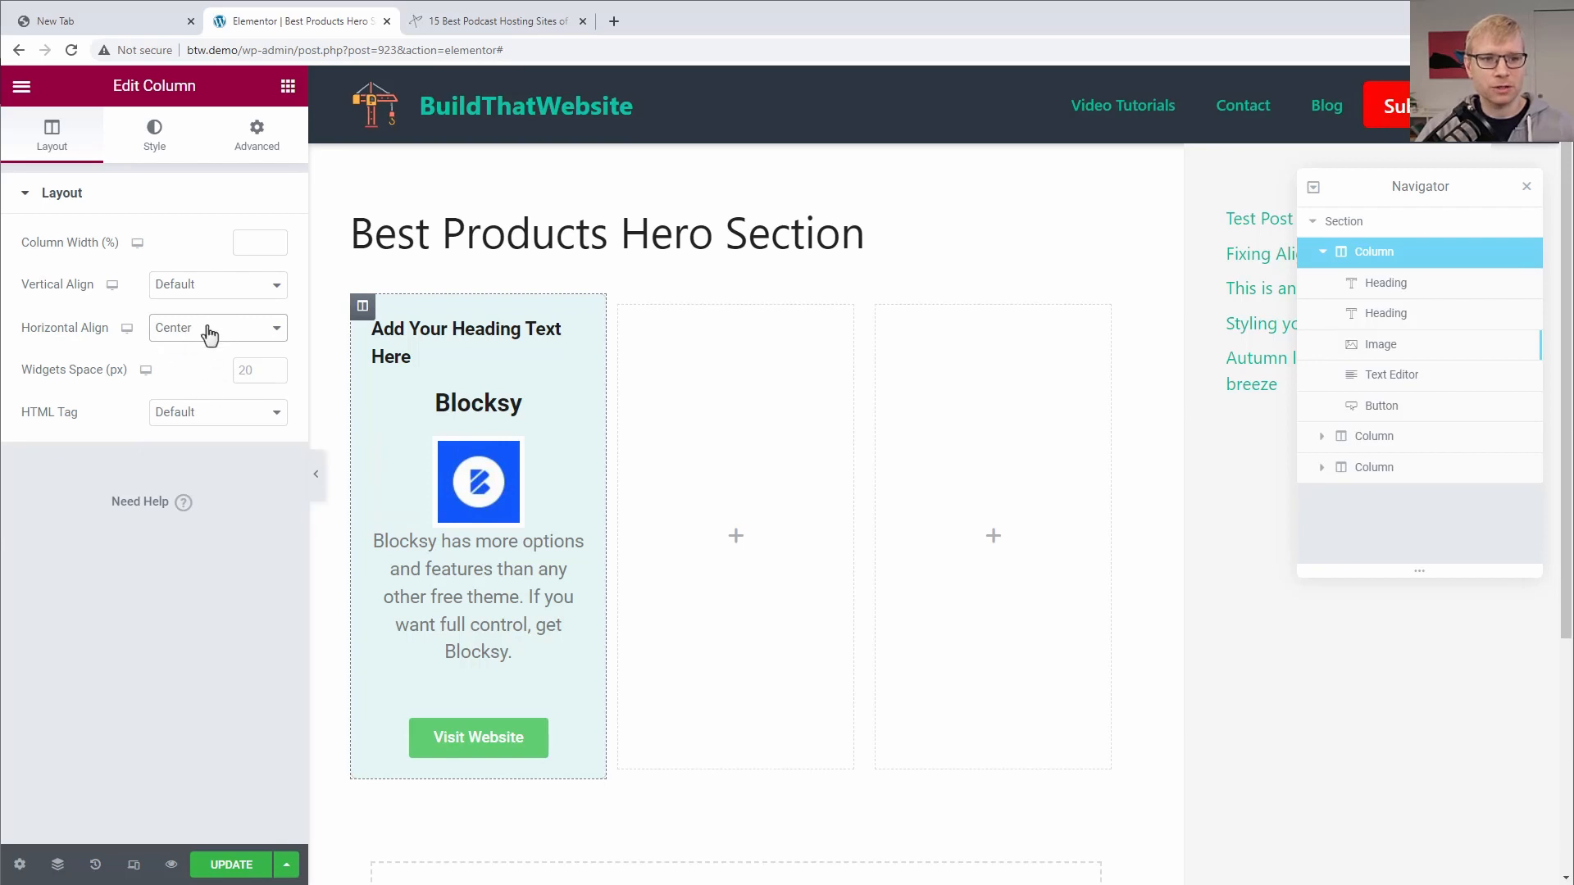
Try a solid border in the Blocksy logo image's own style settings, and set its border type back to None.
click(455, 460)
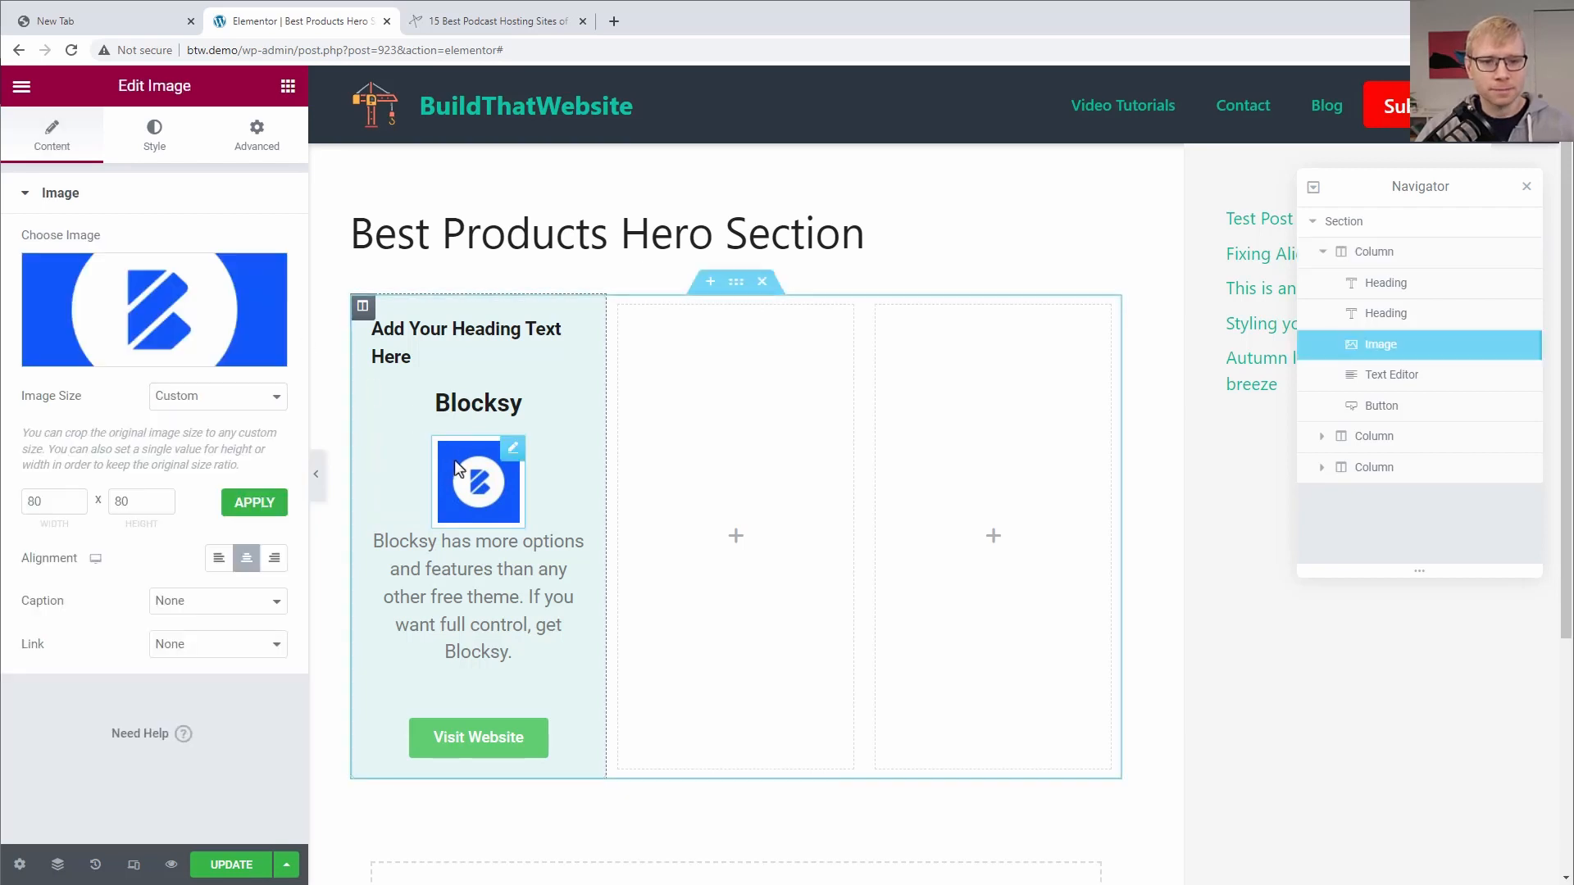
click(255, 136)
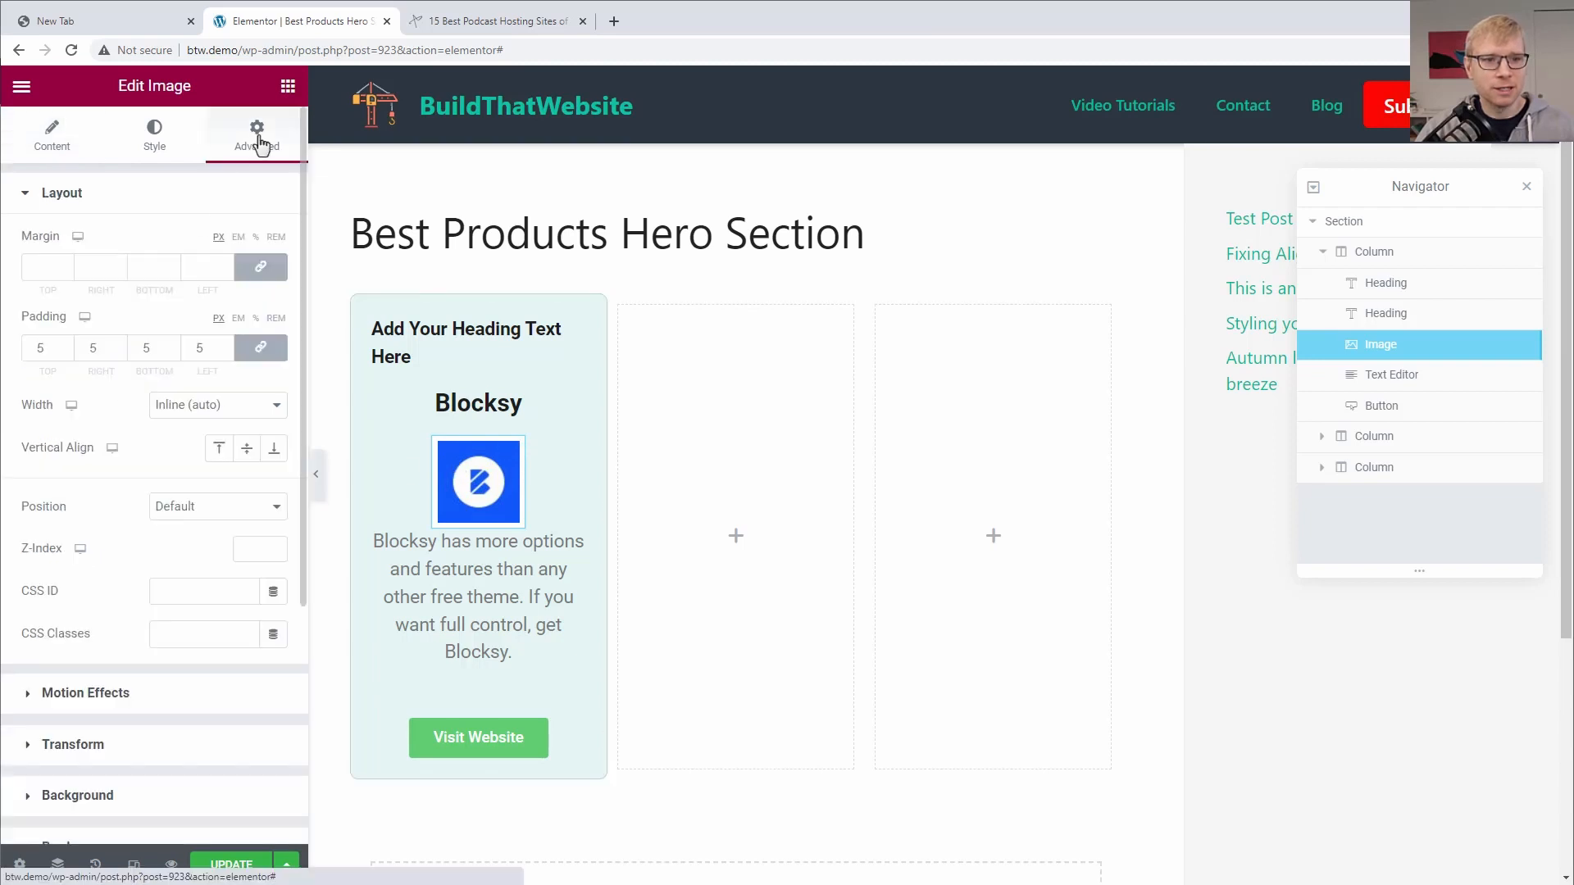
scroll(88, 562, down, 4)
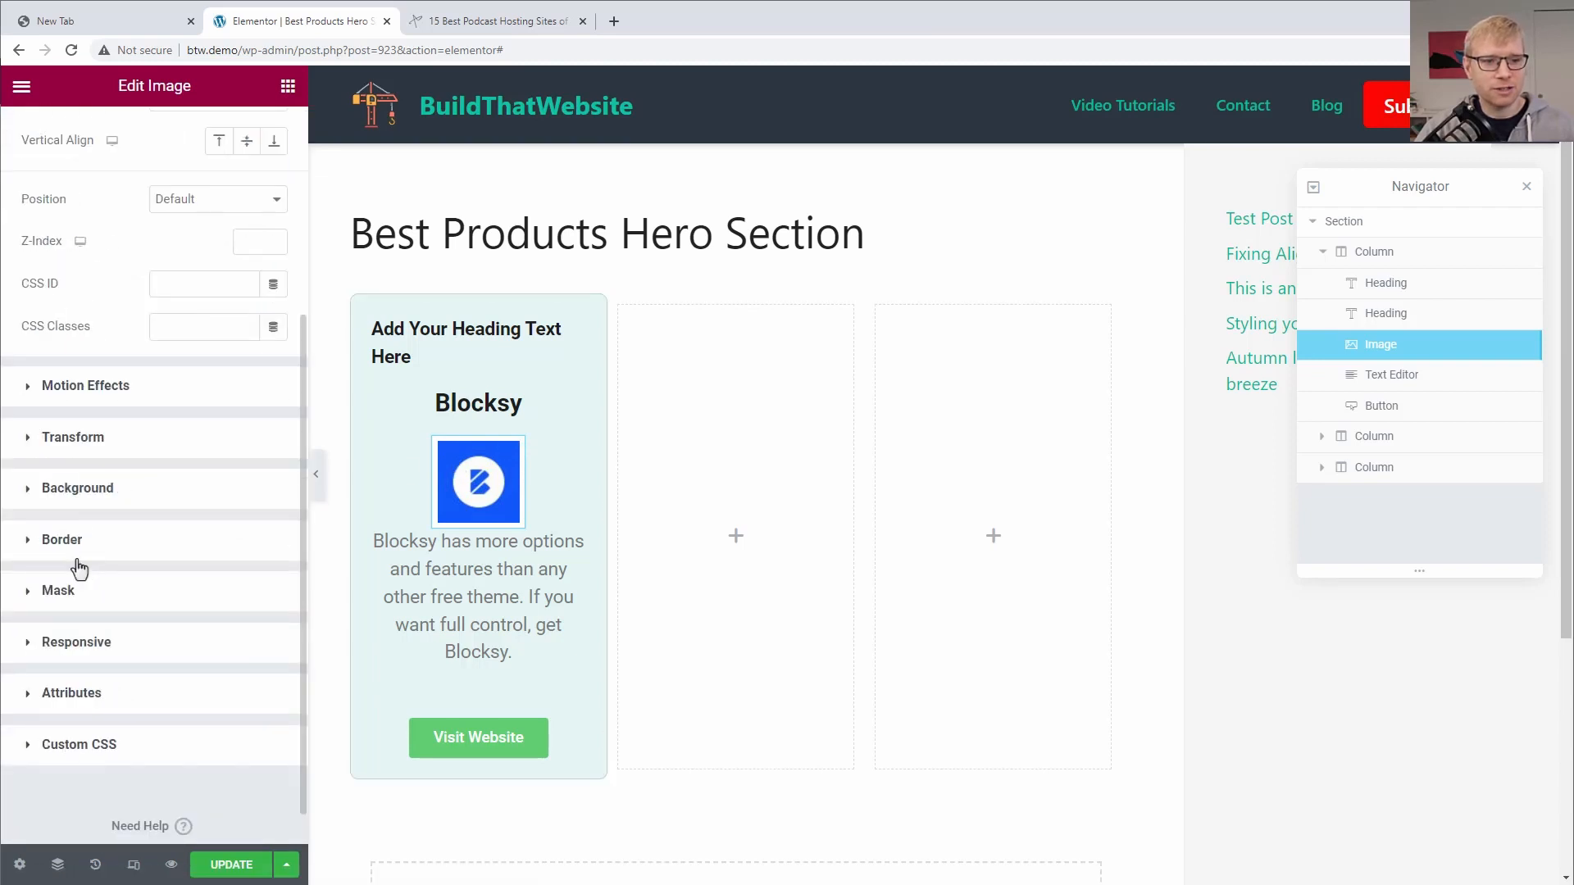
click(27, 543)
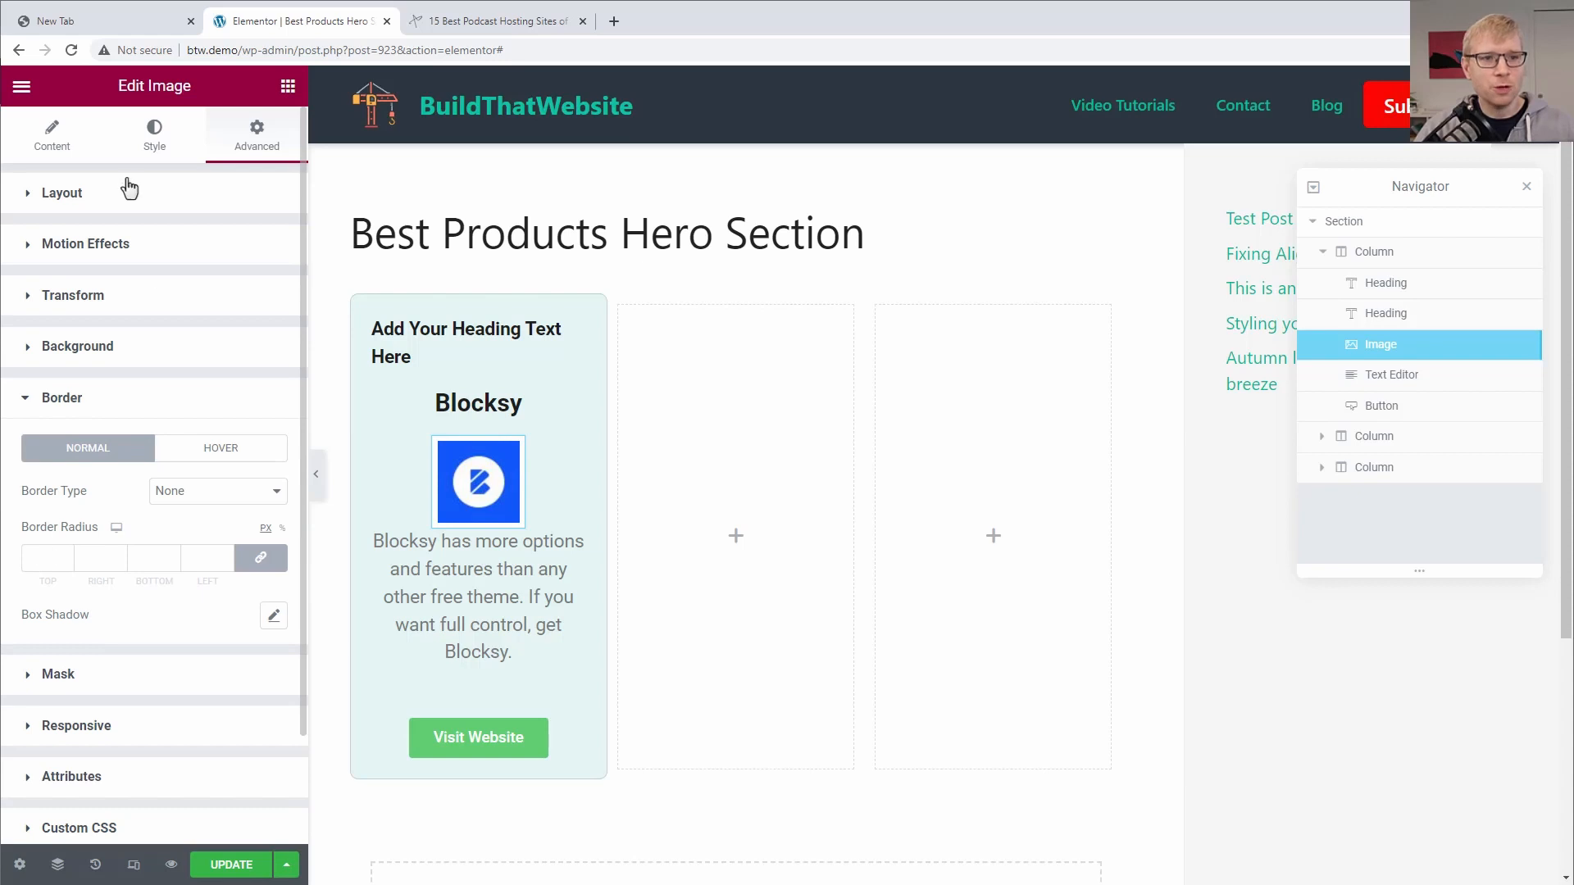
click(160, 134)
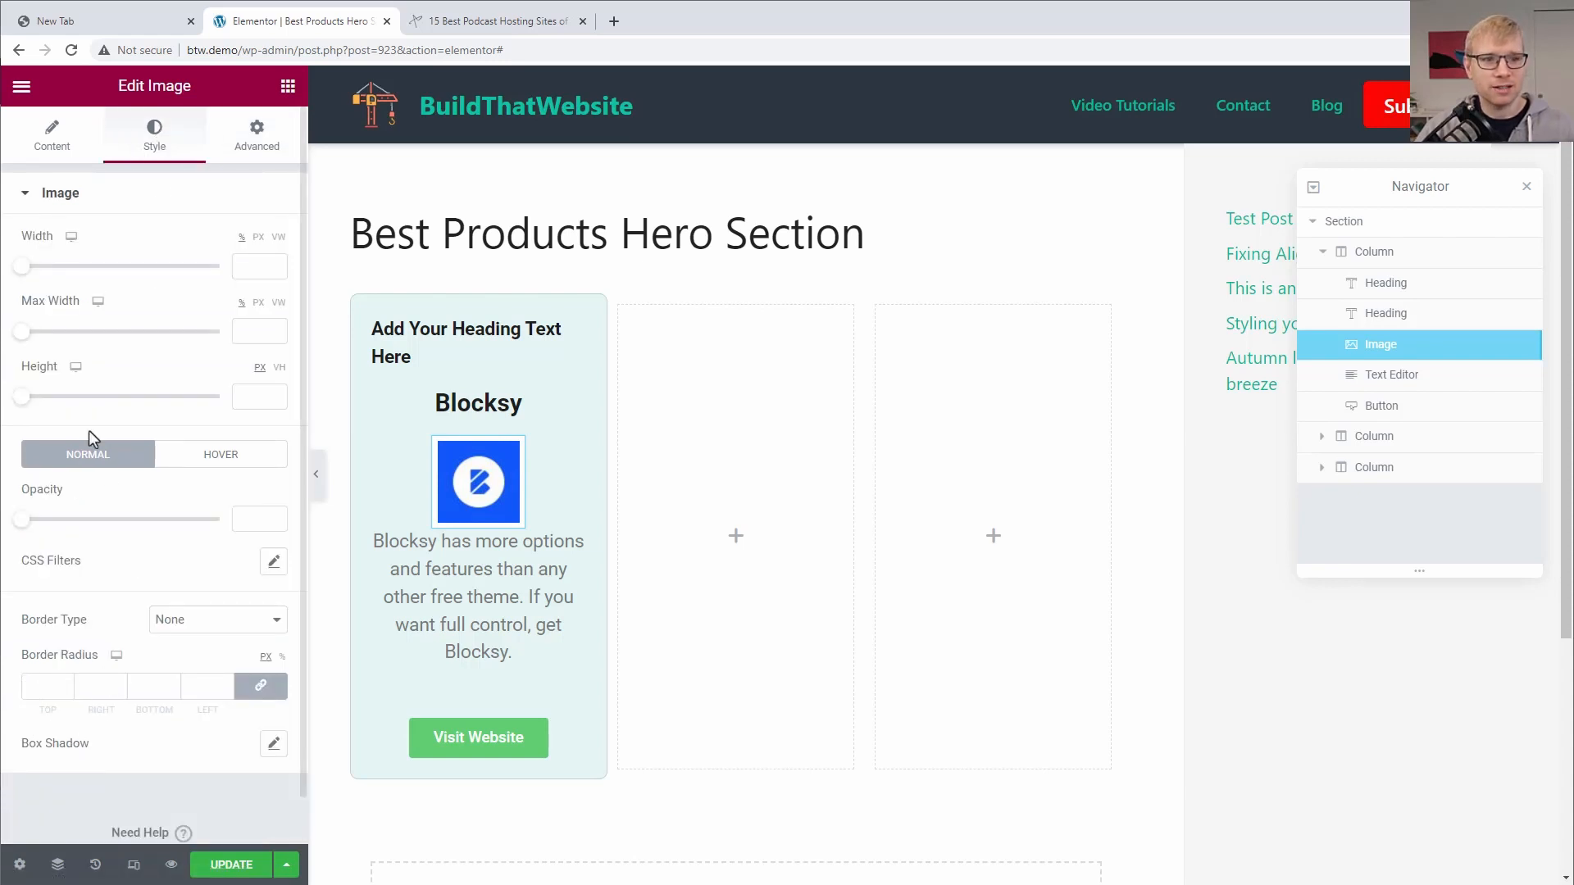
click(198, 623)
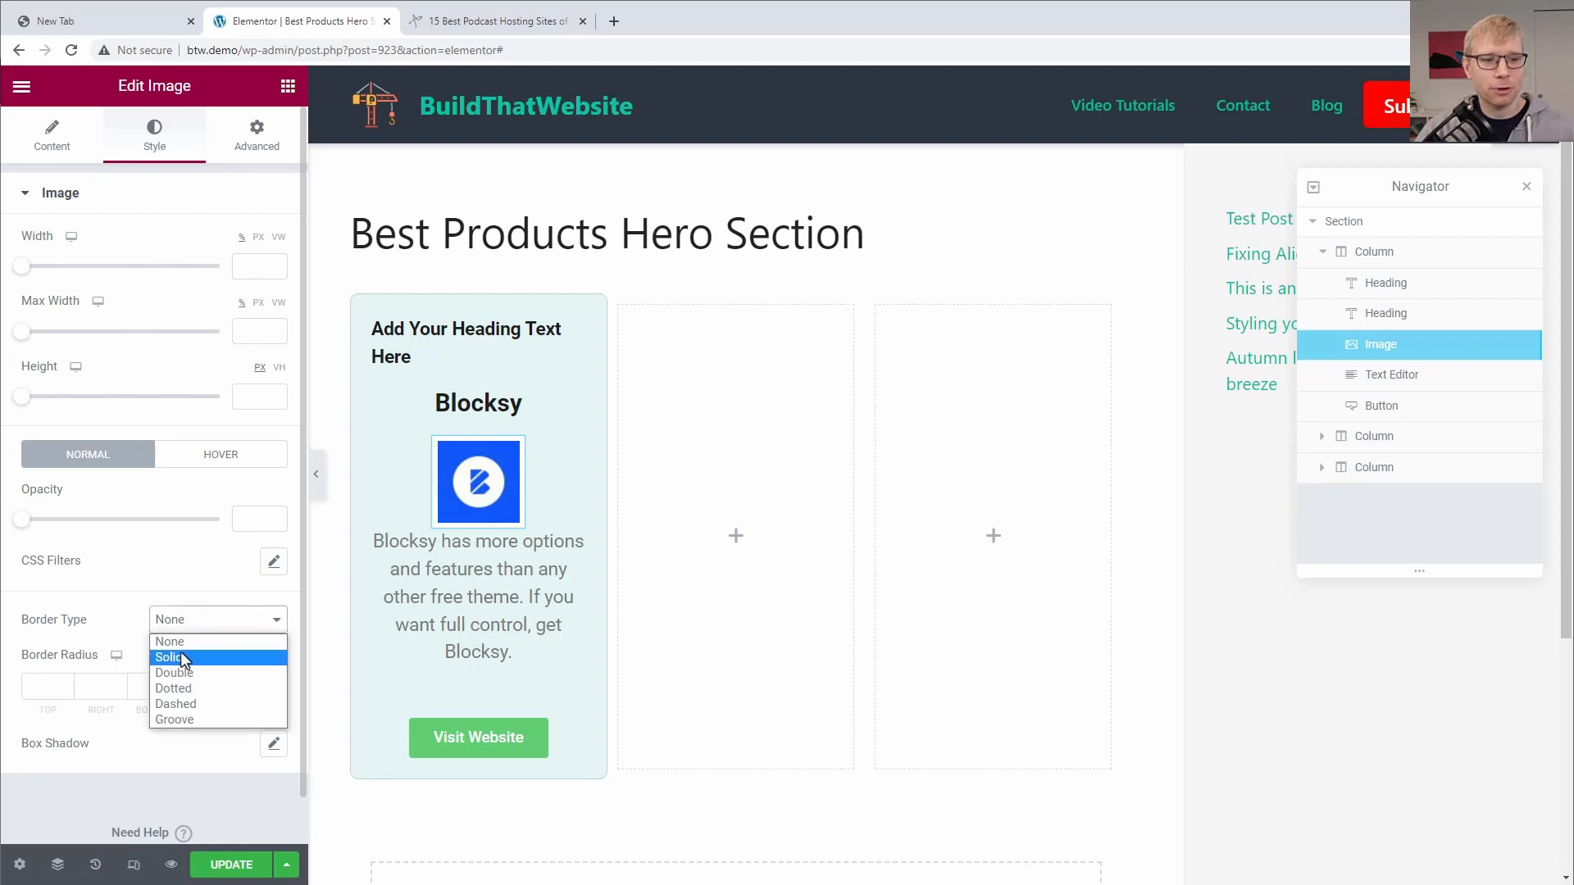
click(179, 656)
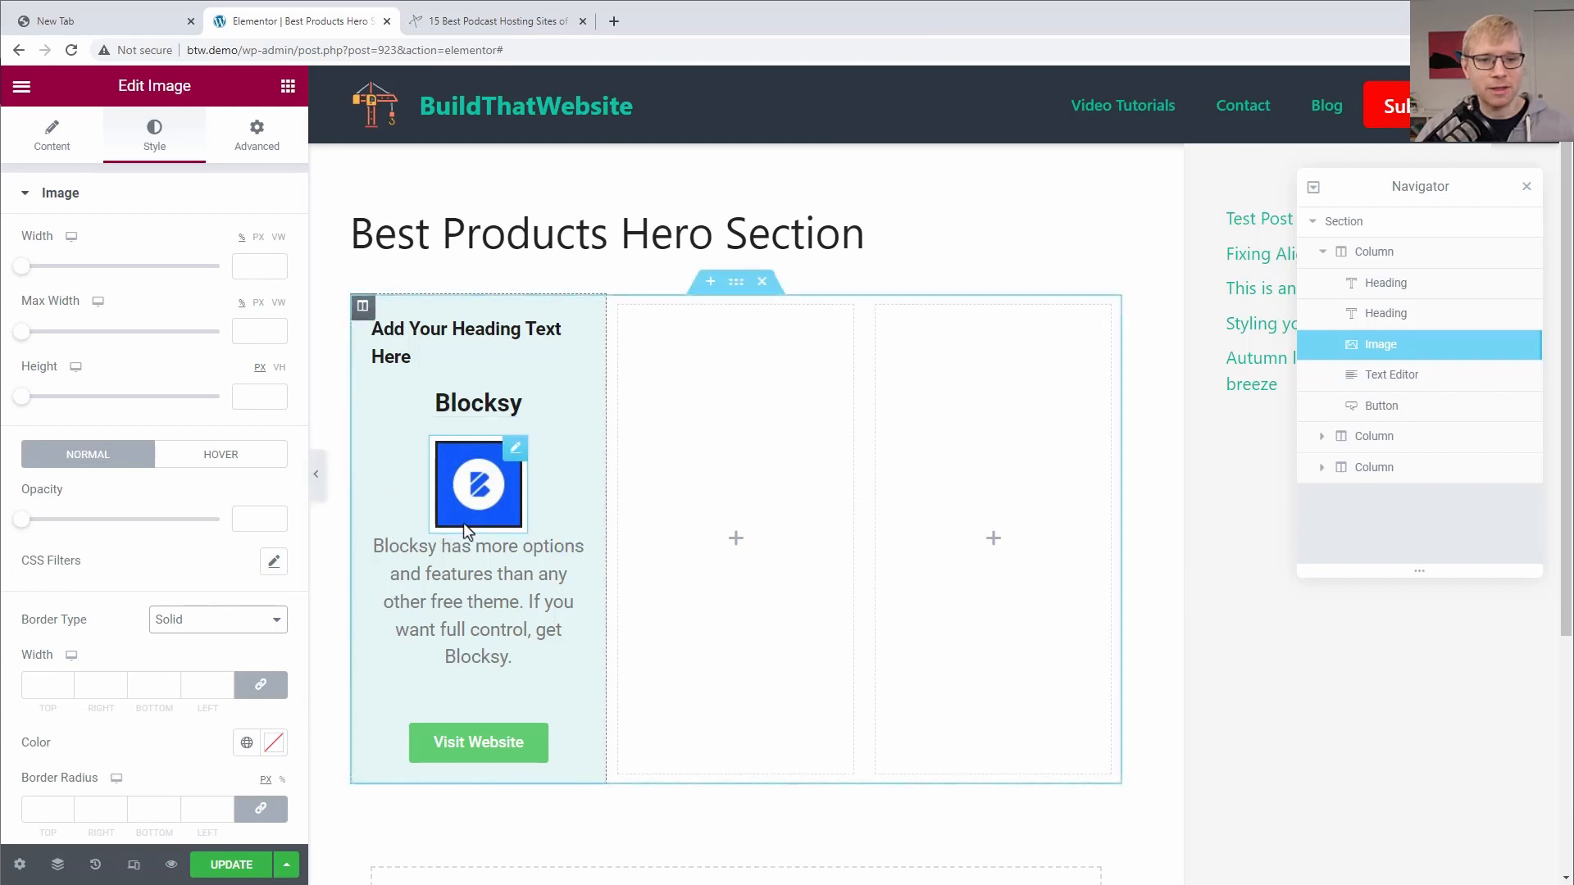
click(189, 621)
click(189, 638)
Add a solid 1 px border with a 3 px corner radius around the Blocksy logo's white padded area.
click(240, 152)
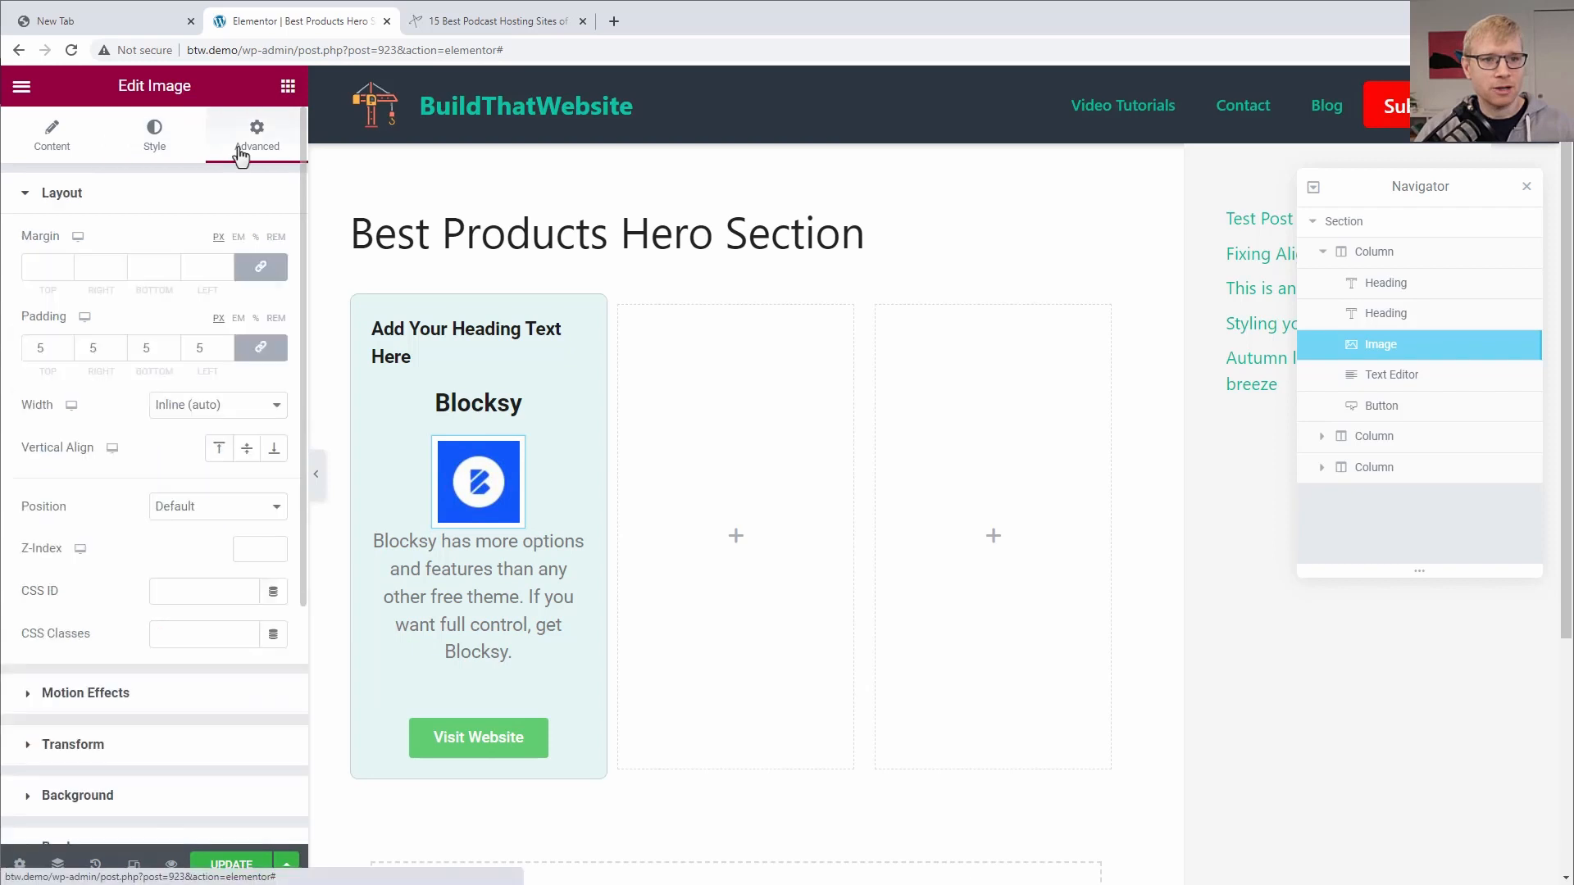
scroll(91, 693, down, 3)
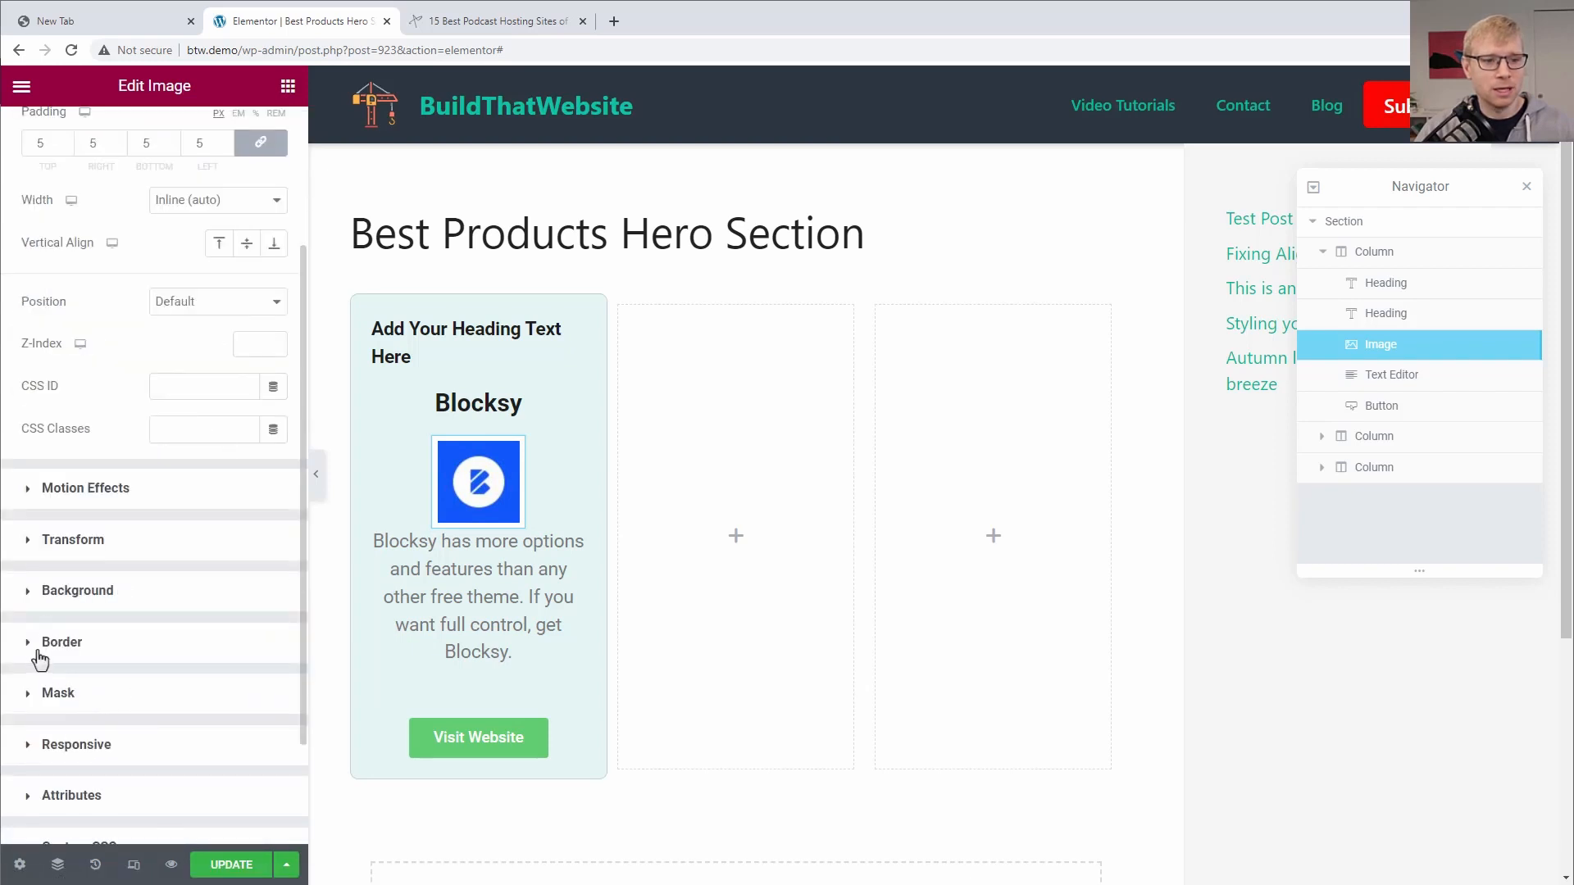
click(37, 652)
click(174, 492)
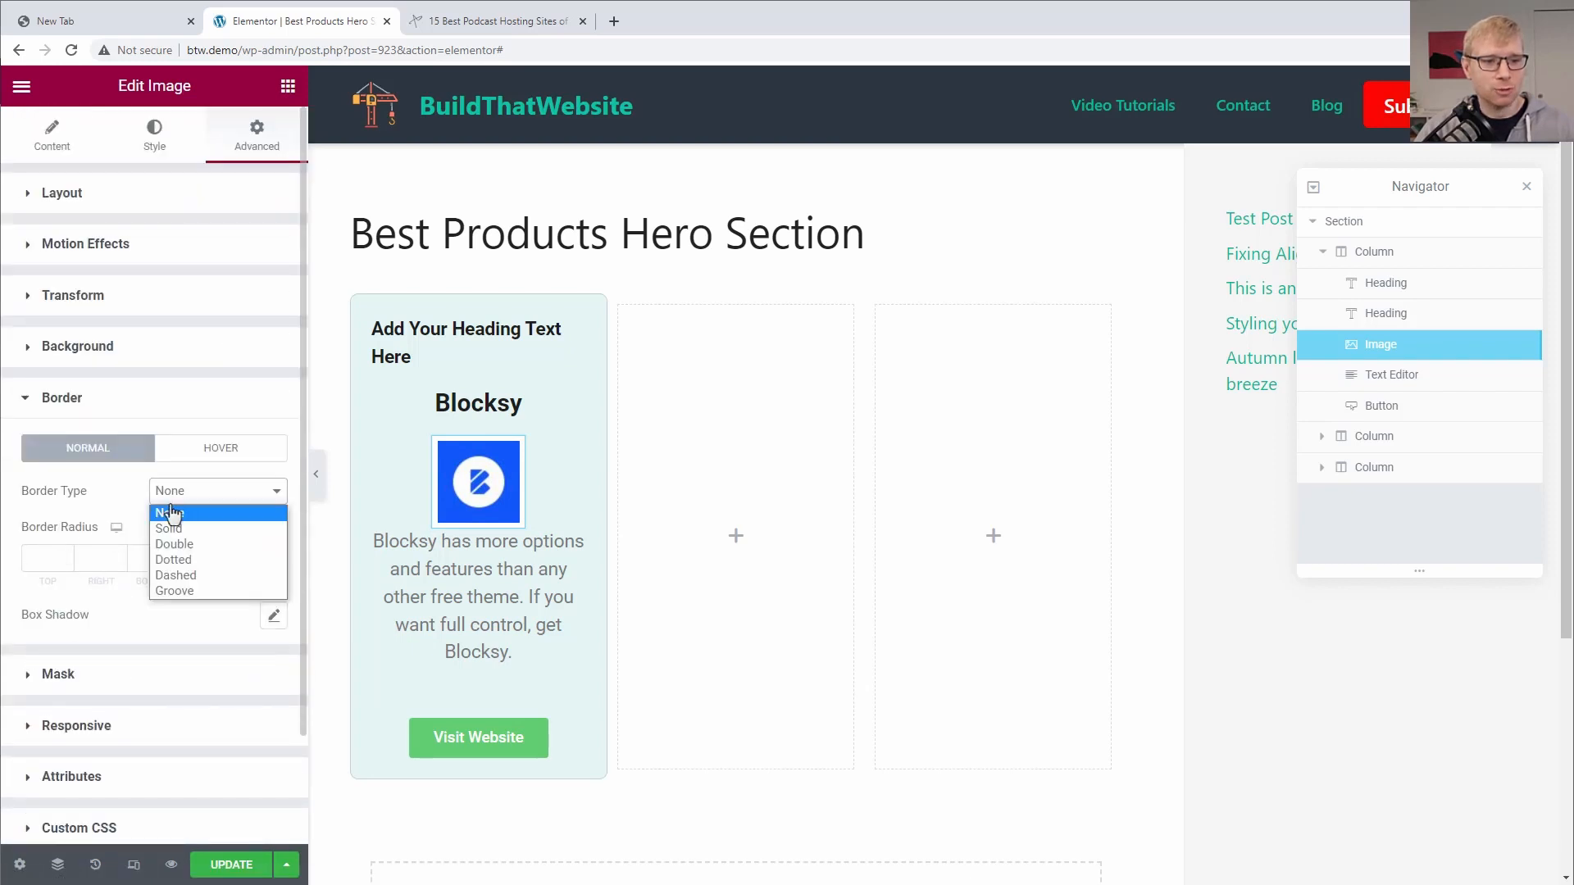
click(174, 525)
click(41, 559)
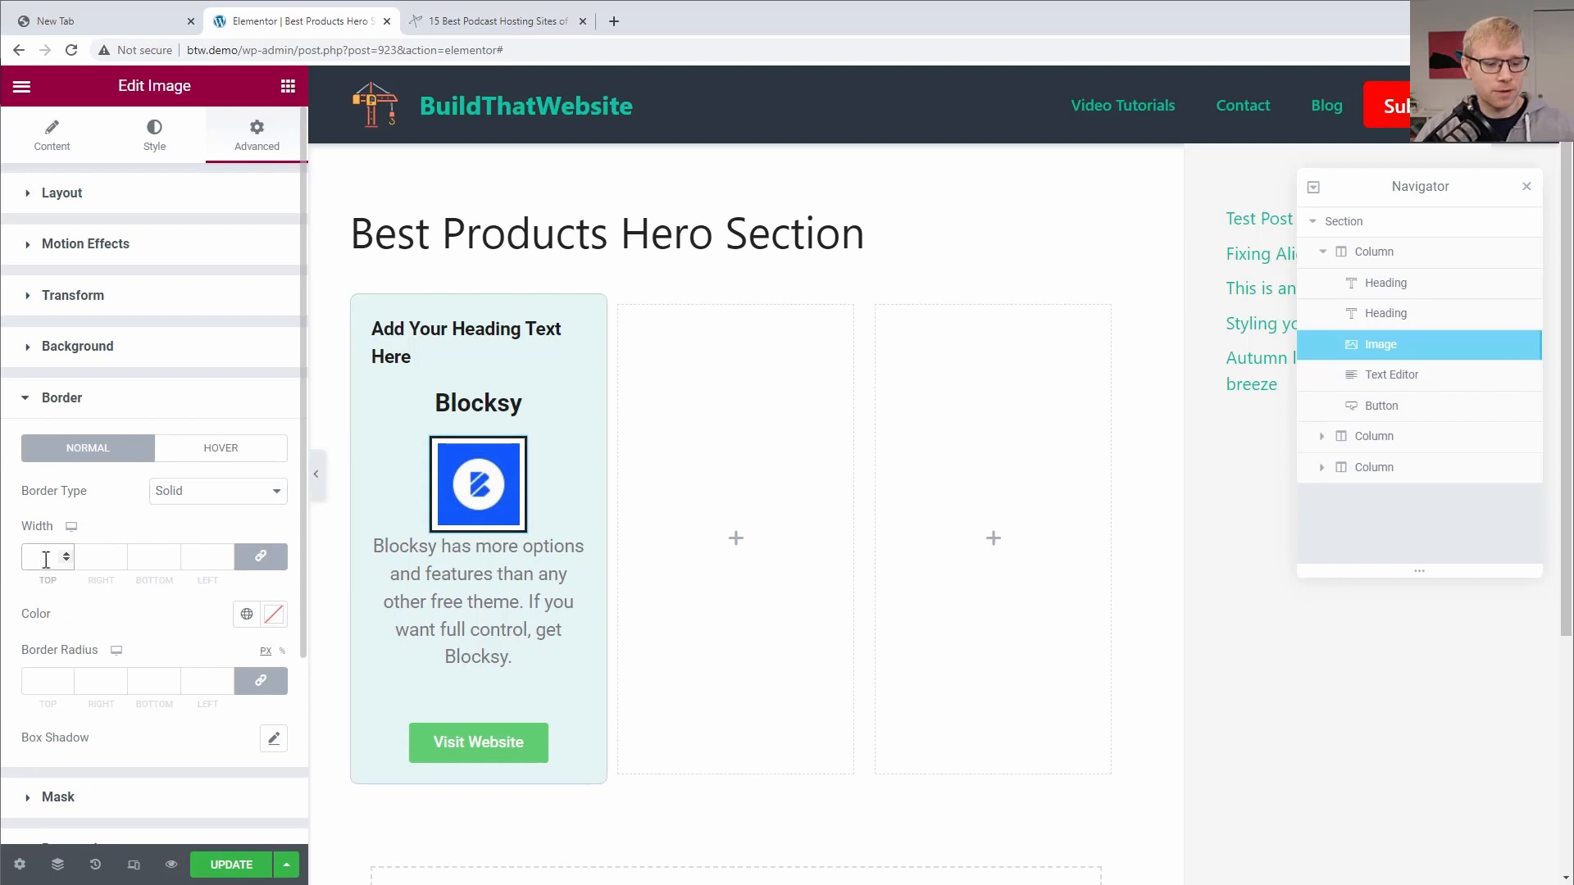
text(1)
click(37, 687)
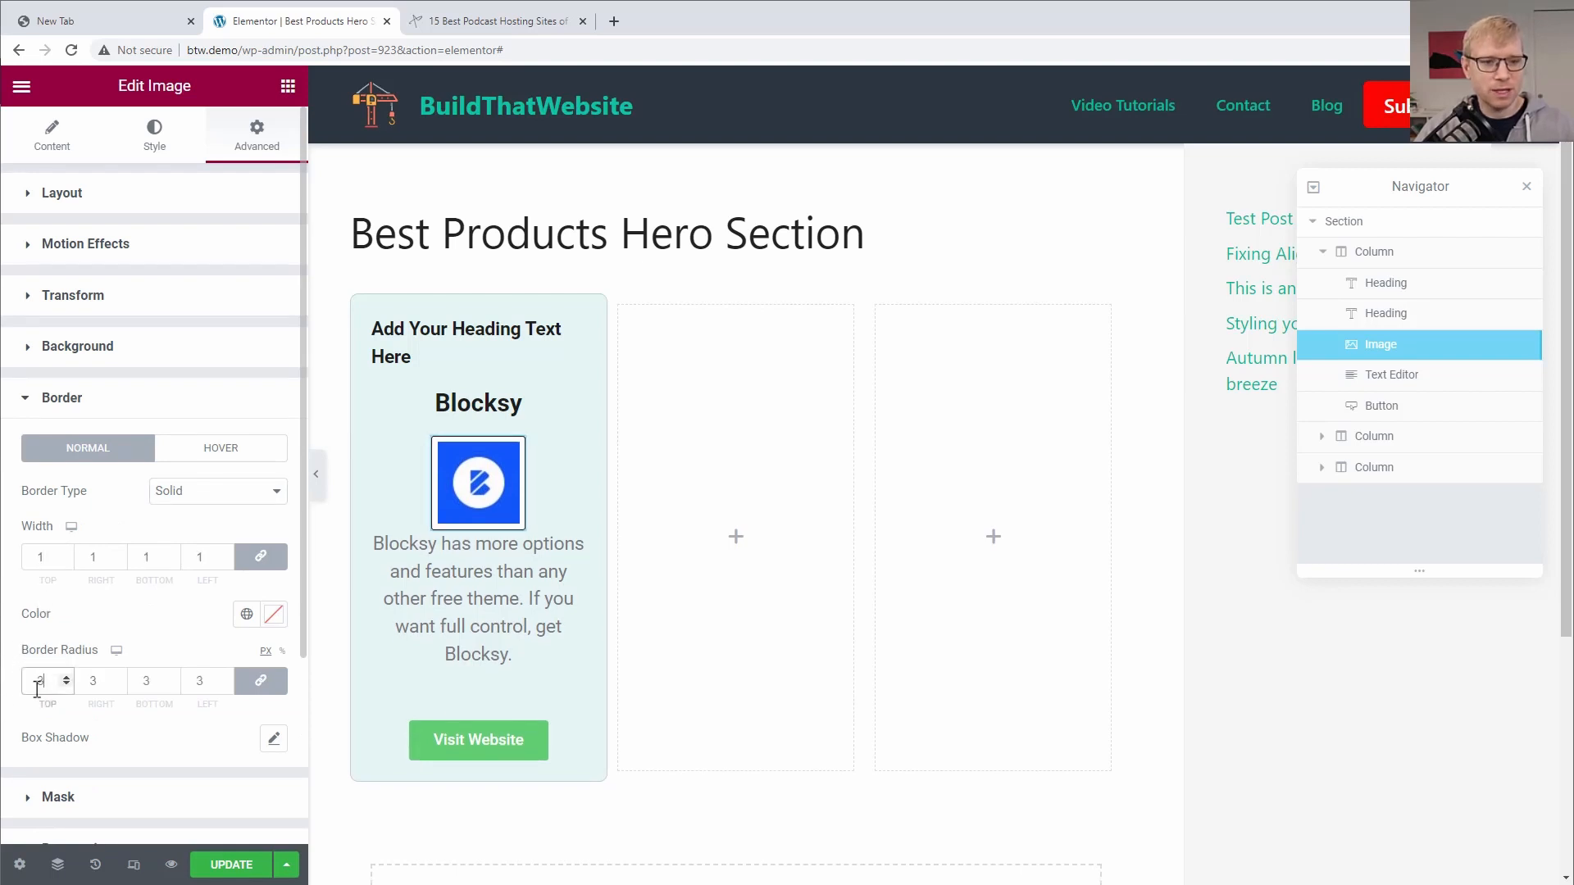
Colour the logo's border dark grey #5C5C5C and preview the template page.
click(272, 622)
drag(56, 441, 29, 436)
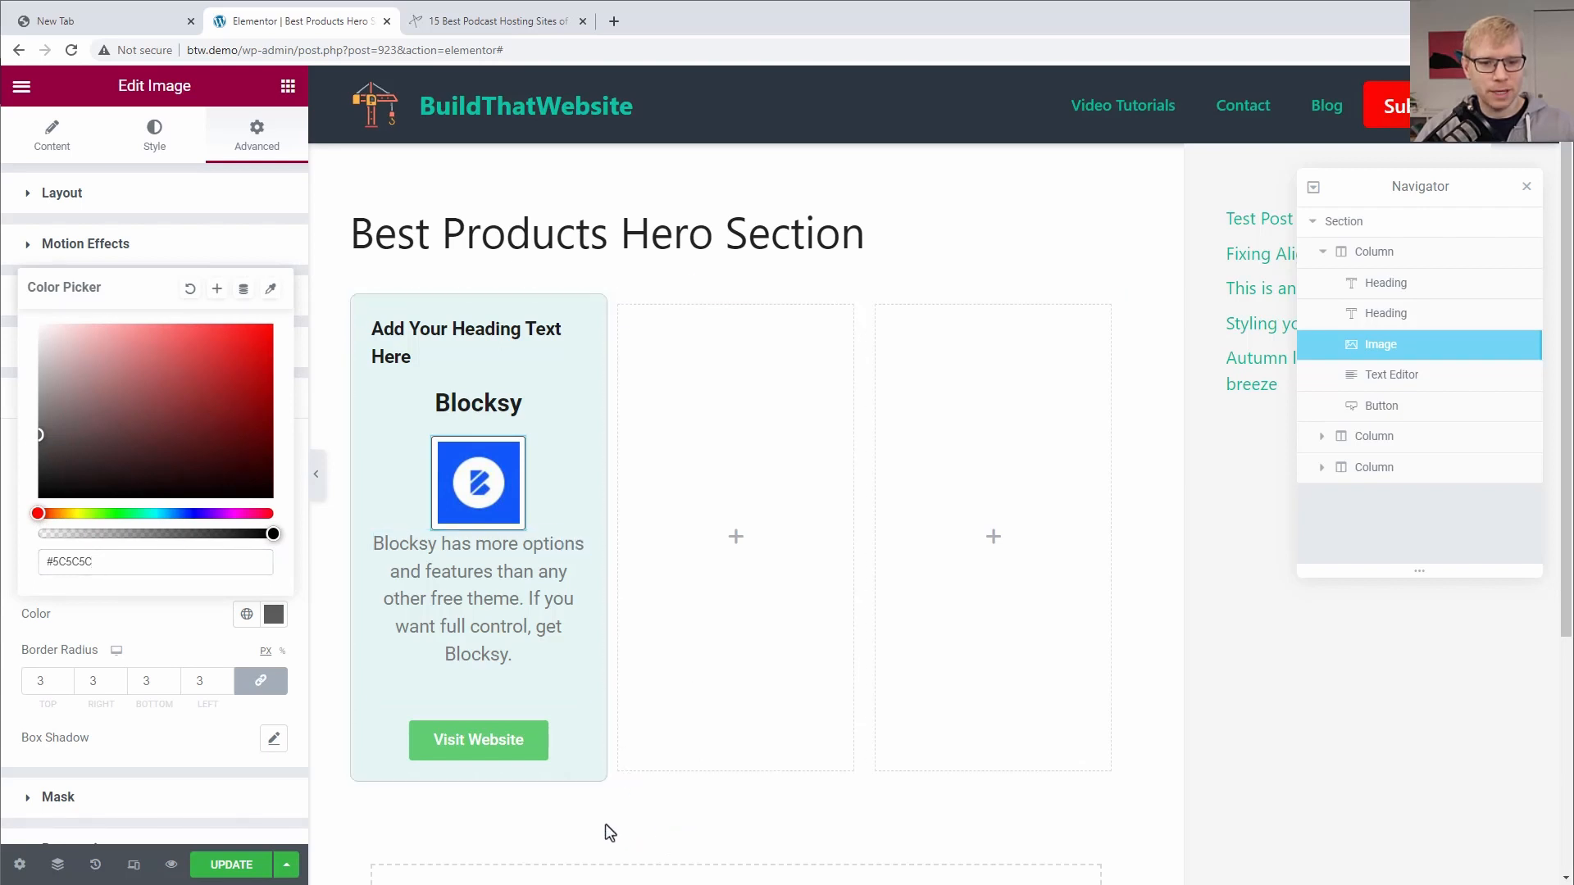
click(172, 865)
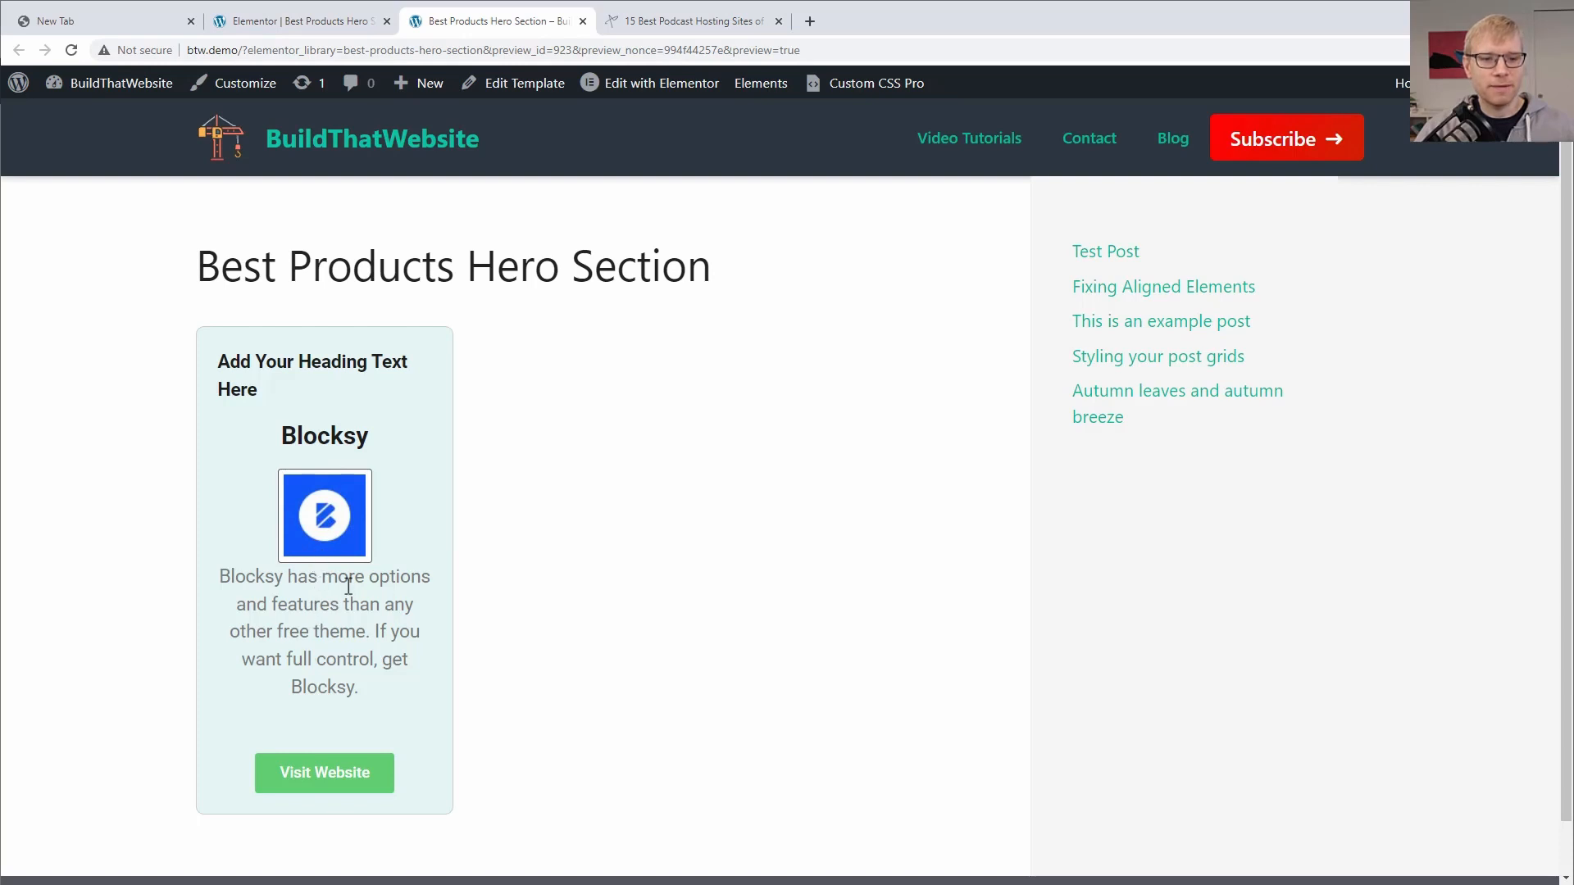
click(323, 23)
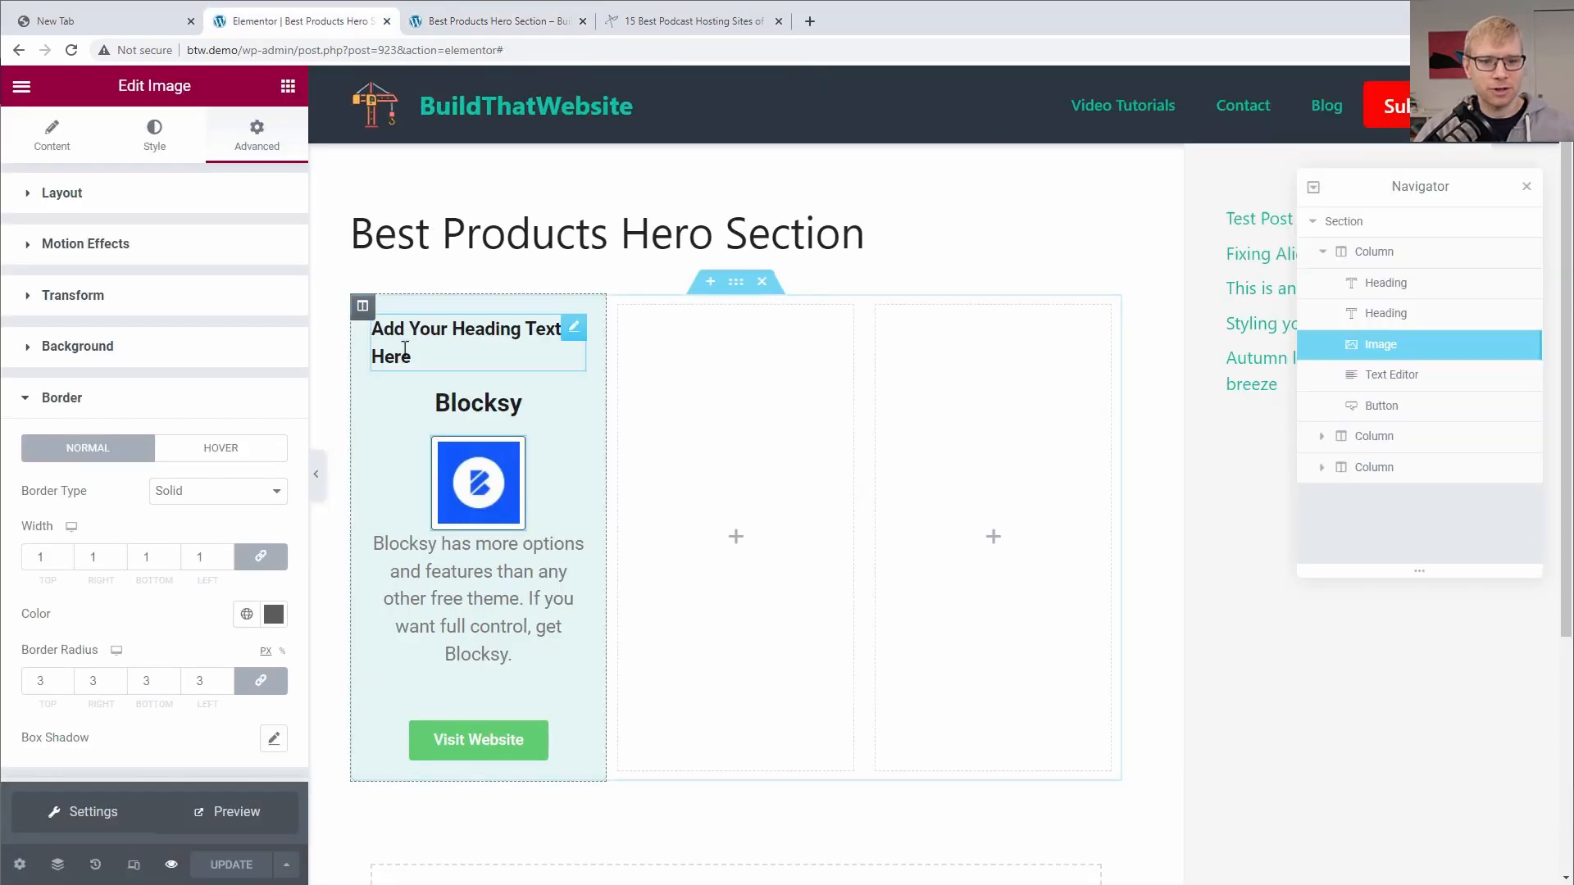
Lighten the logo's border to a medium grey and give the image a 20 px bottom margin, leaving the other sides at 0.
click(273, 614)
drag(66, 438, 25, 410)
click(251, 156)
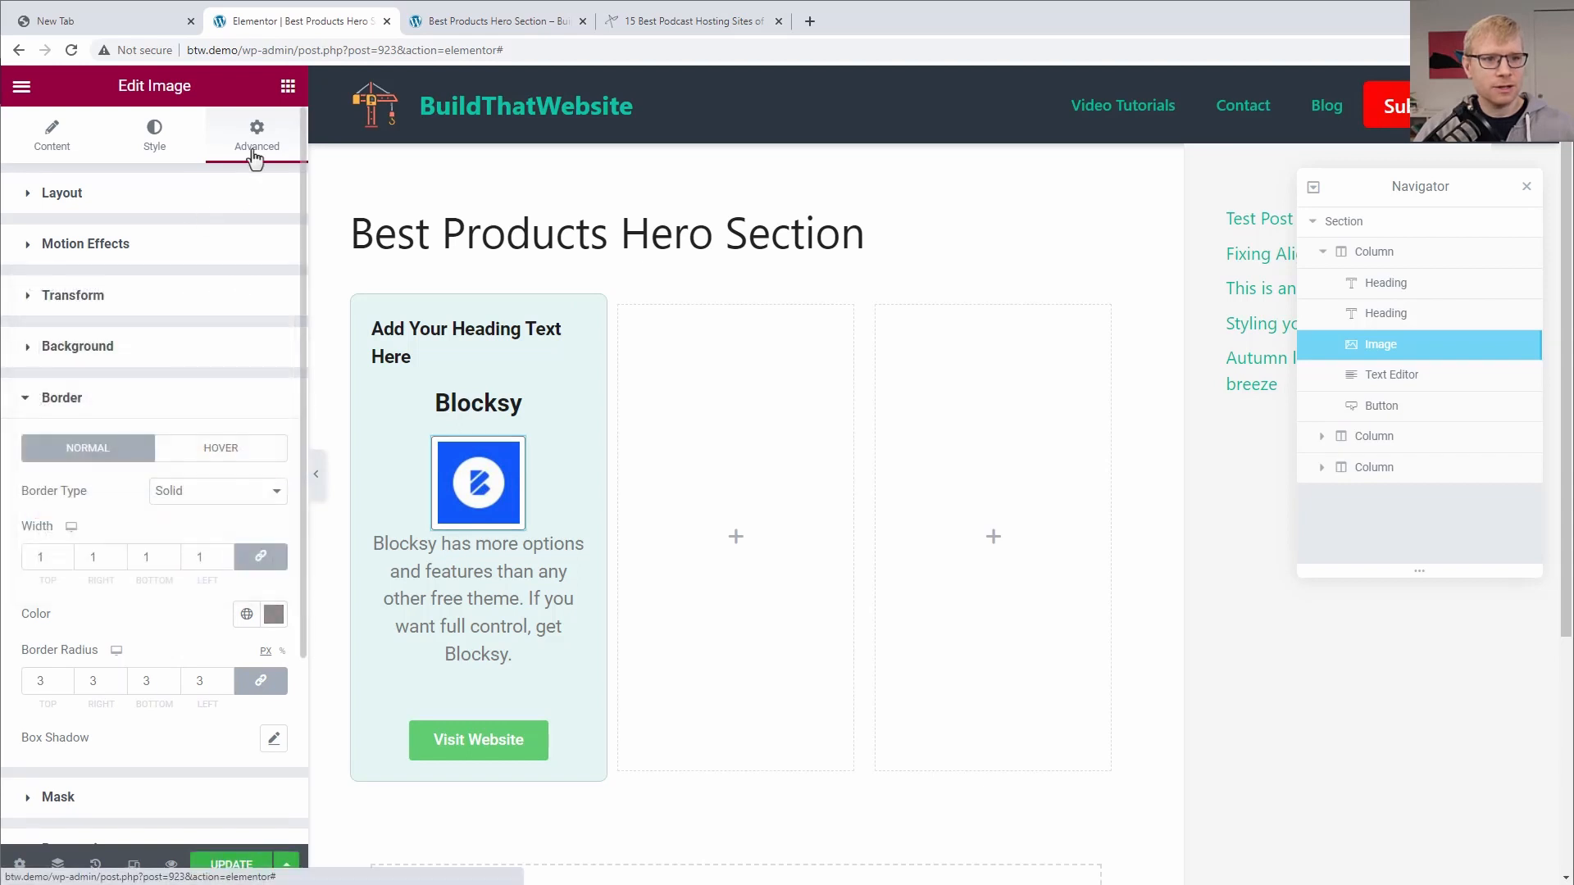
click(42, 205)
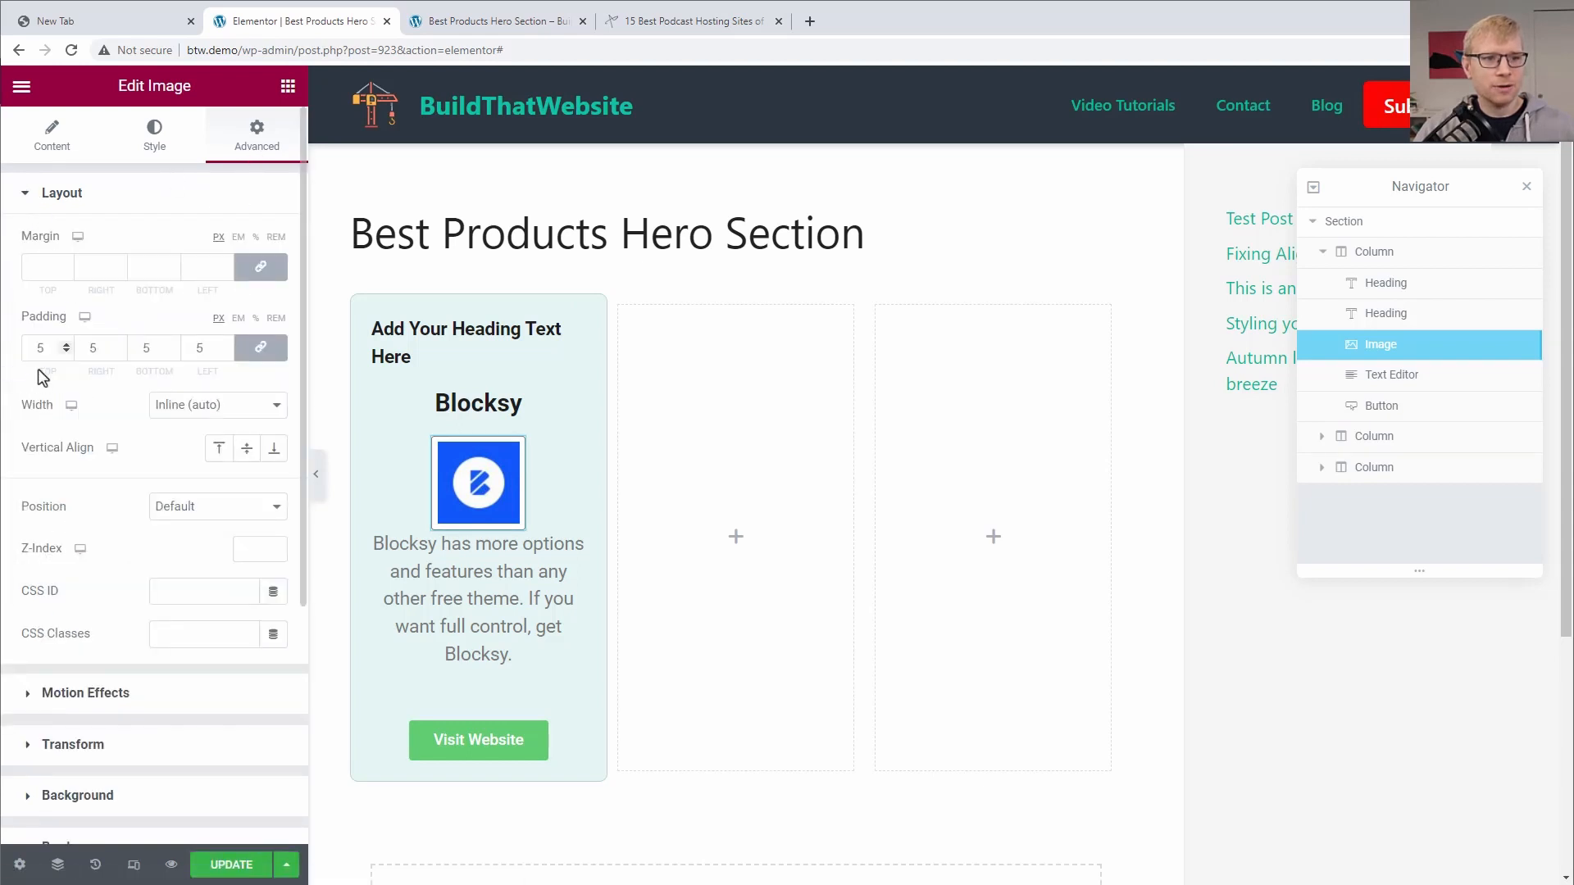
click(262, 271)
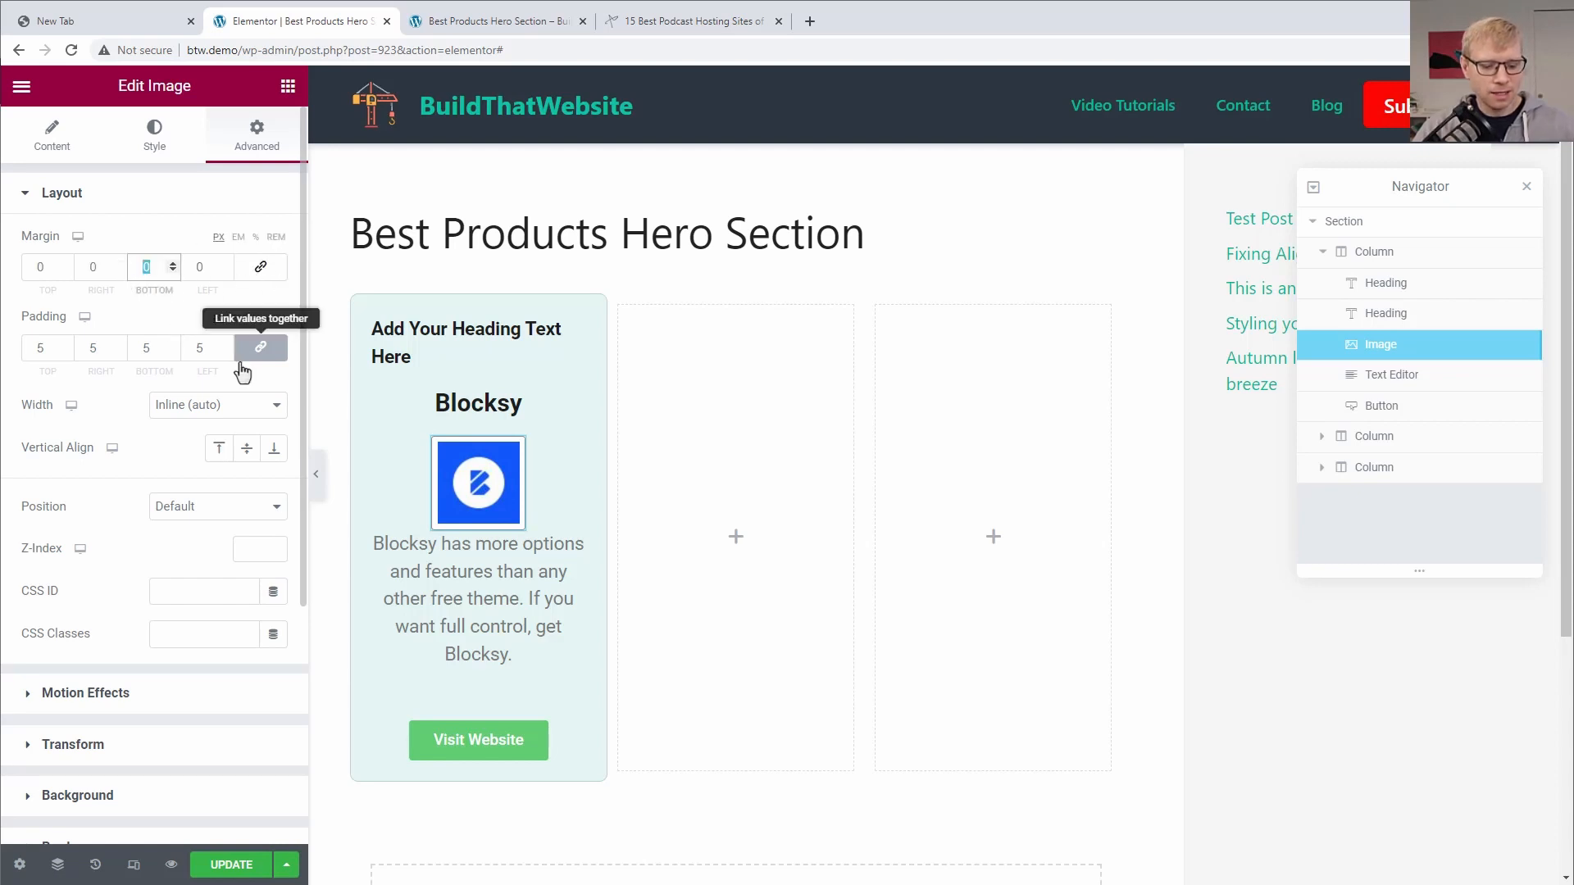
text(20)
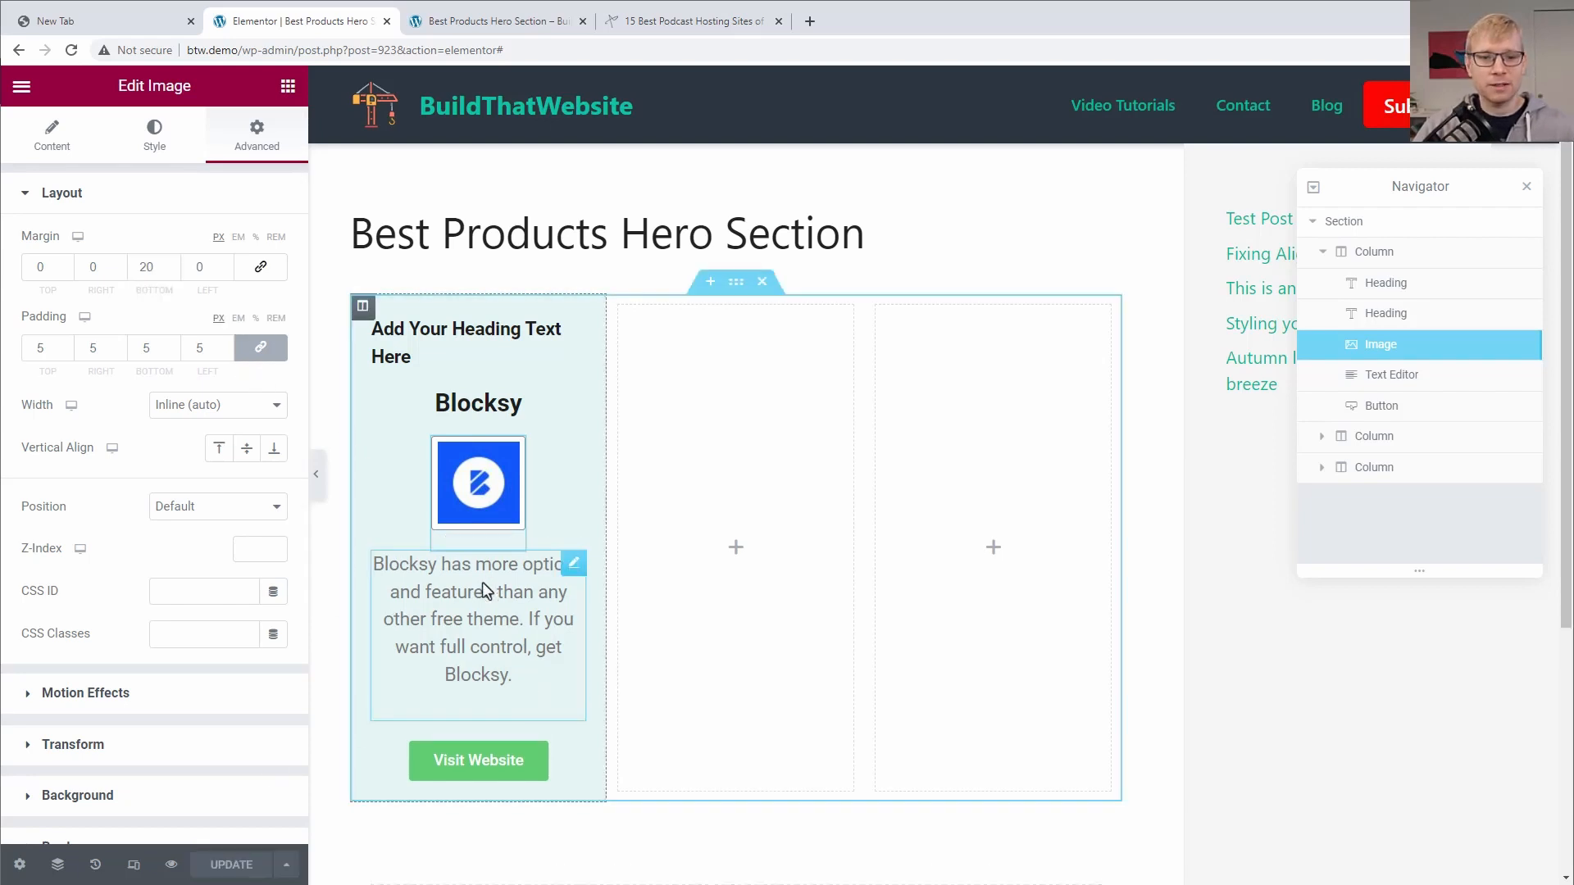
Restyle the Blocksy description with a darker text colour and slightly smaller typography, and consult the podcast hosting review page.
click(485, 590)
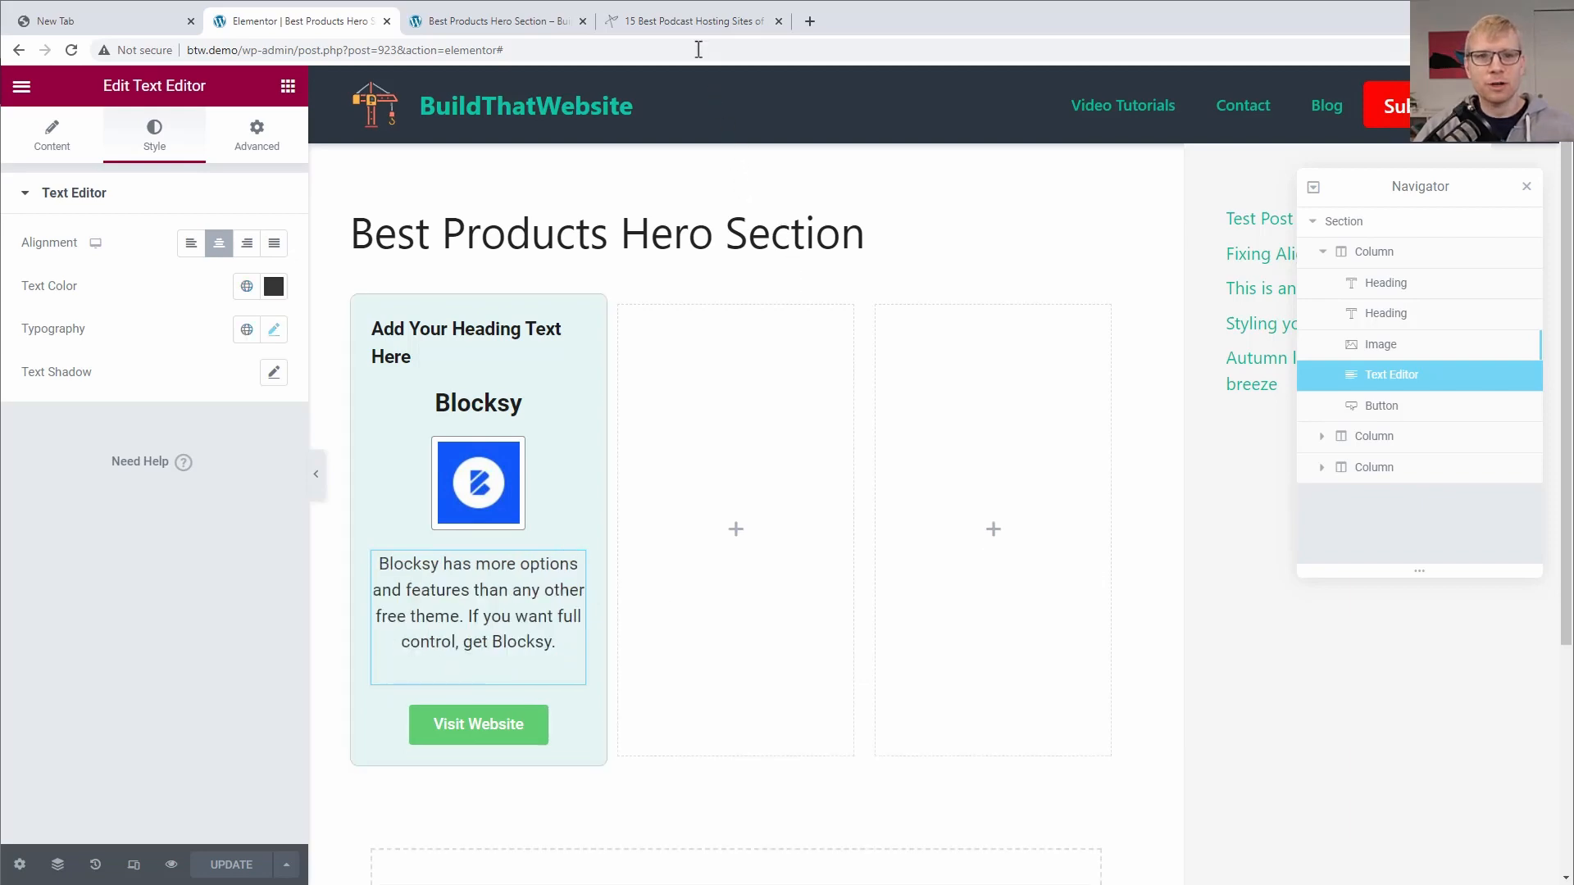
click(687, 14)
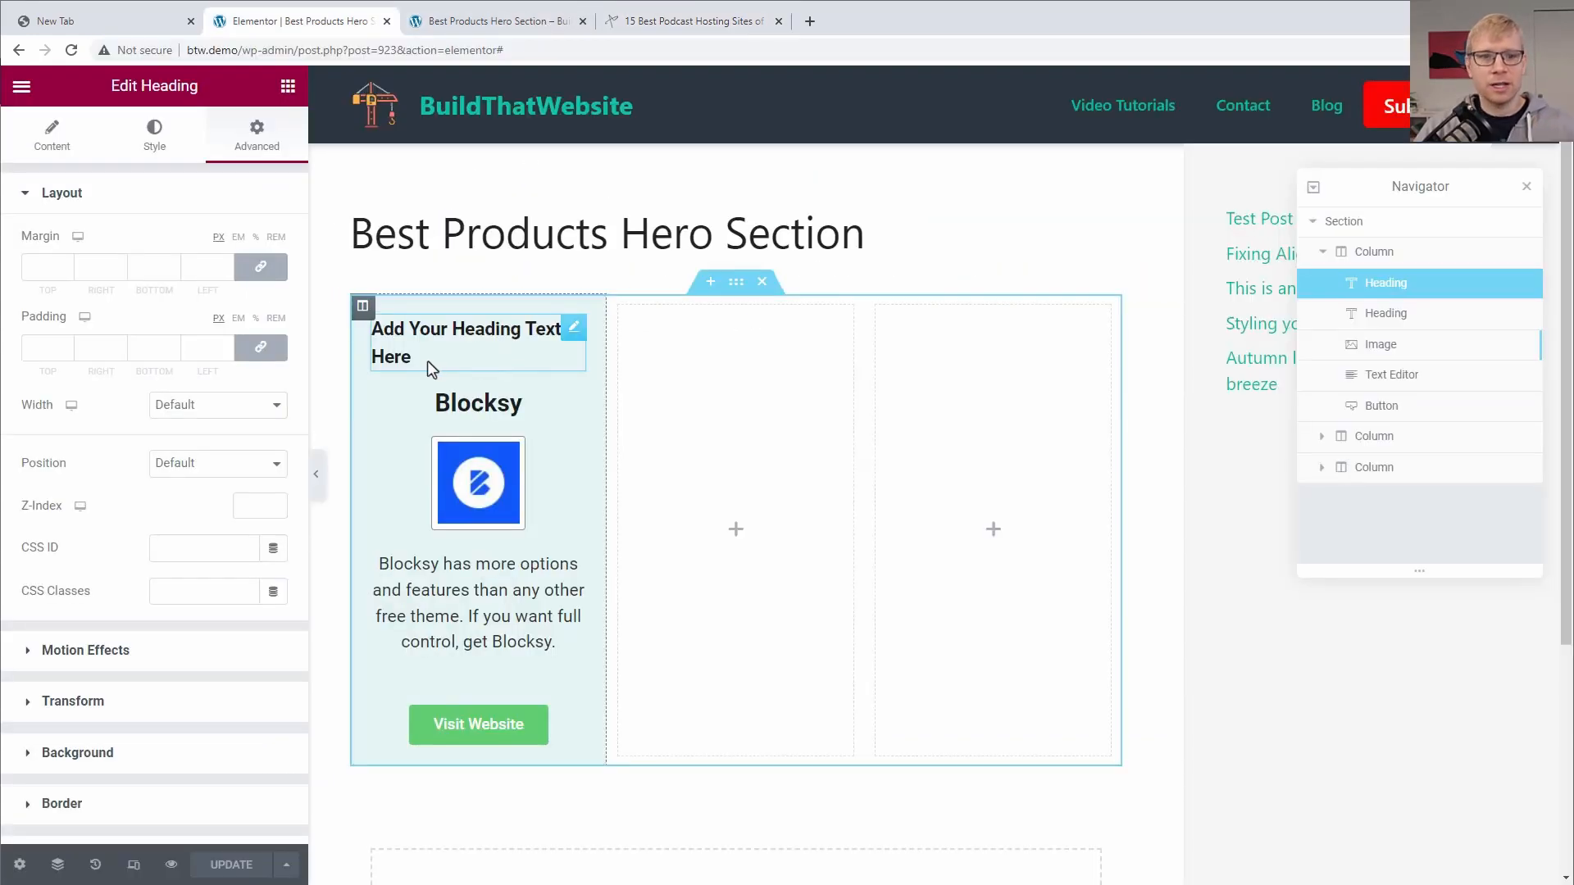
Change the card's first heading text to "Best Overall" and set its width to Inline (auto).
click(80, 148)
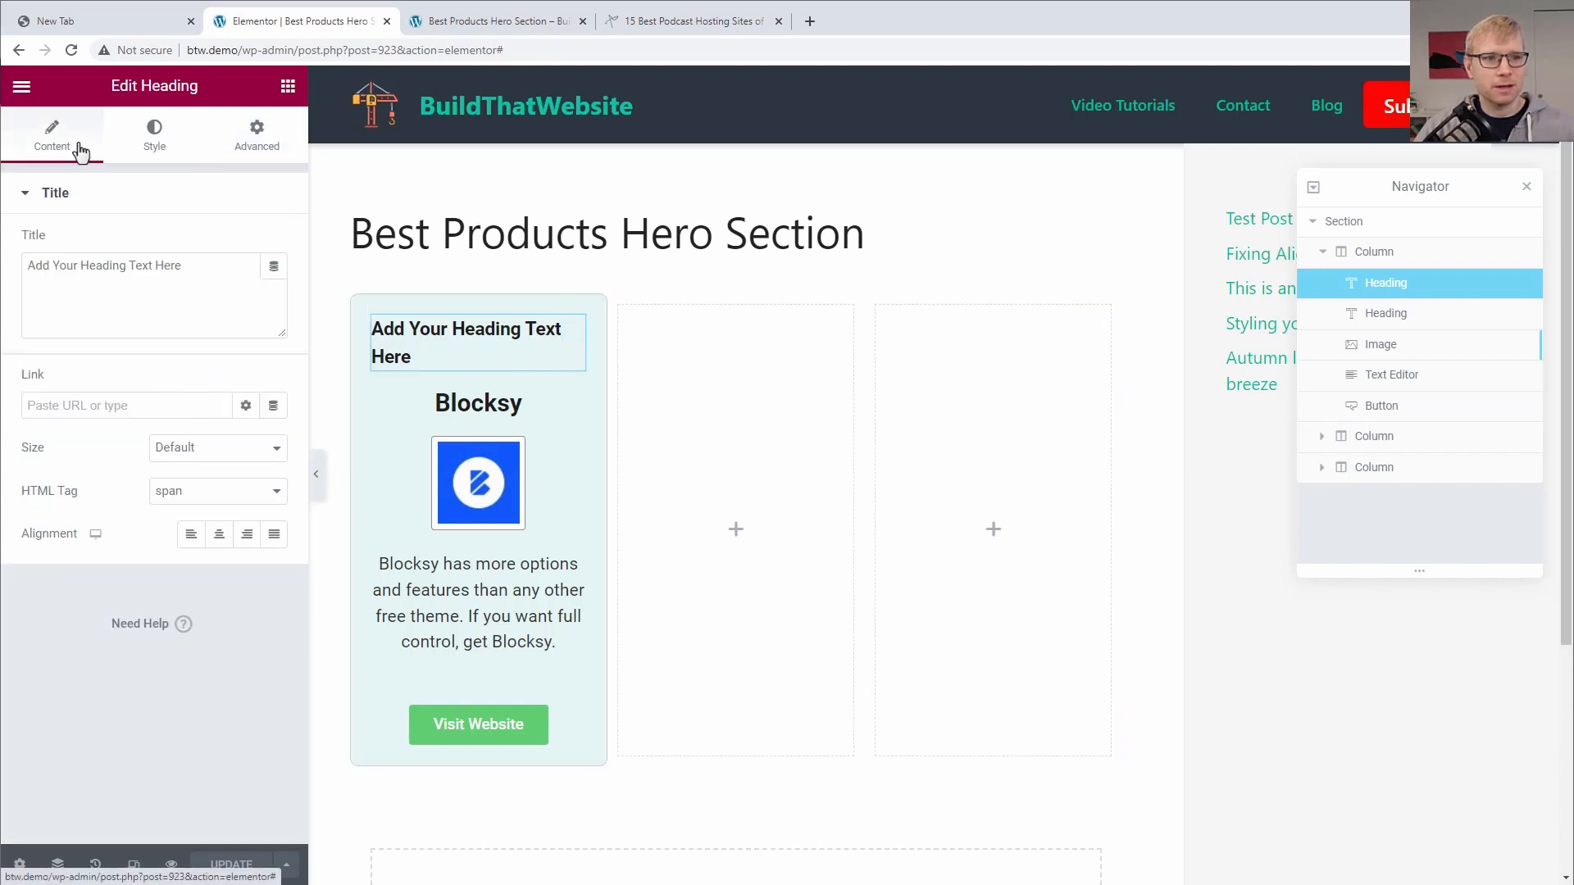
drag(209, 272, 13, 269)
text(Best Overall)
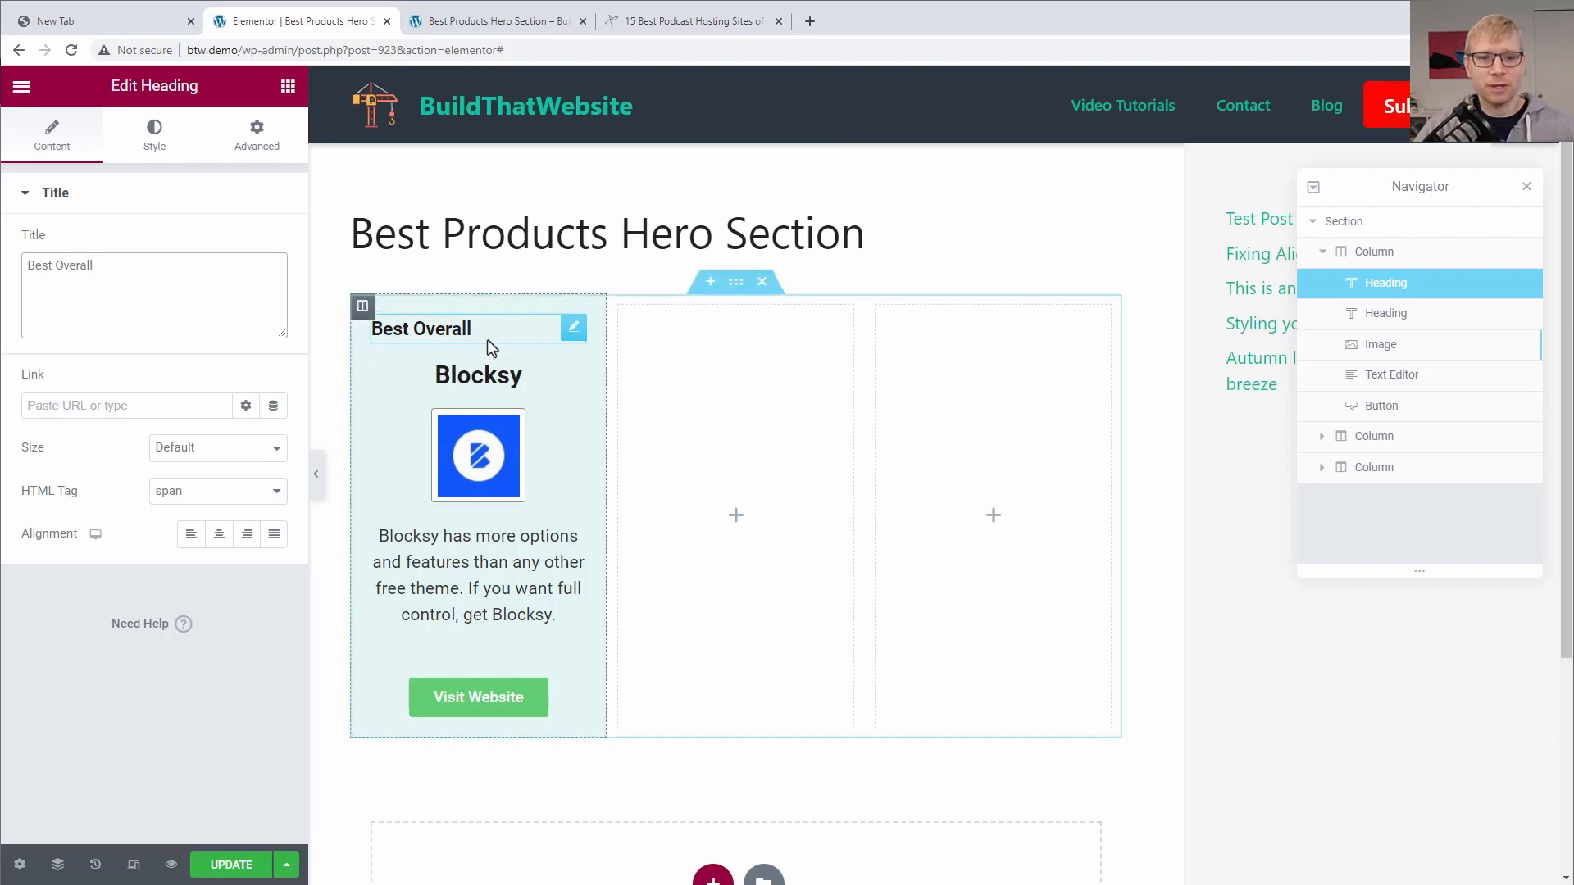
click(260, 136)
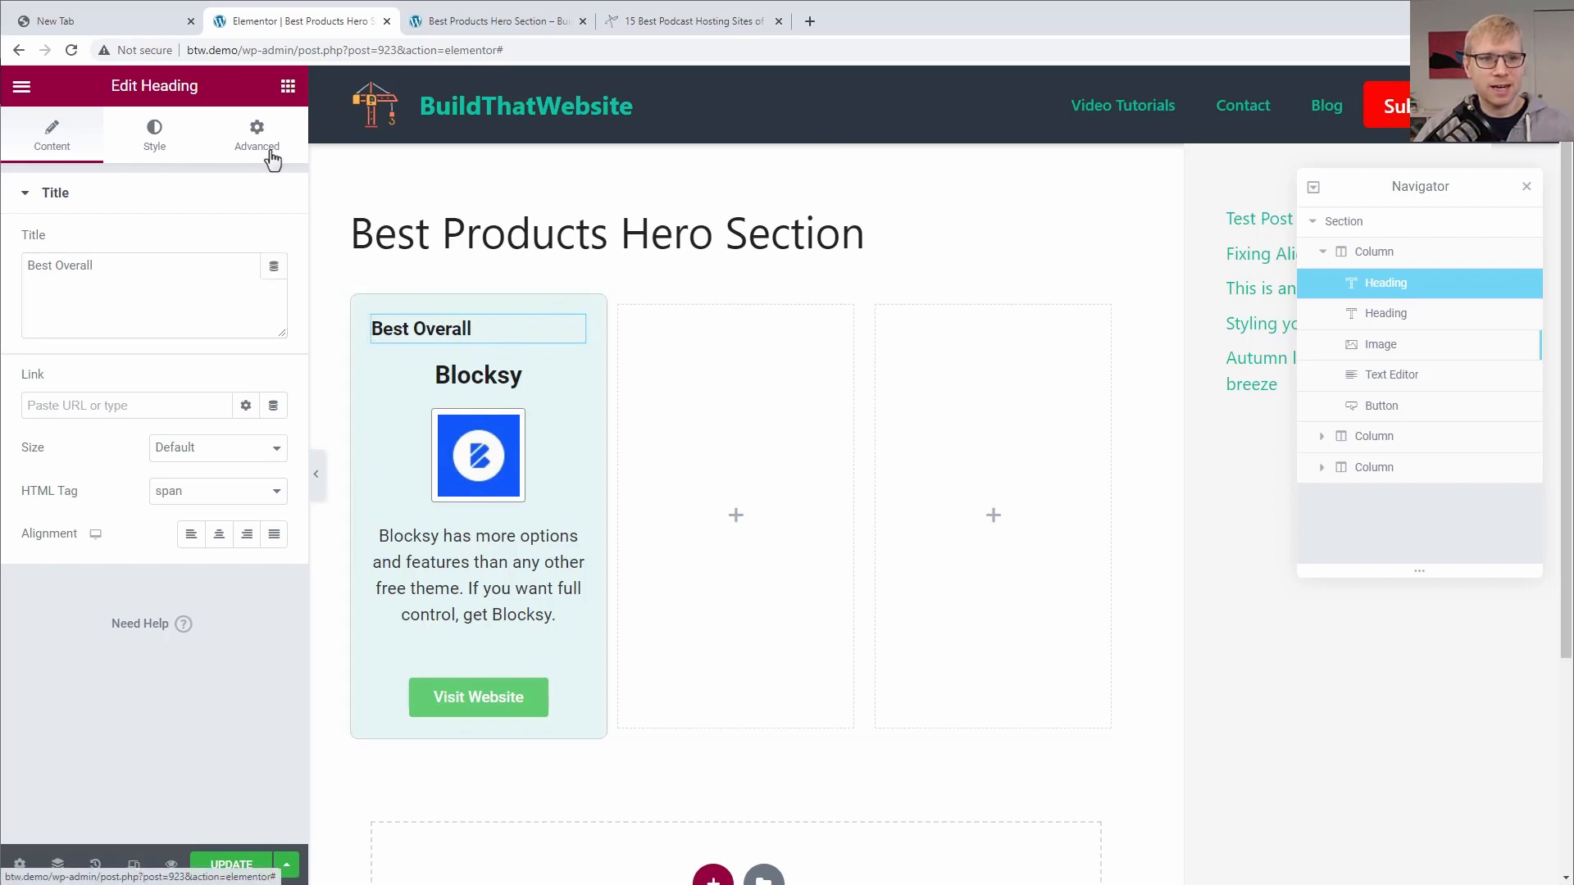
click(183, 417)
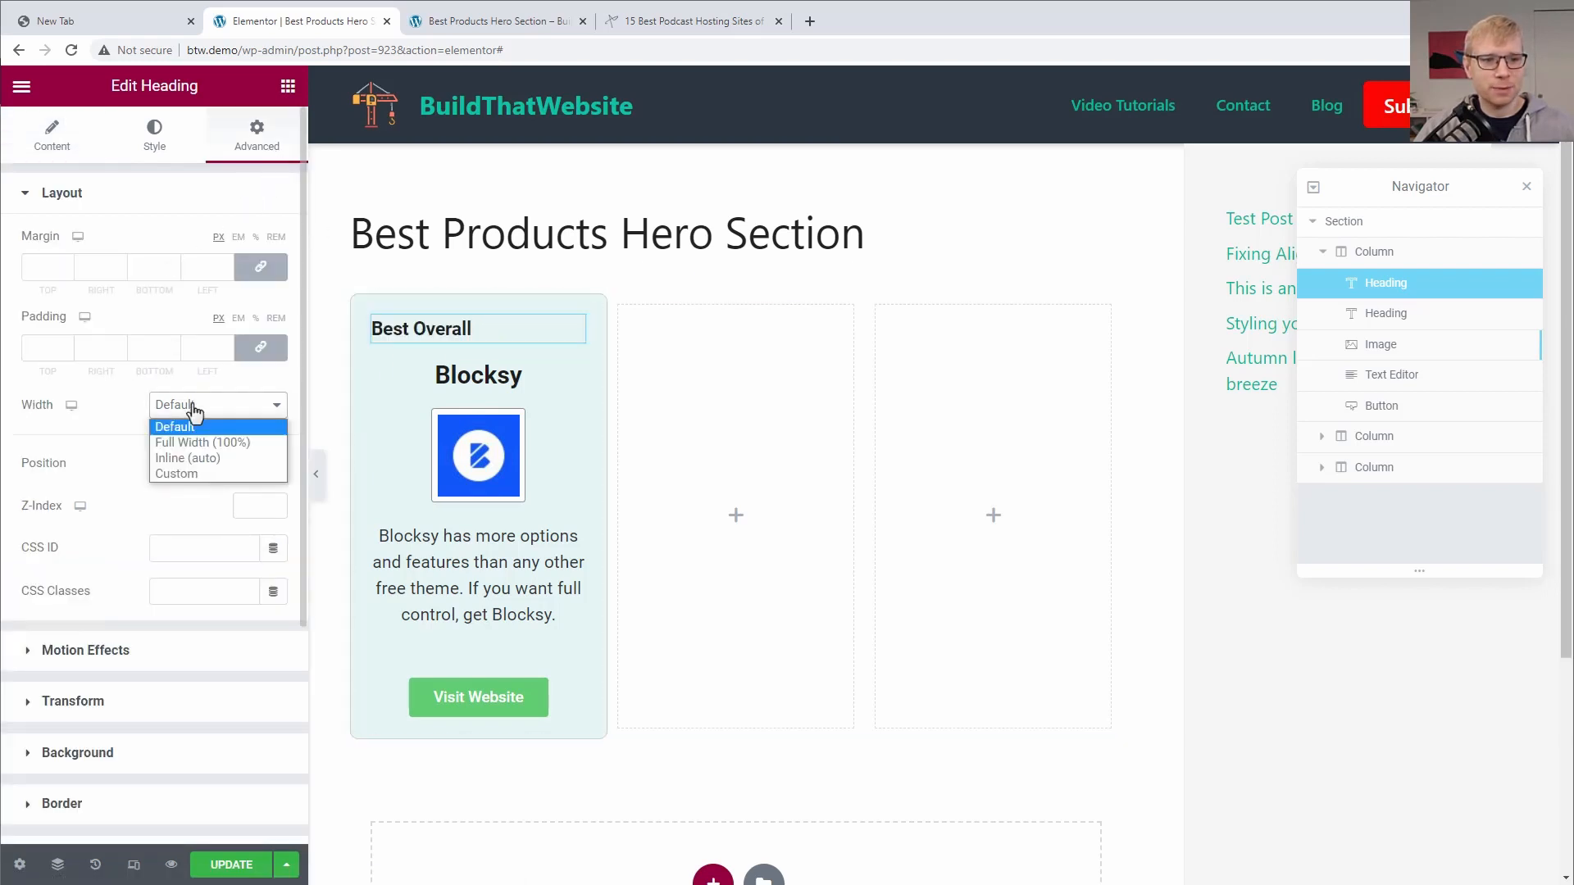
click(200, 459)
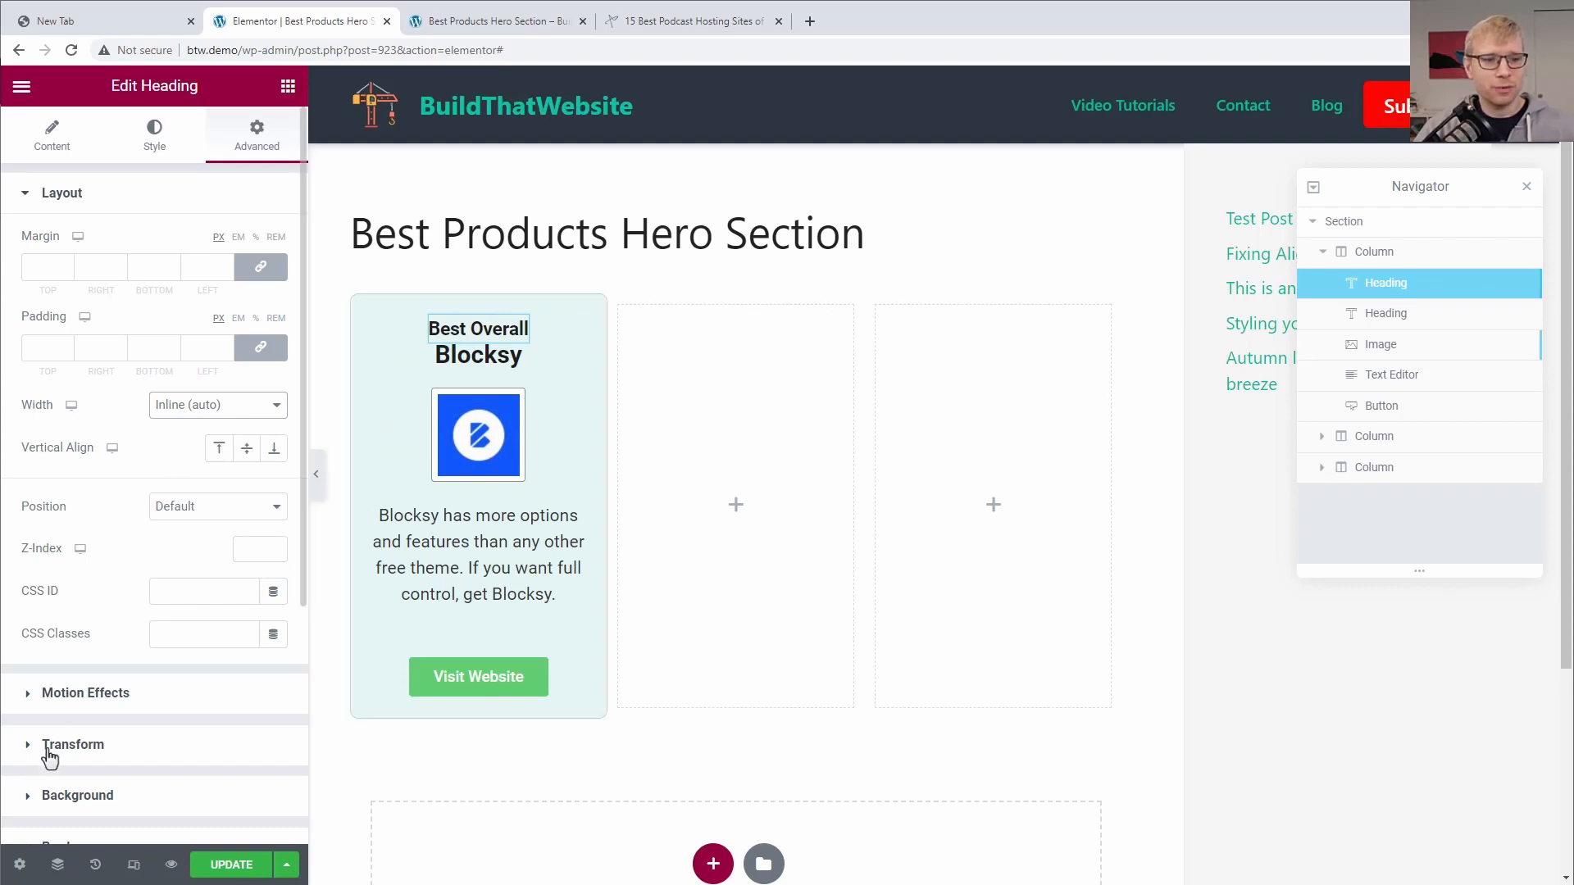
Give the "Best Overall" heading a classic background in yellow #F9F350.
scroll(65, 738, down, 3)
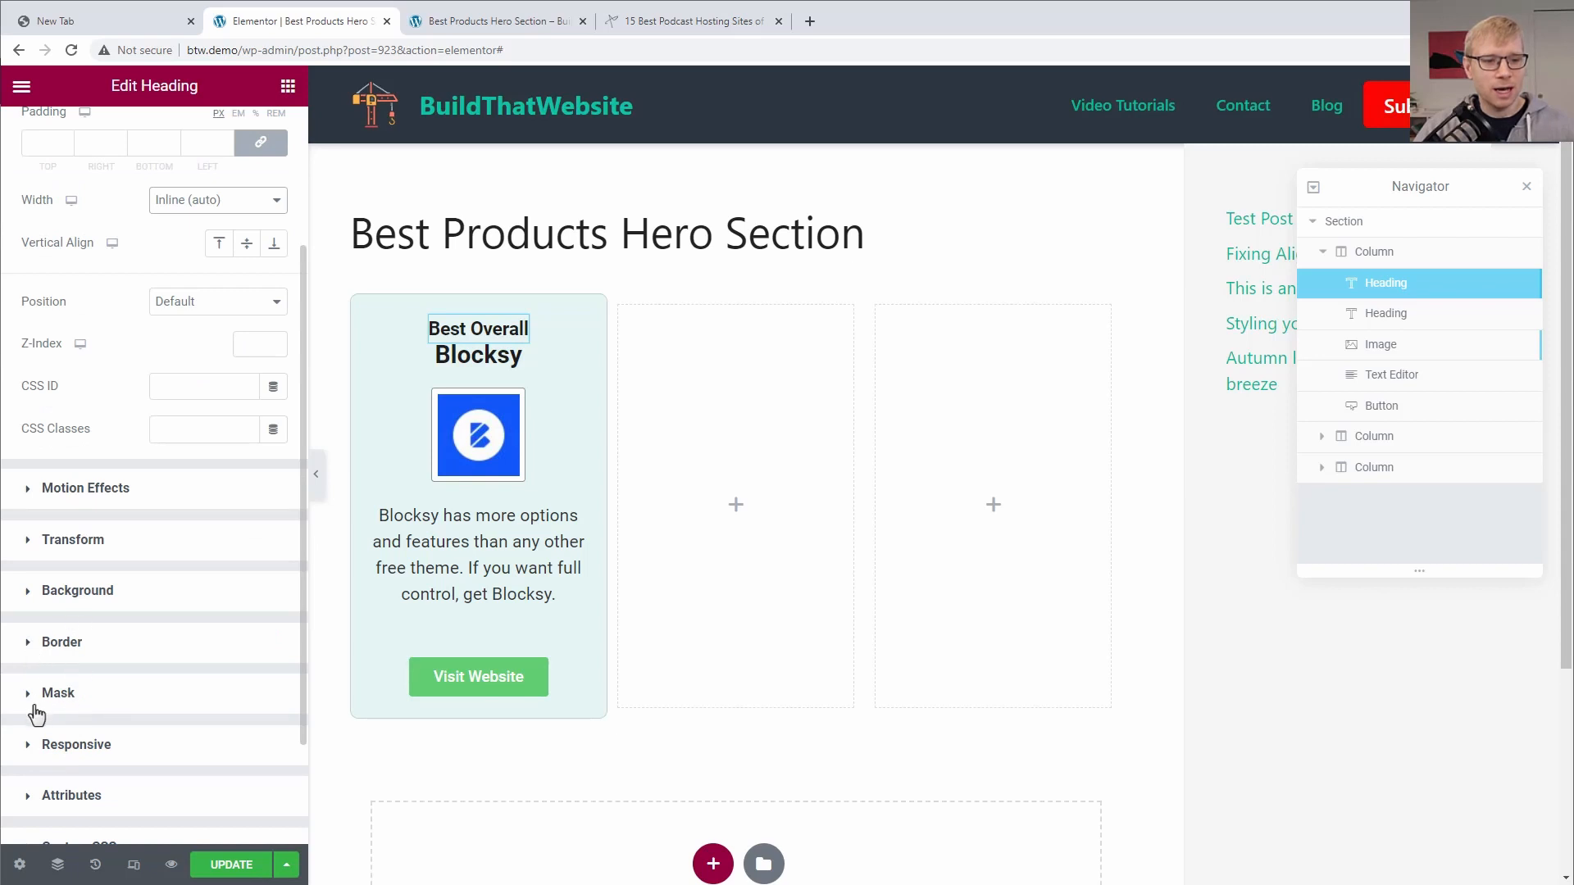
click(28, 602)
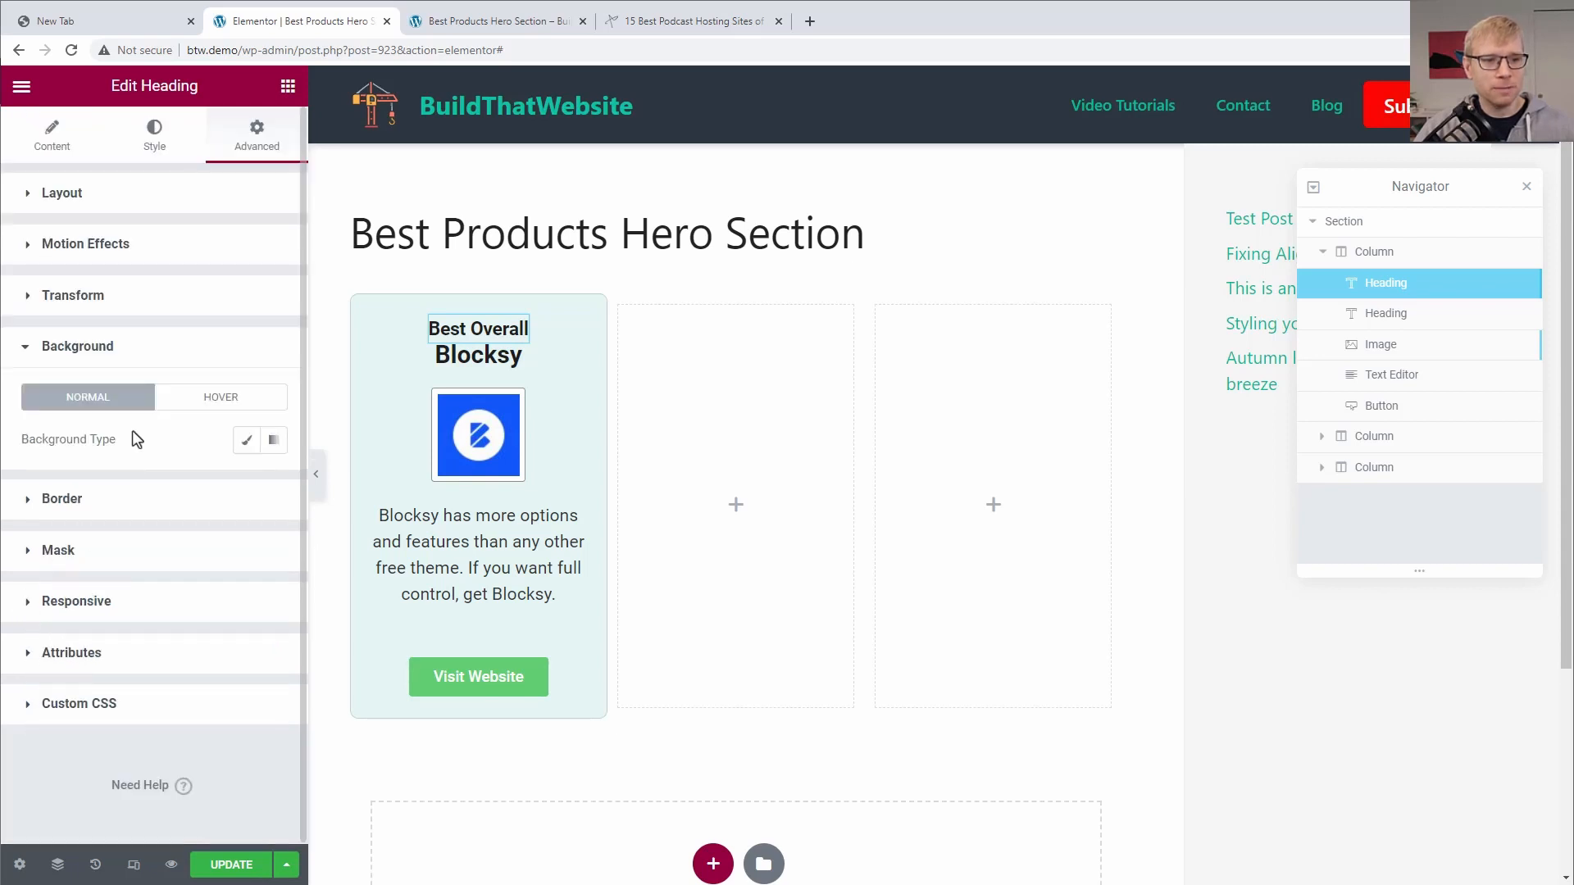
click(246, 441)
click(274, 486)
drag(85, 747, 76, 748)
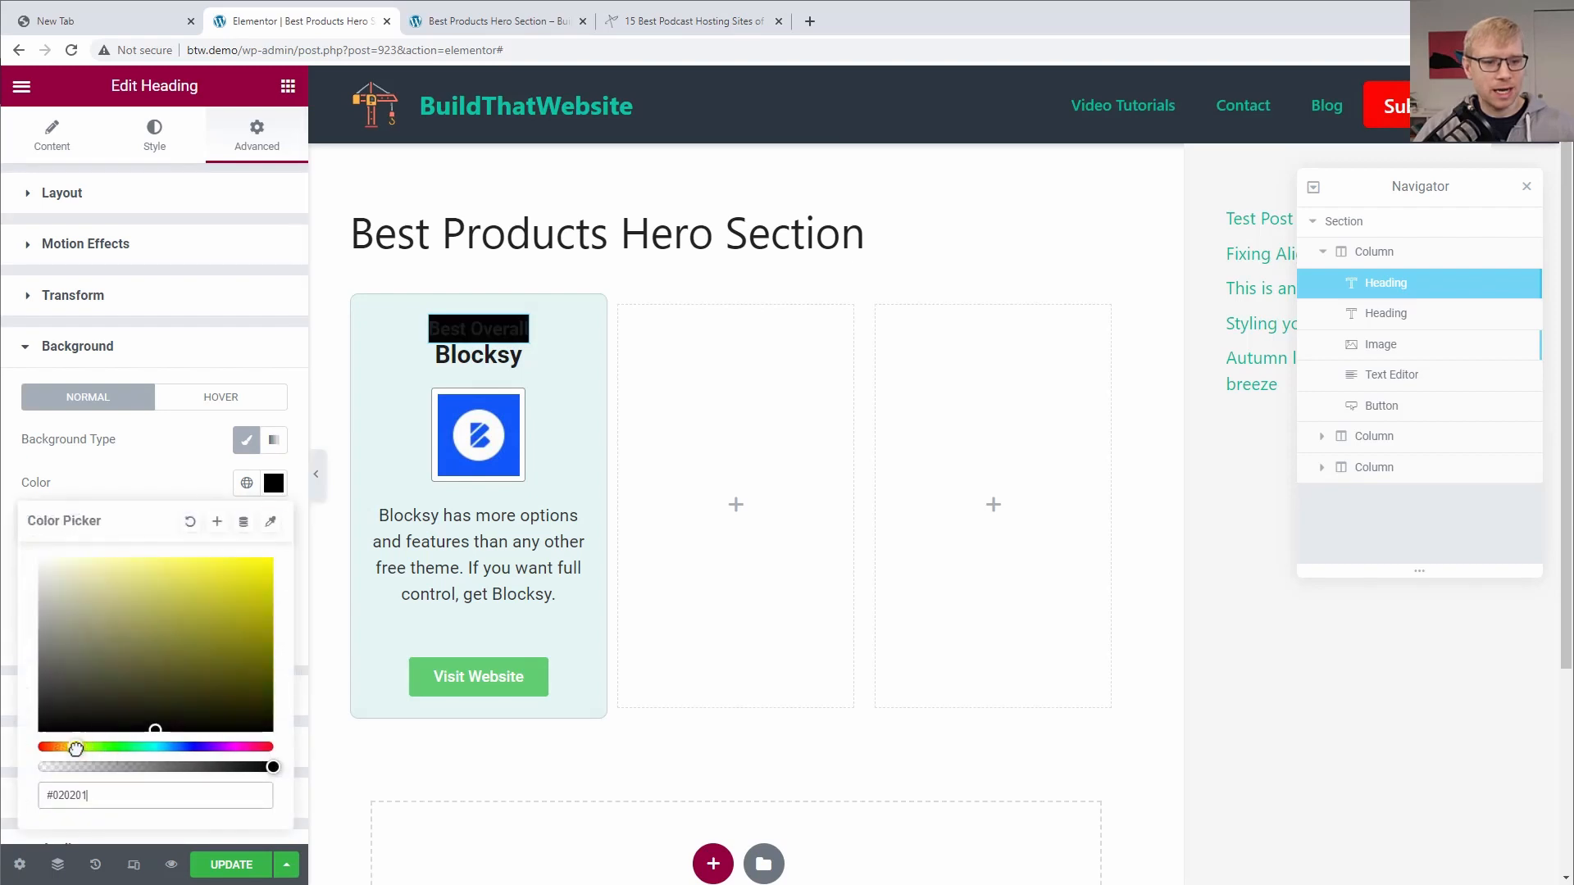
drag(239, 586, 202, 563)
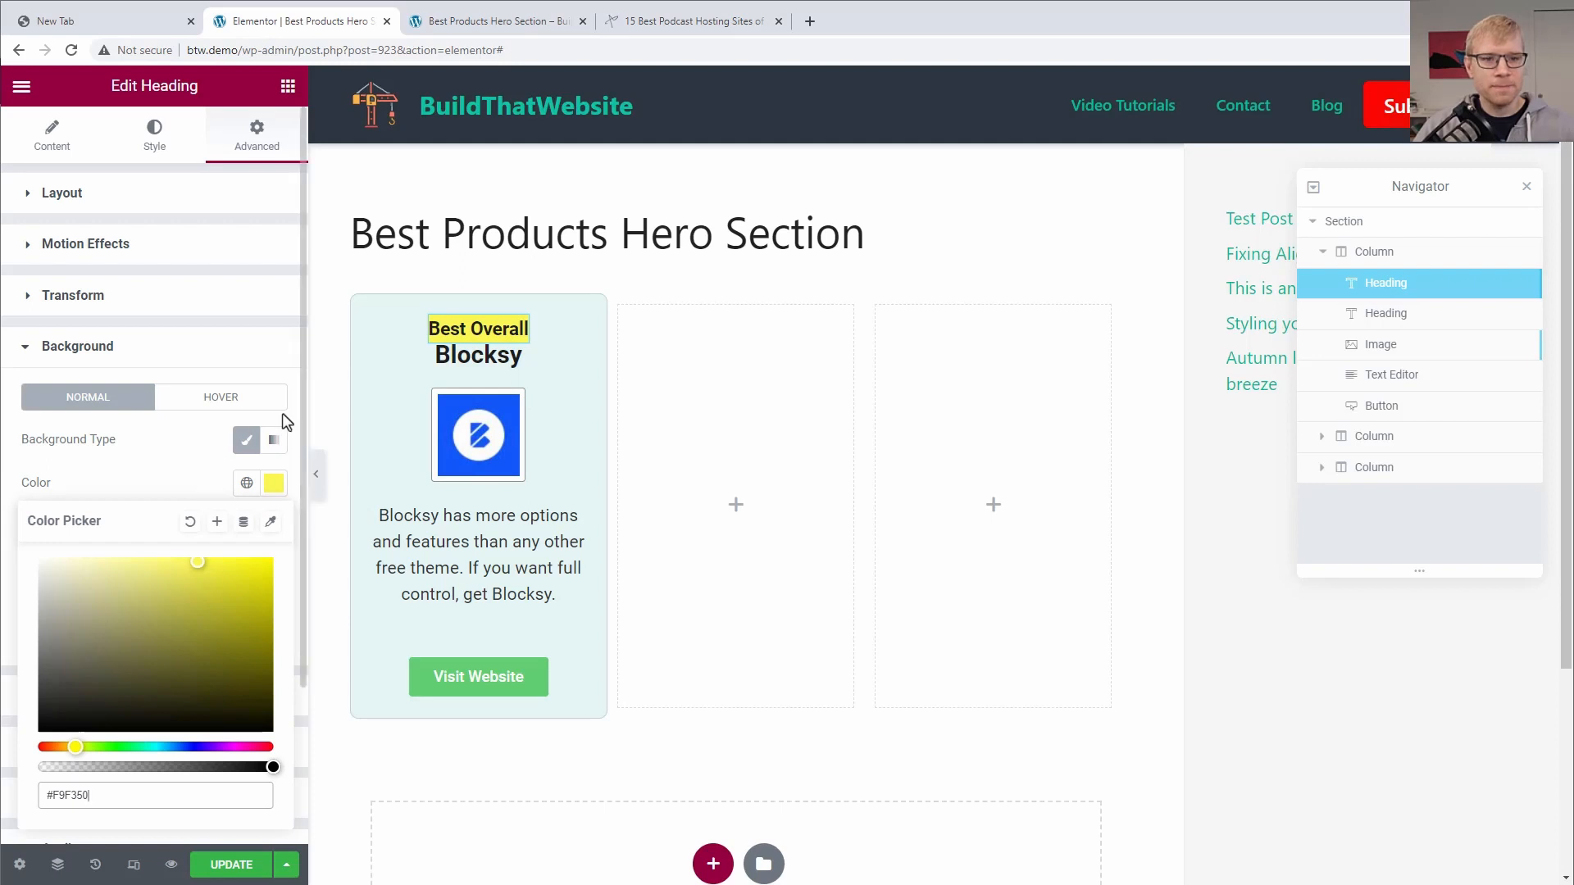
click(174, 482)
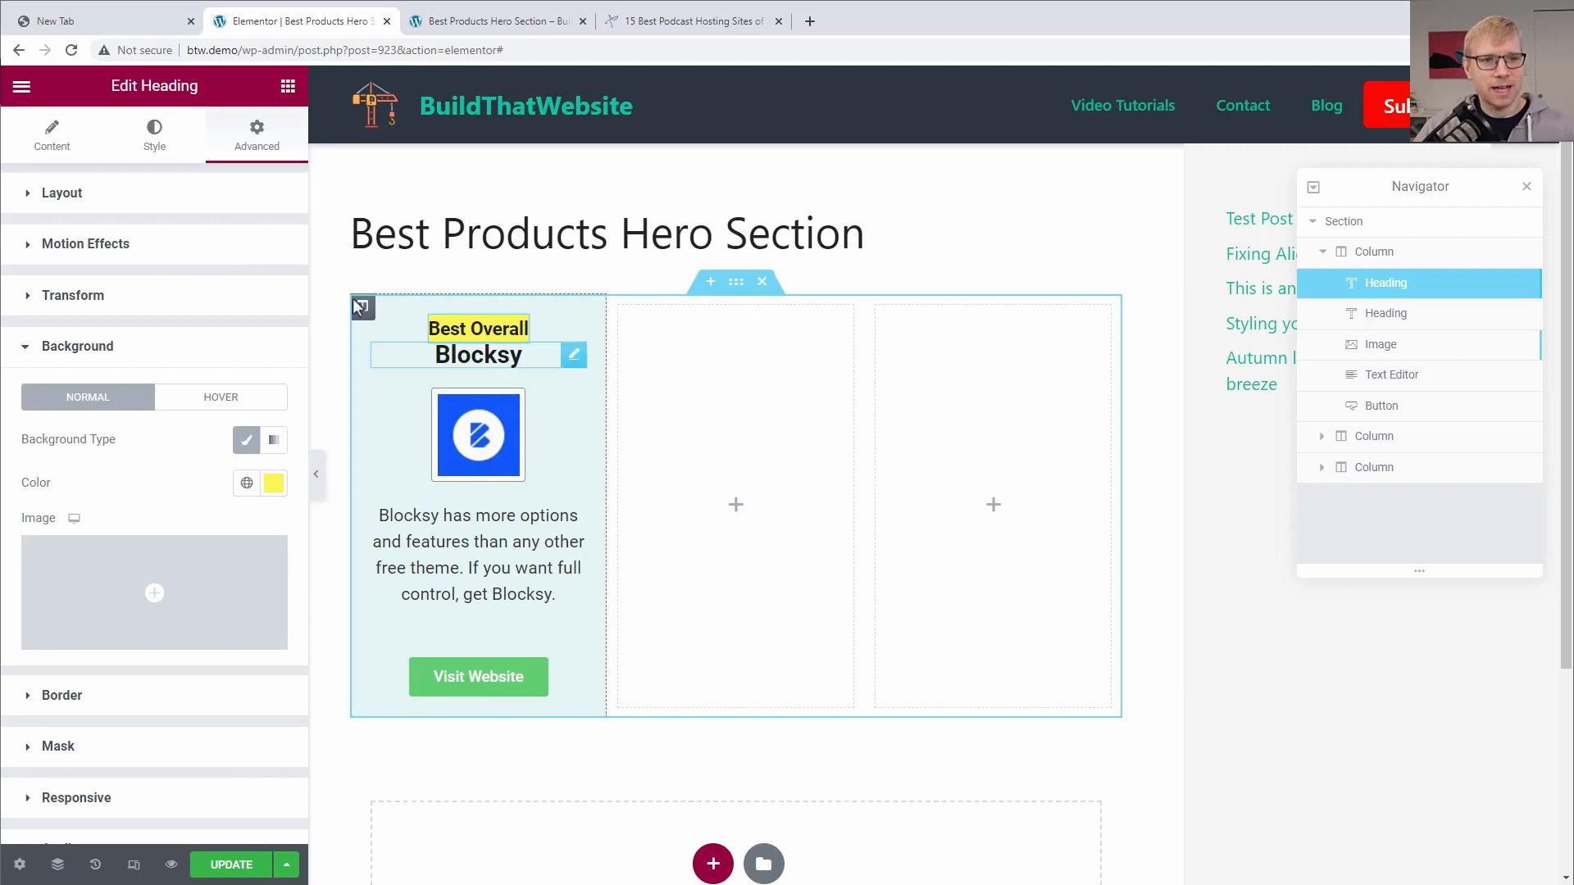
Set the "Best Overall" heading's padding to 2 px on top and bottom and 20 px on the right and left.
click(70, 199)
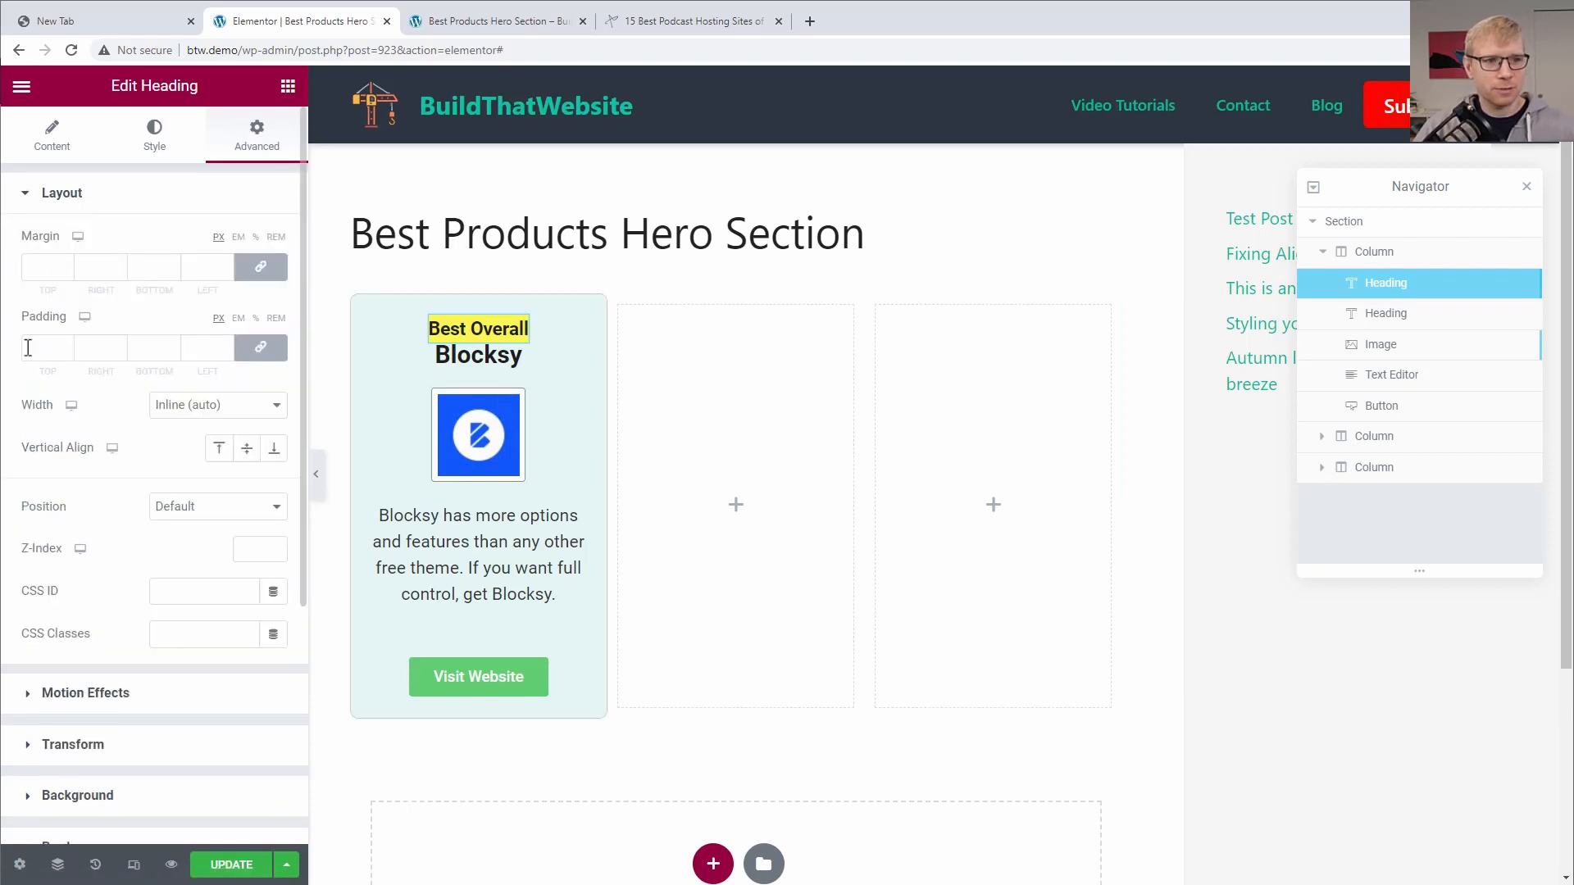
click(39, 347)
text(2)
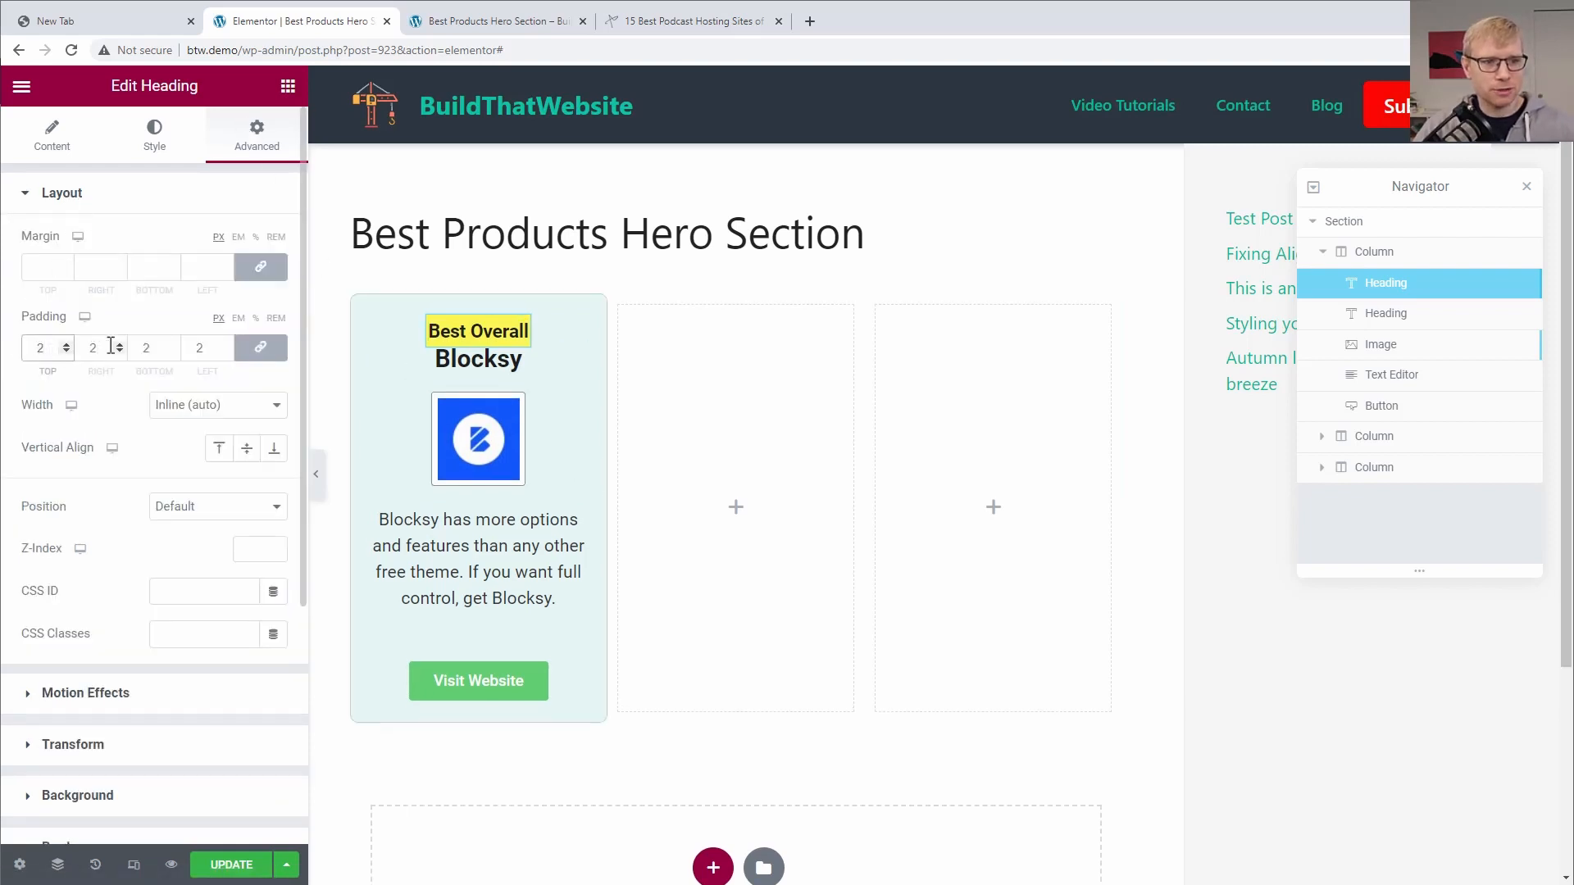
click(263, 352)
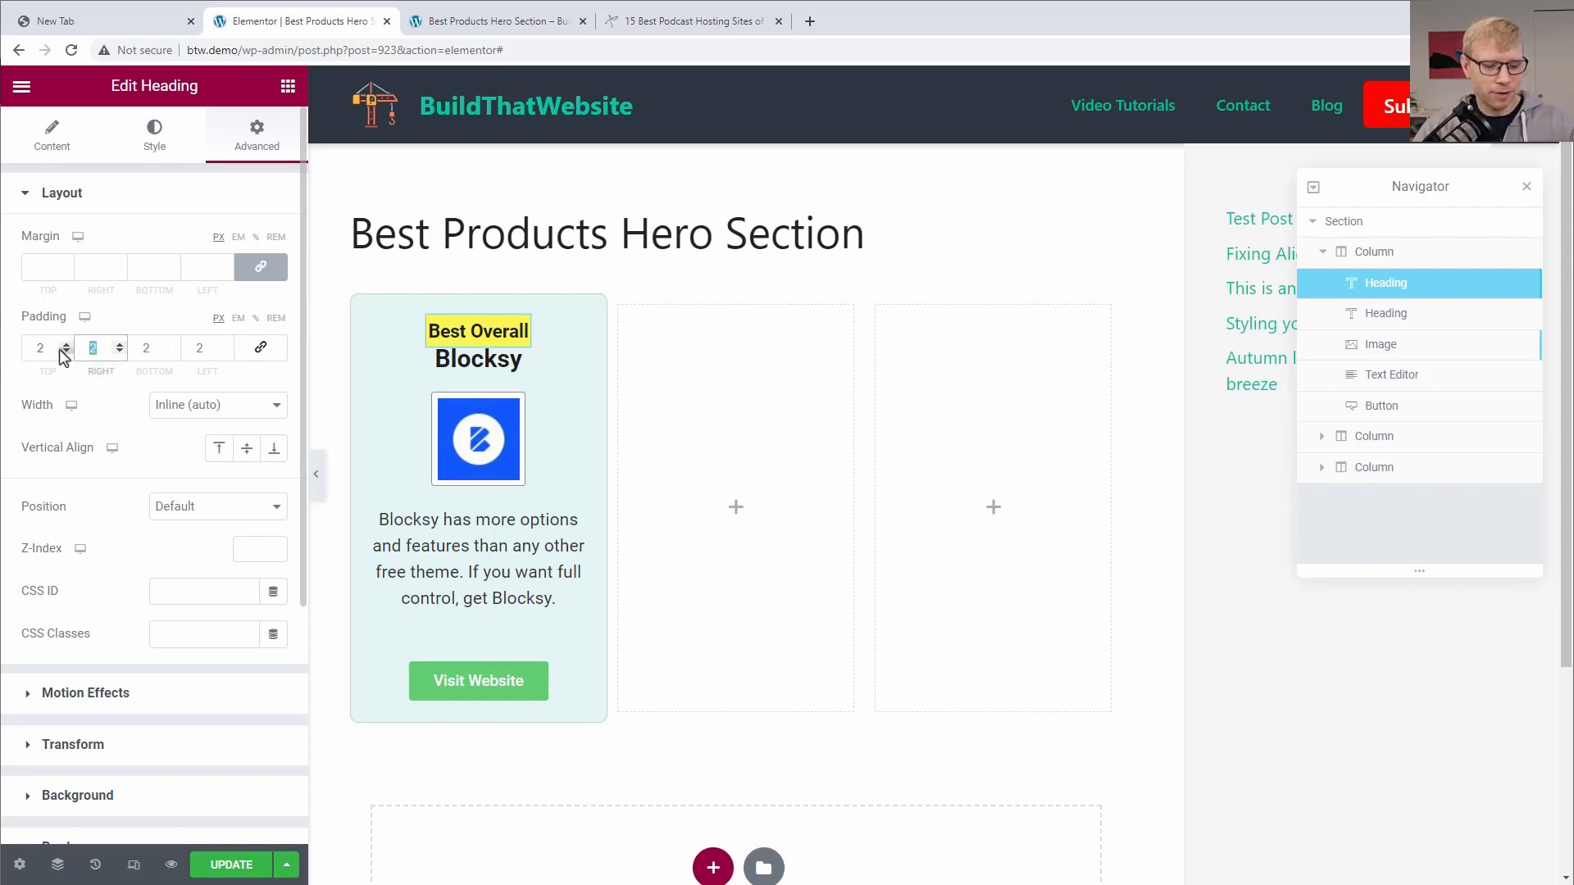
text(20)
click(211, 348)
text(20)
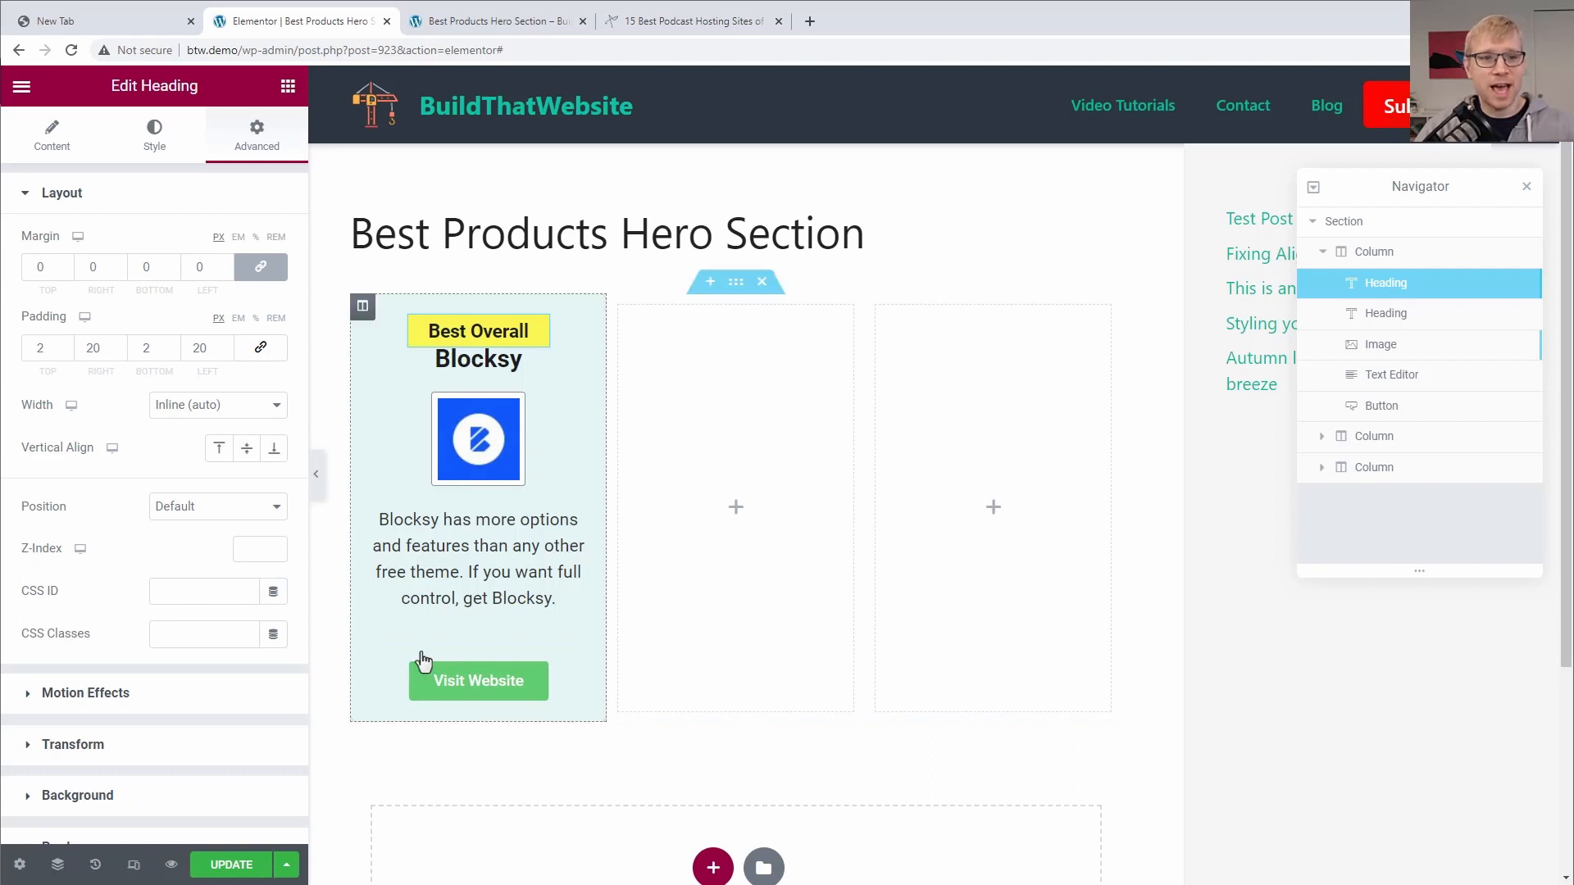
Set the "Best Overall" heading's bottom margin to 20 px, separately from its other sides.
click(261, 266)
double_click(152, 267)
text(1)
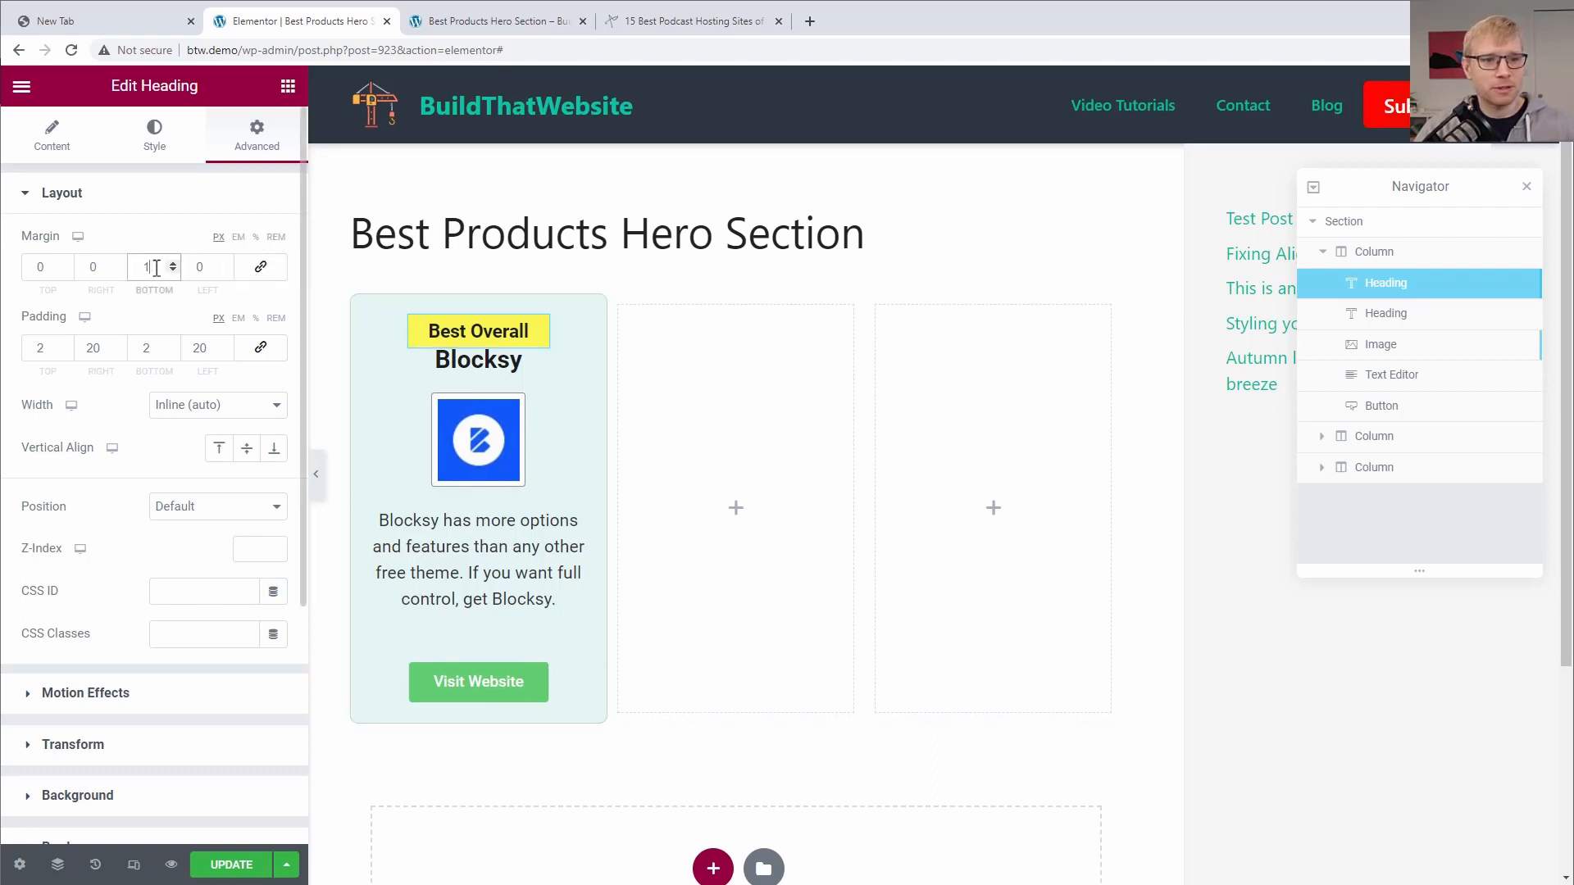
text(0)
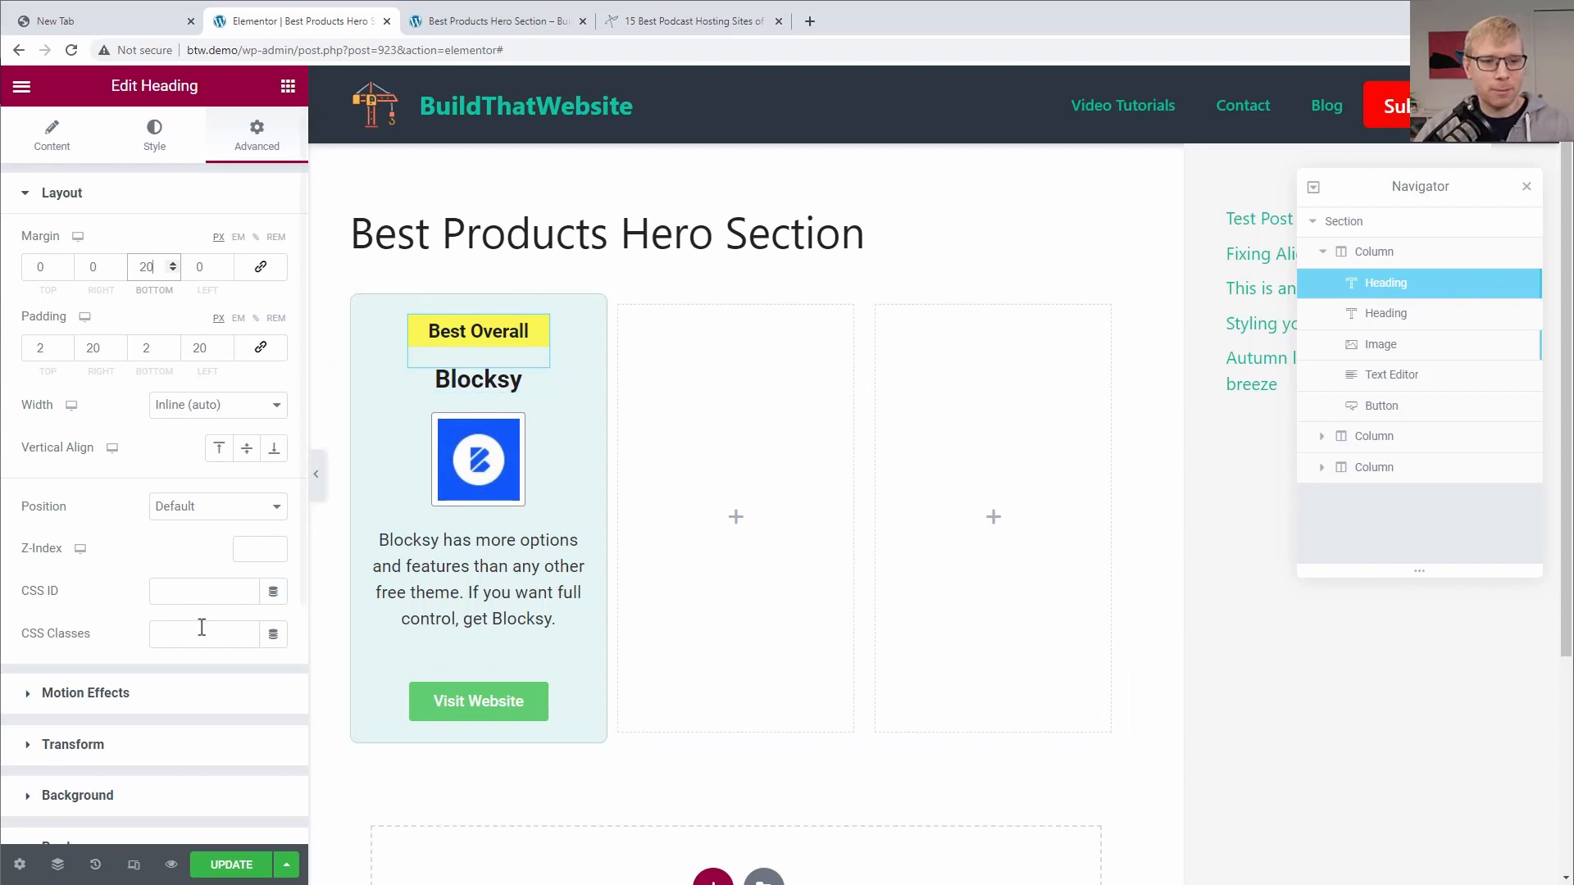
Round the "Best Overall" heading's corners with a border radius of 50 px on all sides.
scroll(152, 718, down, 4)
click(35, 542)
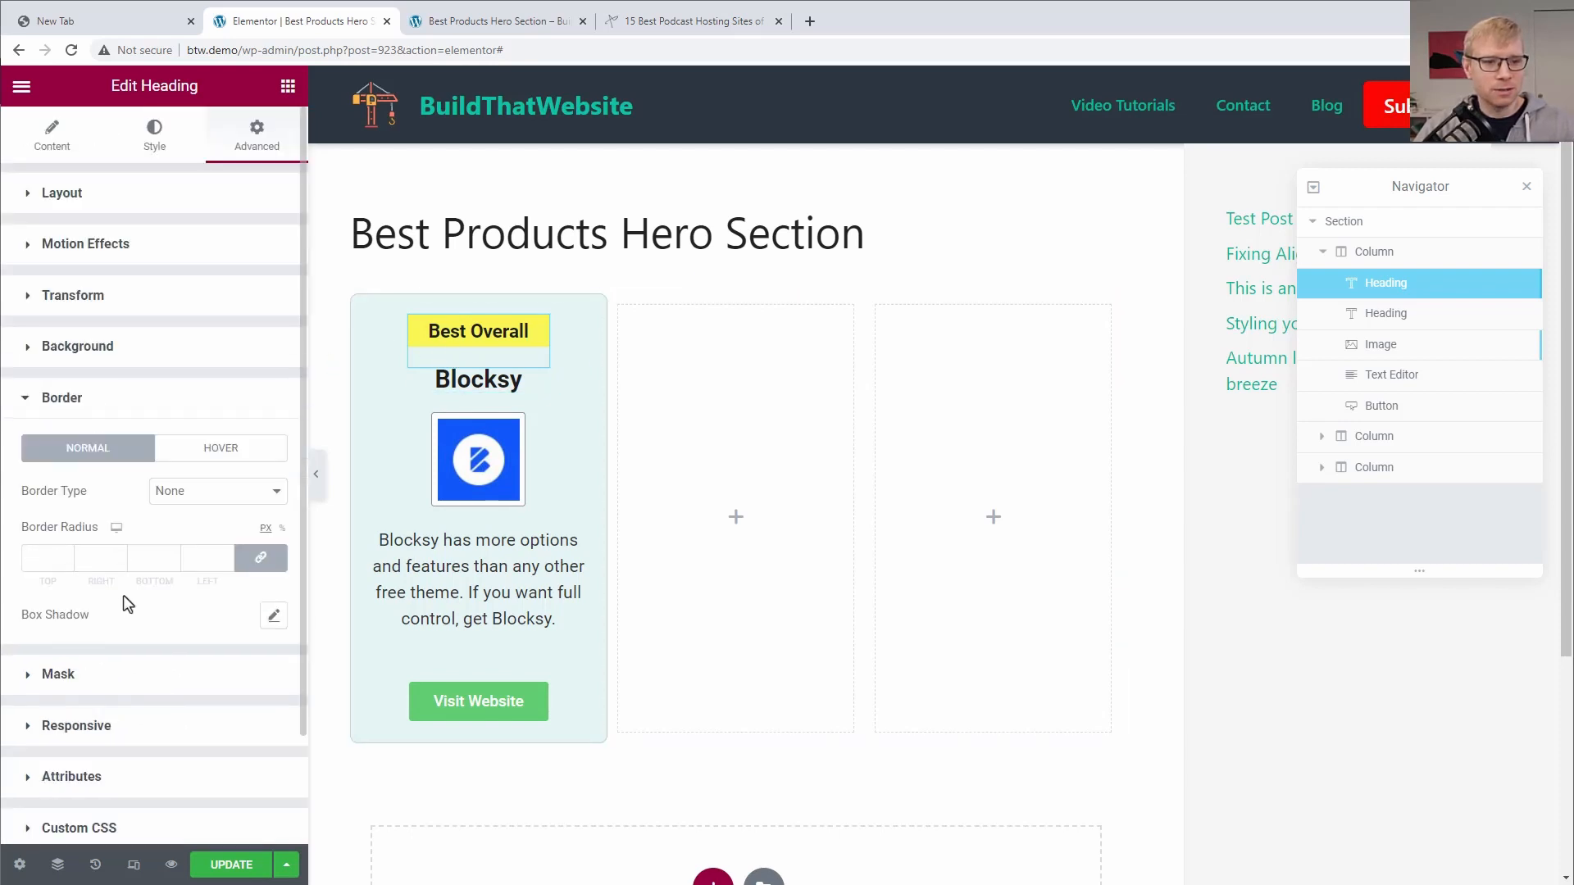
click(40, 558)
text(50)
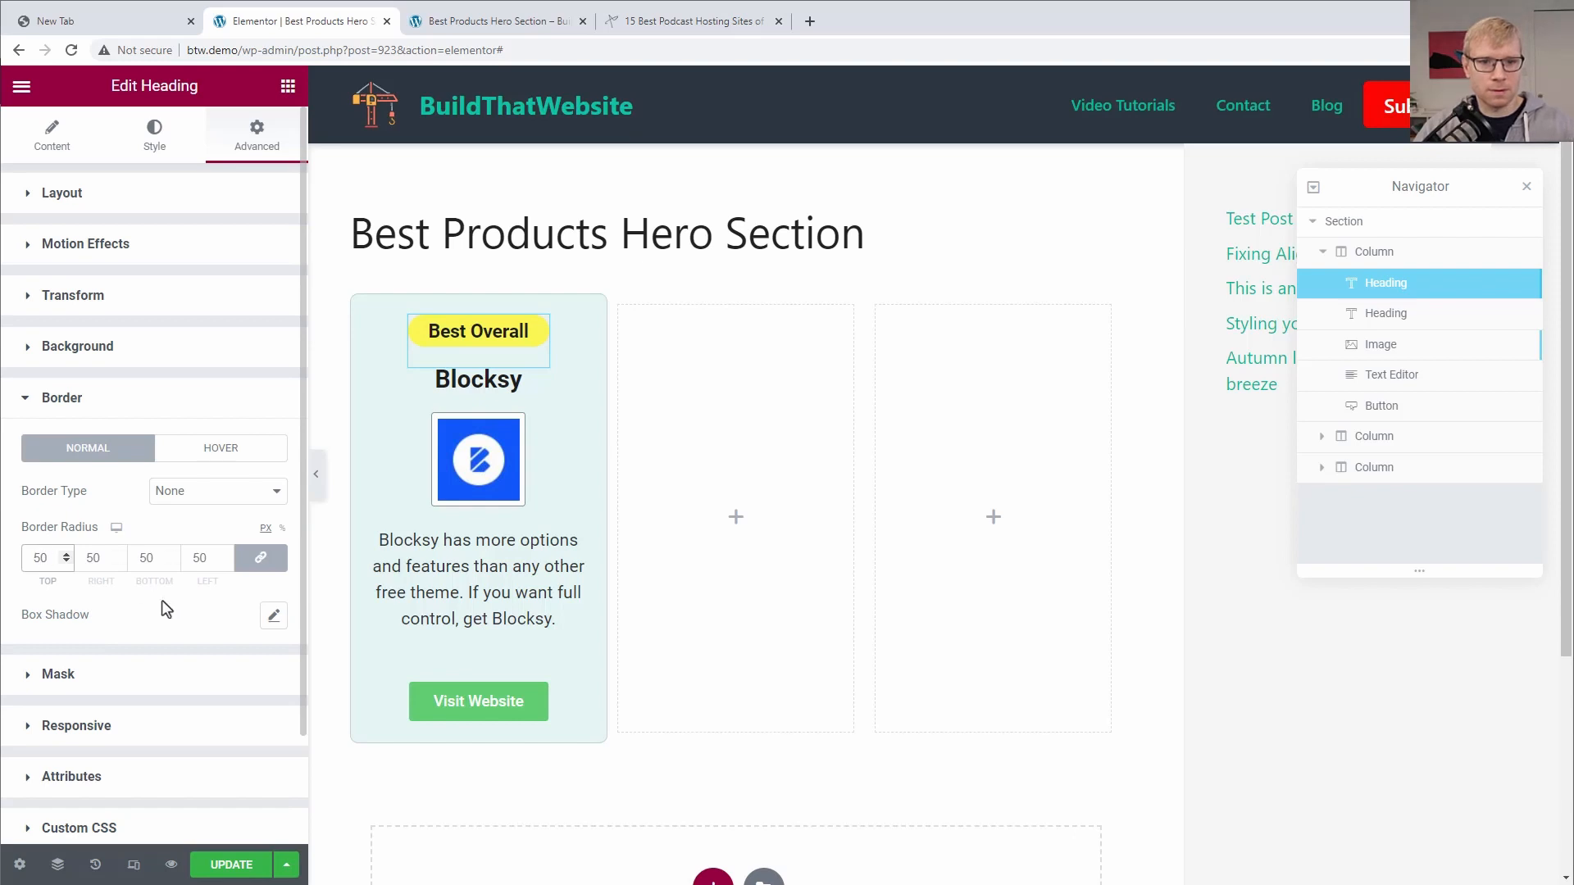
click(352, 846)
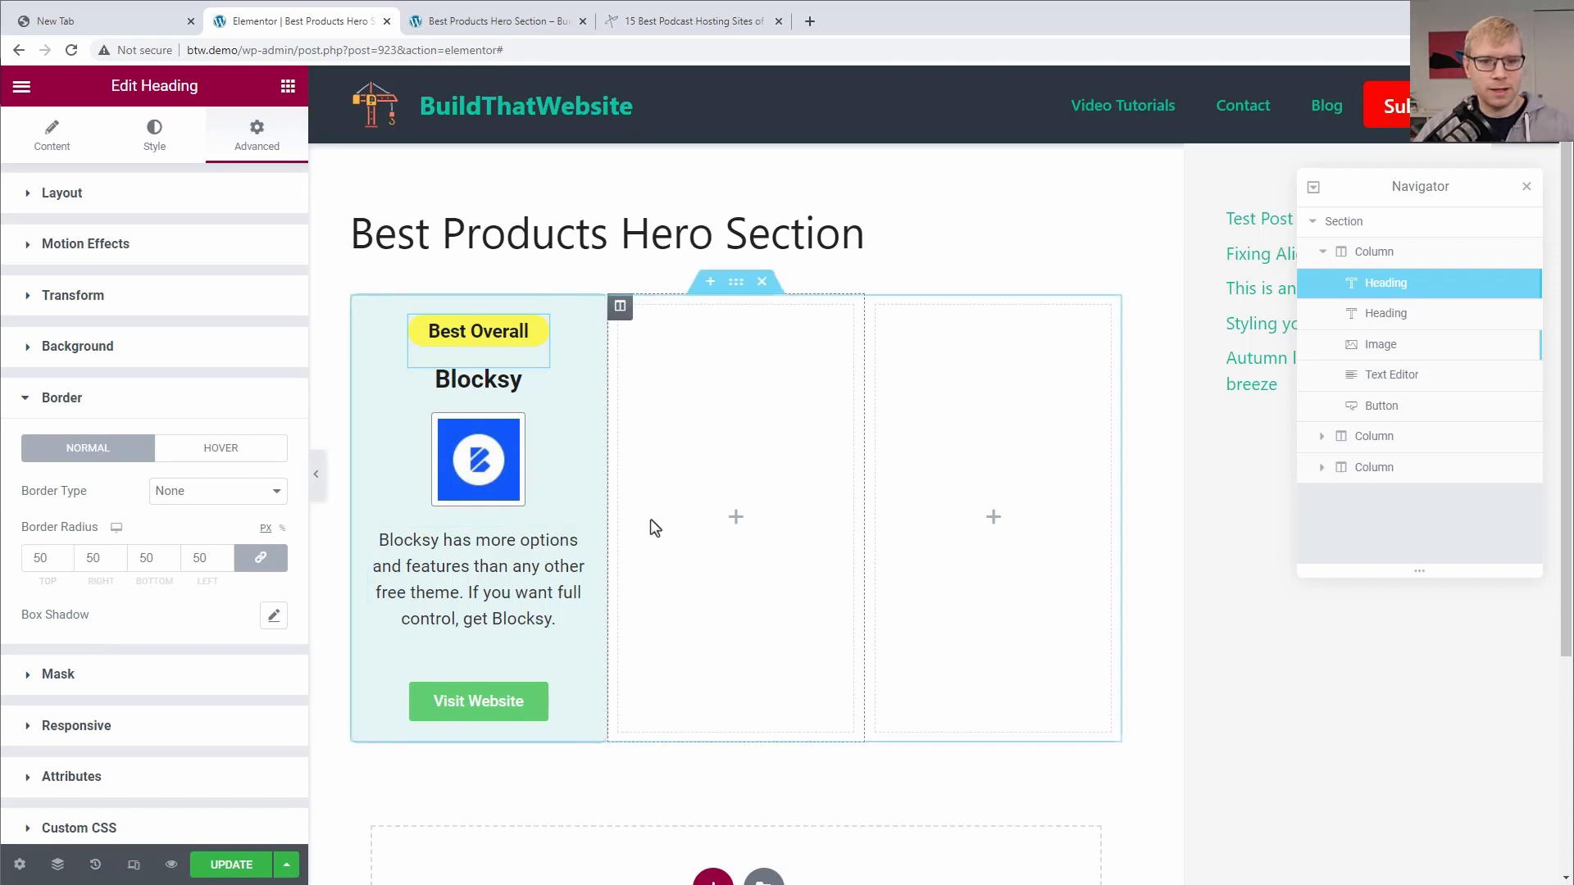
click(770, 421)
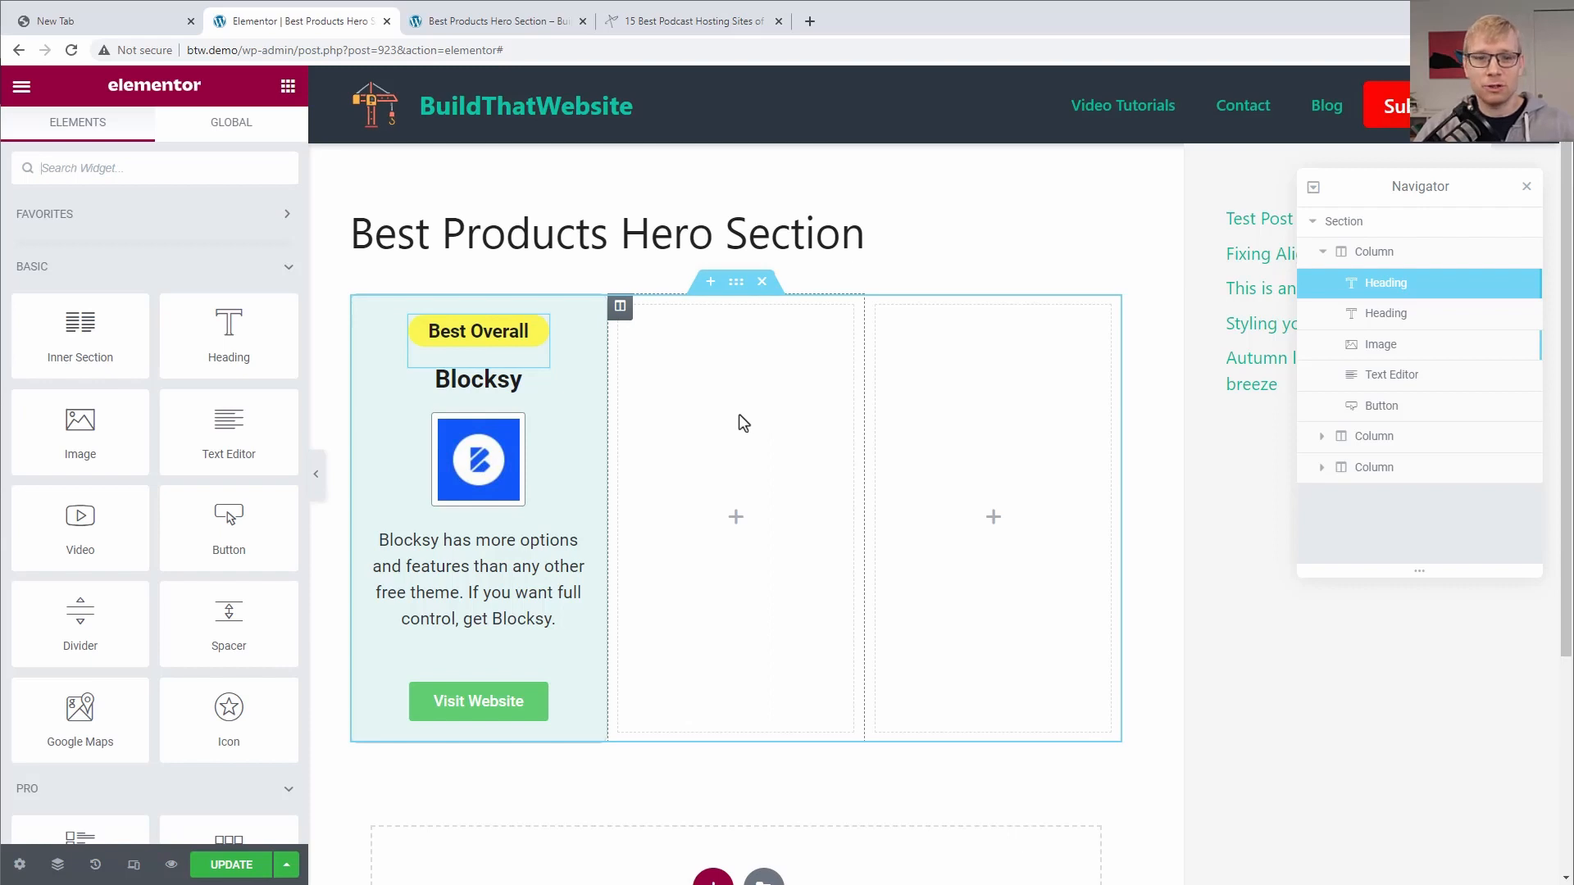
Reset the "Best Overall" heading's bottom margin and border radius to 0.
click(465, 328)
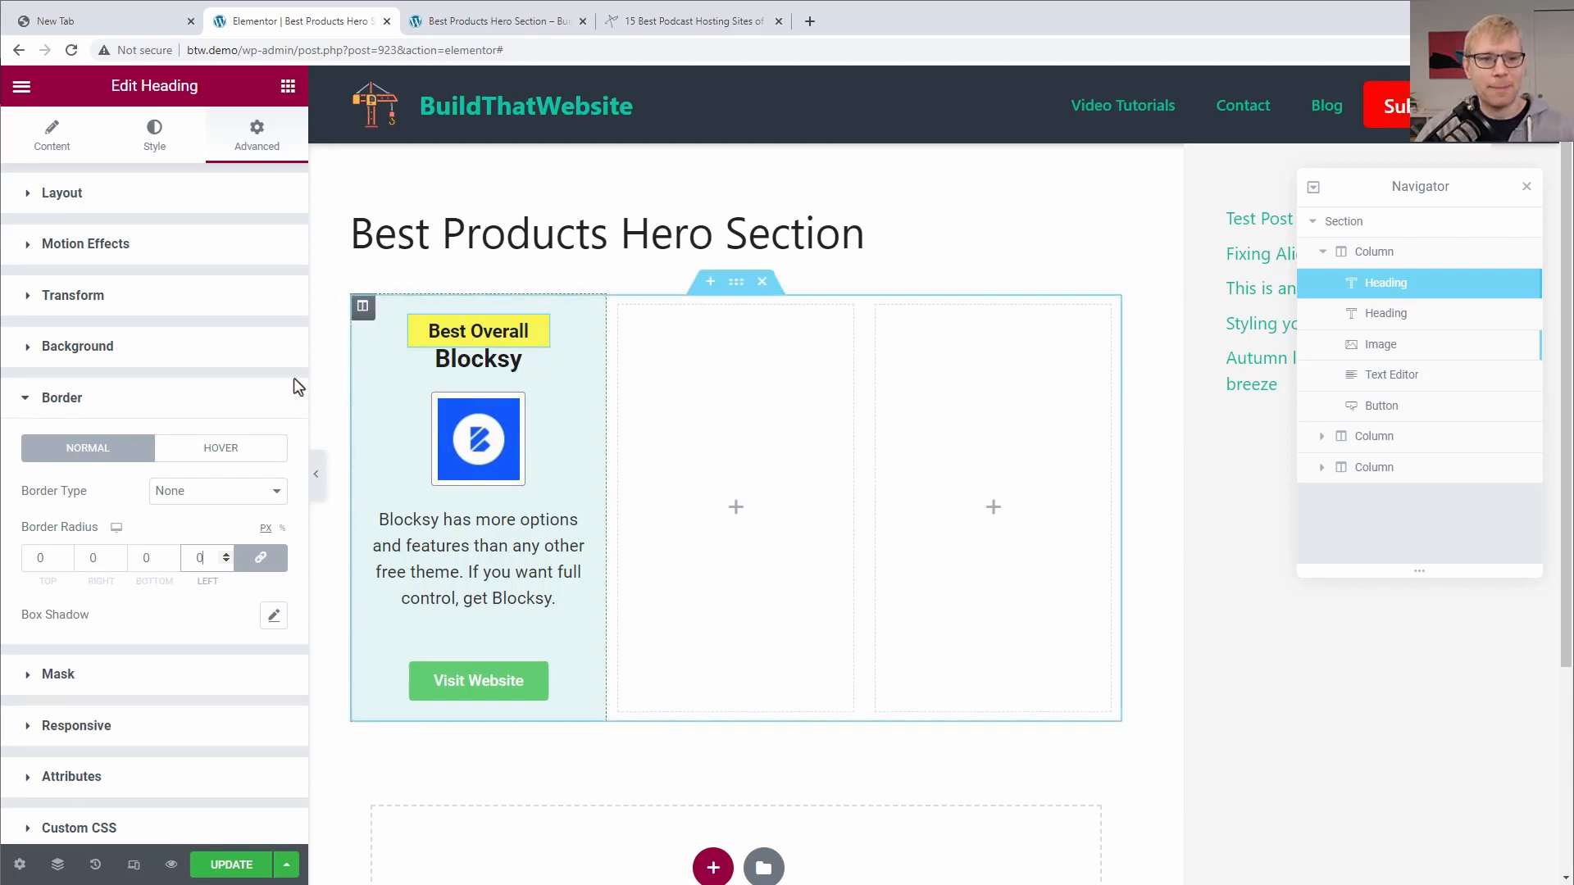
scroll(64, 647, down, 2)
scroll(106, 218, up, 2)
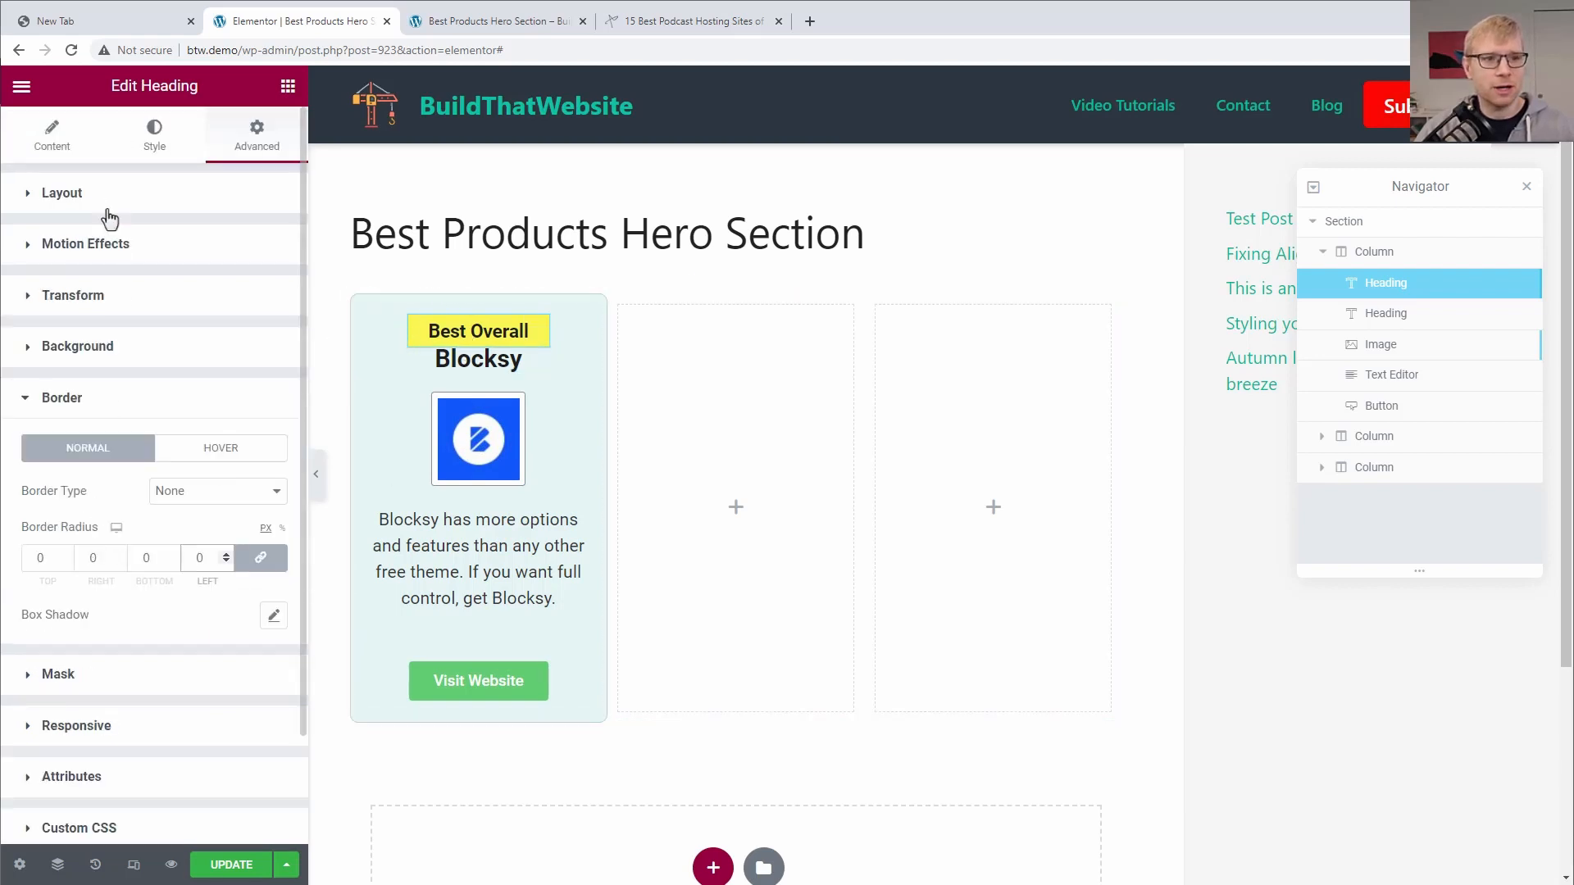
Set the "Best Overall" heading's position to Absolute, keeping both its horizontal and vertical offsets at 0 px.
click(51, 196)
click(190, 507)
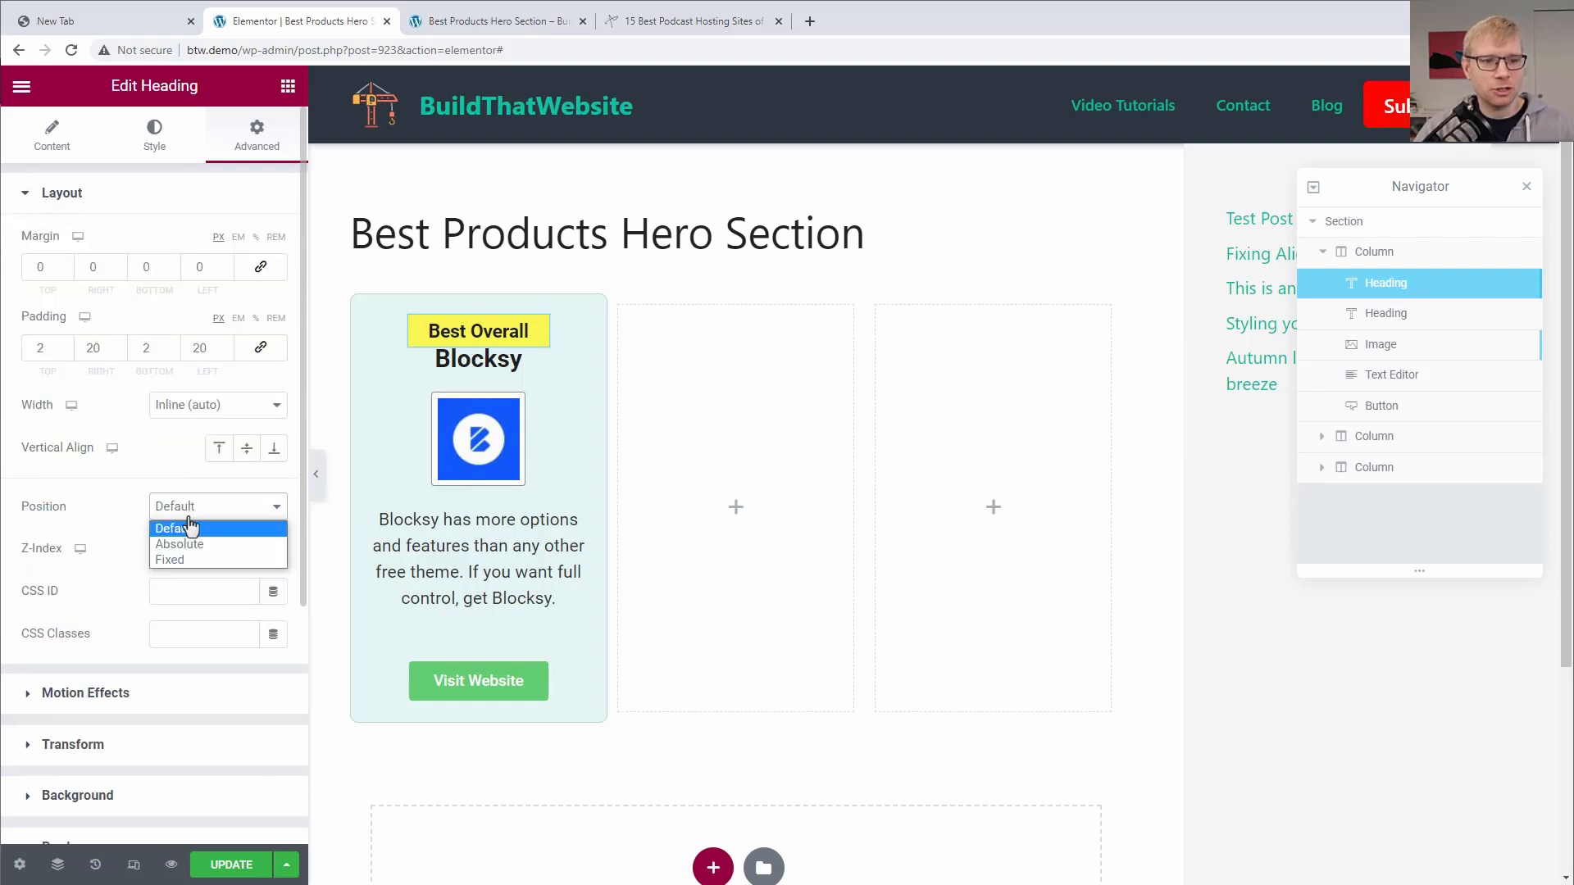
click(182, 546)
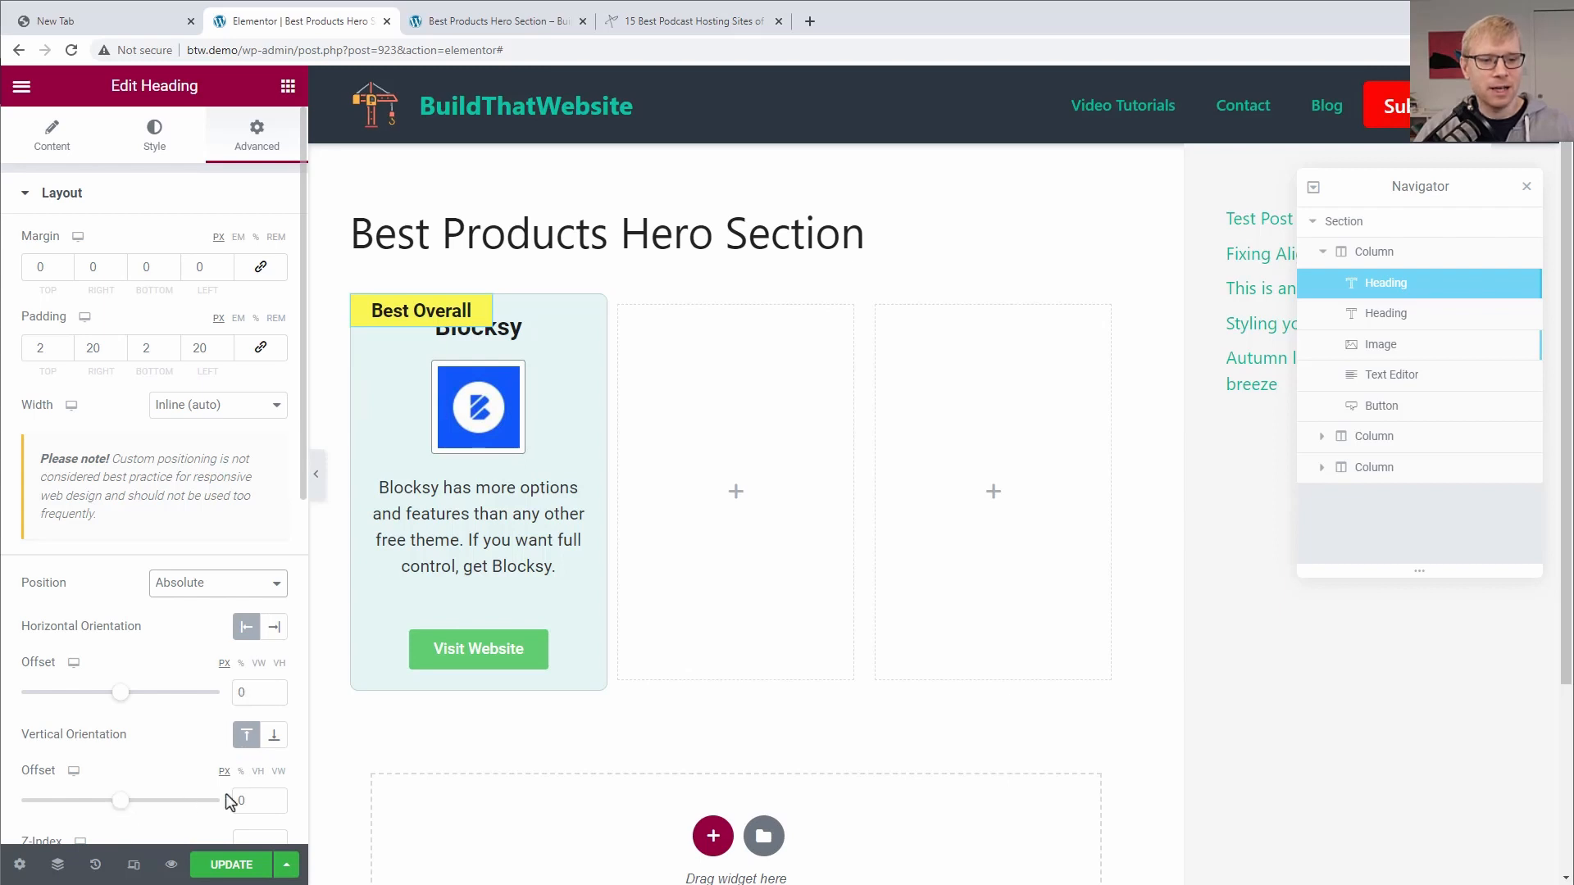
mouse_move(121, 703)
mouse_down()
mouse_move(140, 702)
mouse_move(120, 703)
mouse_up()
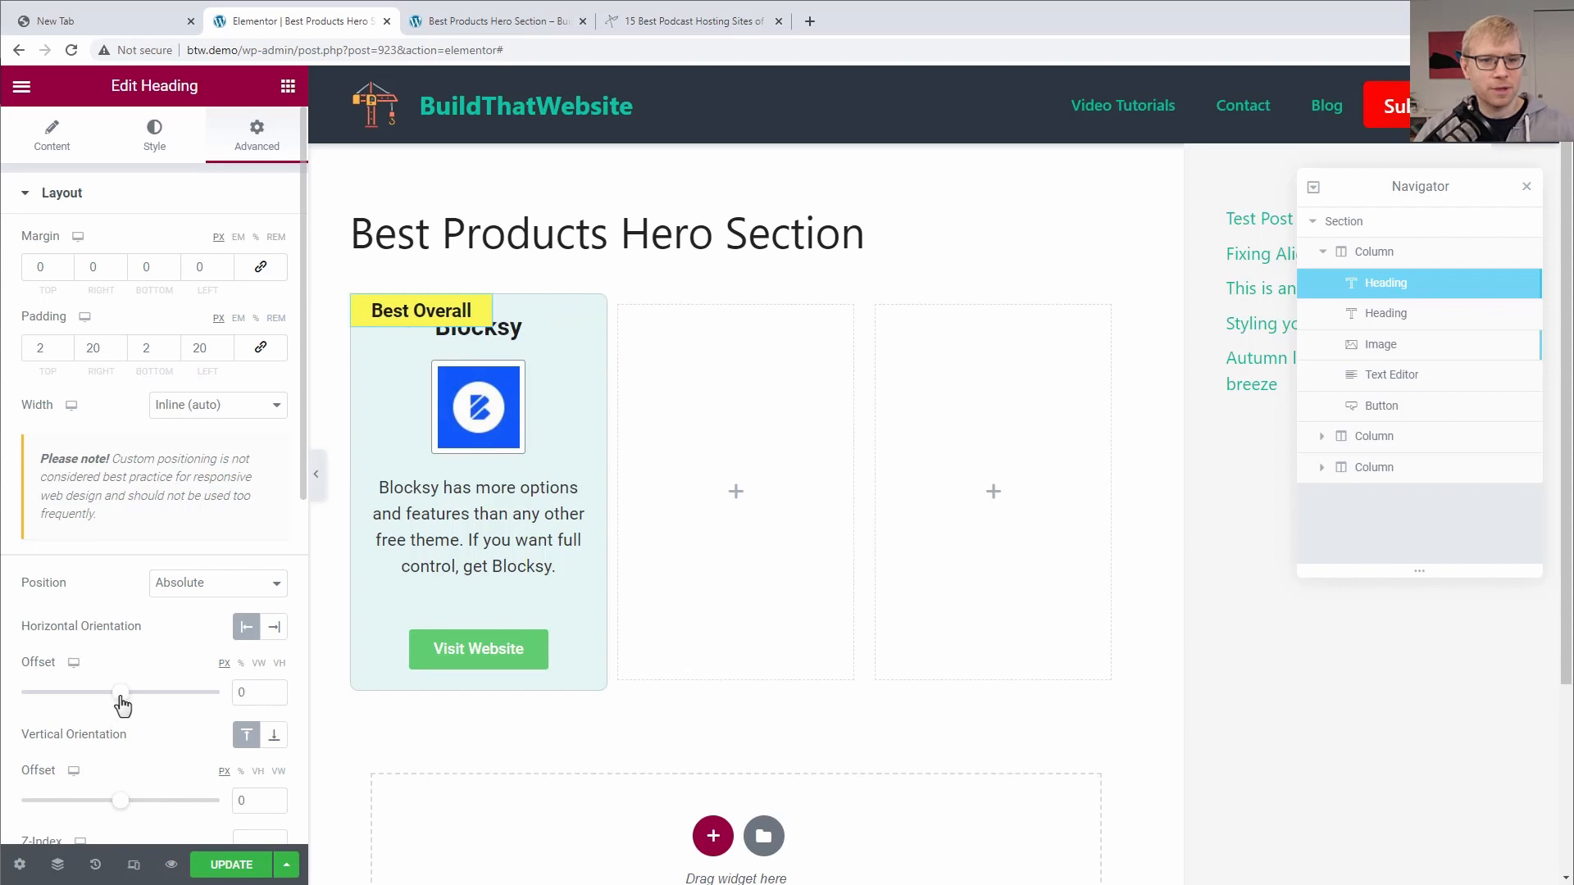
mouse_move(119, 807)
mouse_down()
mouse_move(134, 808)
mouse_move(121, 804)
mouse_up()
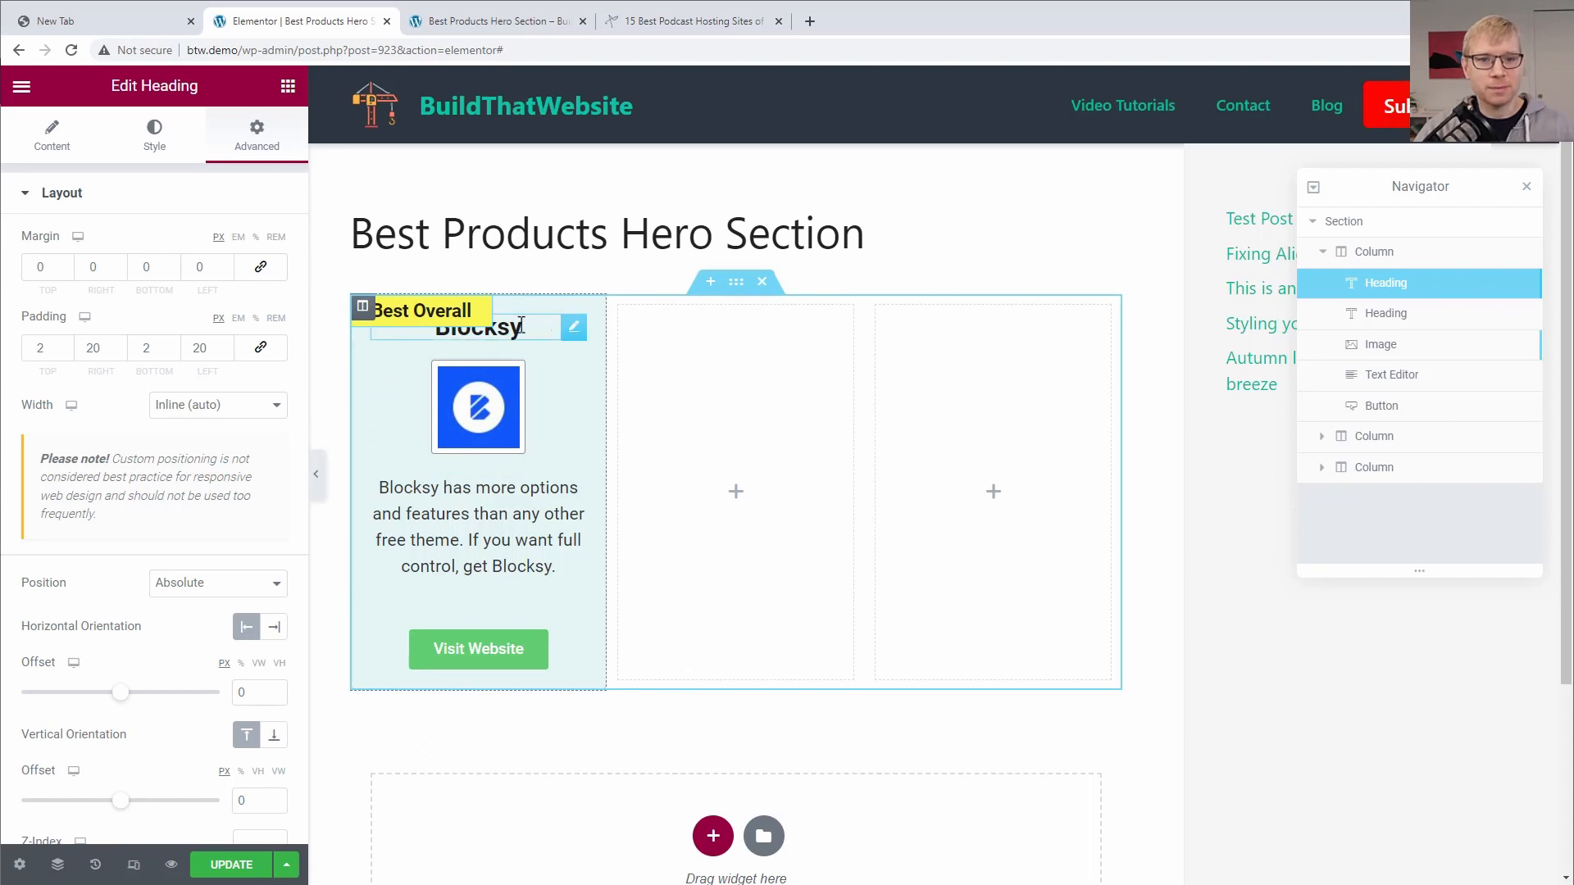
Set the first column's top padding to 40 px, leaving the other sides at 20 px, and update the page.
click(362, 309)
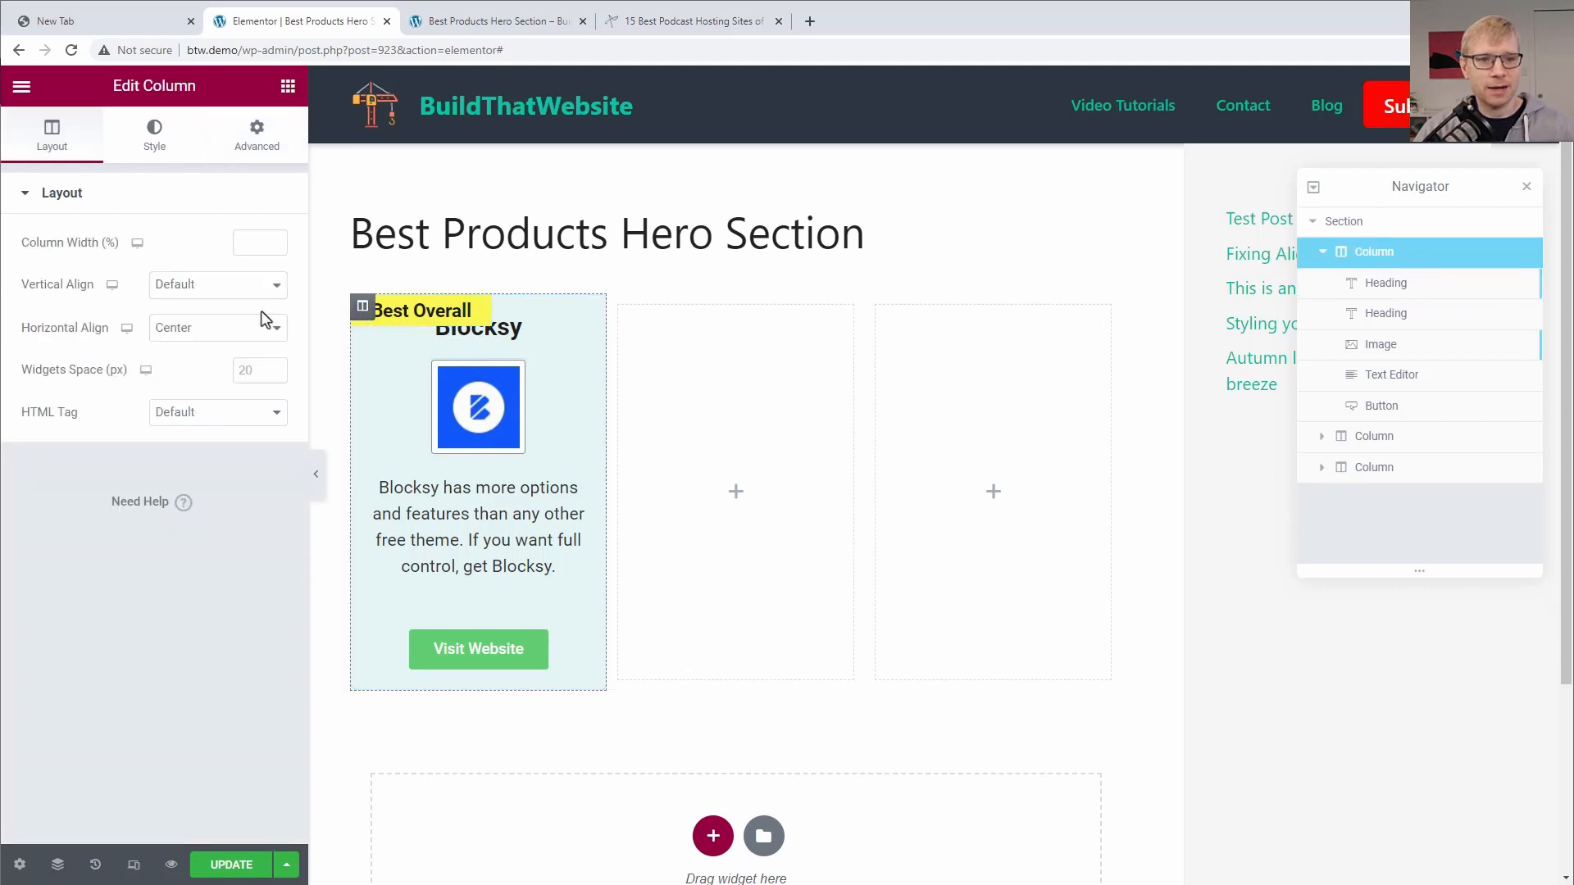
click(253, 145)
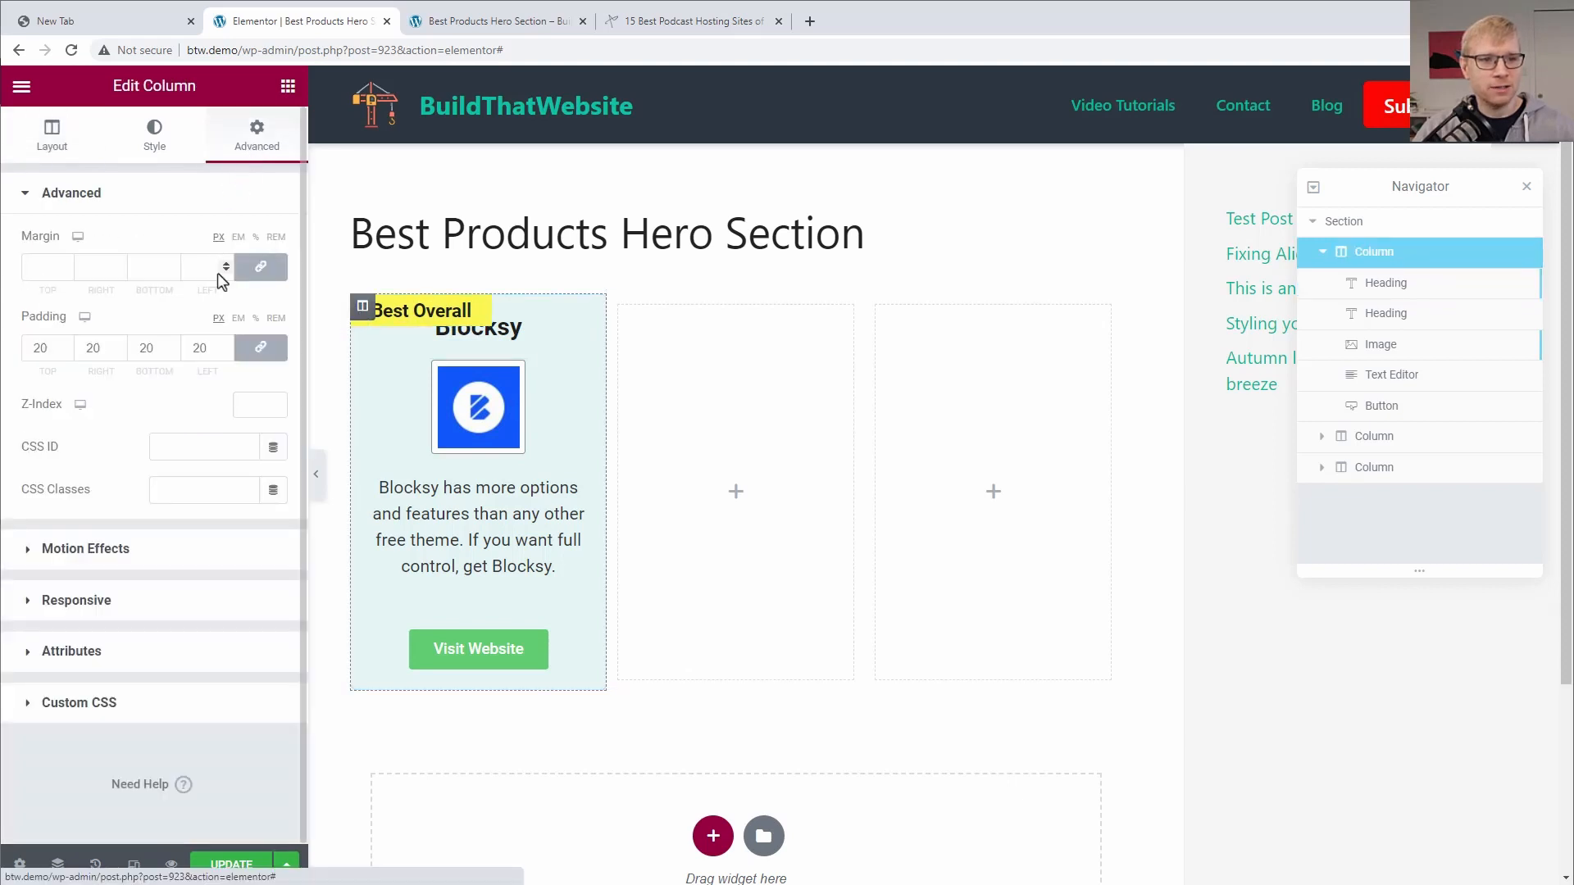
click(262, 354)
drag(53, 351, 25, 352)
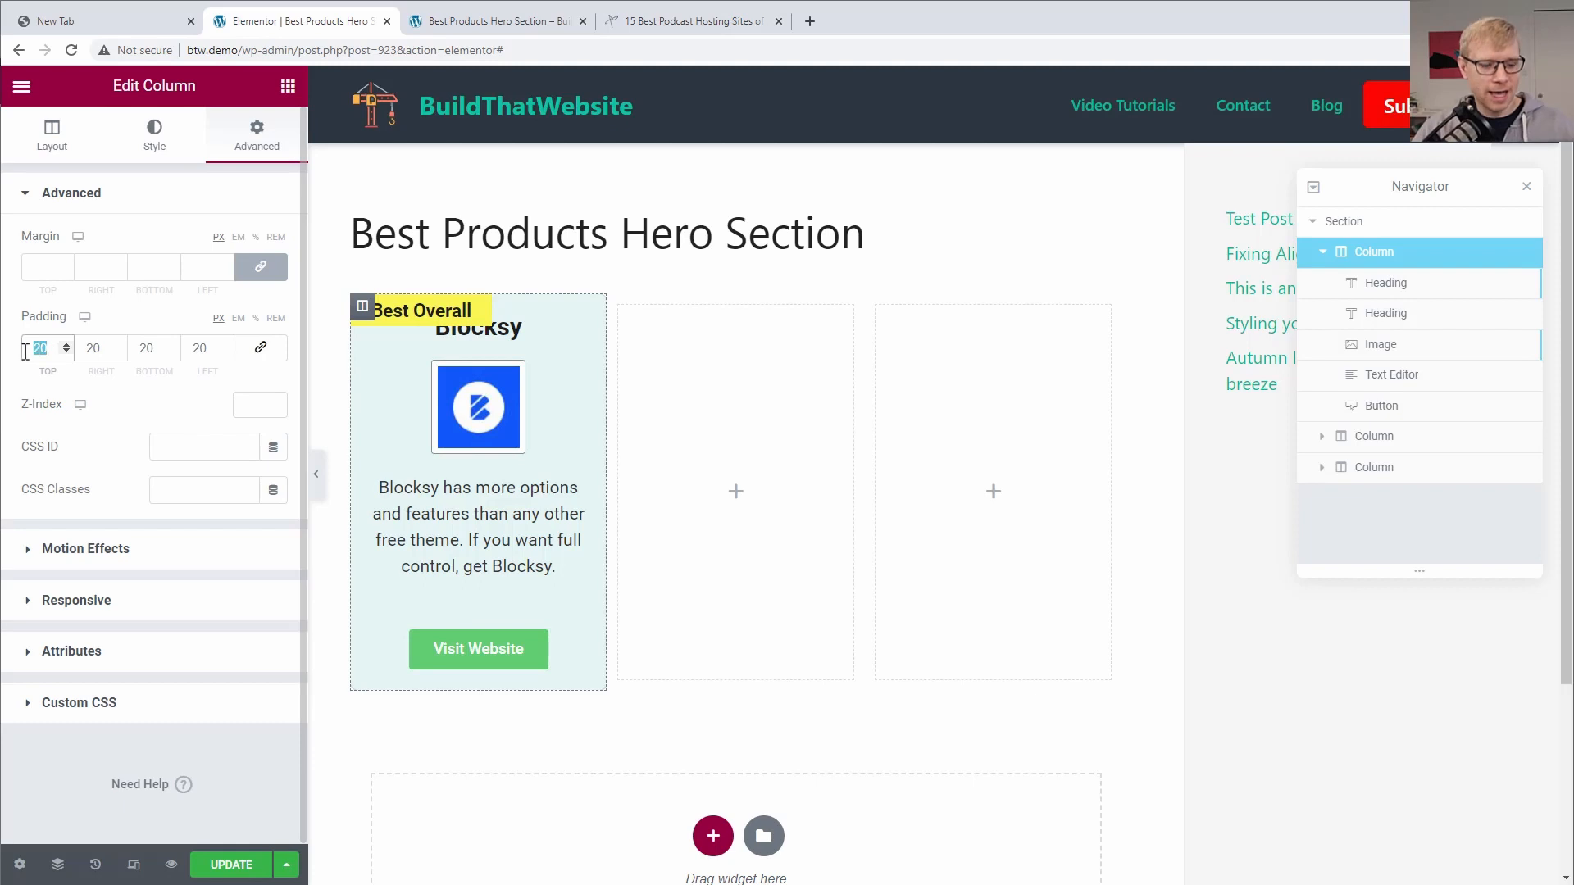
text(40)
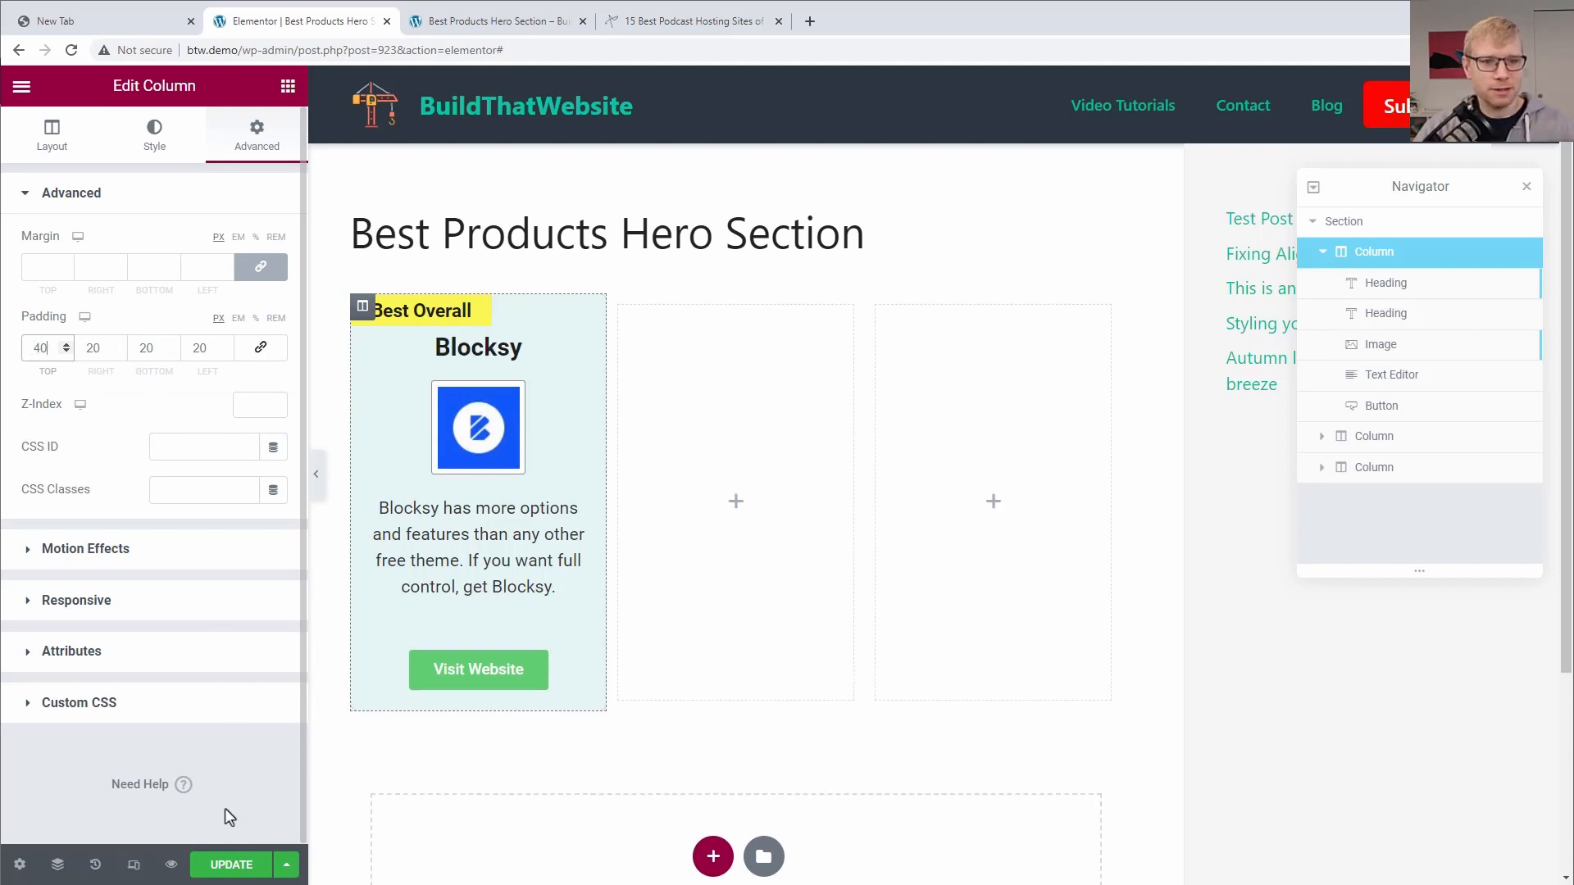
click(231, 866)
Set the "Best Overall" heading's horizontal offset to -6 px.
click(386, 310)
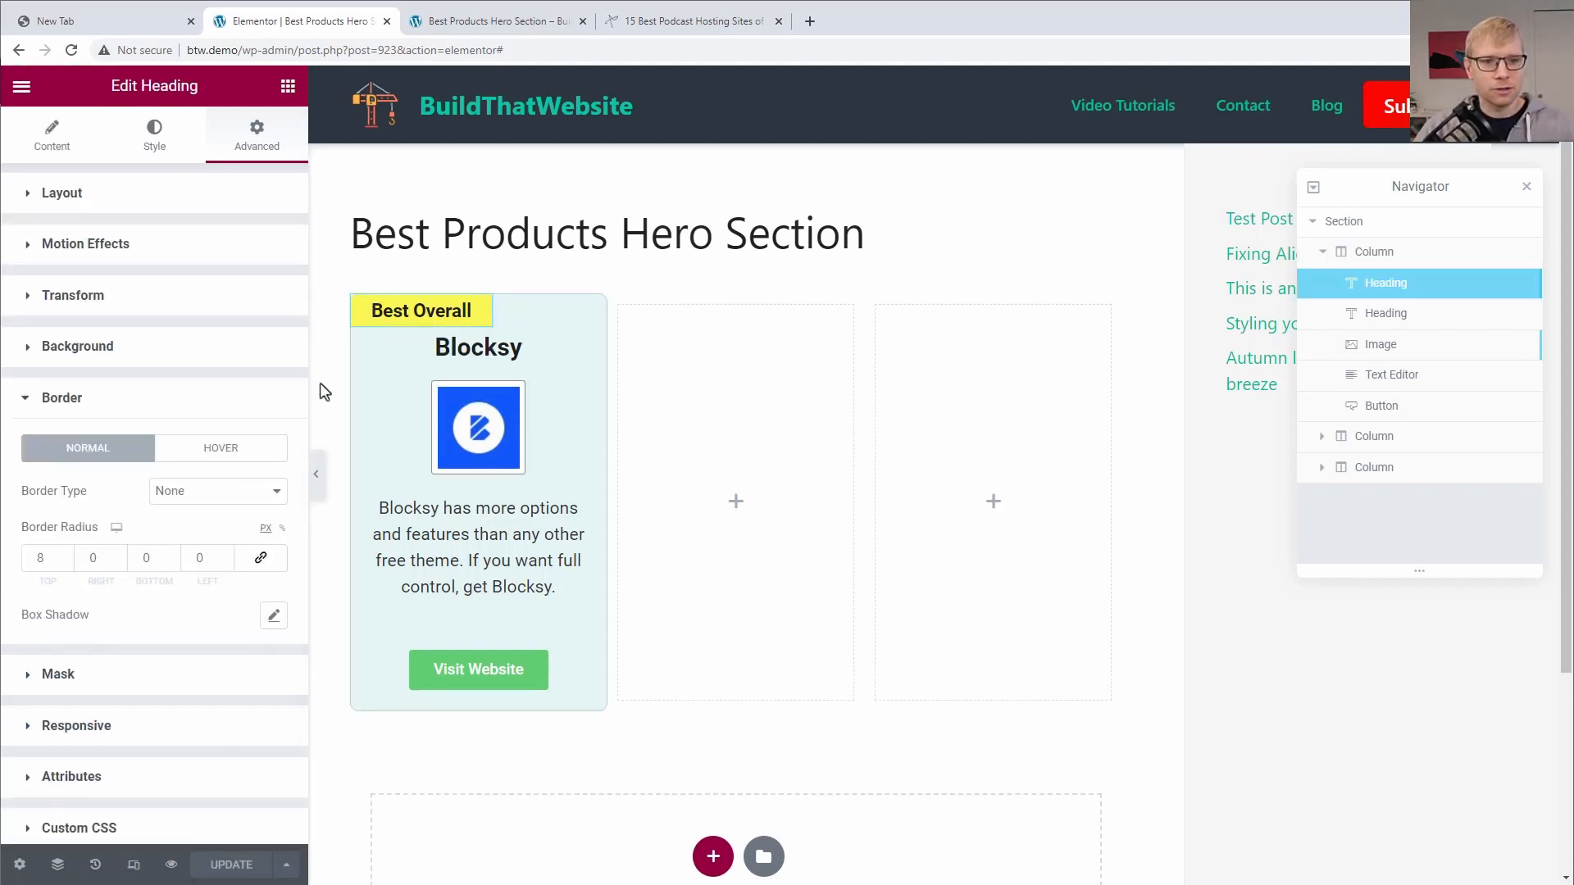
click(32, 204)
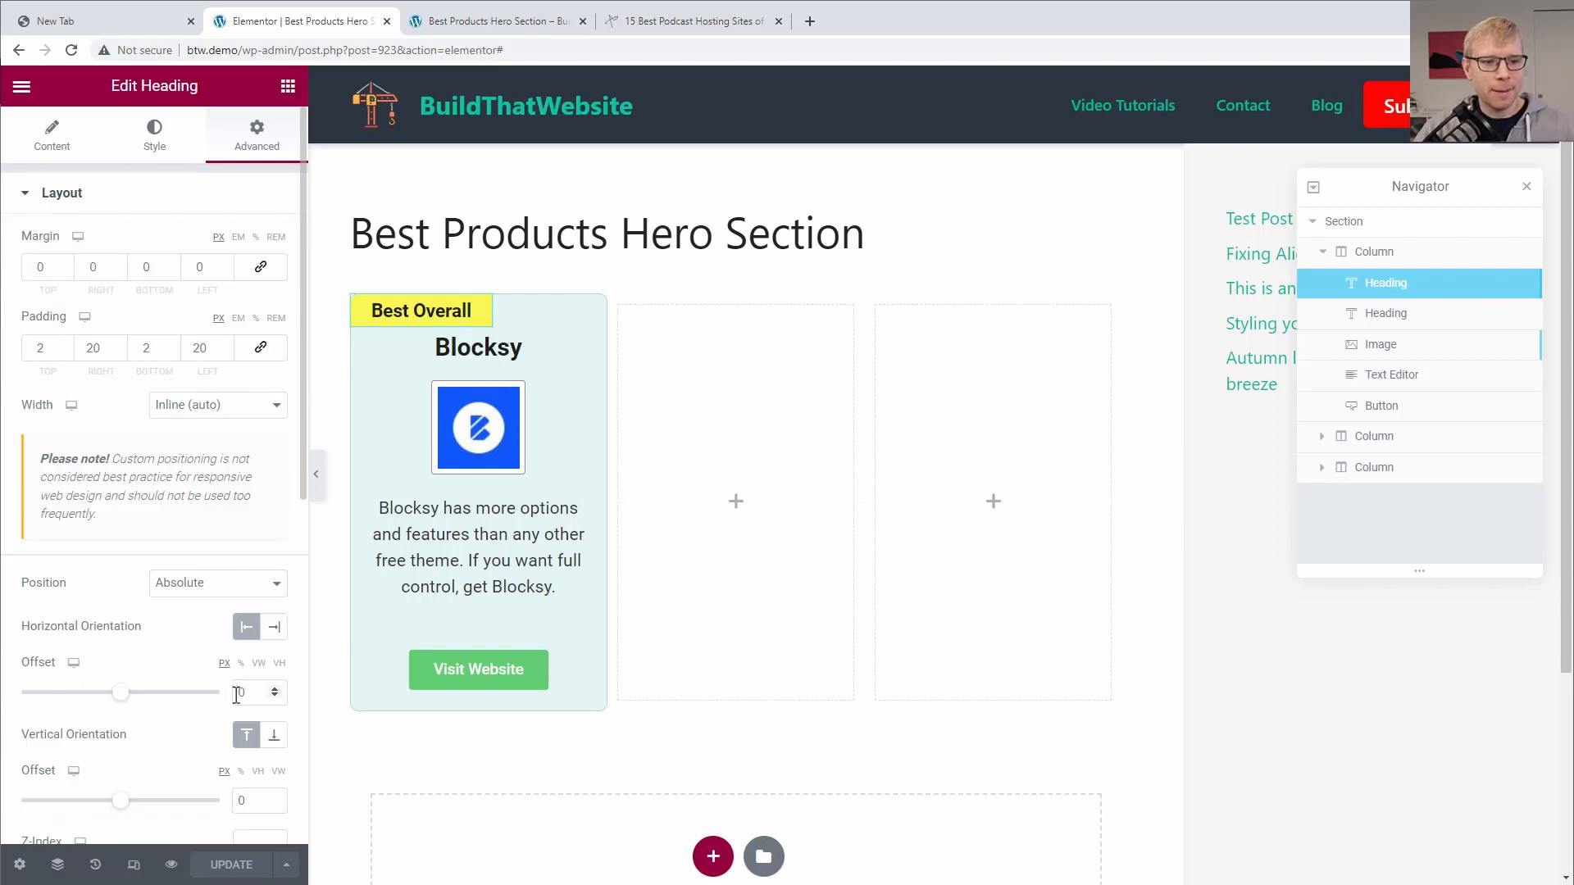
click(274, 696)
click(274, 697)
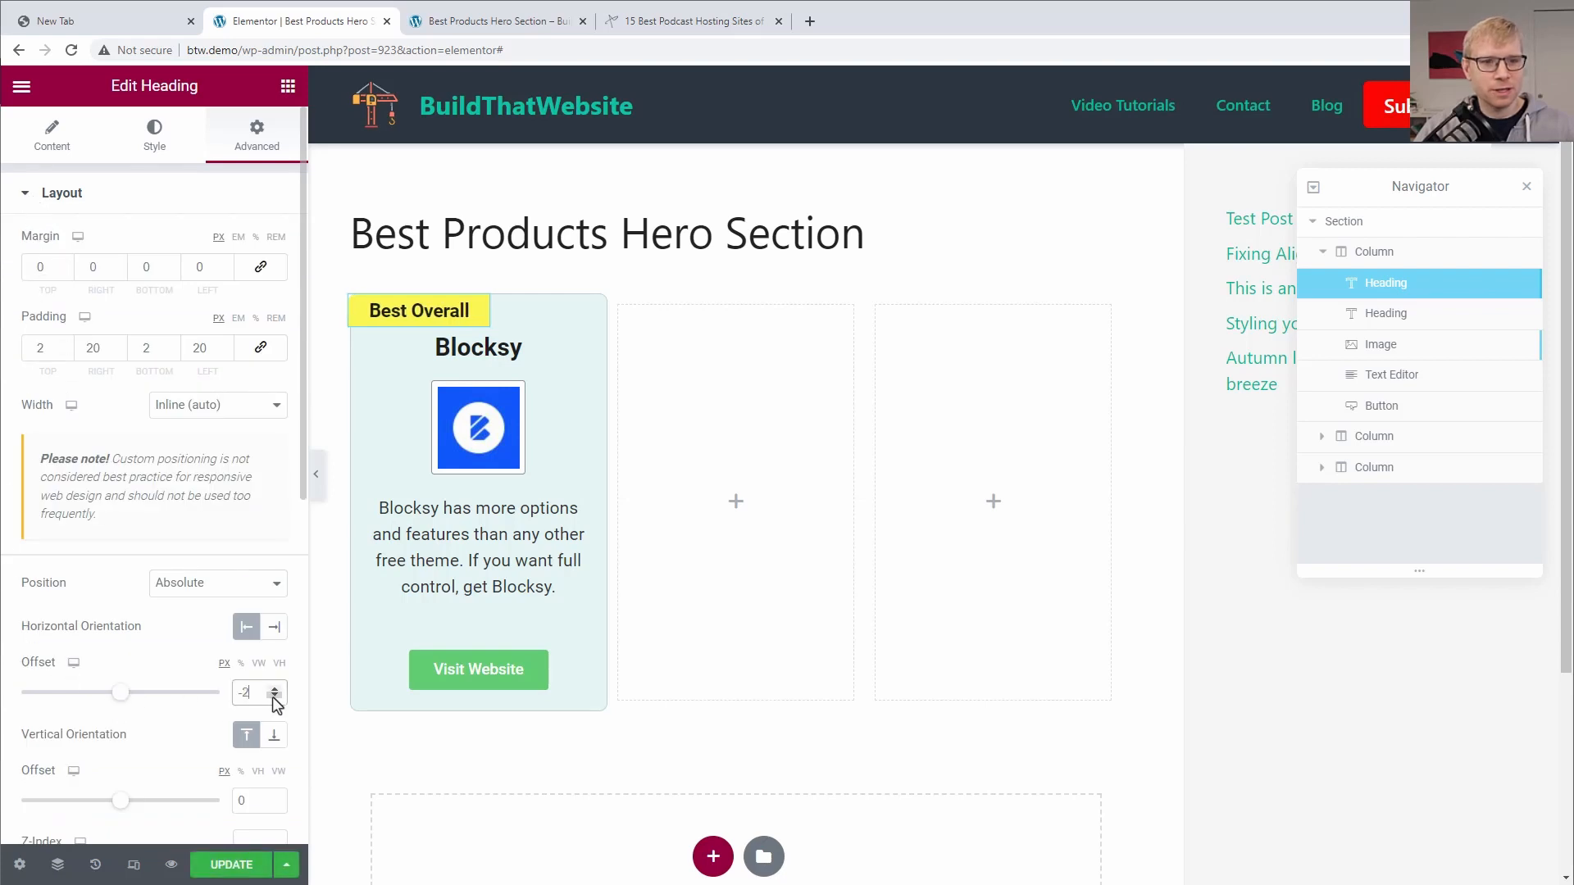
click(274, 697)
click(274, 697)
click(273, 697)
click(274, 696)
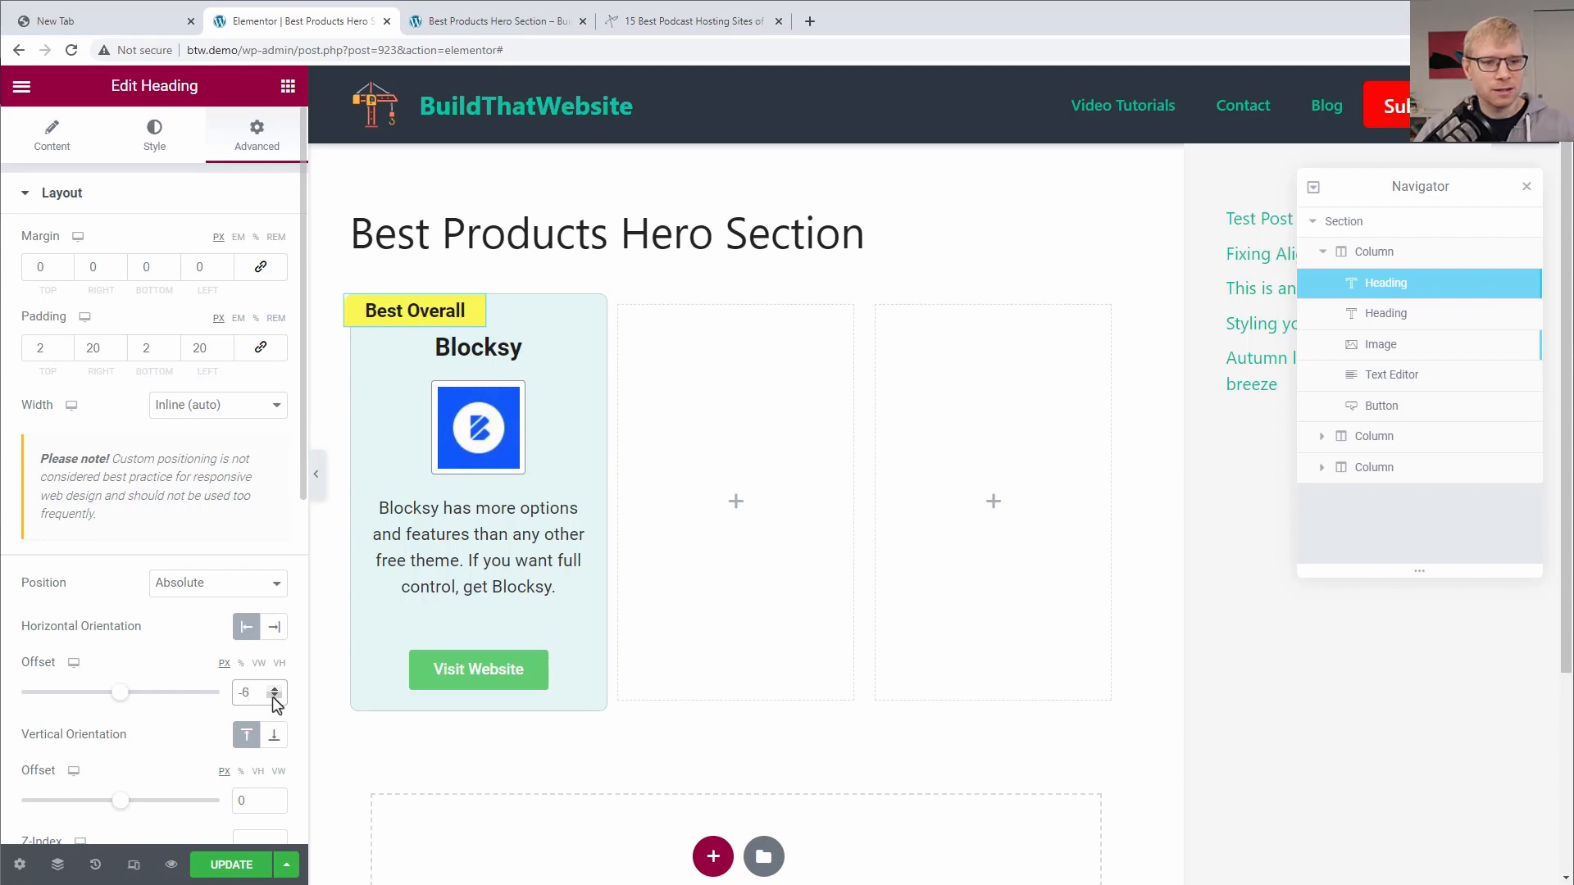
Set the "Best Overall" heading's vertical offset to -8 px and deselect the heading.
click(273, 805)
click(274, 805)
click(273, 805)
click(274, 805)
click(274, 805)
click(274, 805)
click(274, 805)
click(274, 797)
click(274, 806)
click(274, 805)
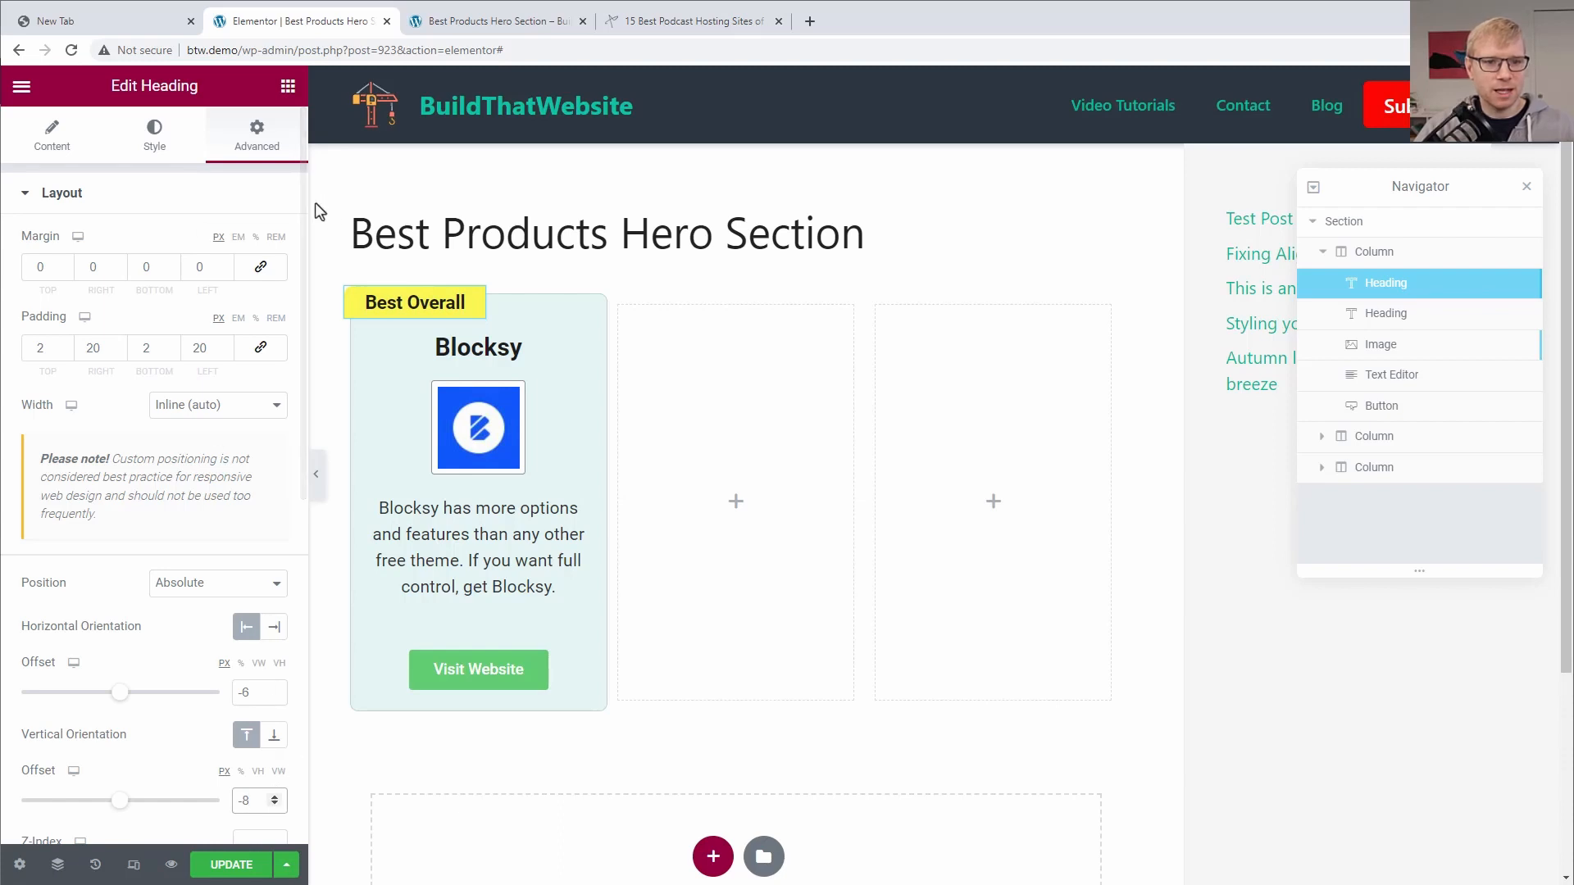
click(332, 257)
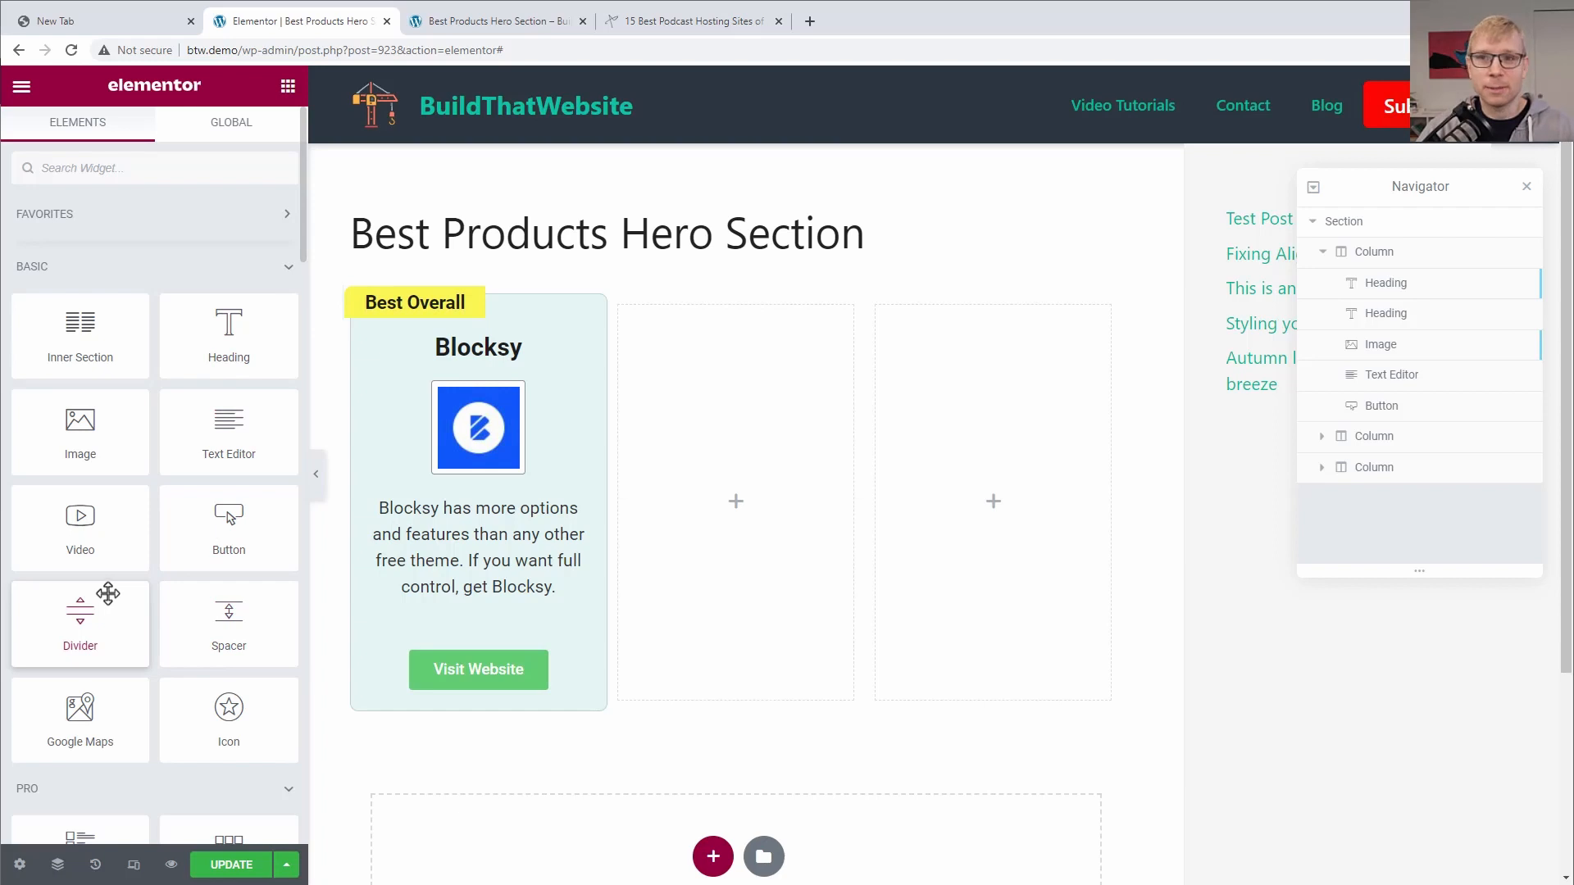
Add a Spacer widget below the first card's "Visit Website" button and set its space to 0 px.
click(112, 168)
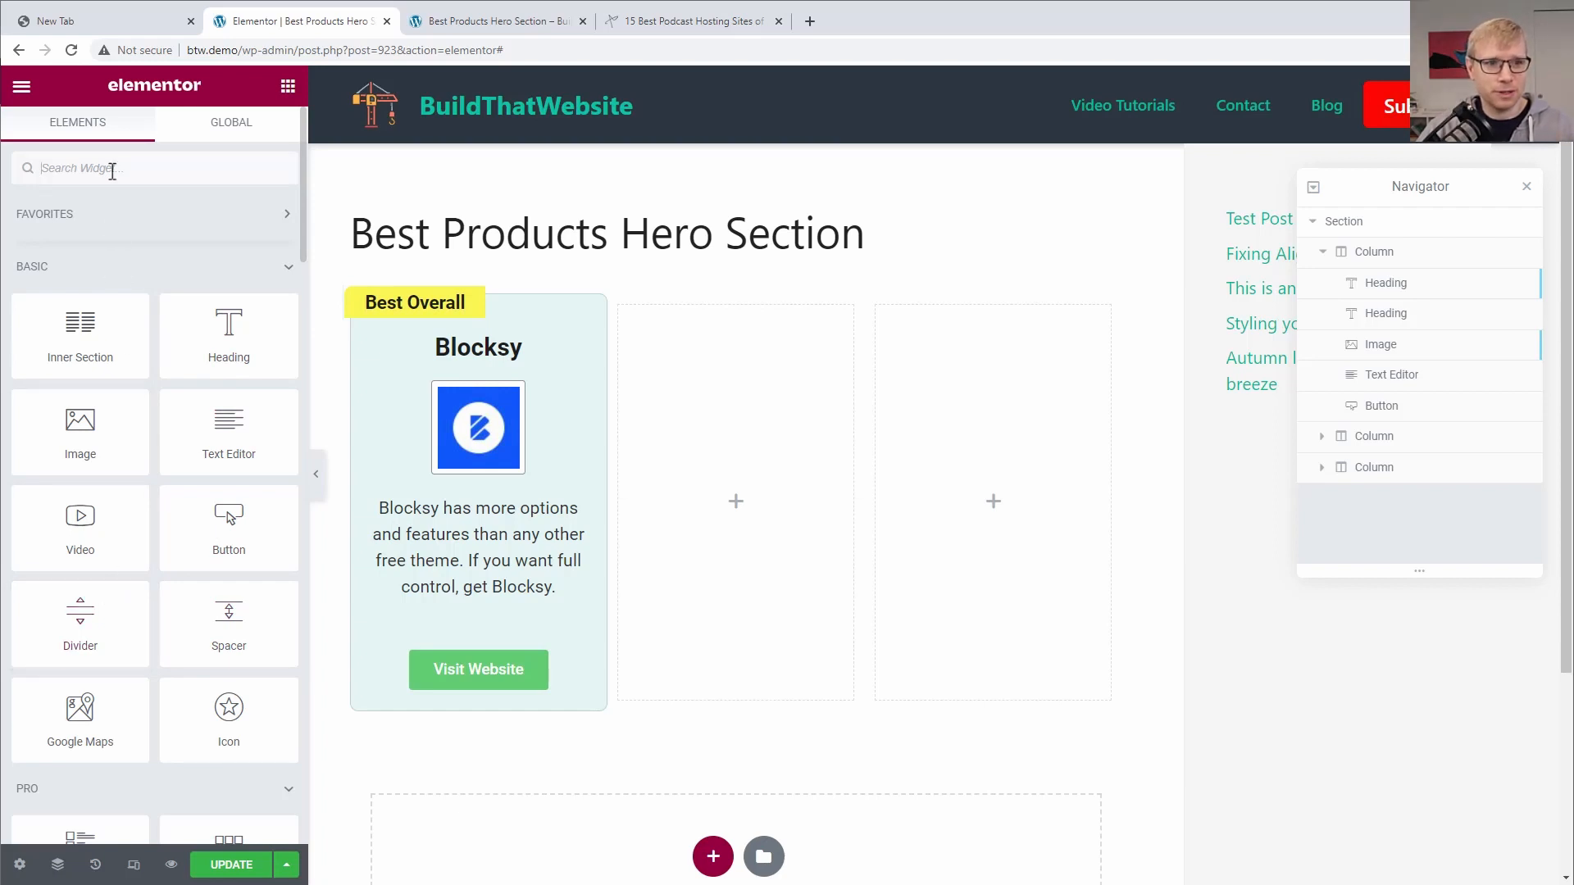
text(spac)
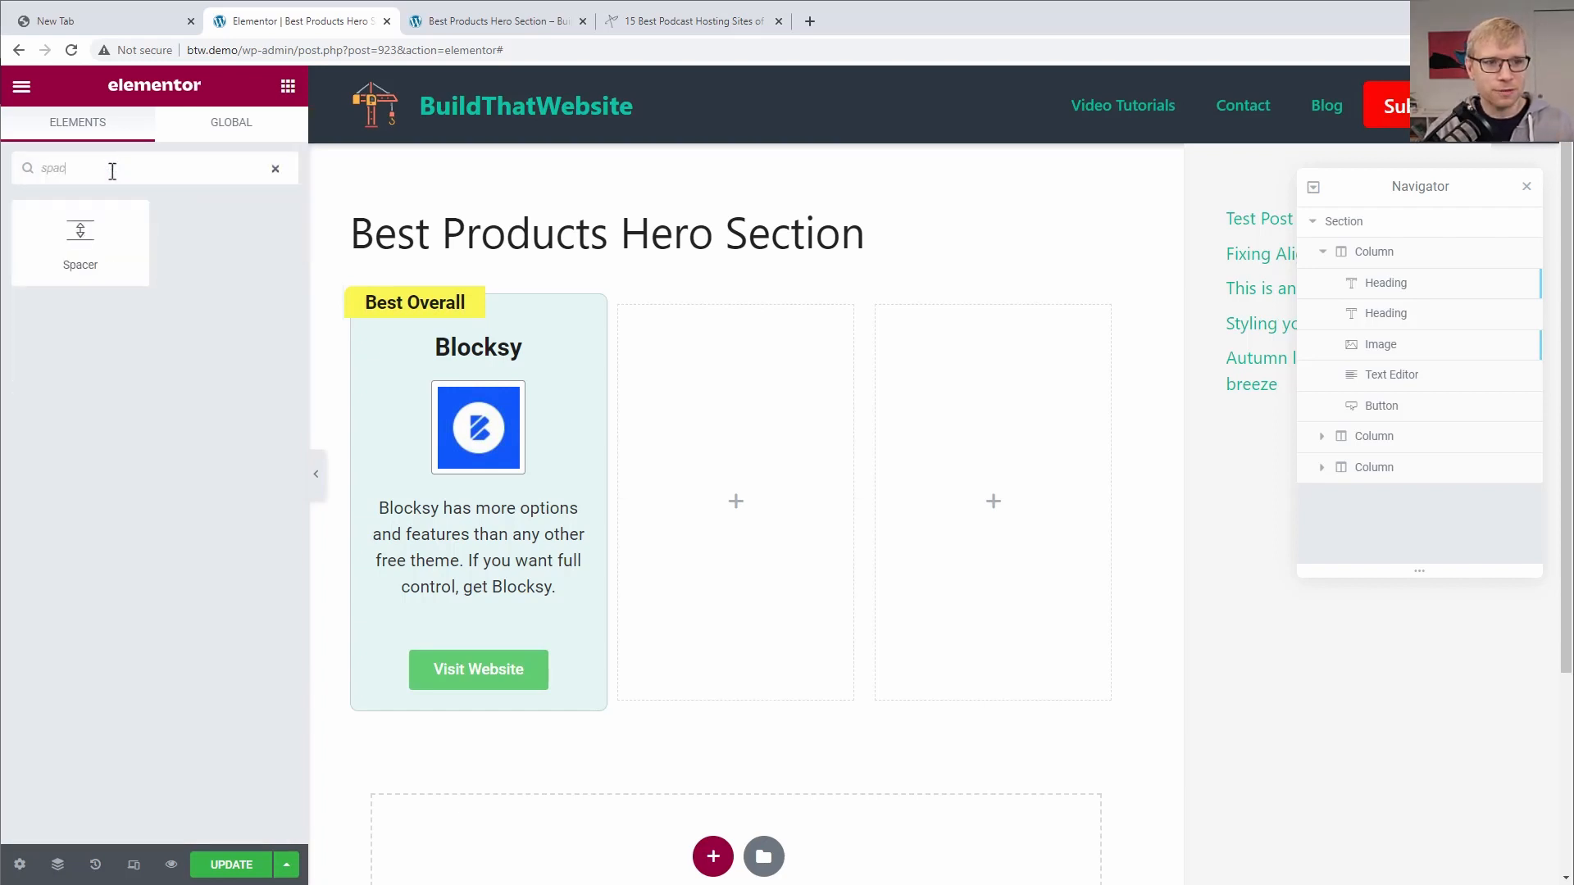
drag(79, 234, 473, 708)
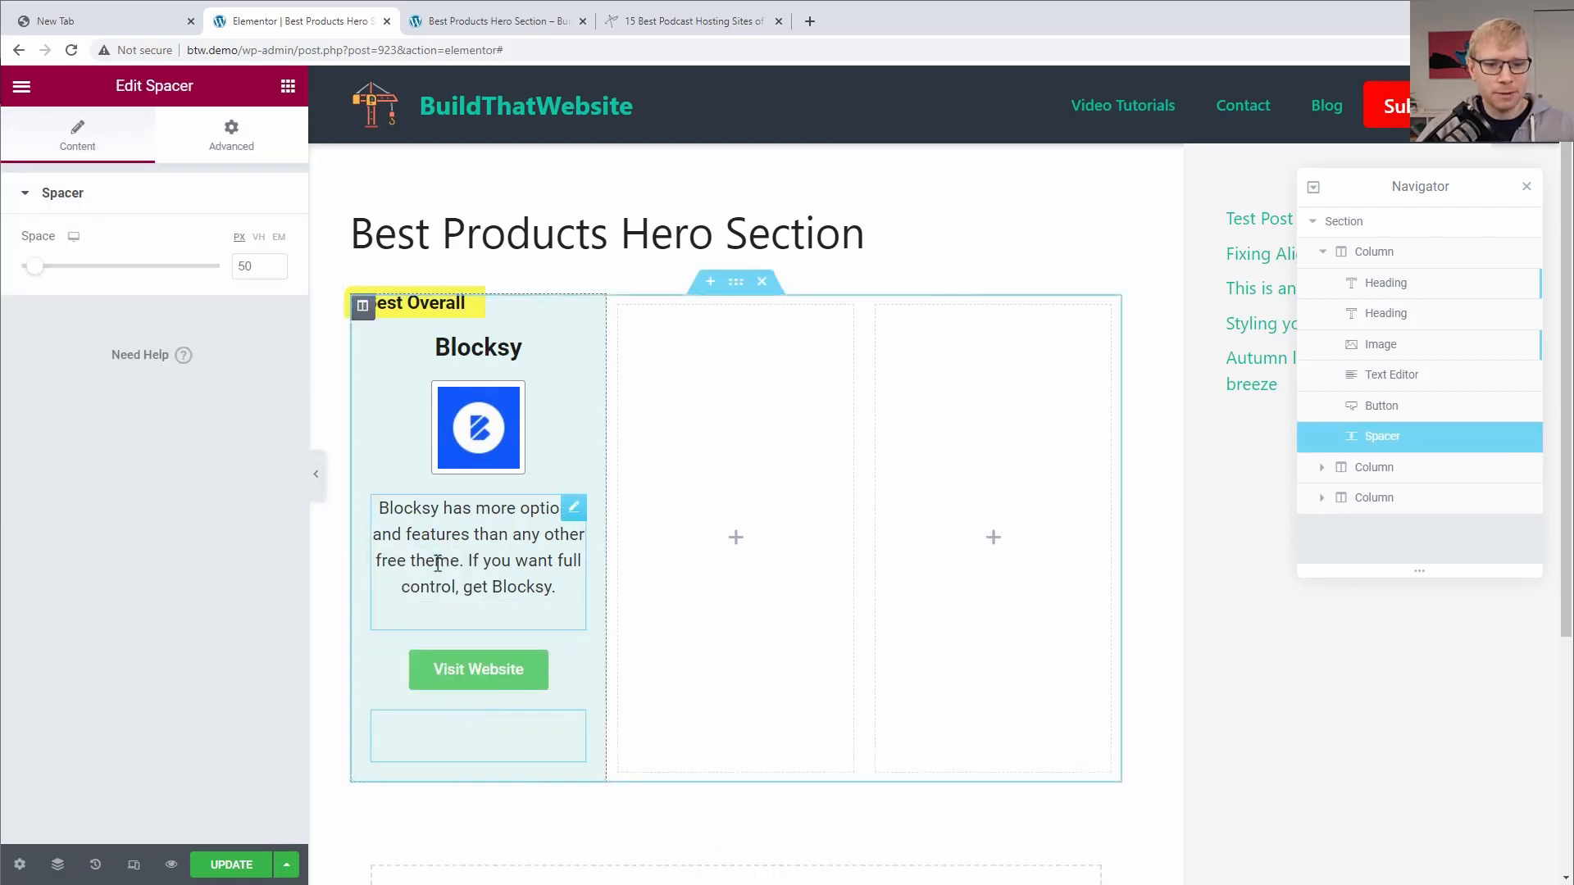
double_click(238, 269)
text(0)
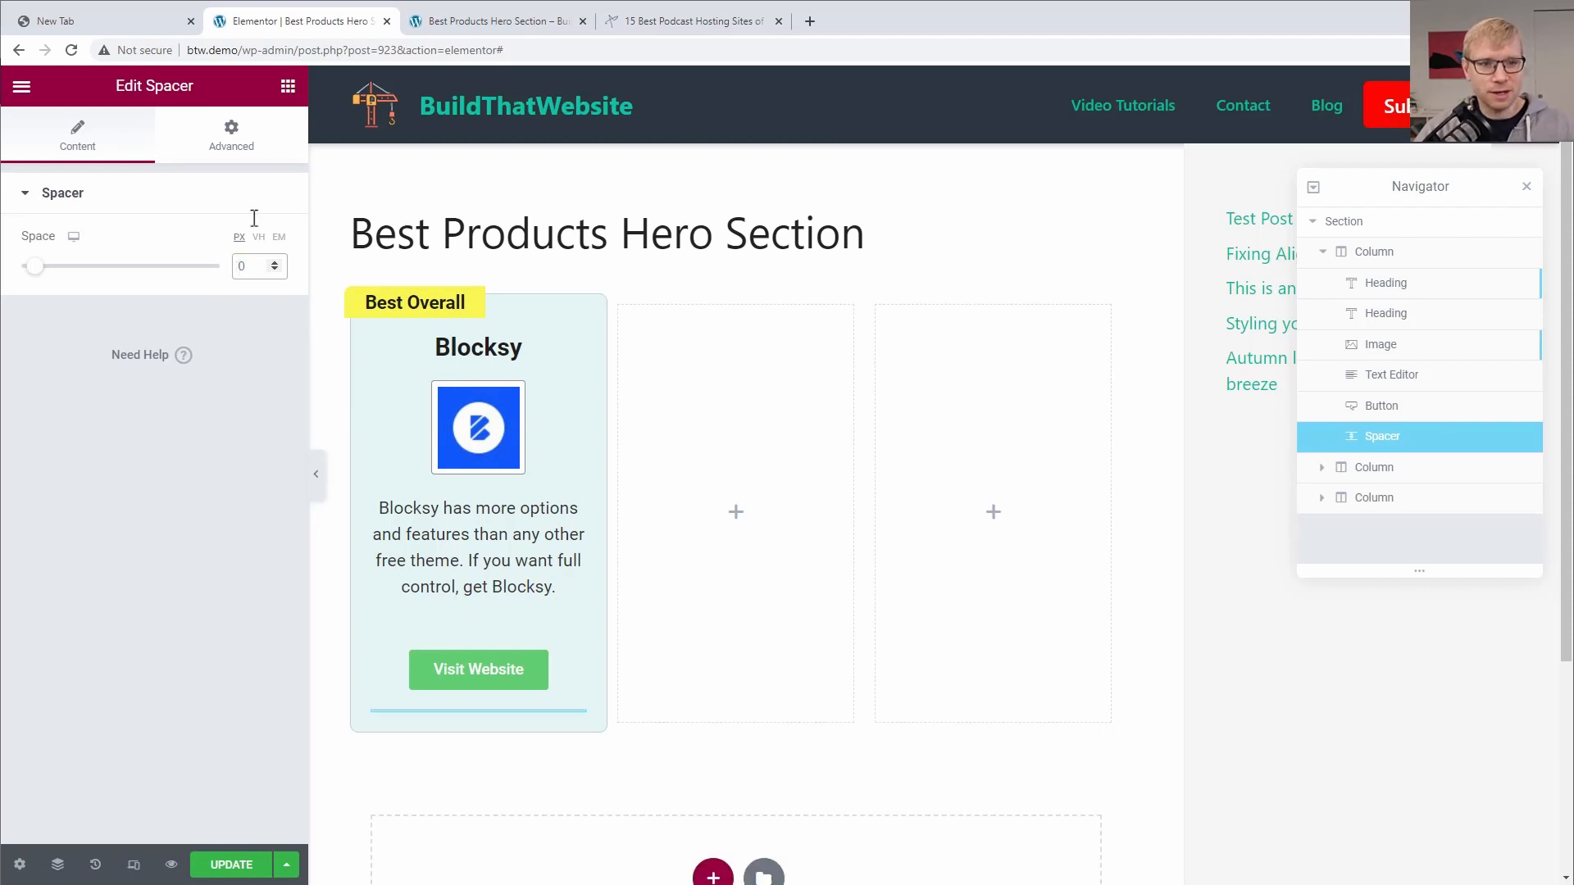
Set the spacer's padding to 4 px on all sides.
click(232, 148)
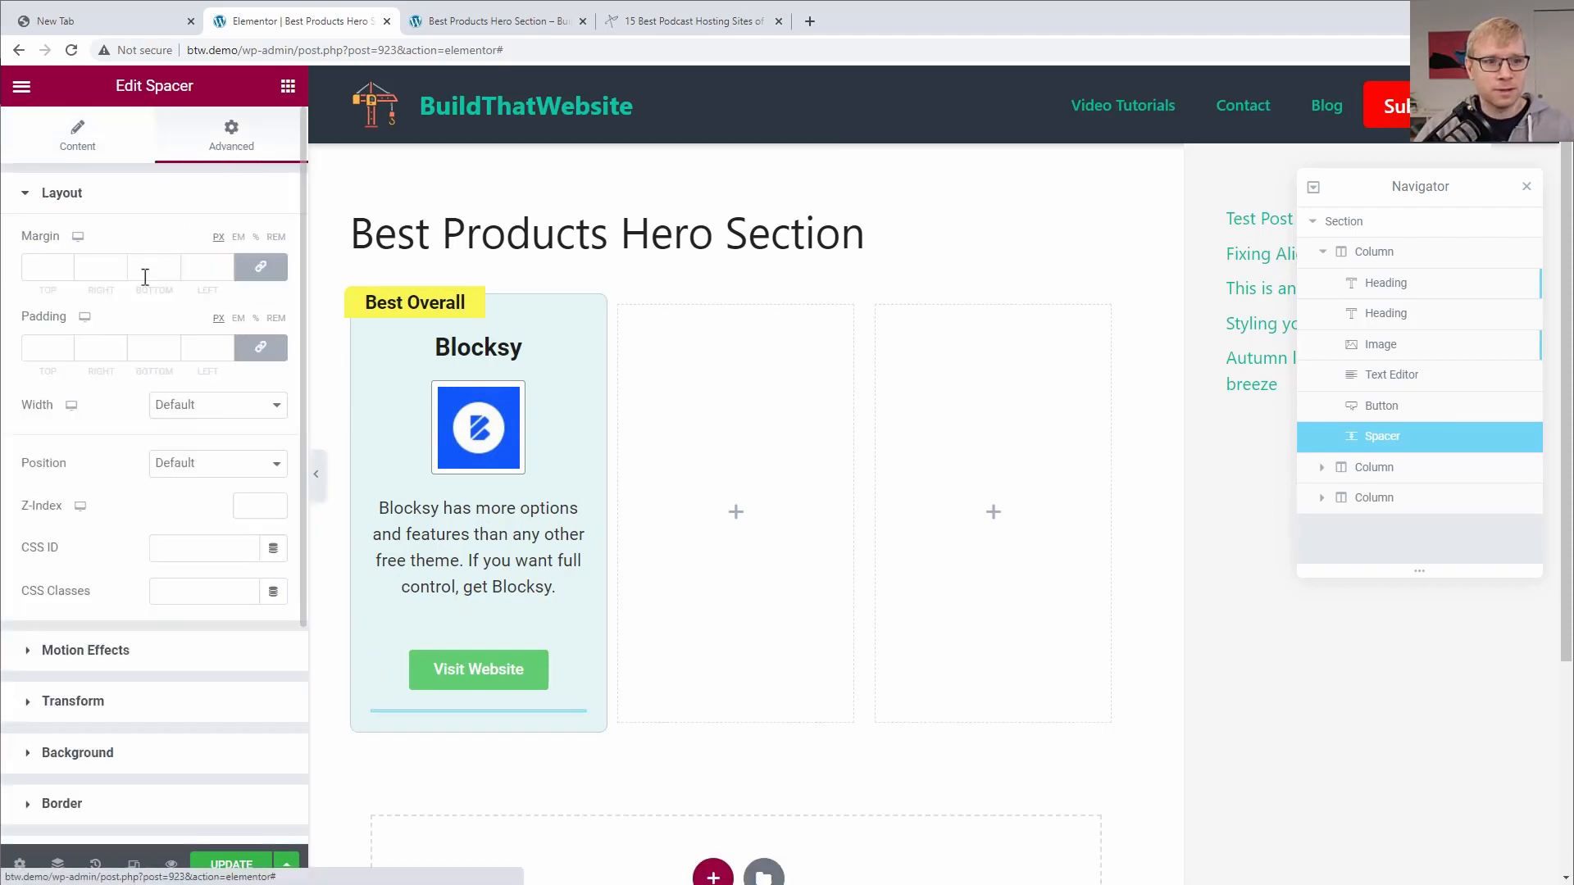
click(50, 351)
text(4)
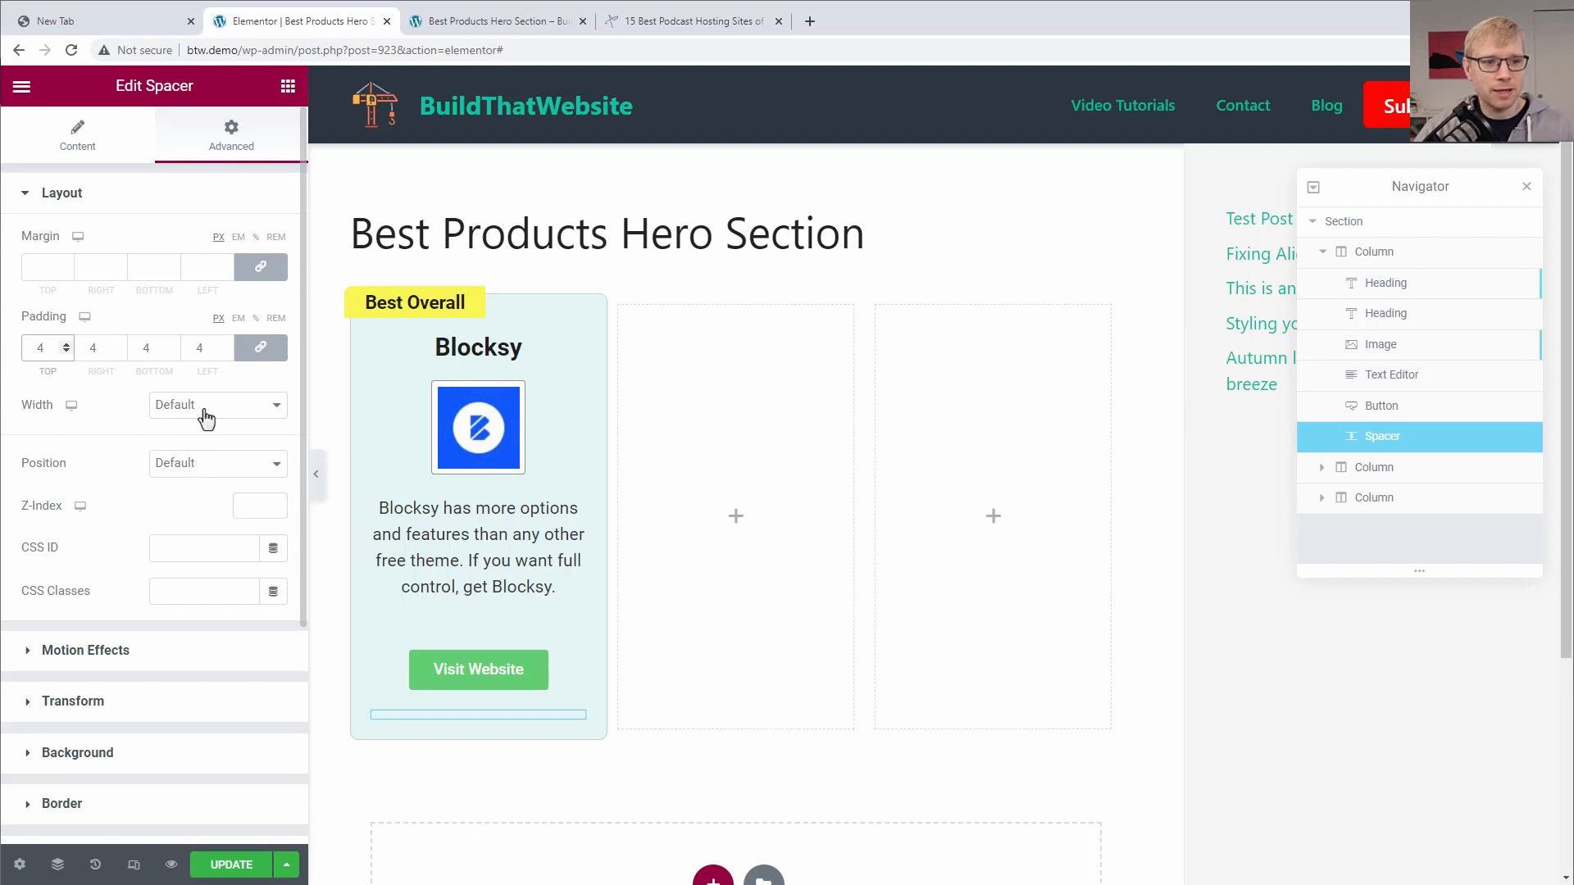
Give the spacer a classic background in black #000000.
click(35, 753)
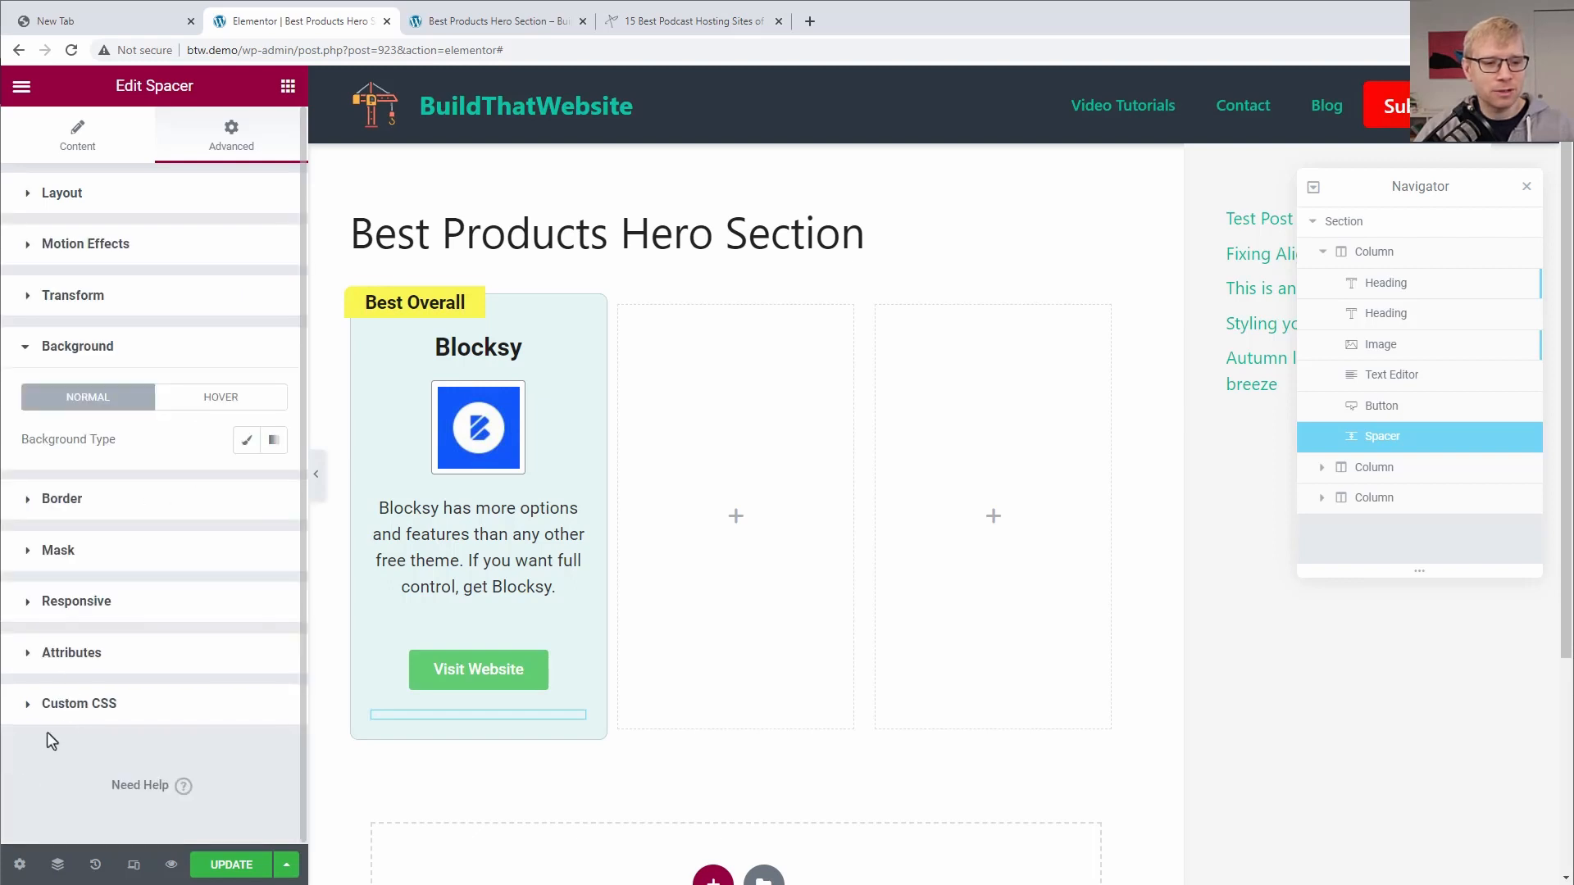
click(246, 440)
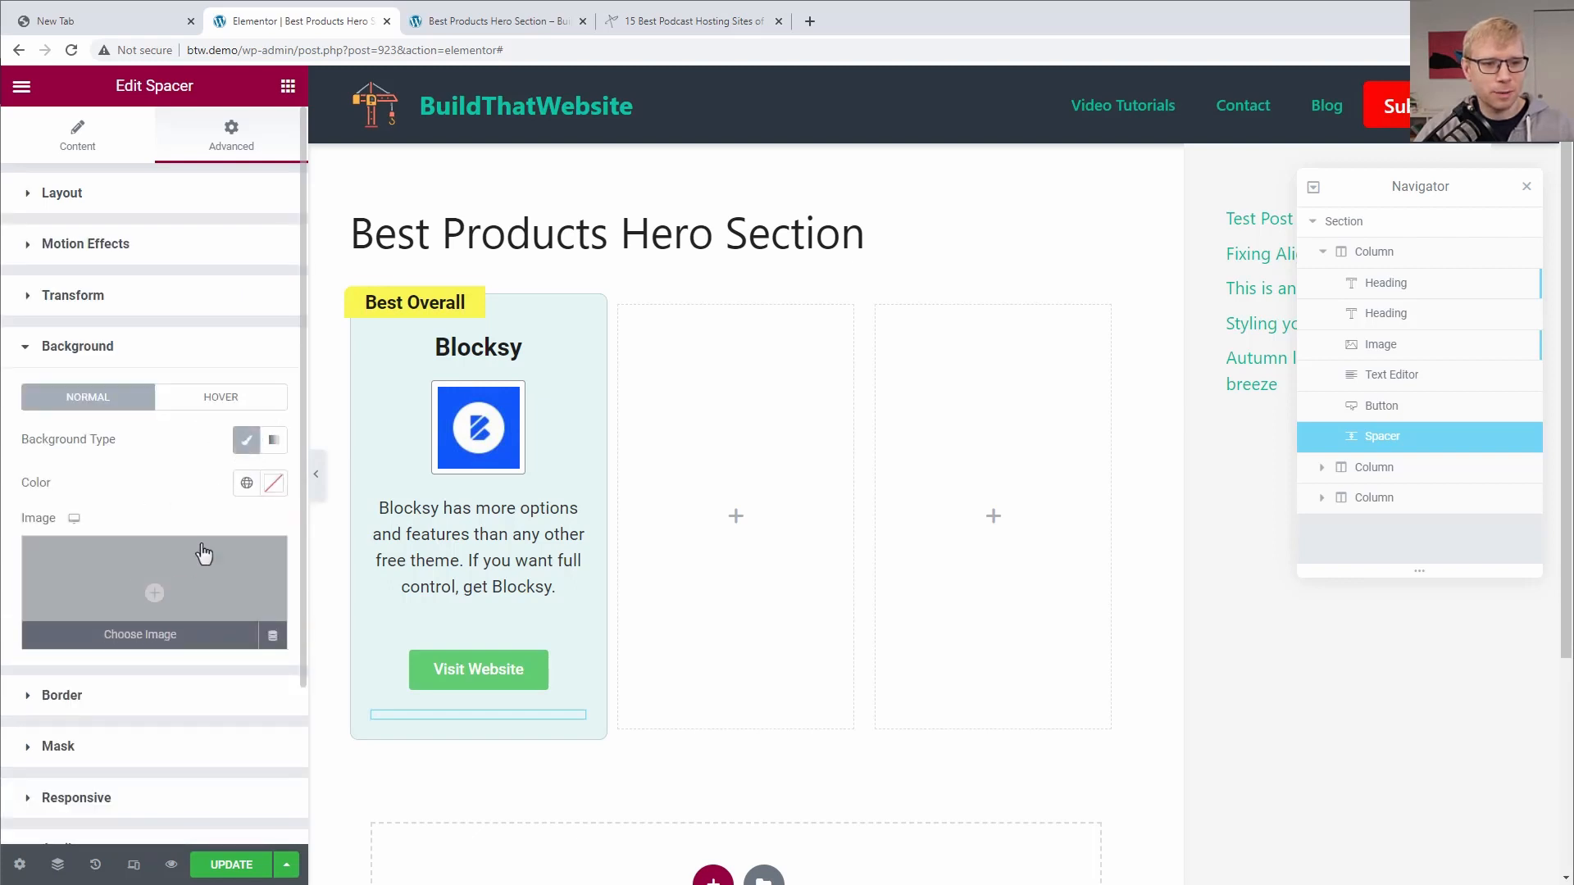
click(274, 483)
drag(49, 713, 11, 750)
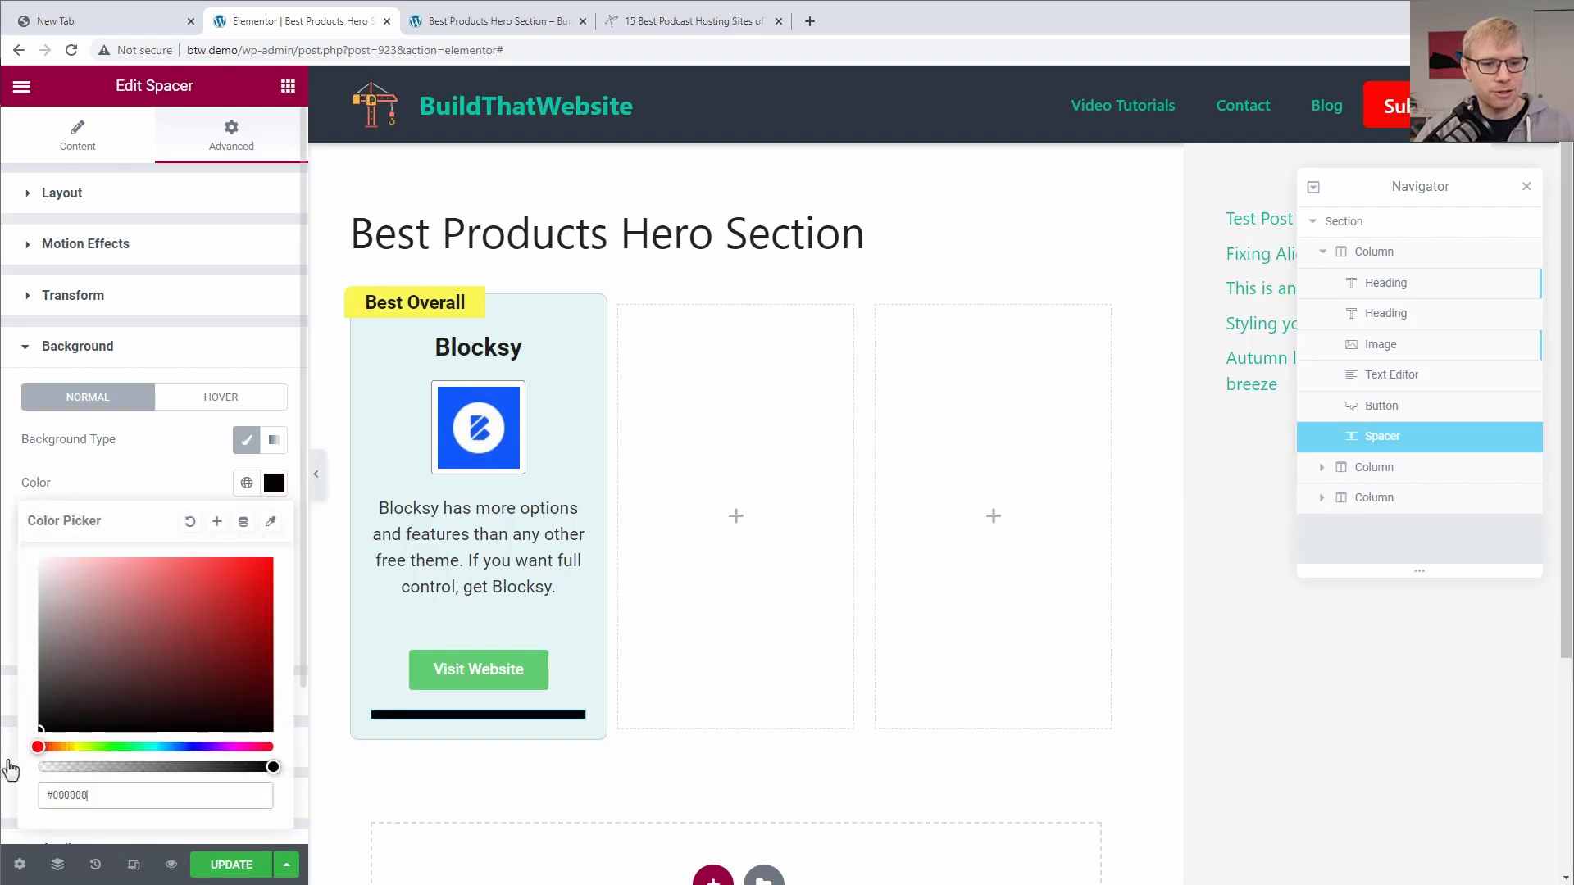
click(18, 464)
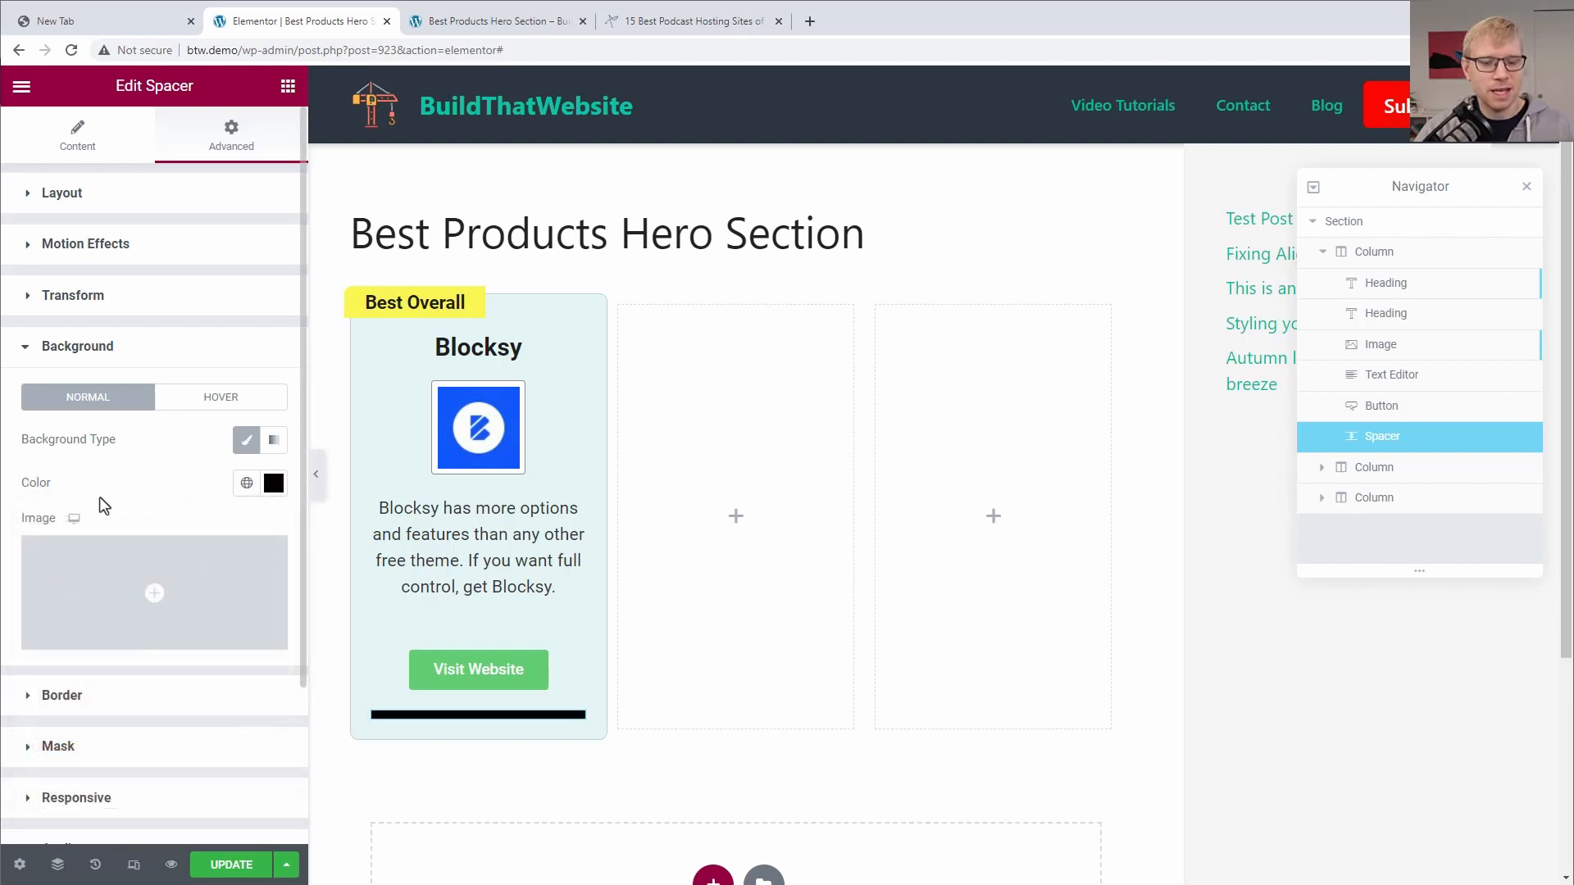
Set the spacer's width to Inline (auto).
click(29, 196)
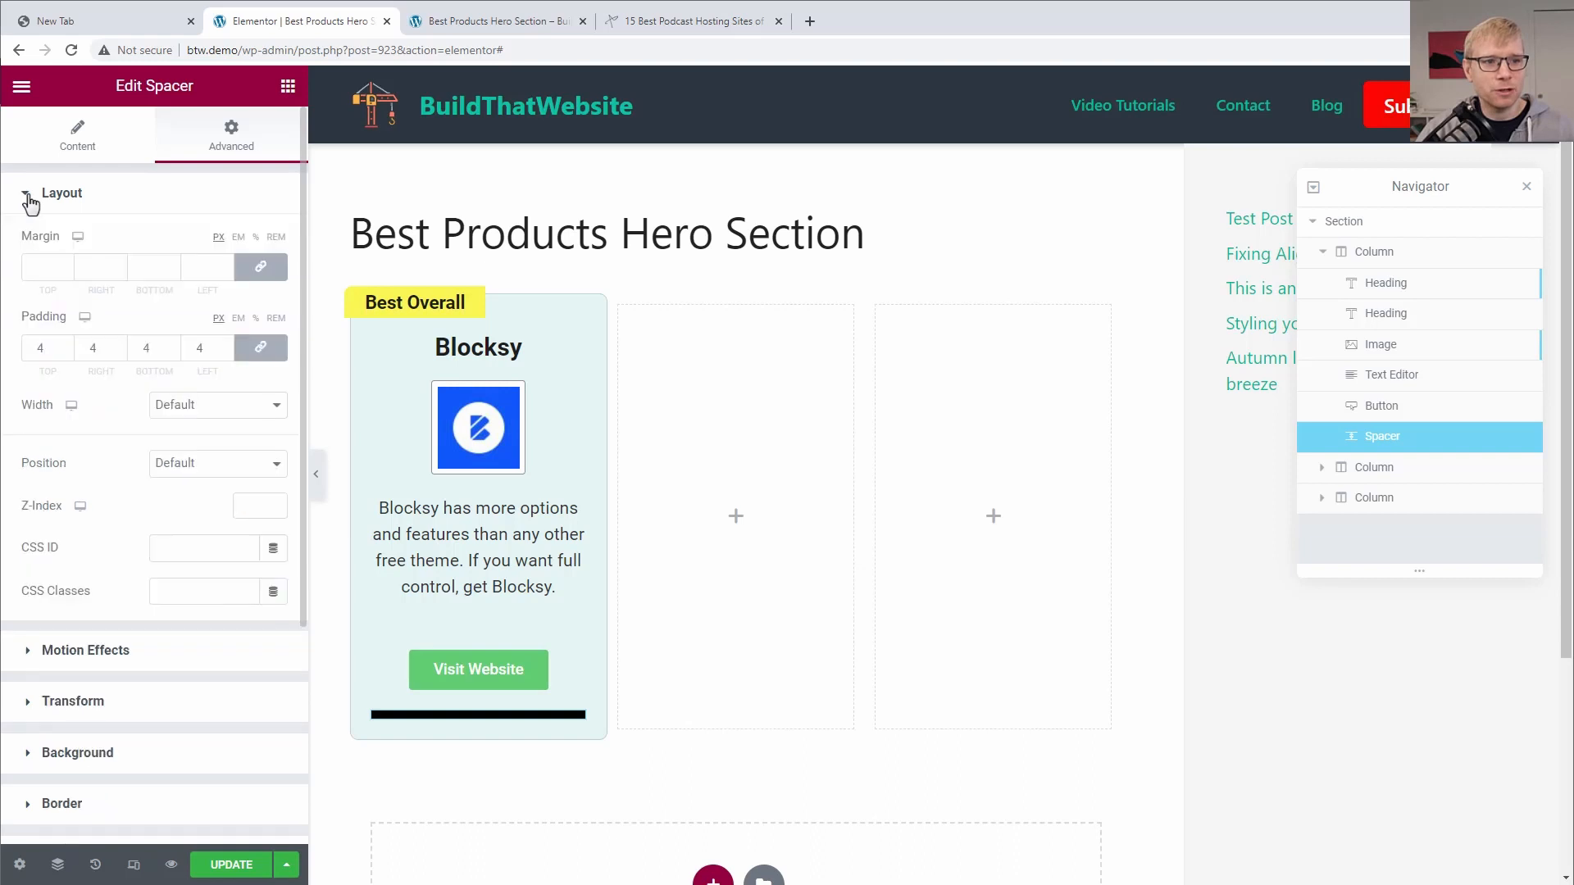
click(192, 407)
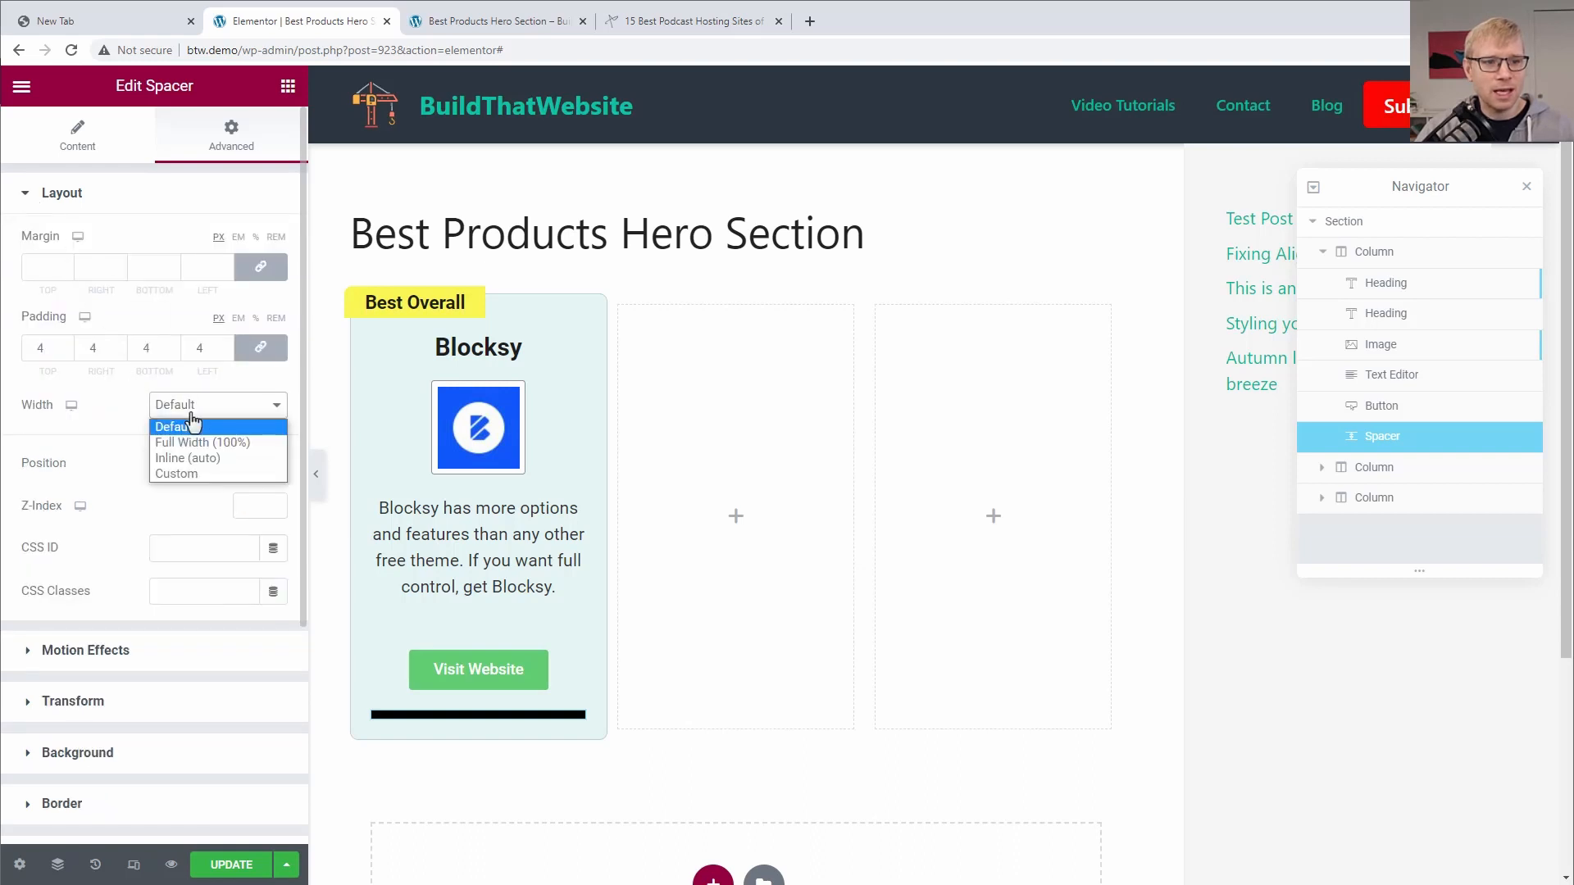
click(178, 463)
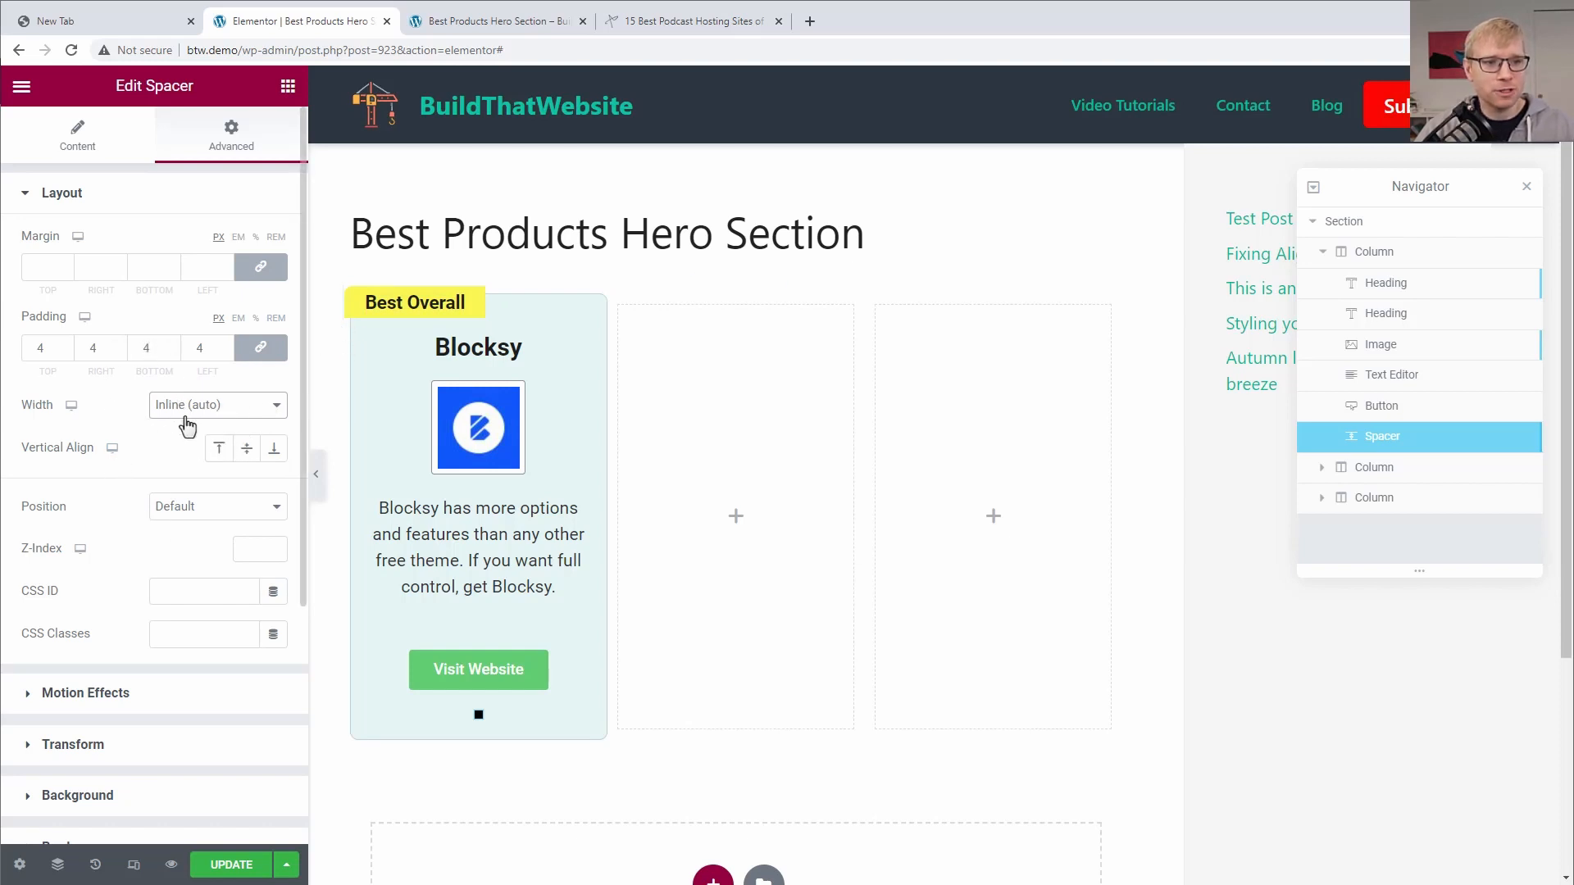
Set the spacer's position to Absolute with a horizontal offset of -3 px and a vertical offset of 22 px.
click(210, 508)
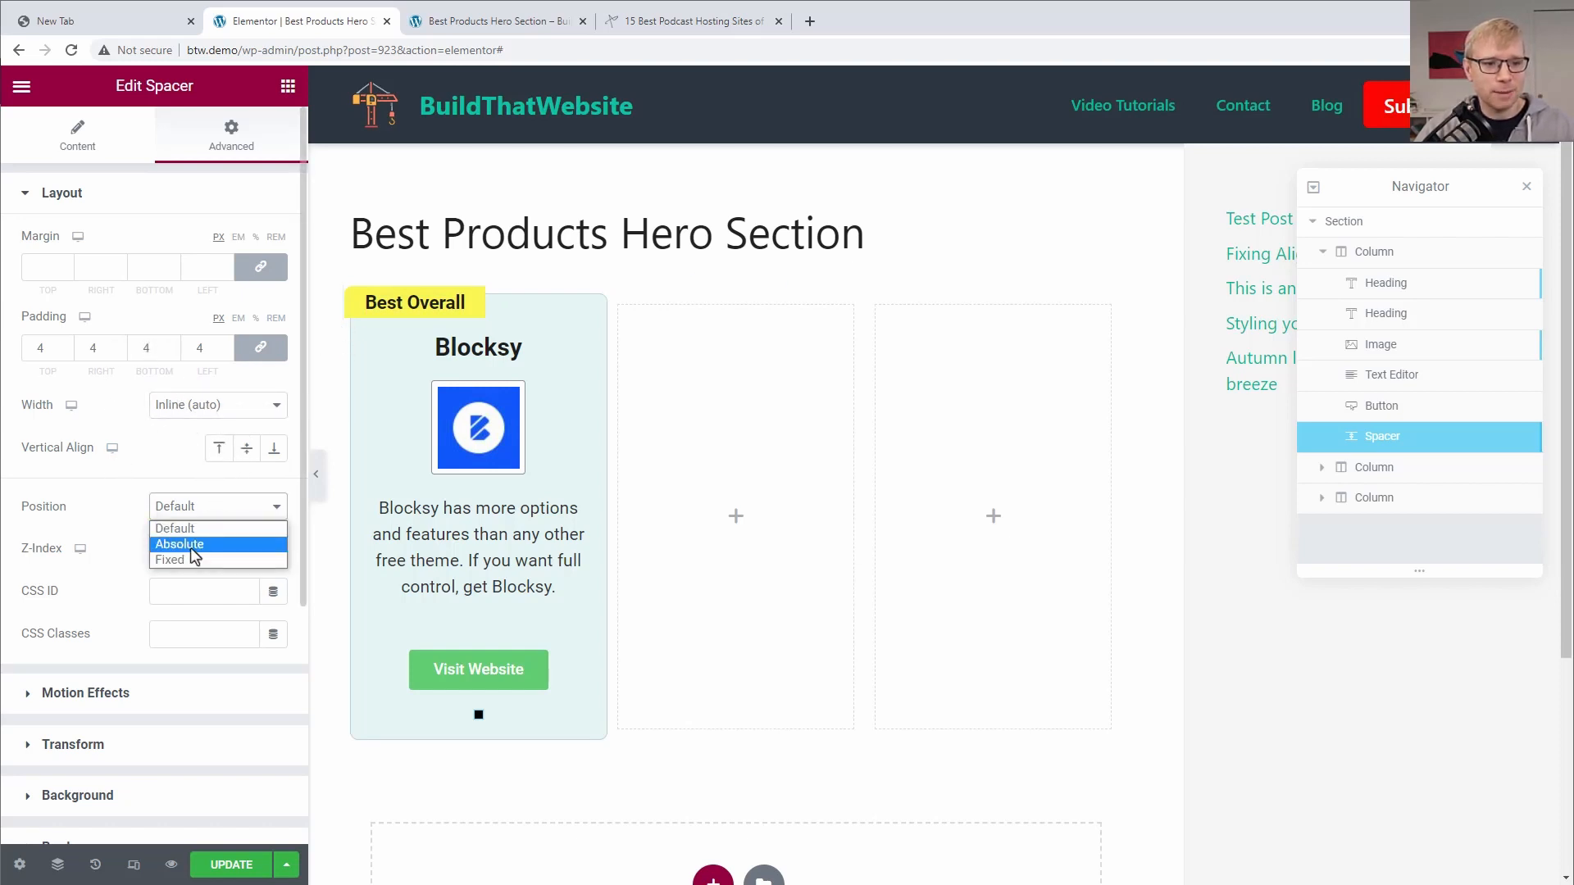
click(191, 545)
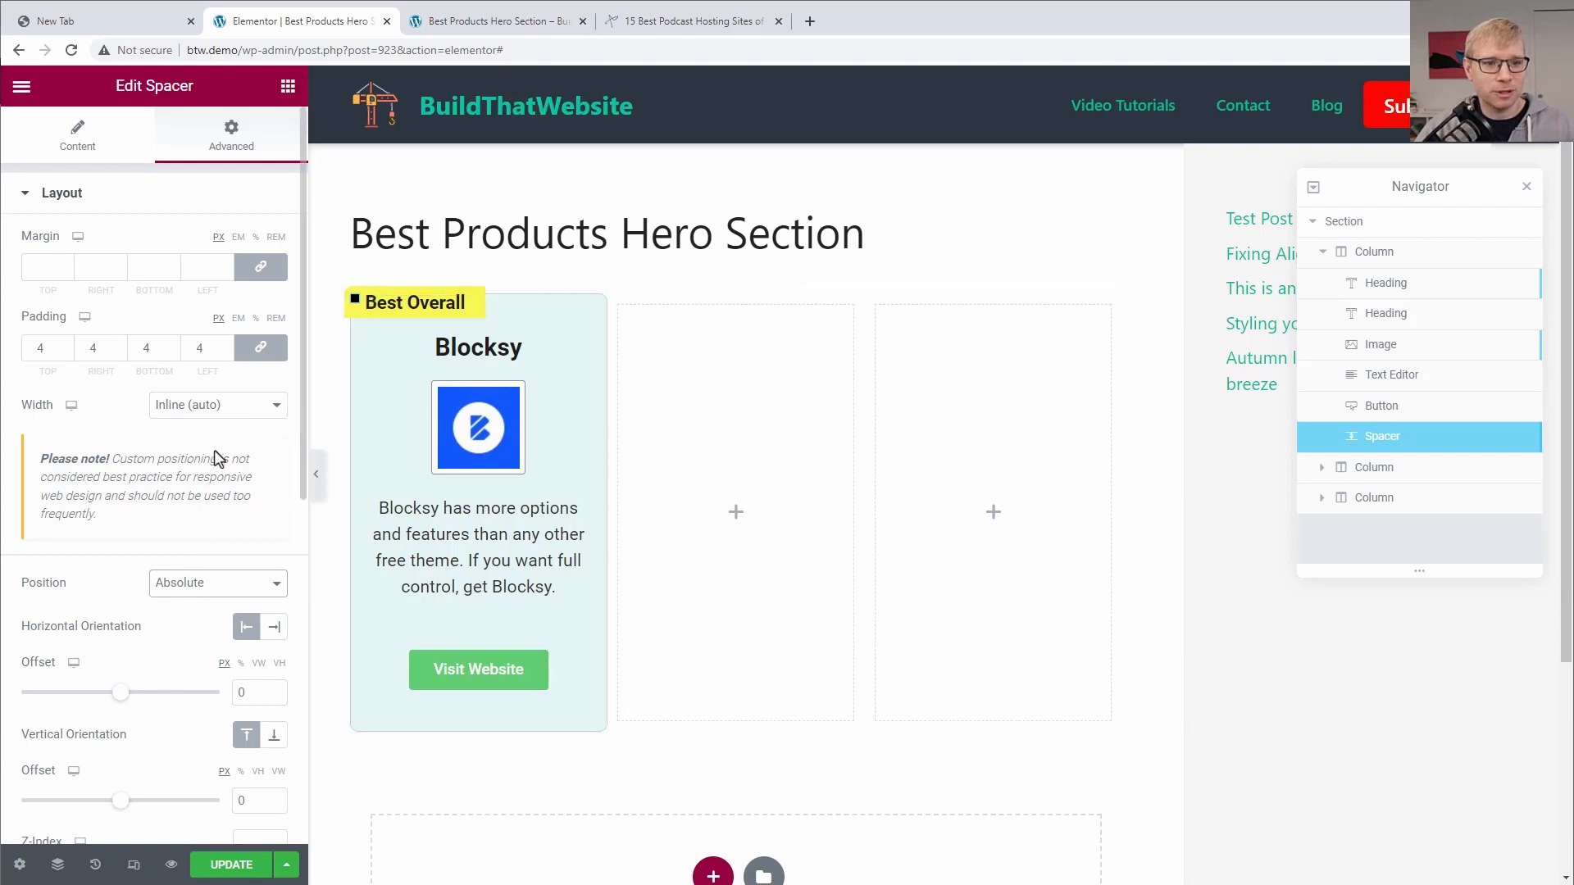
click(272, 698)
click(272, 699)
click(272, 699)
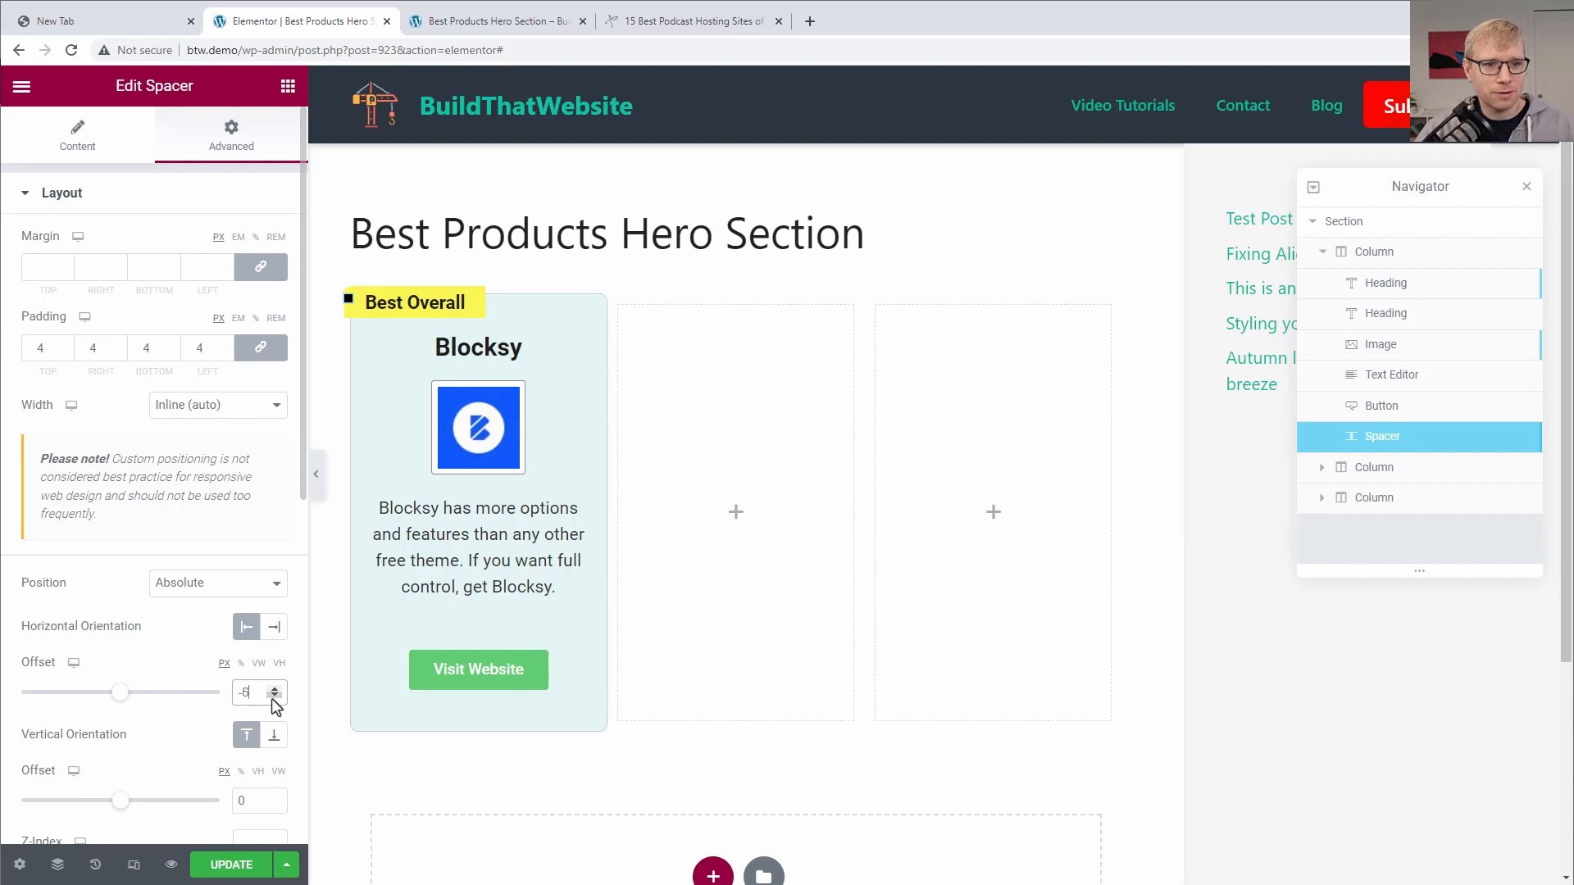
click(272, 805)
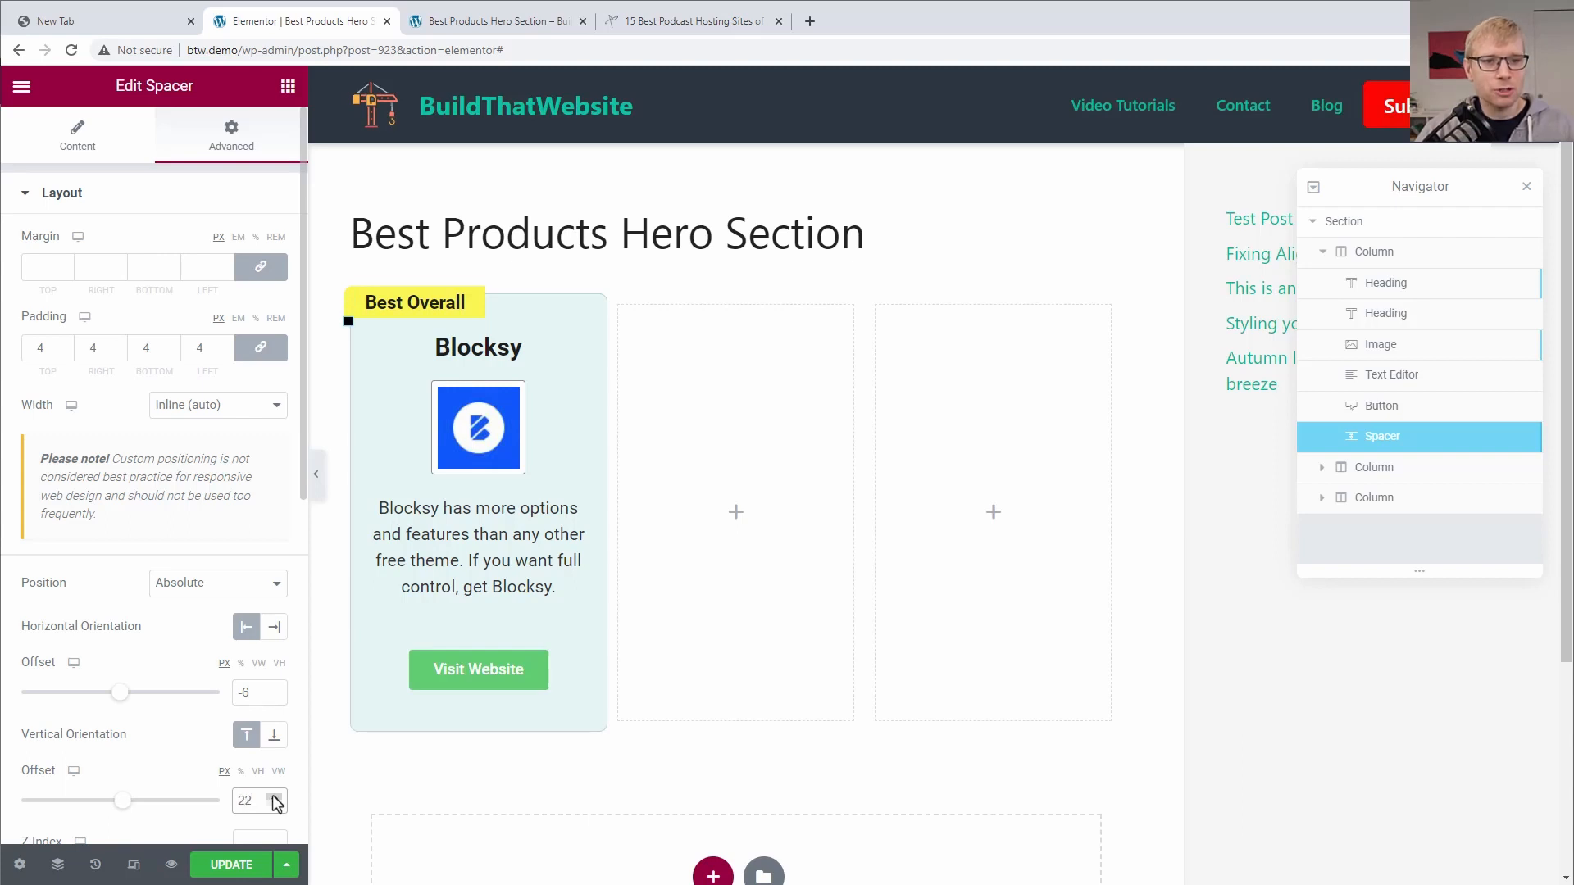
click(274, 697)
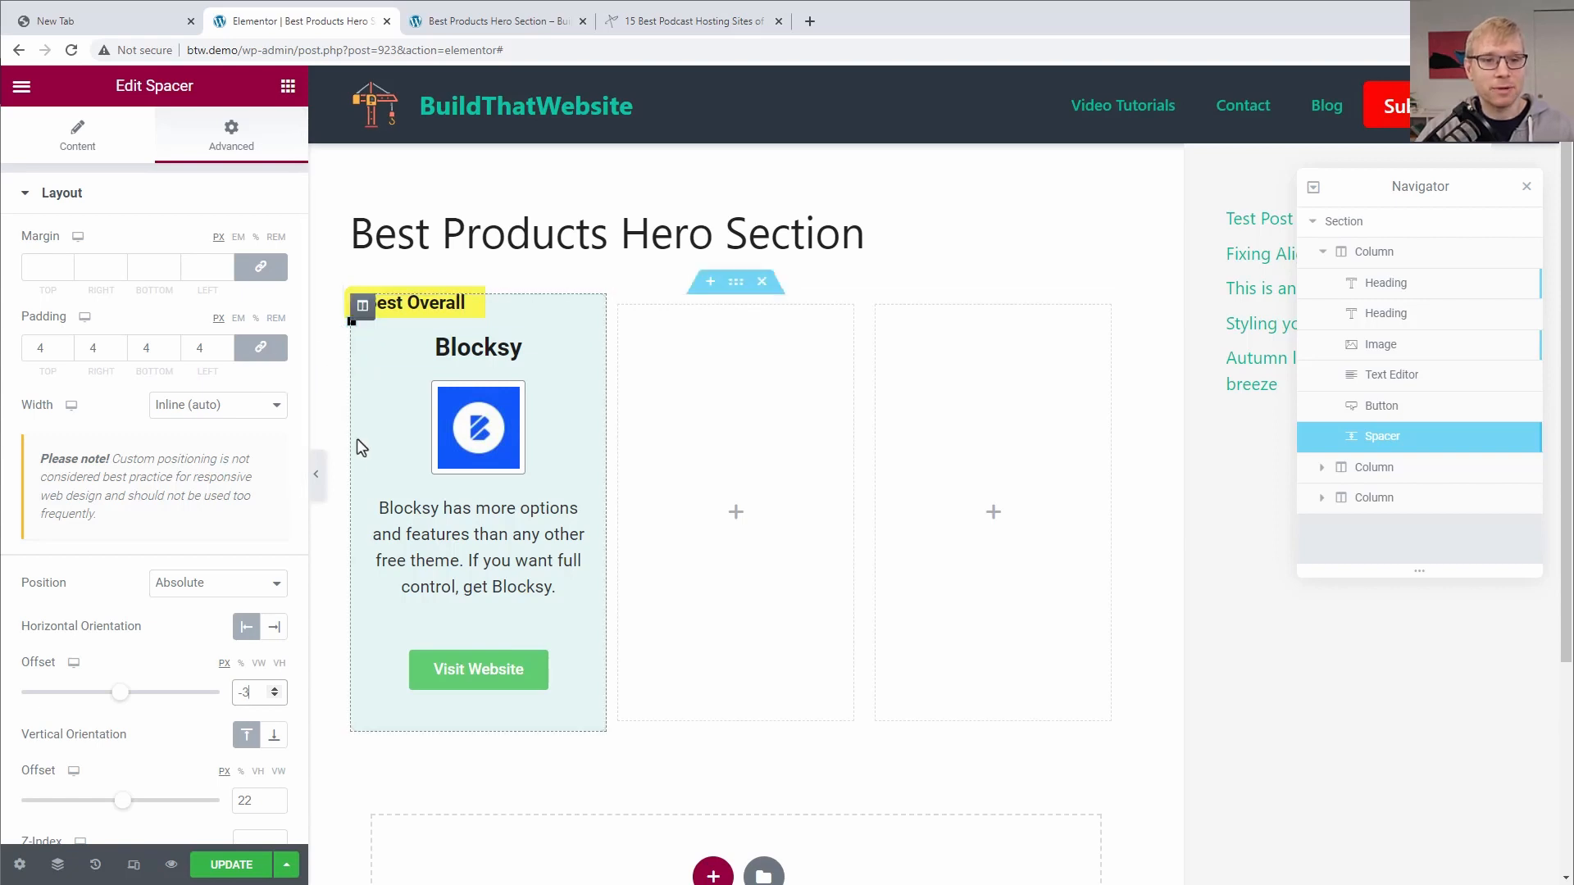
Set the first card column's Z-Index to 1.
click(363, 310)
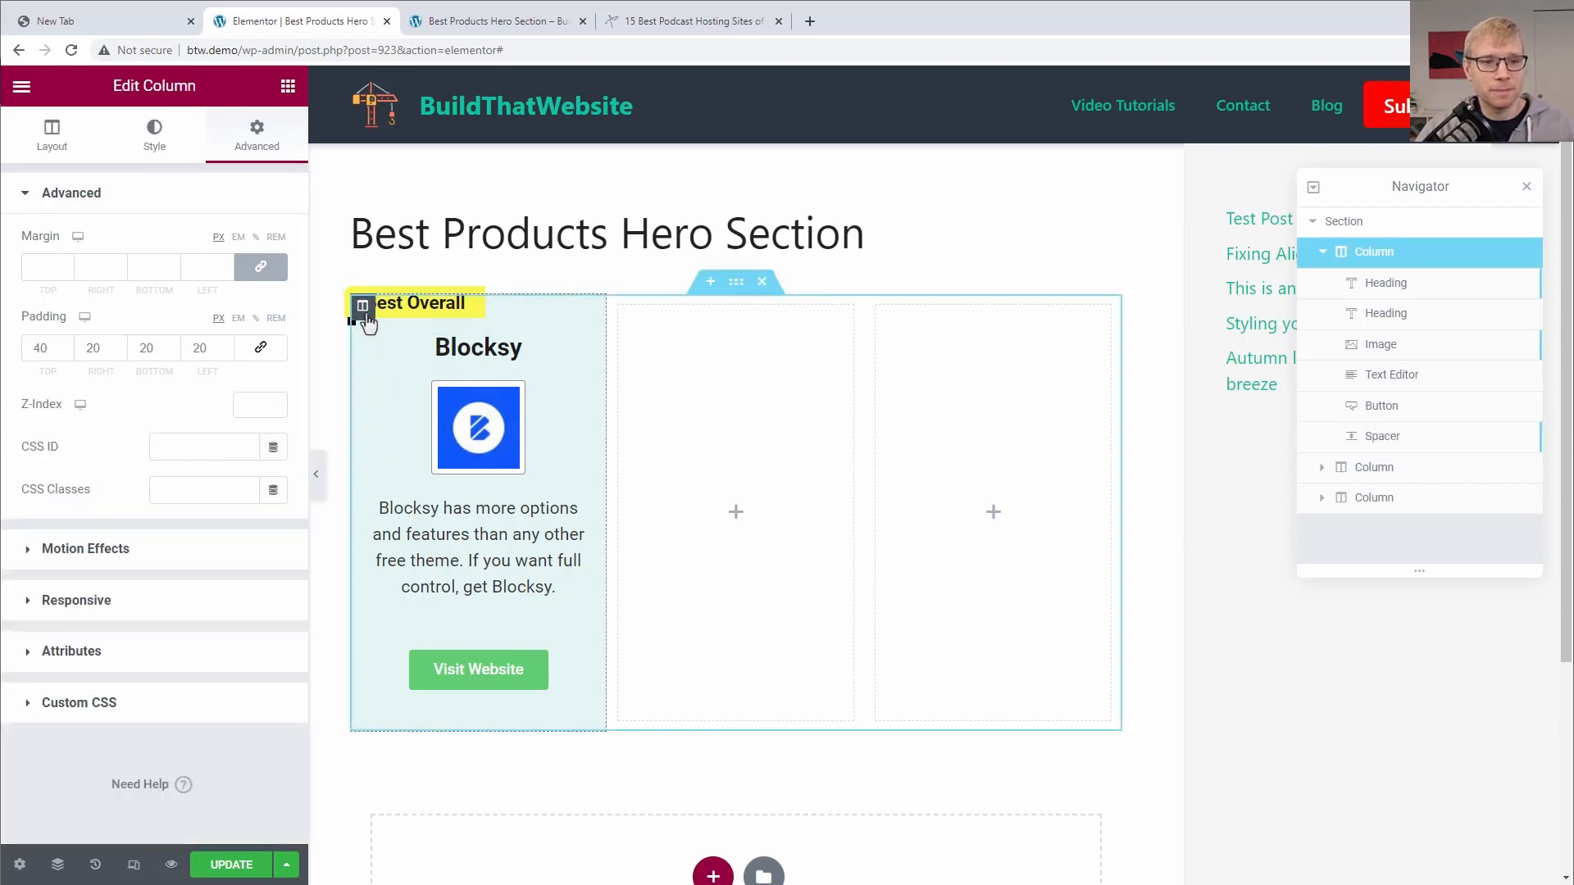
click(255, 403)
text(1)
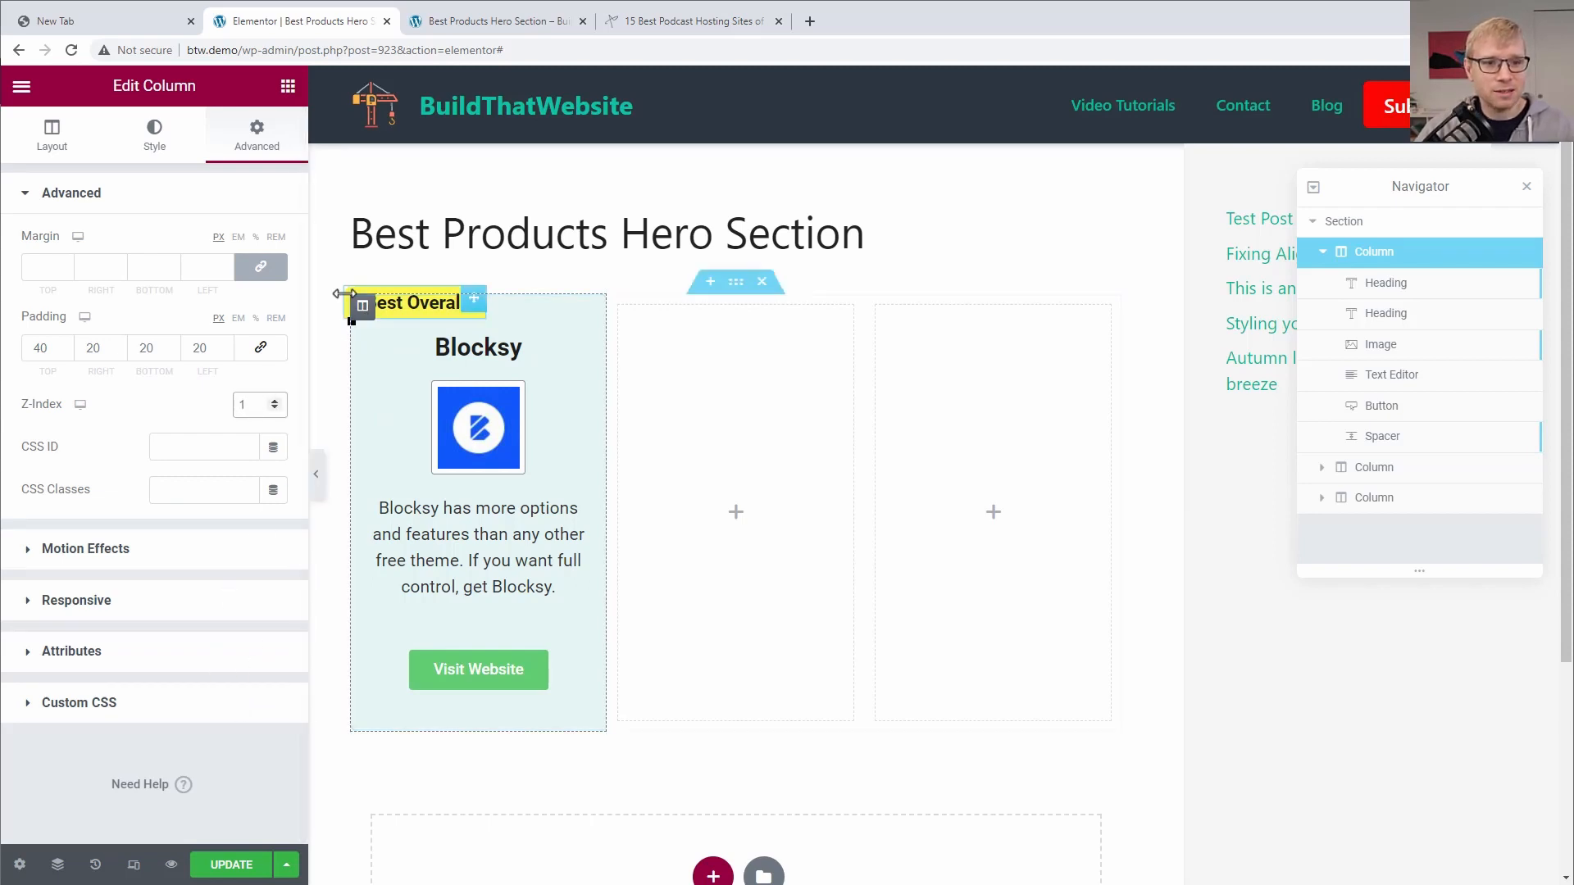
Set the black corner spacer's Z-Index to -1 so it sits behind the card.
click(349, 330)
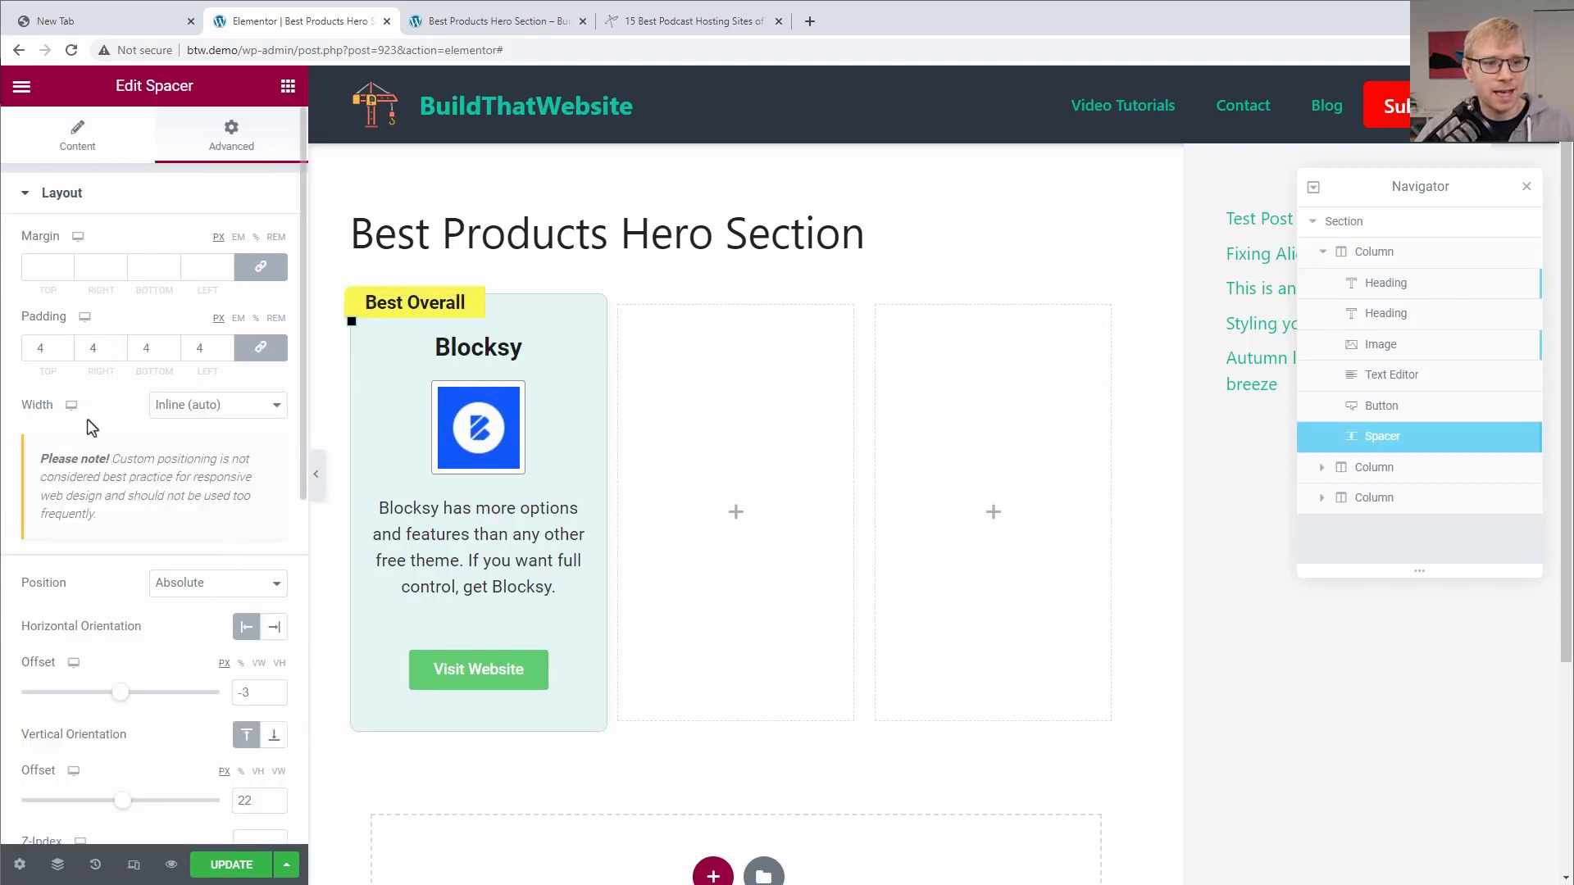
click(76, 150)
click(201, 141)
scroll(156, 442, down, 1)
scroll(154, 445, down, 2)
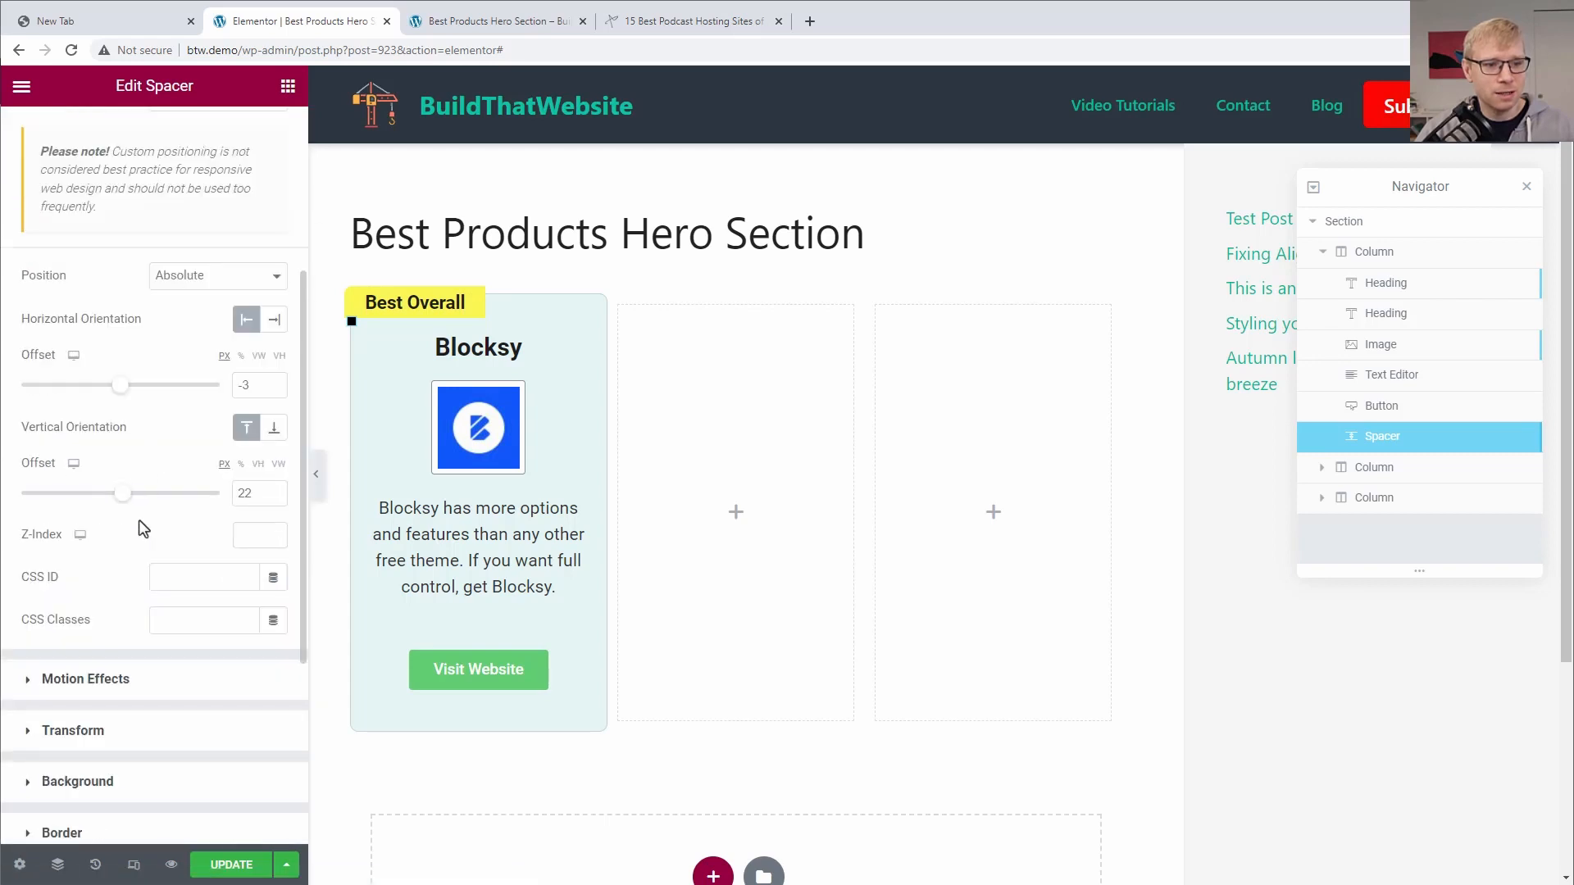
click(246, 537)
text(-1)
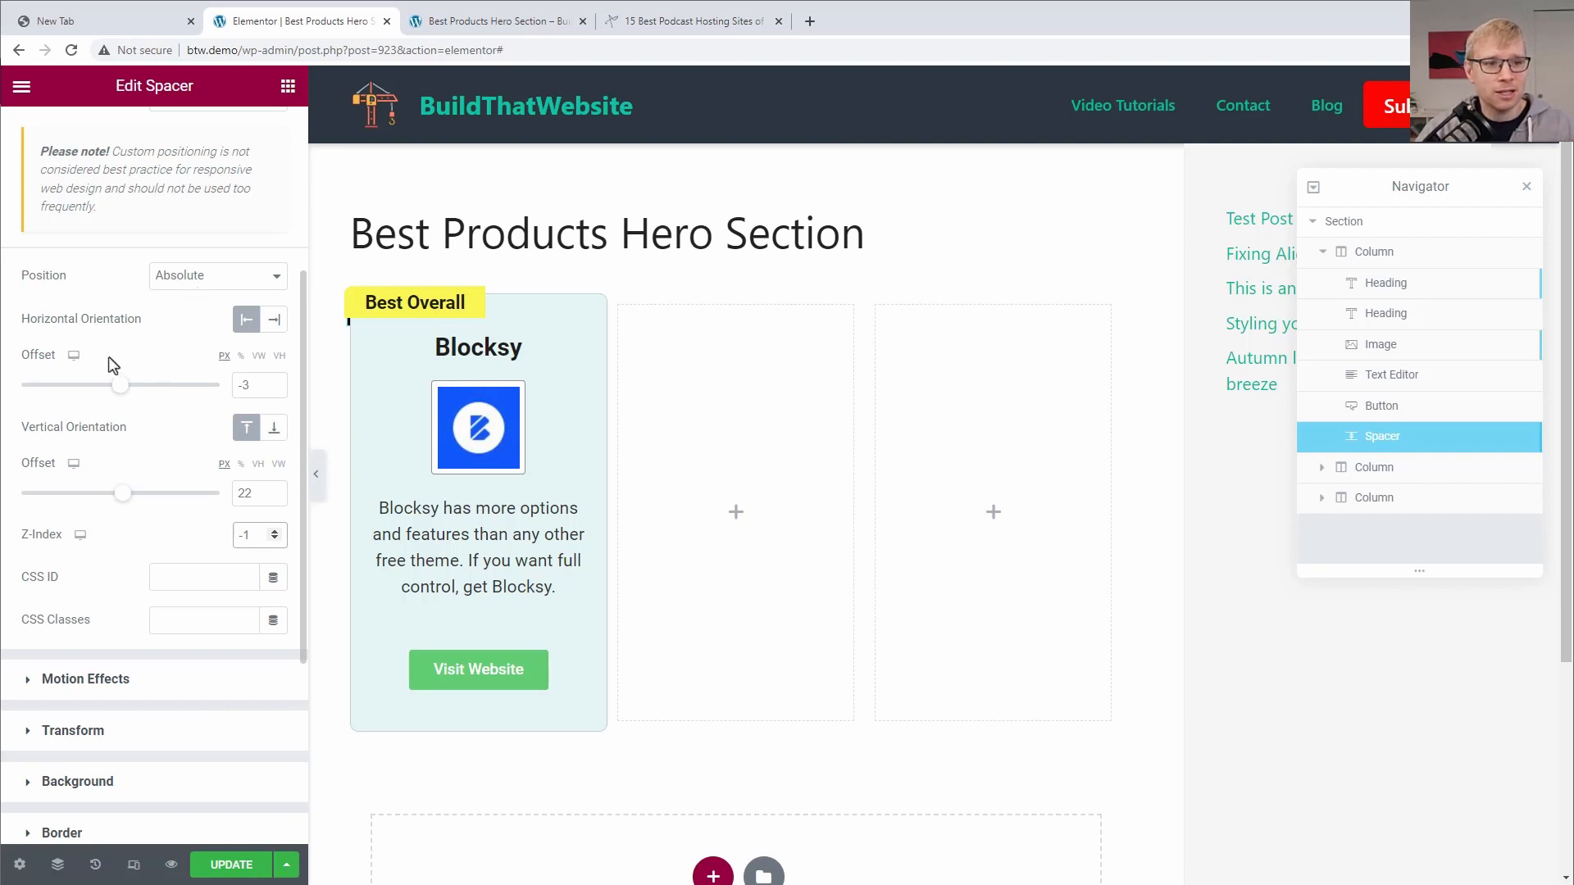
Rotate the spacer by about 246 degrees with a transform so its corner forms a fold under the label.
scroll(57, 709, down, 2)
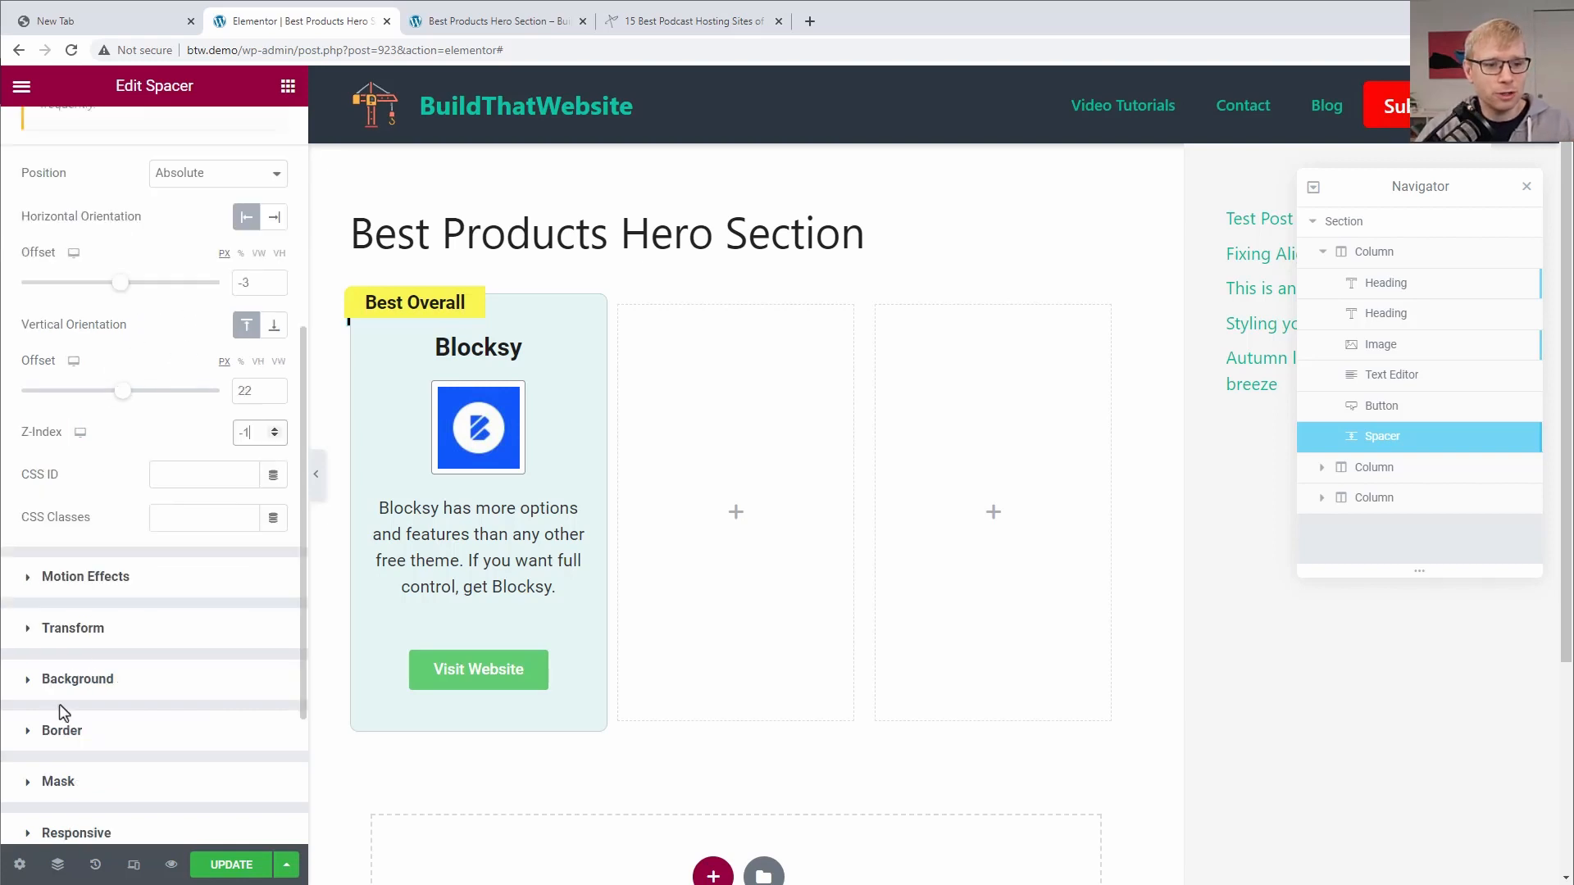
click(24, 632)
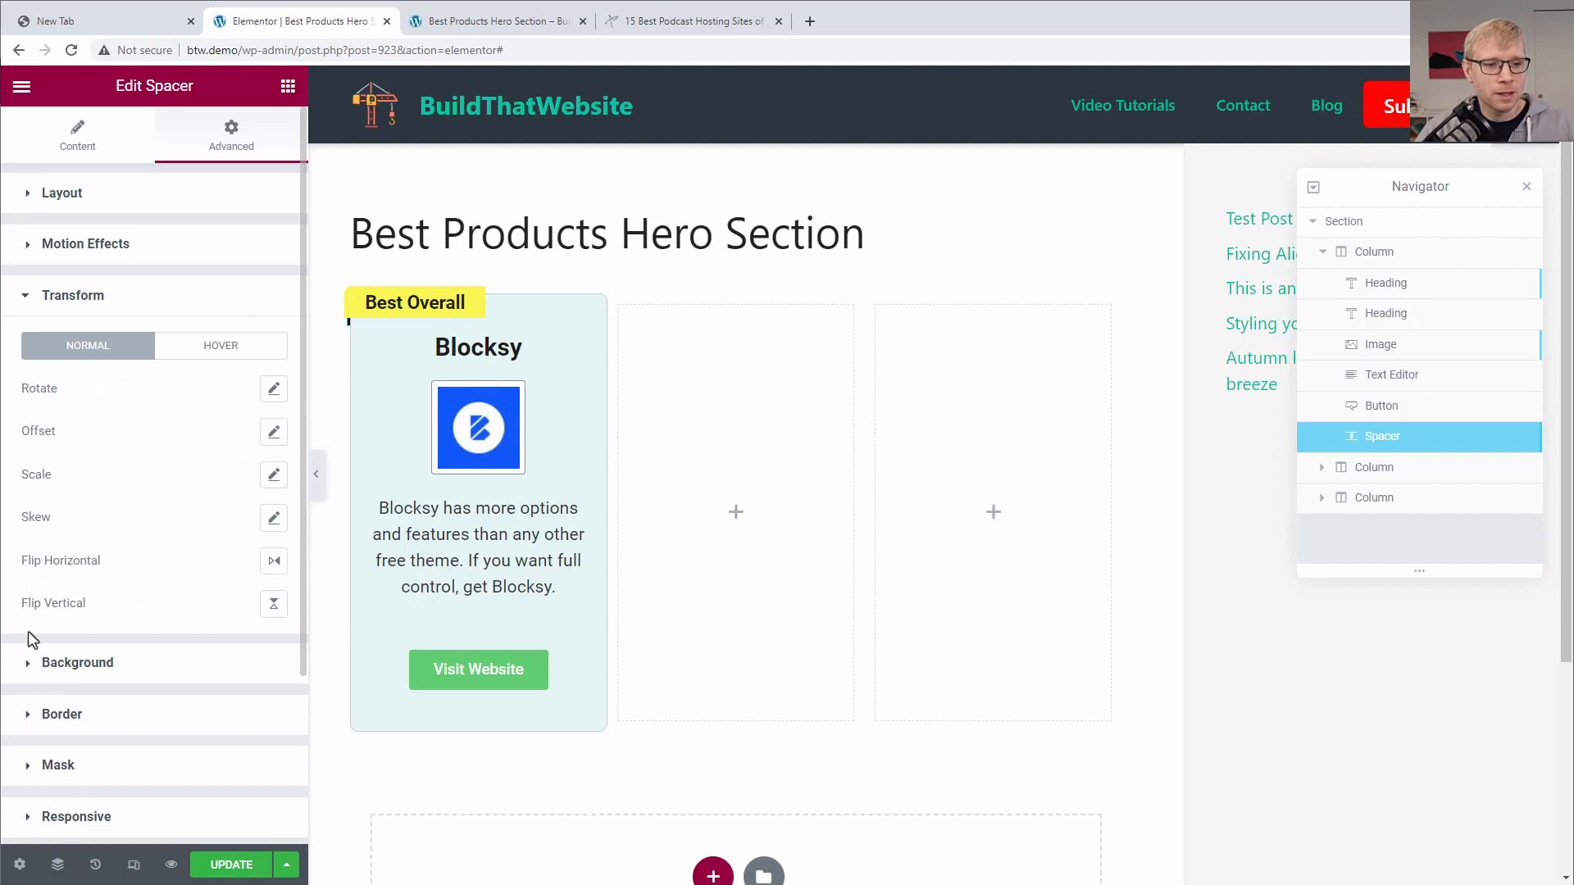
click(274, 392)
drag(123, 471, 183, 477)
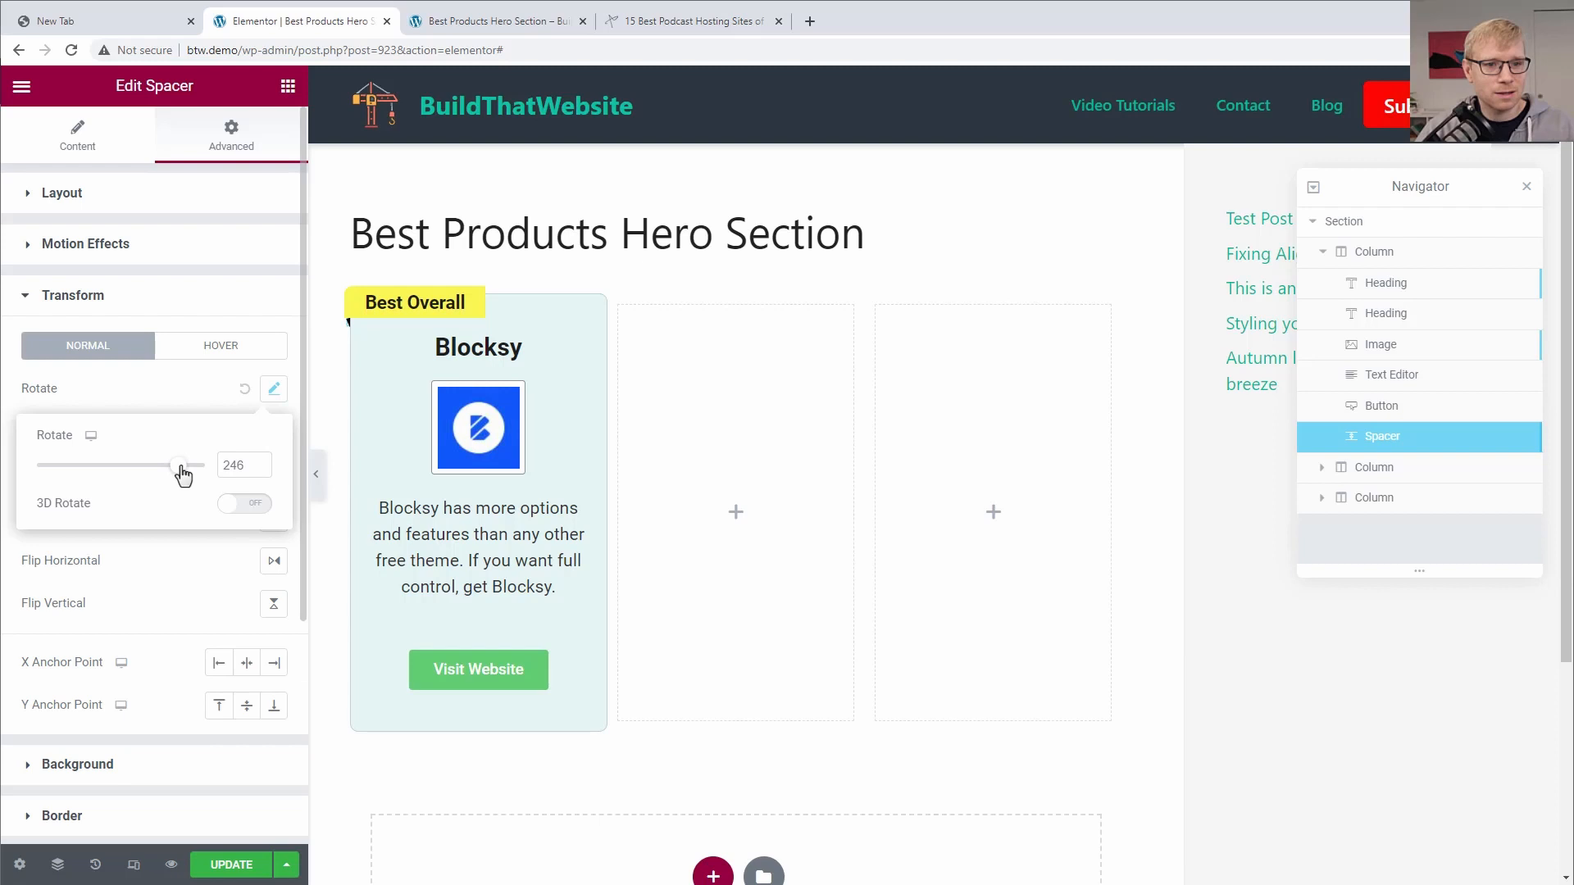
click(184, 401)
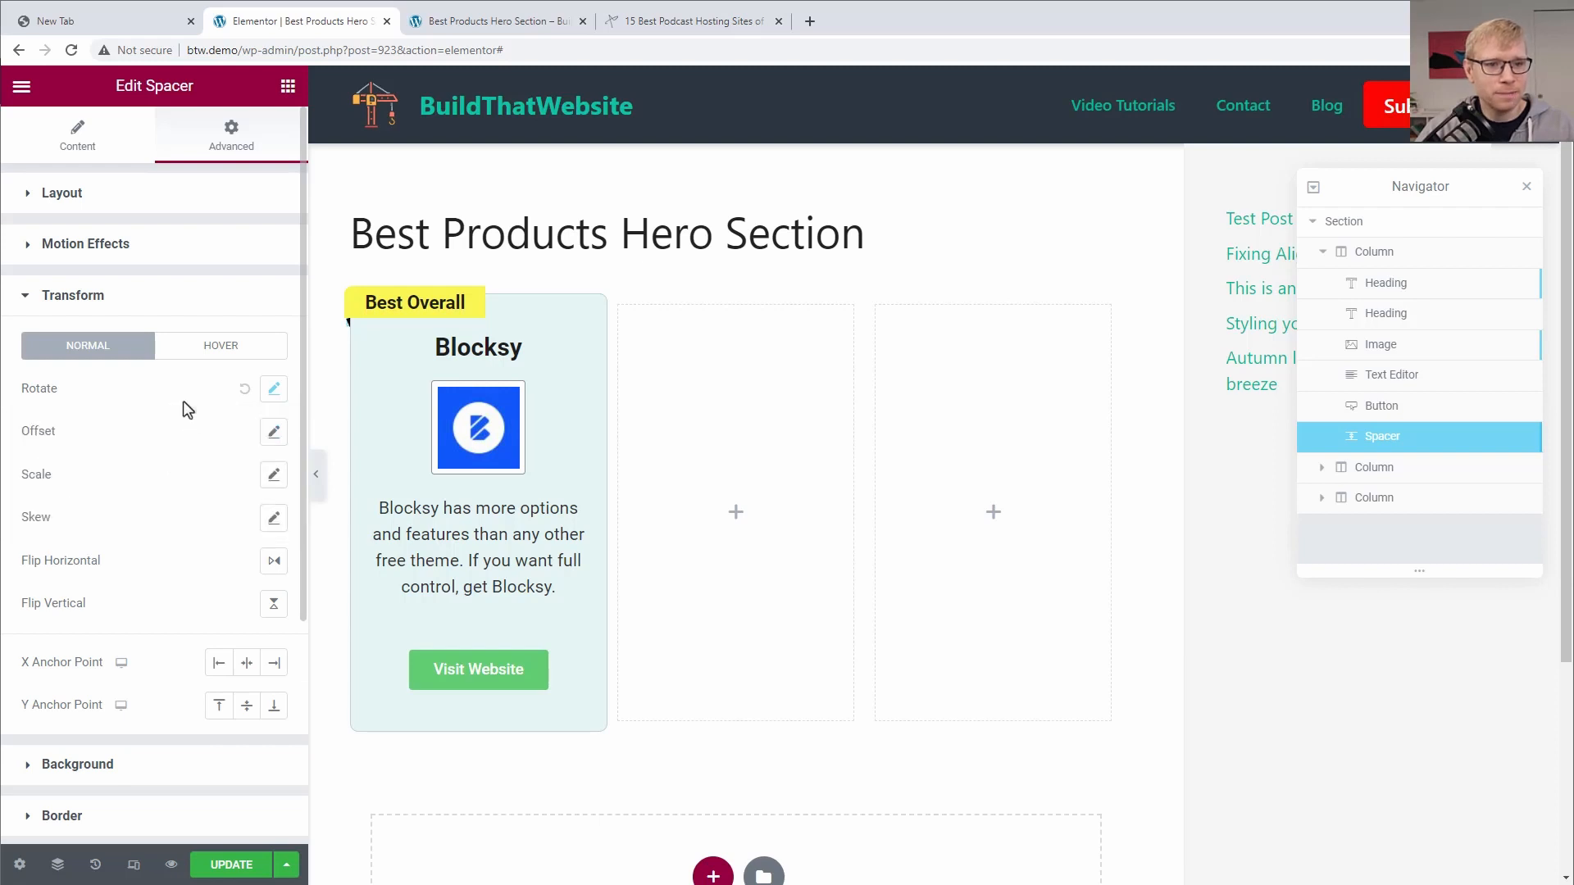
click(323, 373)
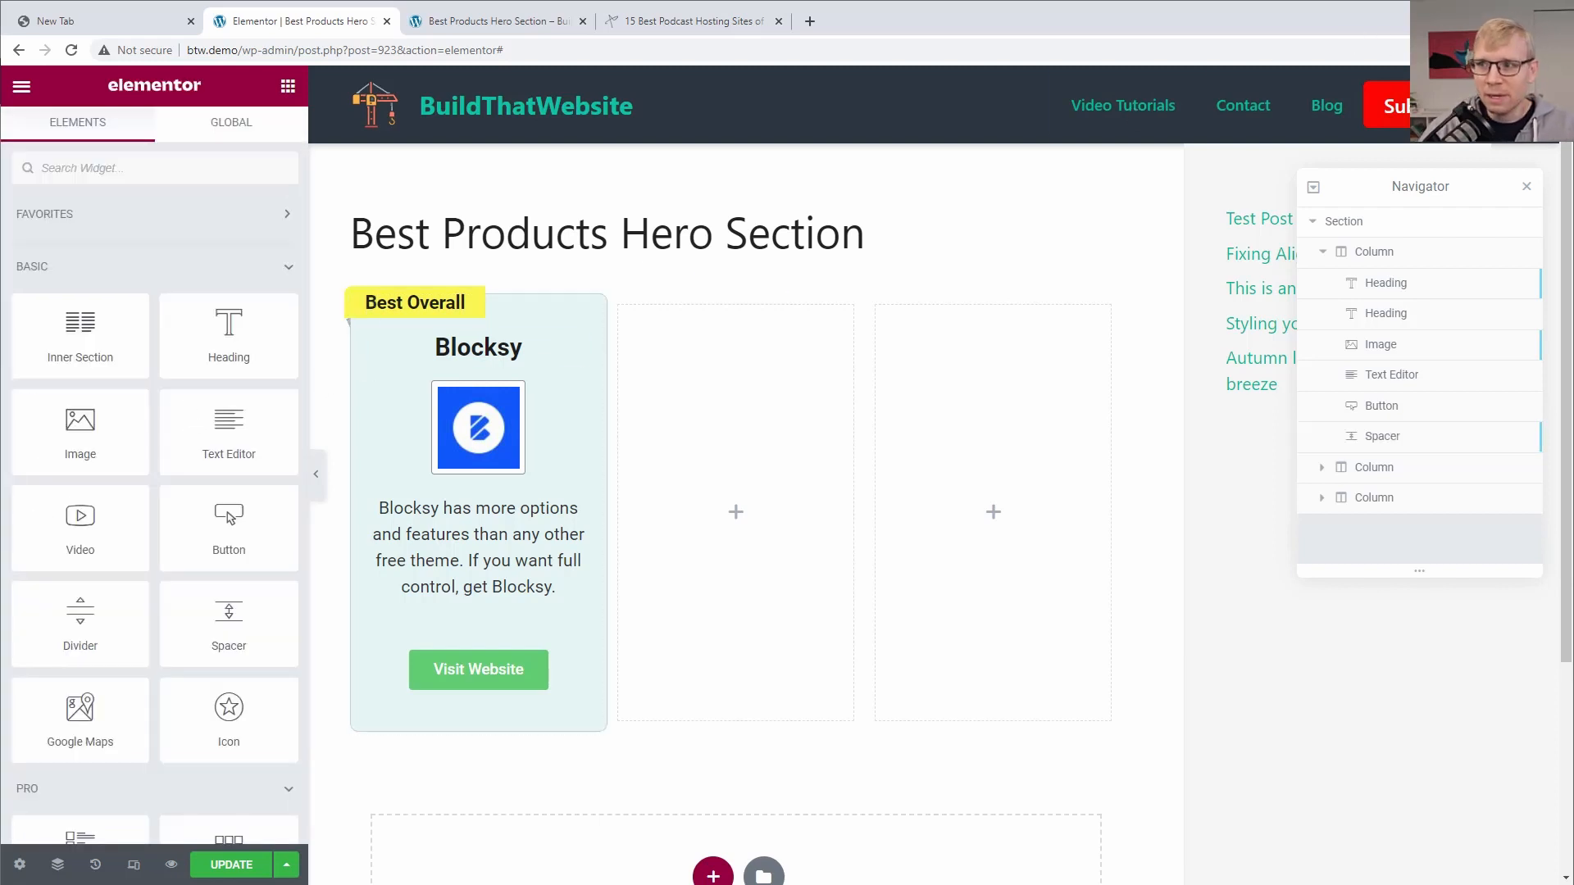
Fine-tune the spacer's offsets to -4 px horizontal and 20 px vertical, and check the fold in the page preview.
click(1557, 50)
click(1499, 148)
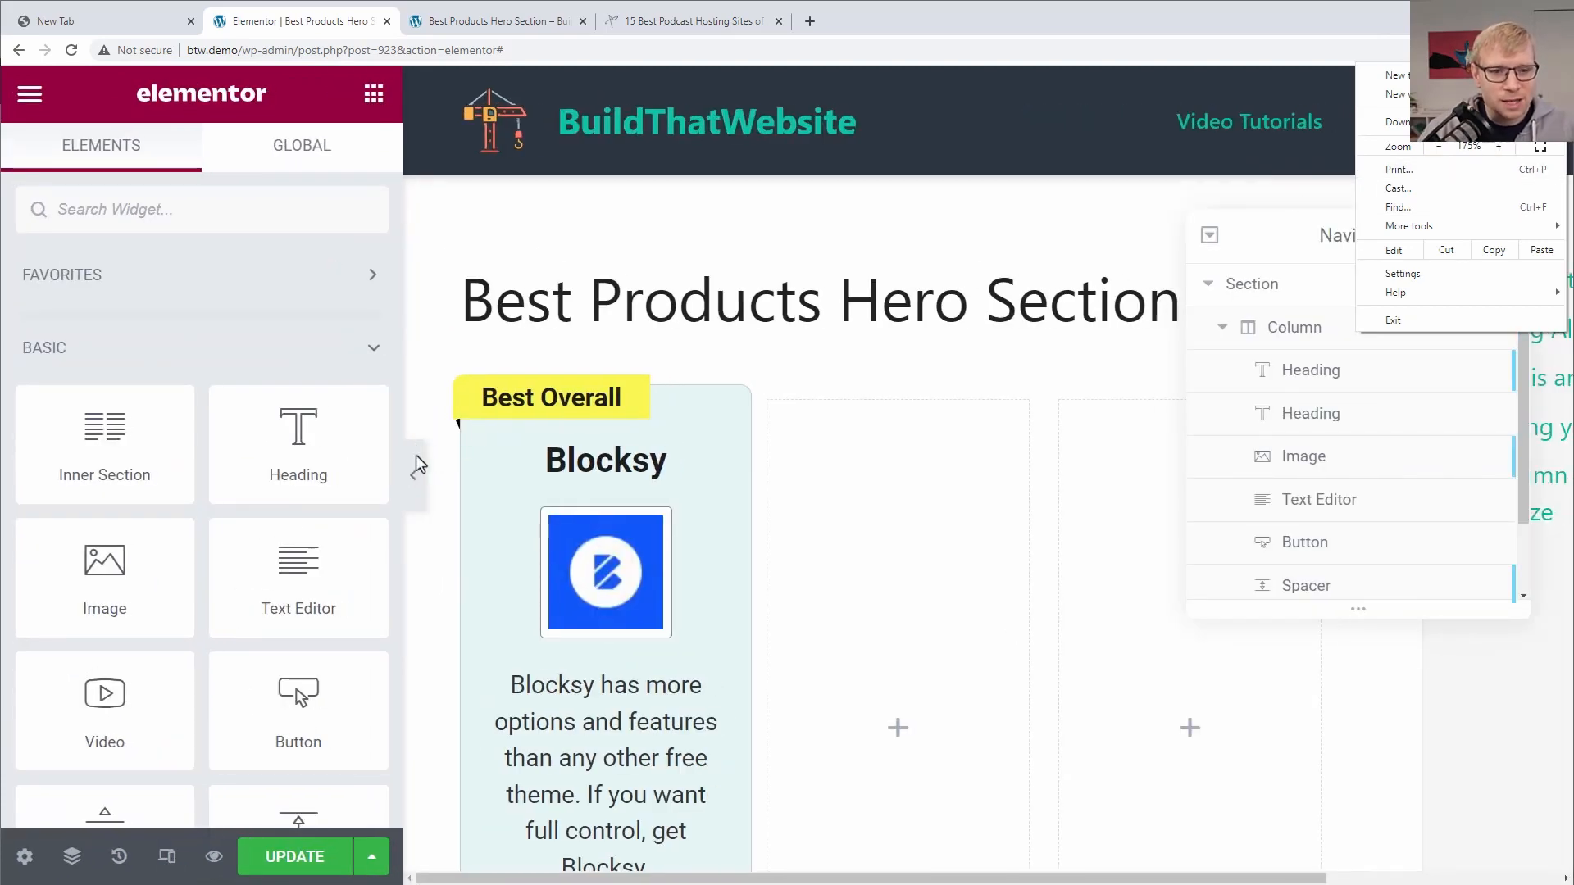
click(459, 422)
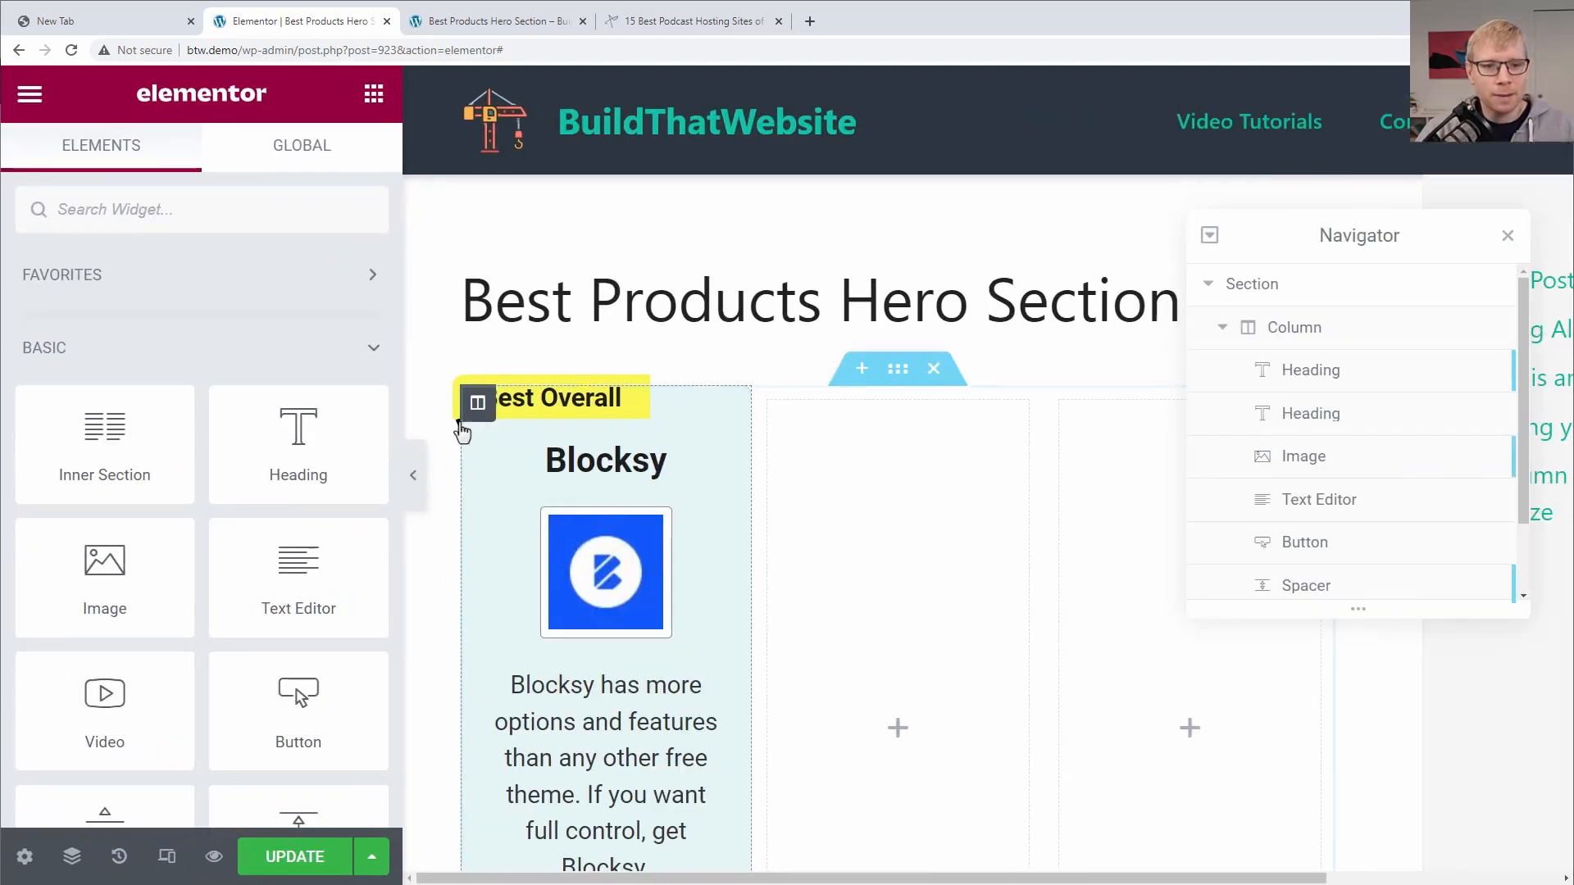
click(436, 442)
scroll(295, 604, down, 4)
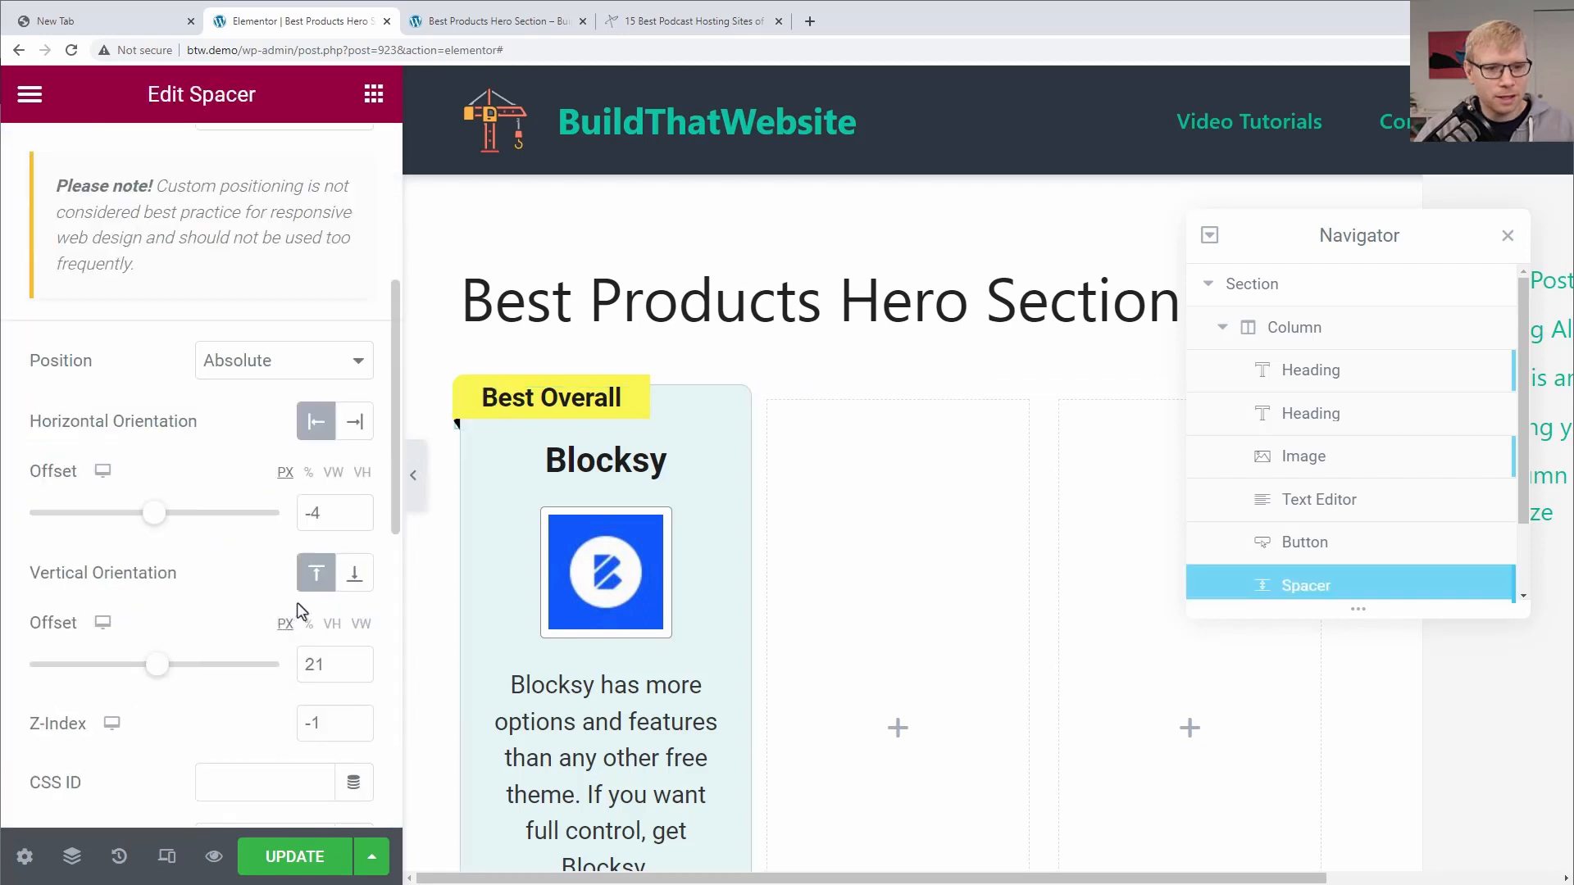
click(354, 670)
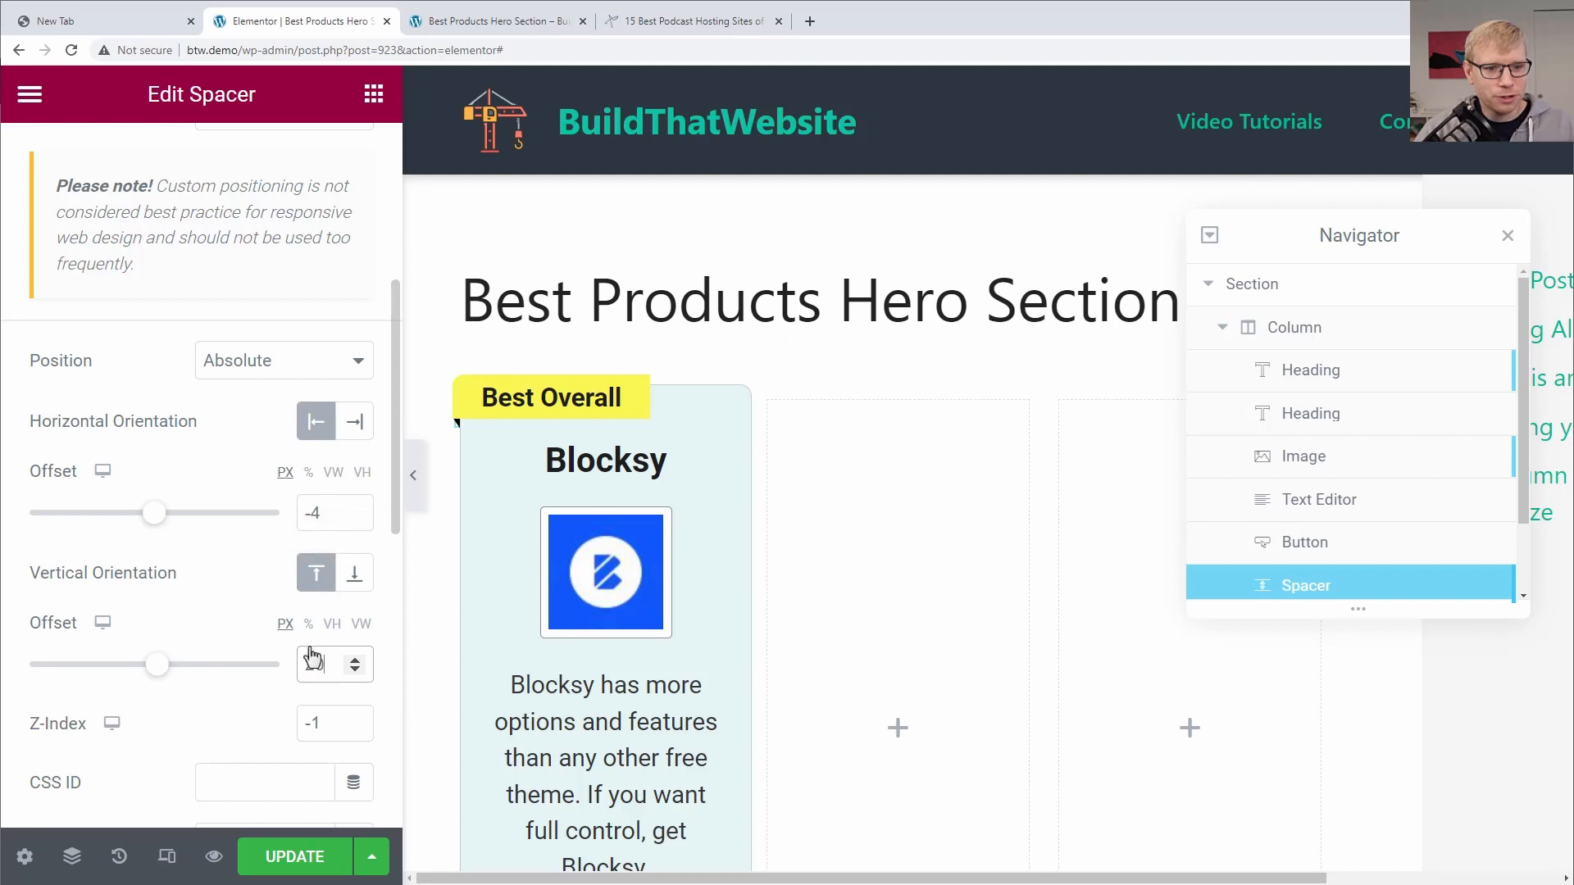
click(354, 507)
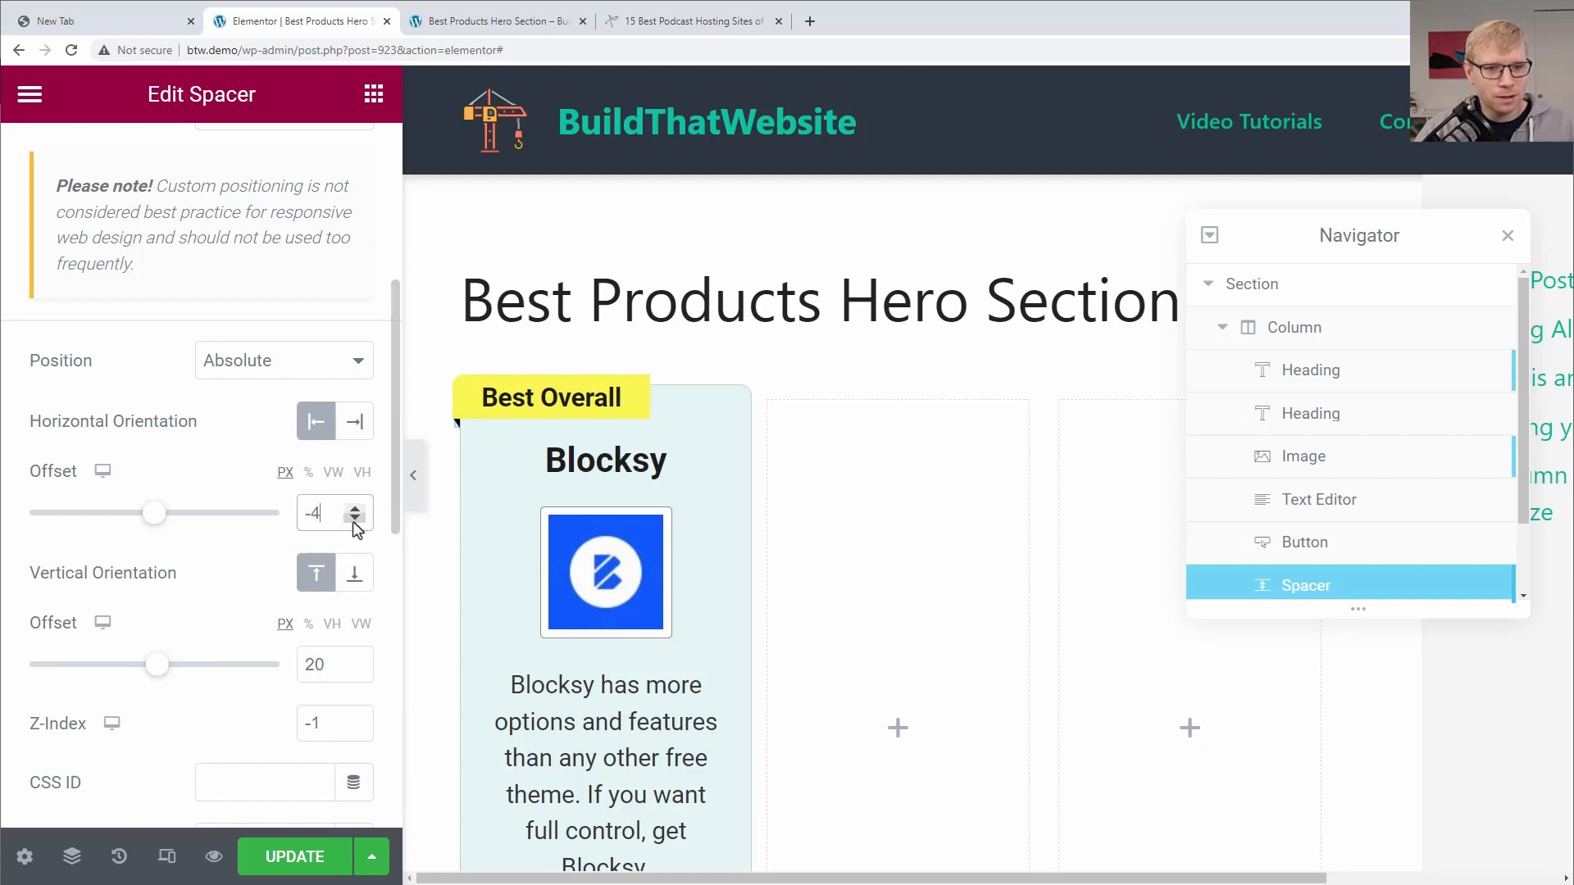
key(ctrl+Tab)
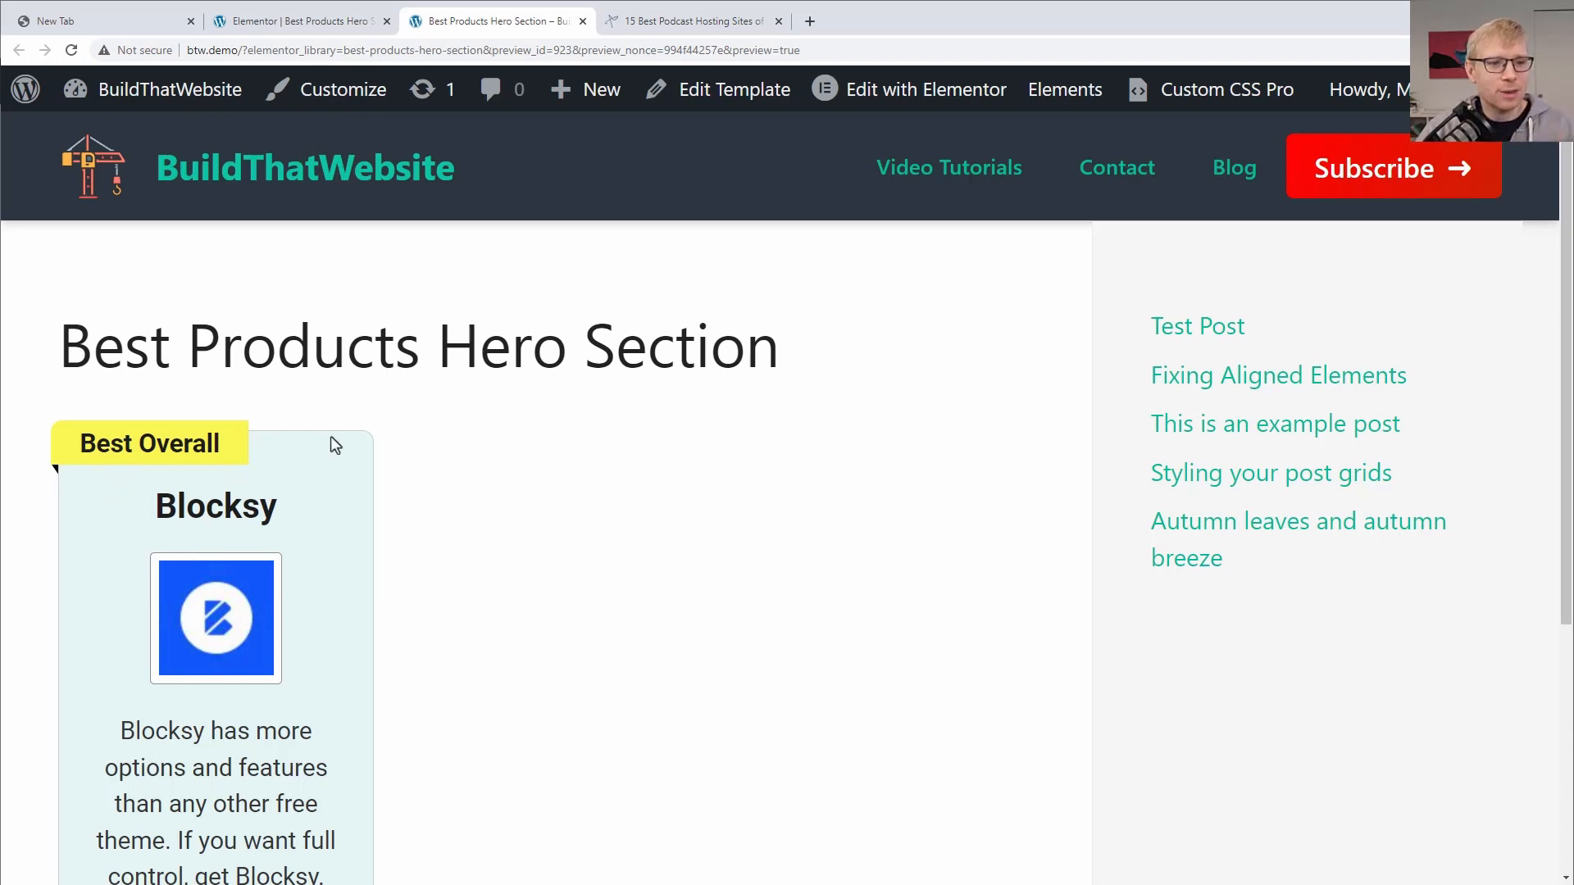
click(311, 23)
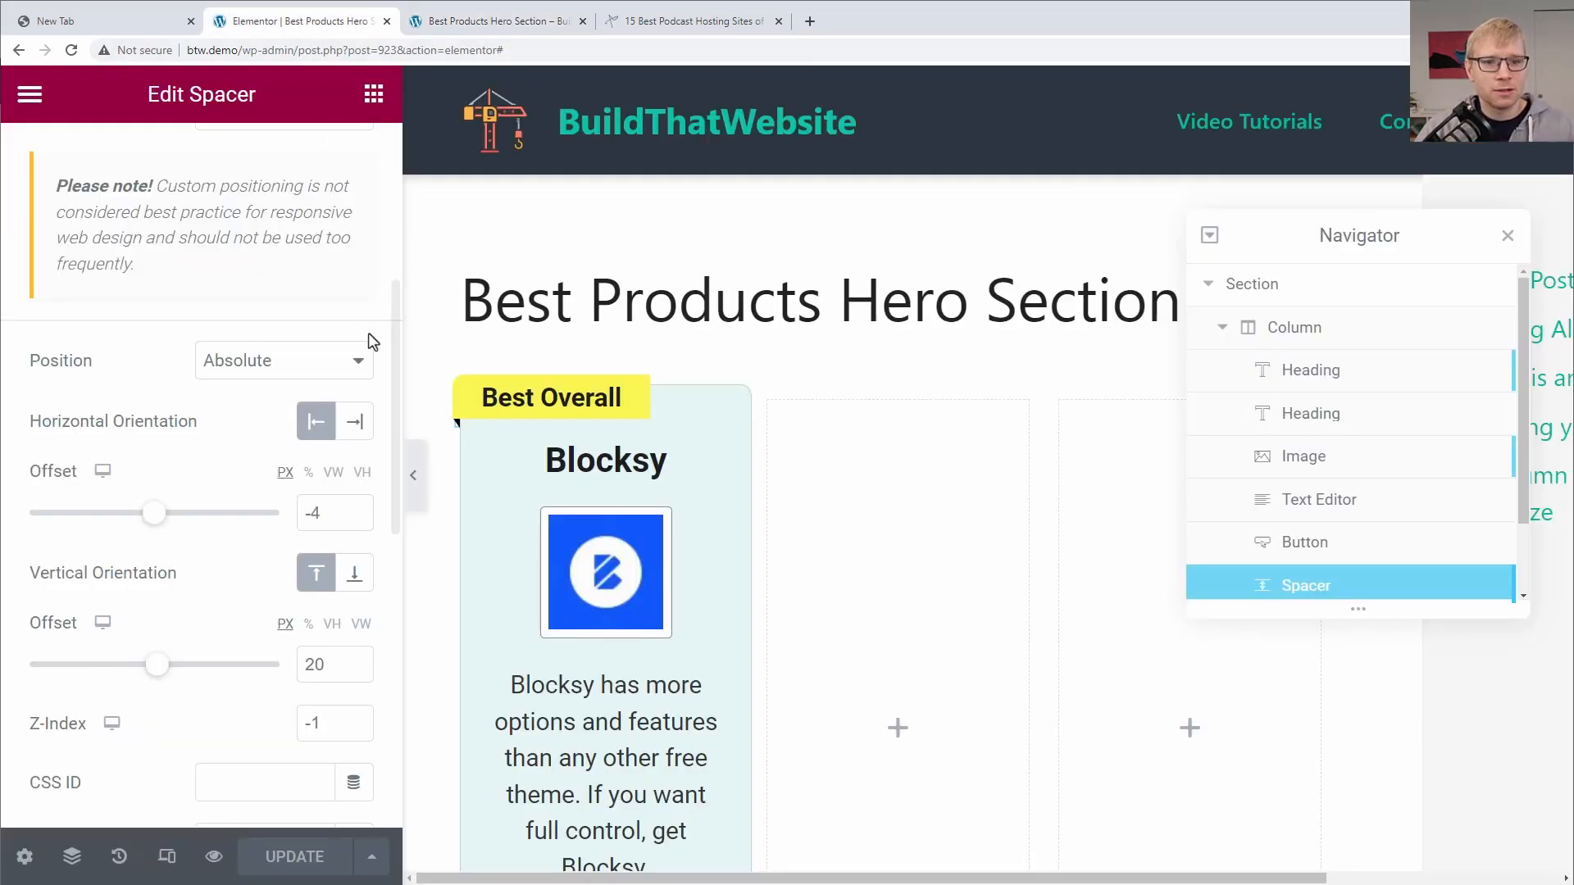
Change the spacer's background colour to a dark olive yellow that matches the label, and update the template.
scroll(205, 586, down, 6)
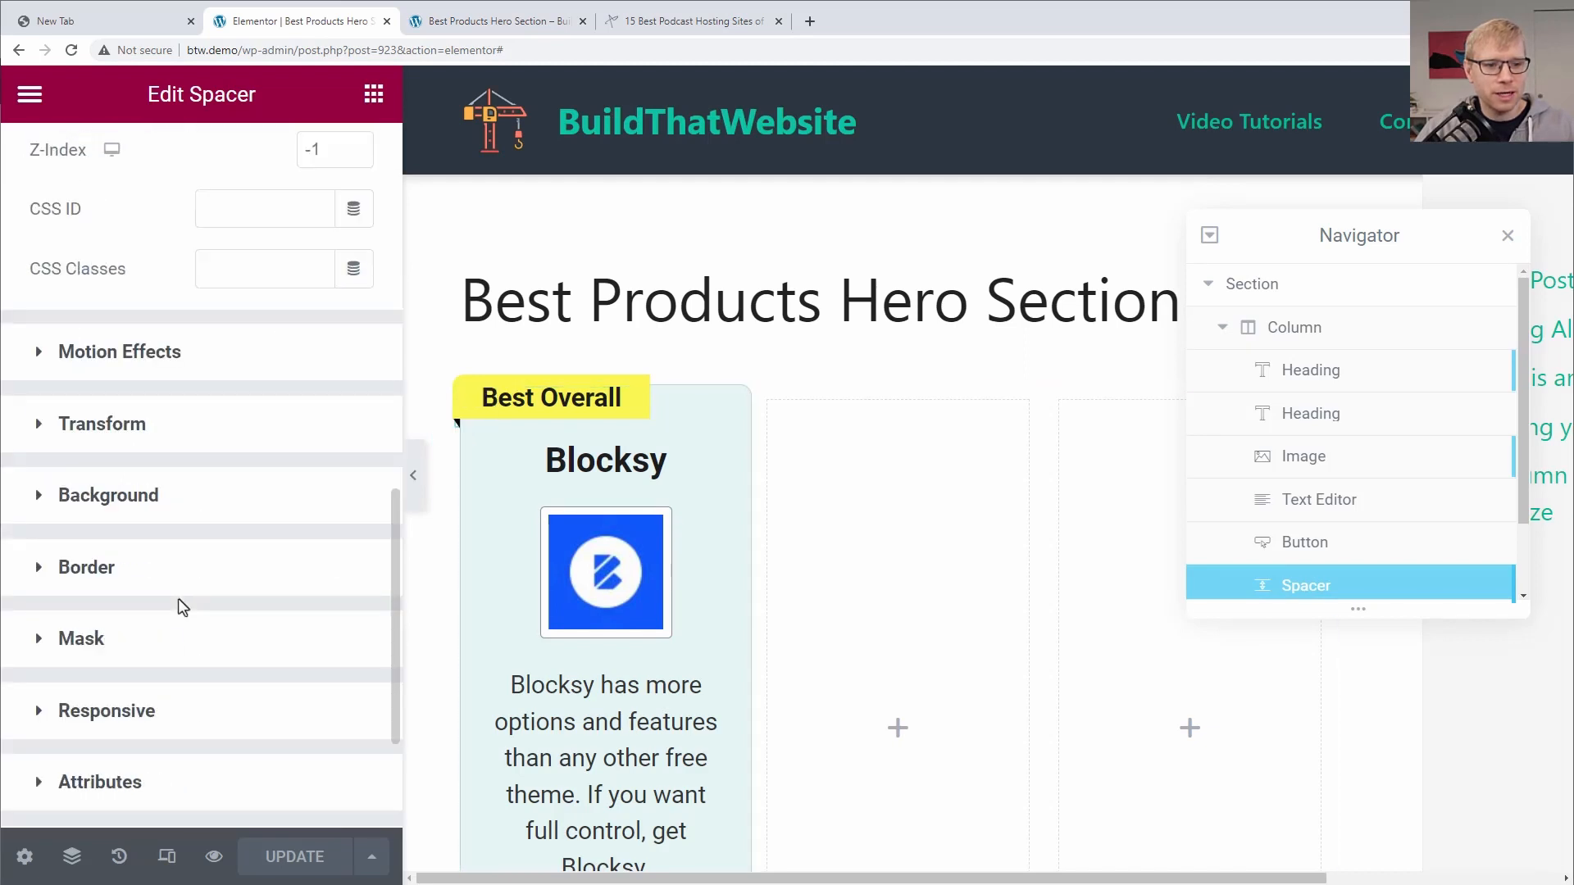
click(42, 500)
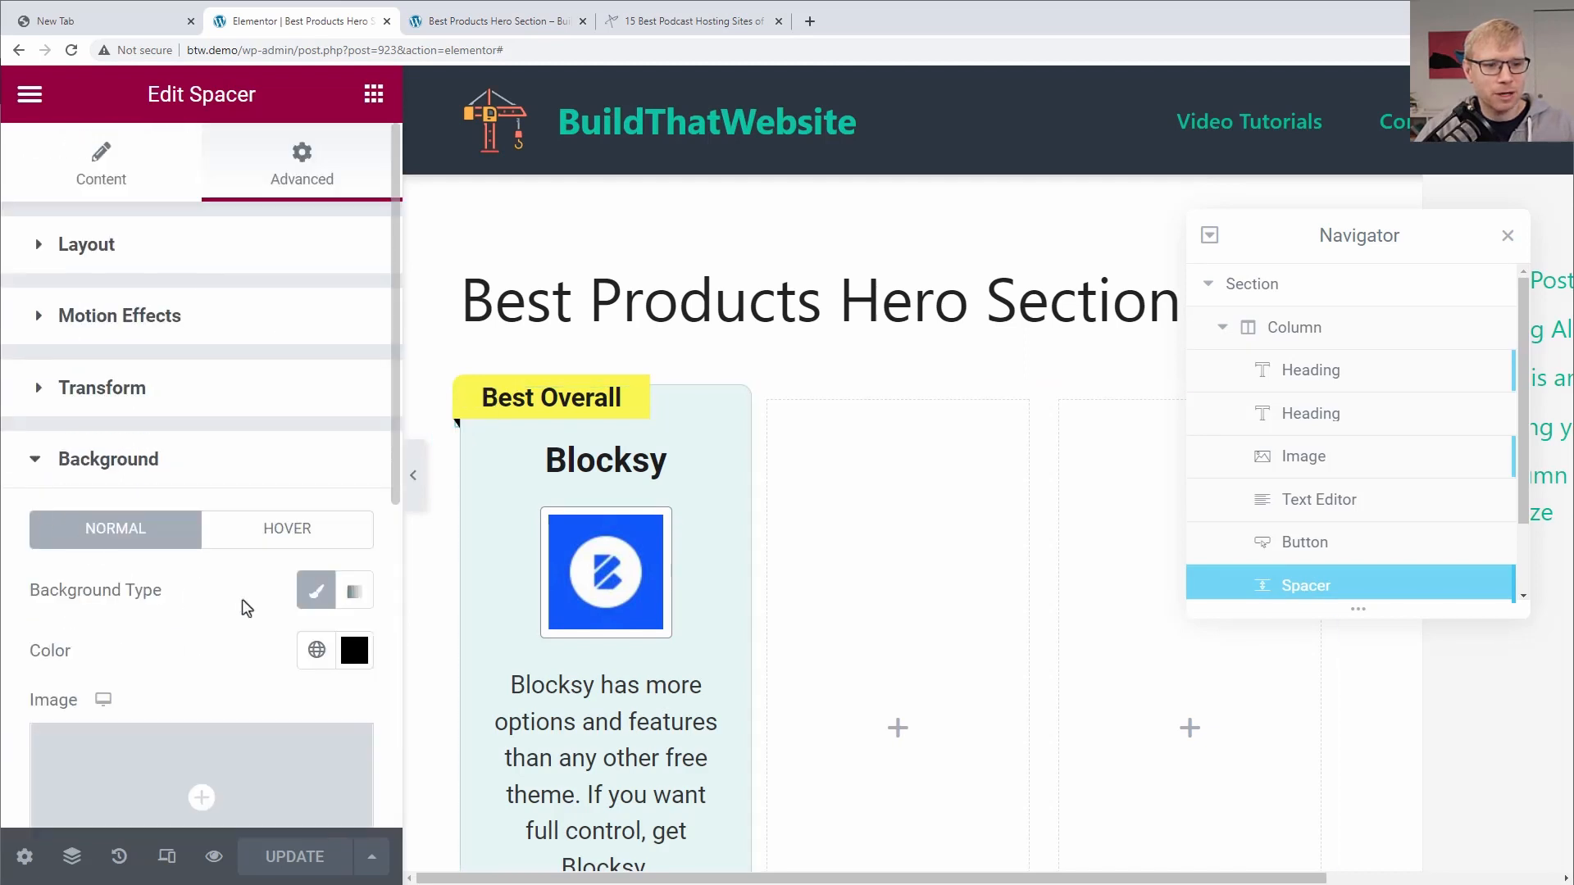
scroll(243, 602, down, 2)
click(354, 510)
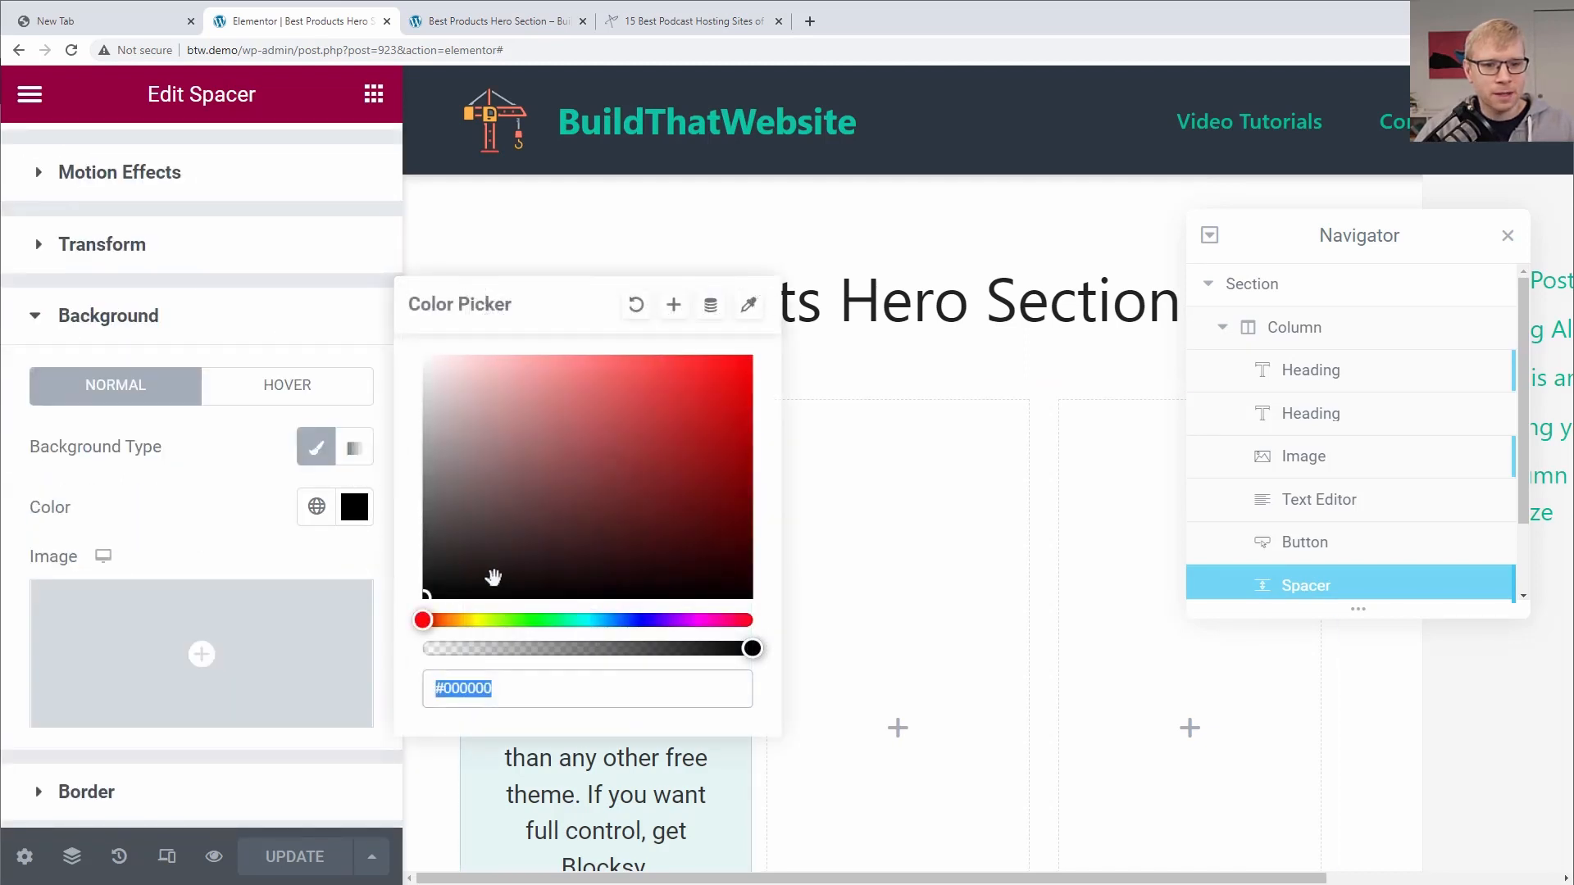
click(477, 623)
click(477, 622)
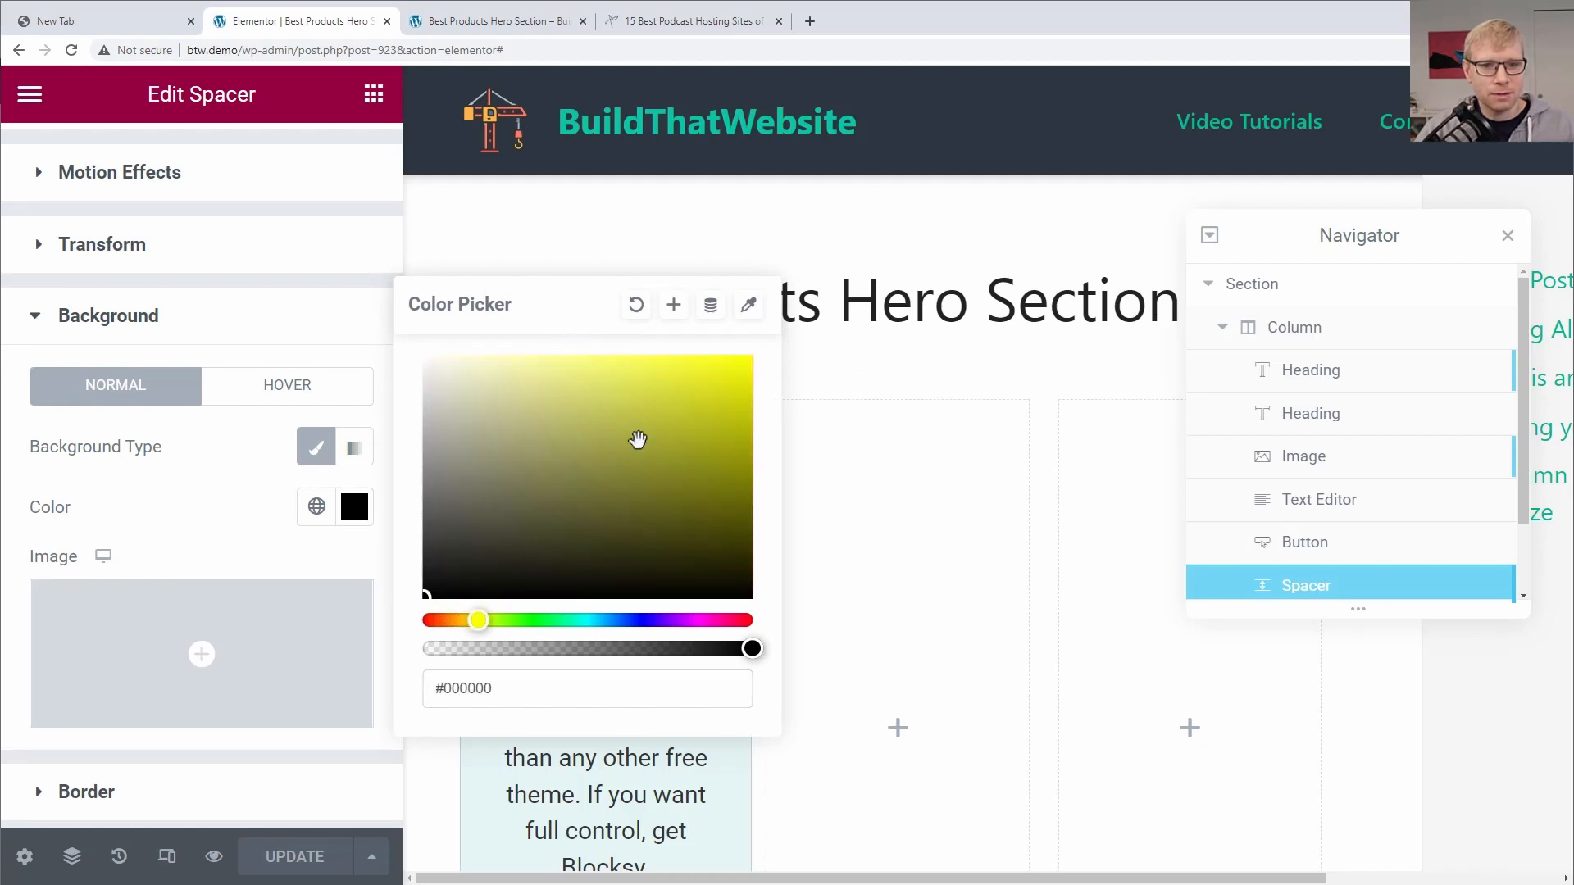
drag(675, 432, 664, 450)
click(332, 857)
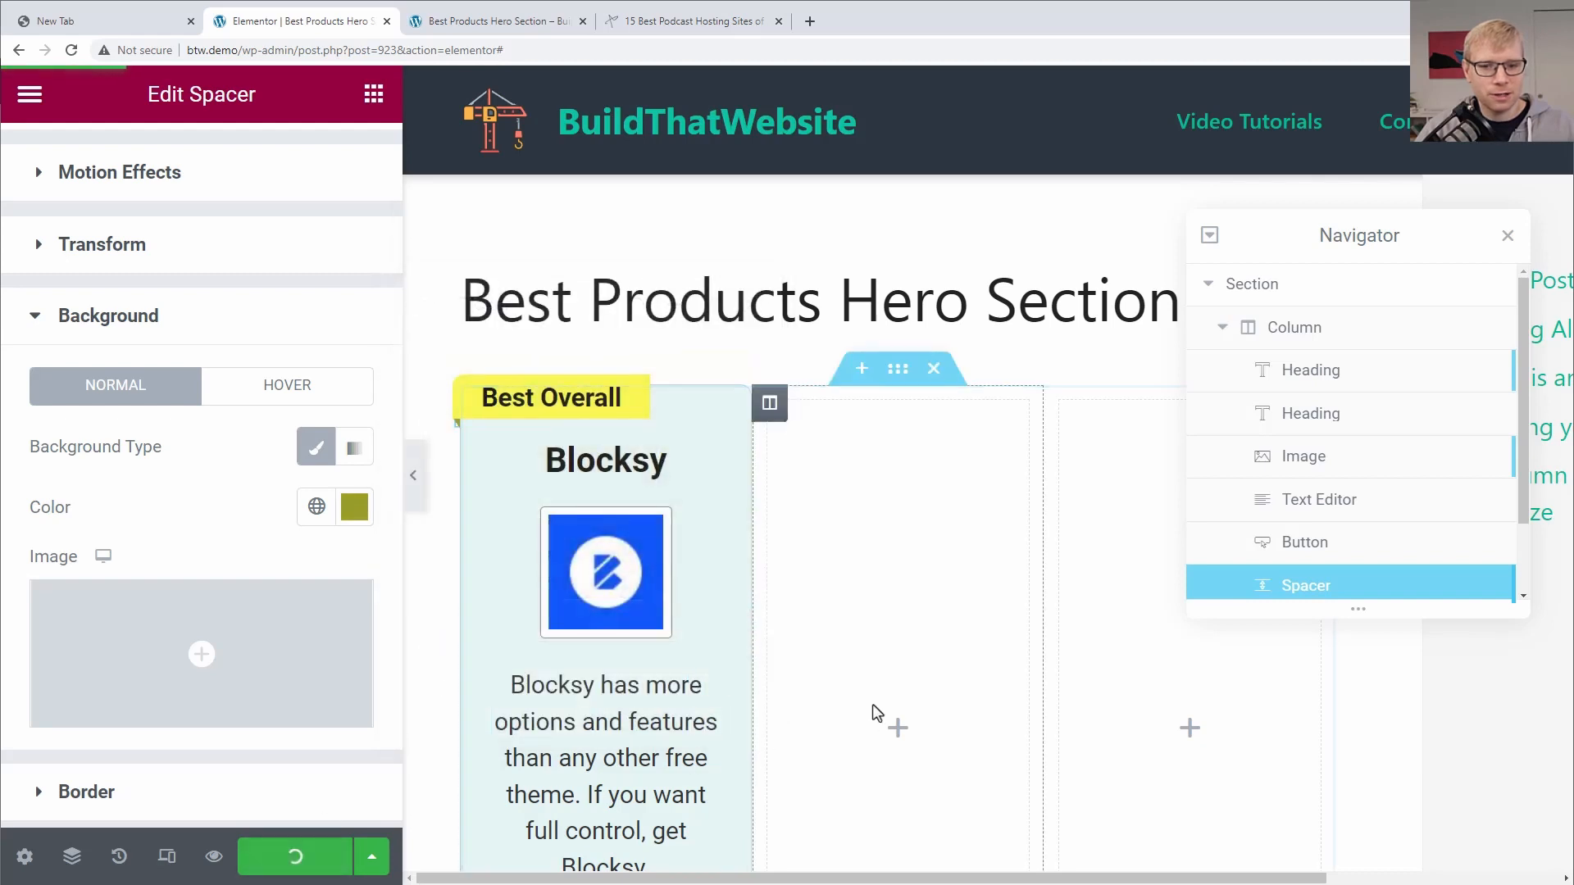
click(427, 714)
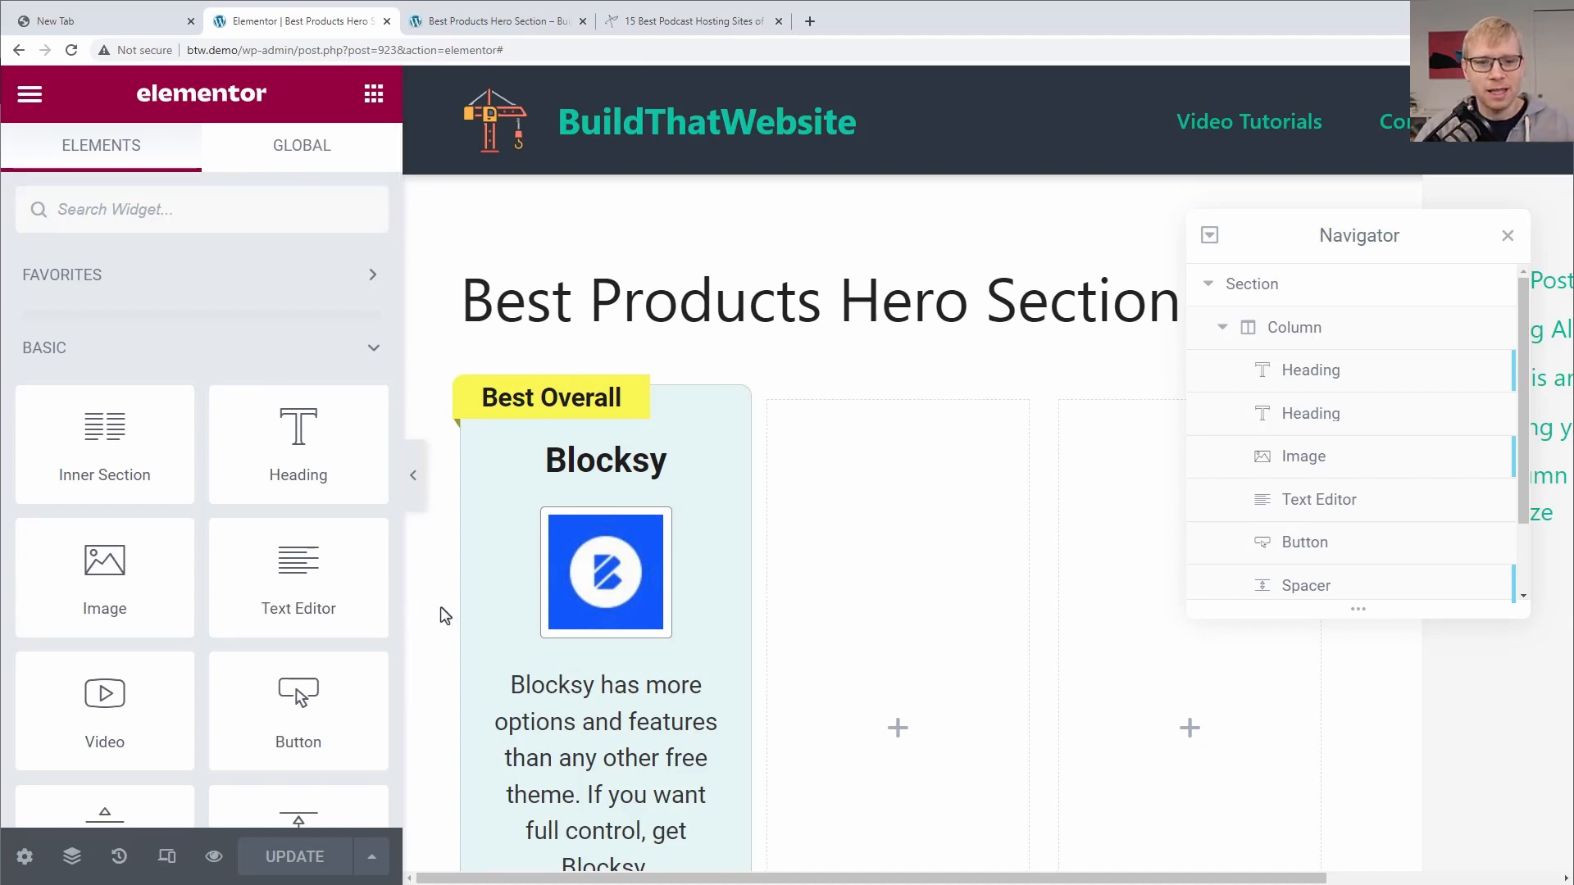
Give the "Best Overall" heading a box shadow with horizontal 1, vertical 1 and blur 3.
key(ctrl+minus)
key(ctrl+minus)
key(ctrl+minus)
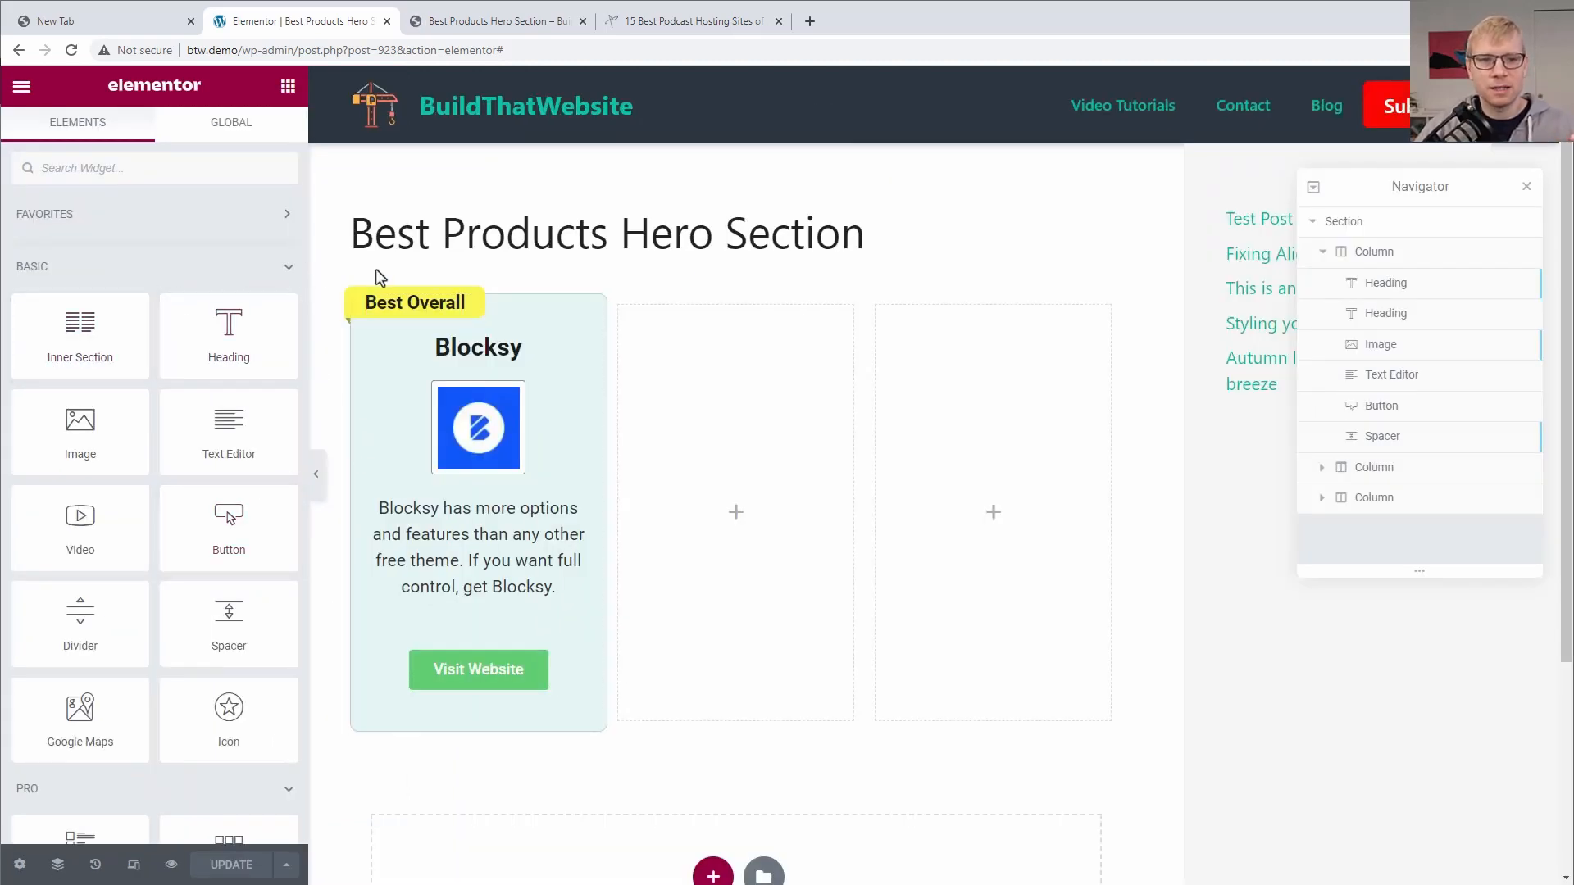
click(475, 302)
scroll(131, 443, down, 7)
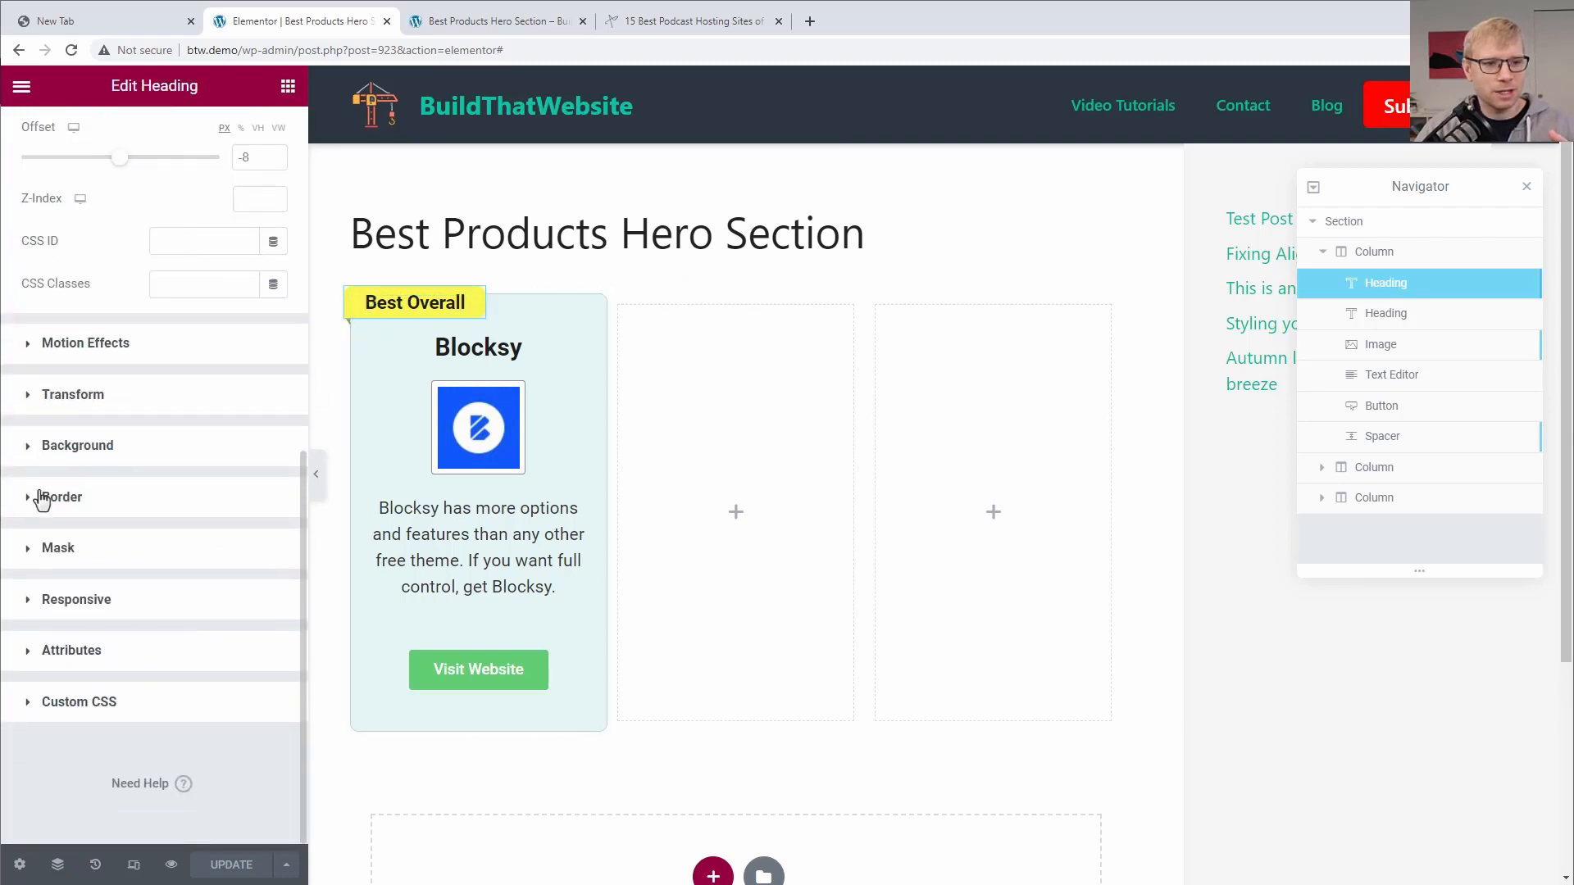
click(36, 497)
scroll(57, 534, down, 2)
click(271, 516)
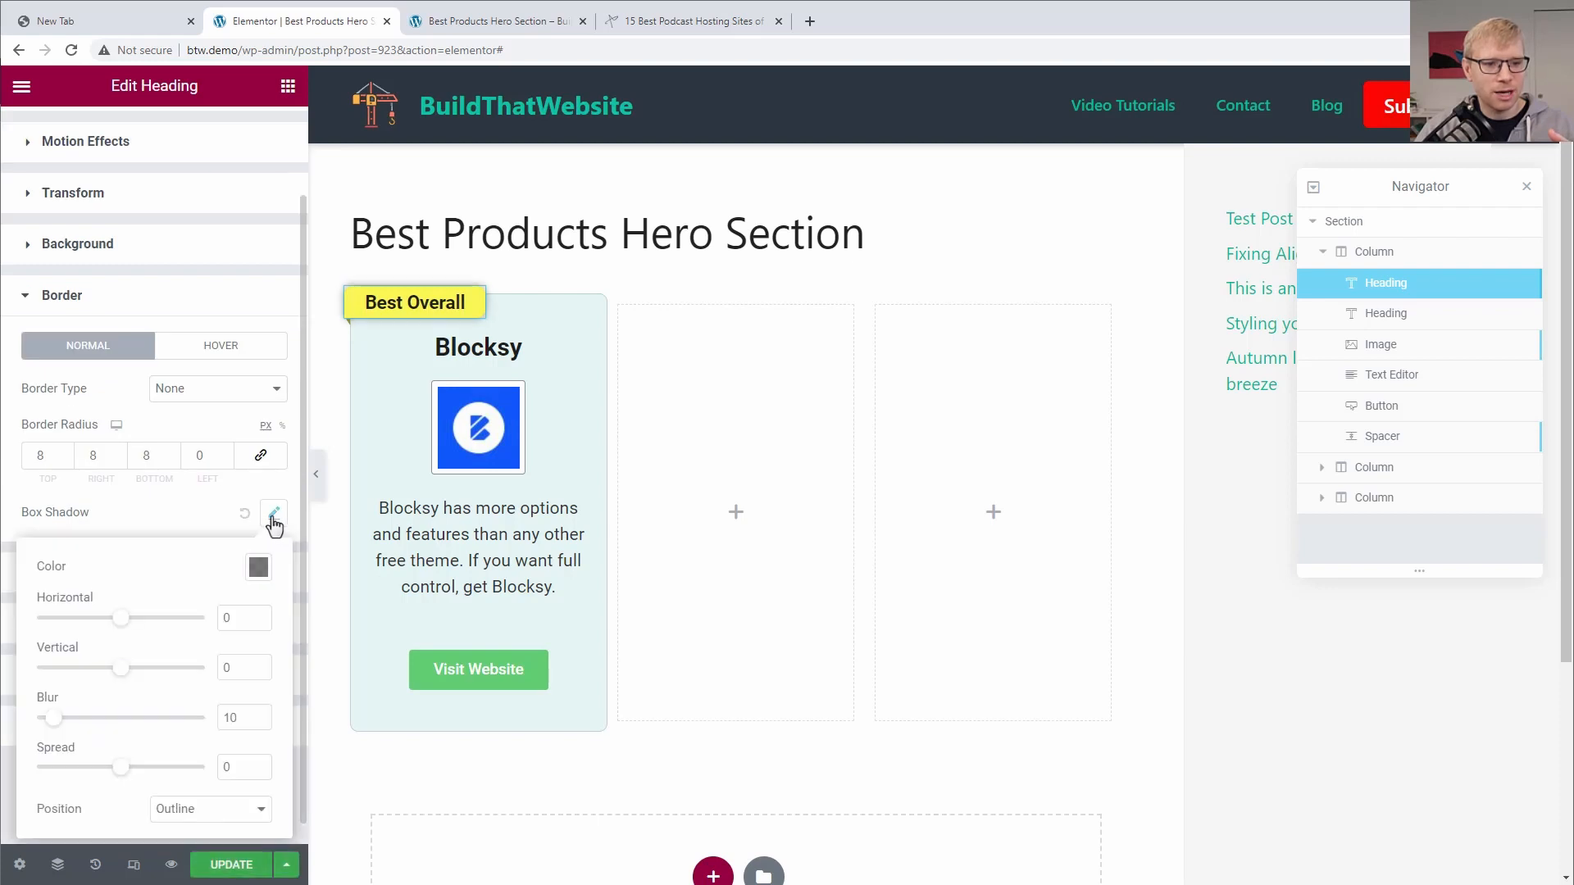
double_click(223, 666)
text(1)
click(234, 621)
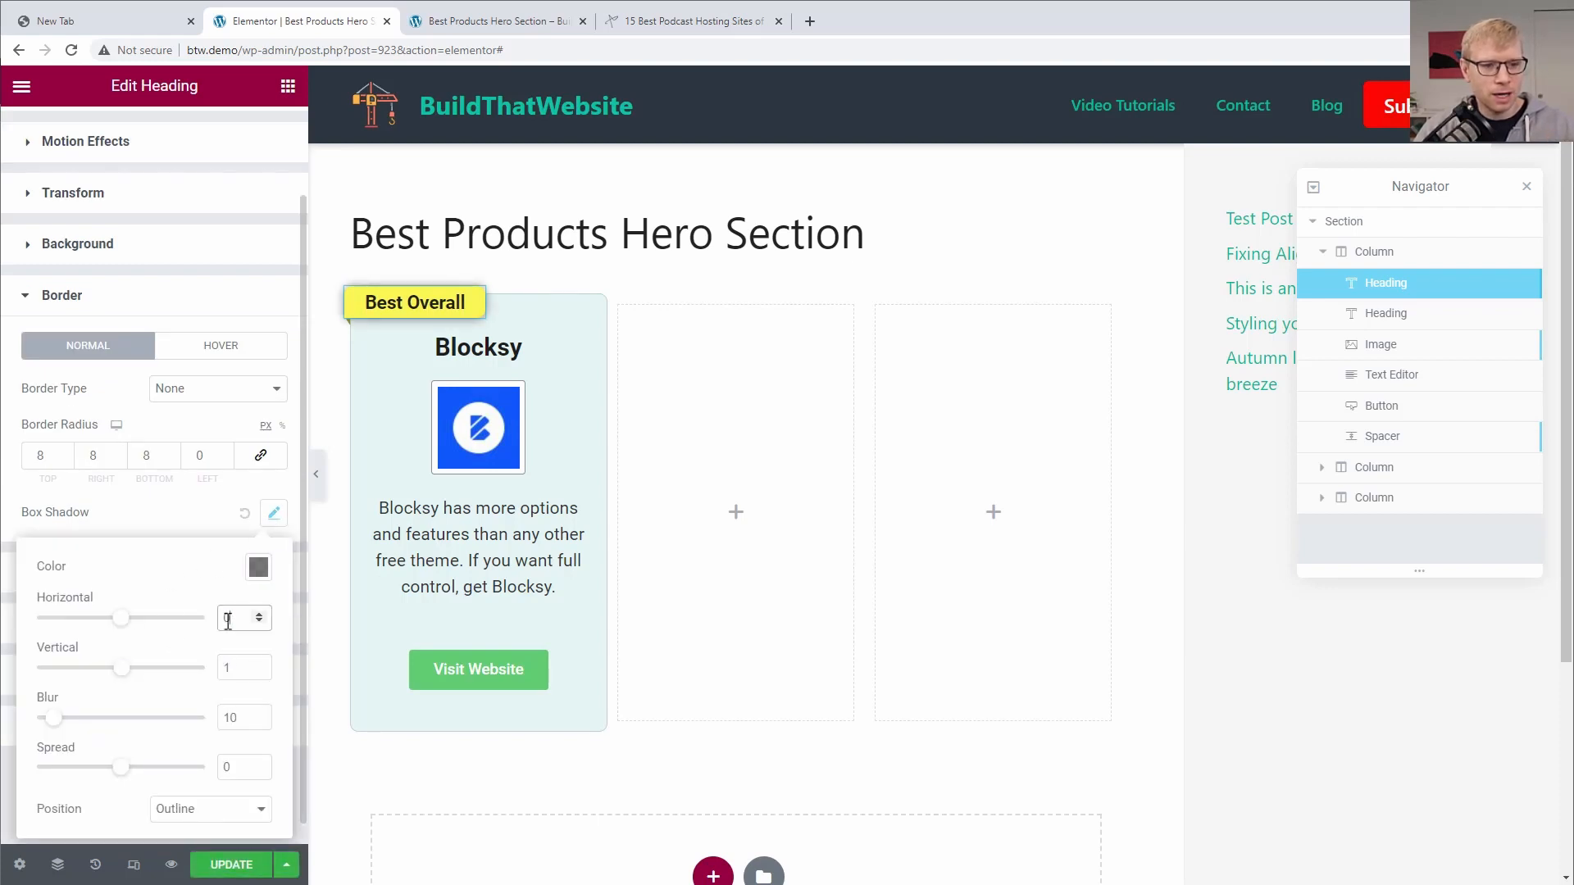
text(1)
double_click(229, 717)
text(3)
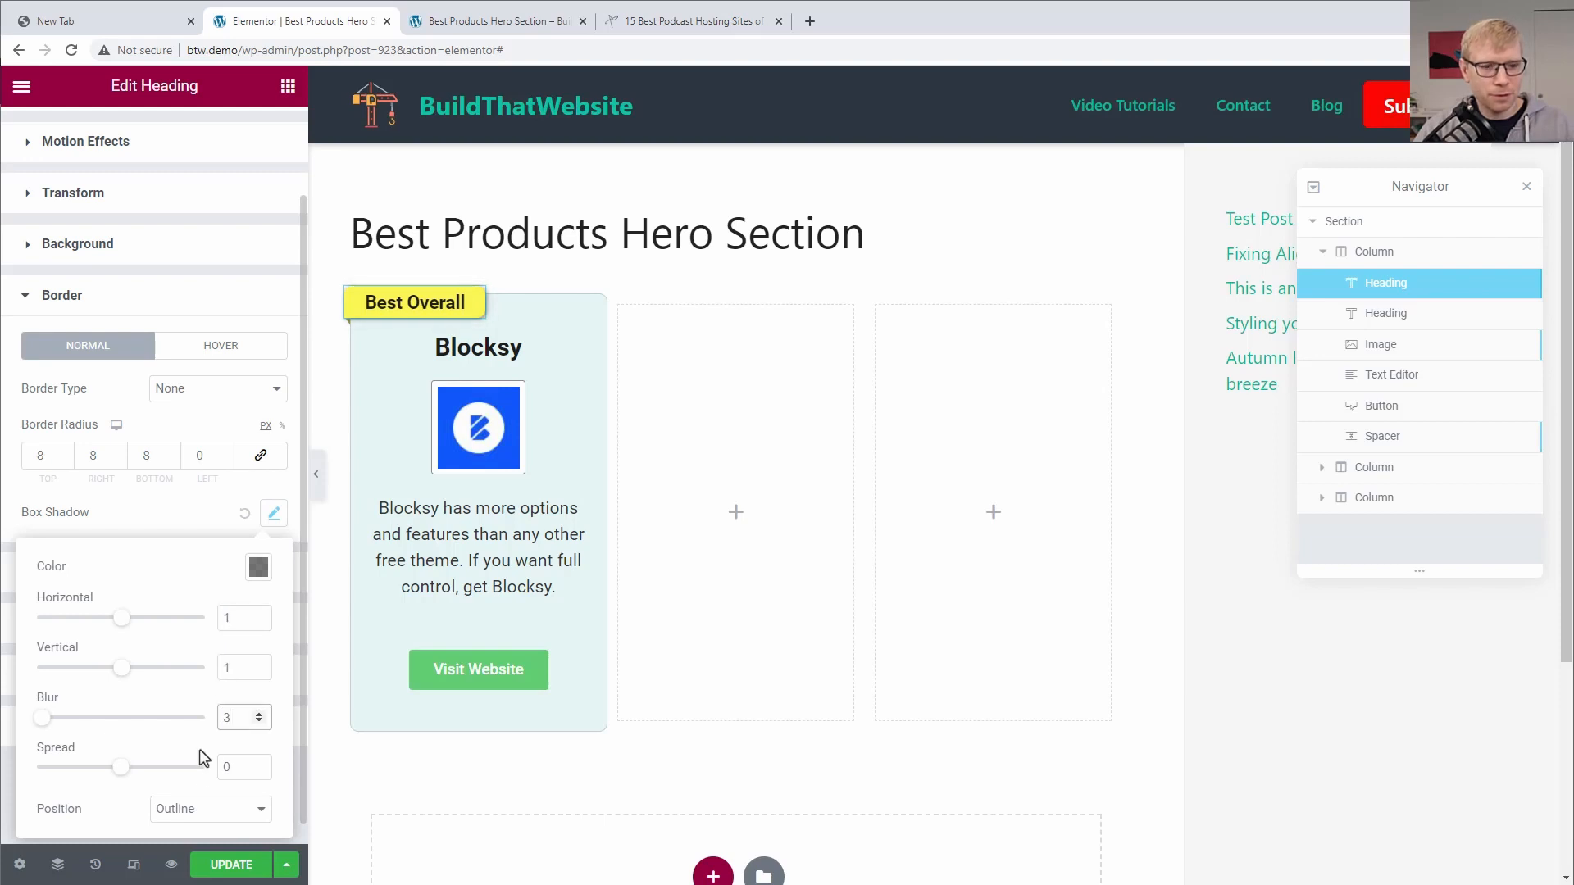
Set the heading's shadow colour to rgba(0, 0, 0, 0.4), update the template and view the page preview.
click(259, 567)
drag(268, 486, 248, 489)
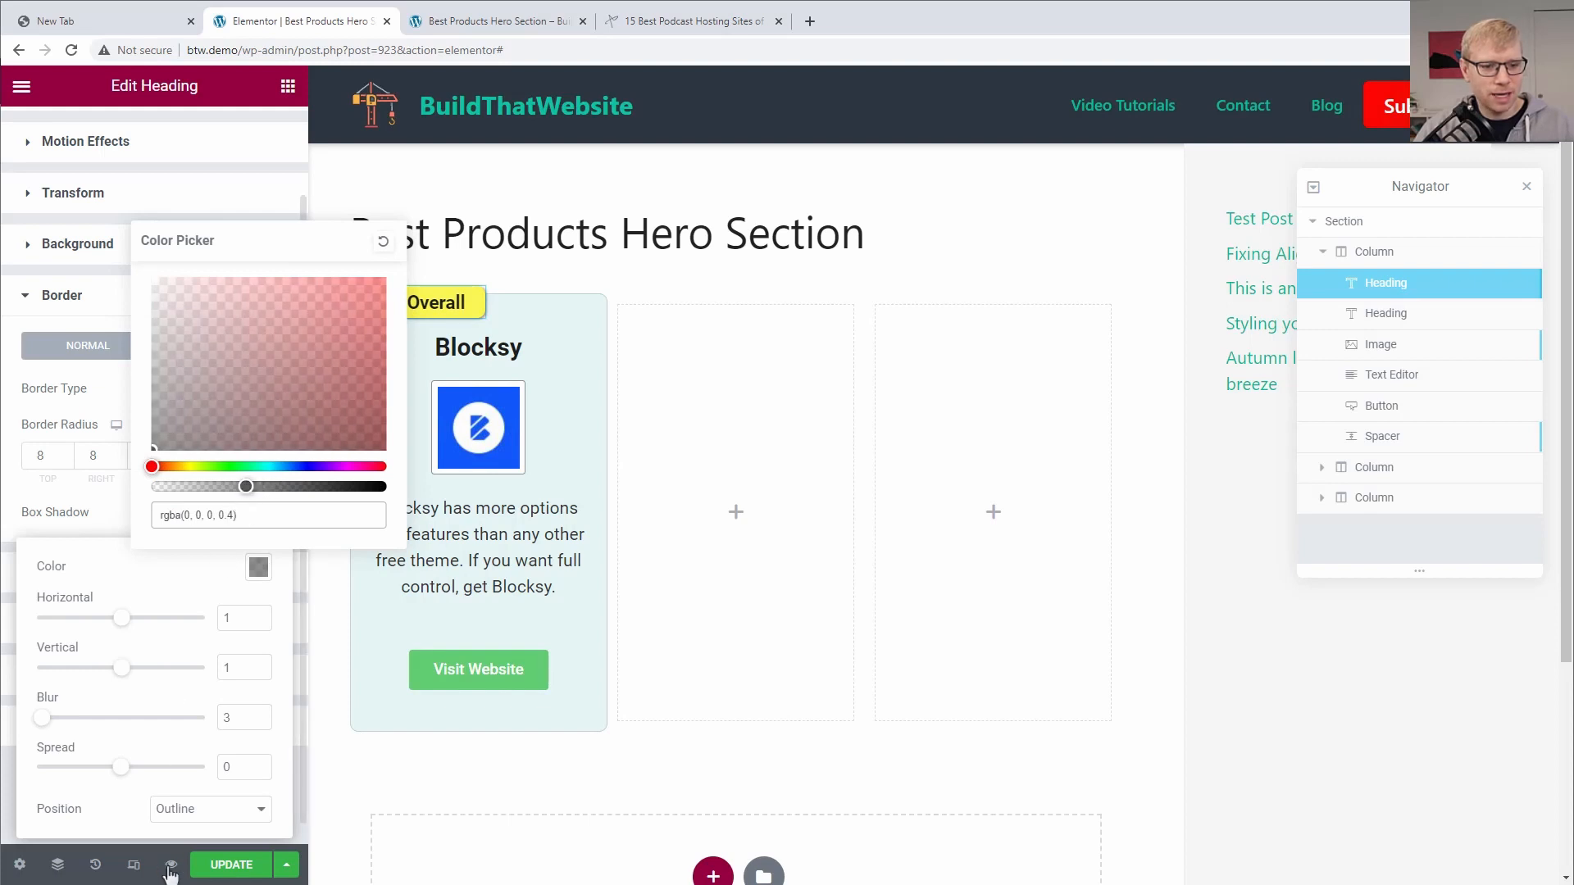
click(200, 867)
click(491, 22)
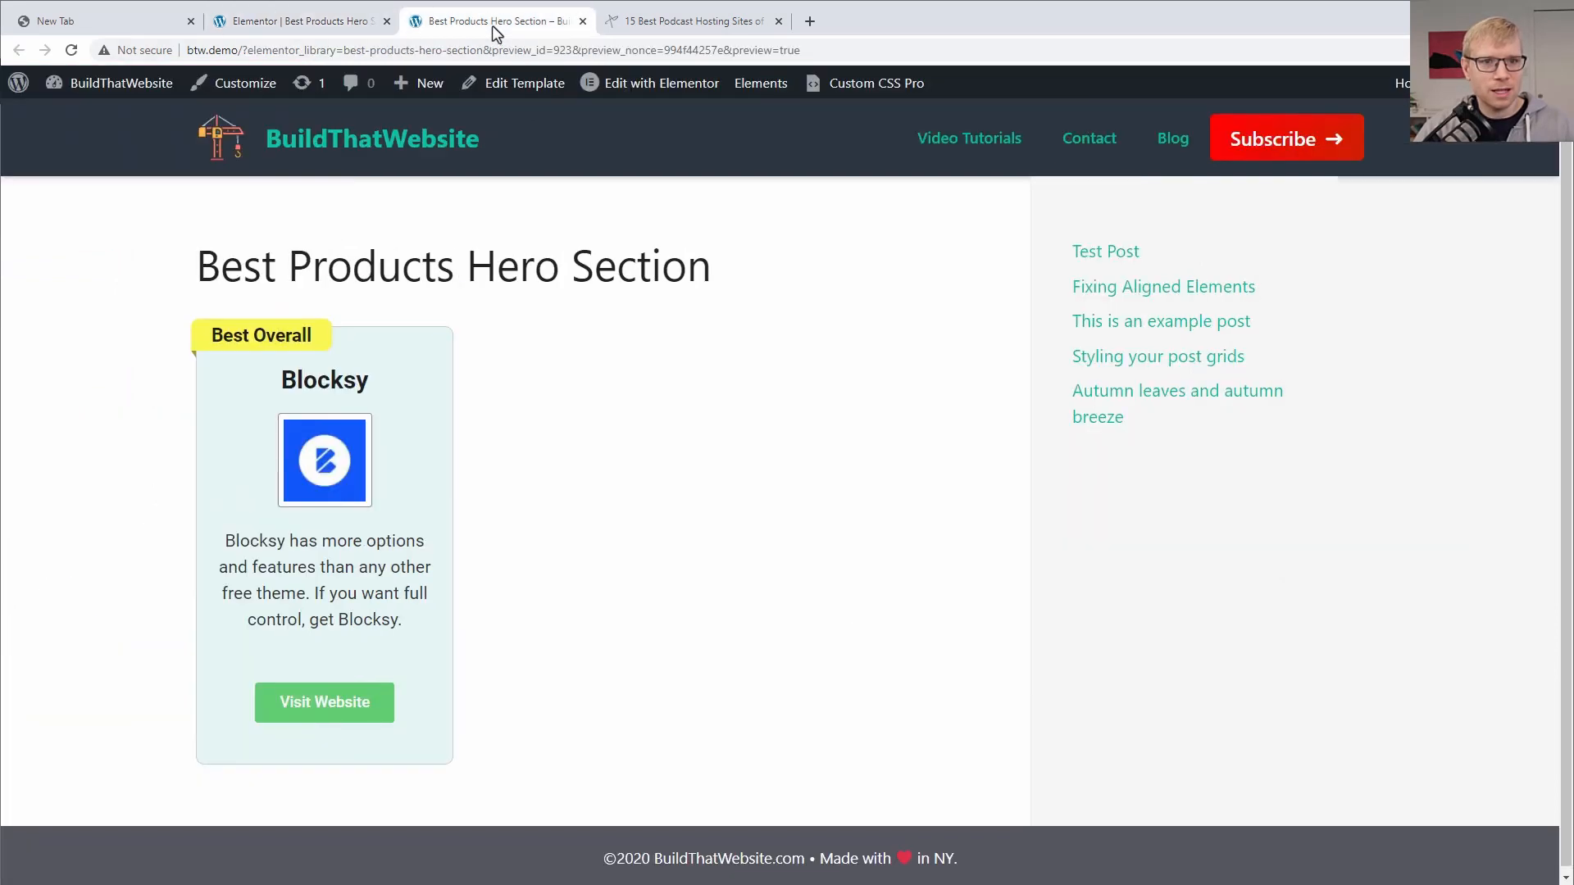
Reload the page preview, add a right-arrow icon to the Visit Website button and set its icon position to After.
key(F5)
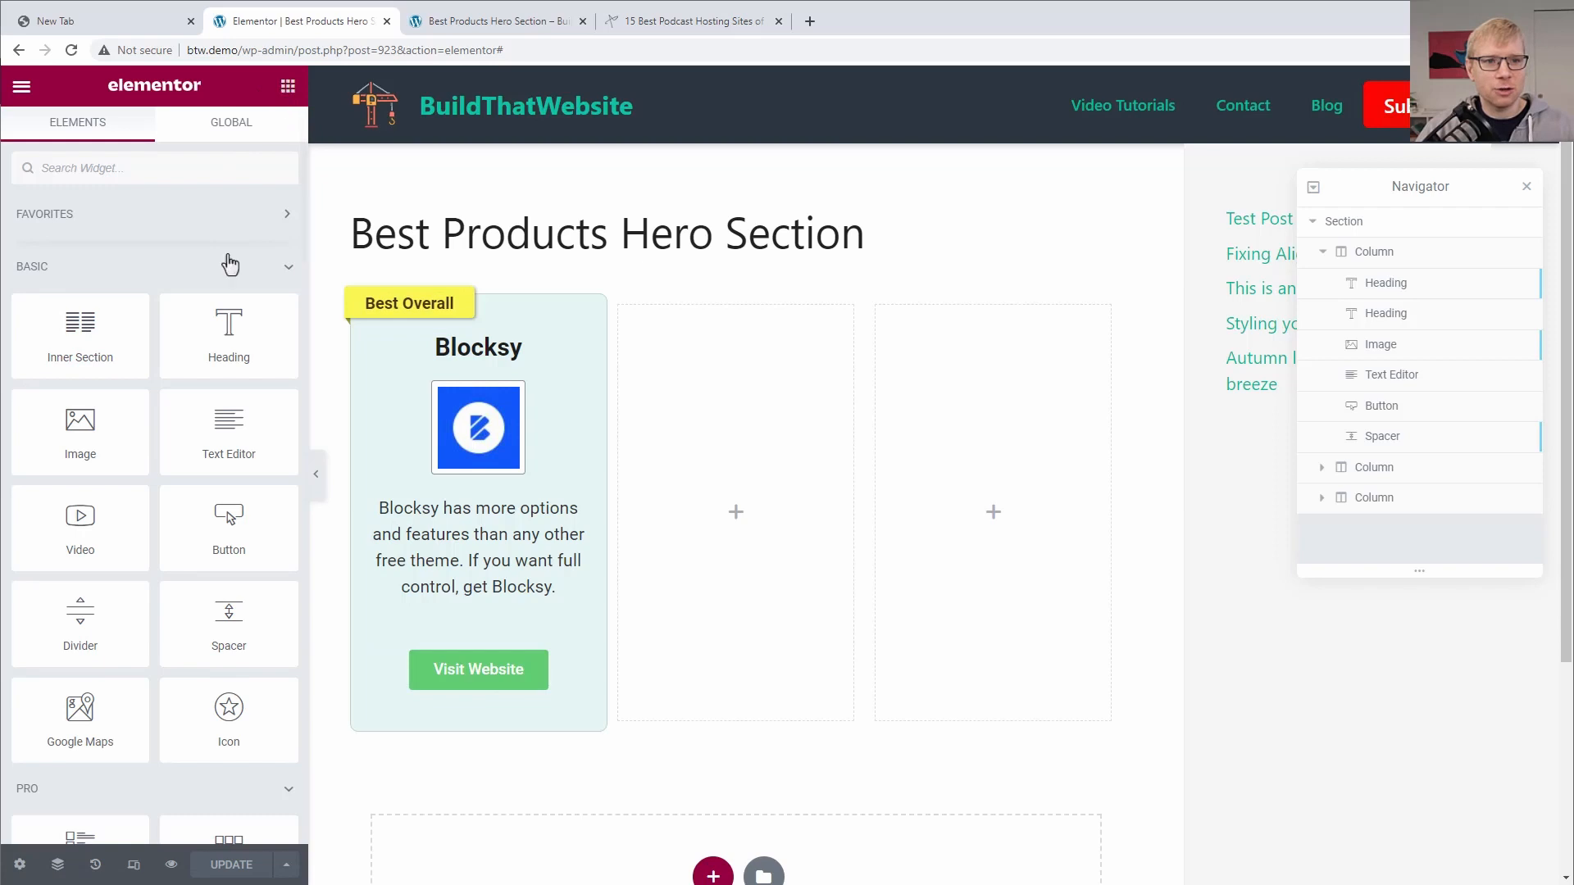
click(470, 676)
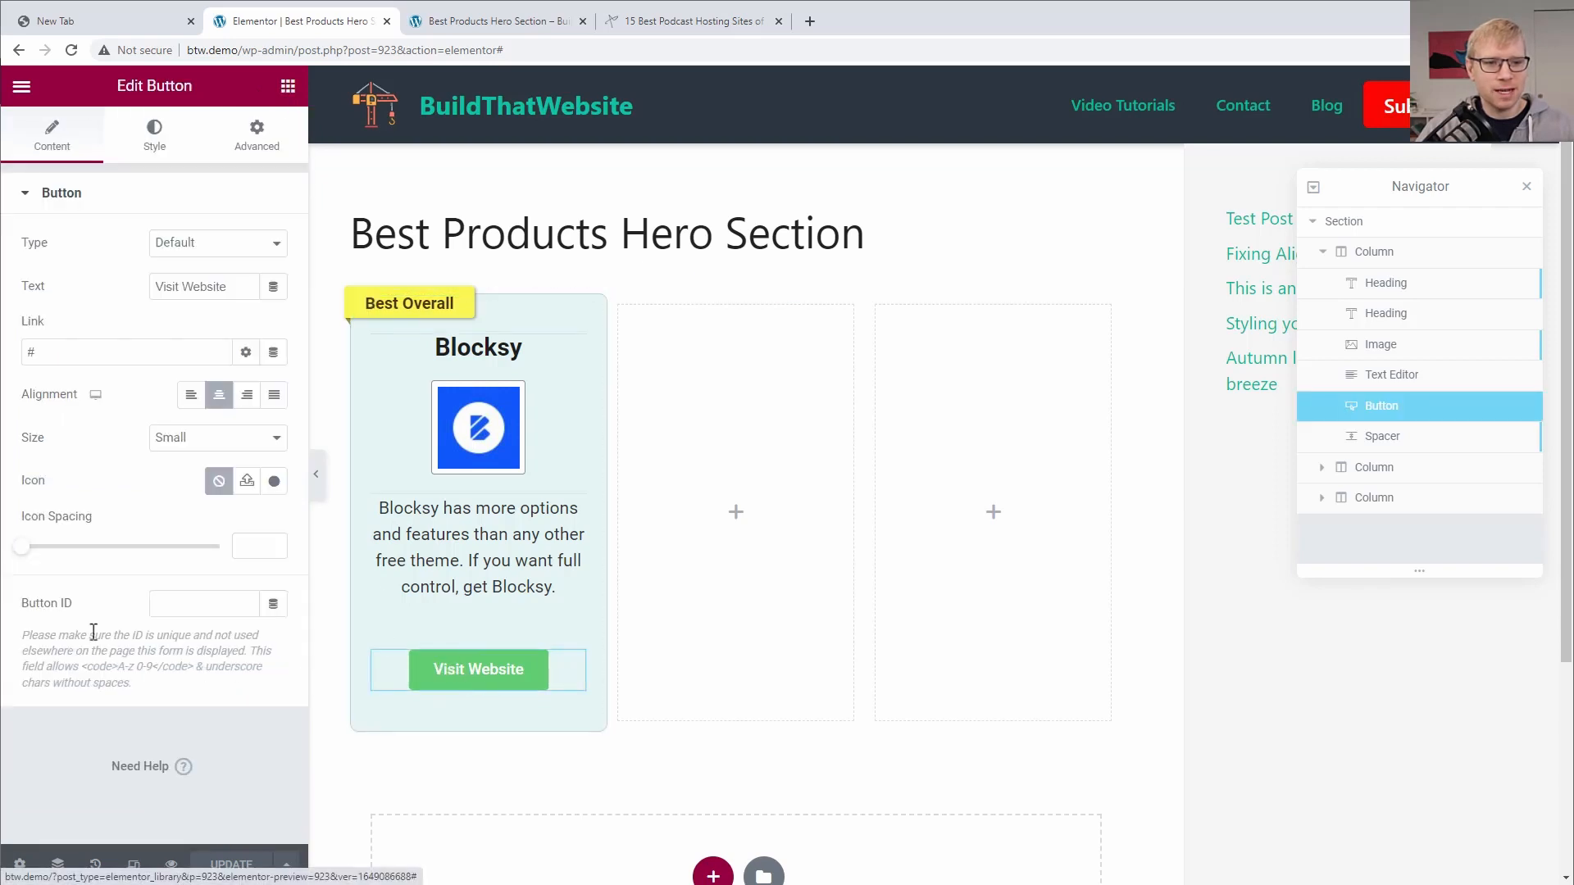
click(275, 484)
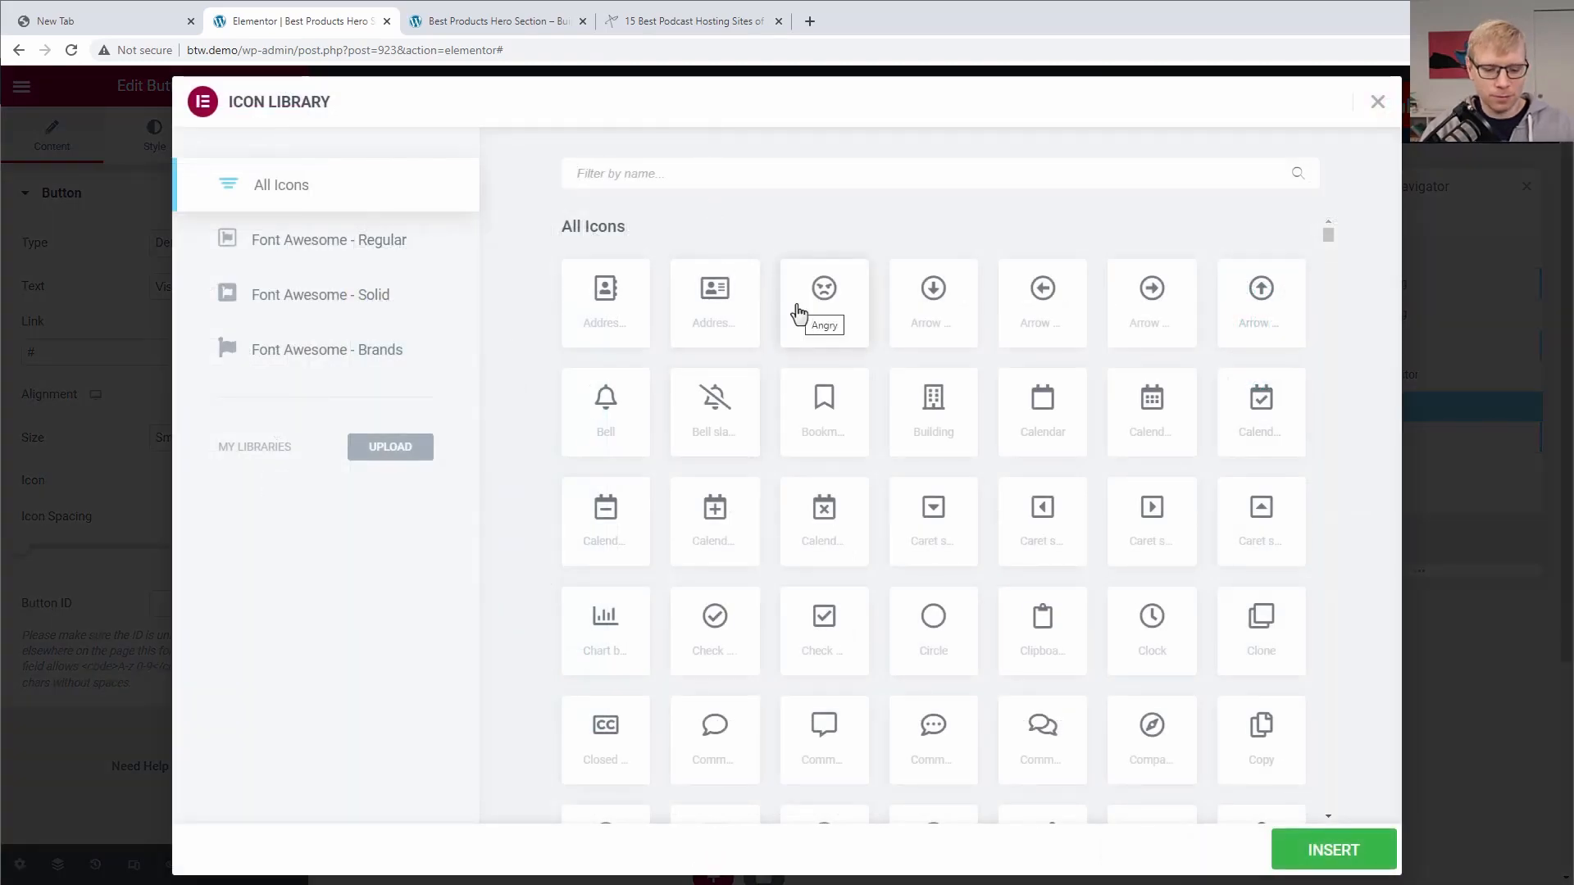
text(arro)
click(614, 527)
click(1329, 847)
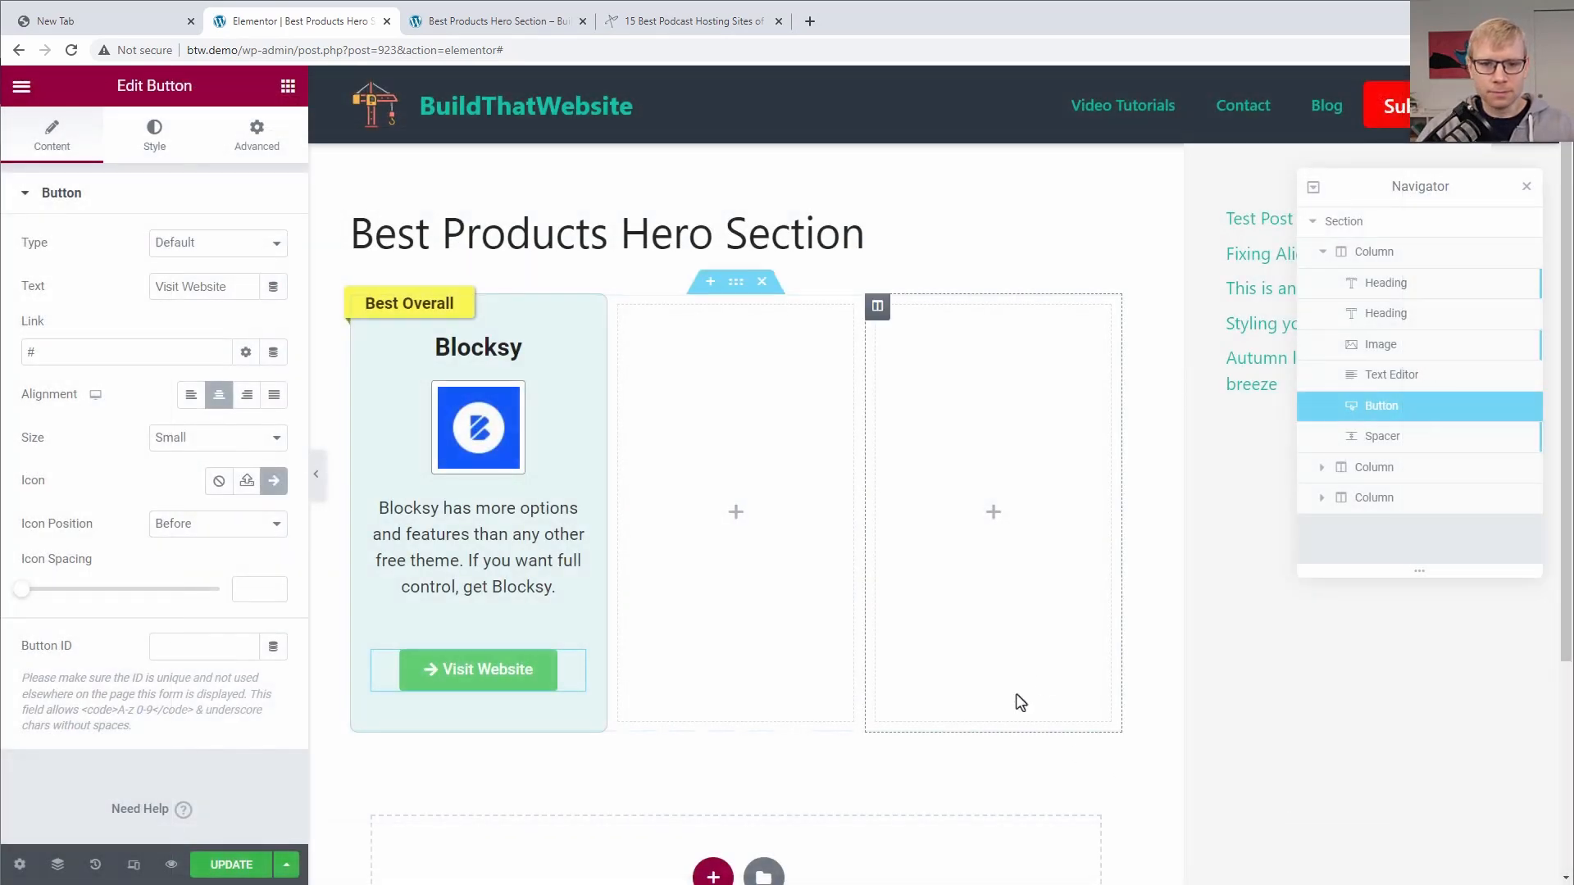
click(184, 532)
click(185, 559)
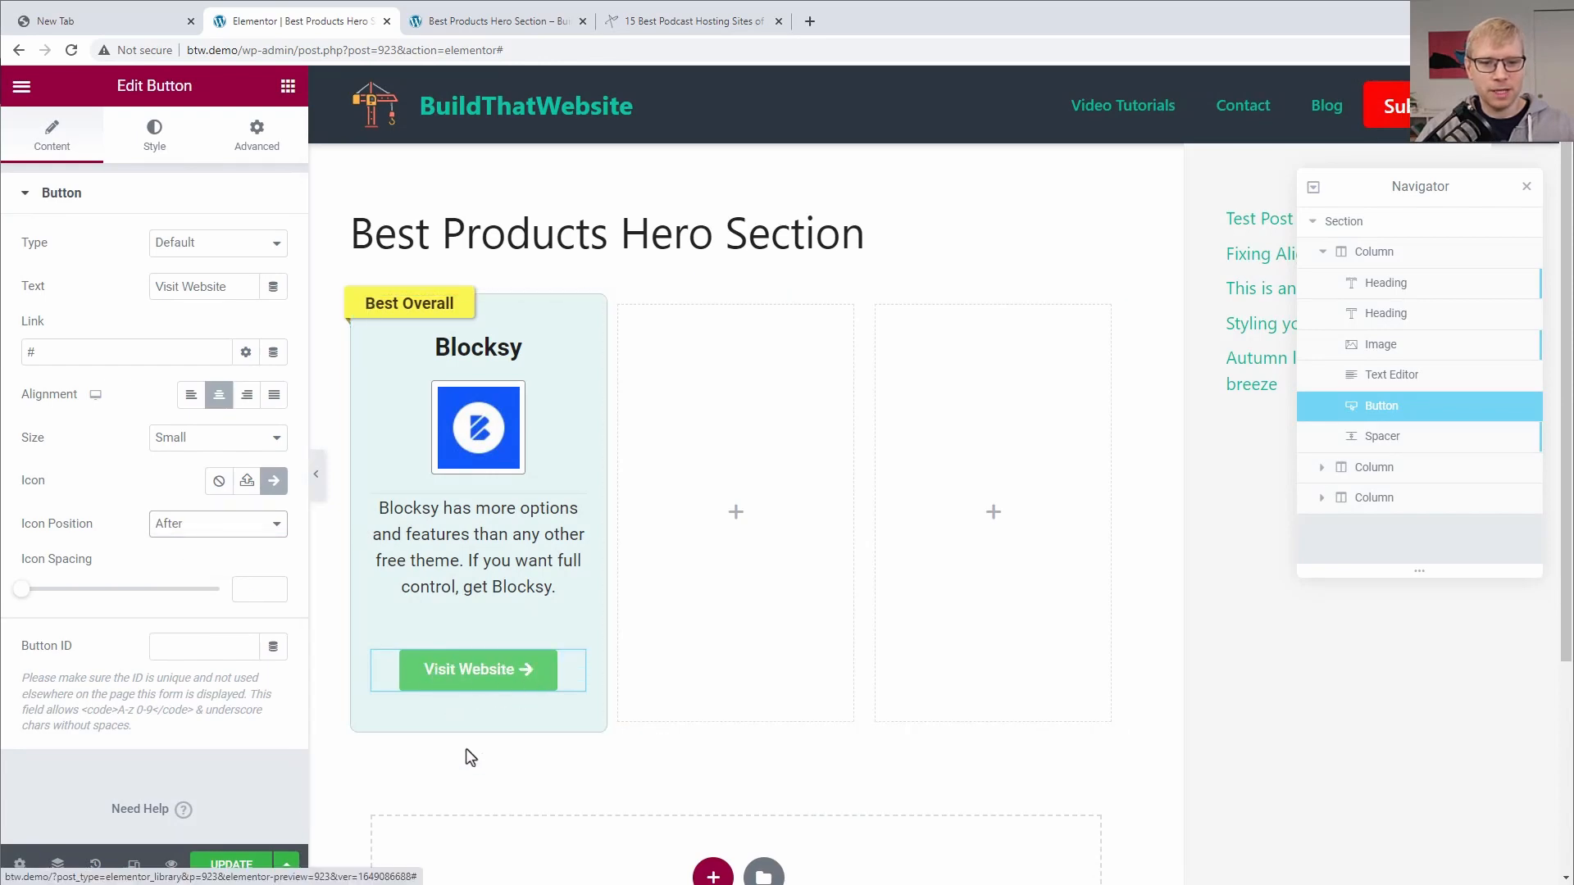
Replace the button's arrow with the outlined external link icon from the icon library.
click(274, 481)
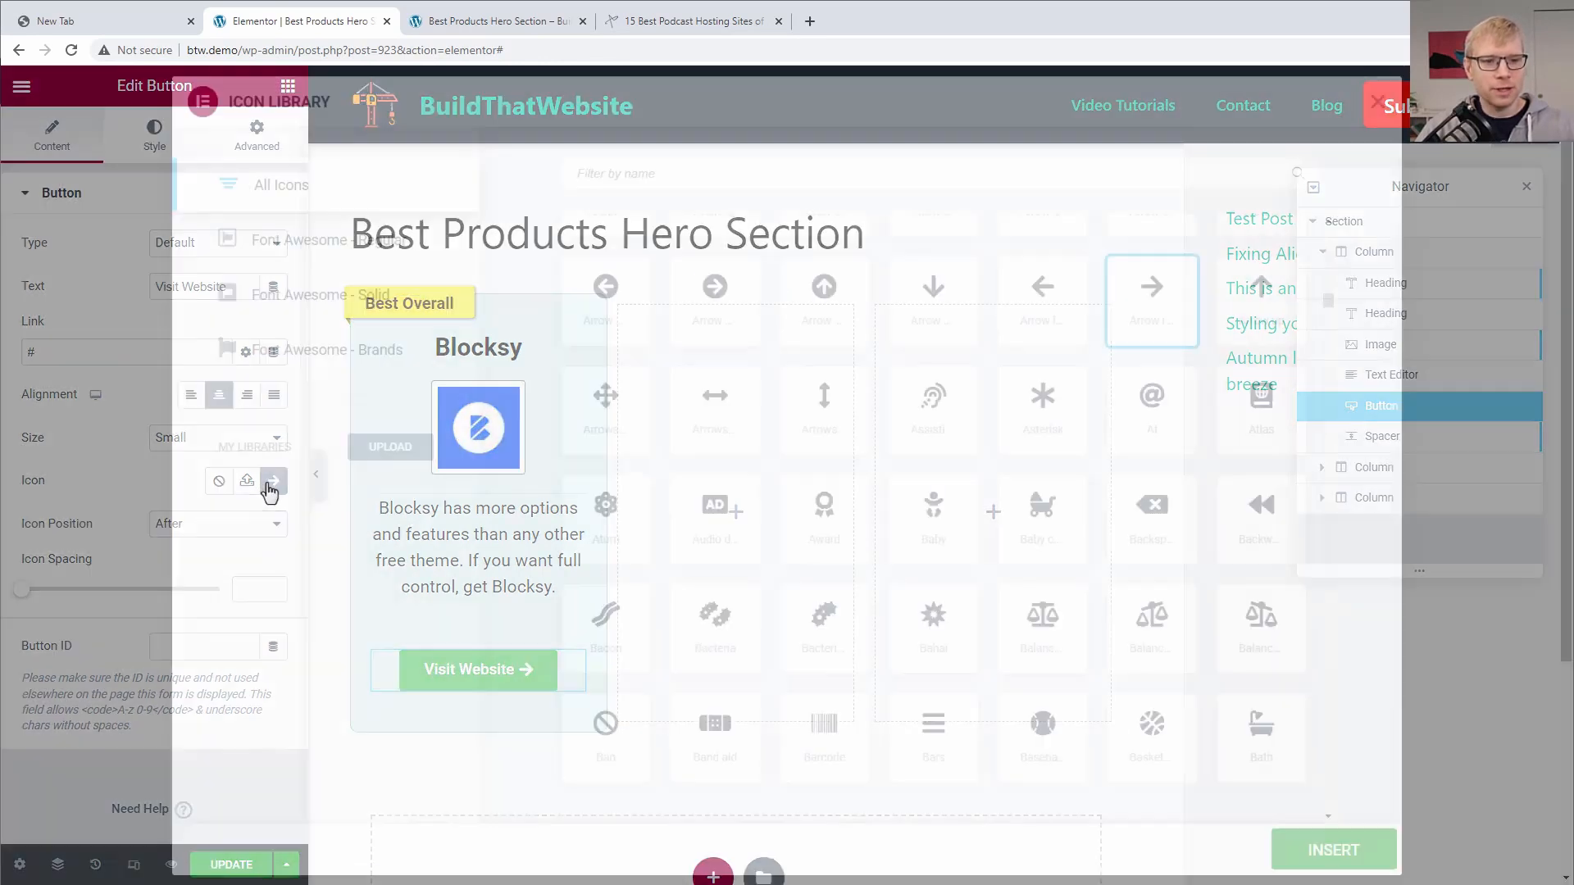
click(797, 172)
text(exte)
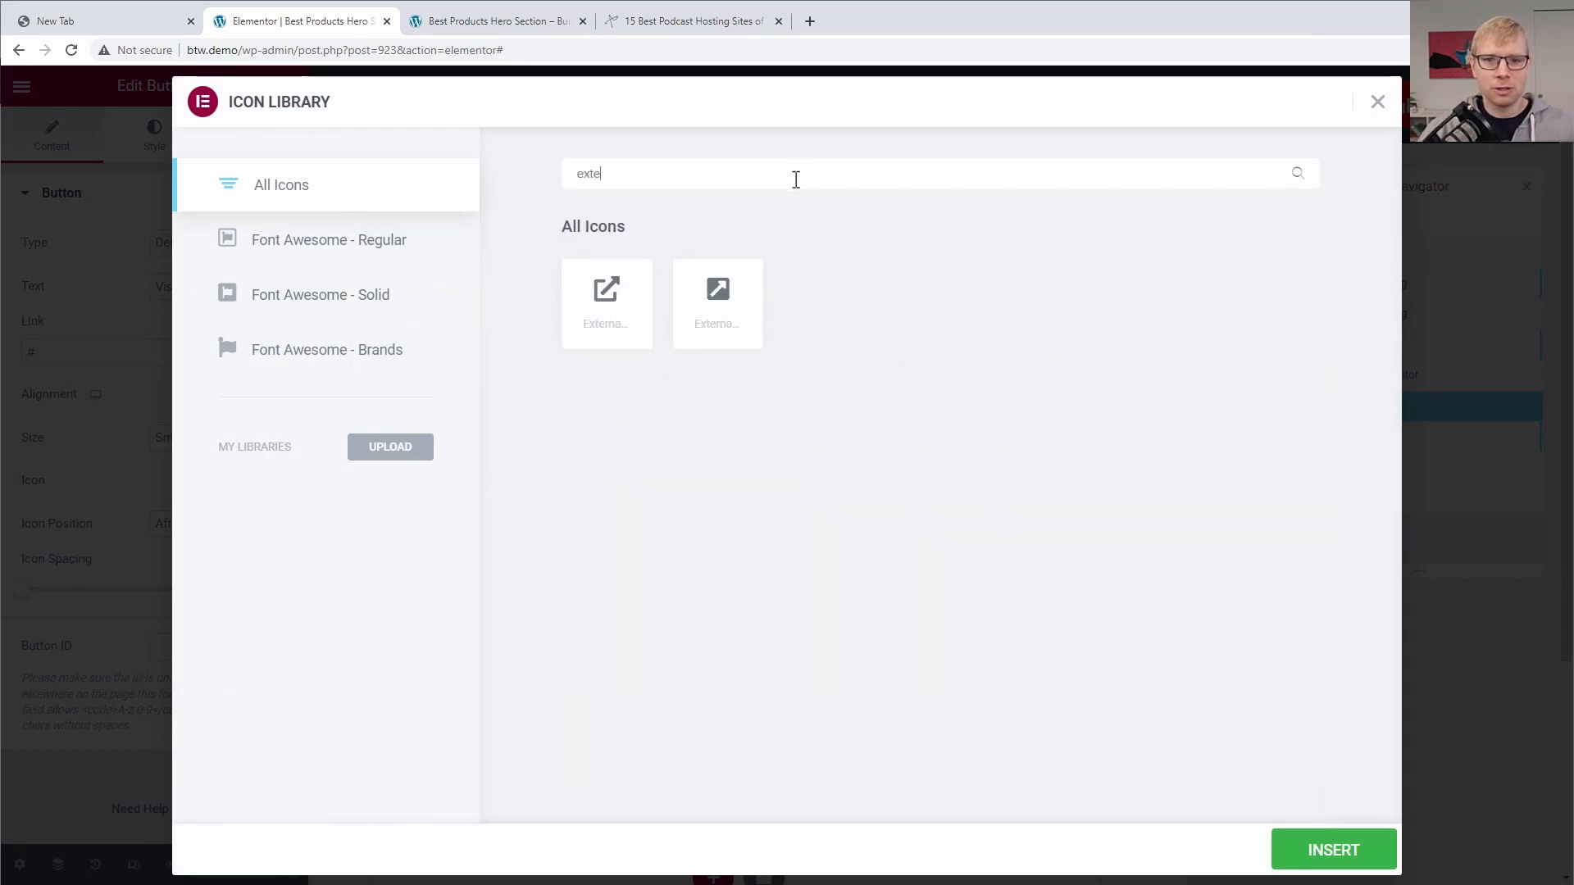
click(605, 312)
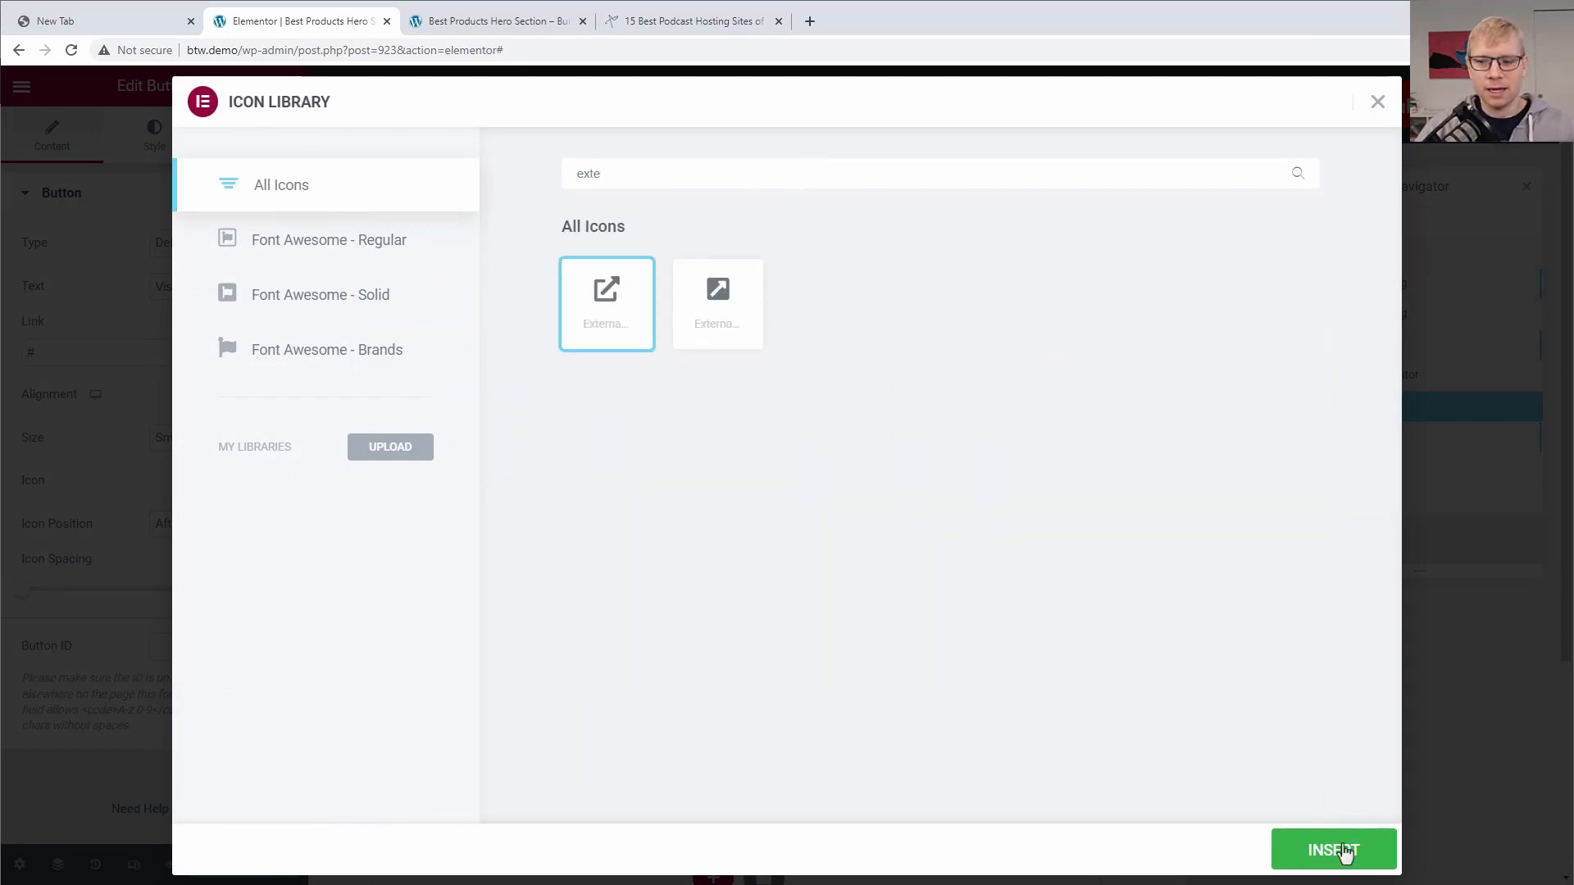
click(1344, 847)
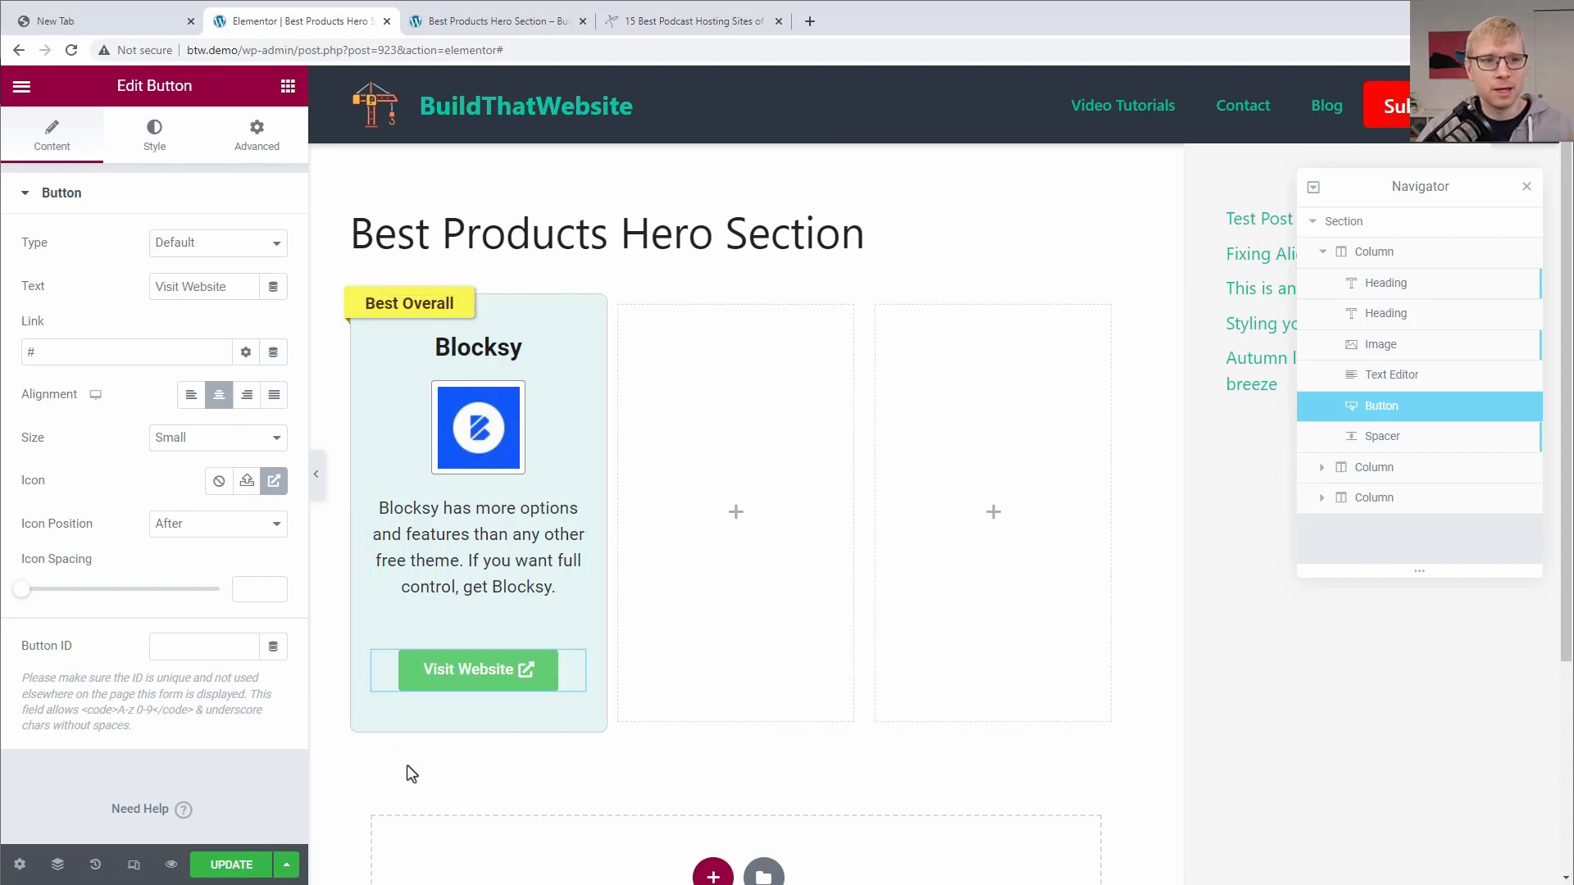
Assign the CSS class top-products-button to the Visit Website button and update the template.
click(246, 147)
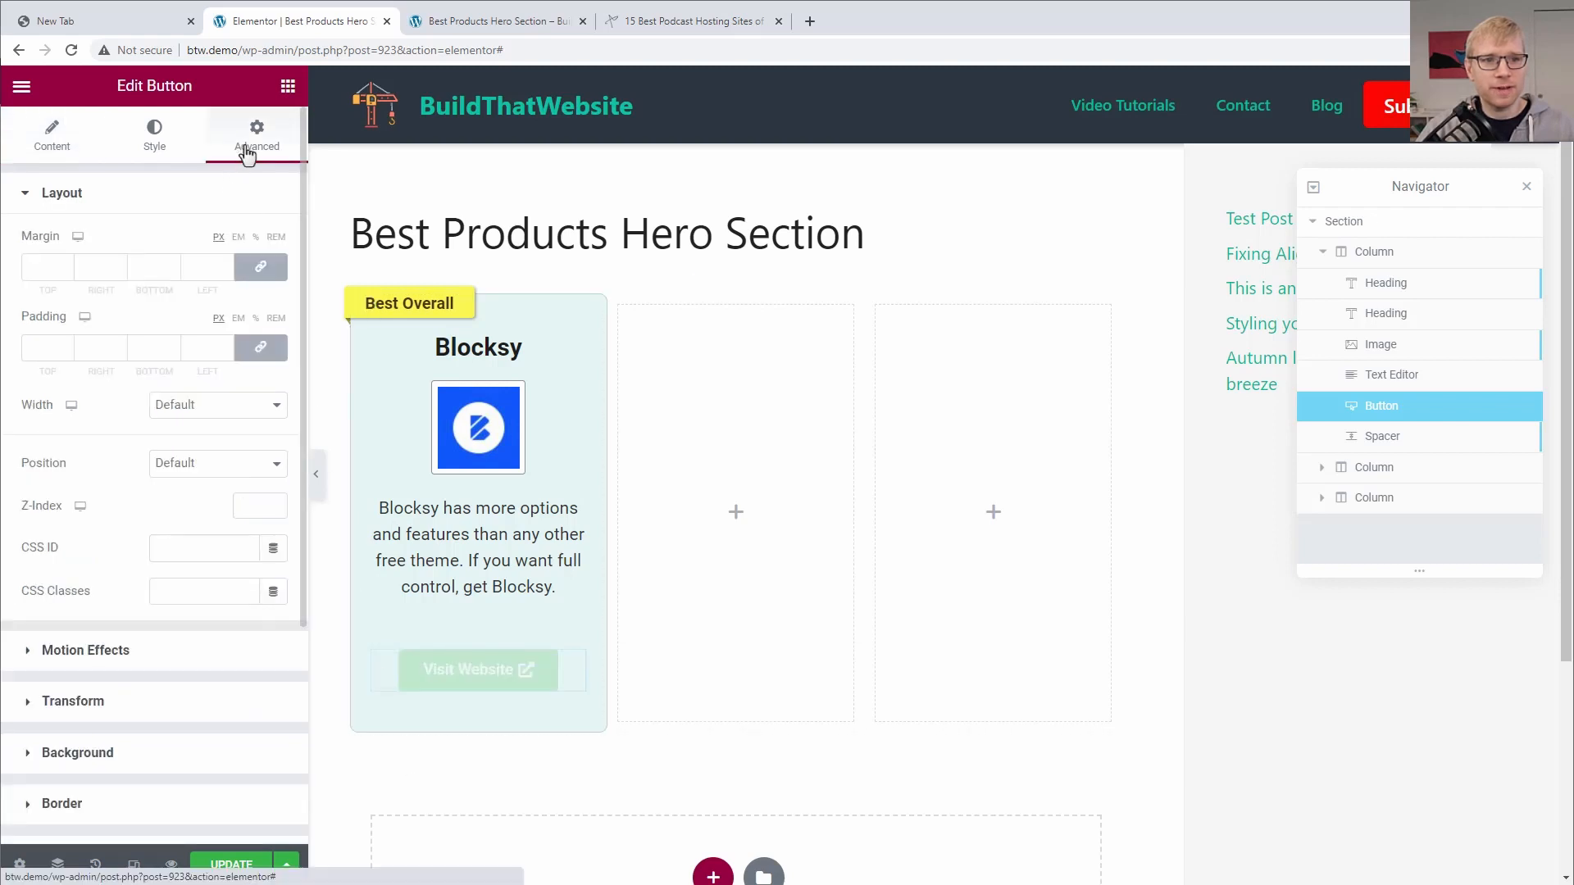
click(168, 590)
text(top-prudct)
key(BackSpace)
key(BackSpace)
key(BackSpace)
text(oduc)
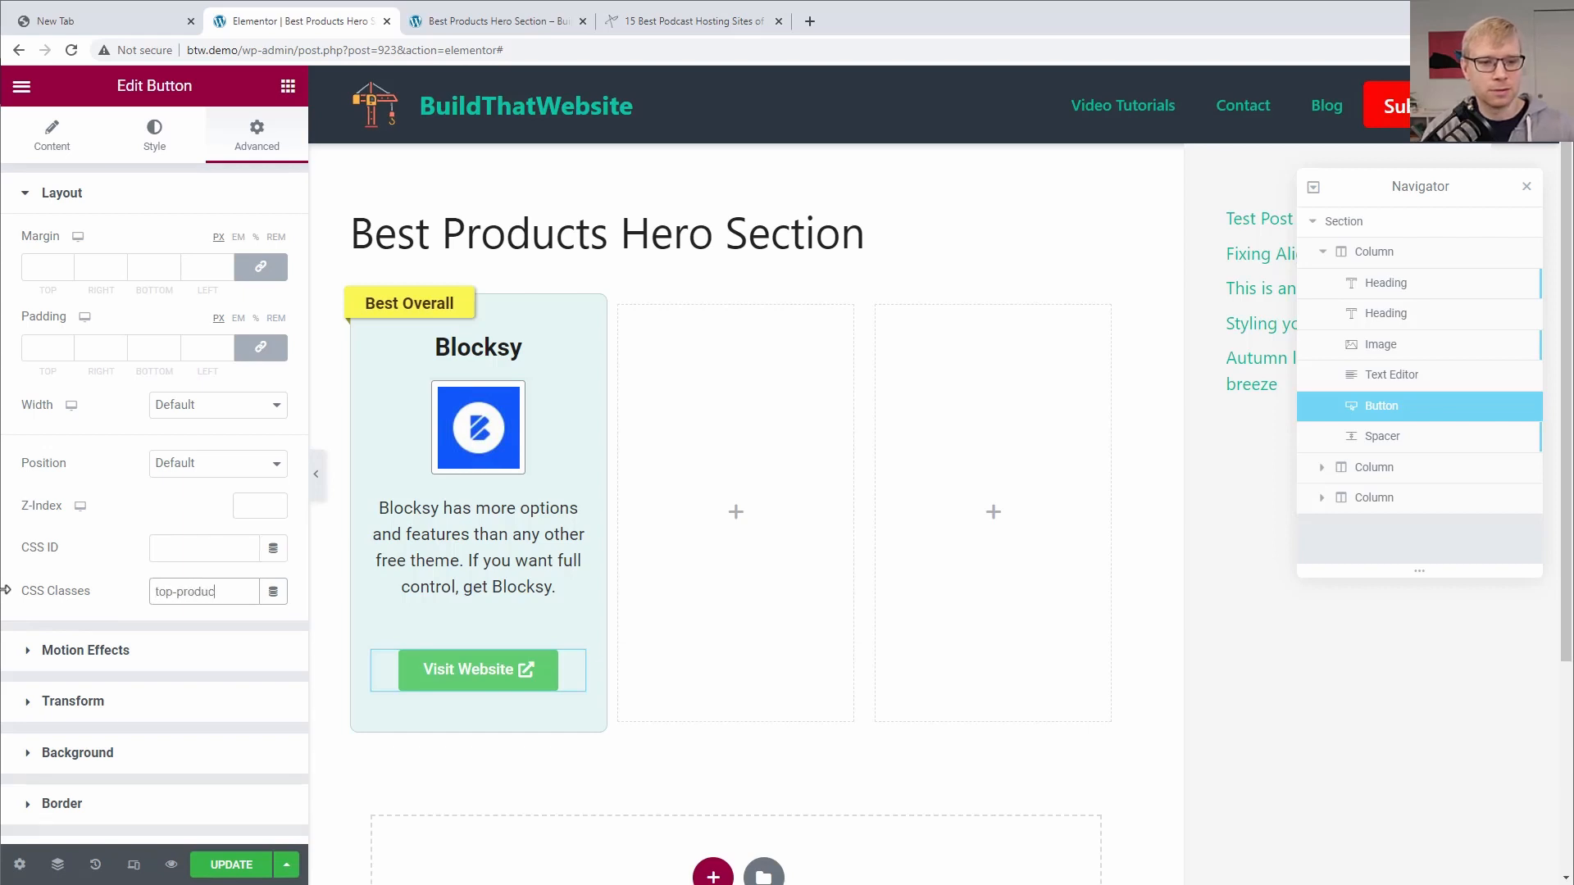
text(ts-button)
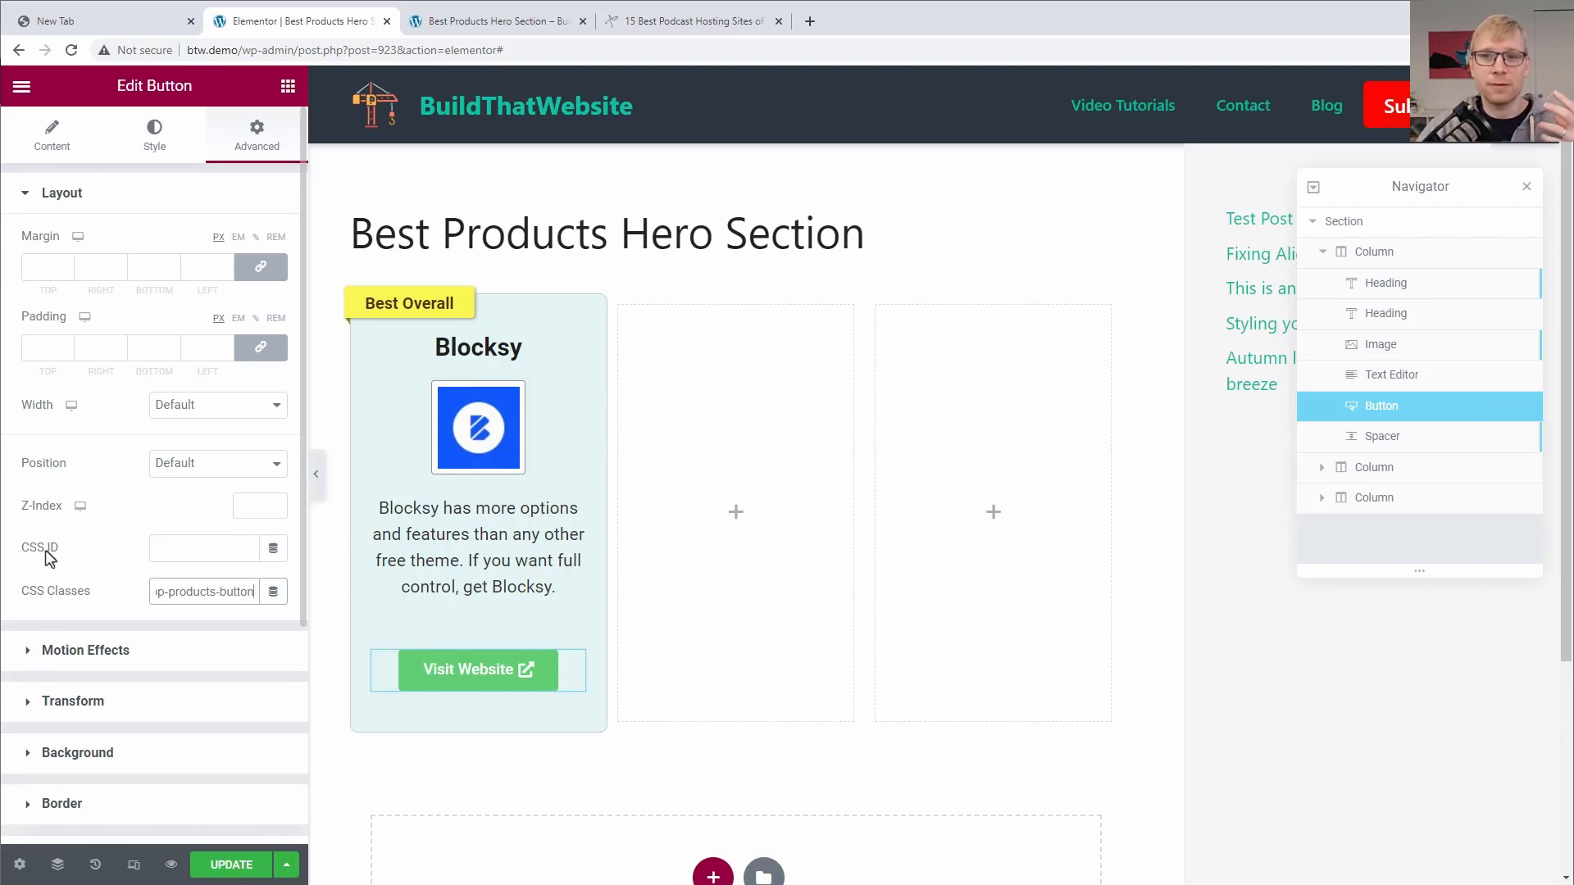
scroll(210, 727, down, 3)
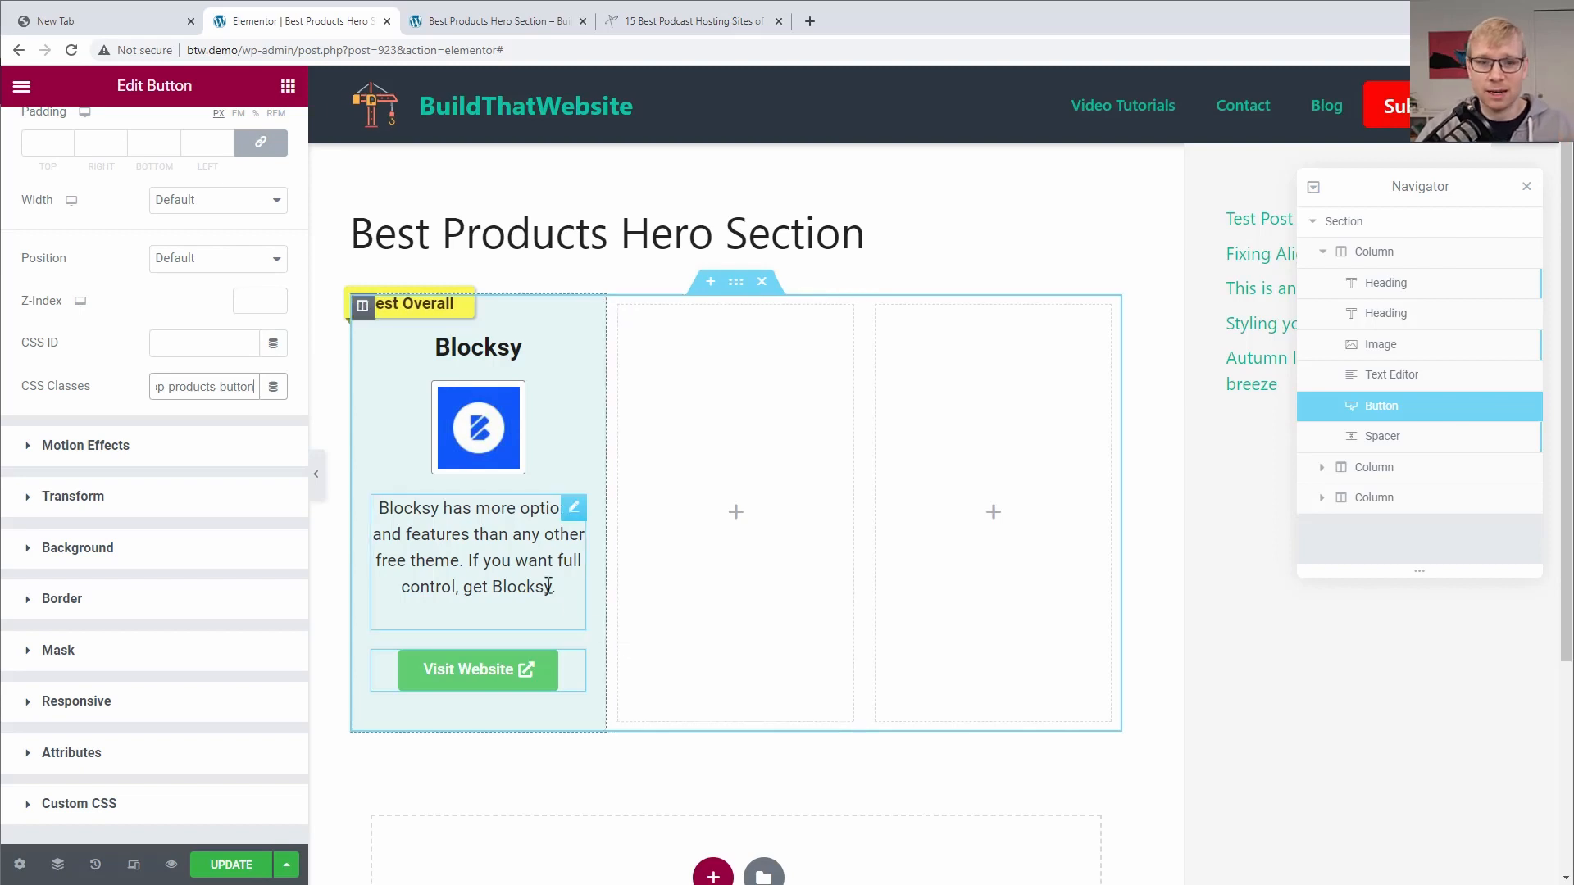
scroll(478, 442, down, 1)
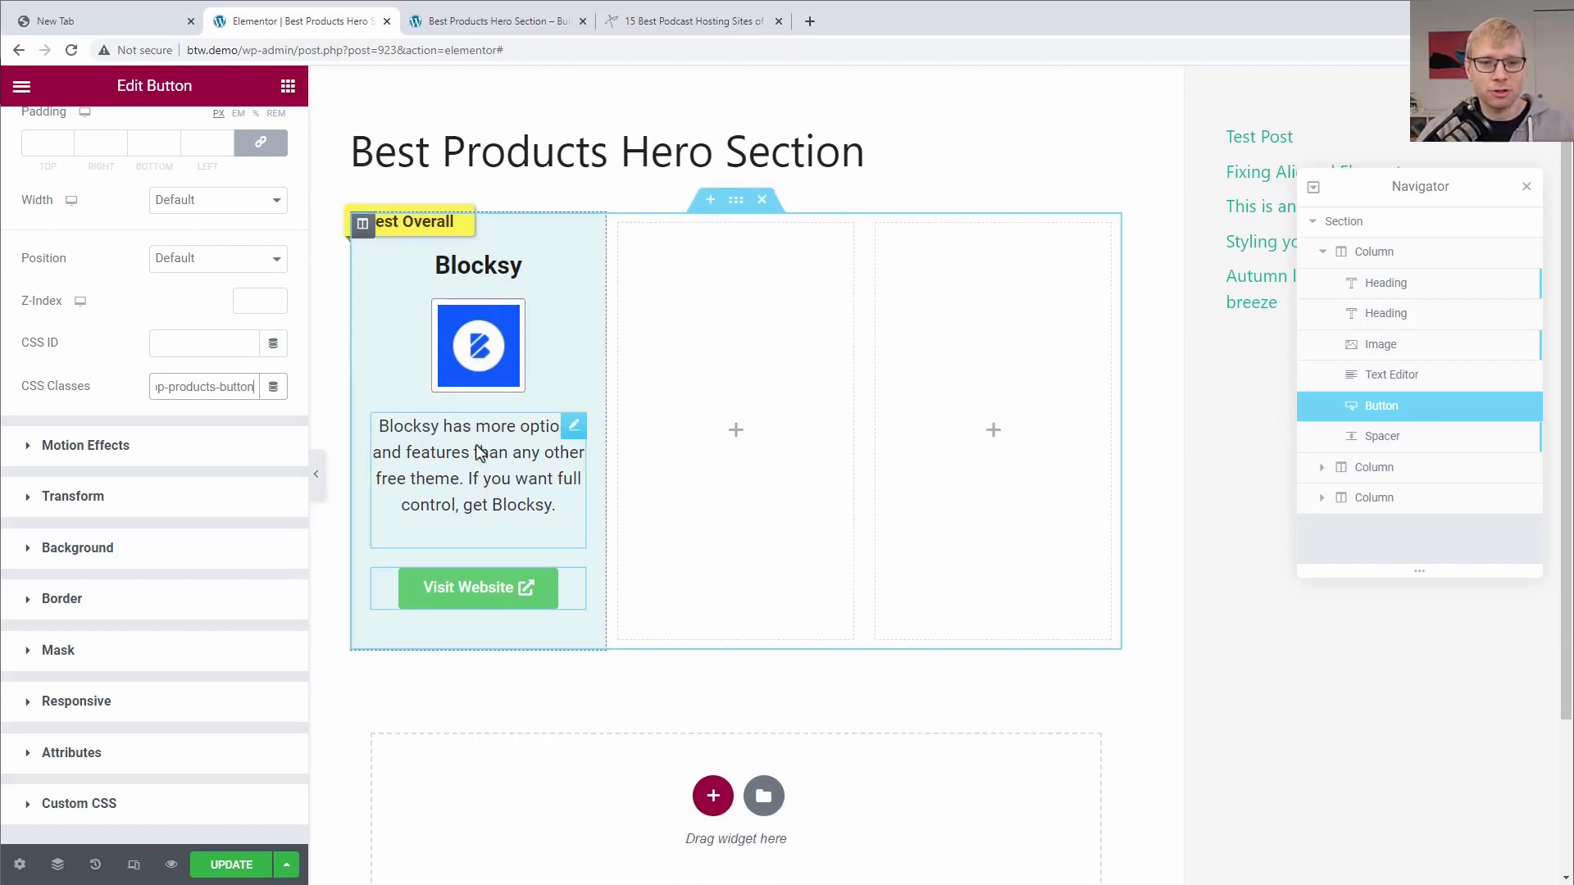
scroll(453, 360, up, 1)
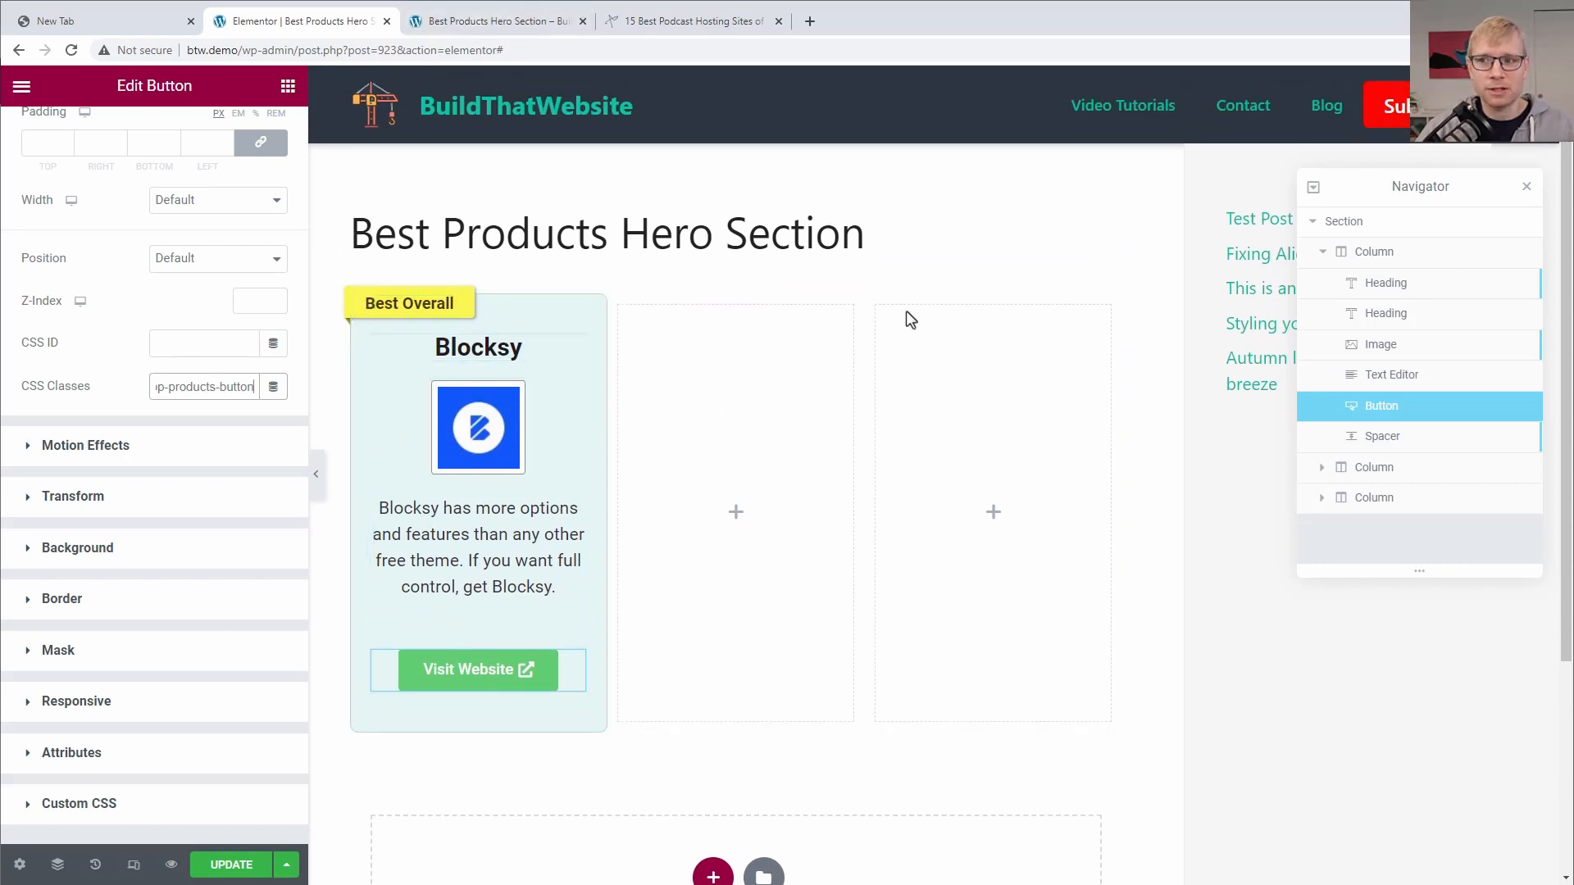
click(231, 865)
Reload the page preview and inspect the Visit Website button's markup, examining its wrapper class, link element and icon span.
click(510, 24)
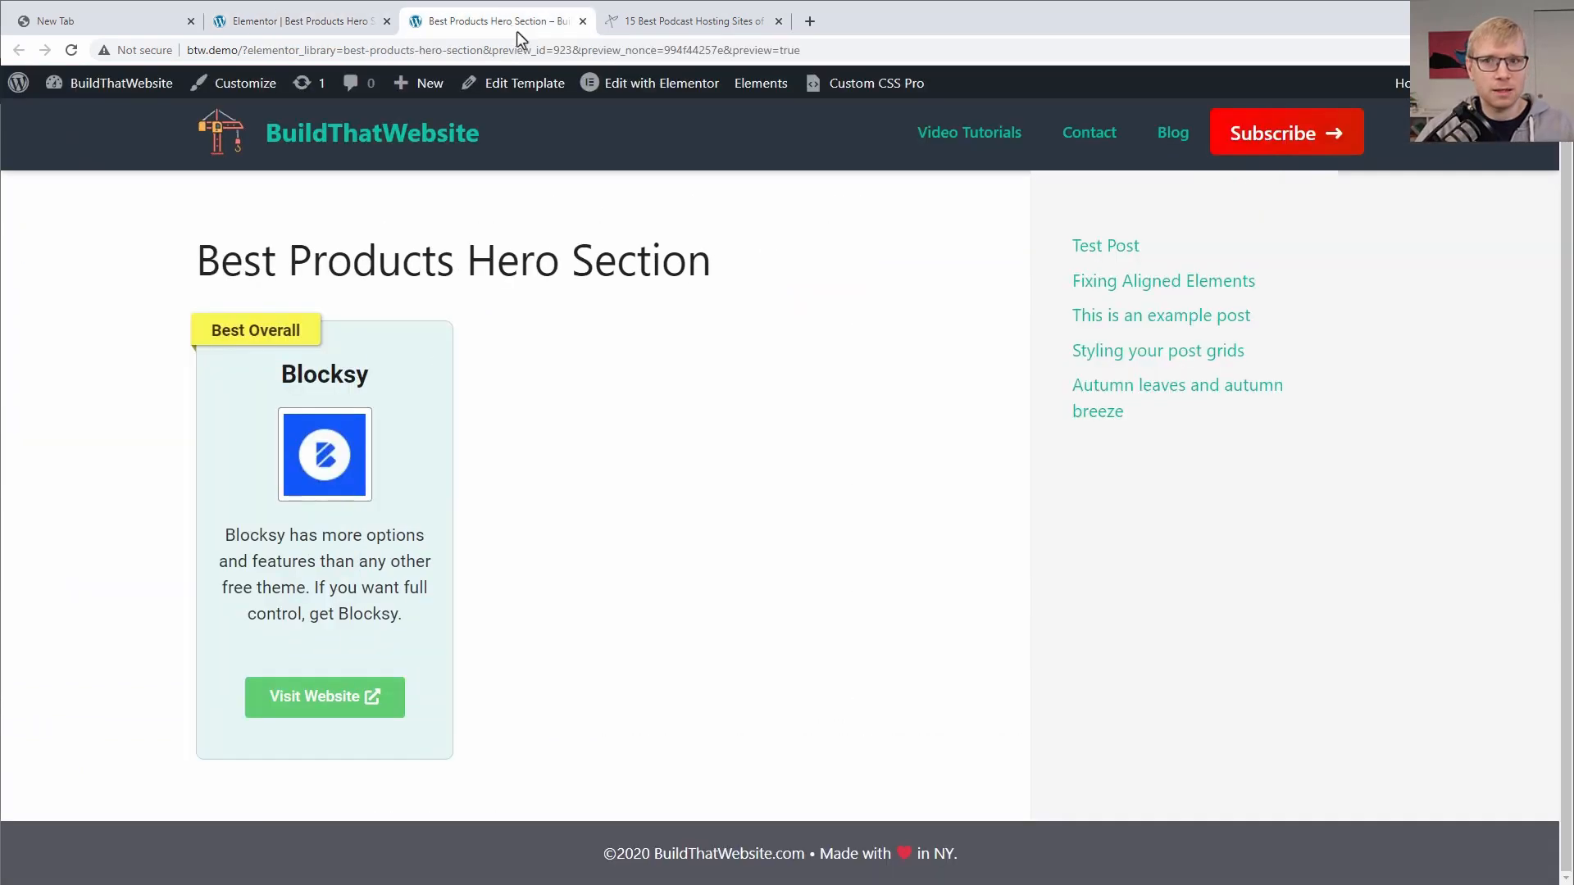
key(F5)
right_click(330, 705)
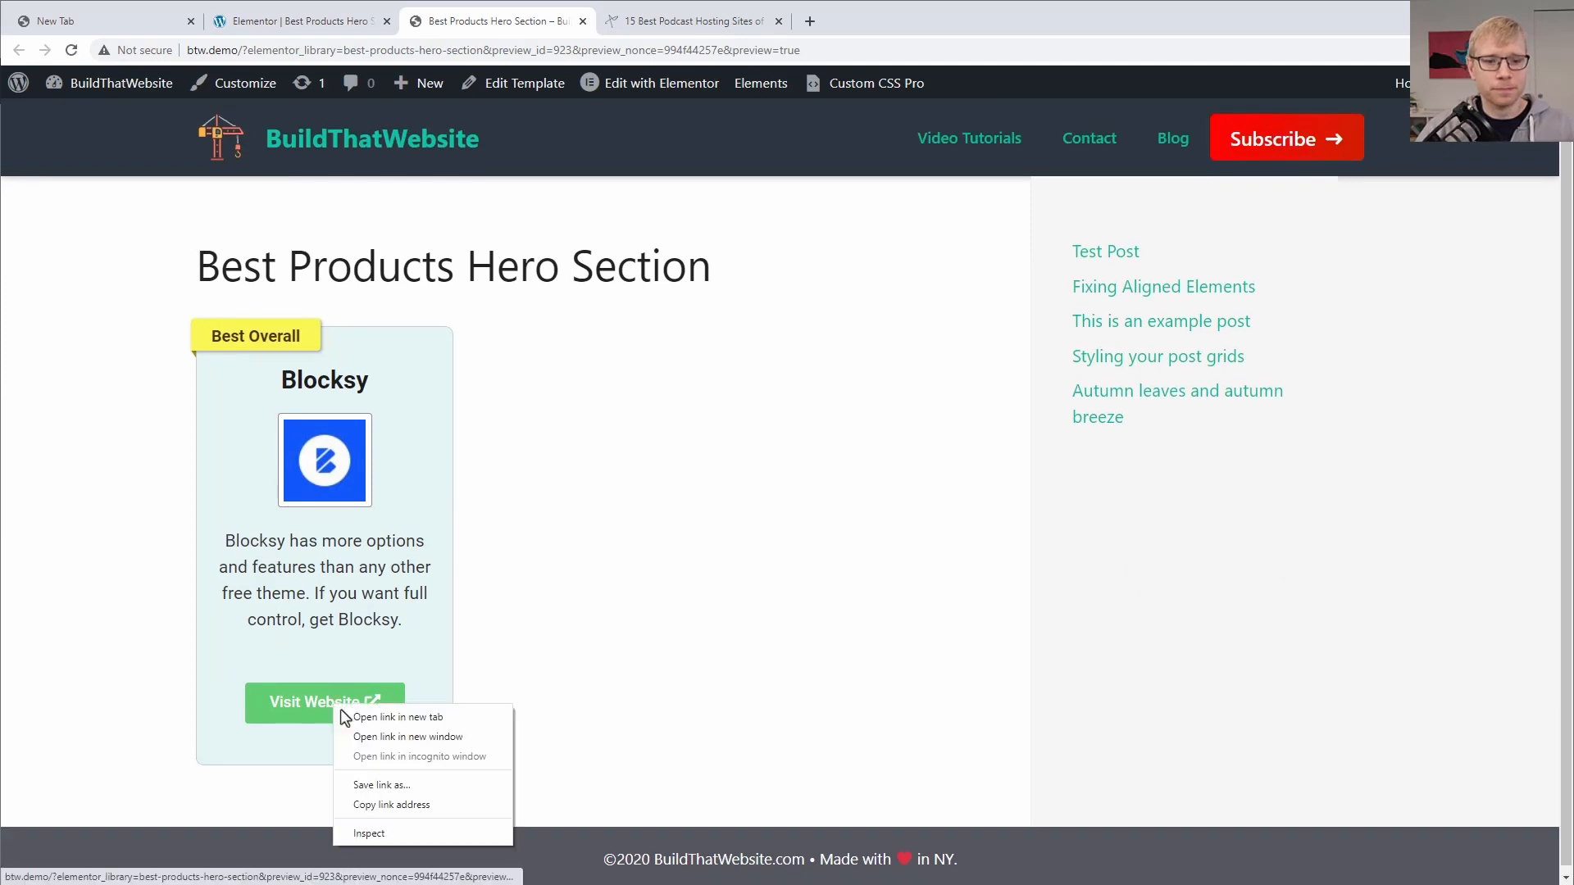
click(381, 834)
scroll(597, 492, down, 2)
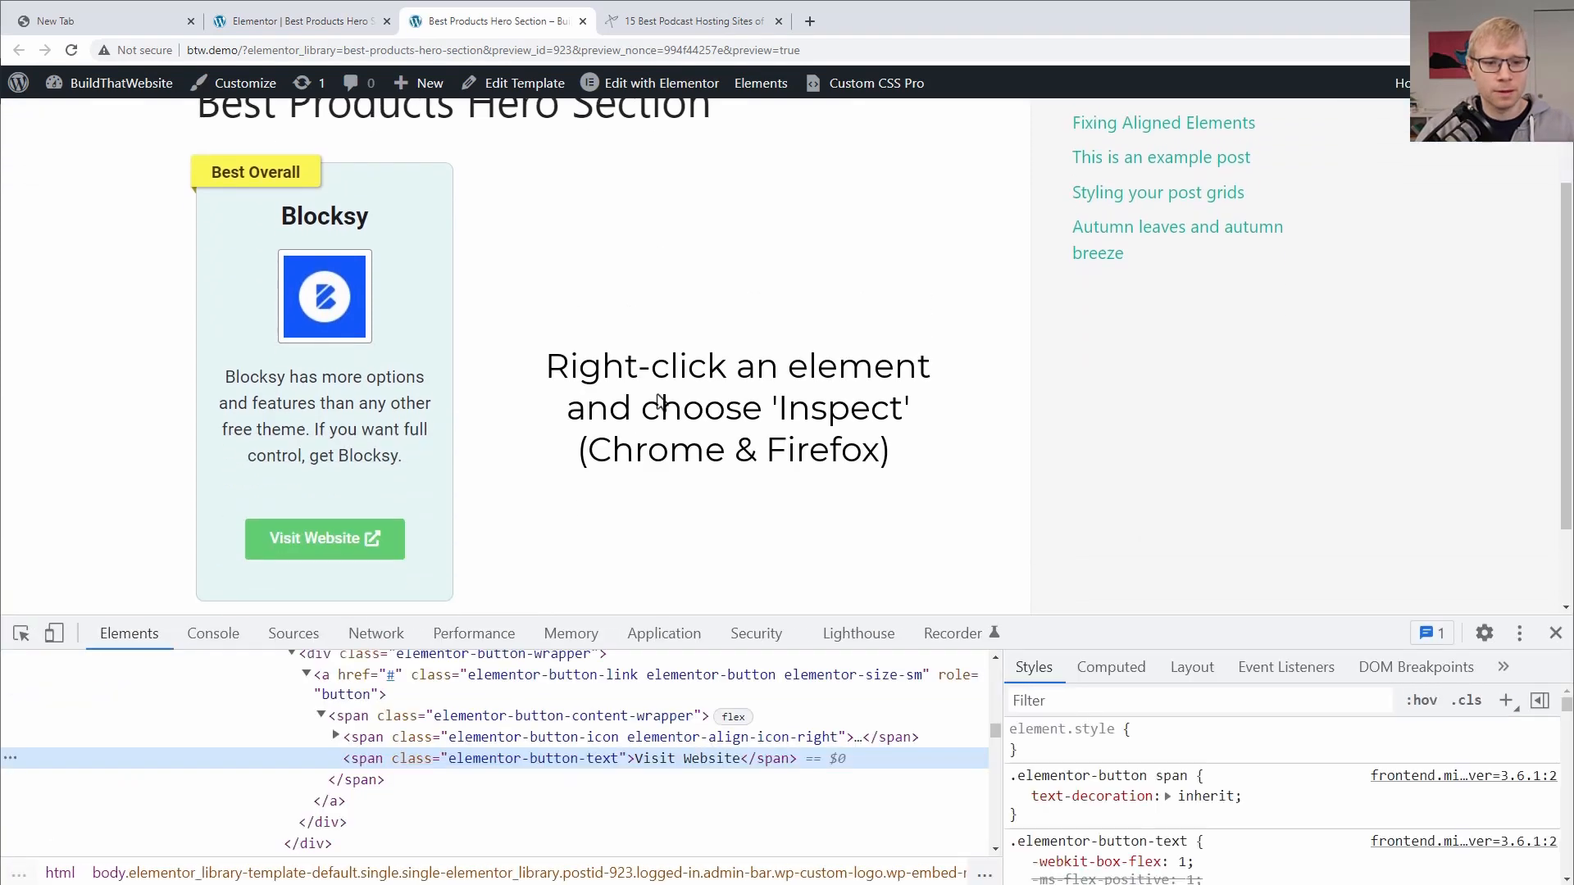
click(536, 684)
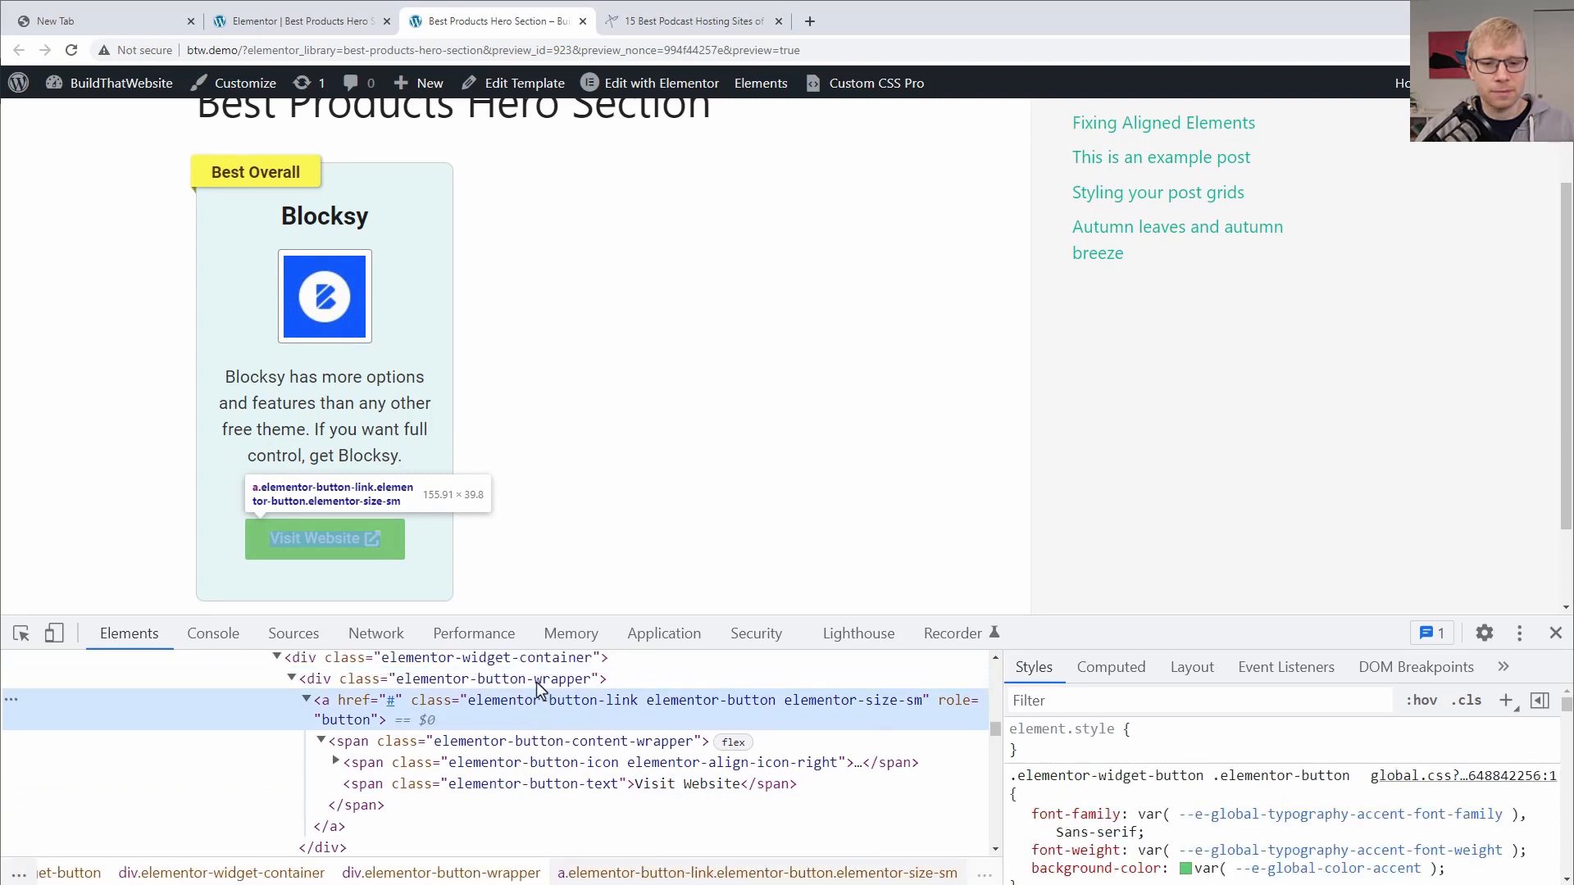
scroll(536, 688, up, 2)
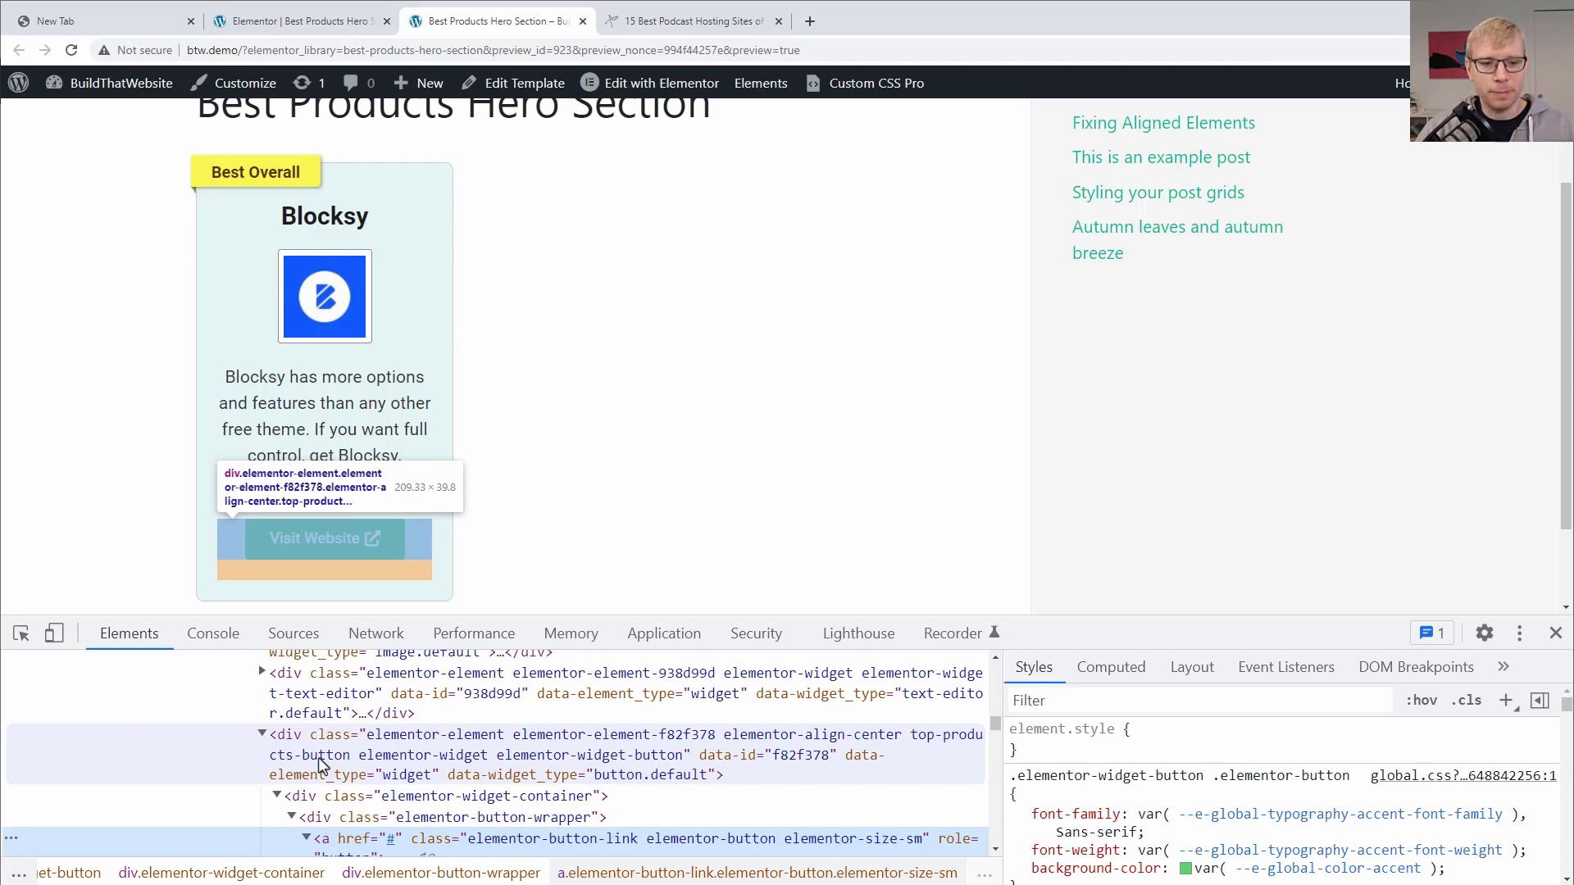
scroll(316, 740, down, 1)
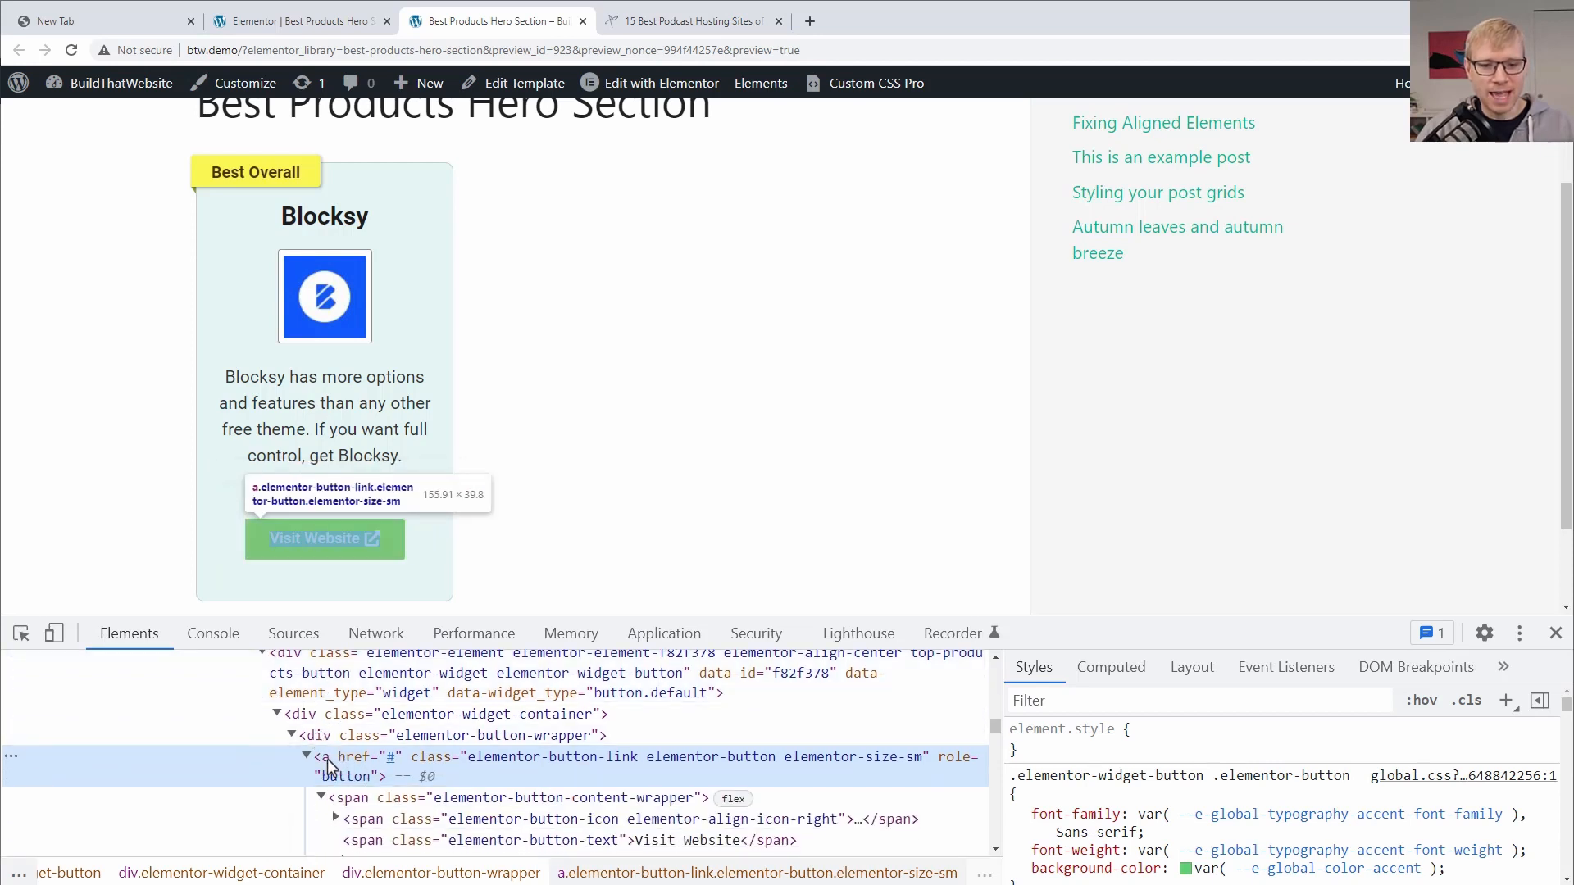
click(373, 822)
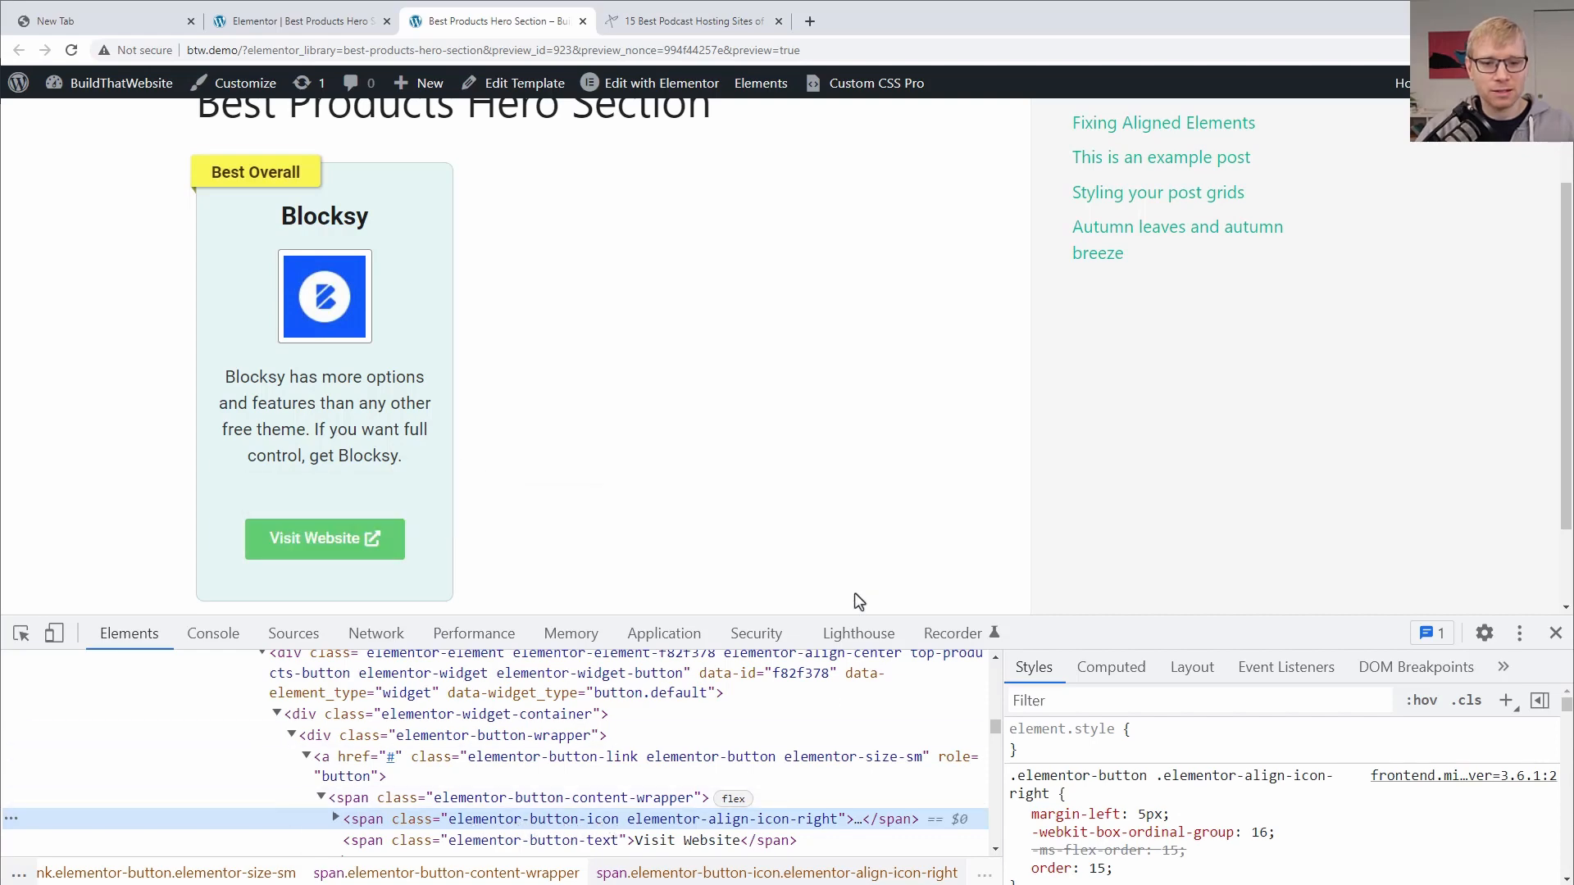
Return to the editor and start an empty custom CSS rule on the button for ".top-products-button a".
click(332, 22)
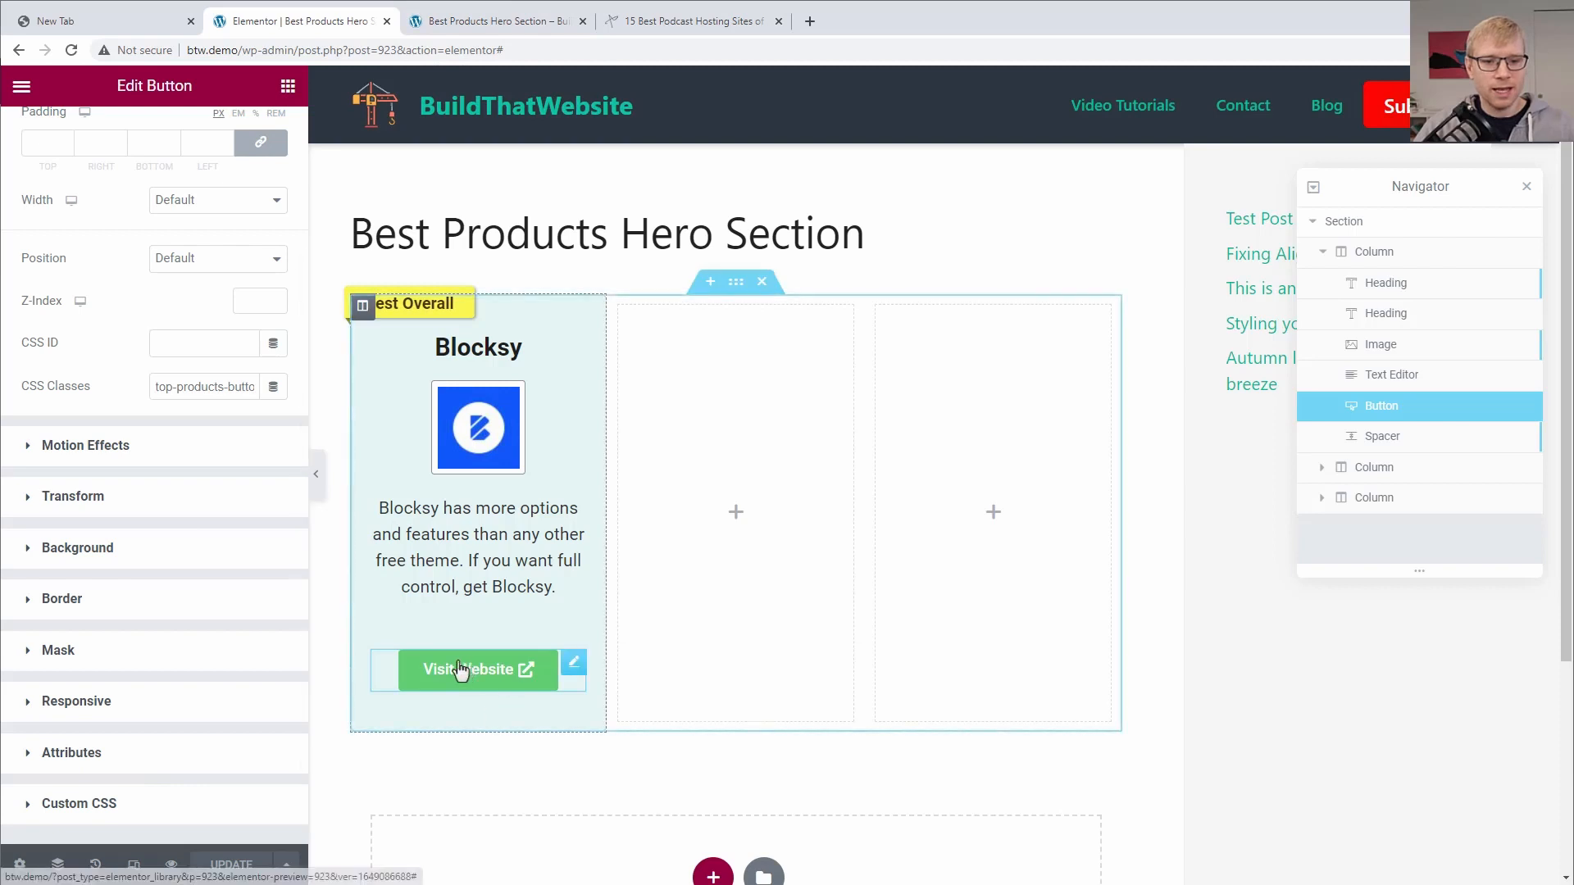
click(112, 803)
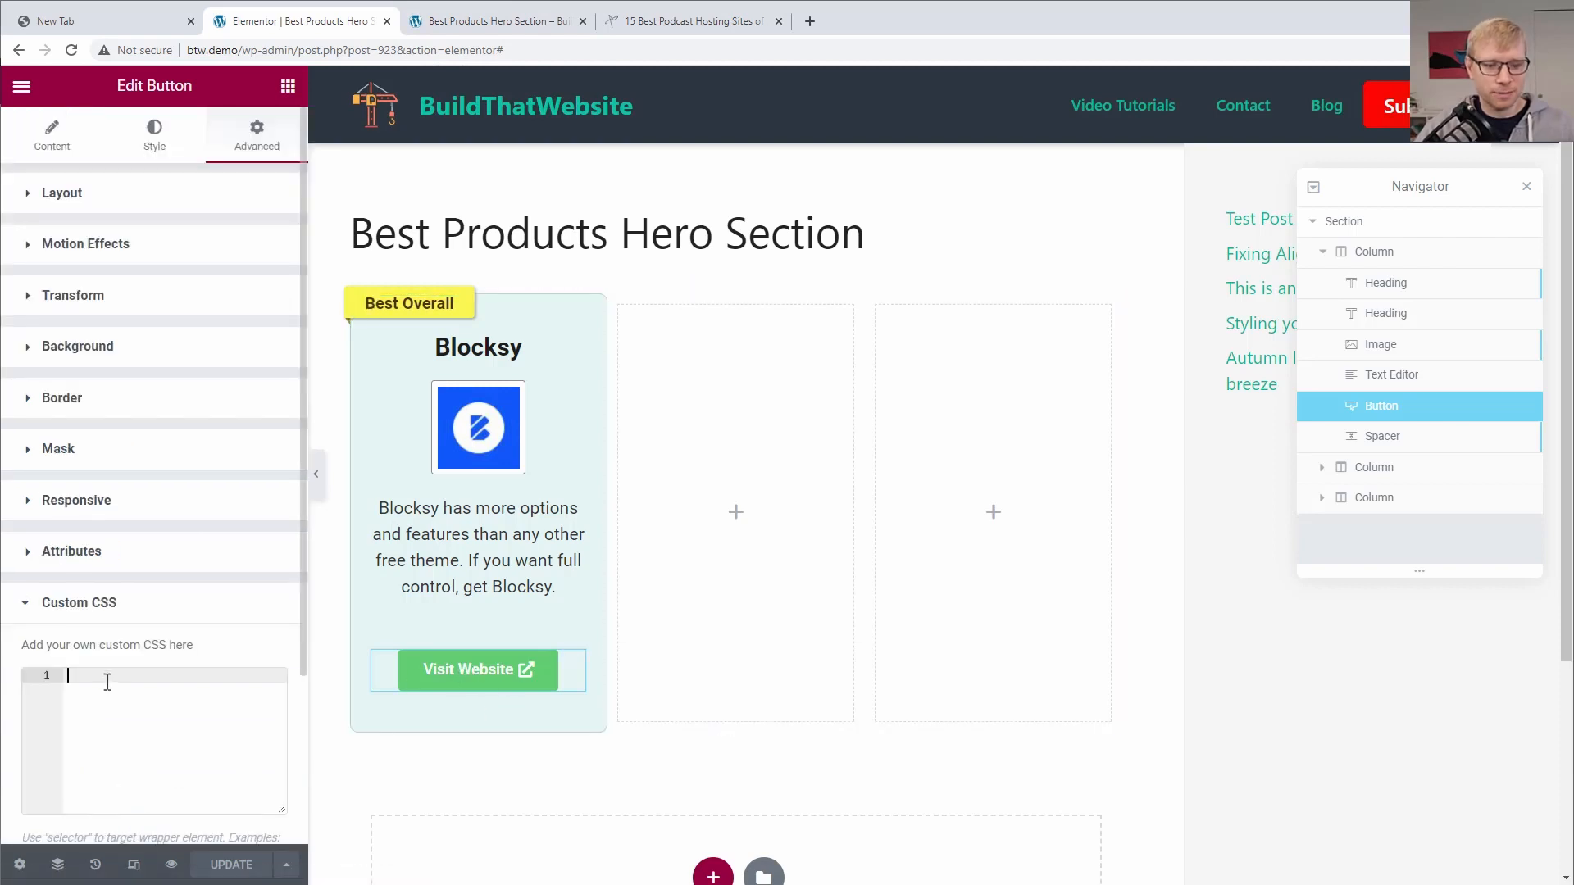
text(.top)
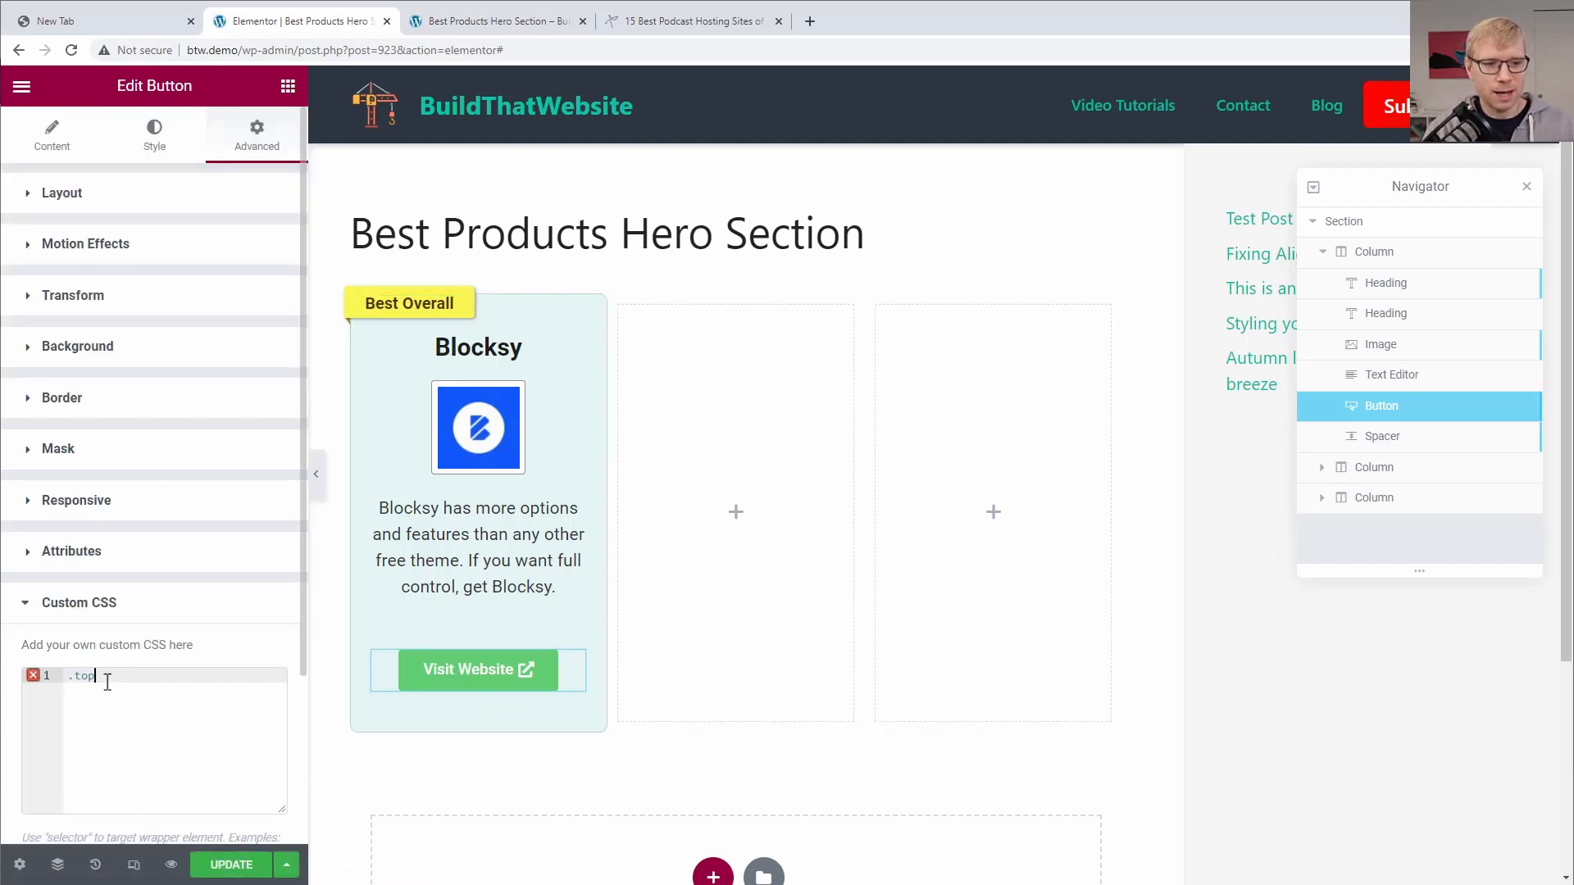
text(-products-button a {)
key(Return)
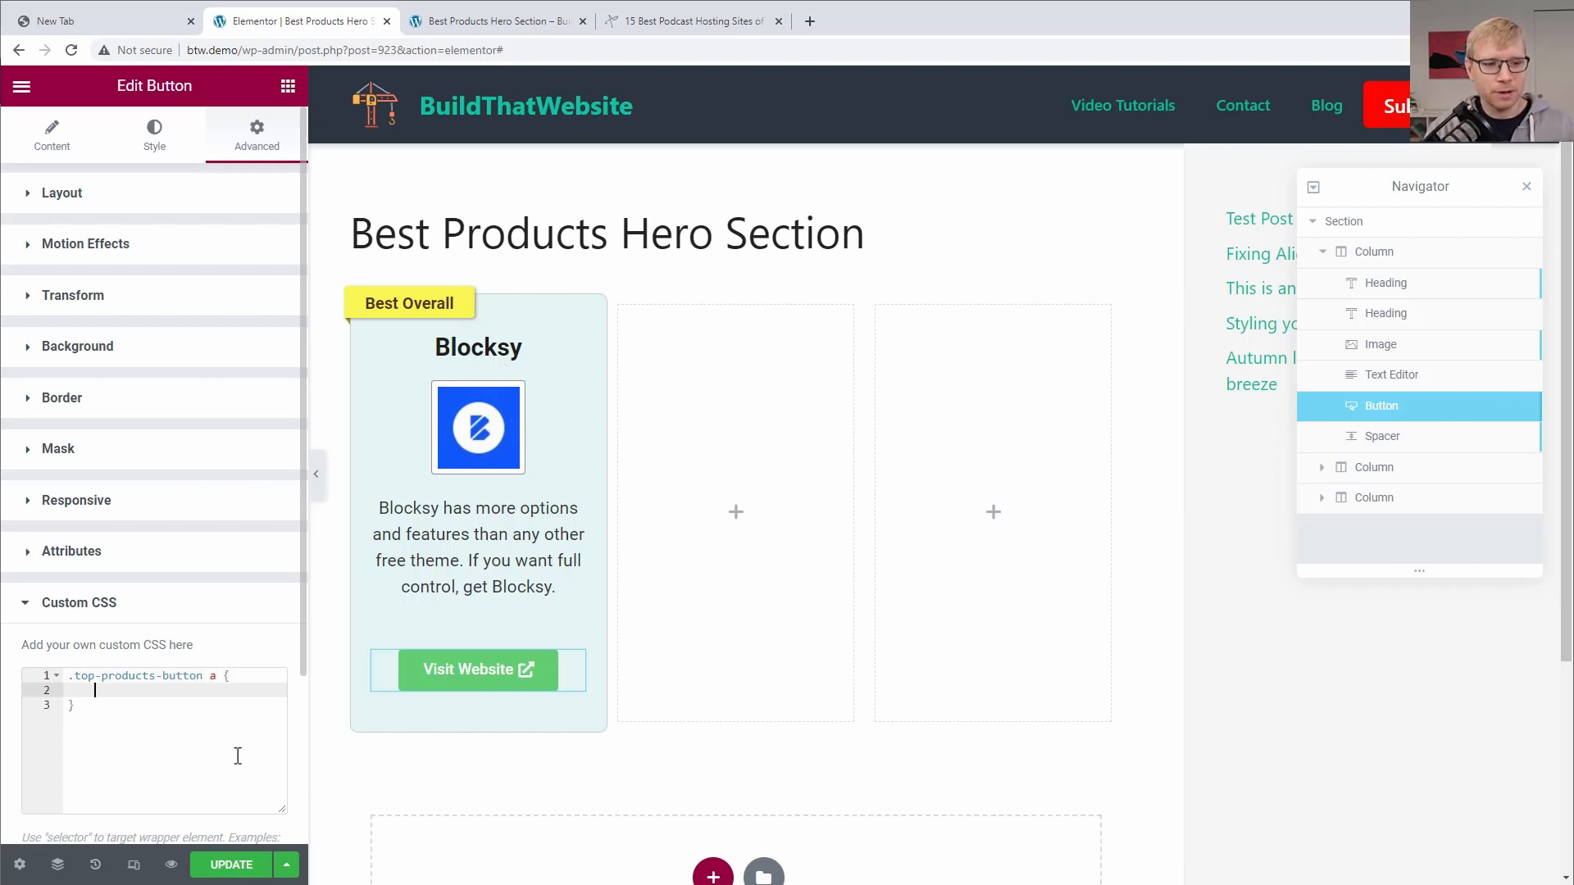
Add a second empty CSS rule below the first for ".top-products-button .elementor-button-icon", reusing the class selector.
drag(203, 675, 37, 677)
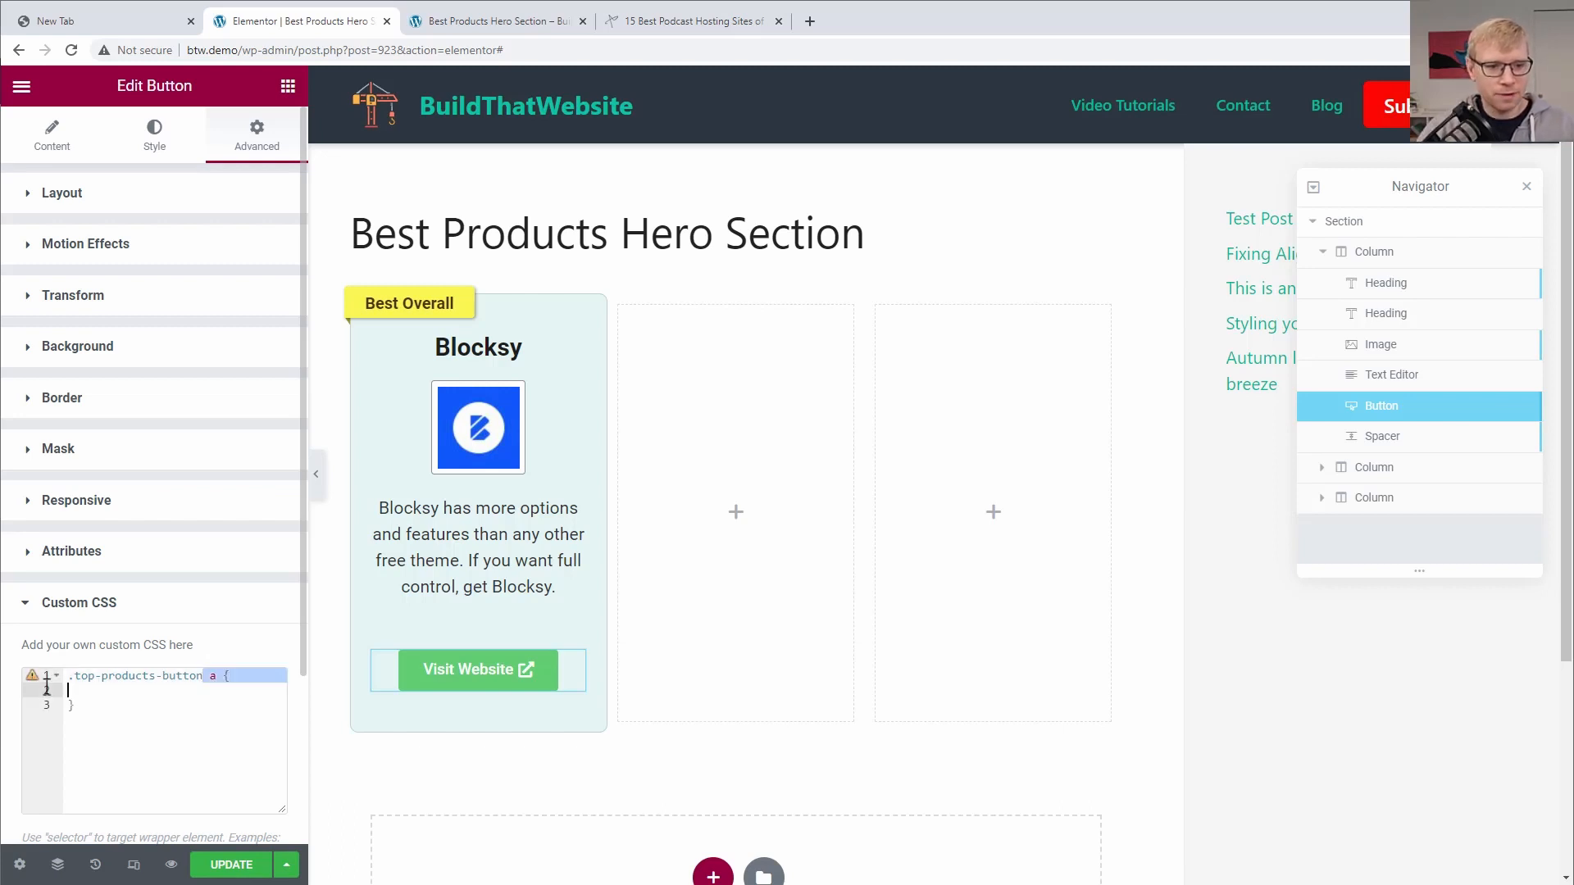
key(ctrl+c)
click(119, 706)
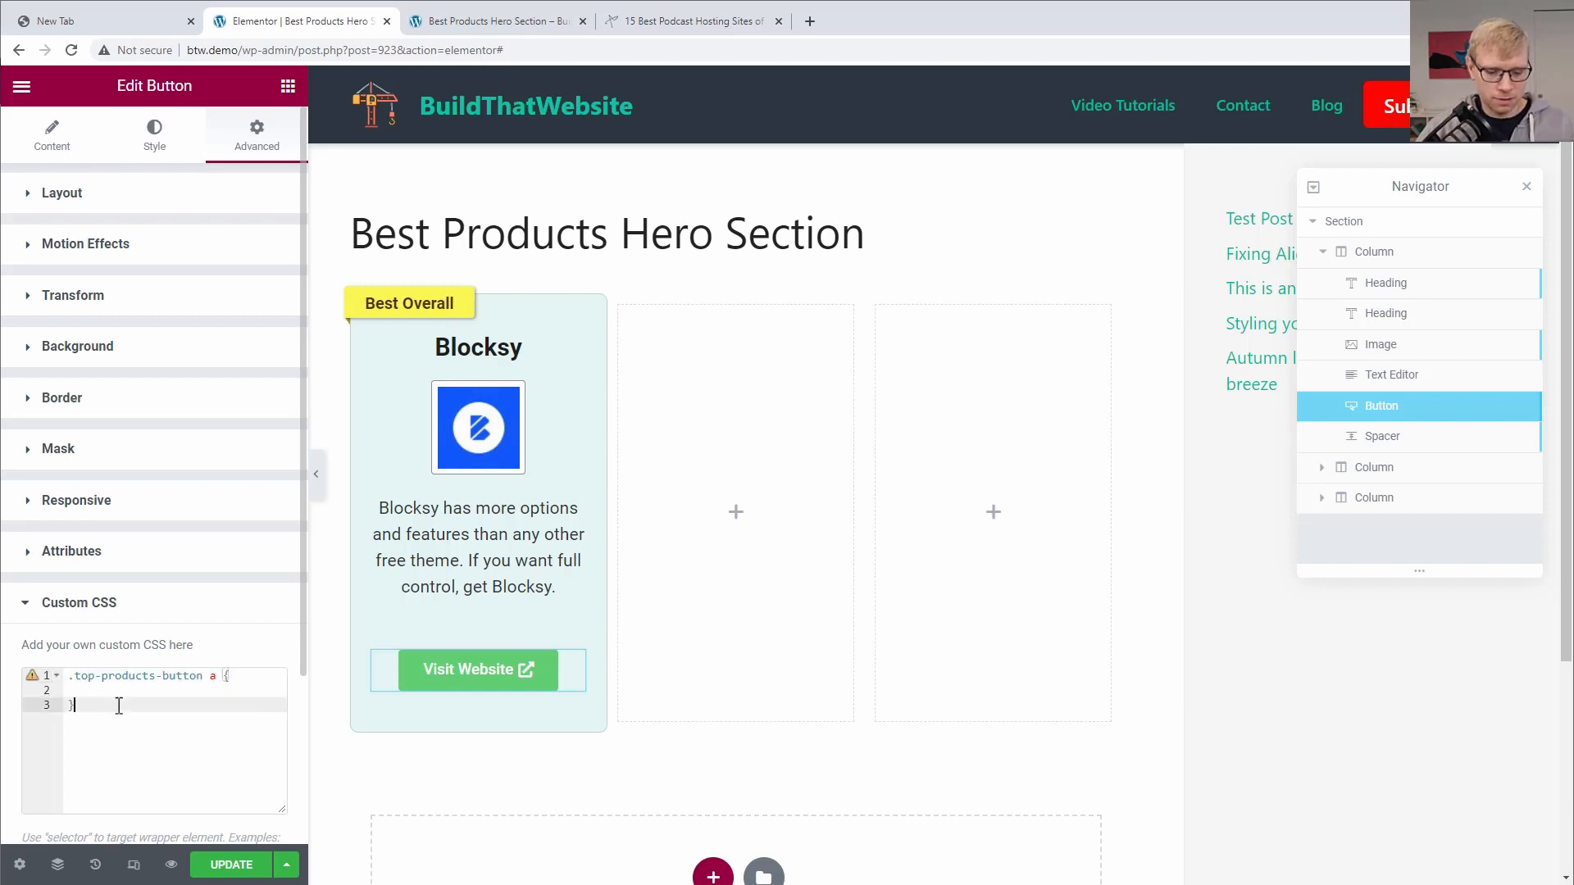
key(Return)
key(Return)
key(ctrl+v)
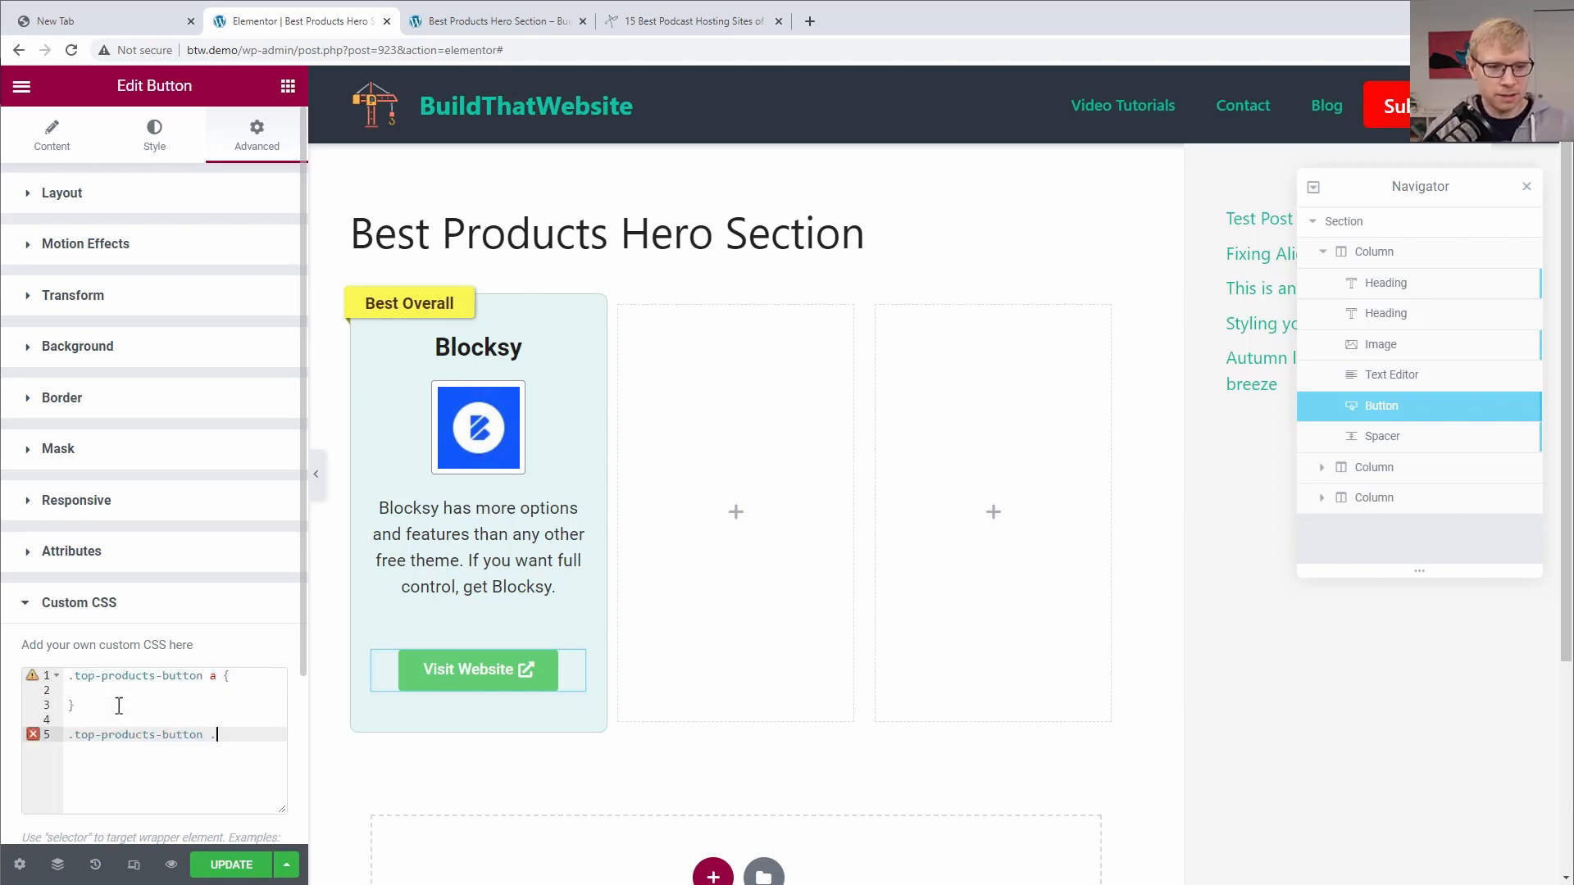
text(.element)
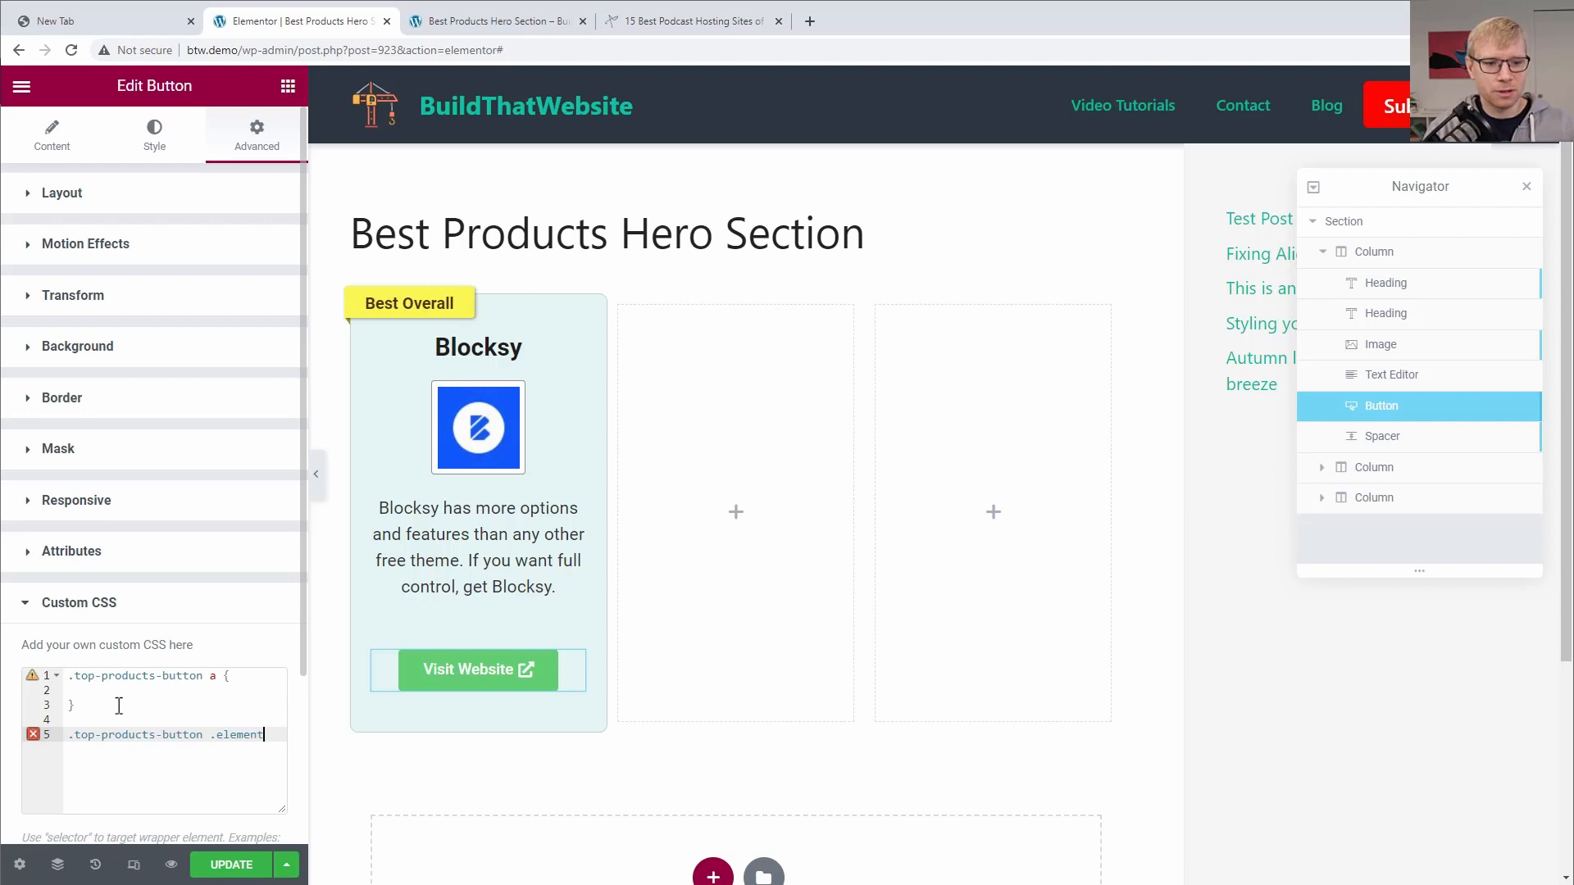
text(or-button-)
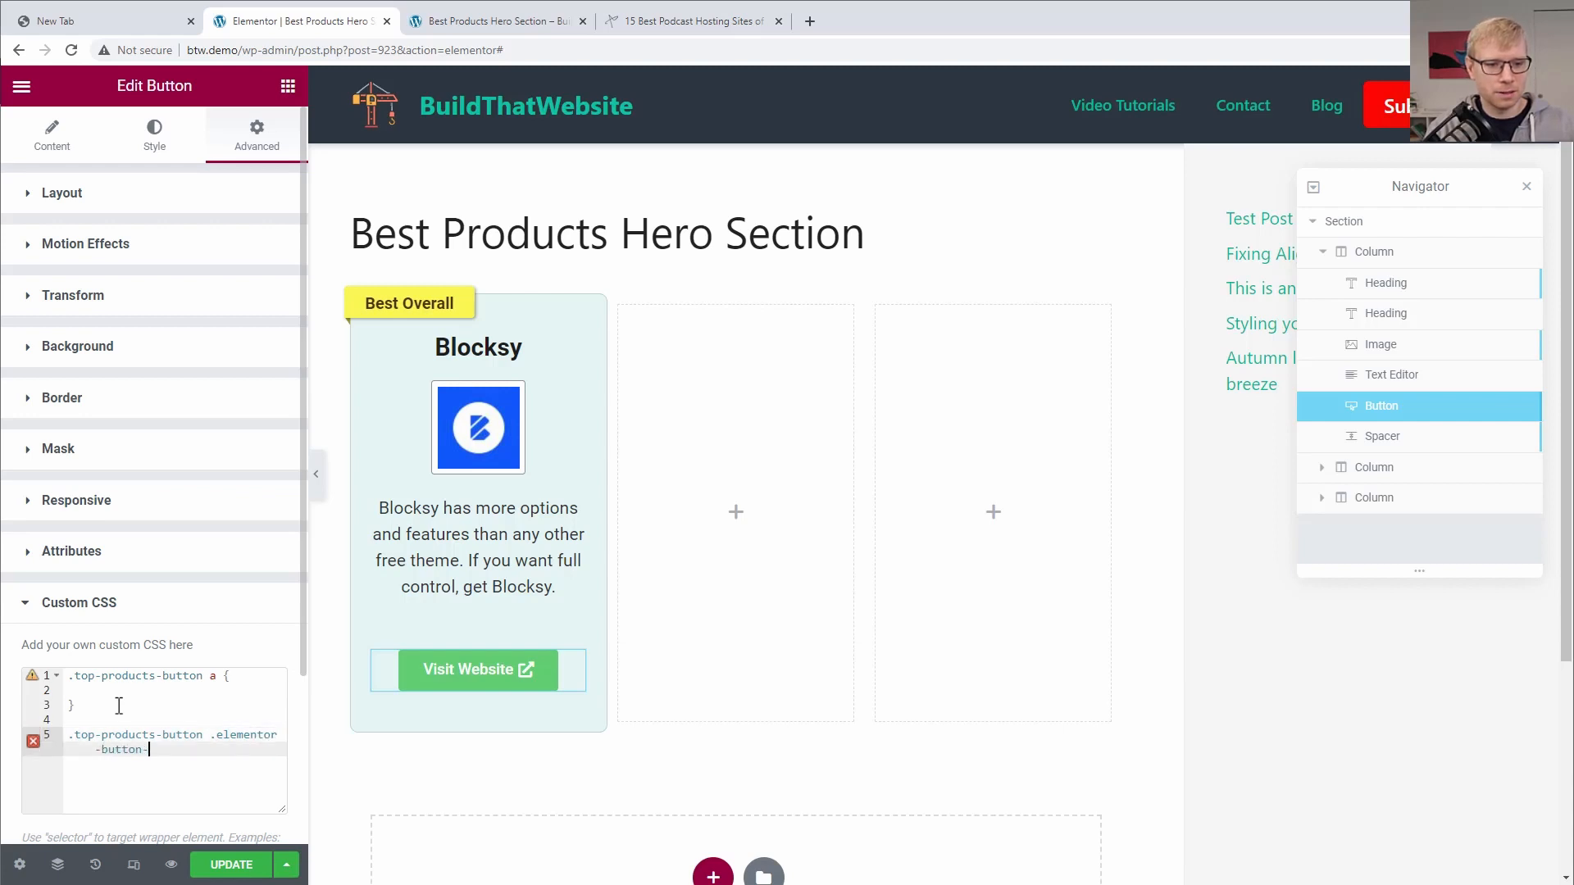
text(icon {)
key(Return)
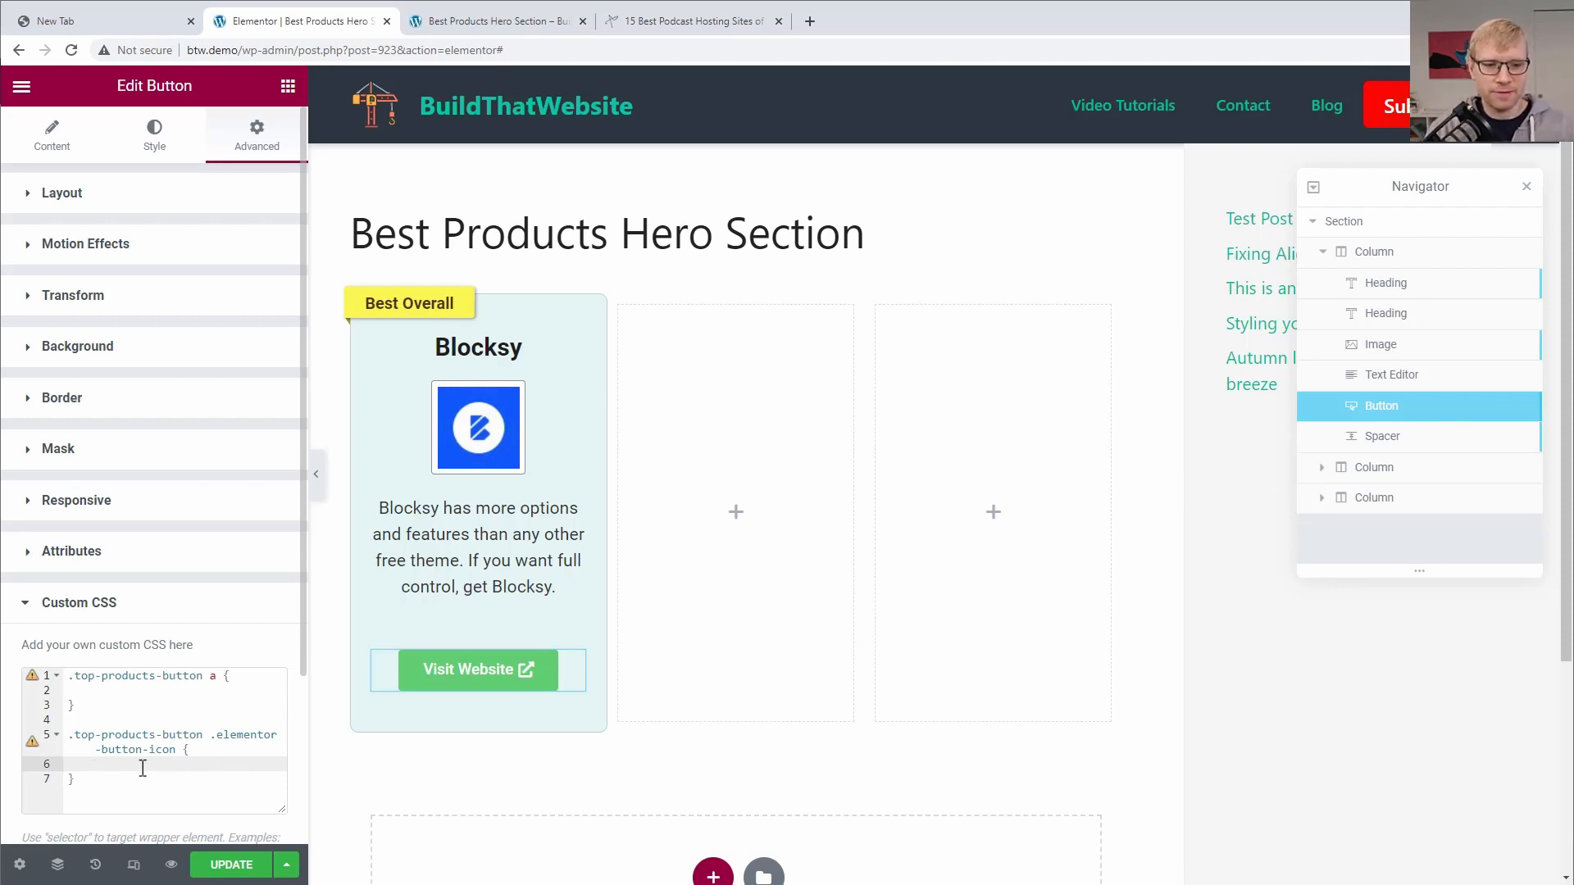
Set the font-size to 12px in the button icon's CSS rule and add a blank line below it.
text(font-si)
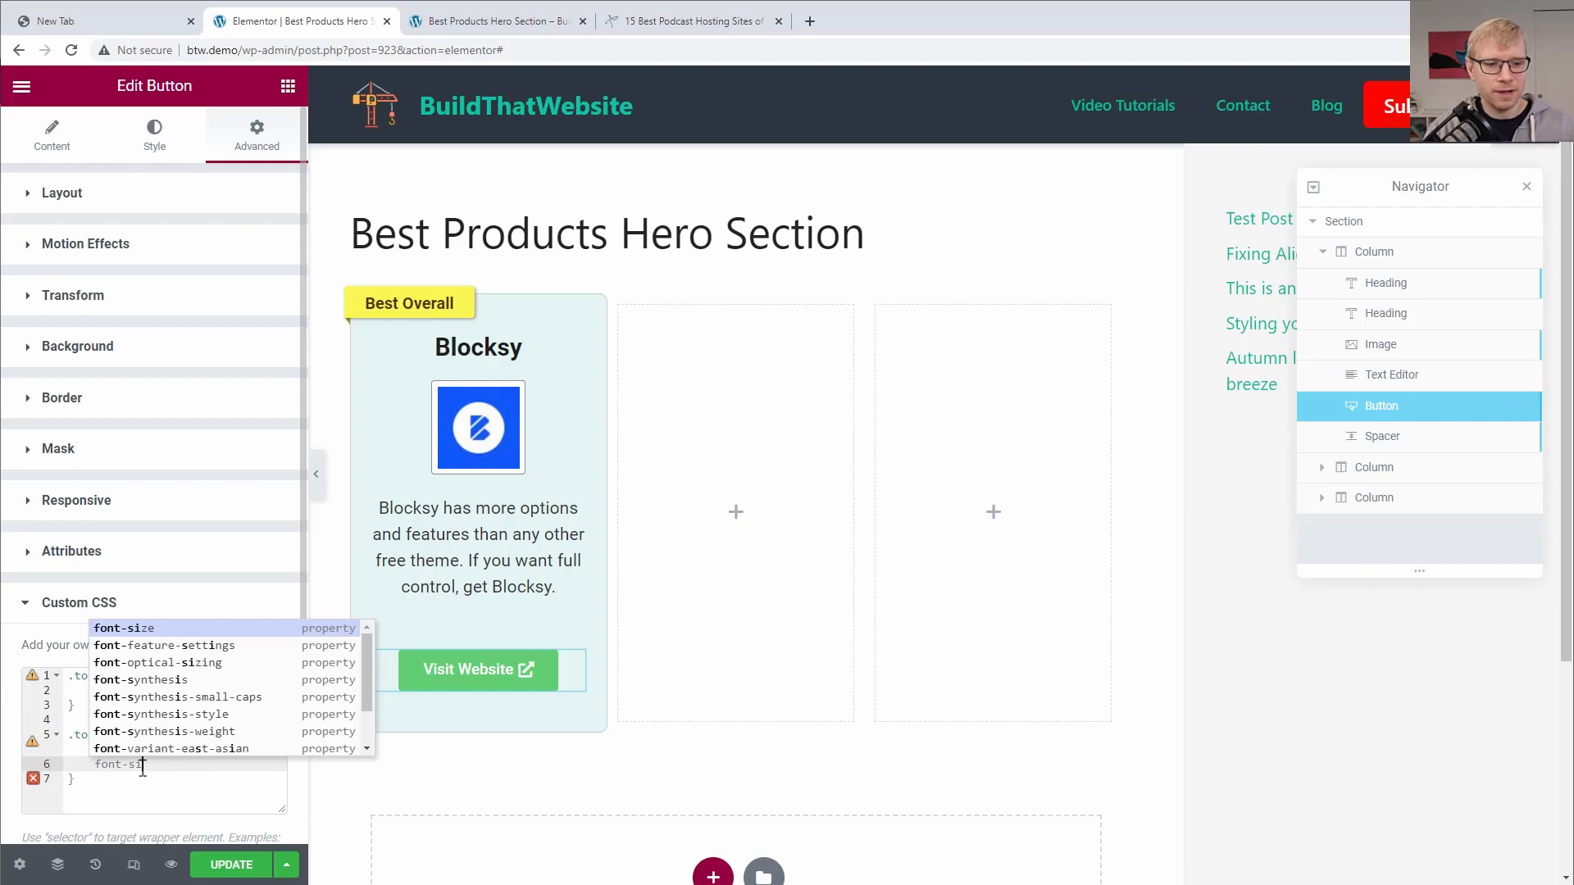
key(Return)
text(12px;)
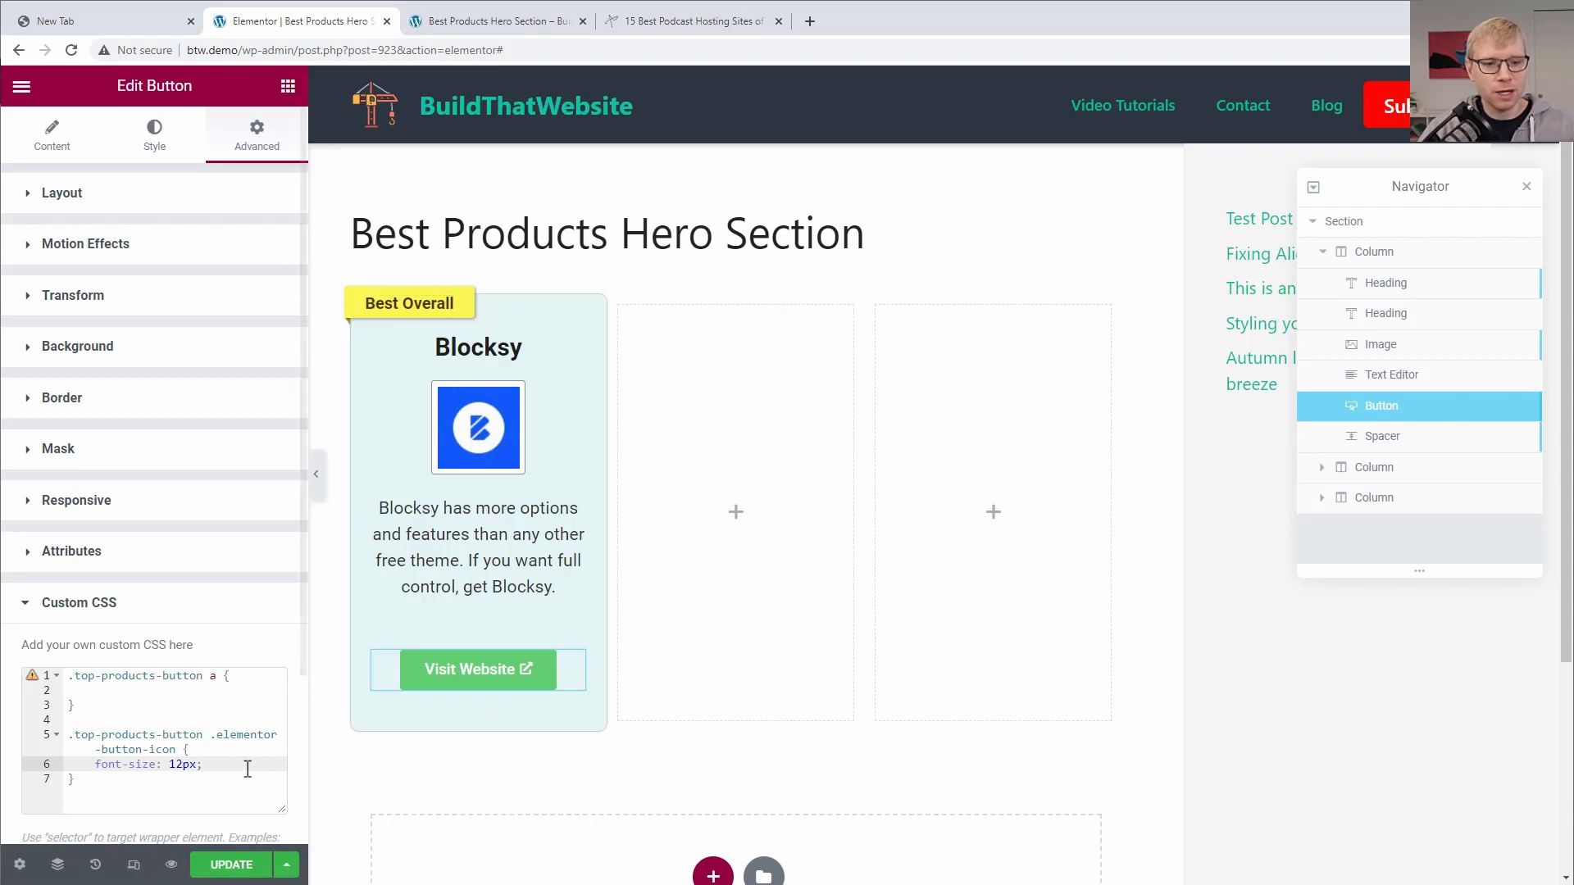
key(Return)
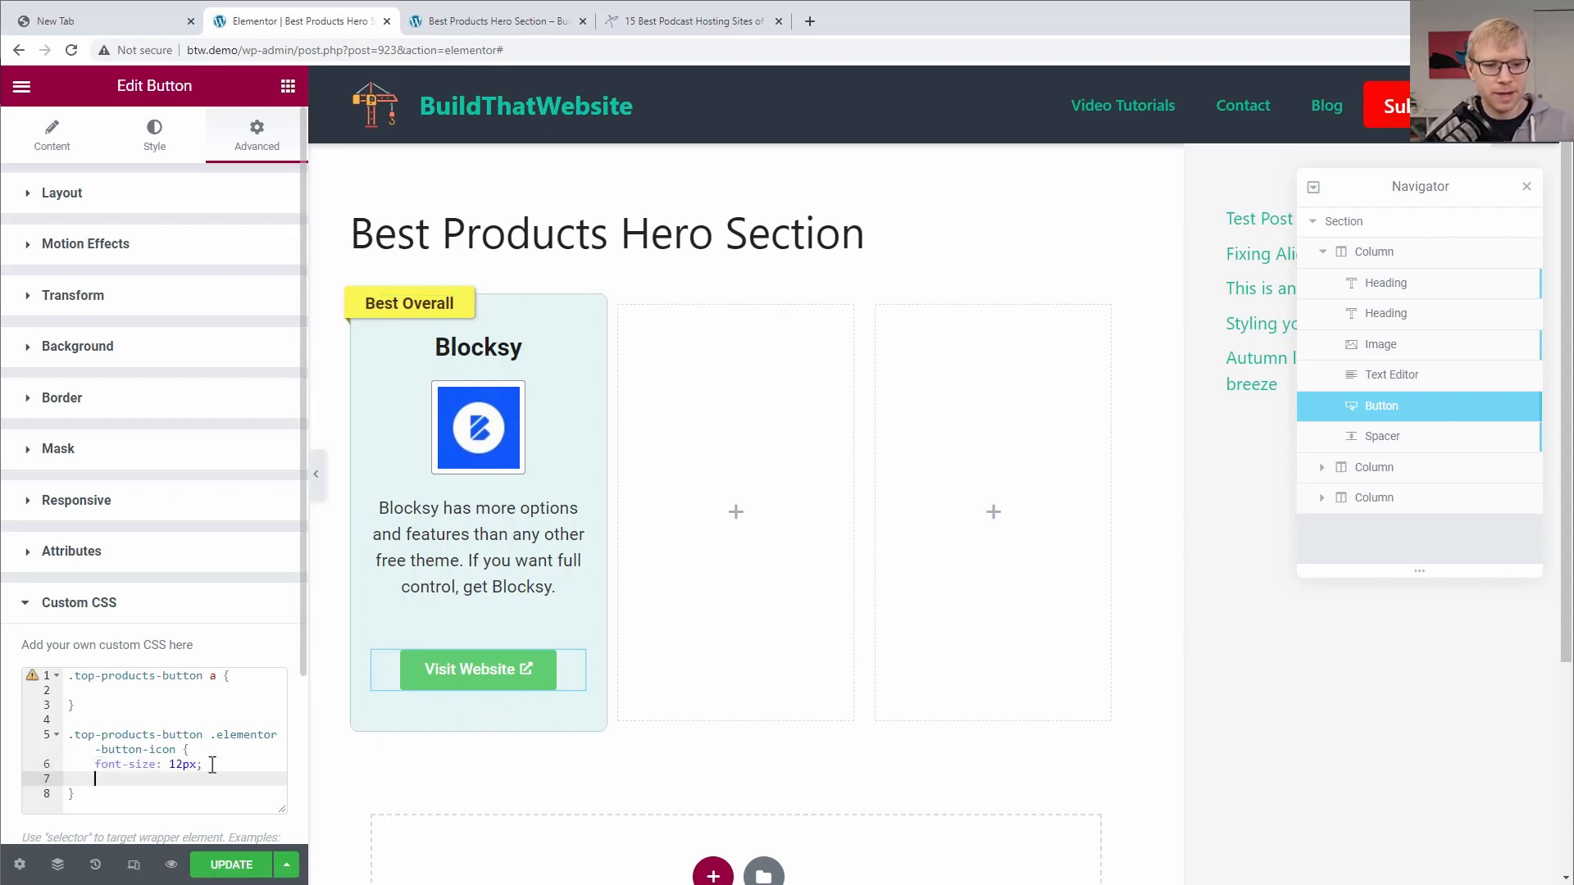
Add position: absolute and right: 0 declarations to the button icon's CSS rule.
text(position: ab)
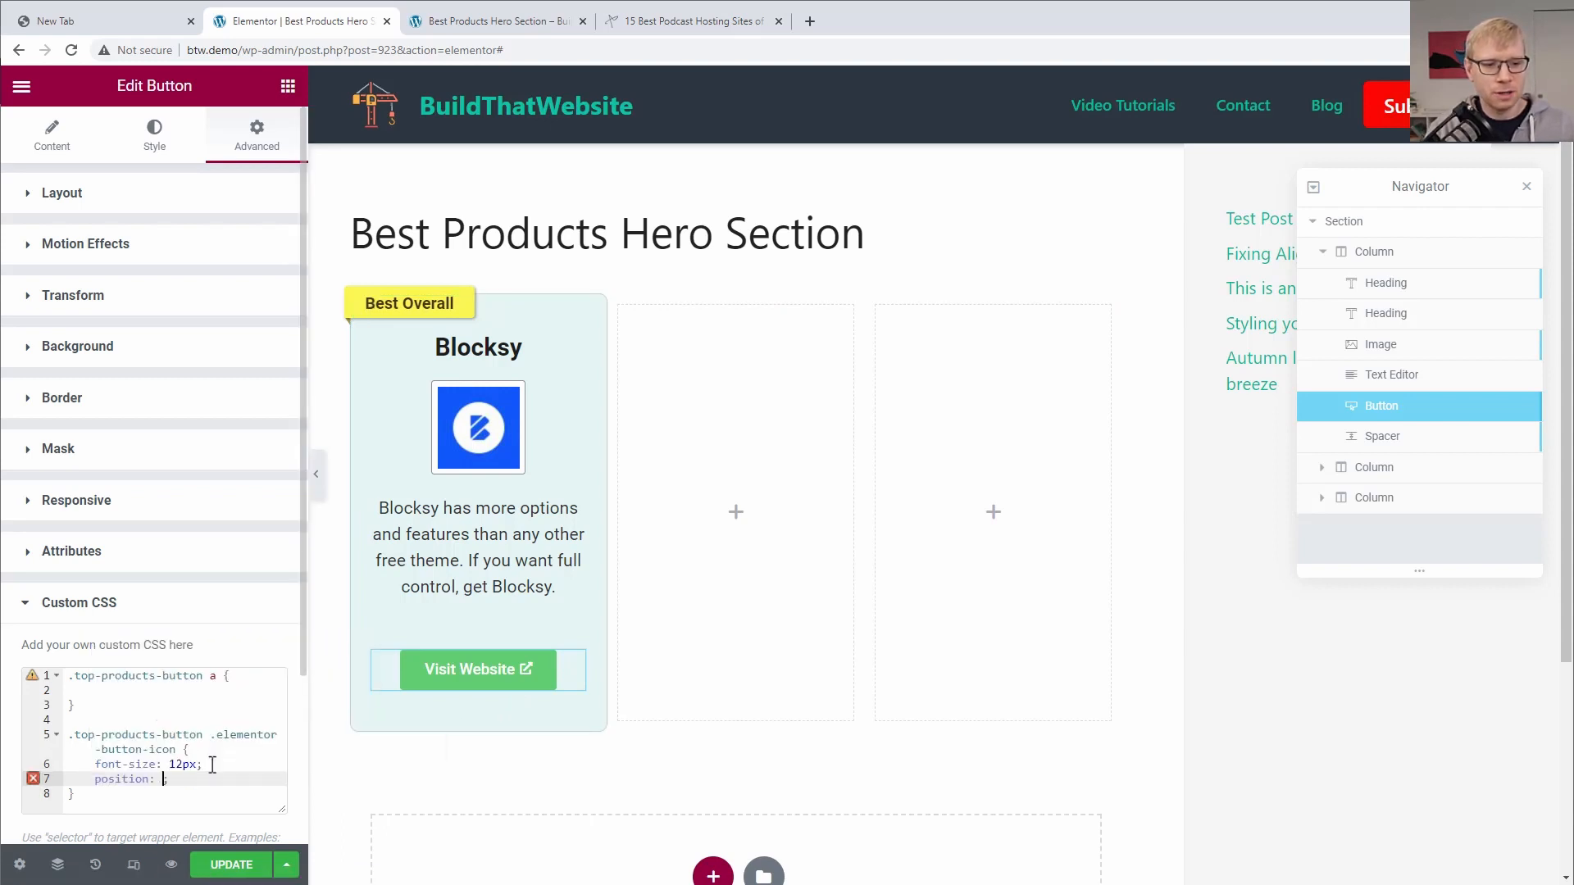
text(solute)
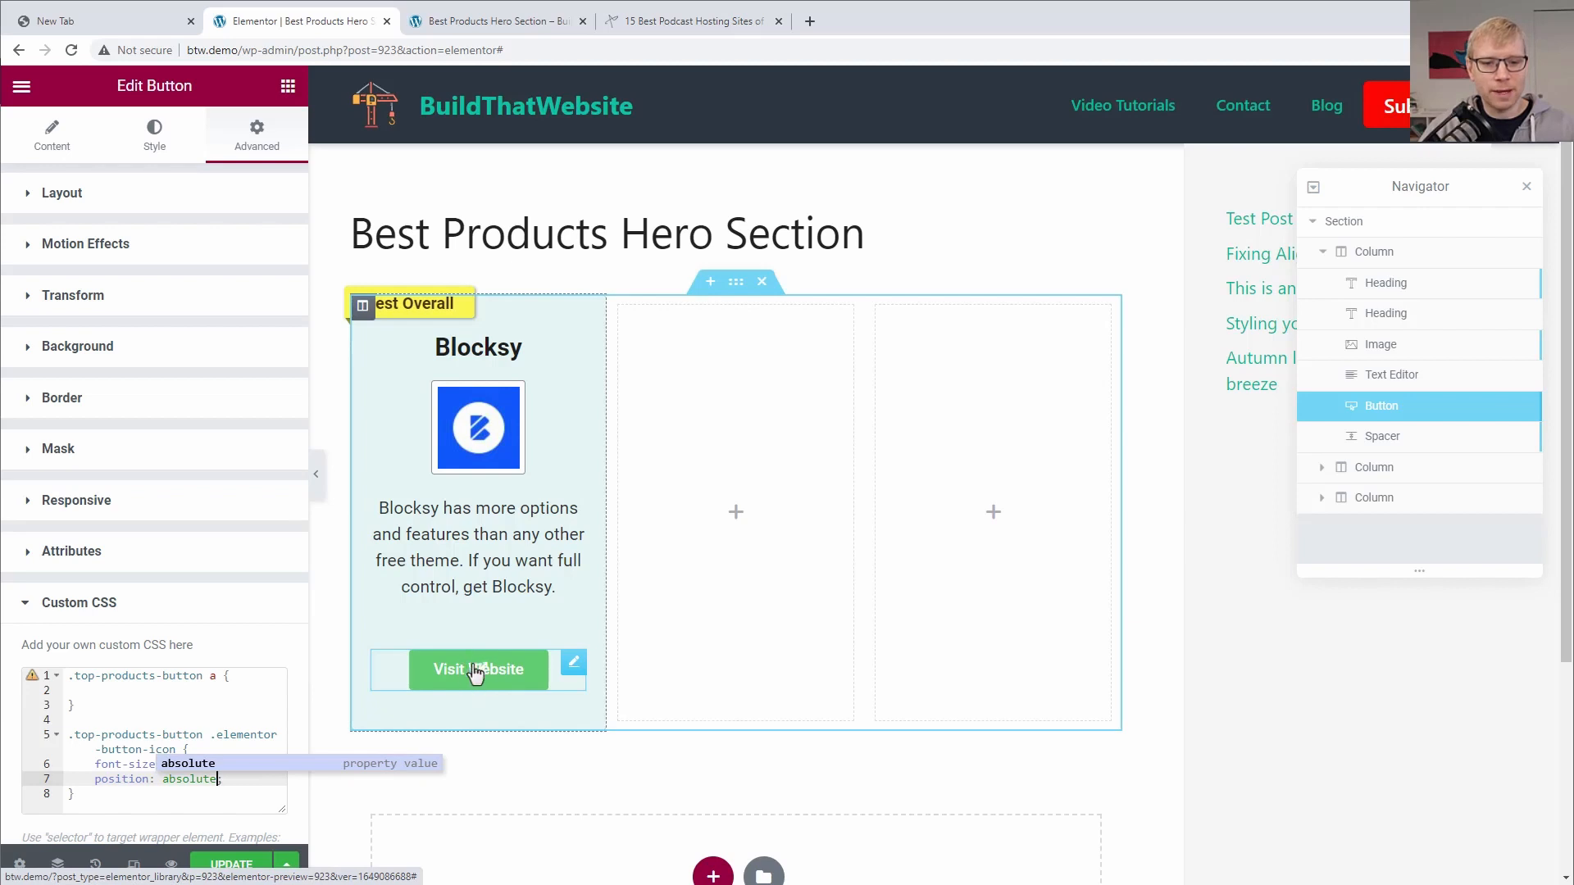
click(241, 783)
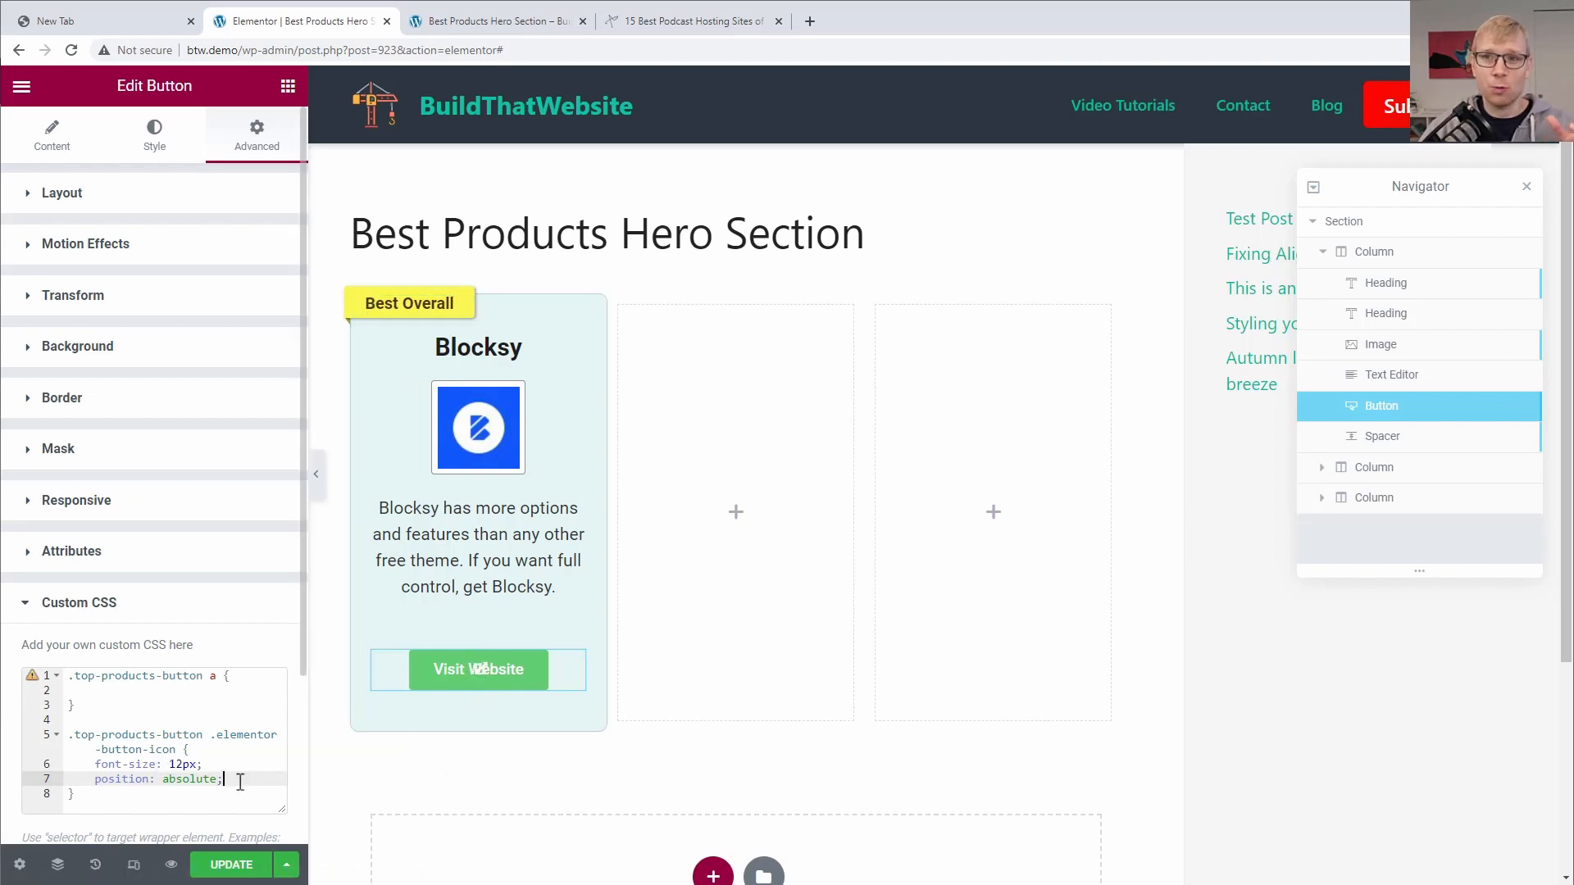
key(Return)
text(top)
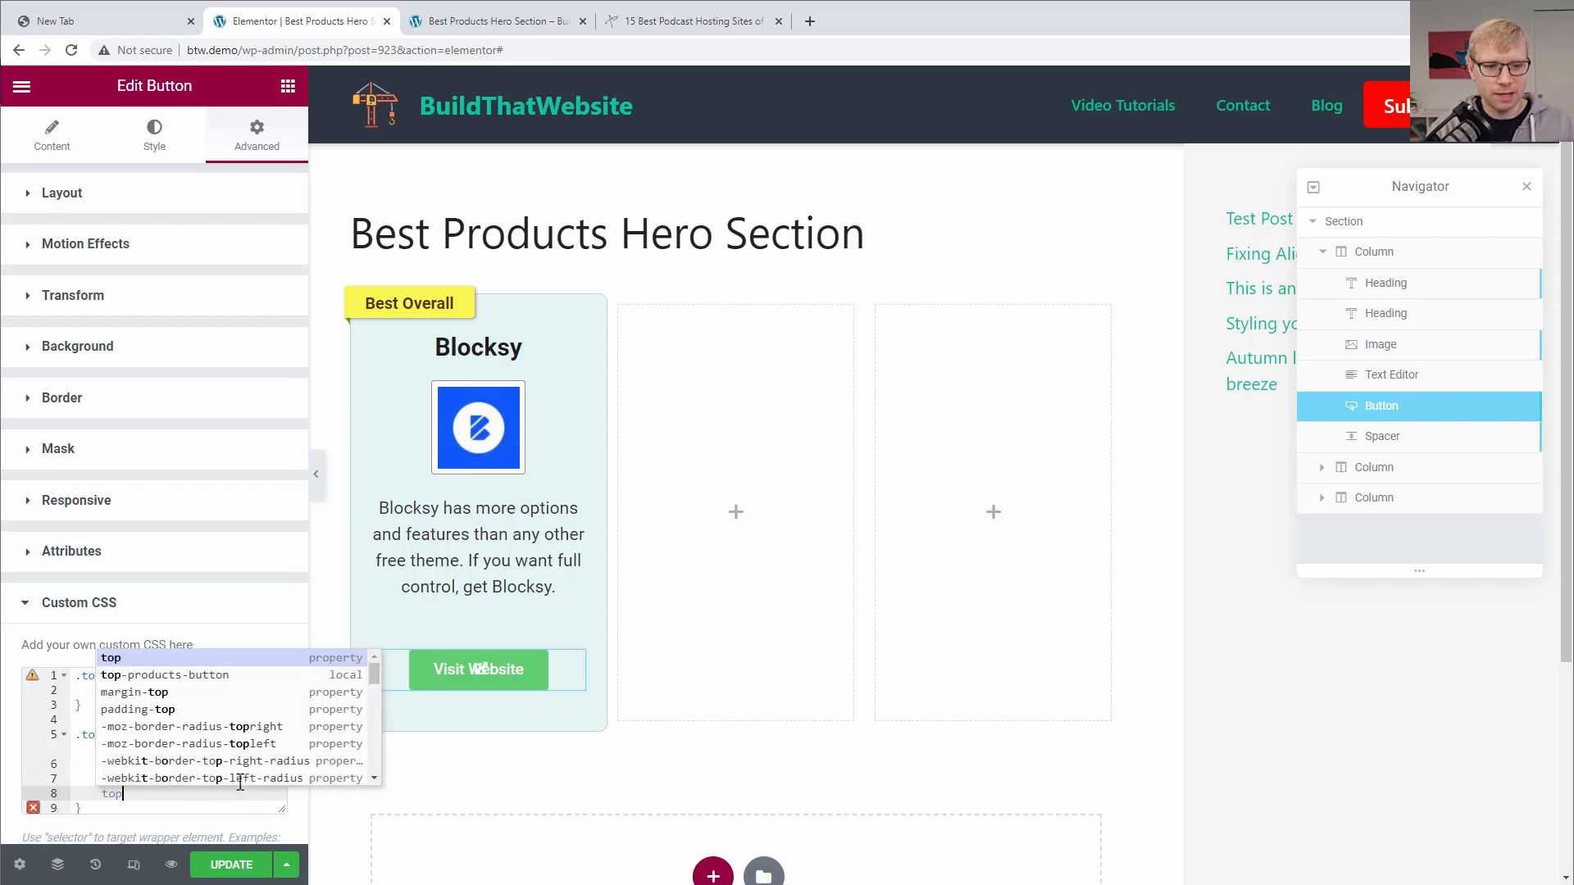
key(BackSpace)
key(BackSpace)
text(right: 0;)
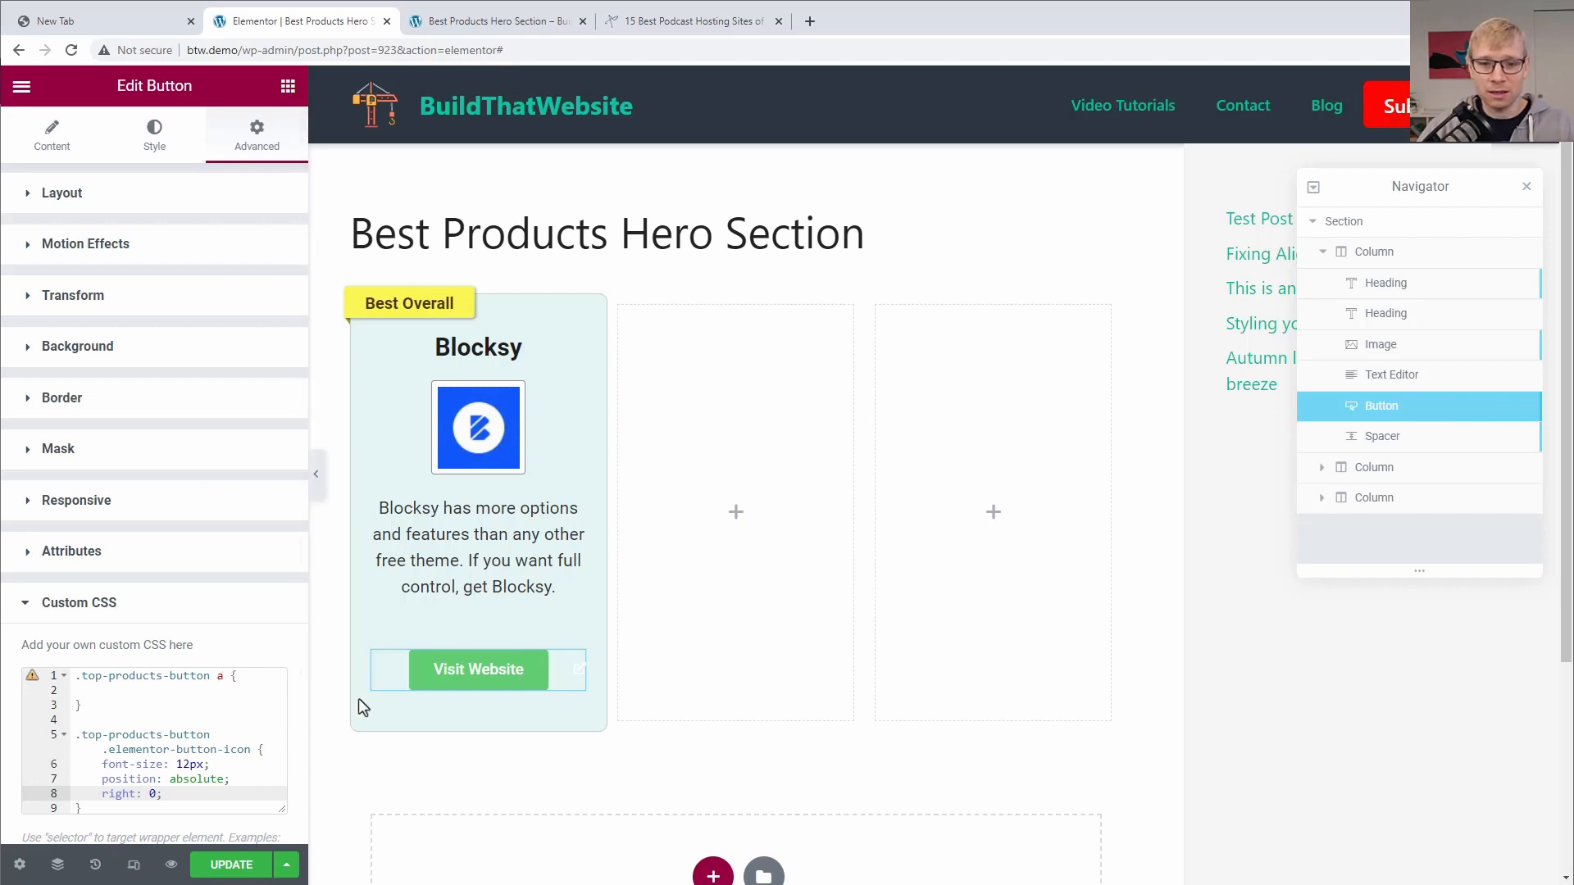
Set position: relative in the empty ".top-products-button a" rule.
click(107, 691)
text(position)
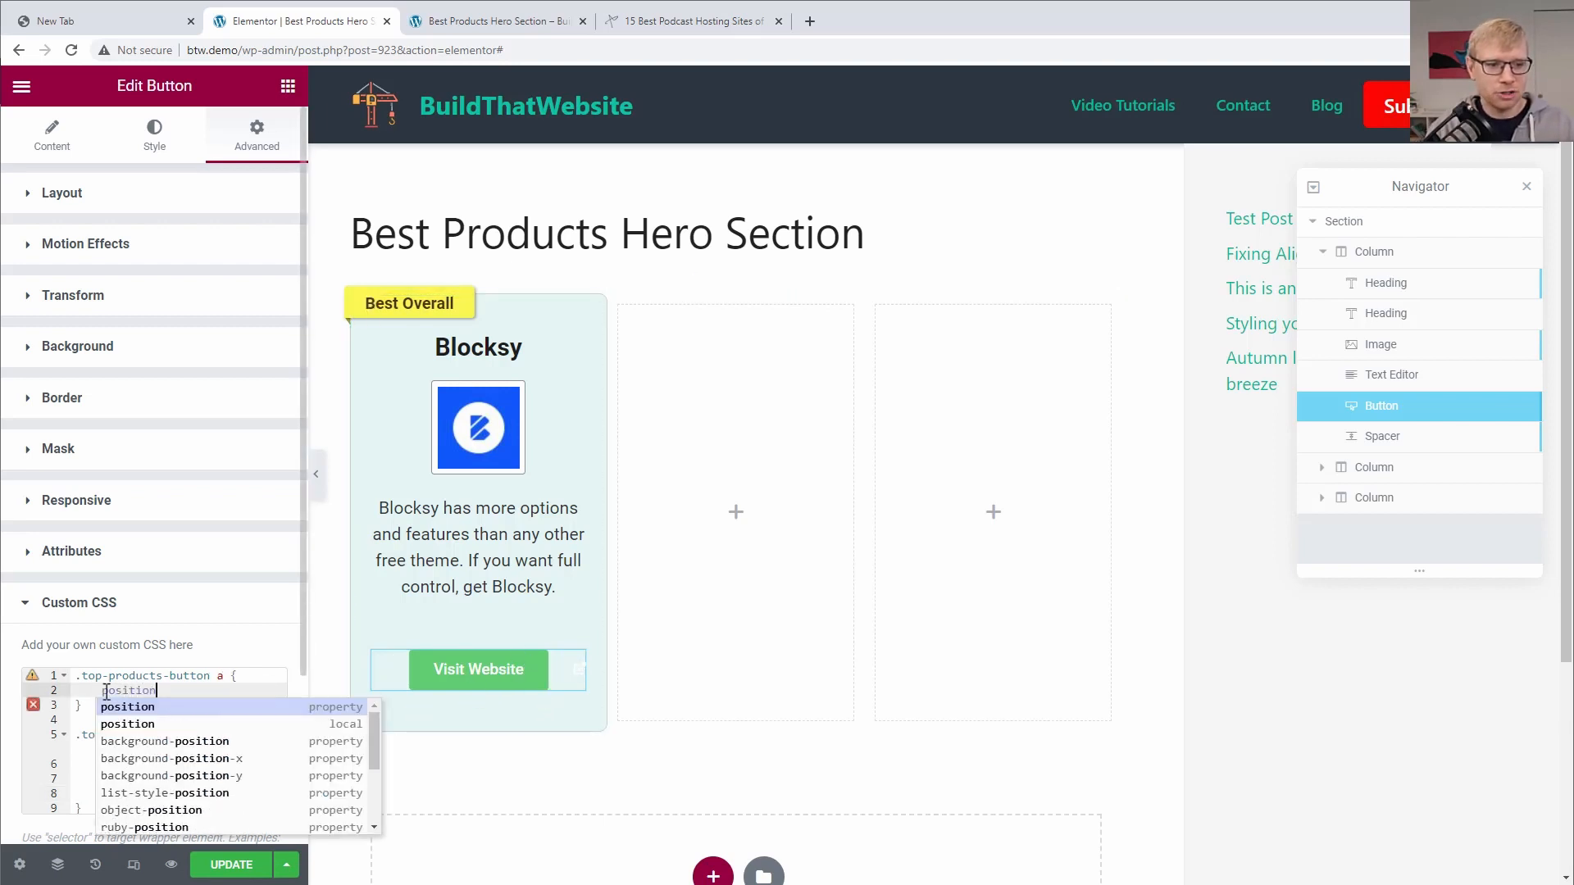
text(: relative;)
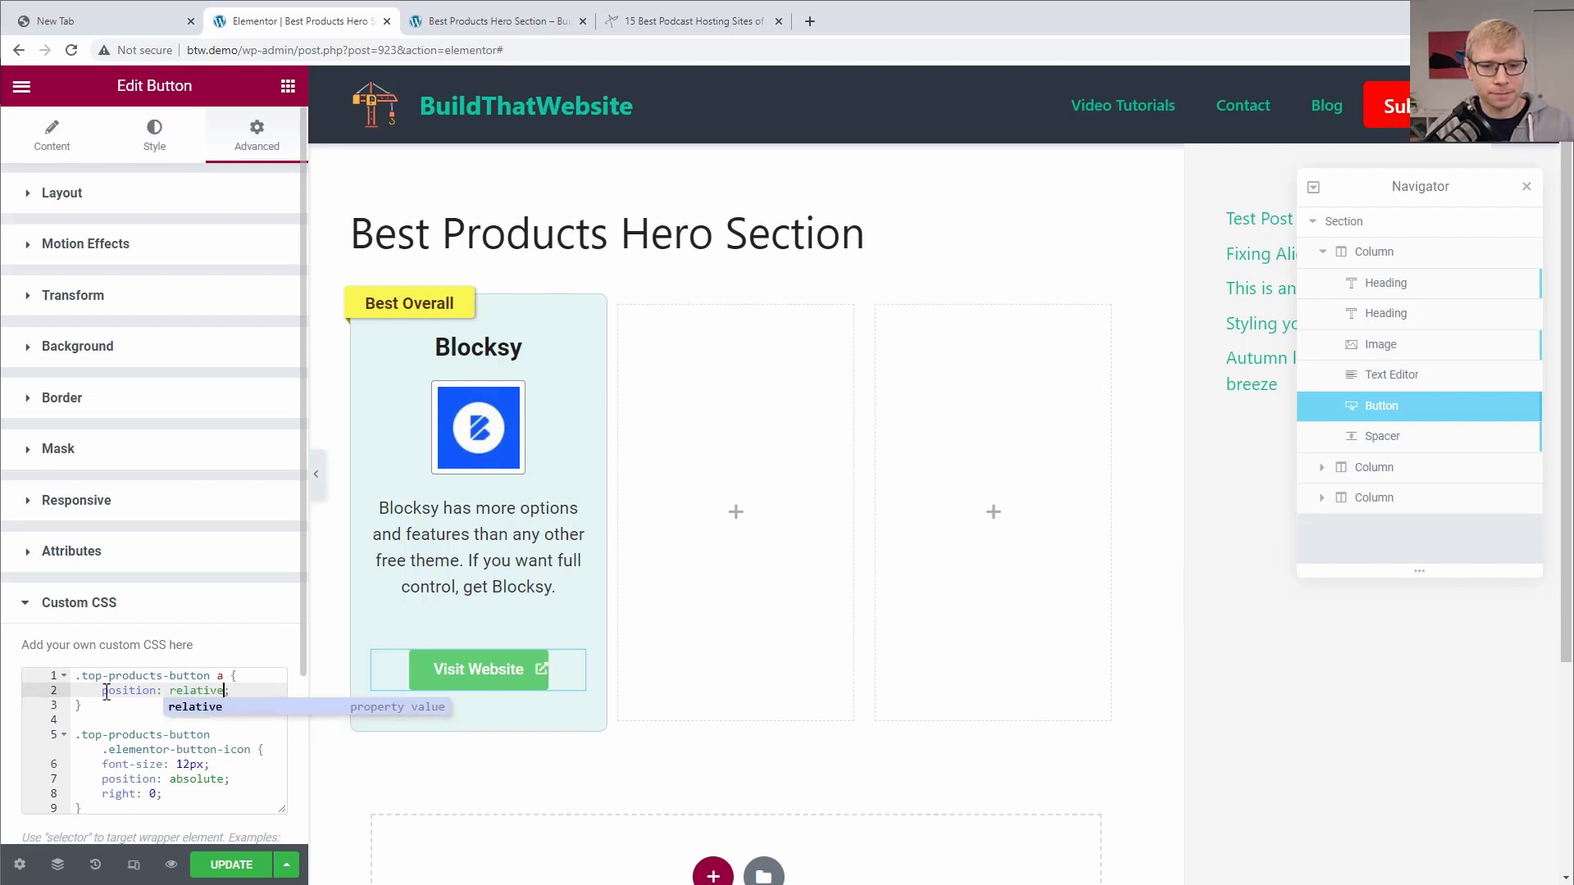
click(83, 707)
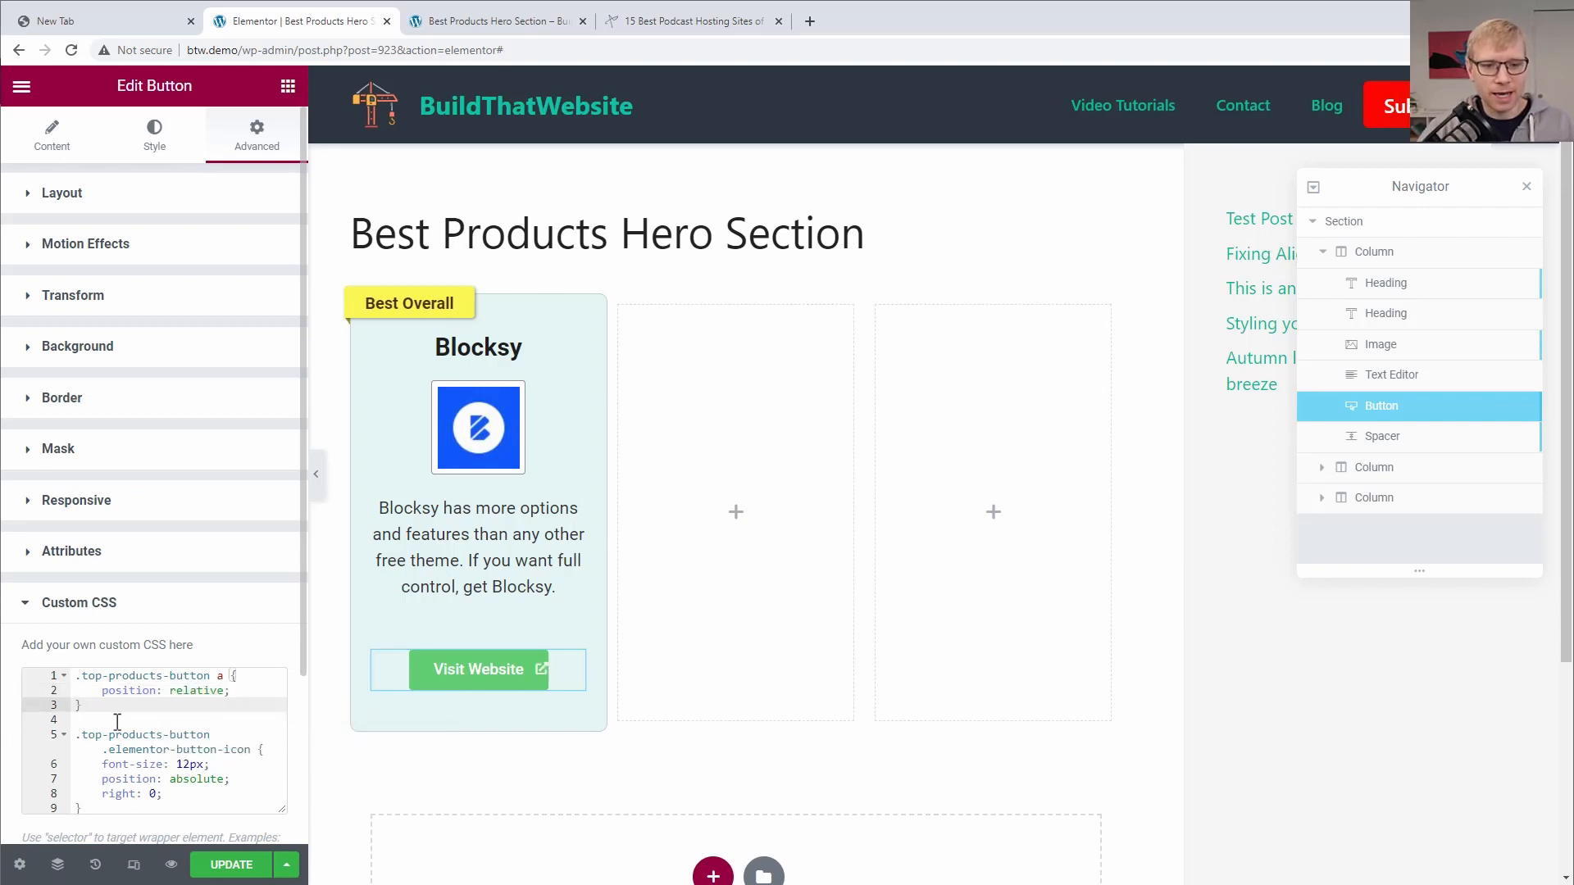
Add top: 0 below the right declaration in the button icon's CSS rule.
click(174, 794)
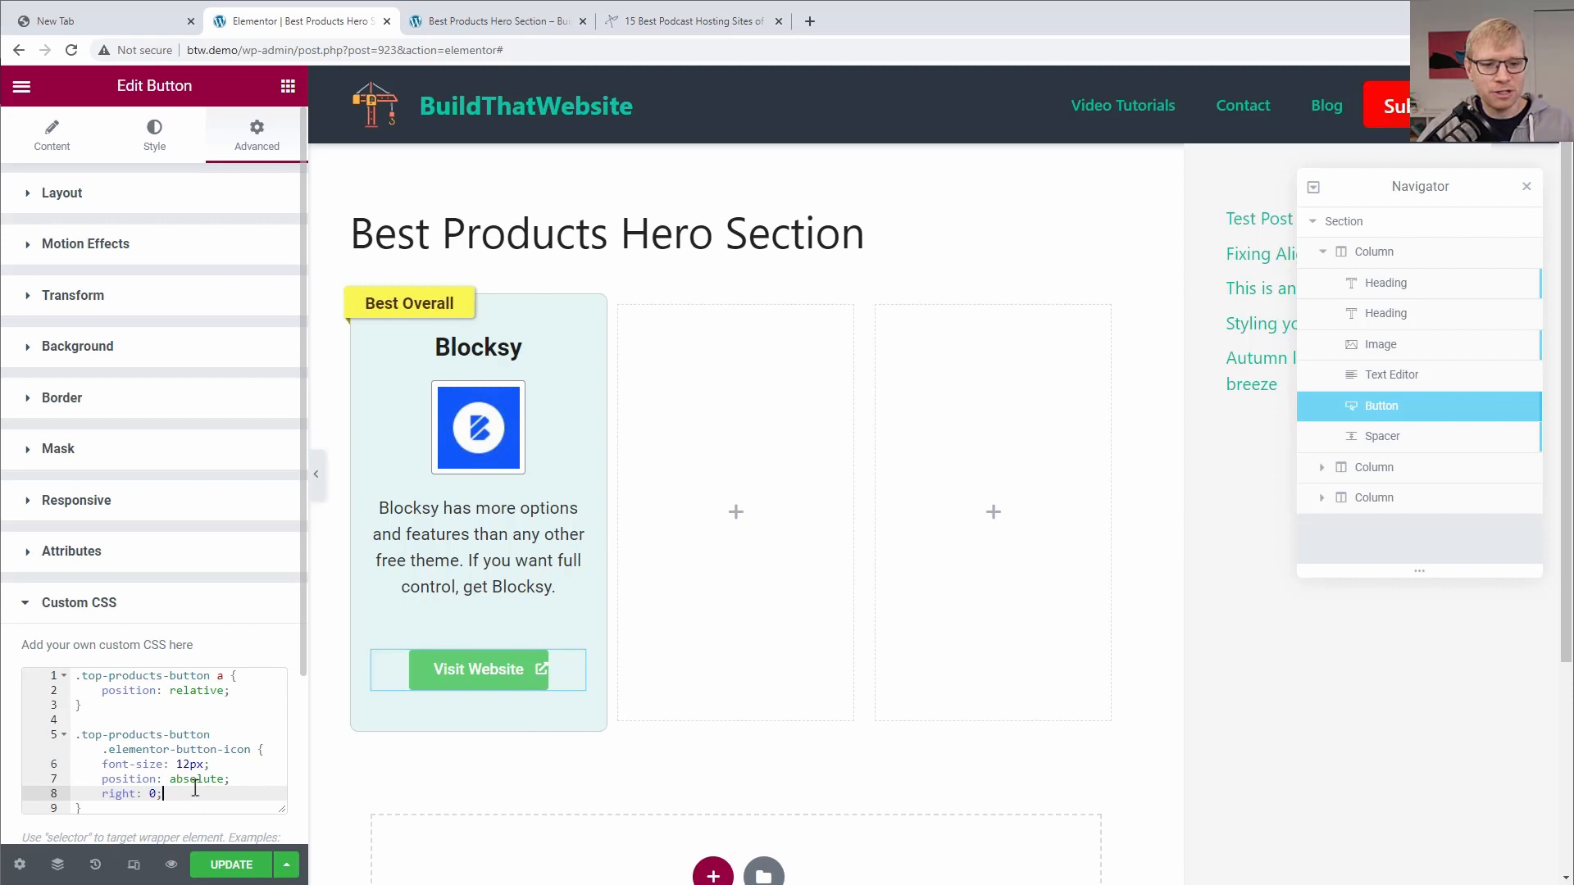
key(Return)
text(top)
key(Return)
text(0;)
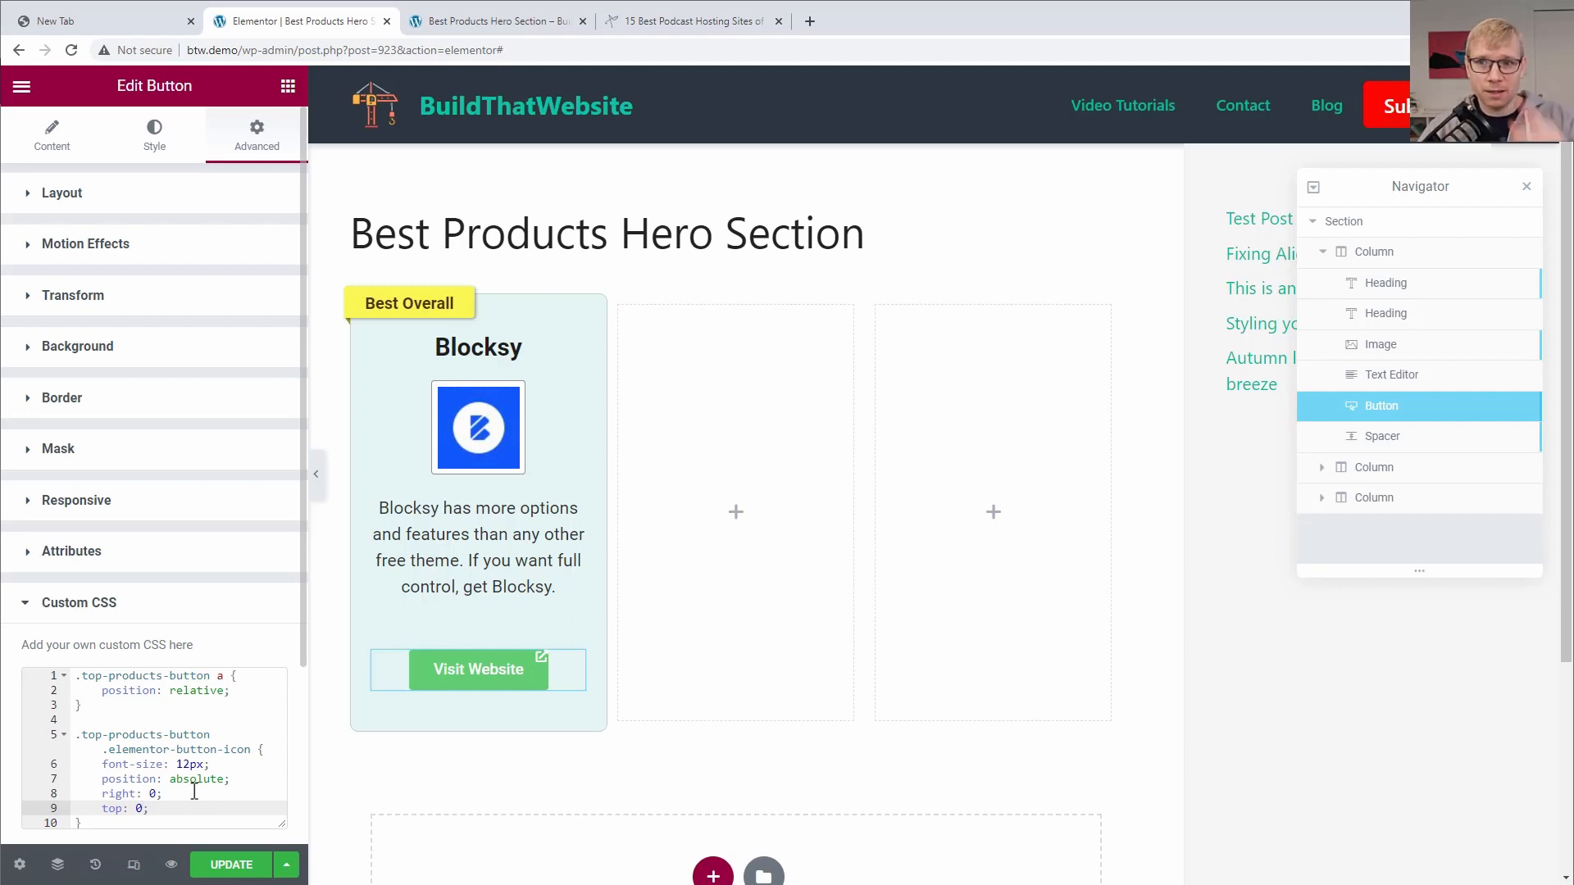
Set both the right and top offsets in the button icon's CSS rule to 3px.
click(151, 794)
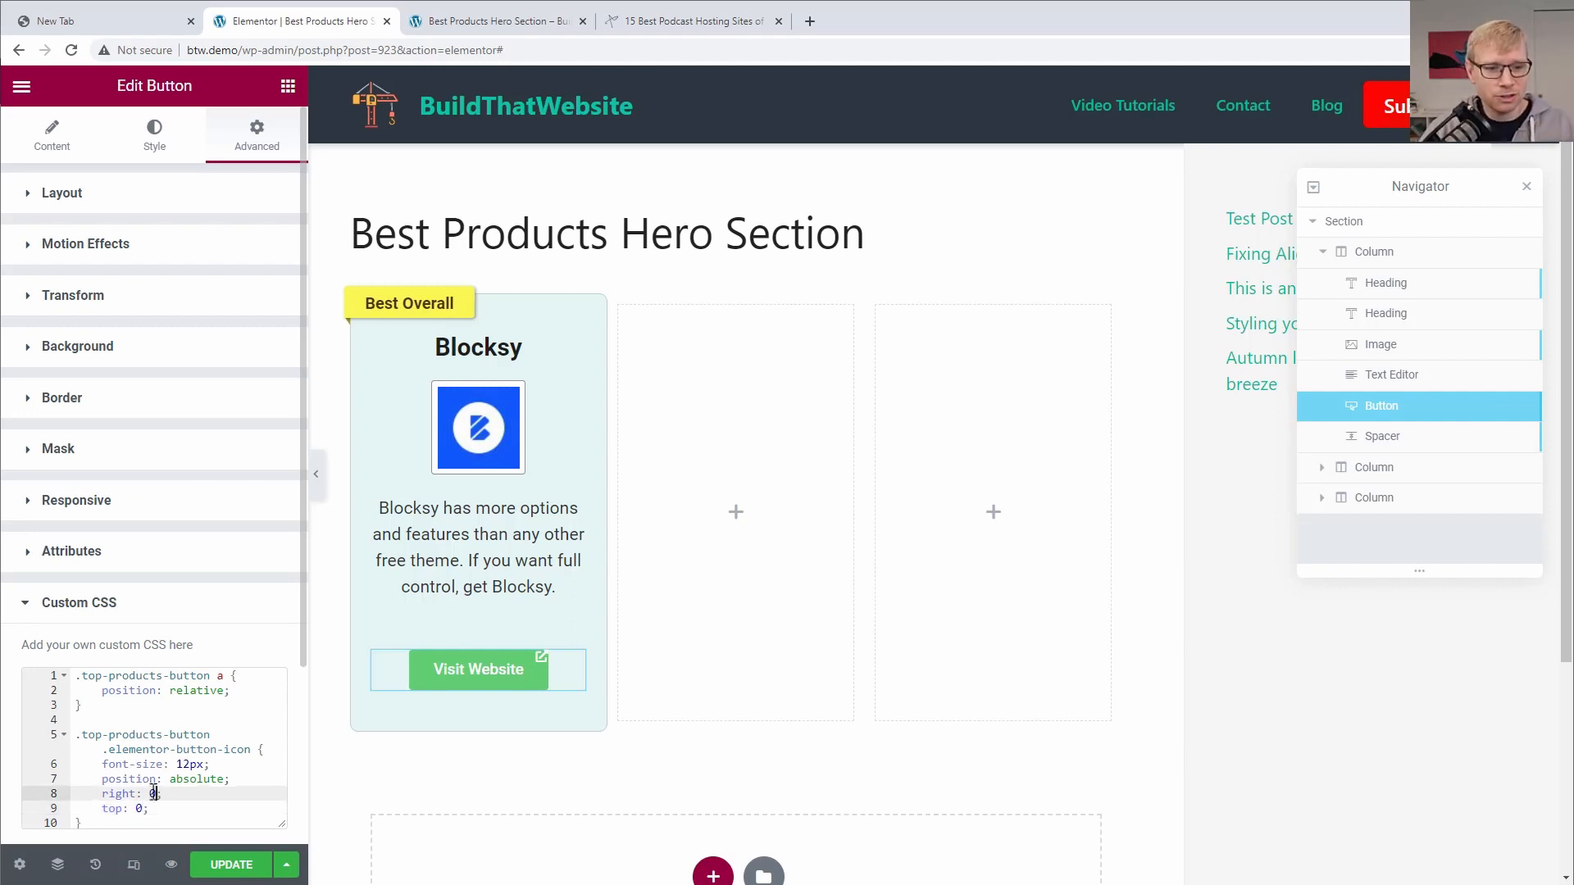
text(3px)
key(Delete)
click(141, 810)
text(3px)
key(Delete)
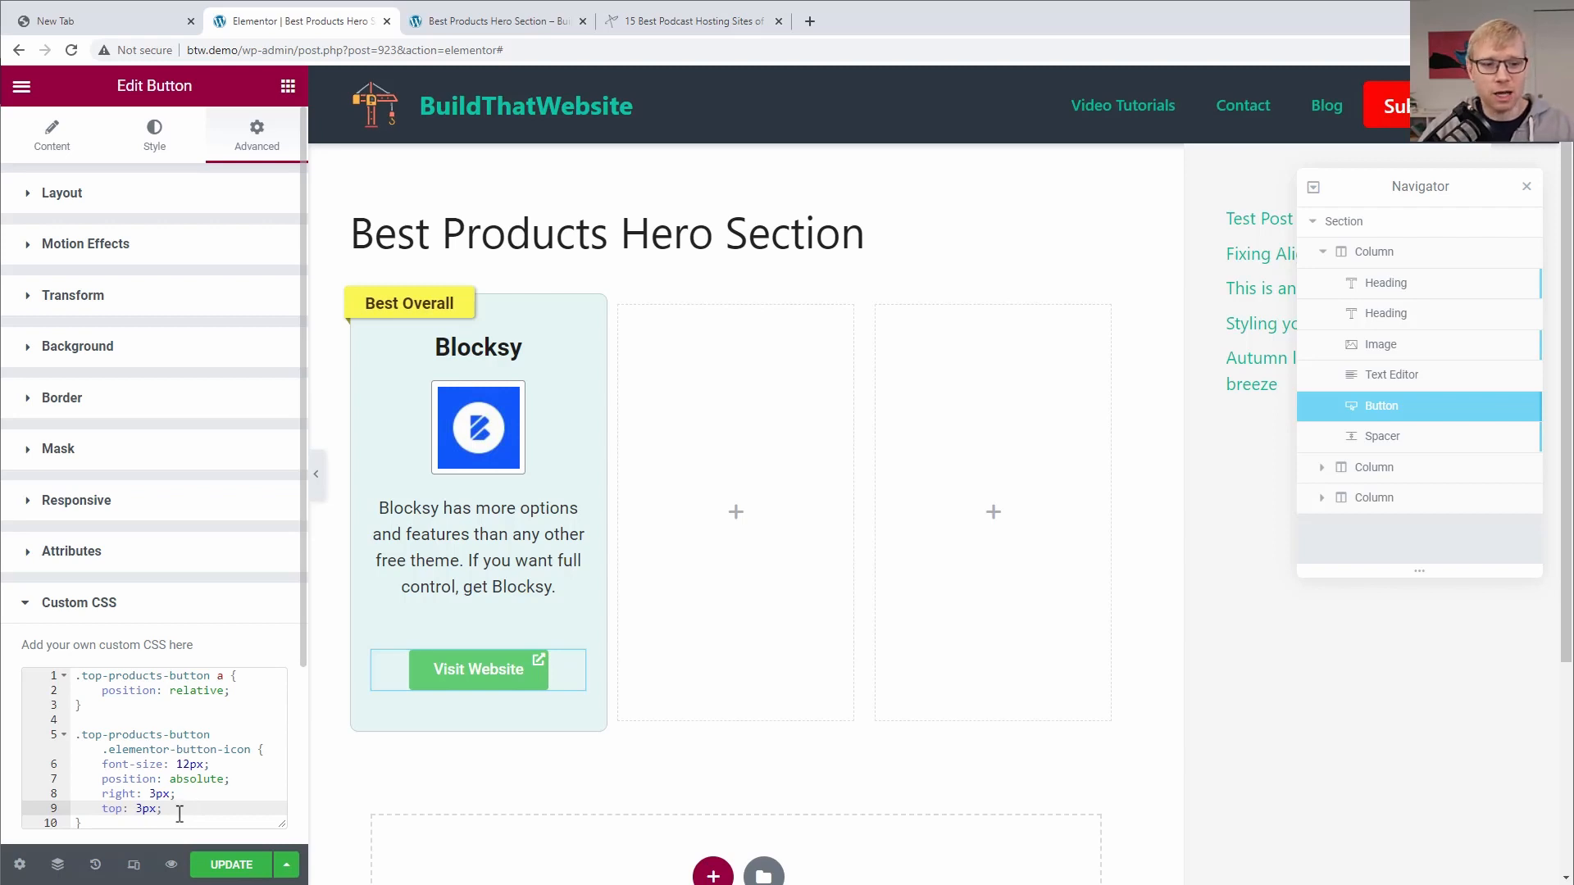
Add opacity: 0.4 to the button icon's CSS rule and save the template.
key(Return)
text(opacit)
key(Return)
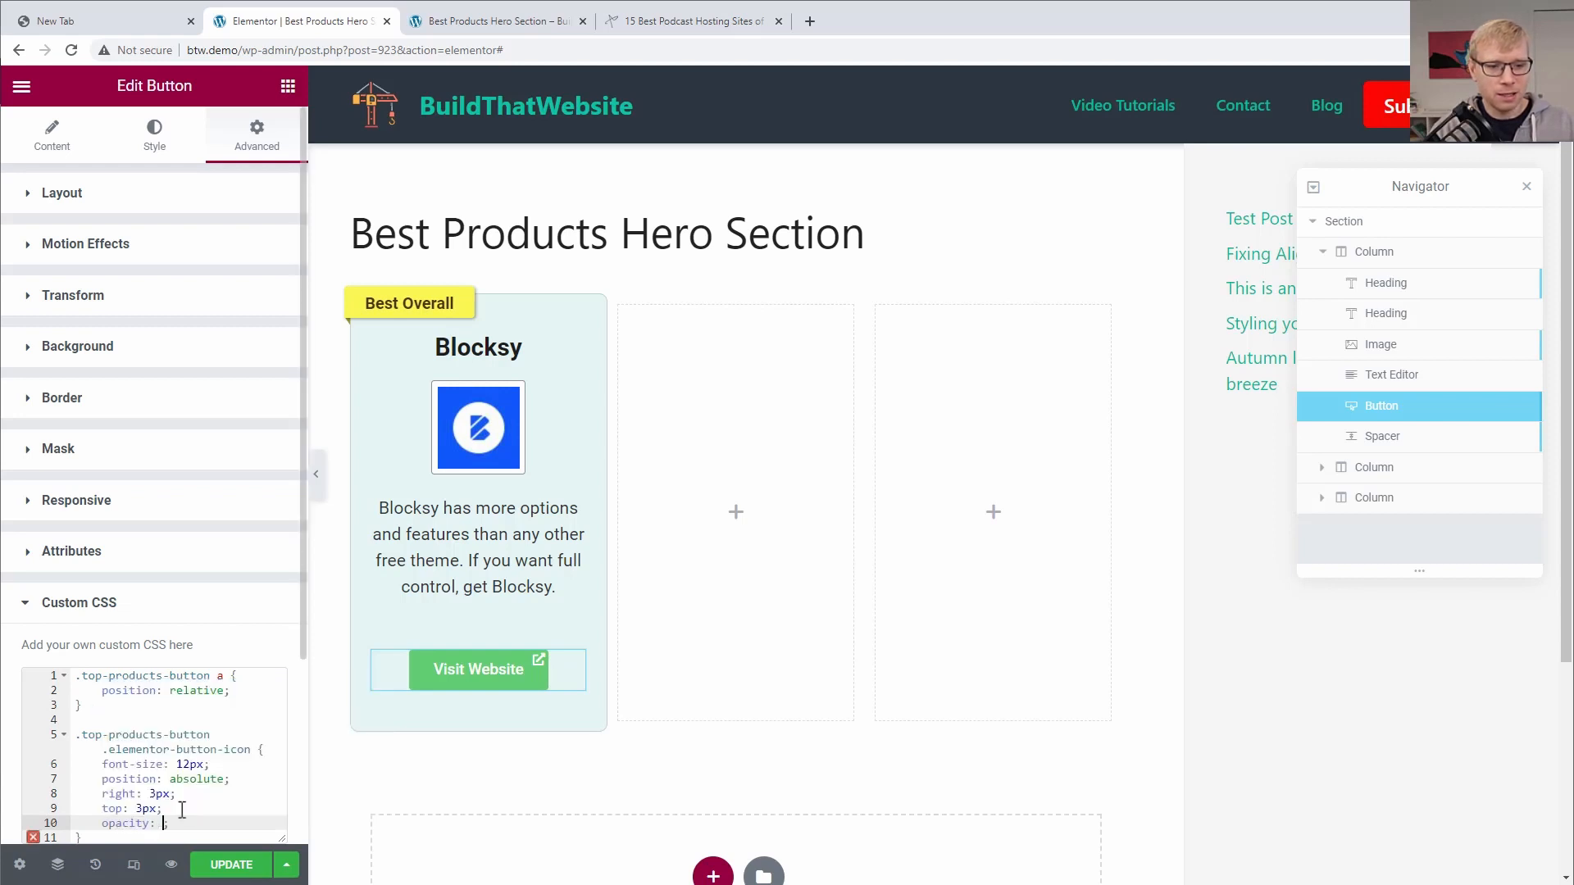
text(0.4)
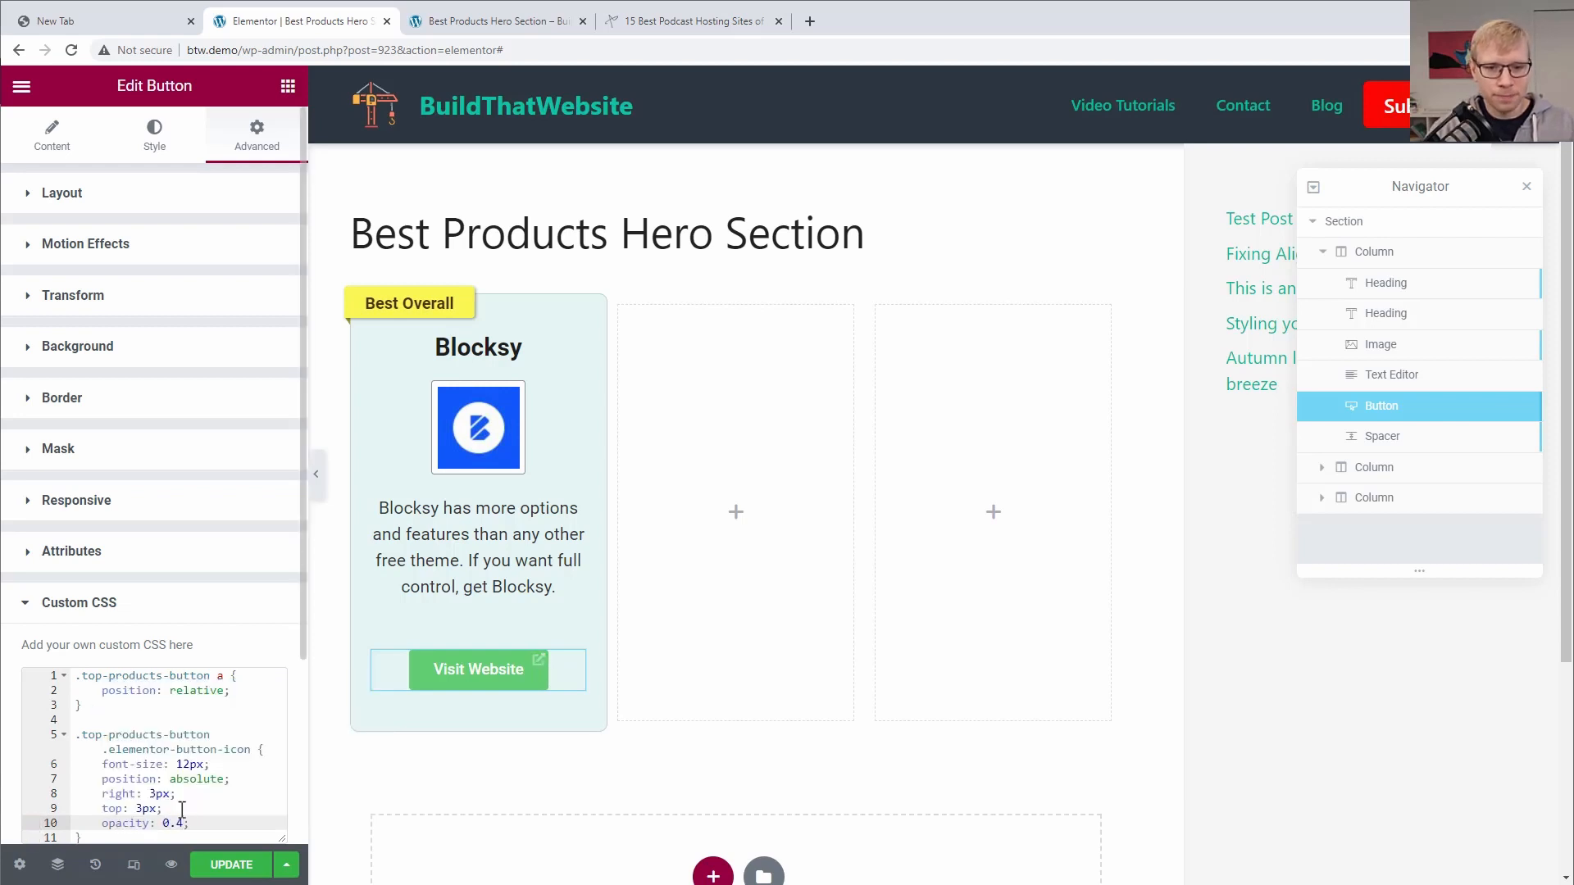
key(ctrl+s)
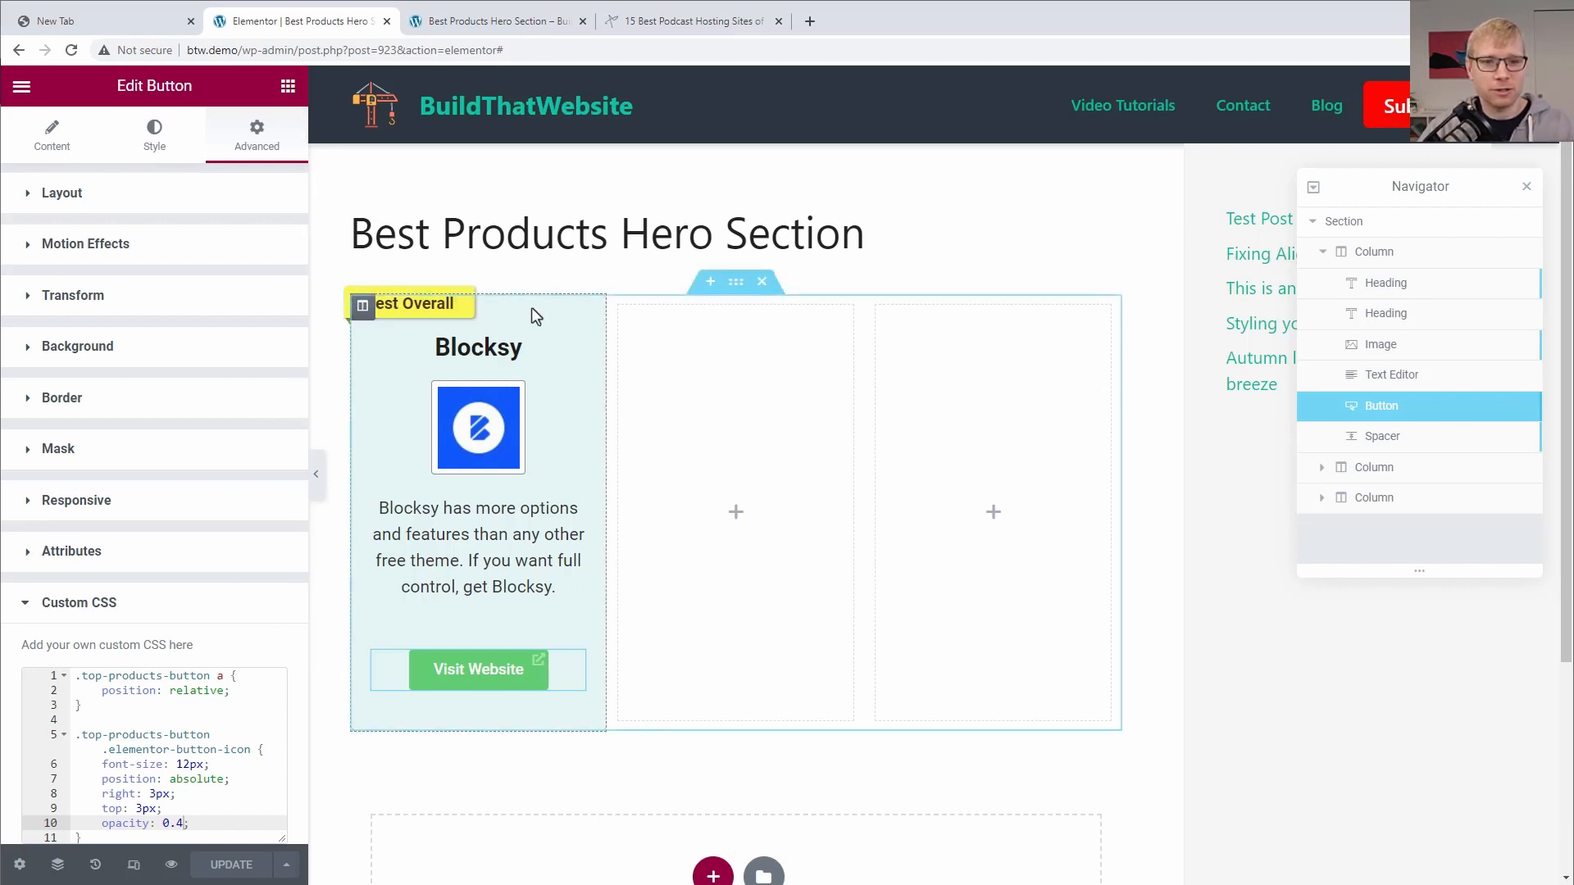
Duplicate the finished Blocksy product column twice.
right_click(362, 312)
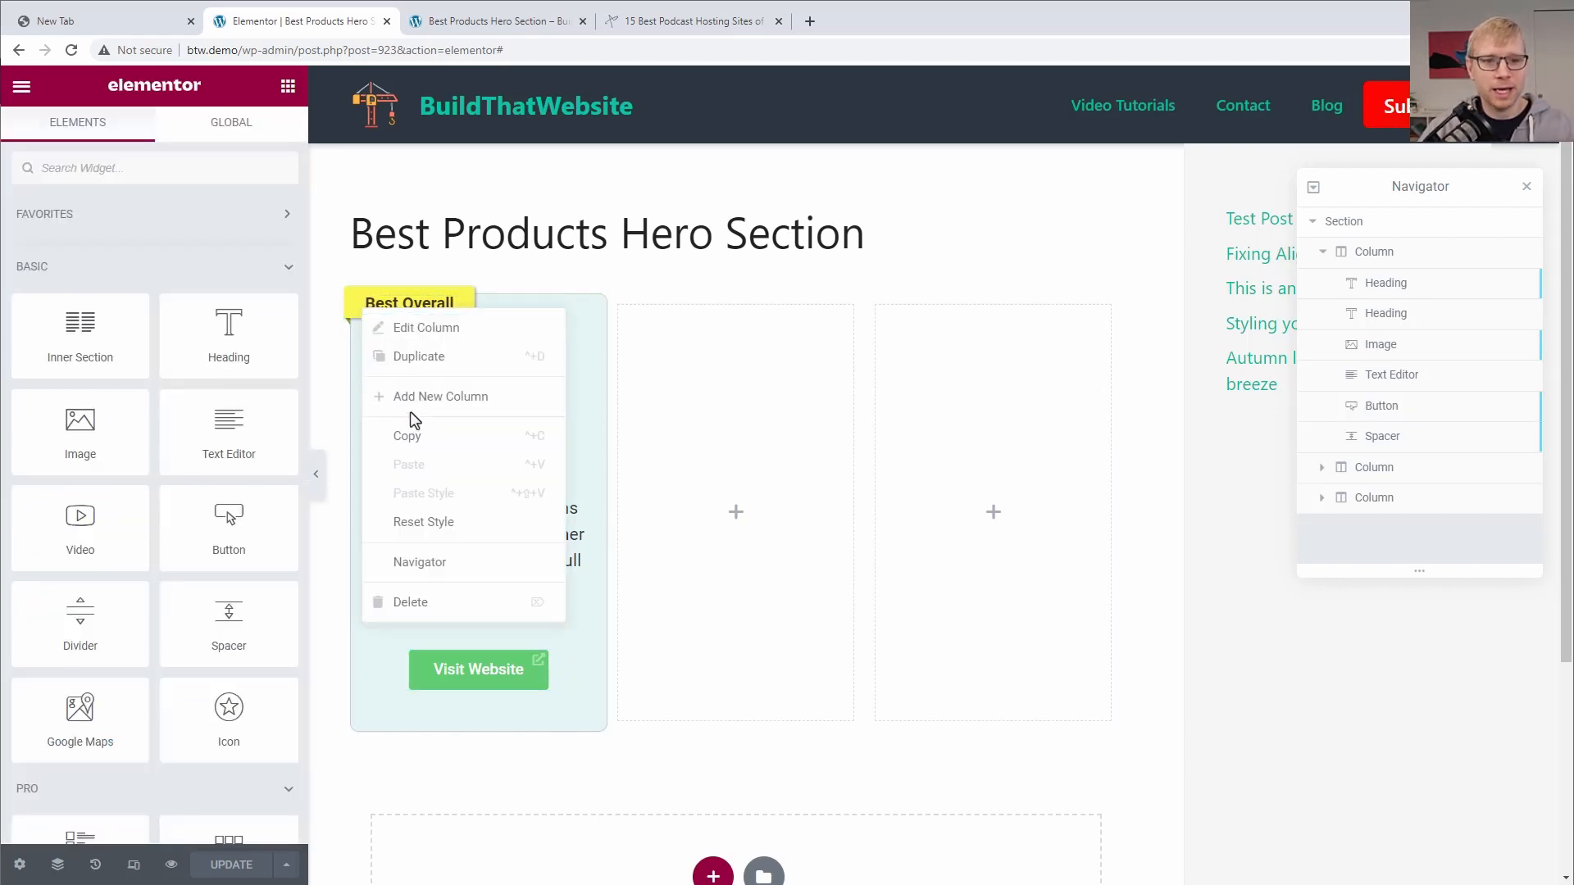
click(335, 261)
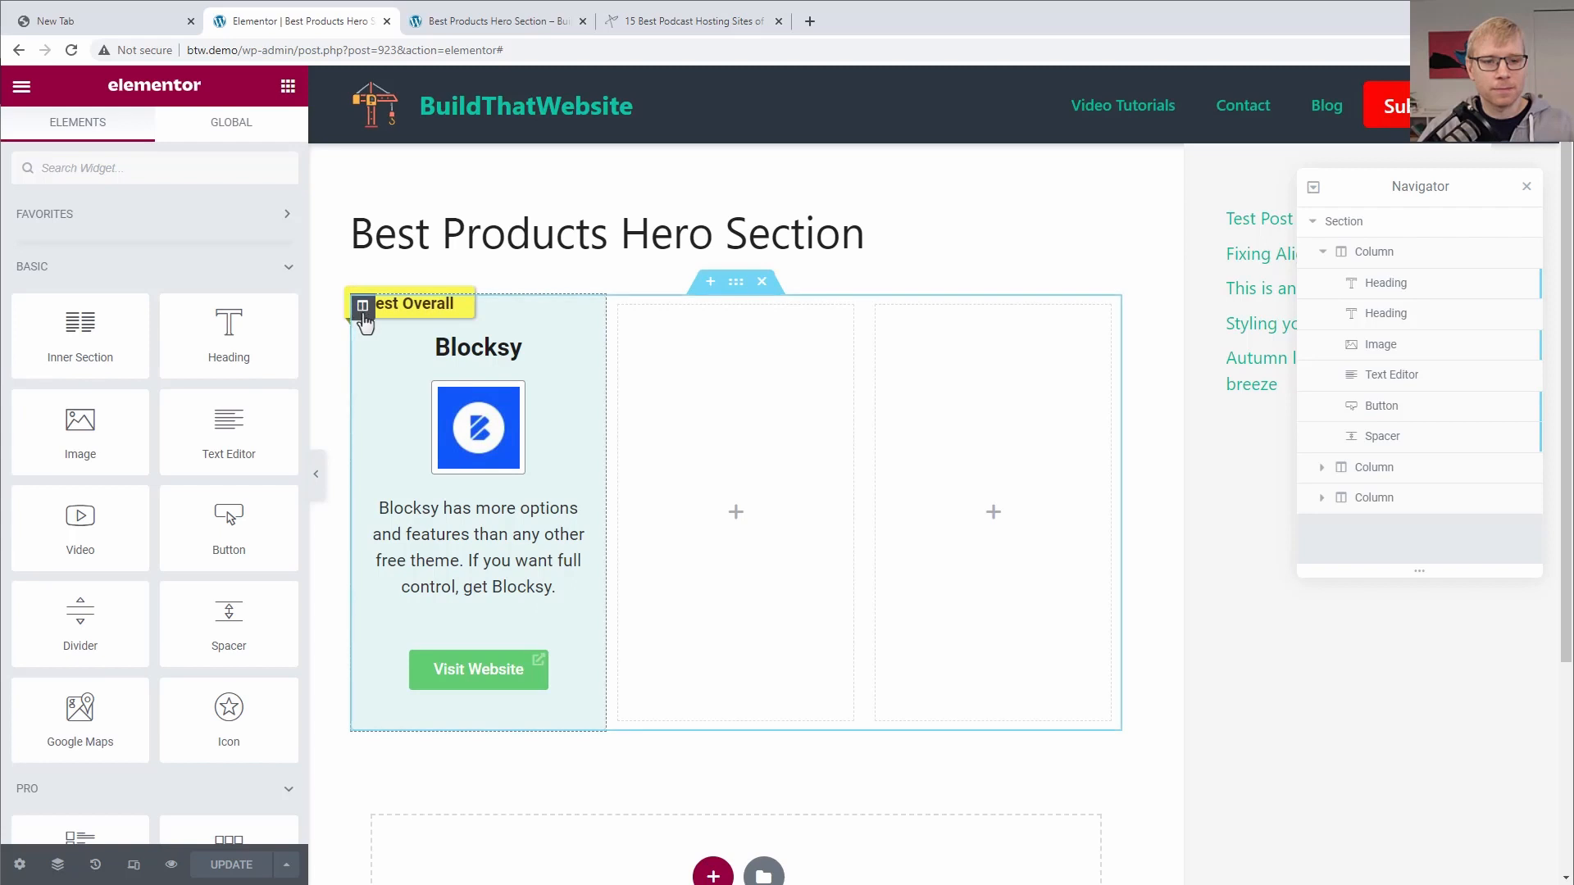
right_click(363, 314)
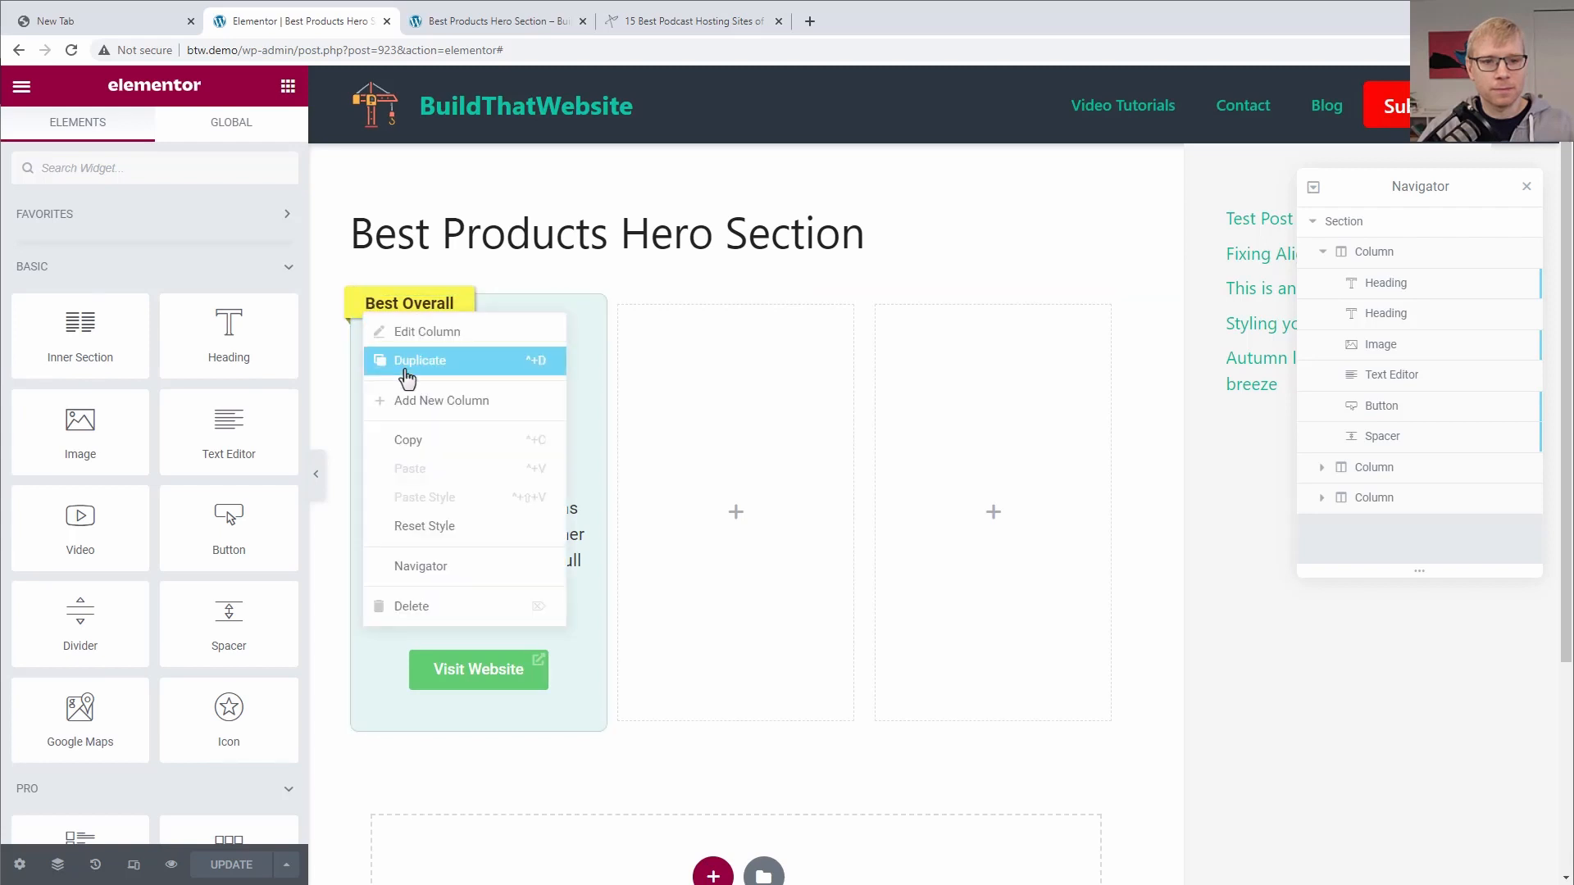
click(401, 371)
right_click(367, 313)
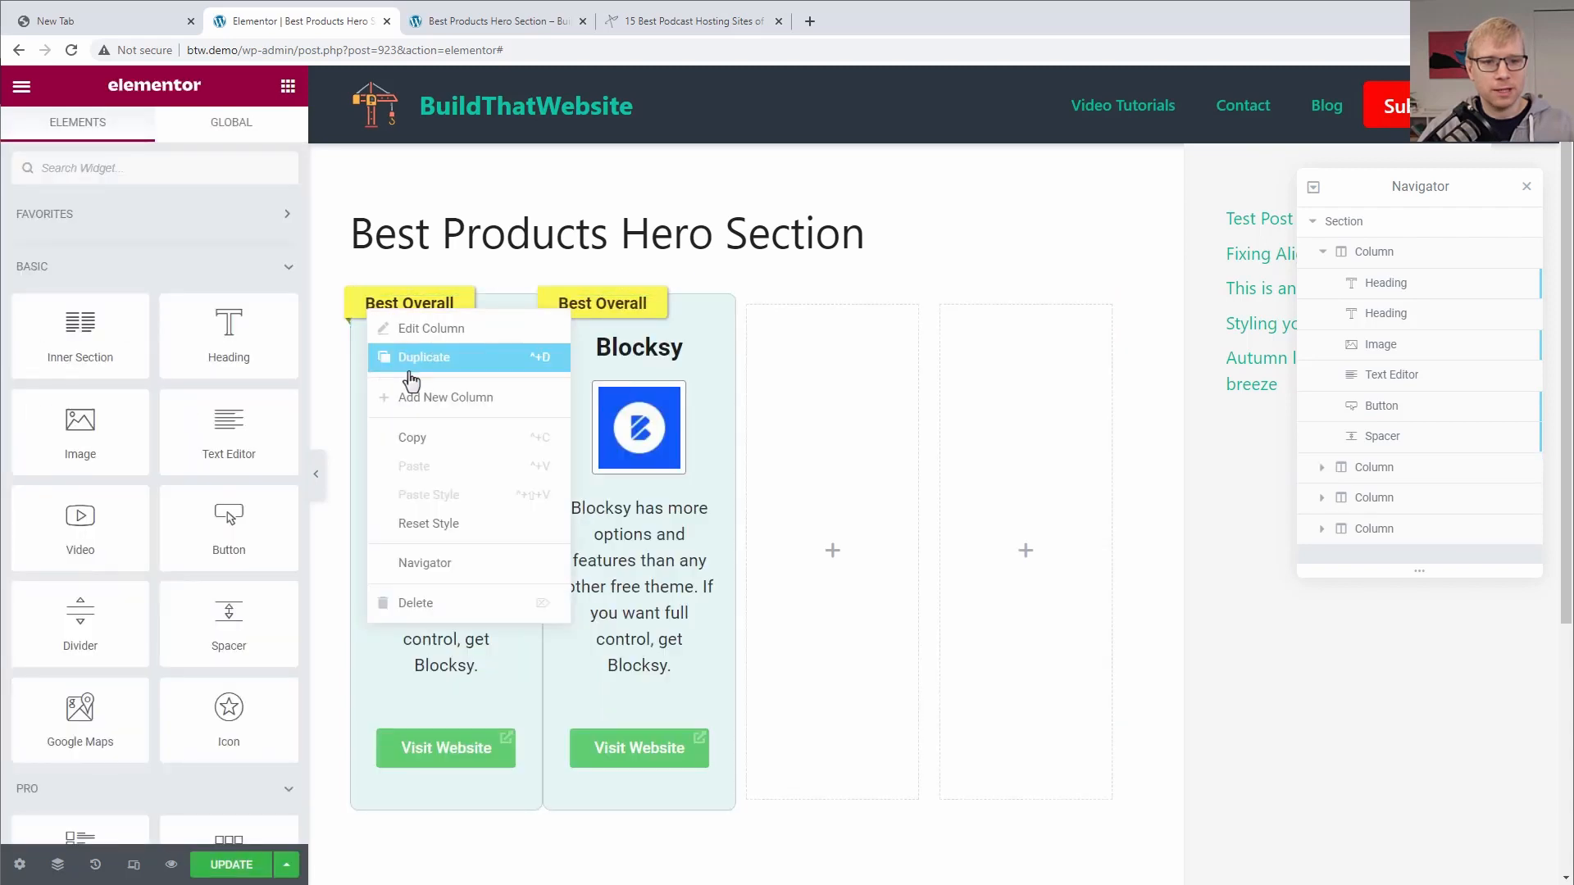
click(408, 368)
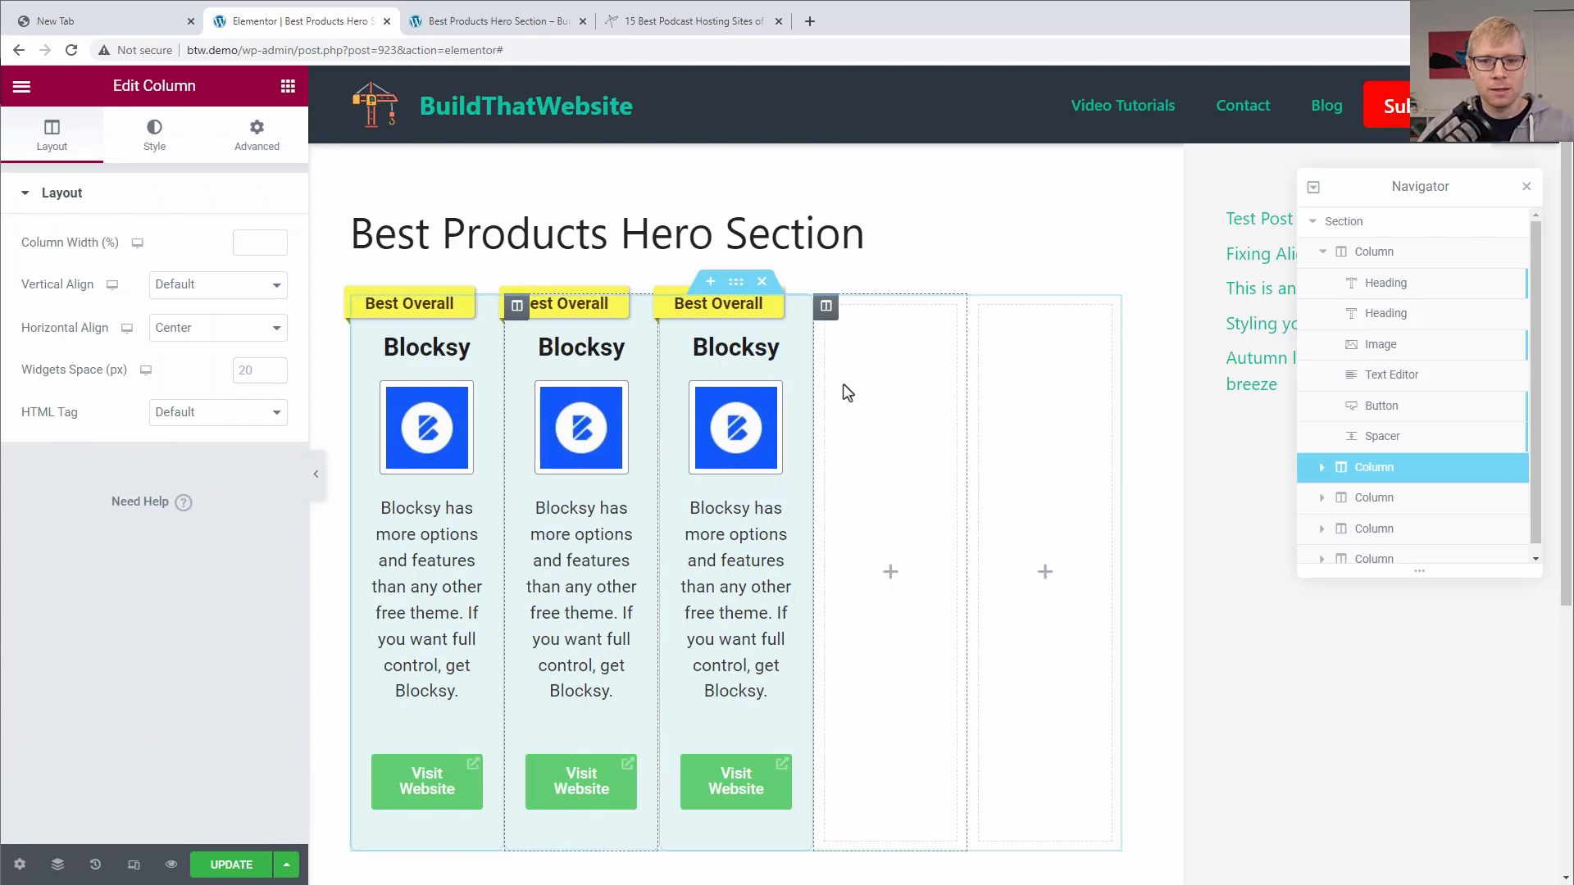
Delete the two empty columns beside the three product cards.
right_click(827, 309)
click(885, 605)
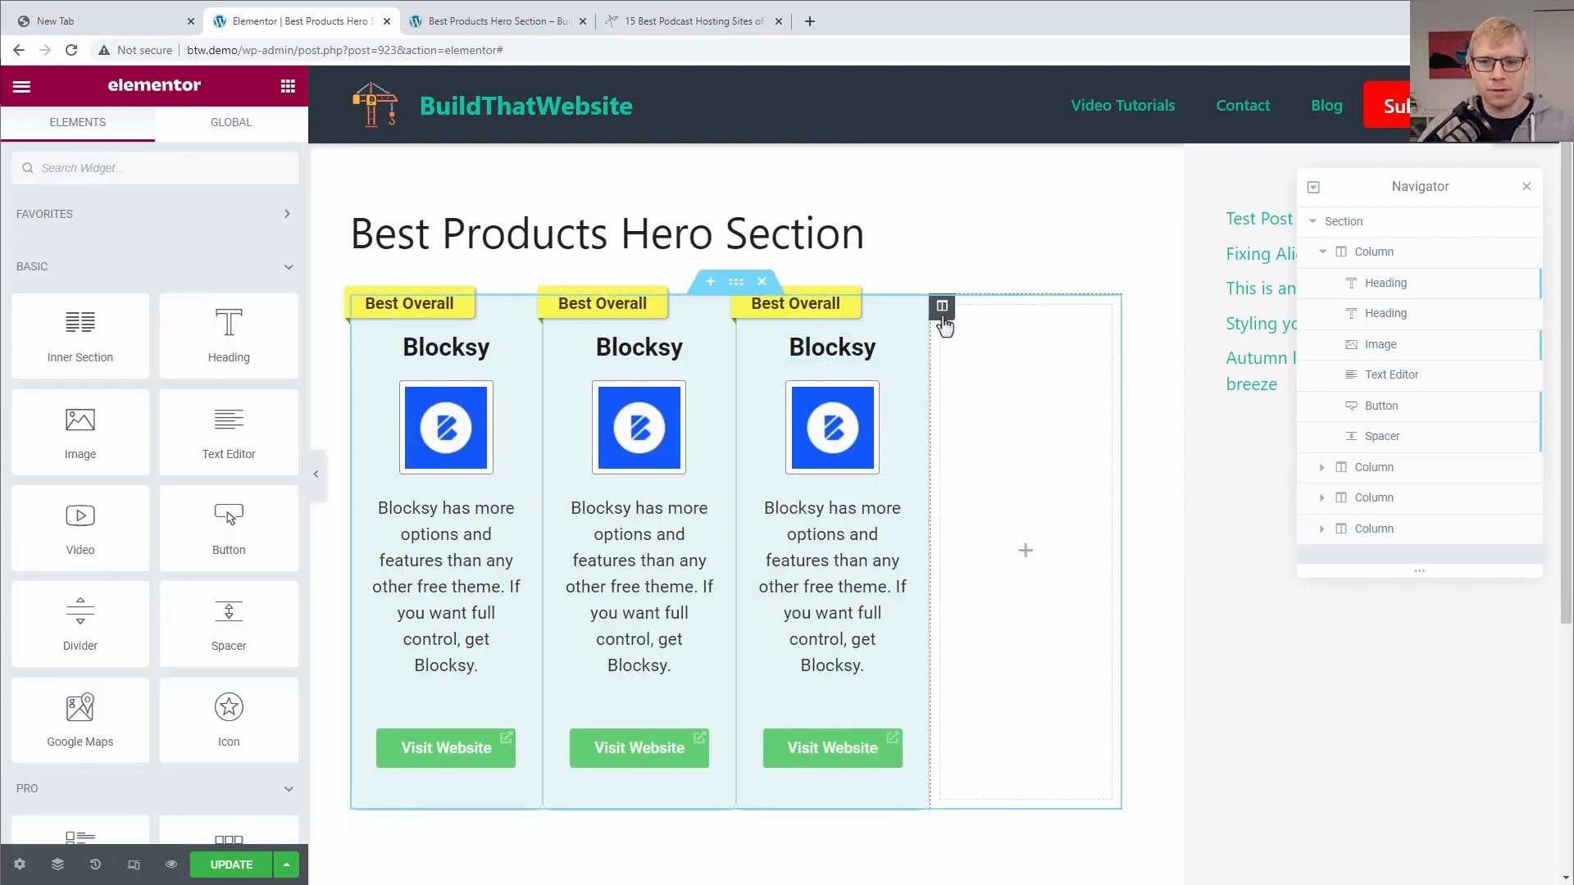
right_click(944, 324)
click(971, 608)
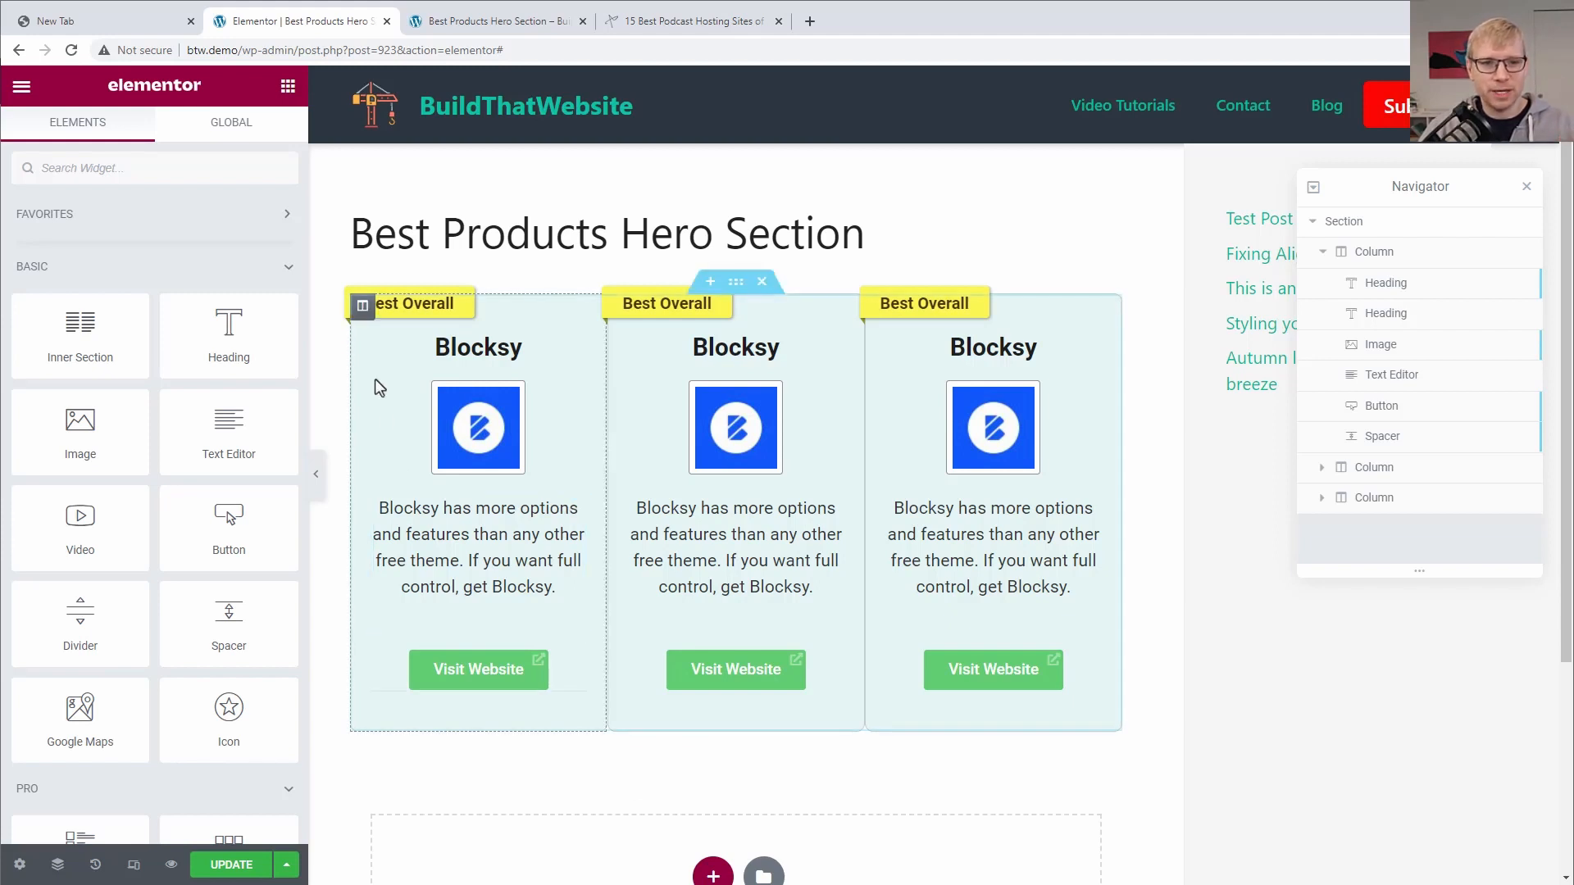
Set a 6 px margin on all sides of each of the three product columns.
click(362, 308)
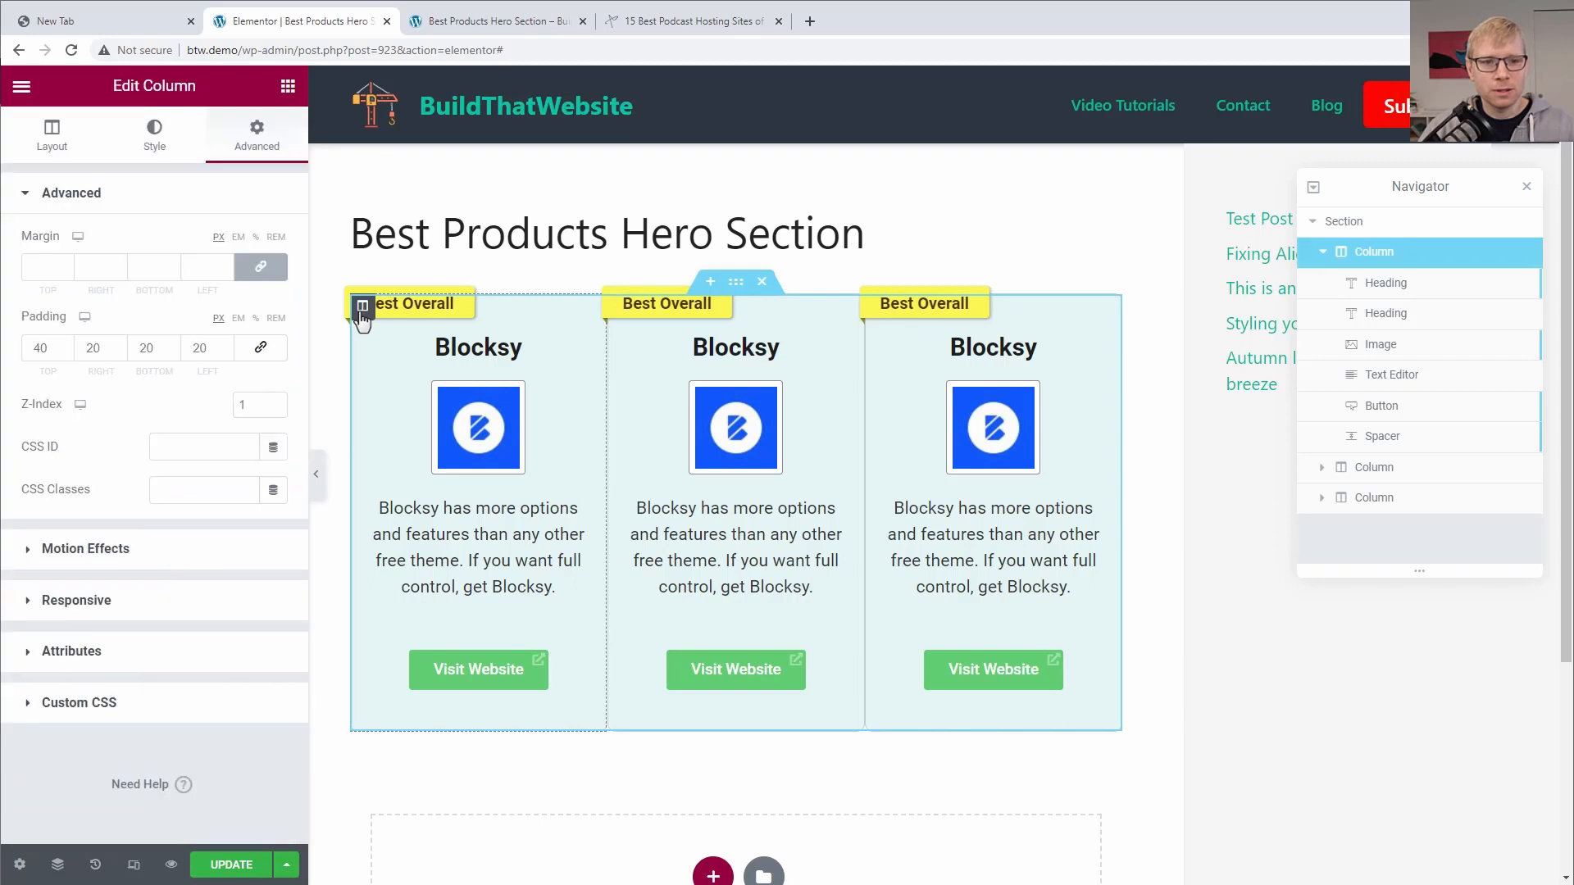
click(36, 267)
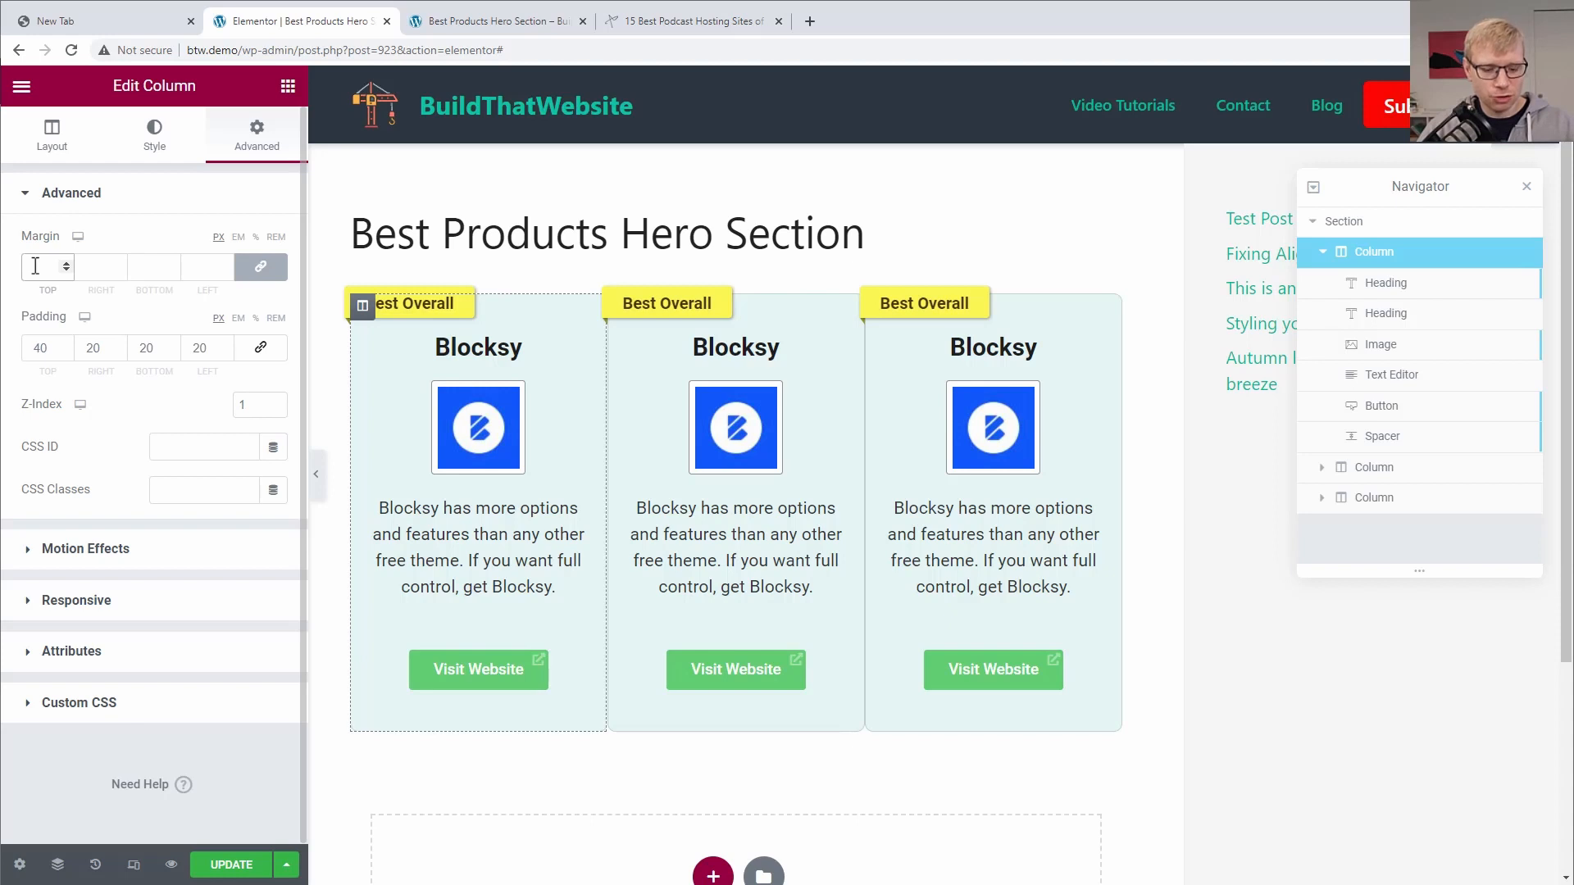
text(6)
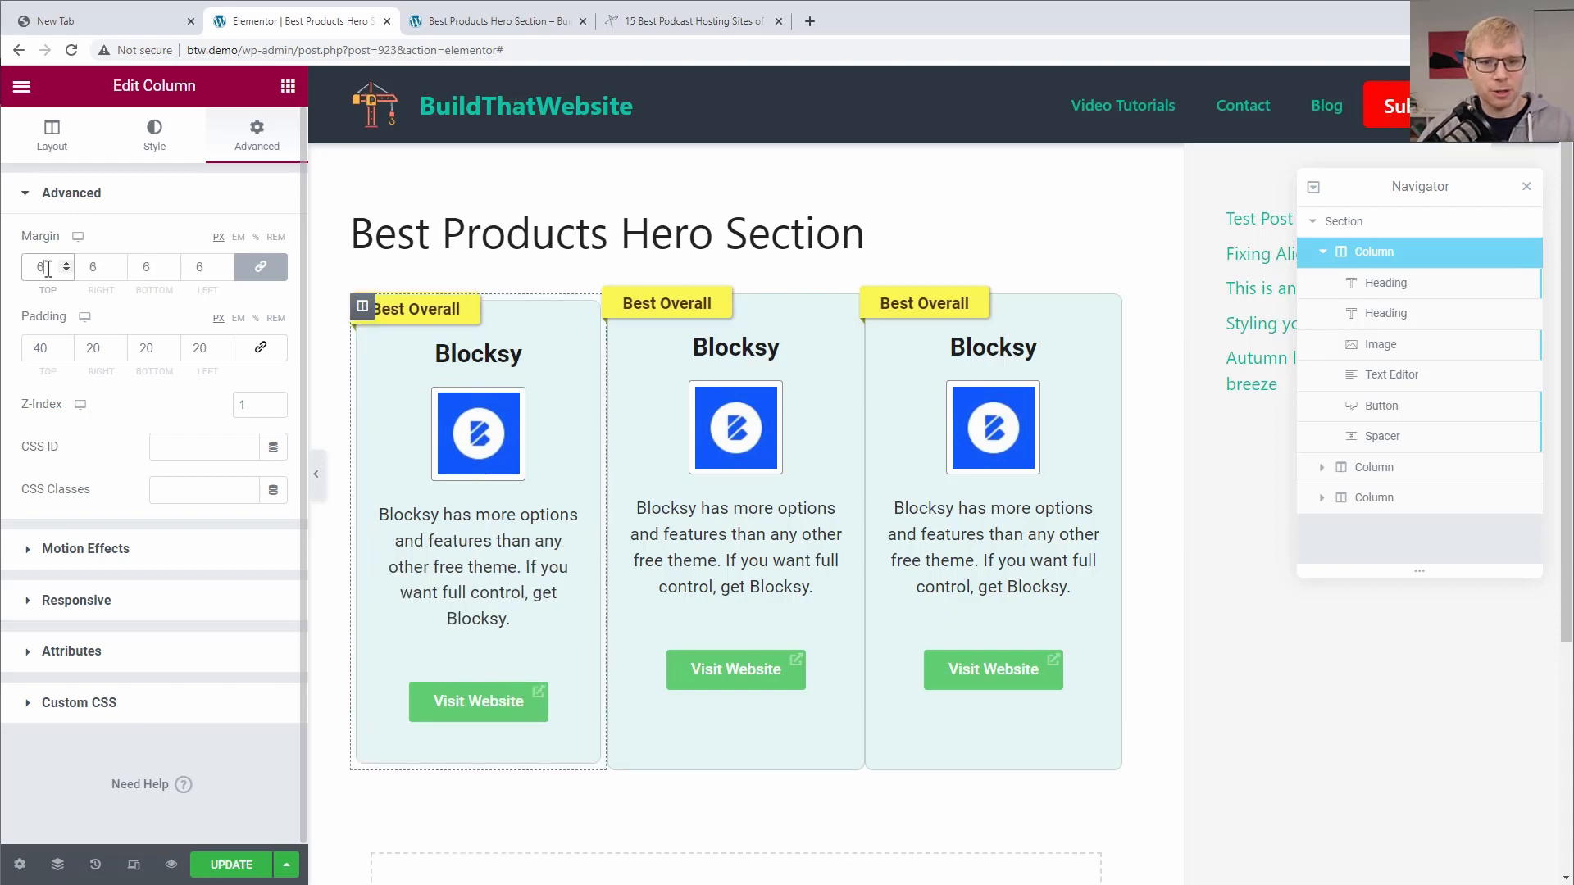
click(620, 306)
click(254, 164)
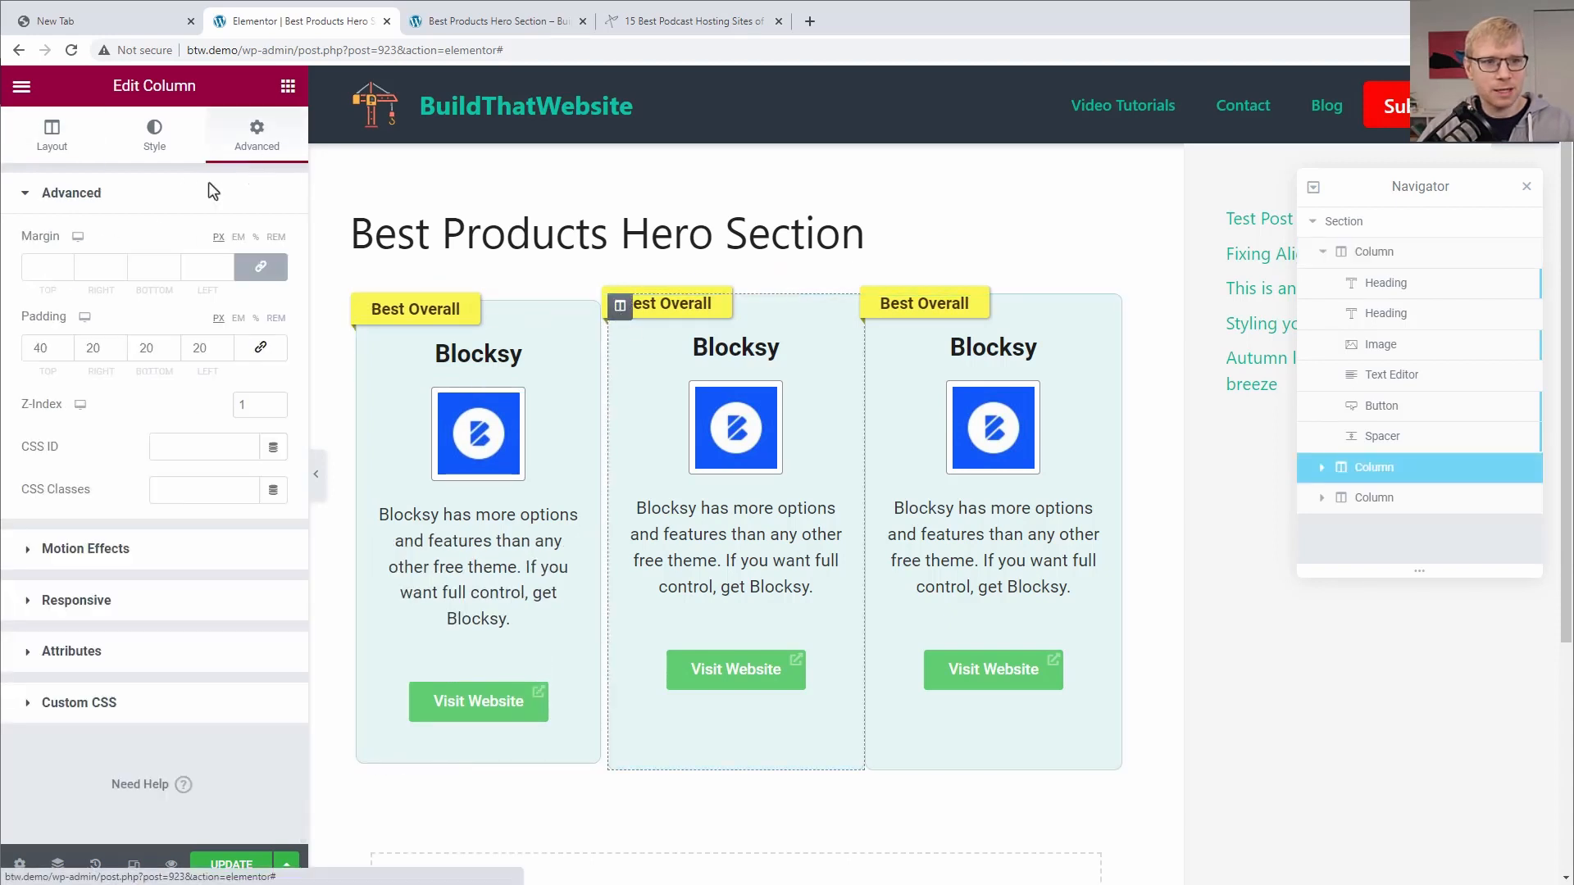
click(45, 267)
text(6)
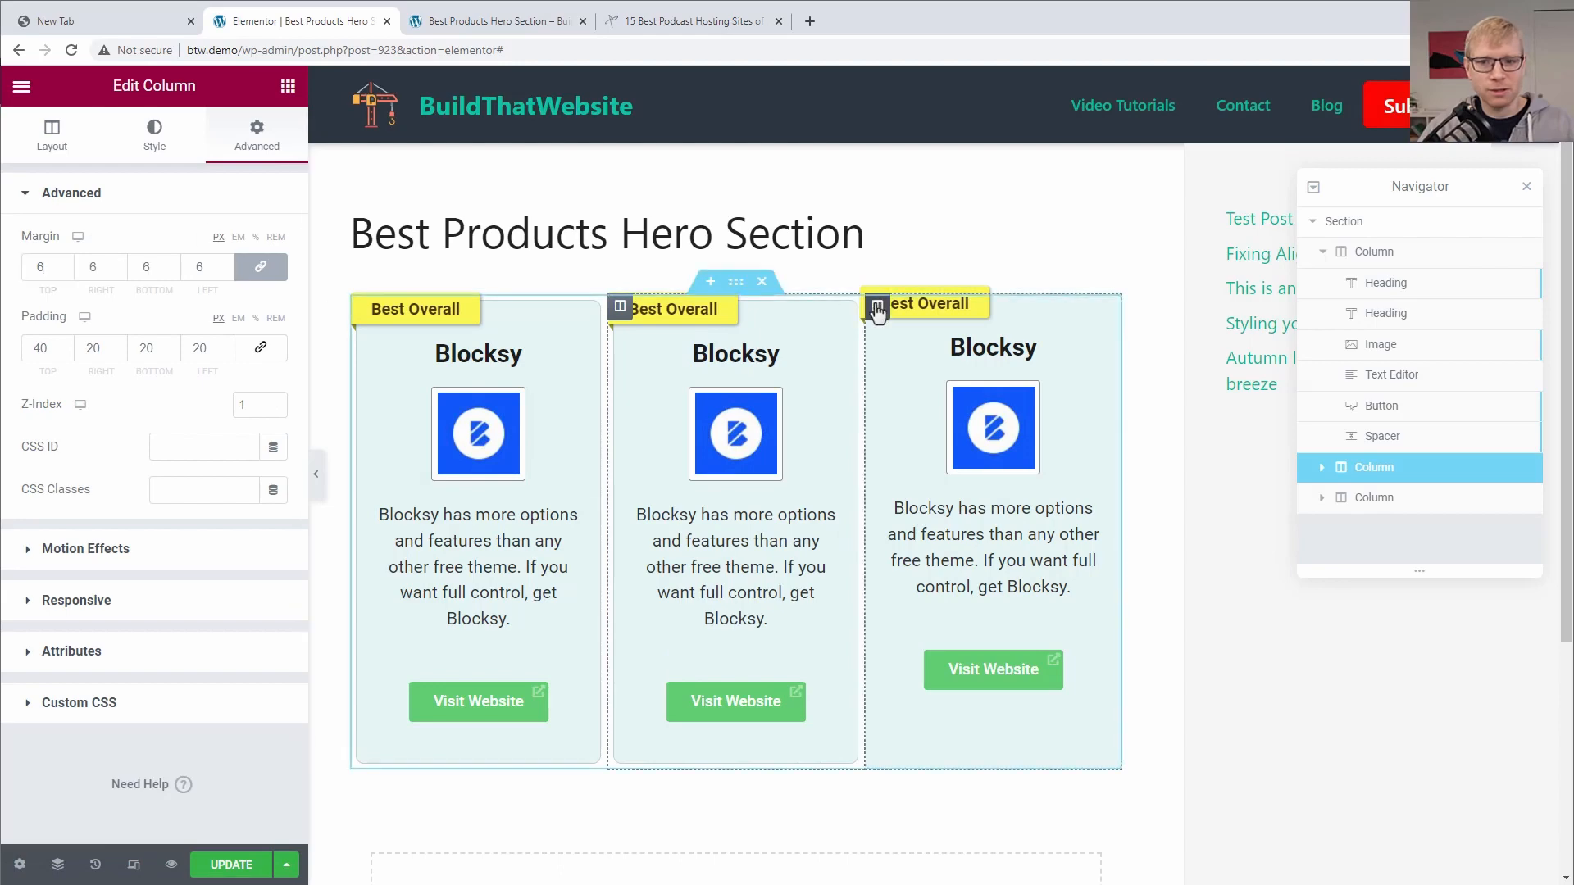
click(877, 308)
click(256, 135)
click(46, 266)
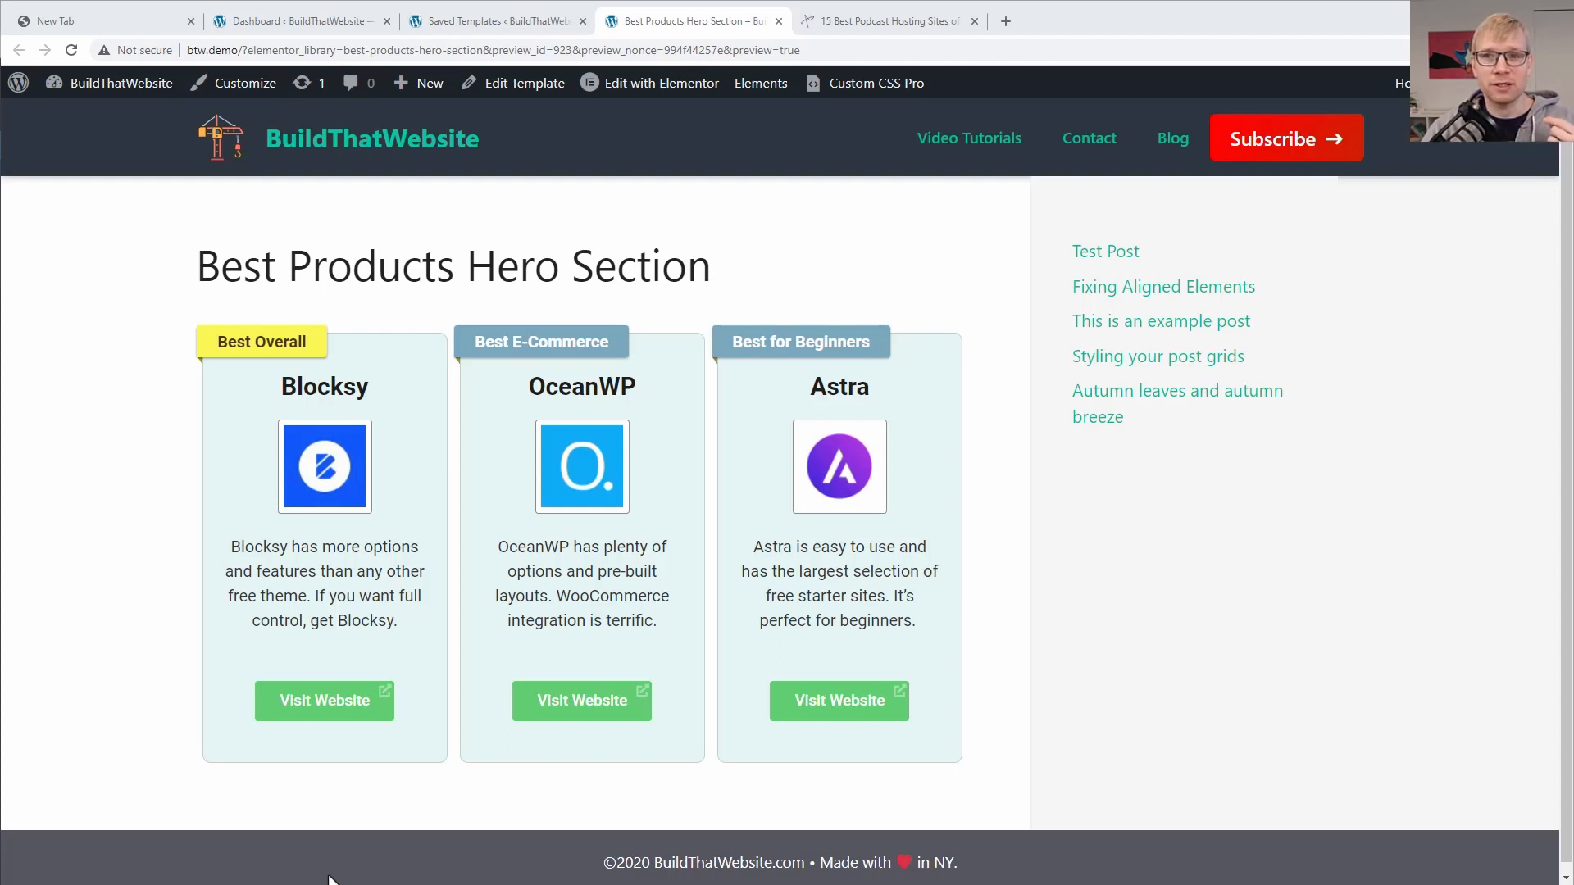
Go to the saved templates list and select the shortcode of the Best Products Hero Section template.
click(512, 21)
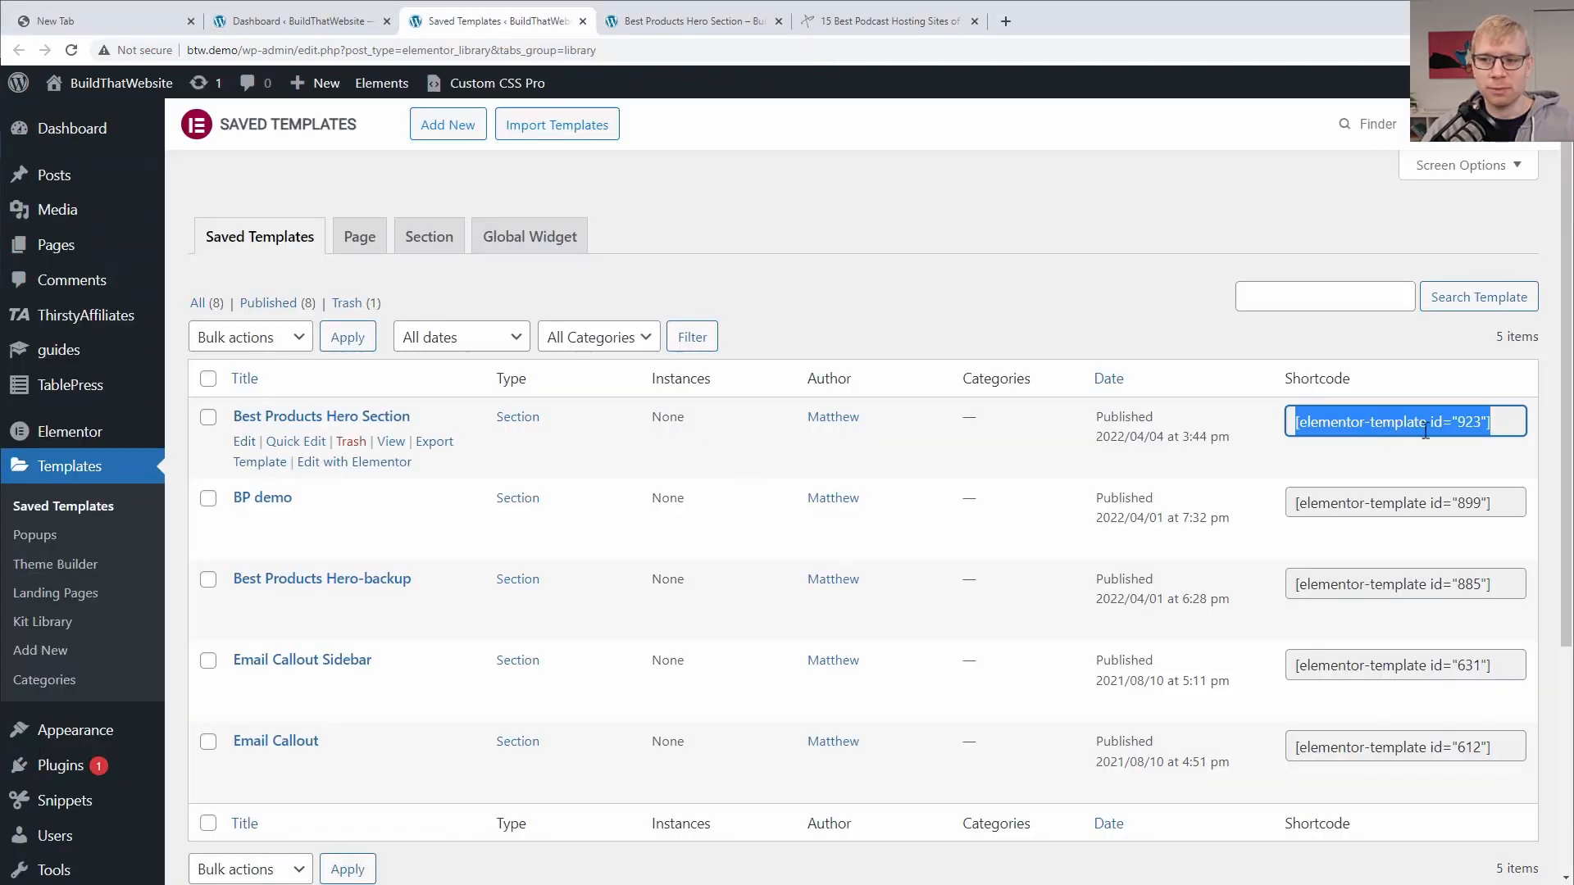
click(1482, 445)
drag(1510, 421, 1410, 421)
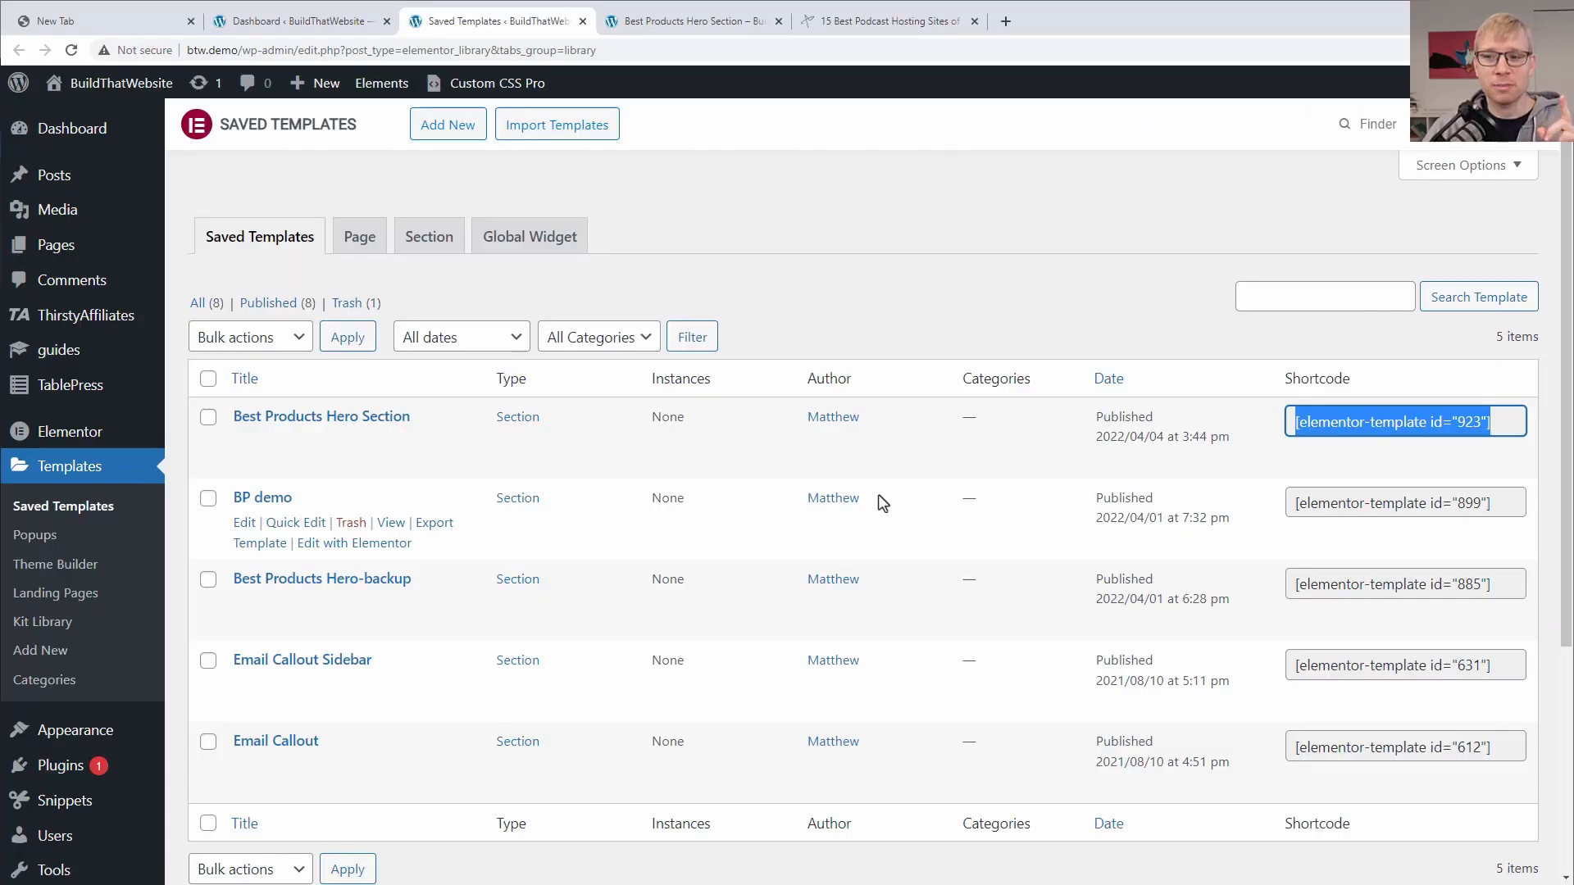
Open the post "Best Free Themes for WordPress 2022" for editing and add an empty paragraph directly below its title.
click(301, 25)
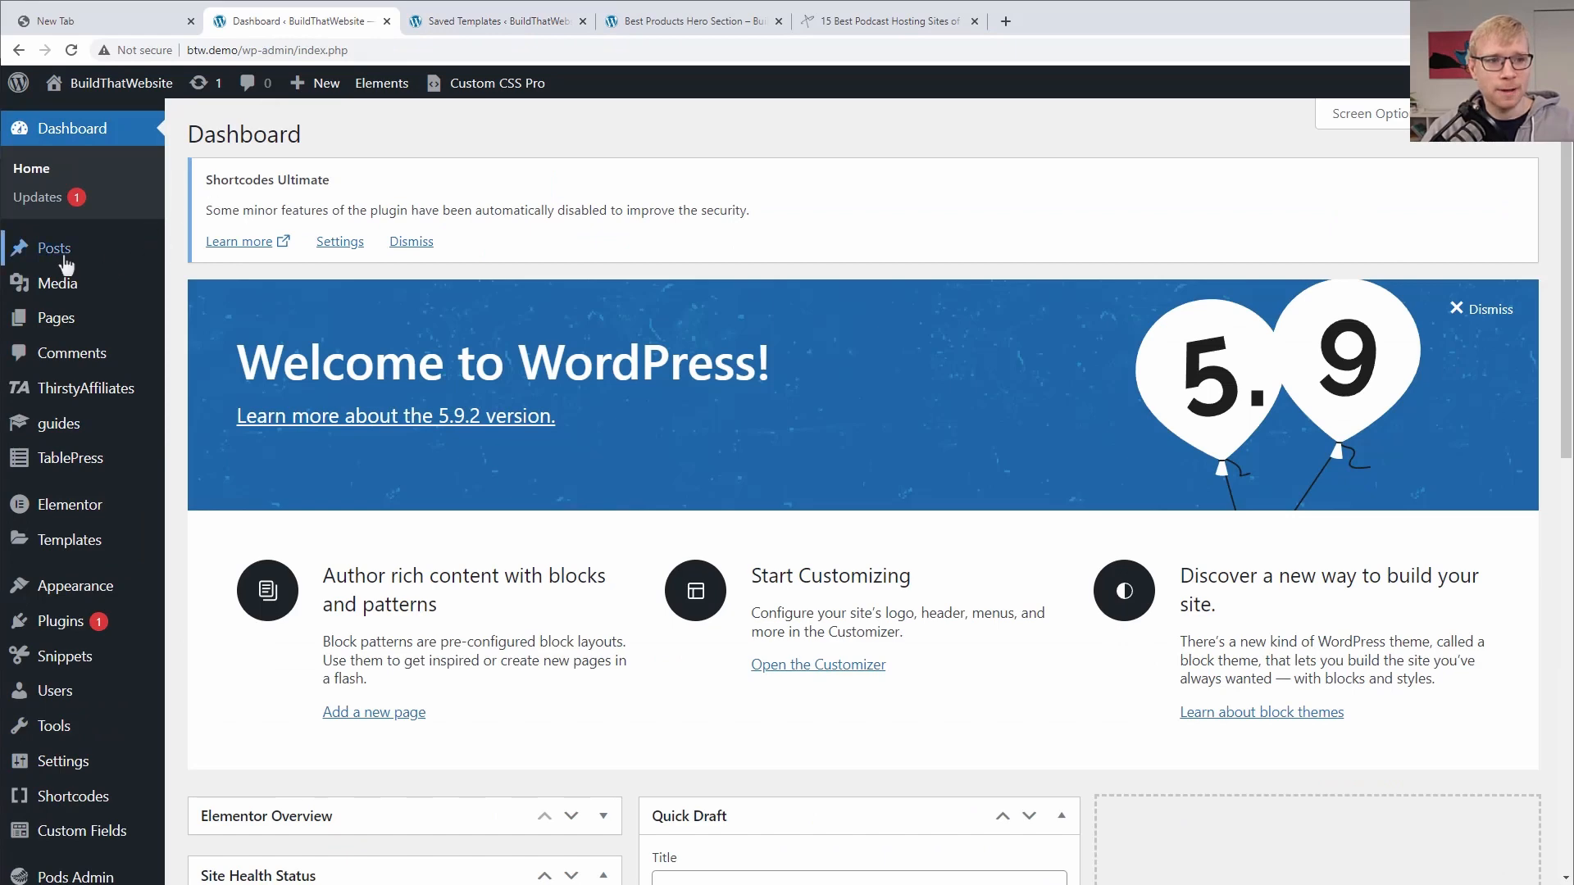
mouse_move(107, 253)
click(229, 258)
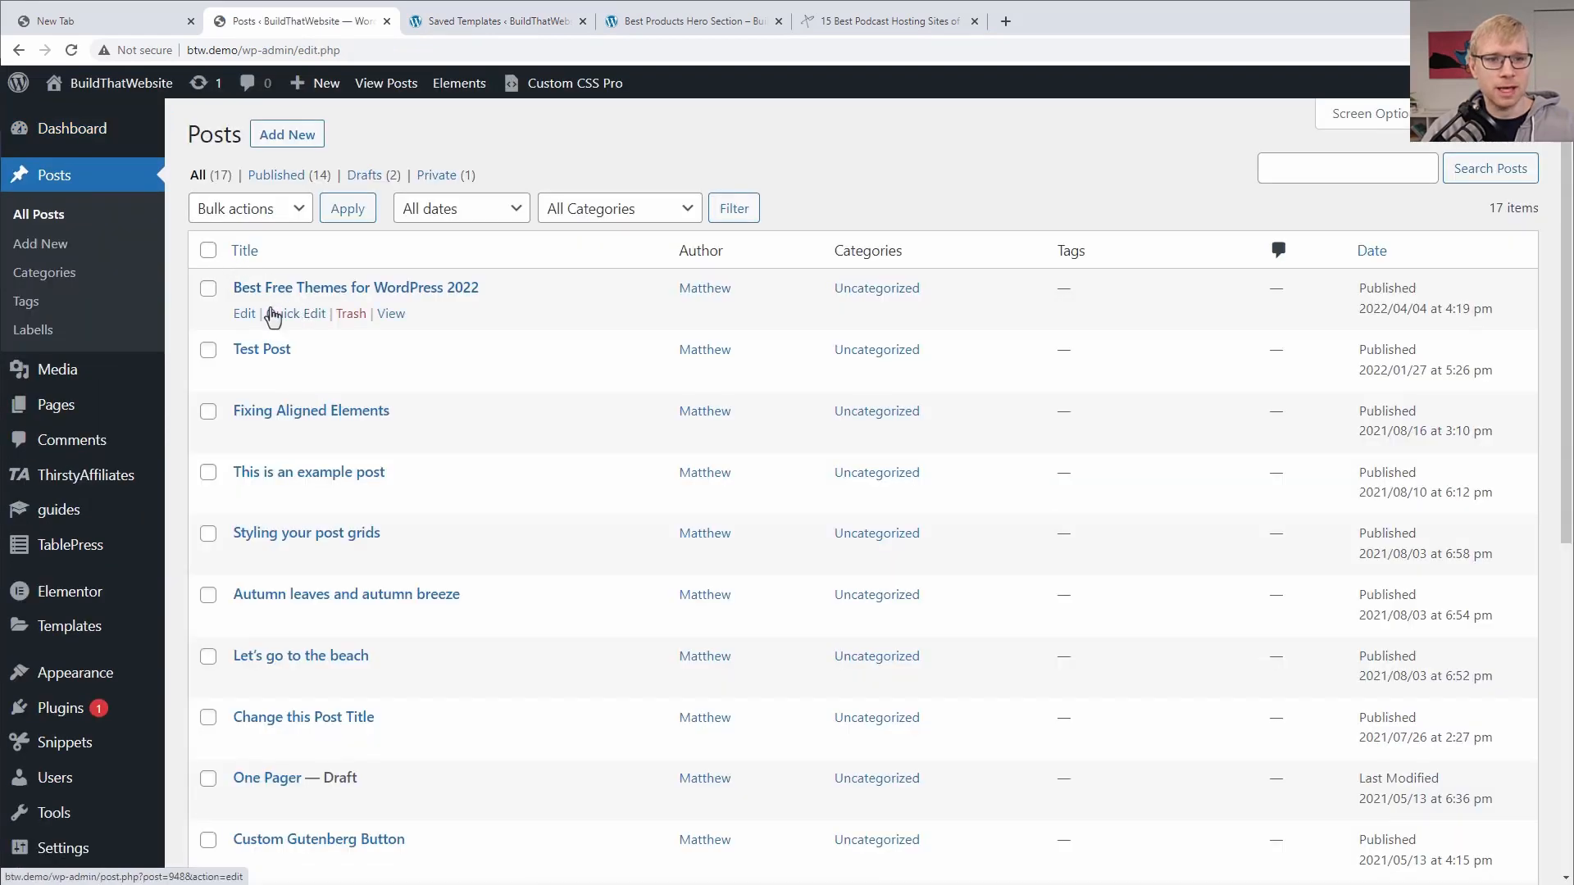
click(289, 294)
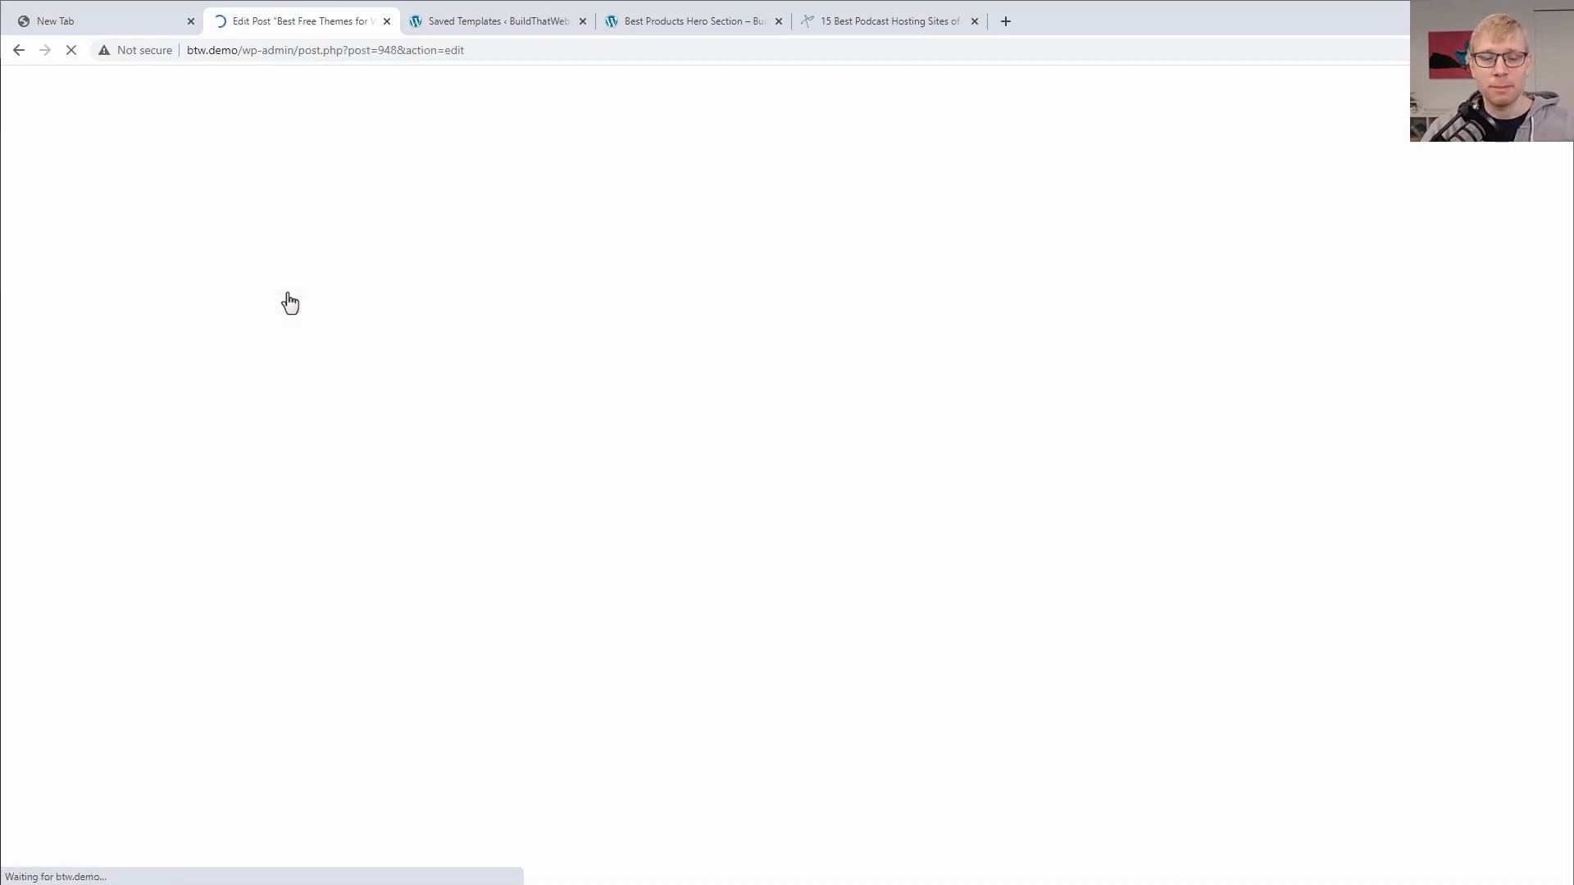
click(962, 231)
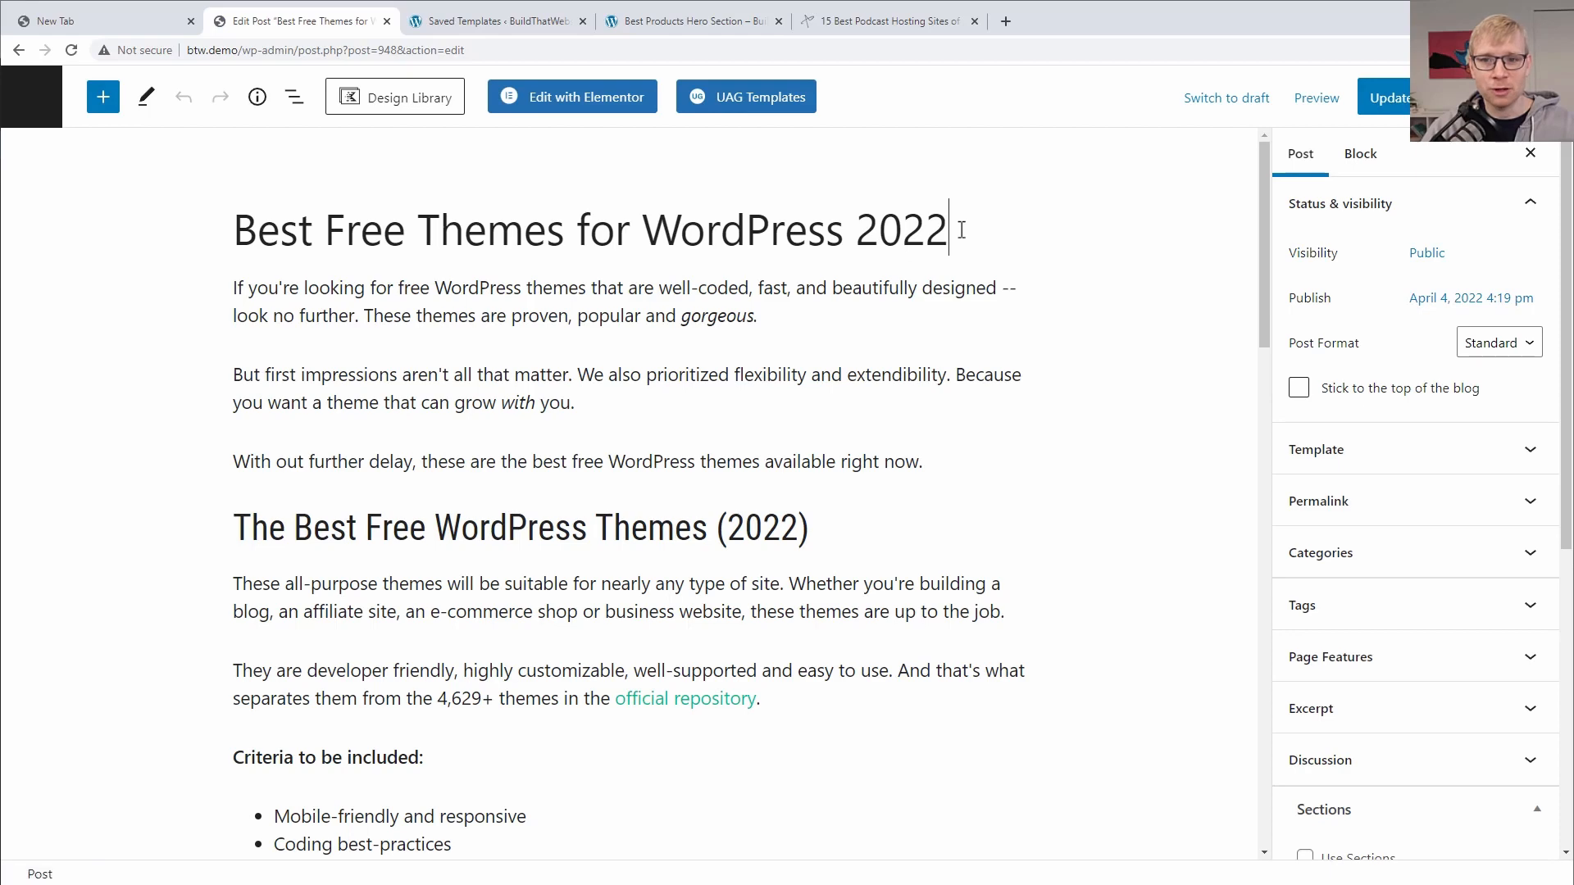
key(Return)
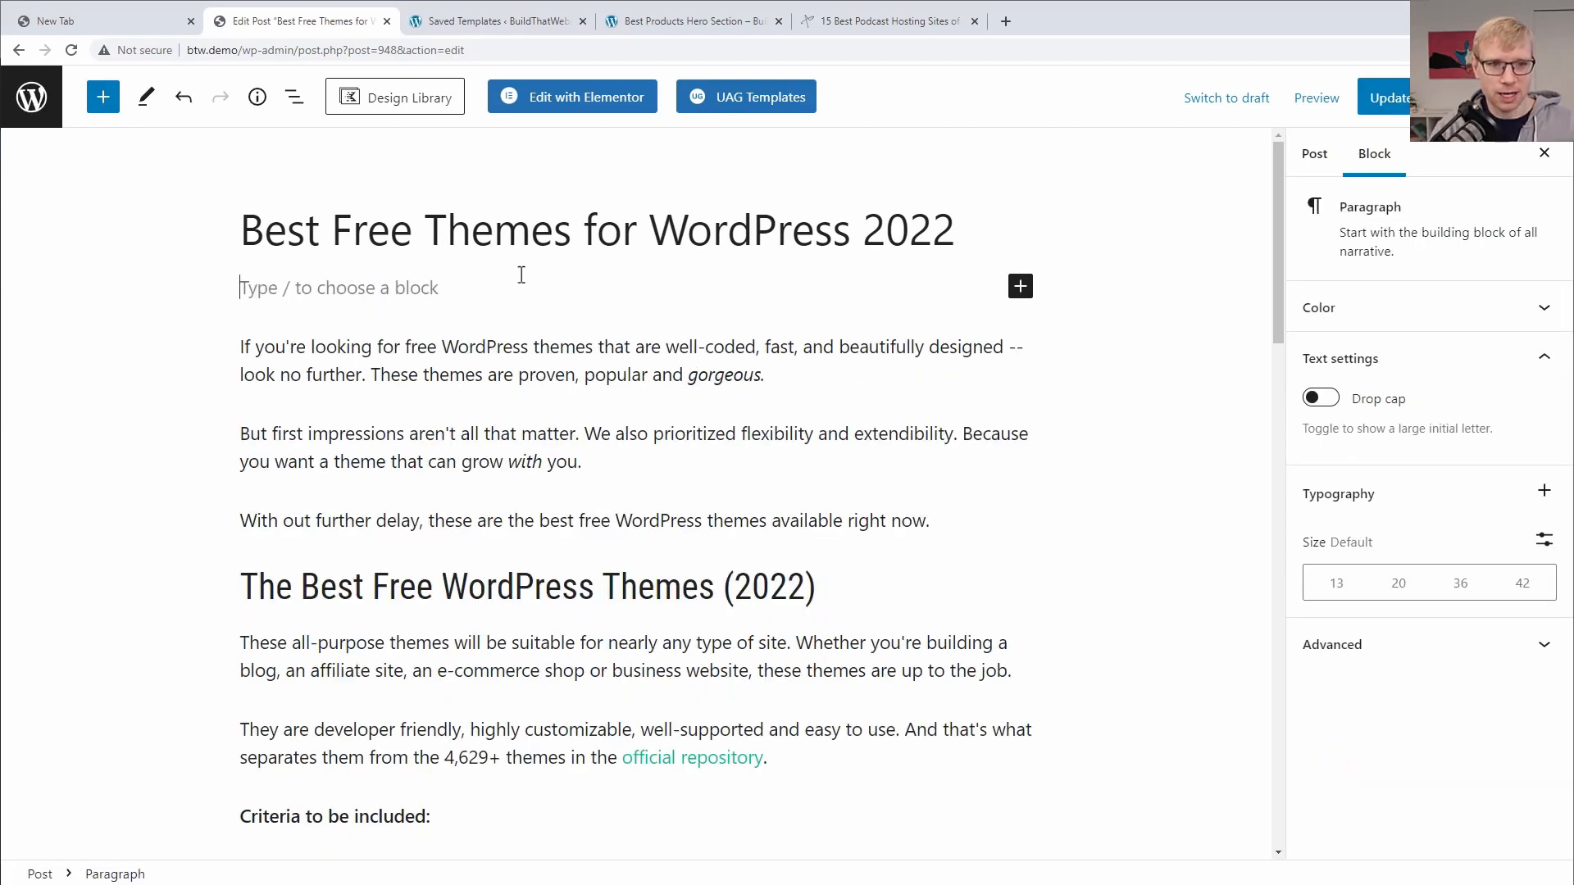
Insert an Elementor Library block below the post title with the Best Products Hero Section template and update the post.
text(/ele)
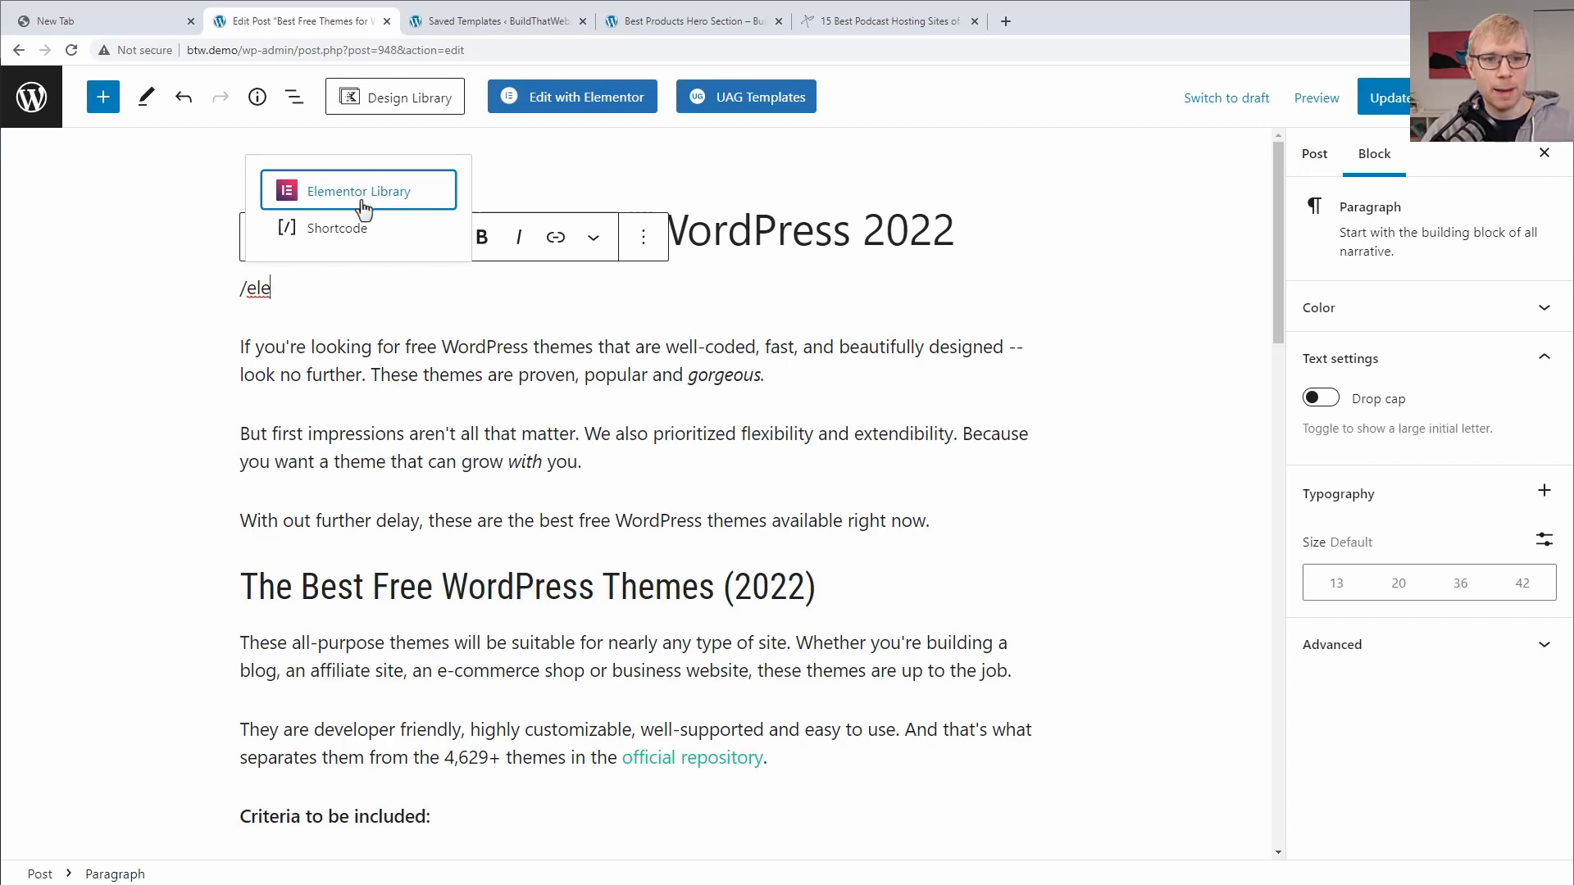
click(363, 210)
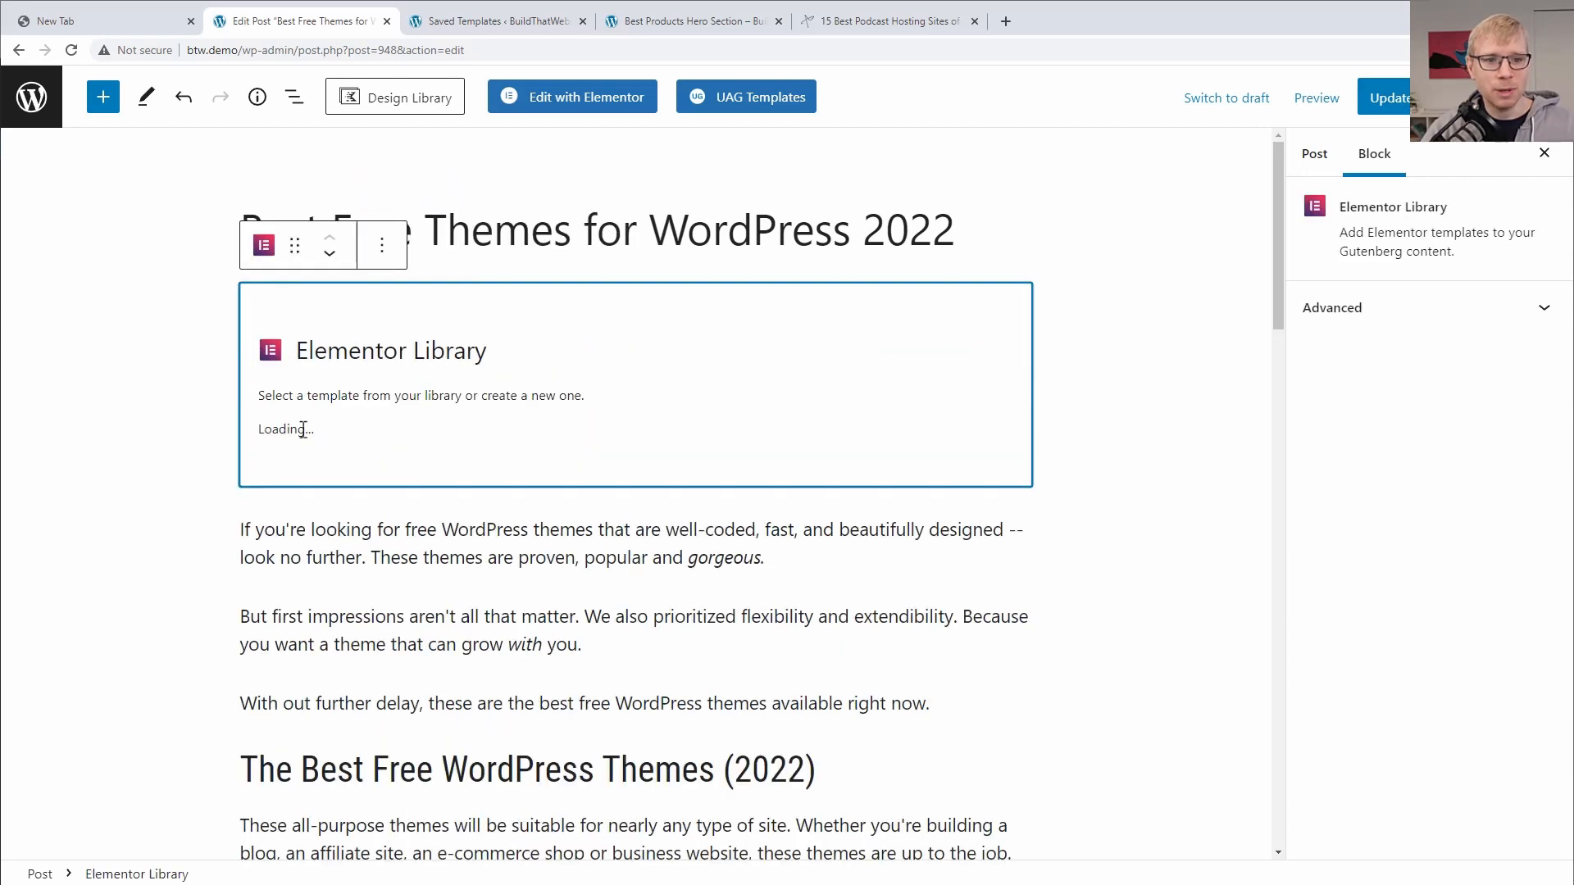
click(334, 432)
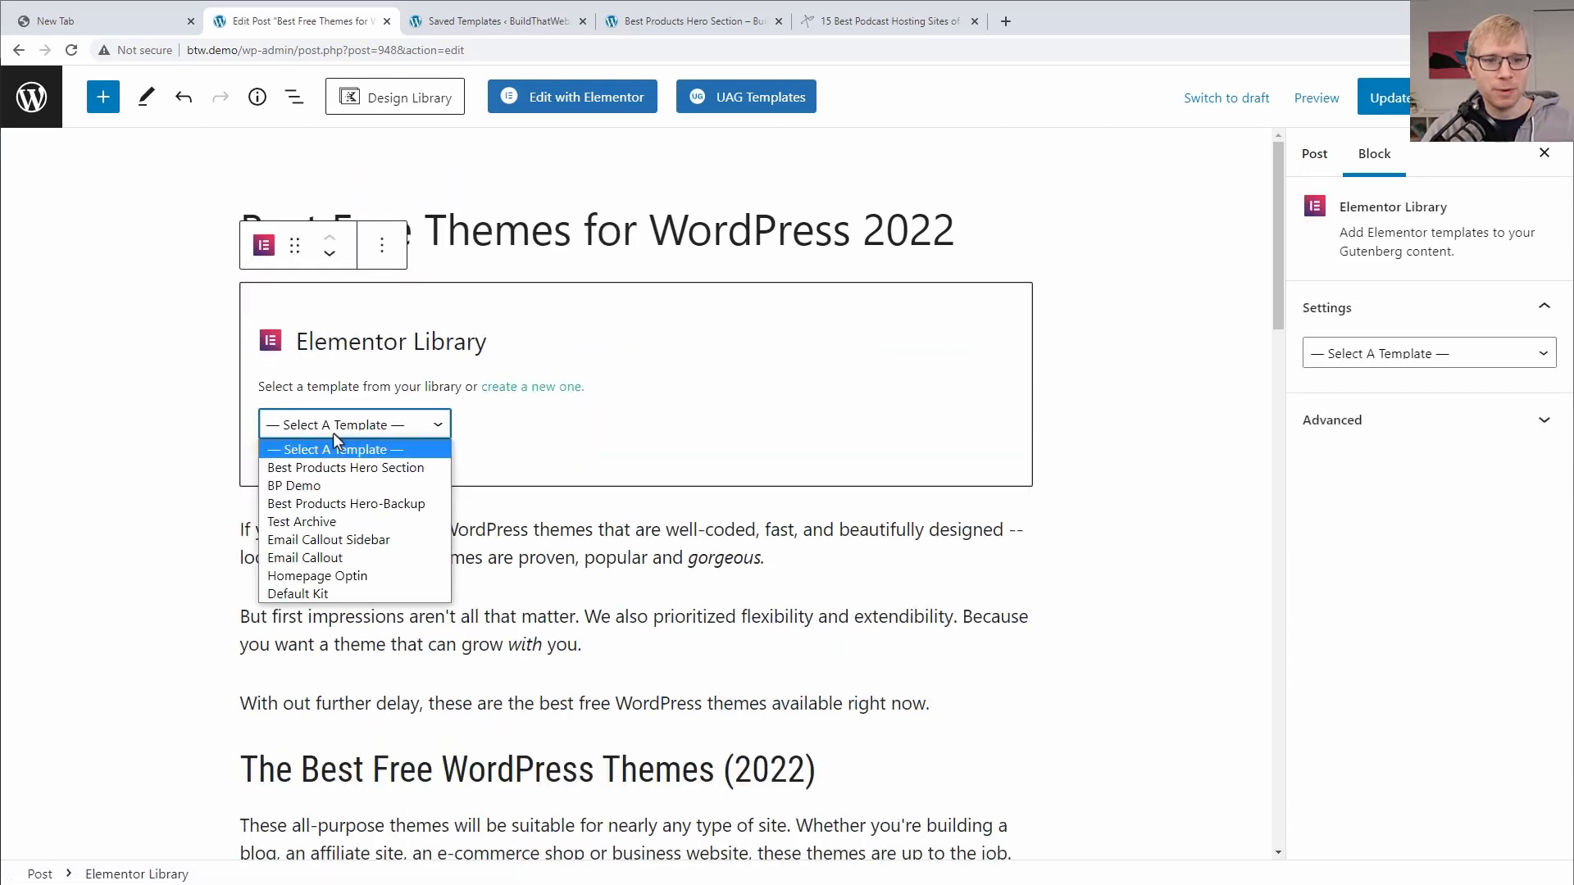
click(296, 472)
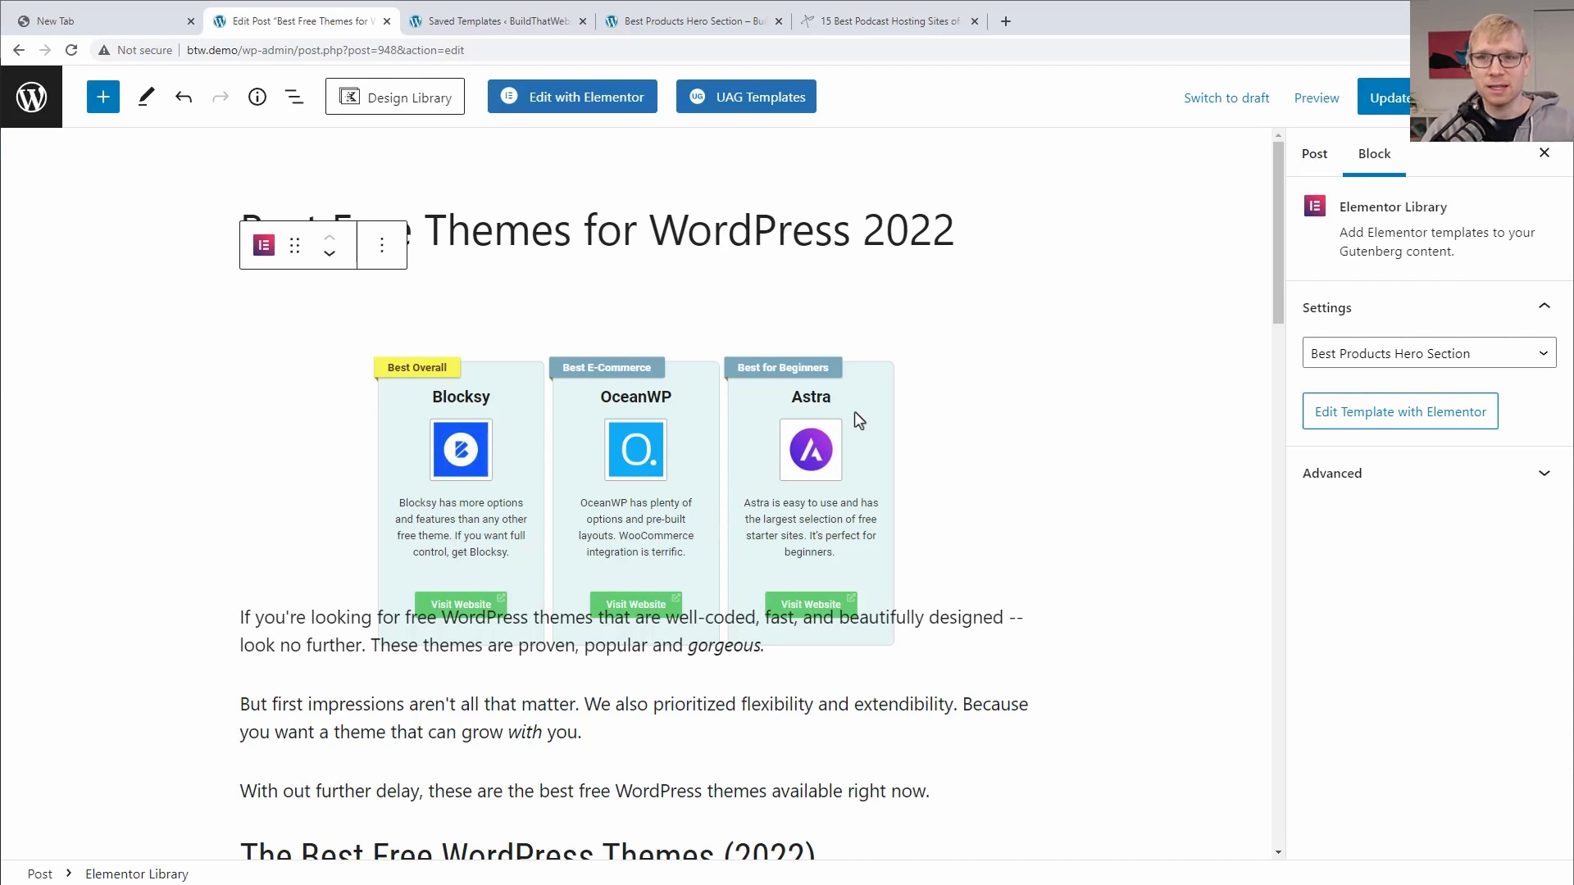
click(1380, 112)
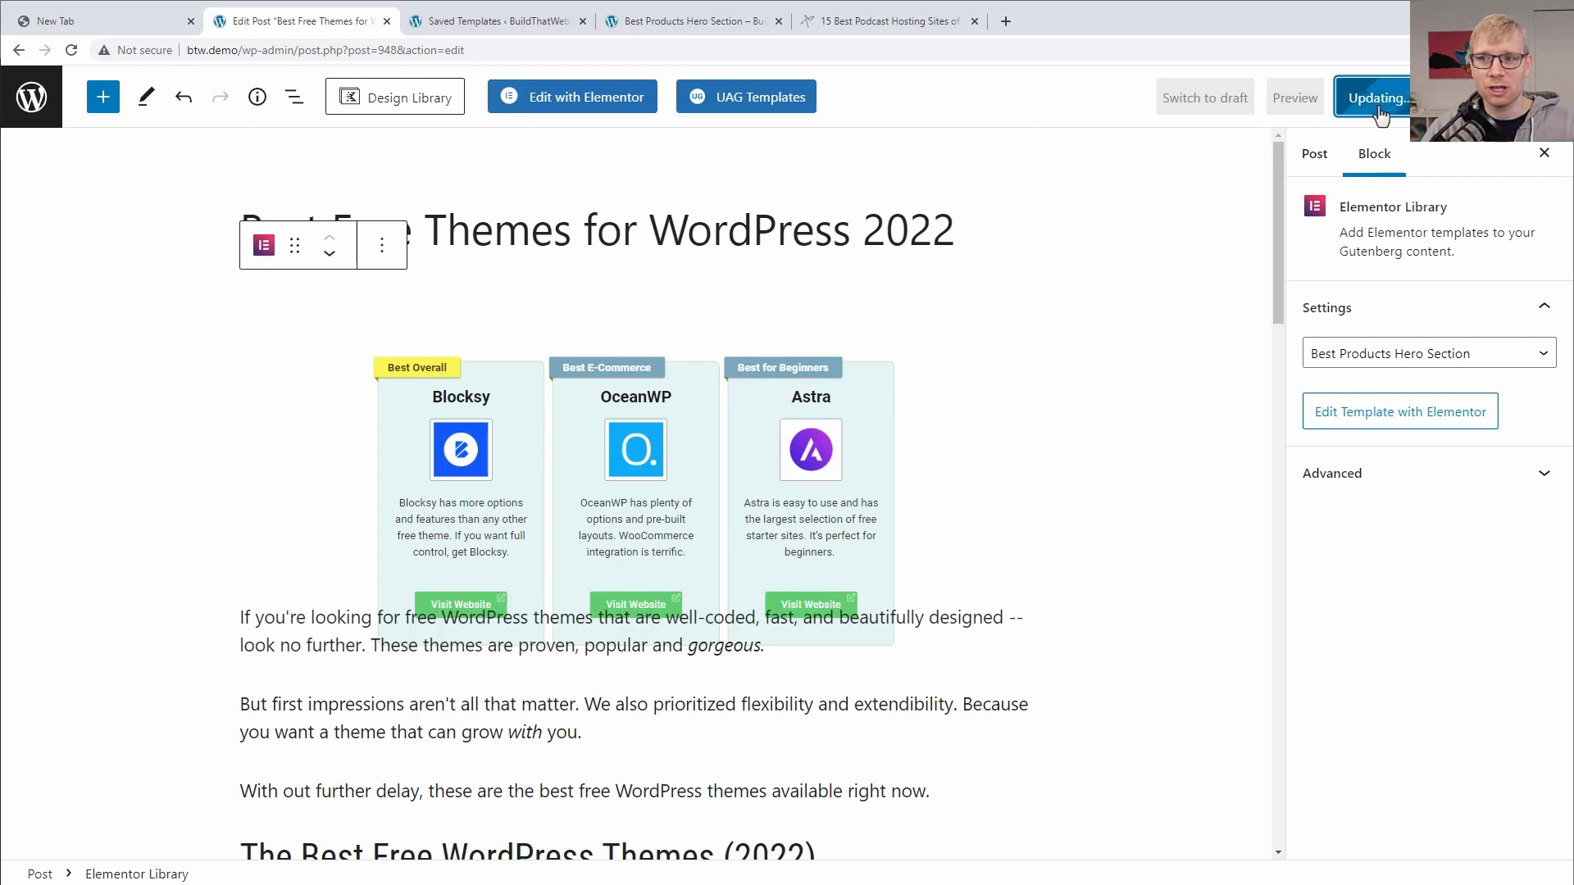
Preview the updated post in a new tab and check the product cards and the spacing to the text below.
click(1296, 98)
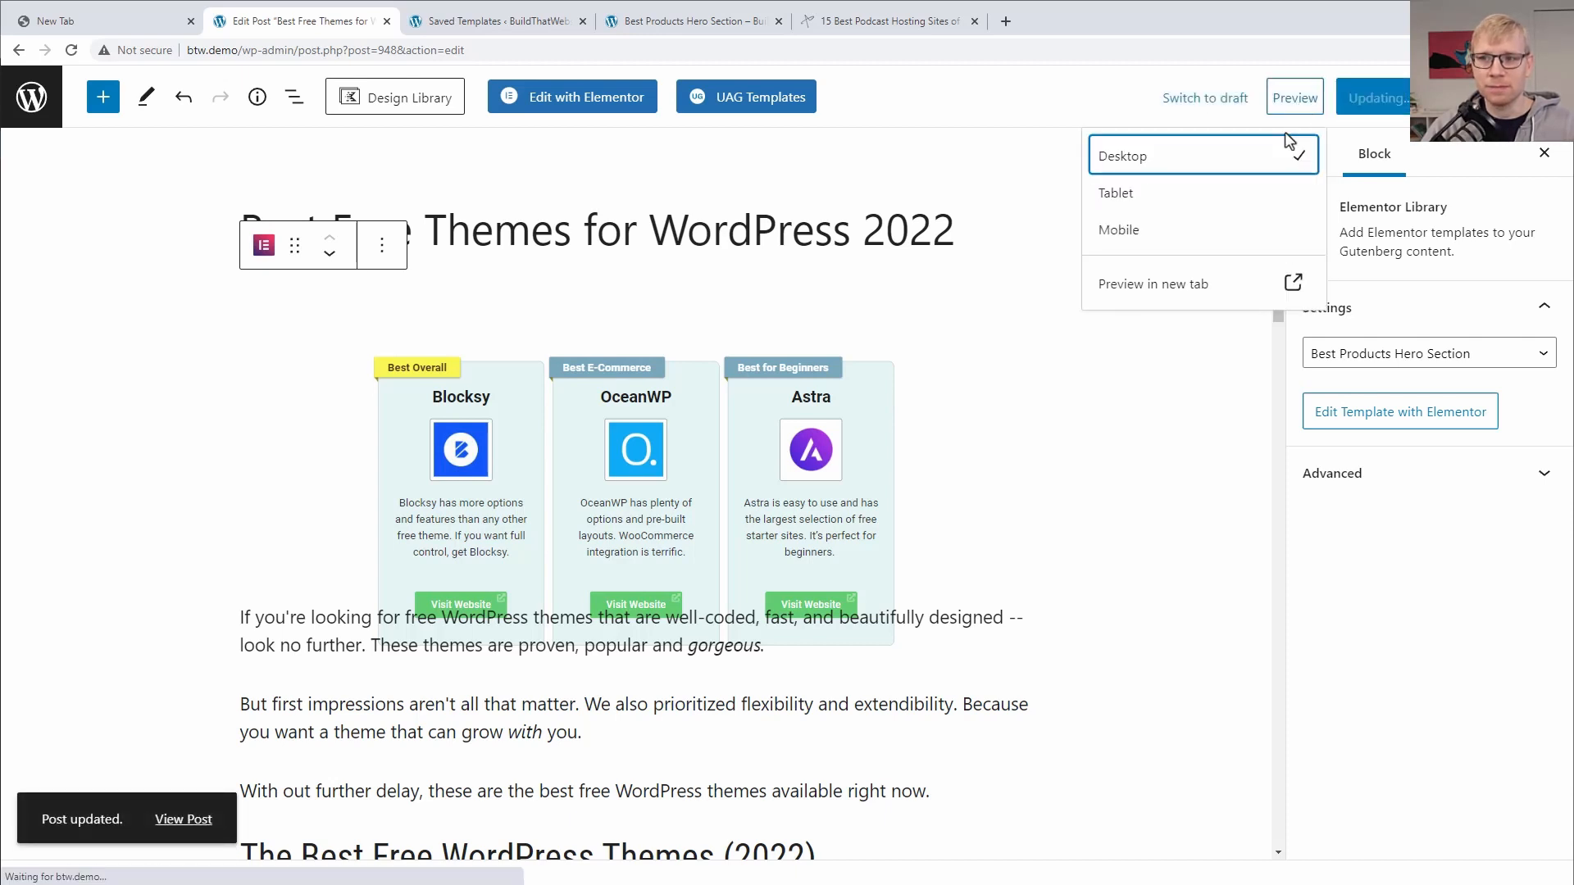
click(1188, 295)
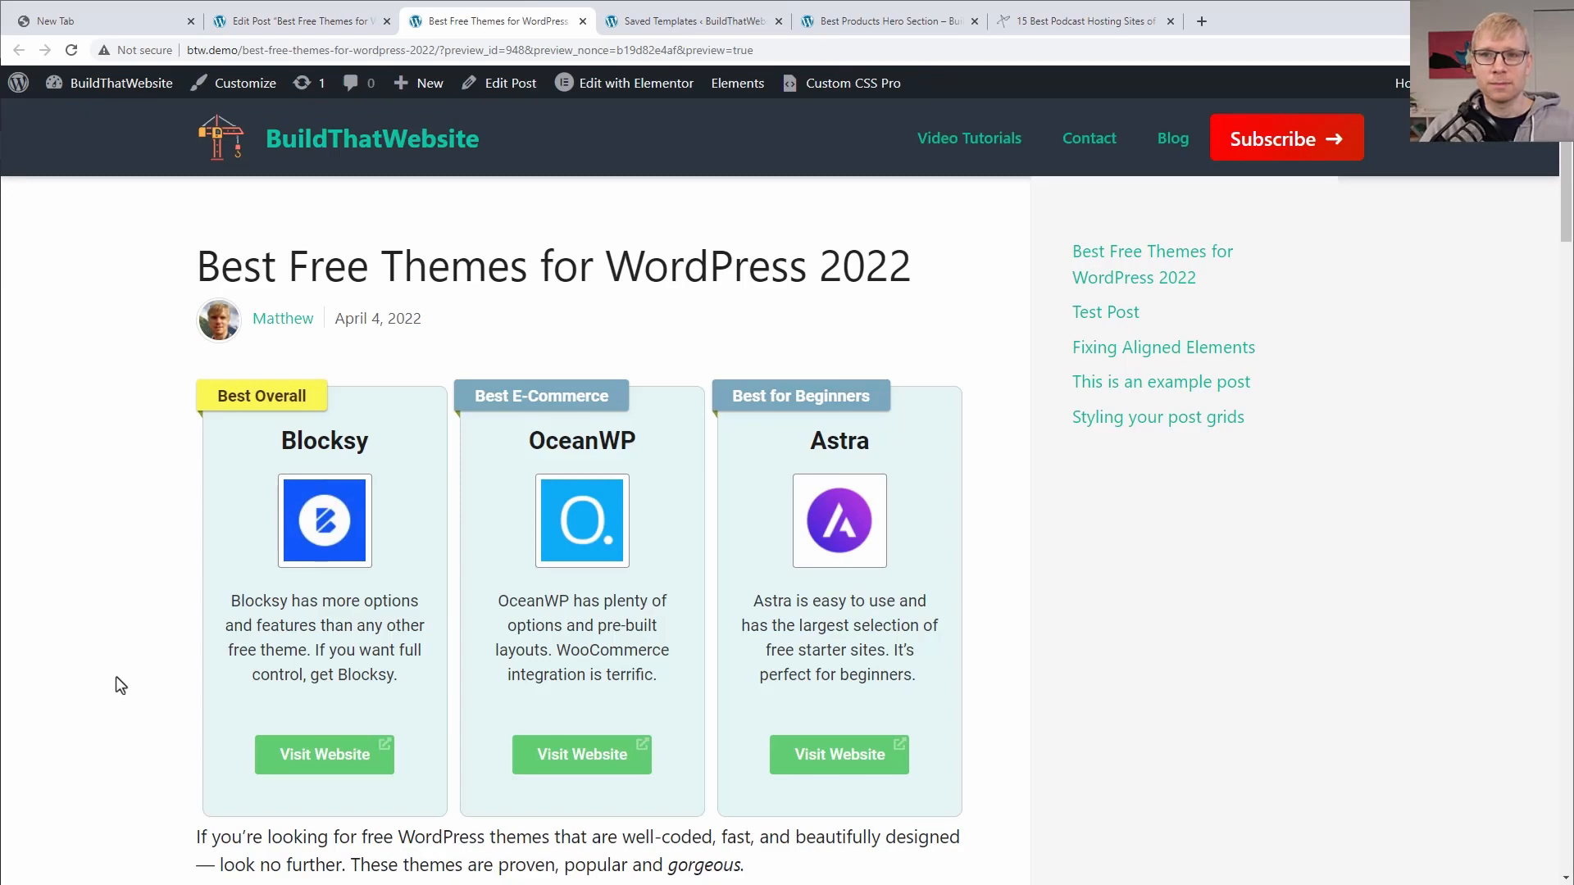
scroll(141, 591, down, 10)
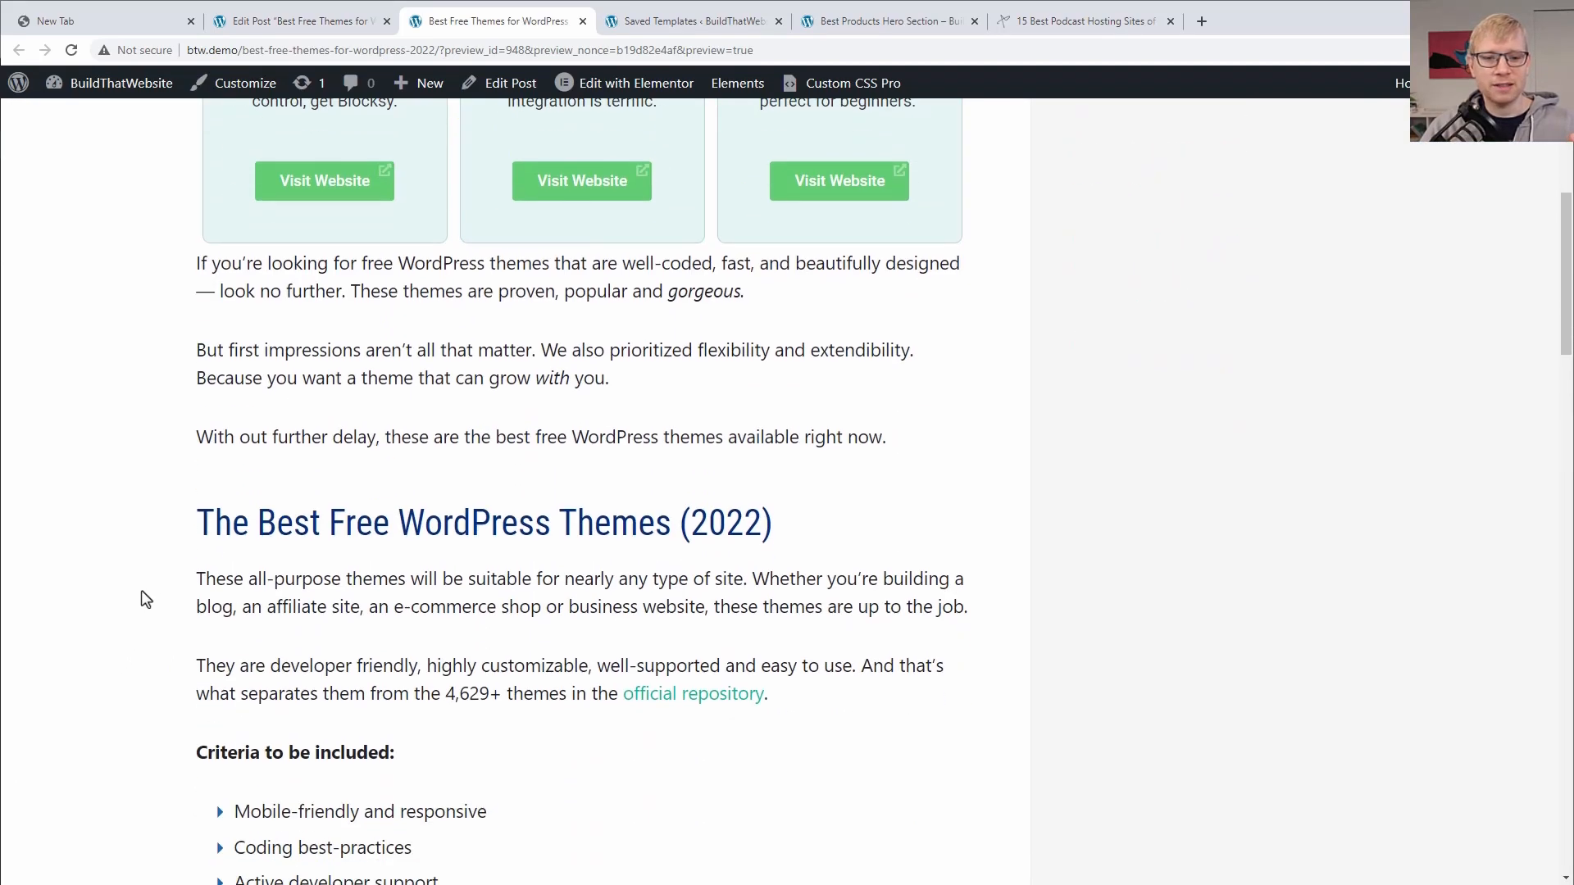
scroll(141, 590, up, 10)
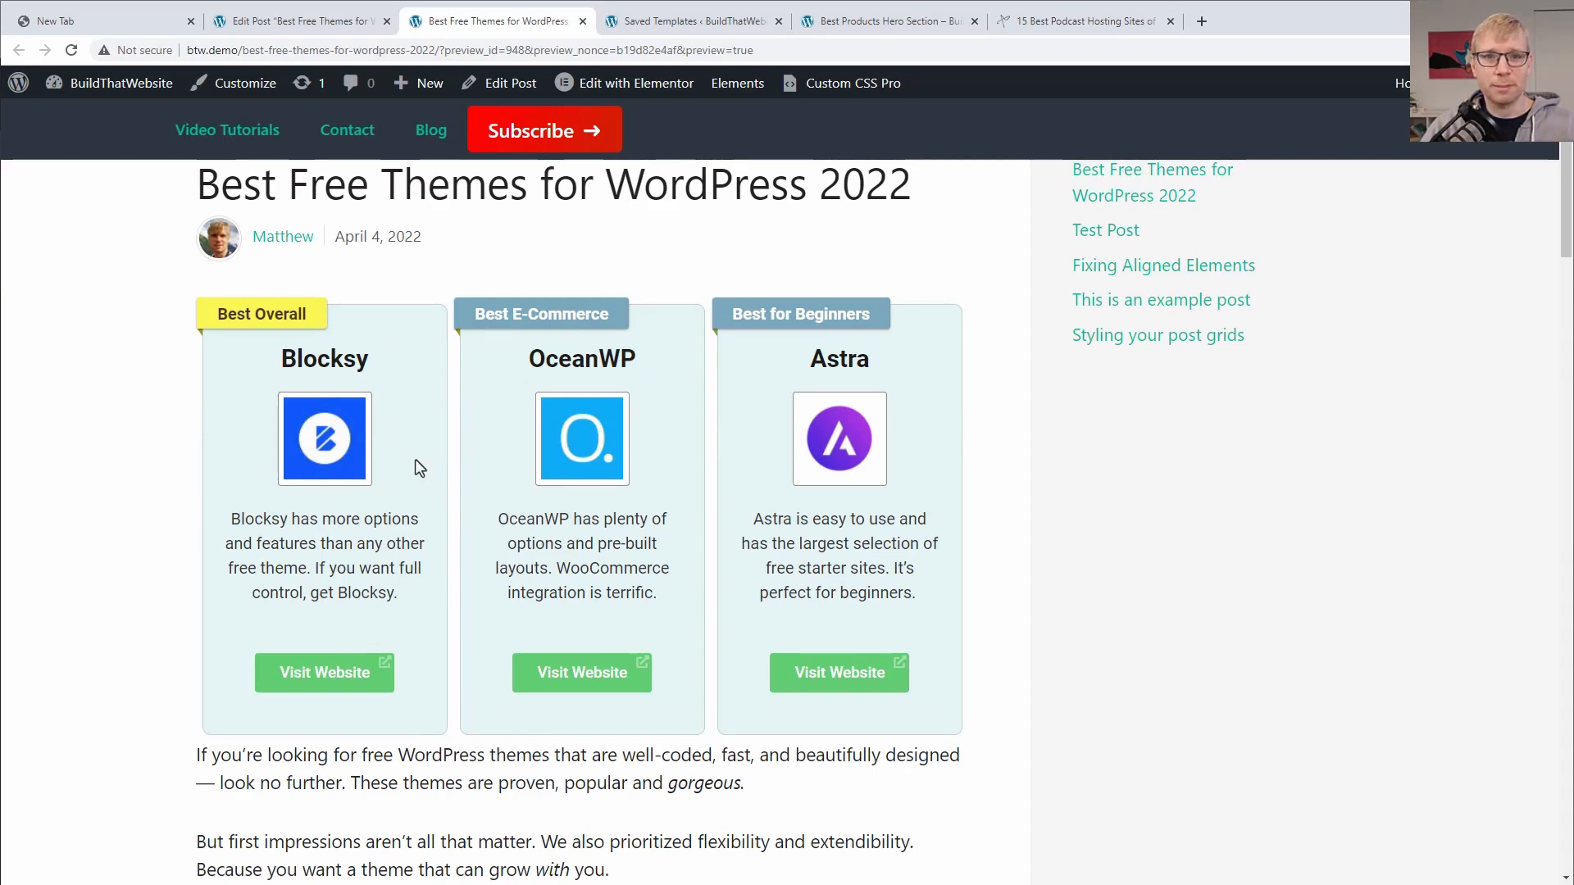
Set the template section's top and bottom margins to 30 px and reload the post preview.
mouse_move(437, 87)
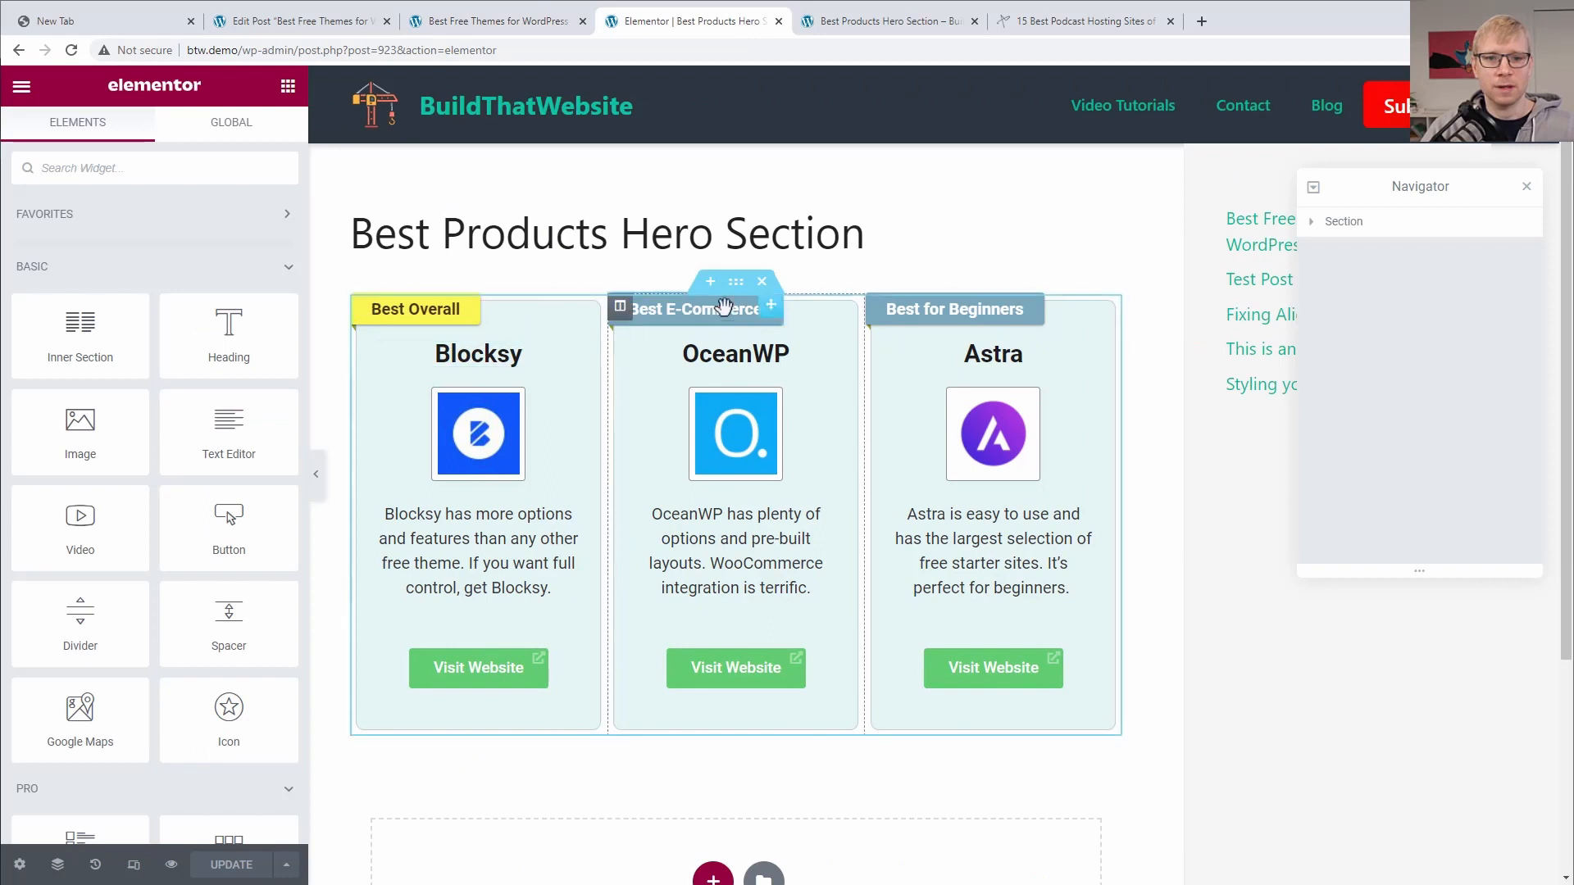
click(735, 287)
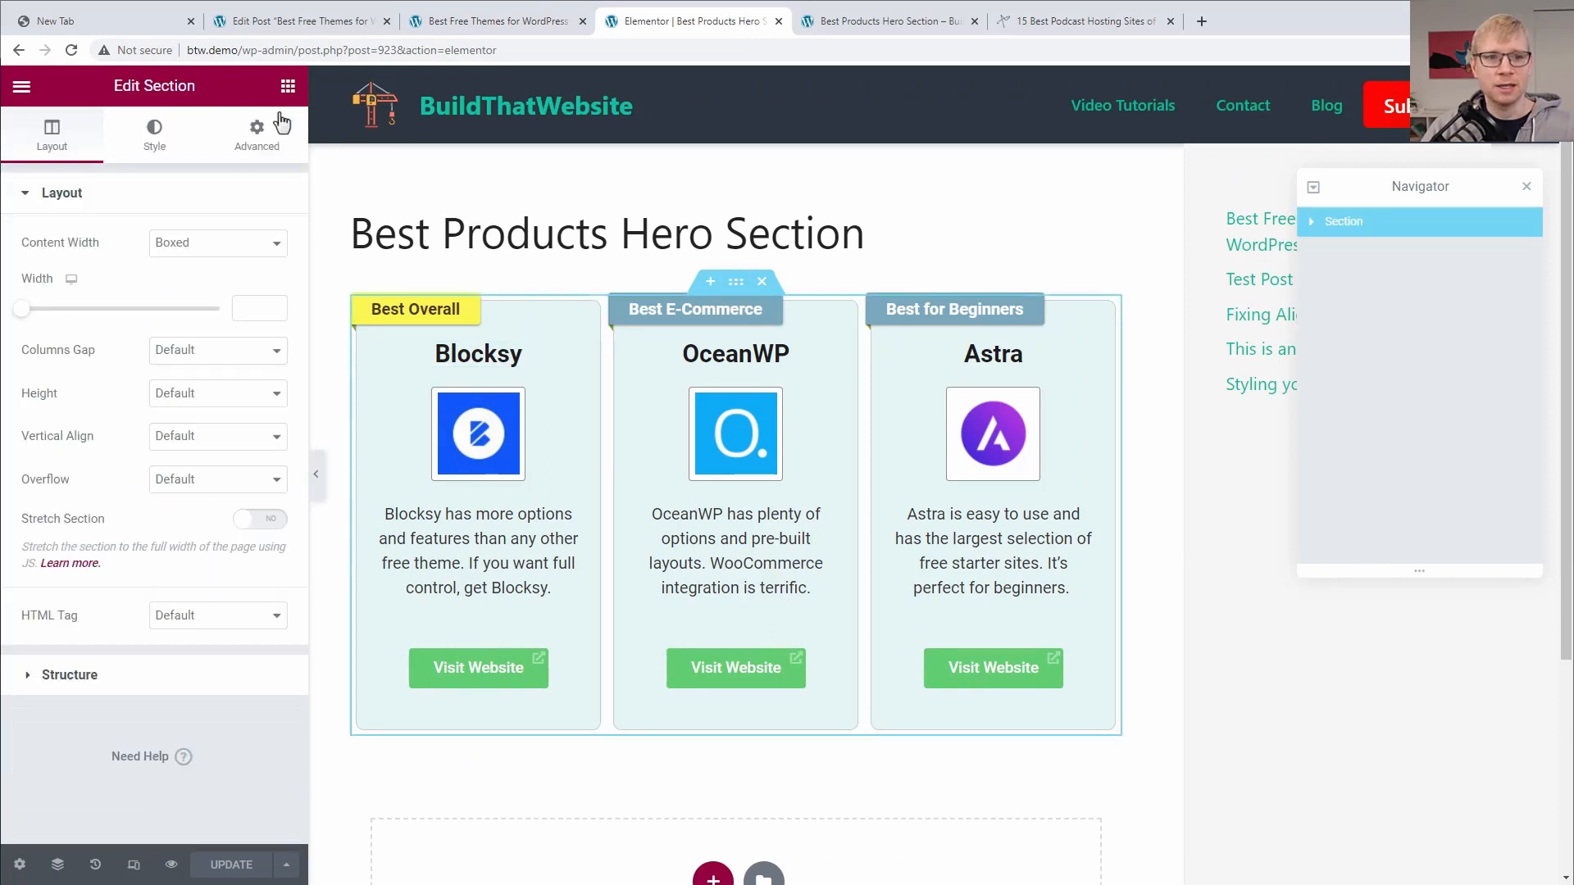
click(254, 140)
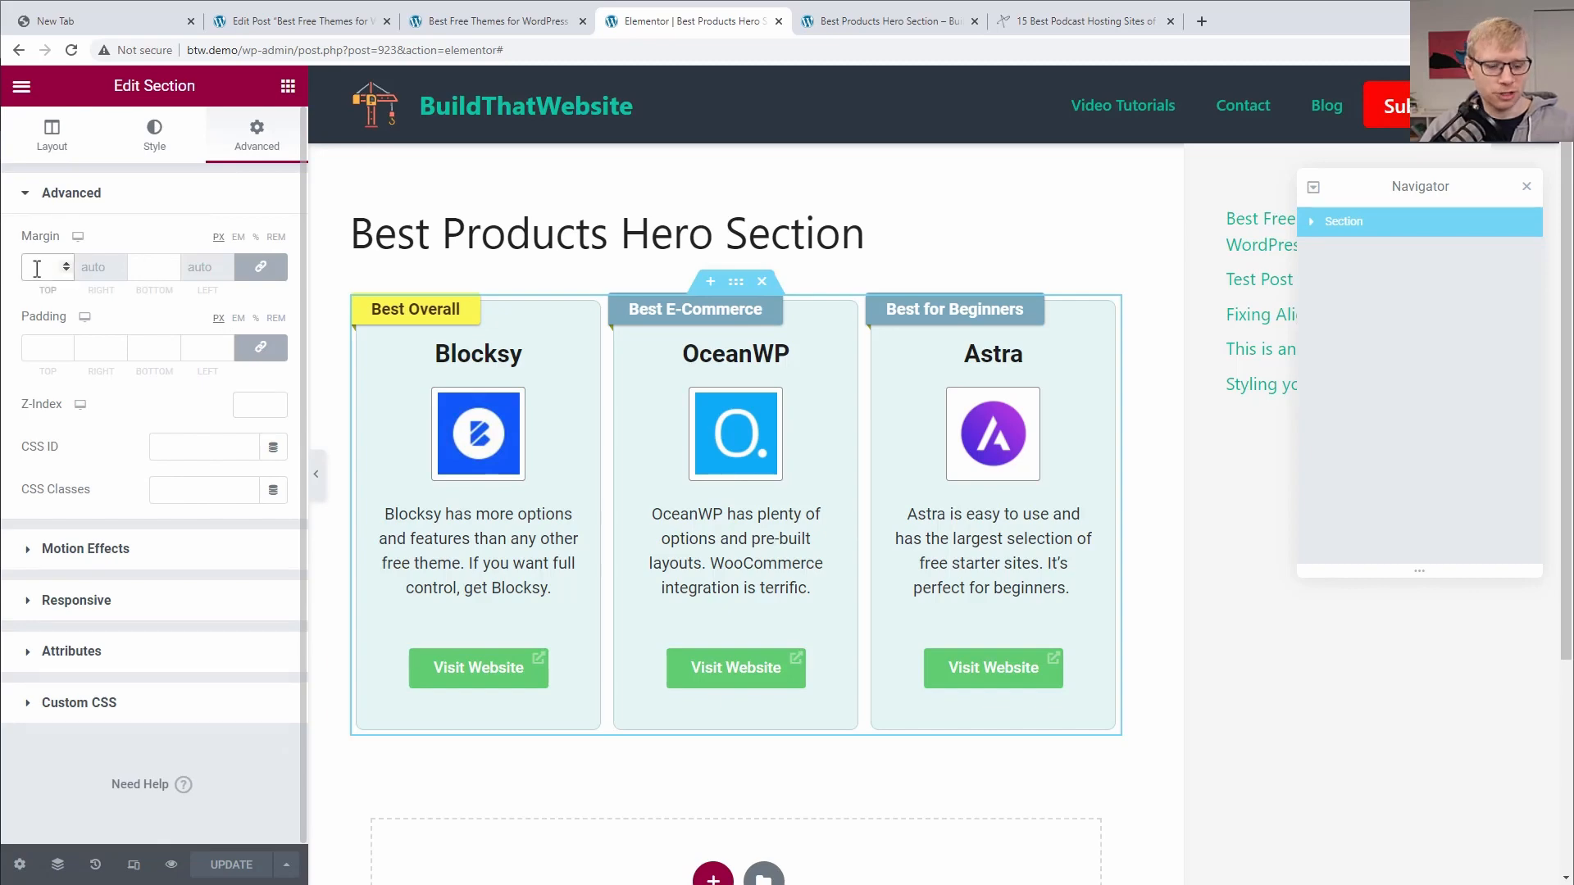
text(30)
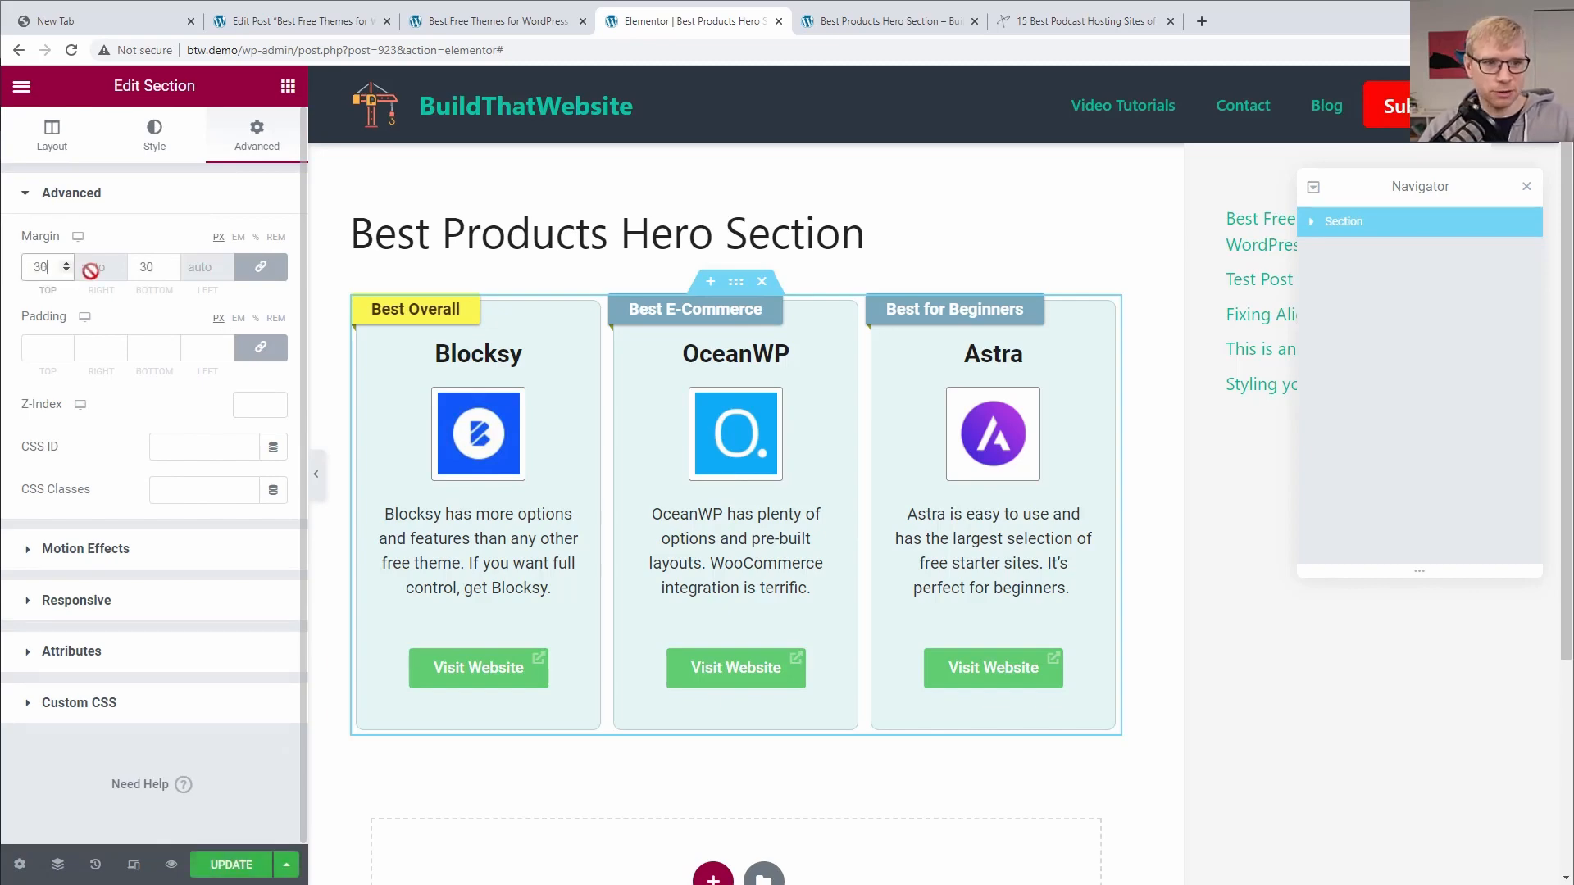
click(459, 25)
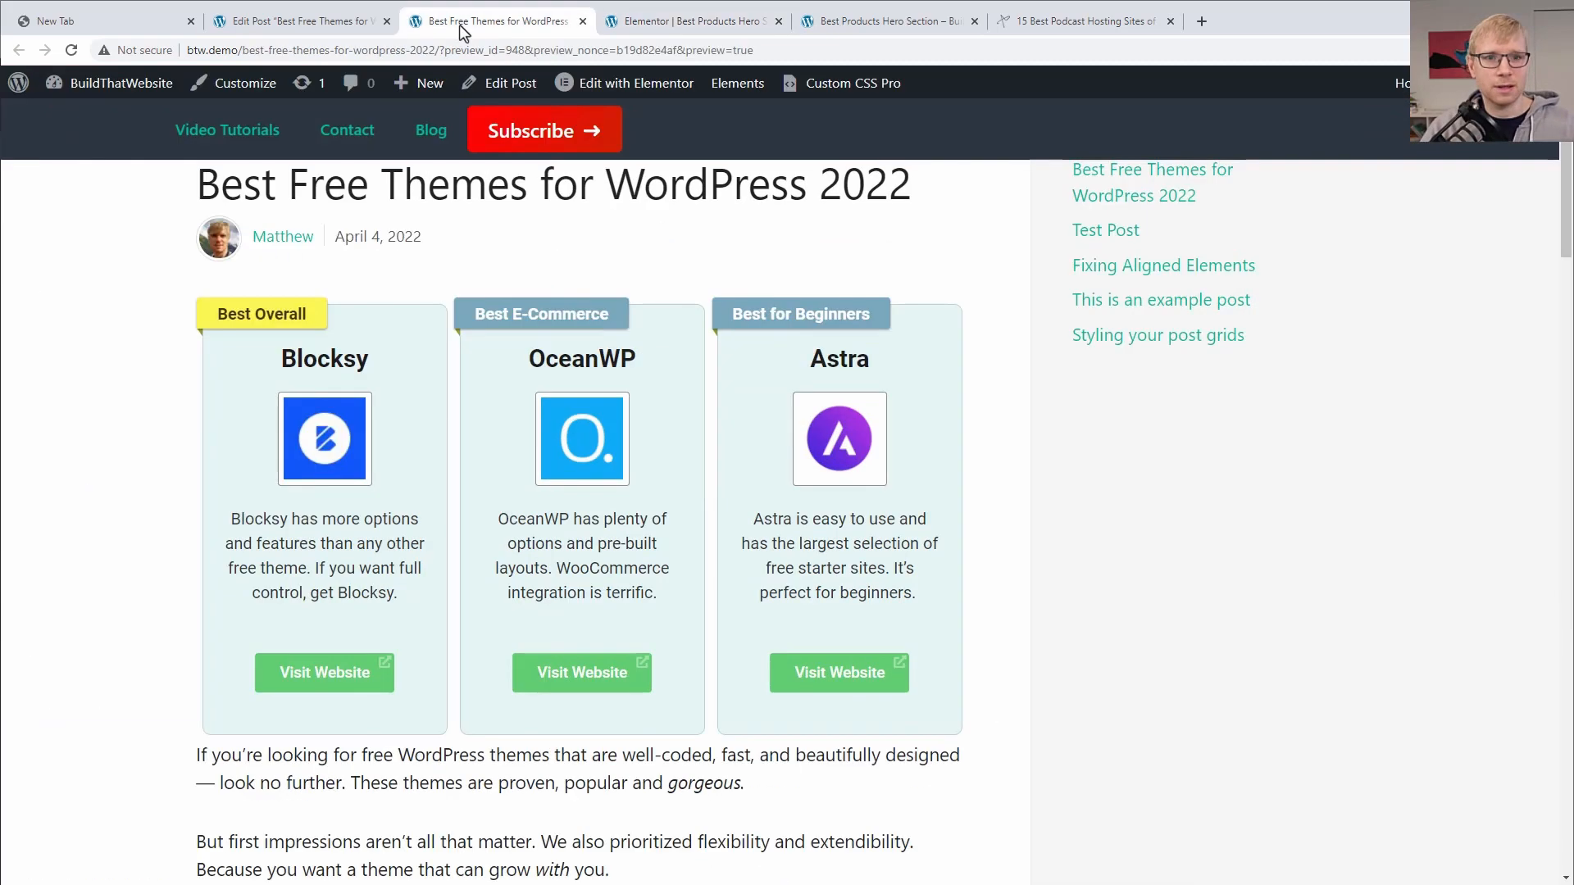
key(F5)
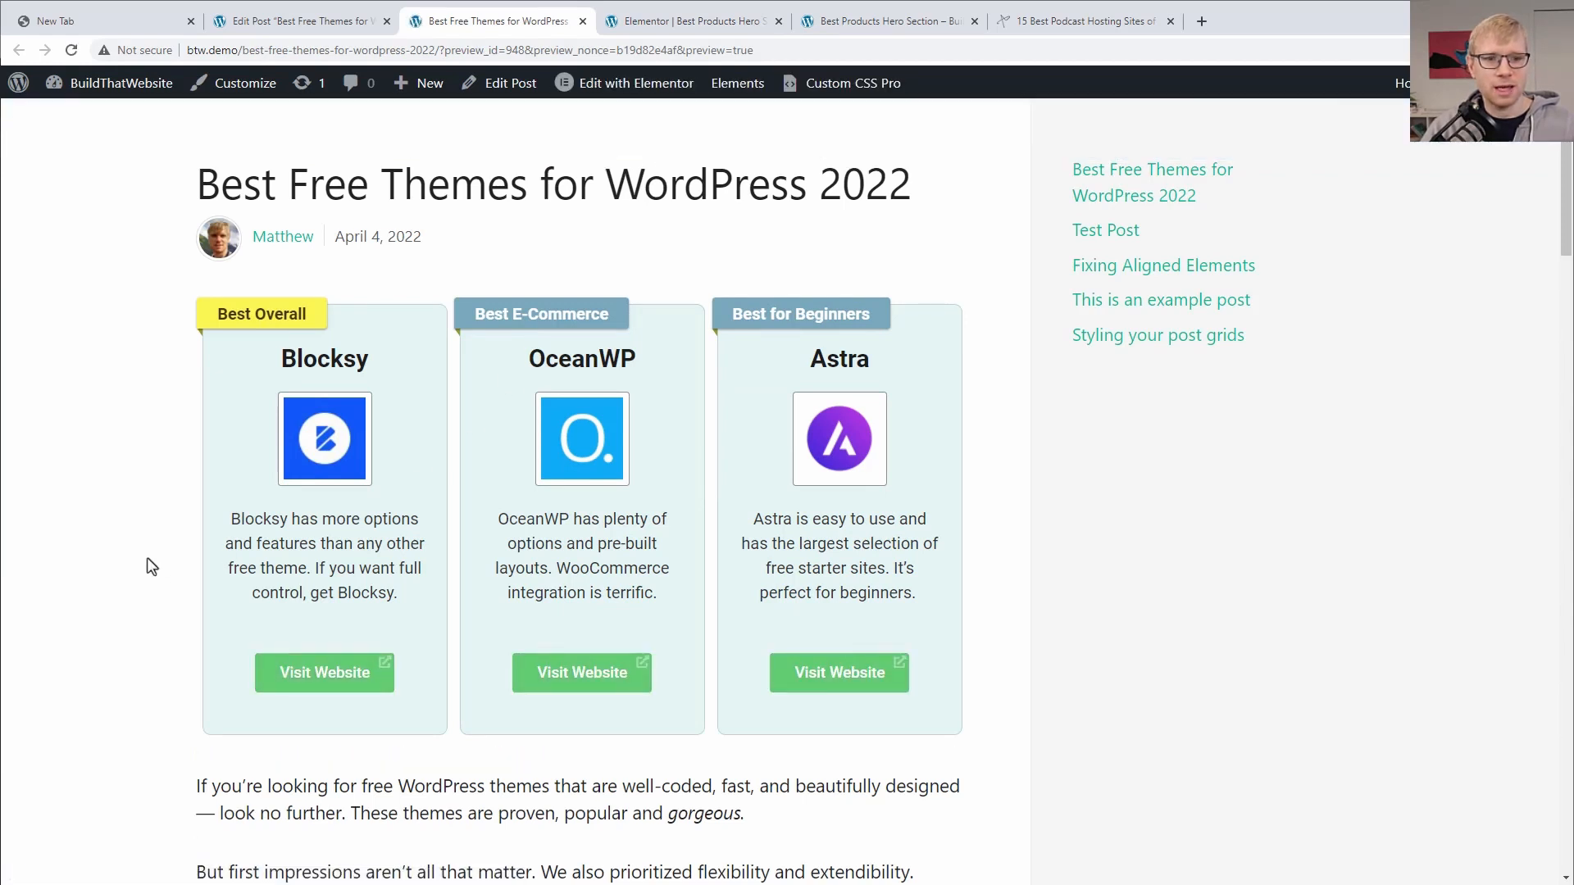
Examine the card section in the post preview and compare it with the product hero on the podcast hosting reference page.
scroll(1090, 656, up, 1)
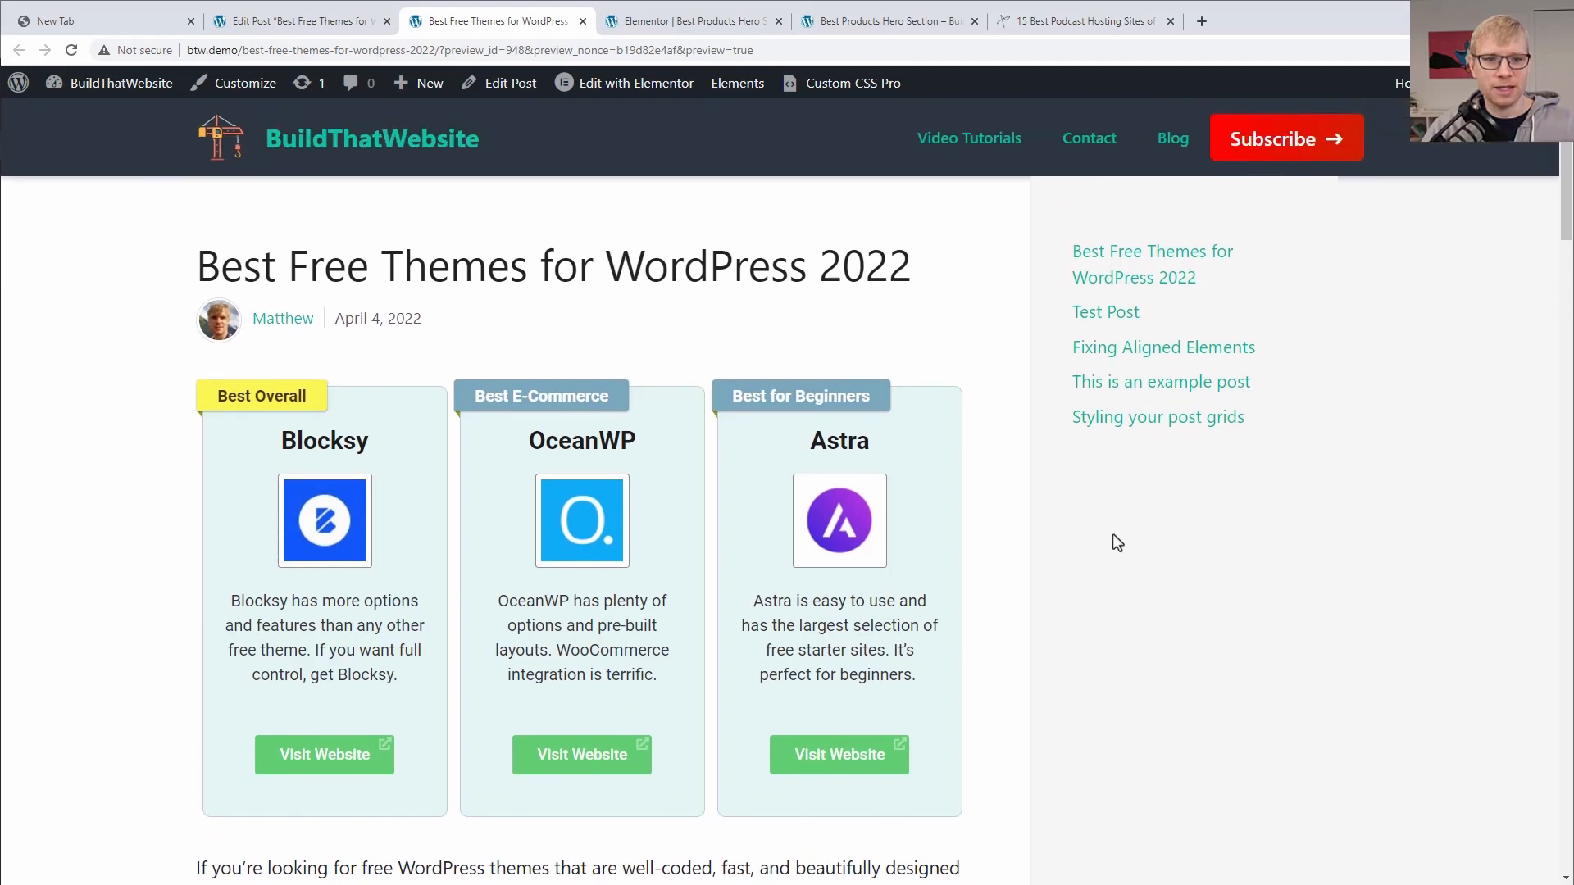
scroll(1099, 428, down, 5)
scroll(1101, 420, up, 5)
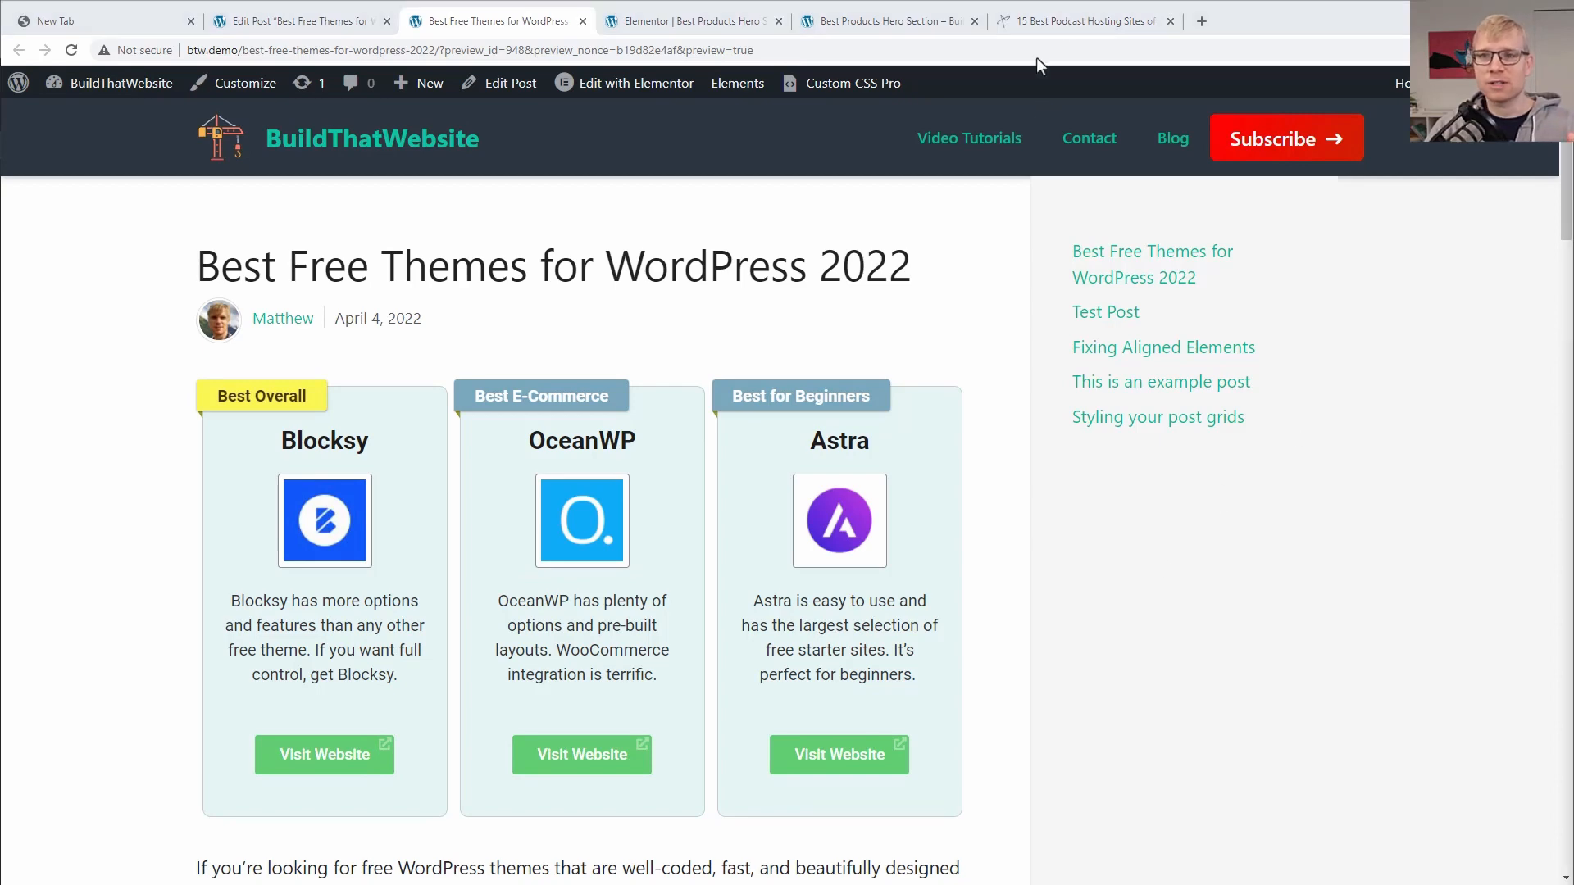
click(1066, 20)
scroll(549, 591, down, 2)
scroll(548, 592, down, 1)
scroll(847, 590, up, 5)
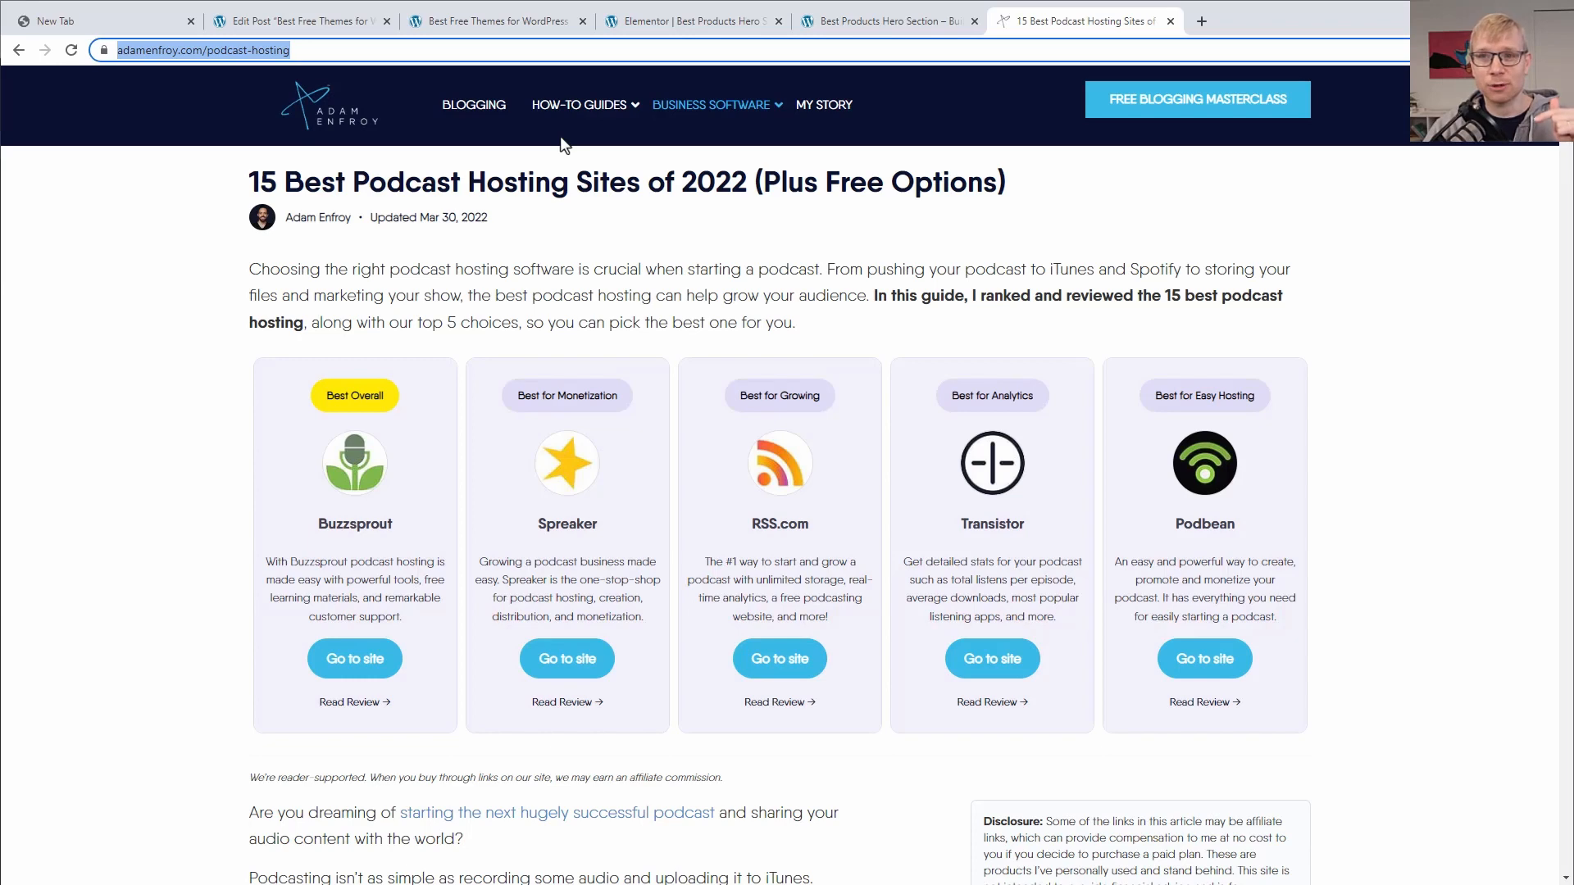
Open the Best Products Hero Section header element for editing and review its template shortcode and page hero settings.
click(317, 21)
click(75, 128)
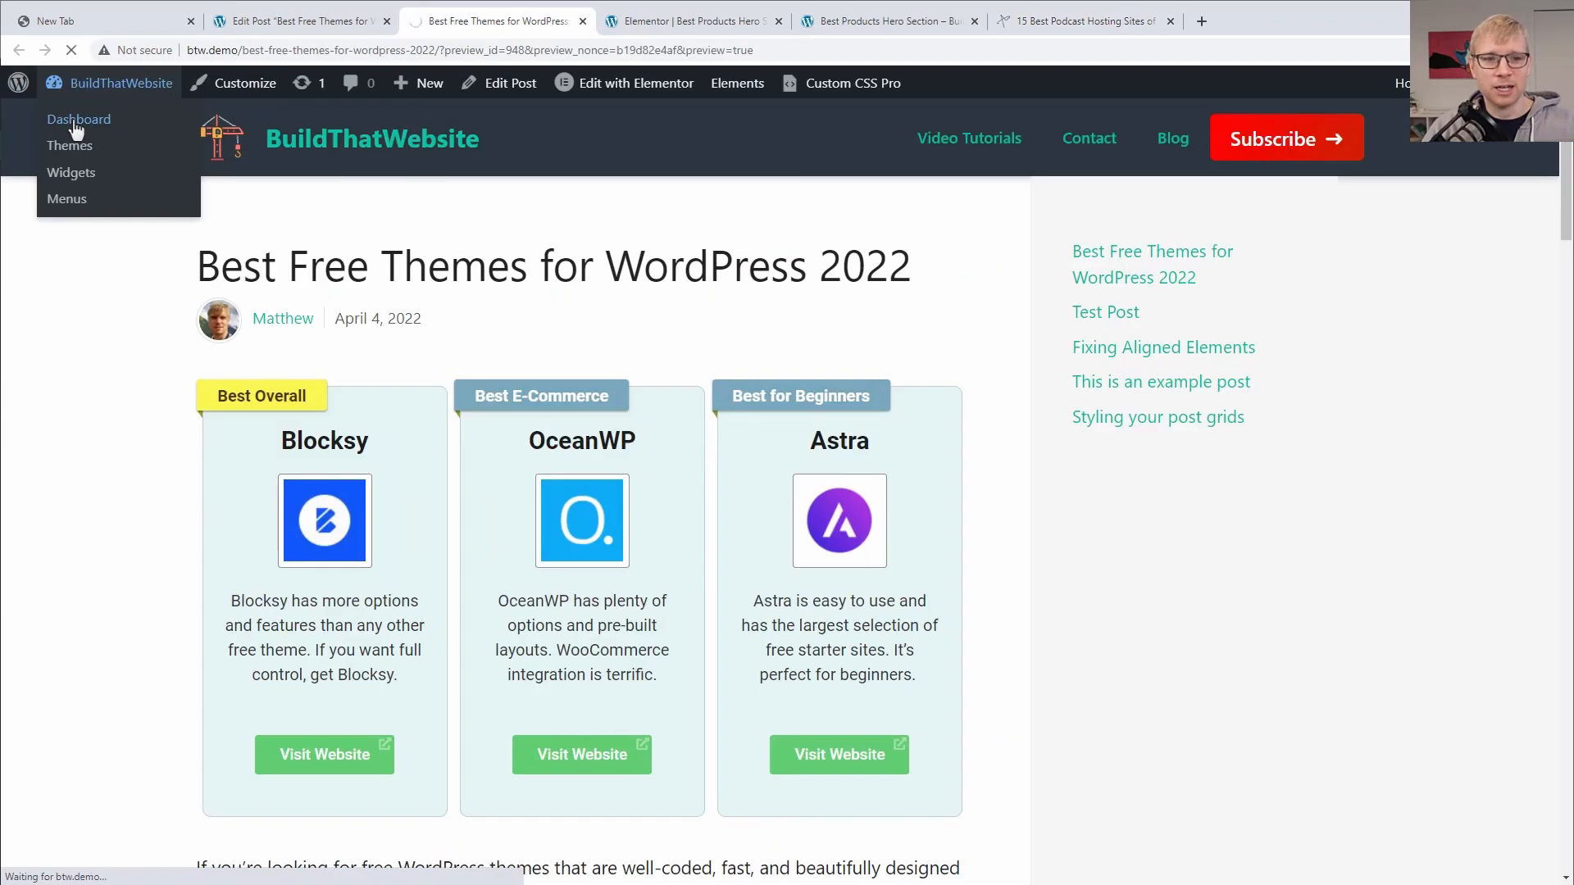
mouse_move(76, 585)
click(232, 763)
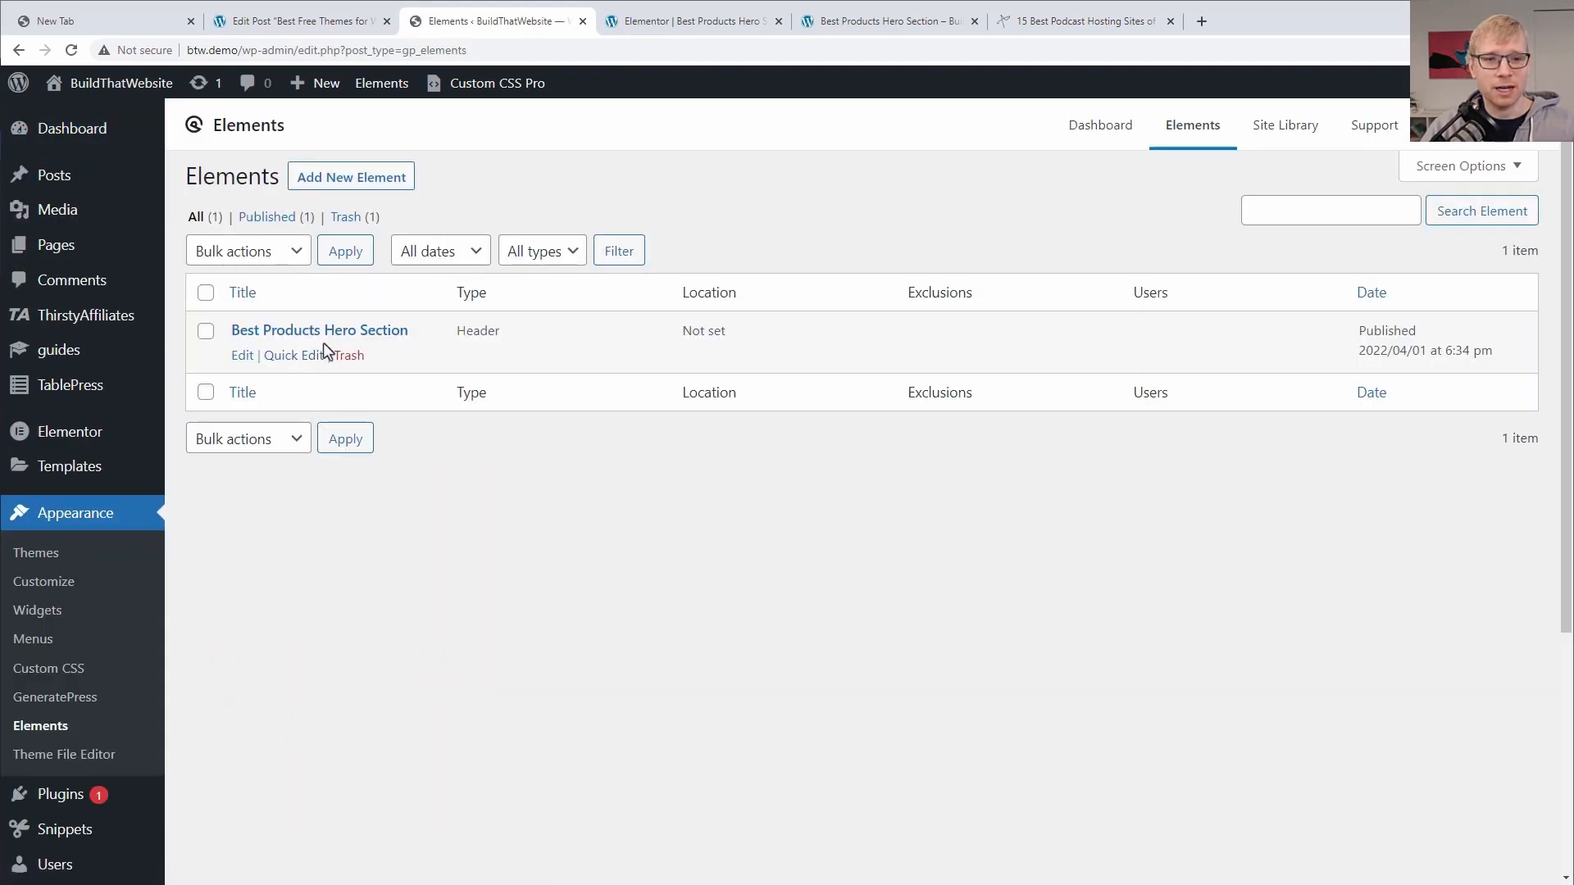
click(244, 357)
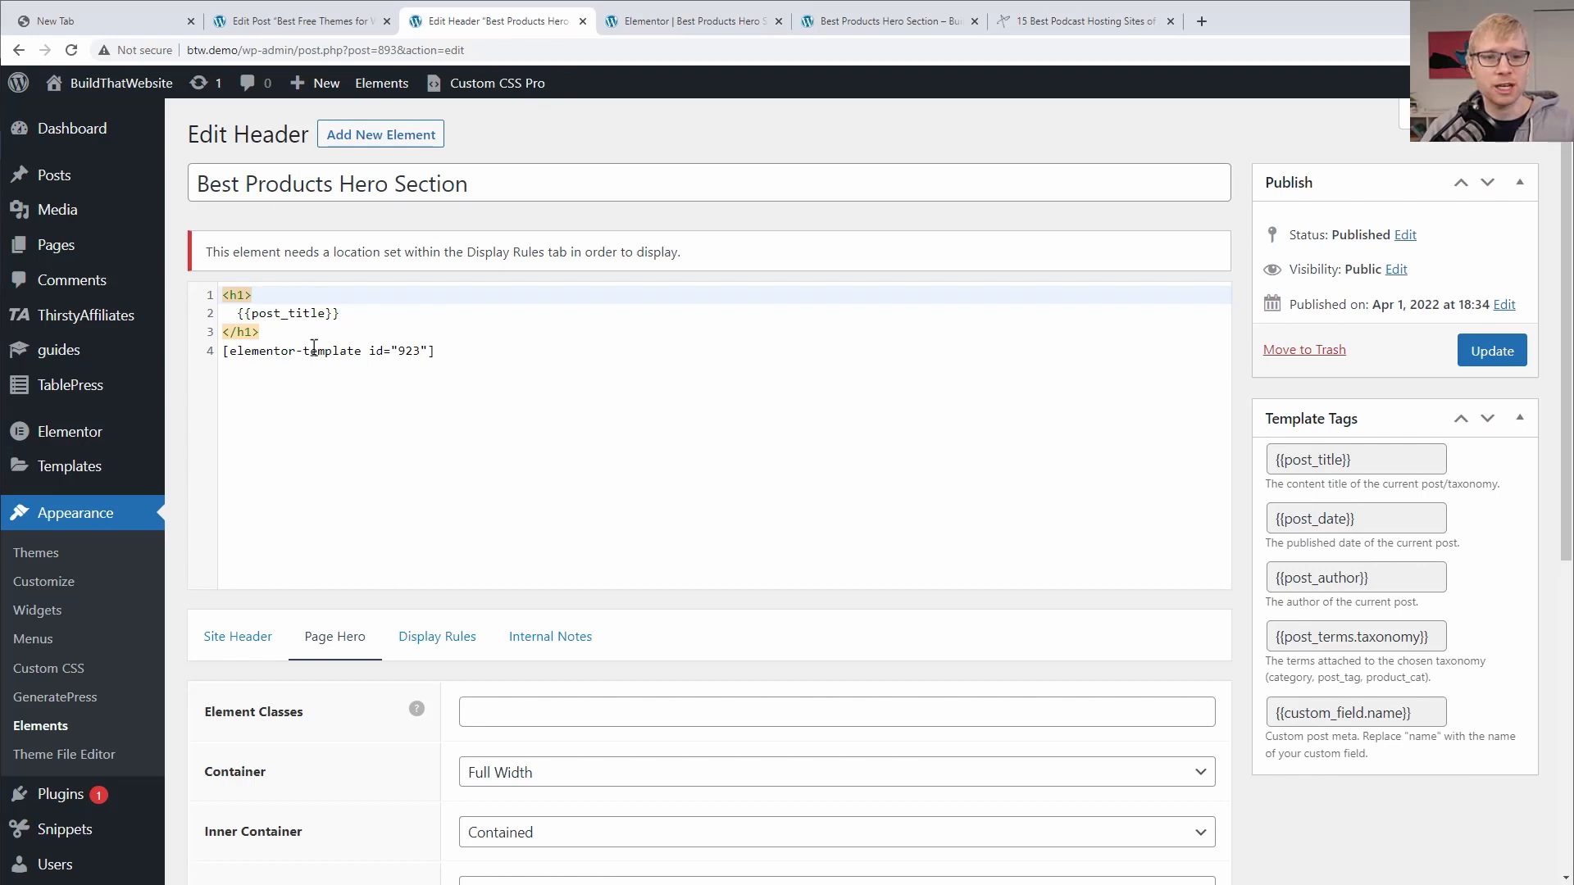
drag(218, 351, 480, 356)
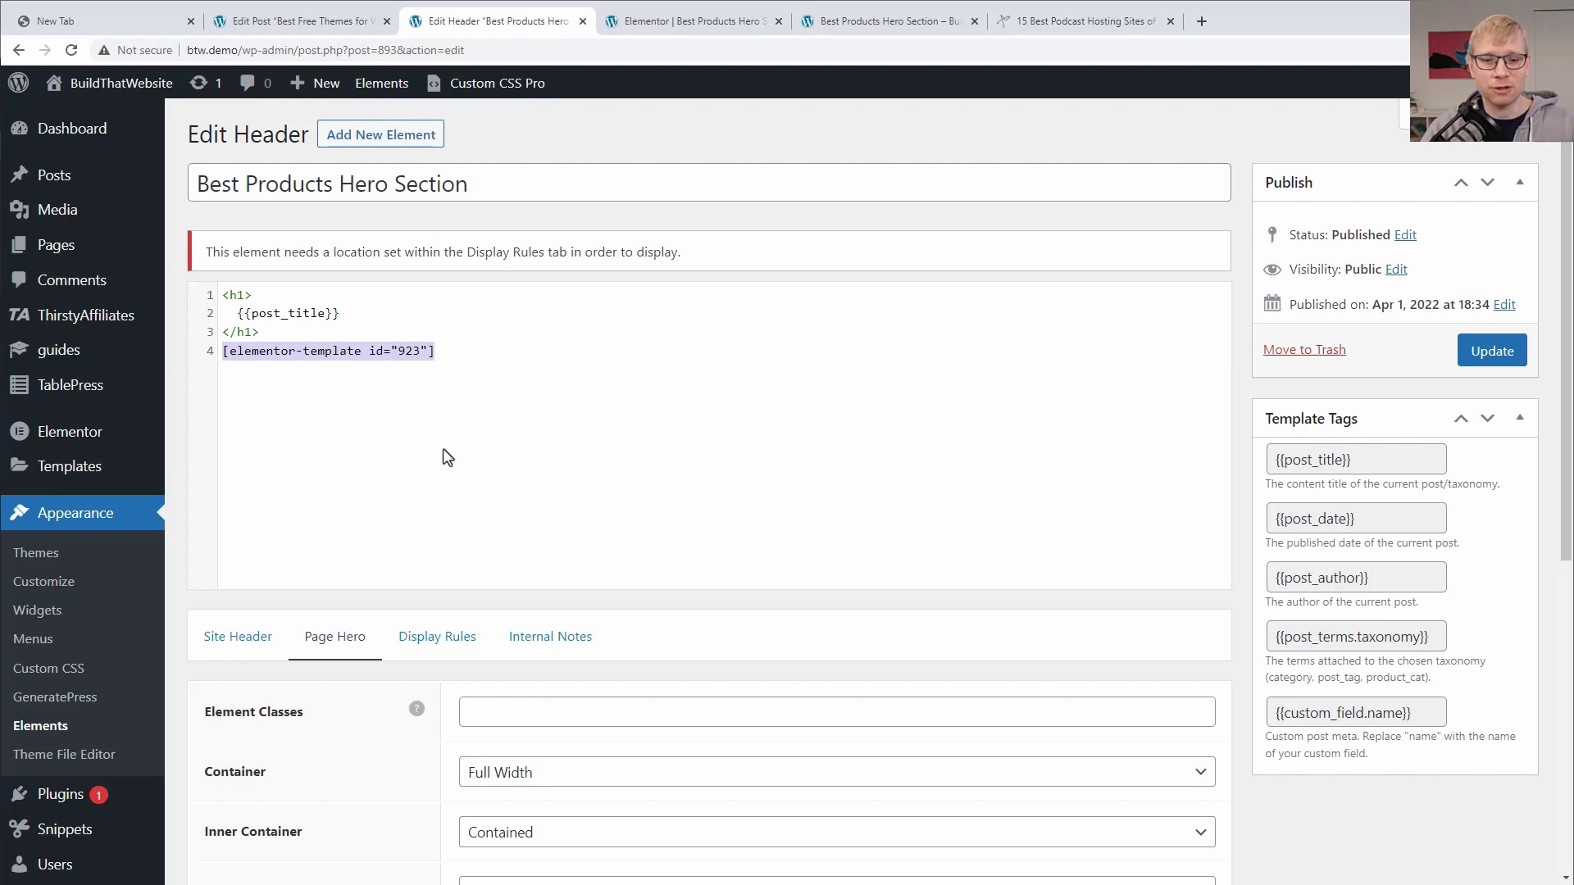
scroll(442, 453, down, 2)
scroll(496, 379, down, 2)
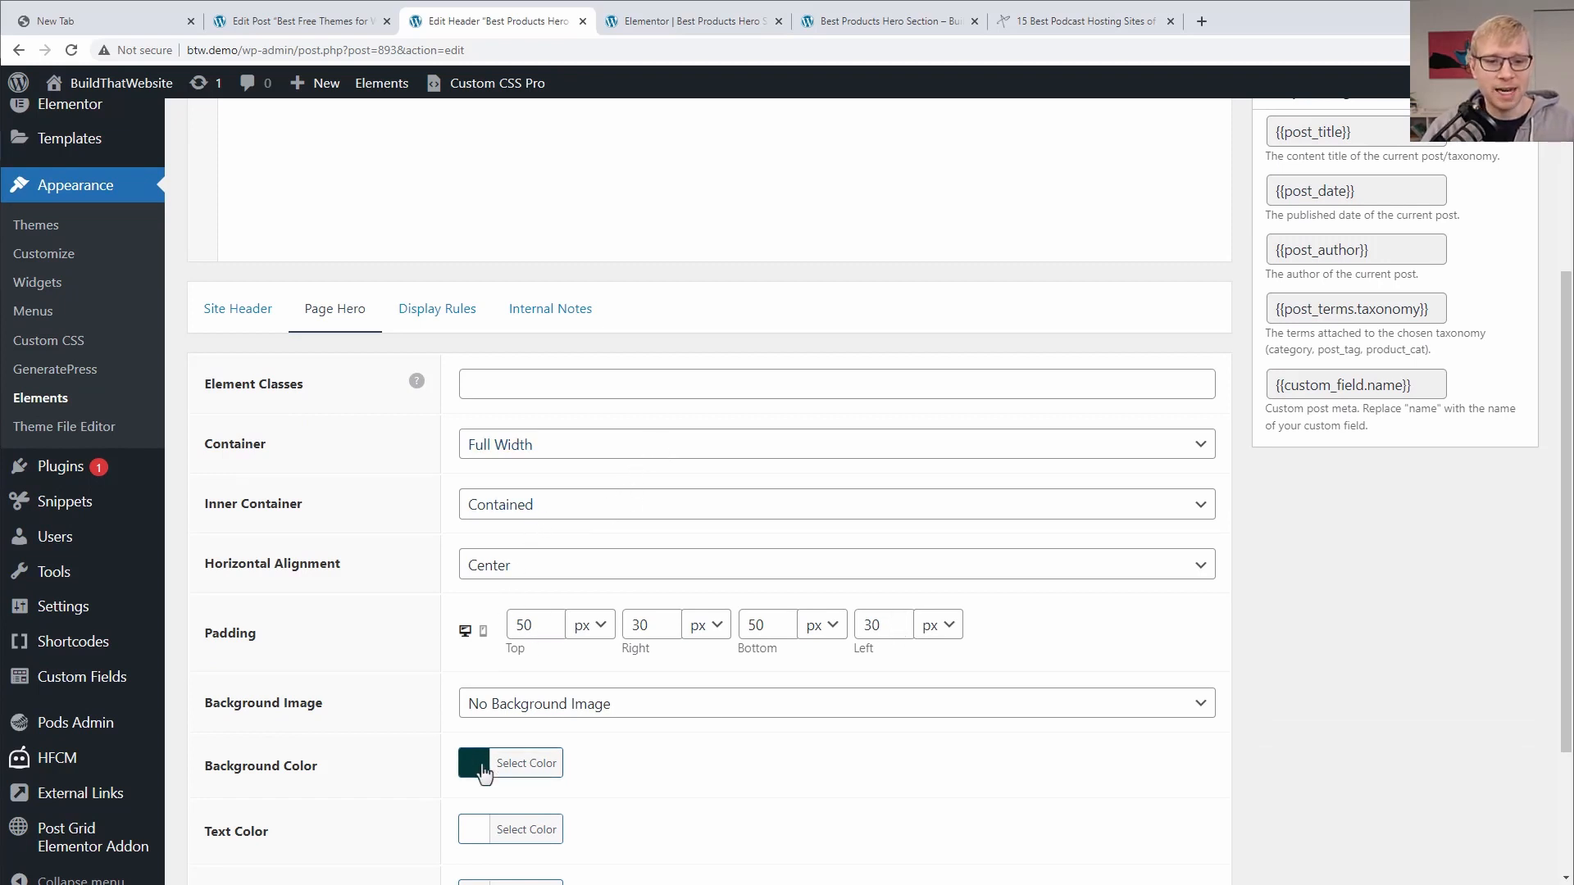
scroll(691, 774, down, 2)
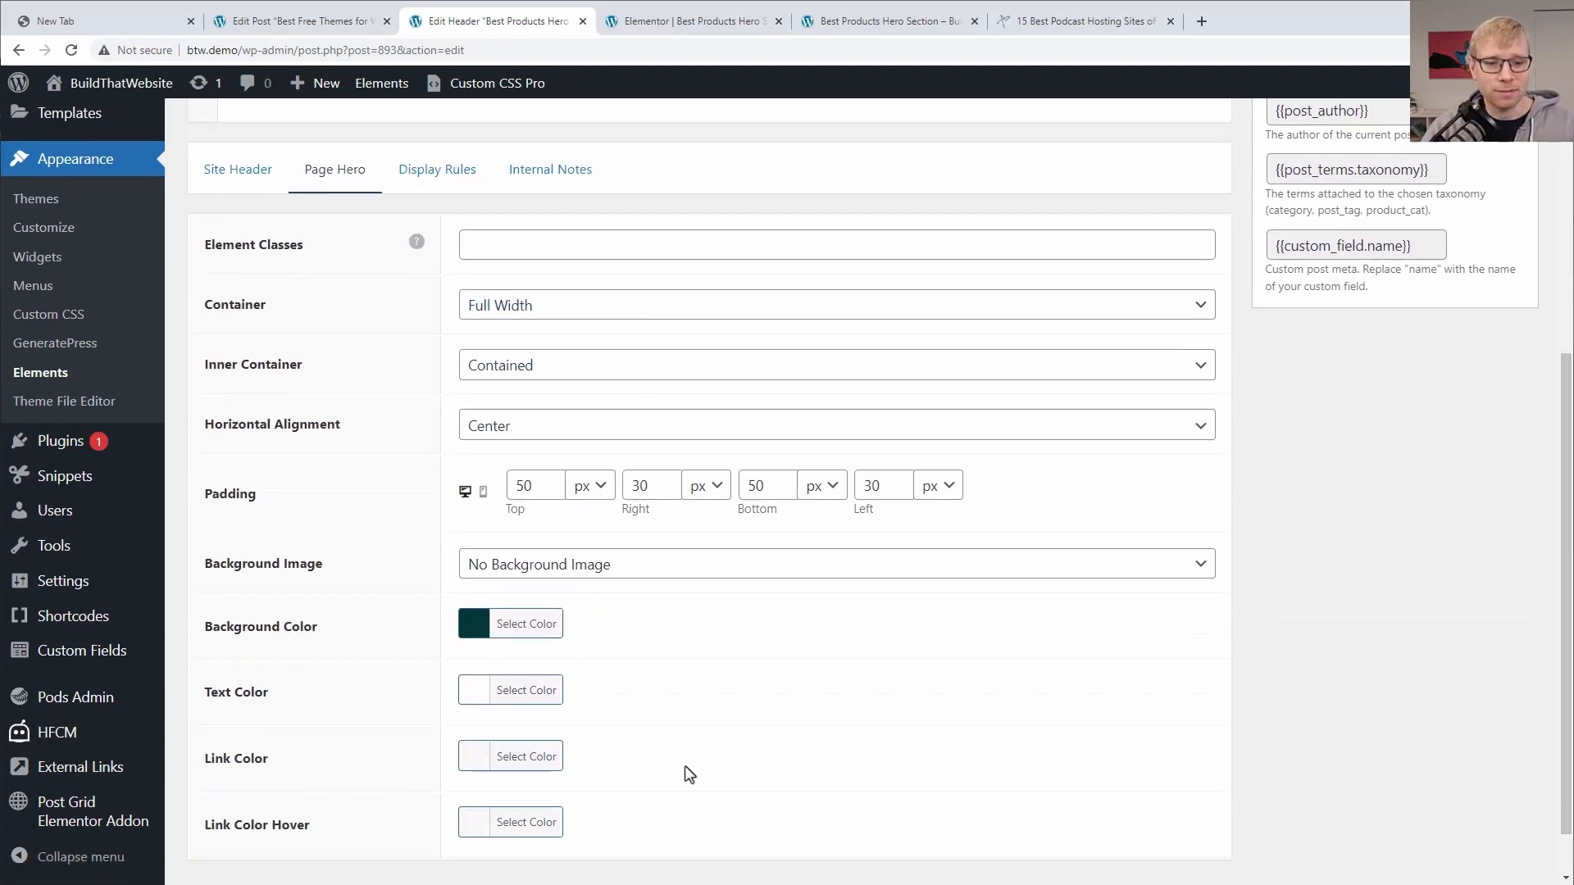
scroll(606, 641, up, 6)
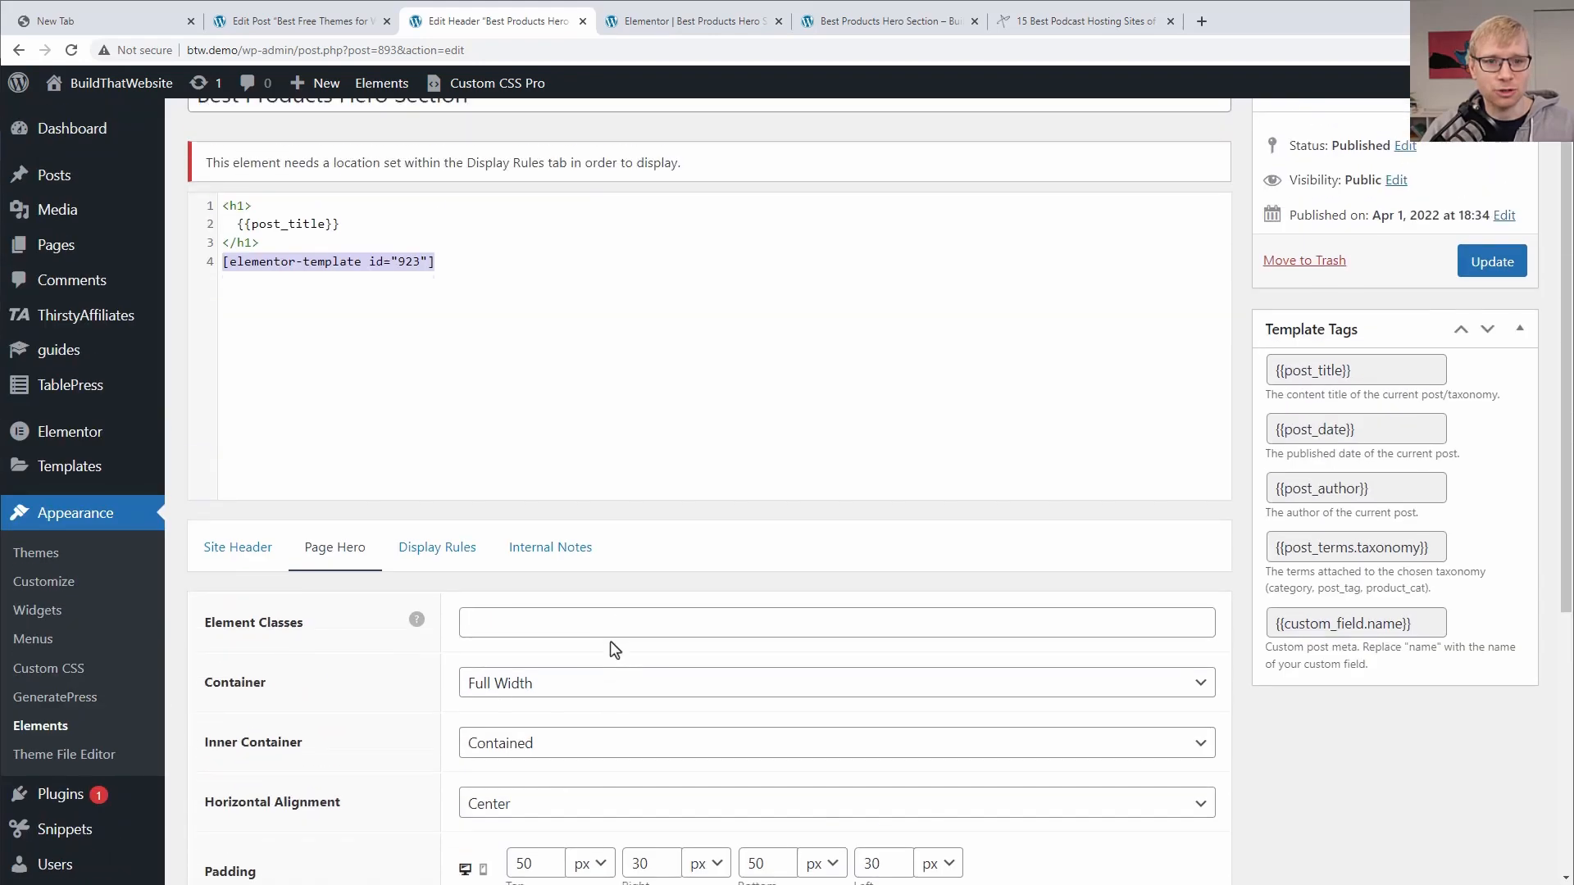
Set the header element's display rule location to Post.
click(443, 647)
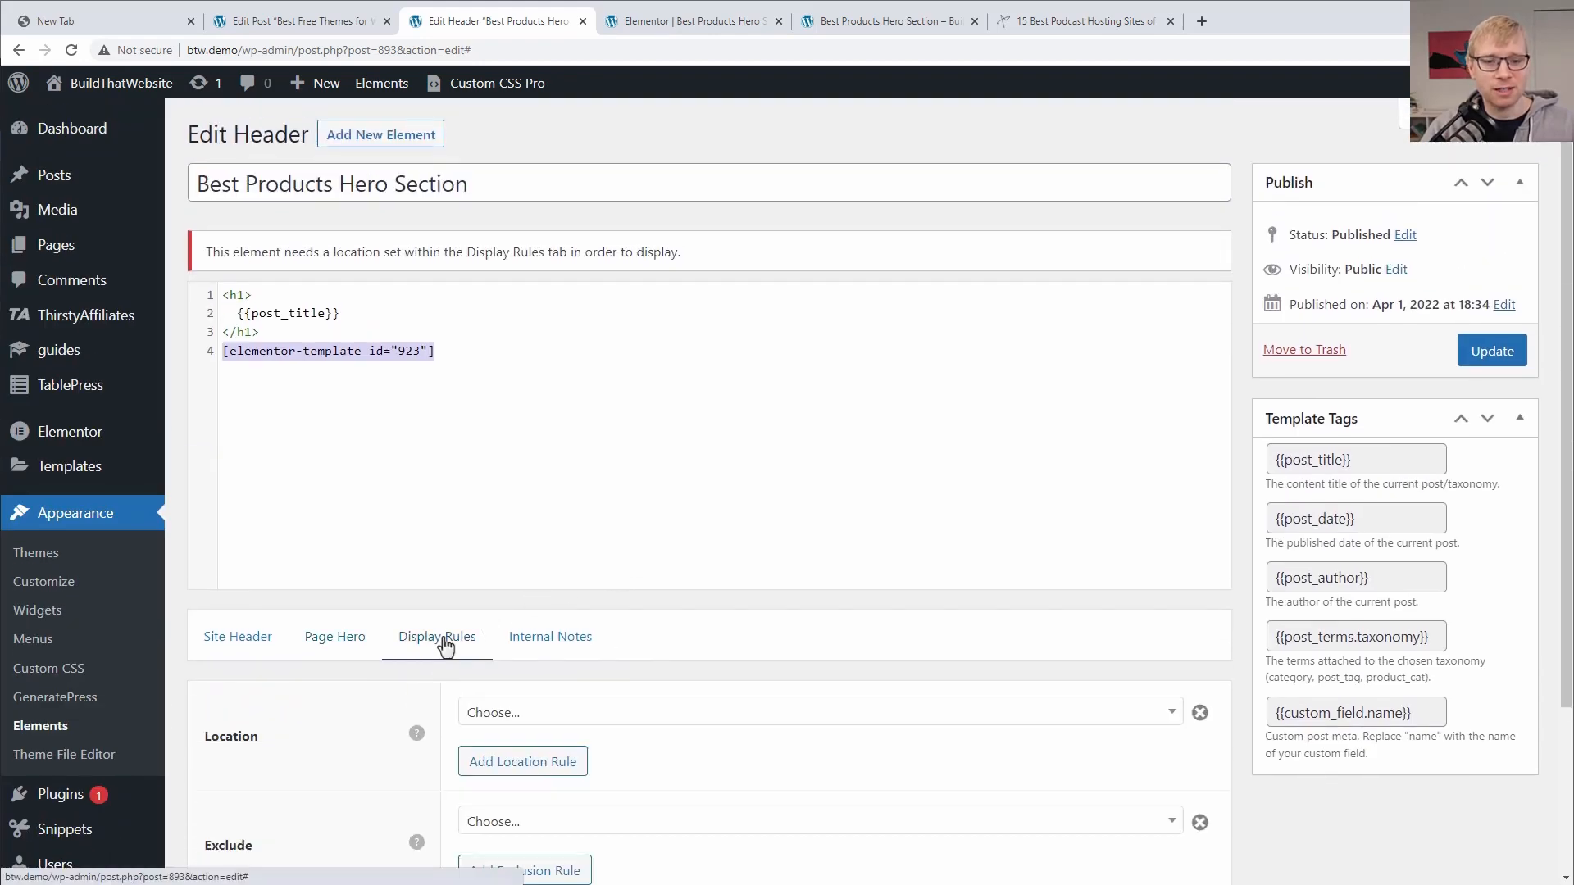
scroll(574, 643, down, 3)
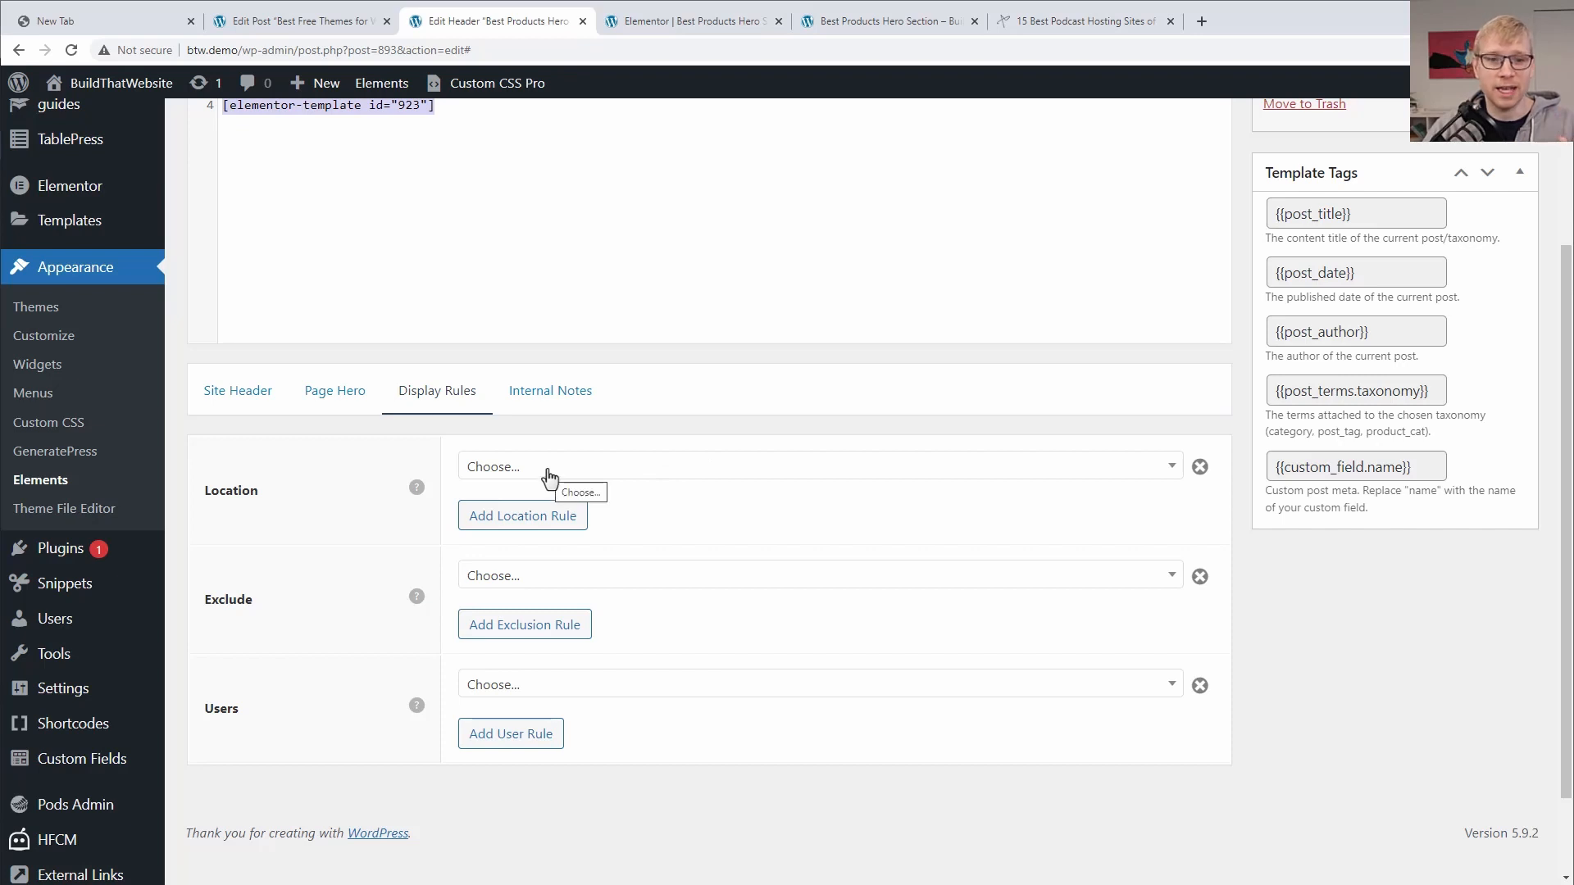
click(550, 475)
click(546, 510)
text(theme)
key(BackSpace)
key(BackSpace)
key(BackSpace)
key(BackSpace)
key(BackSpace)
text(post)
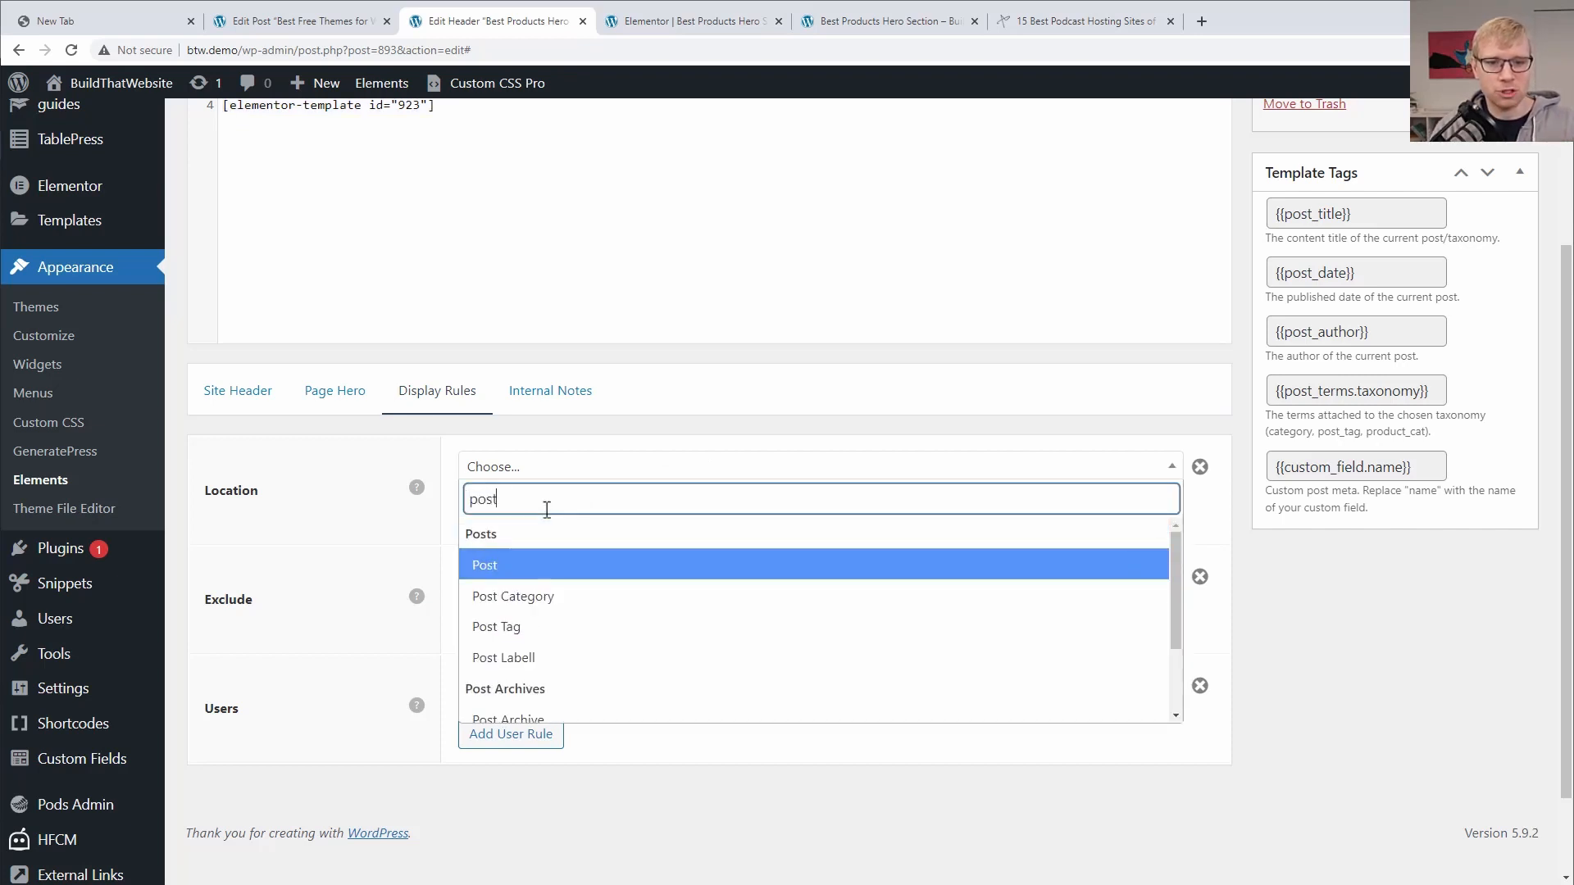
click(551, 573)
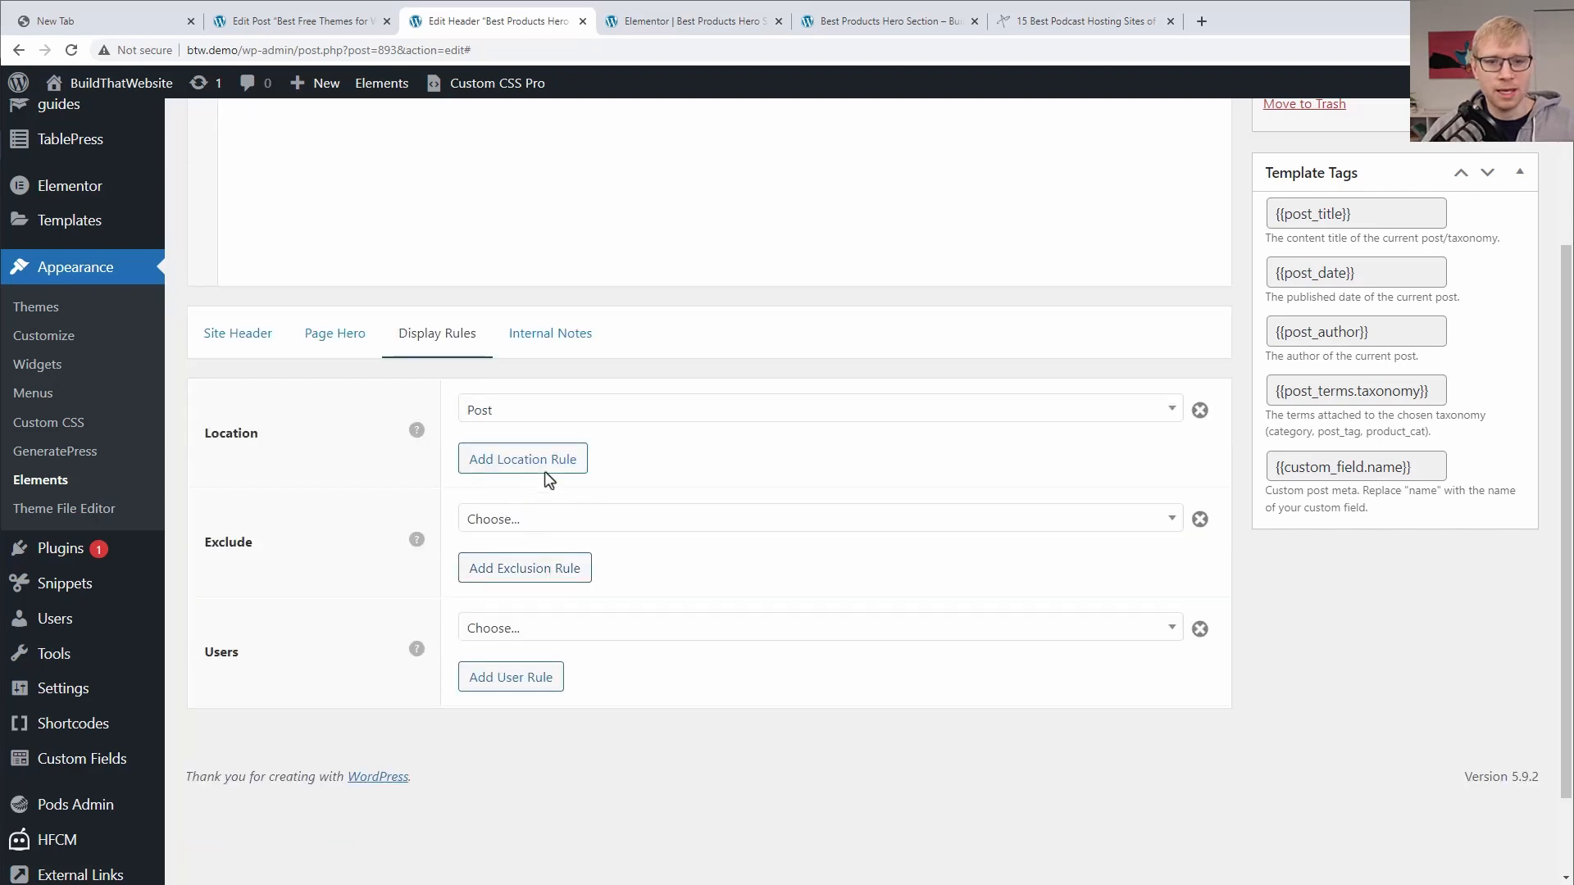
Restrict the location rule to the post "Best Free Themes for WordPress 2022" and update the element.
click(884, 416)
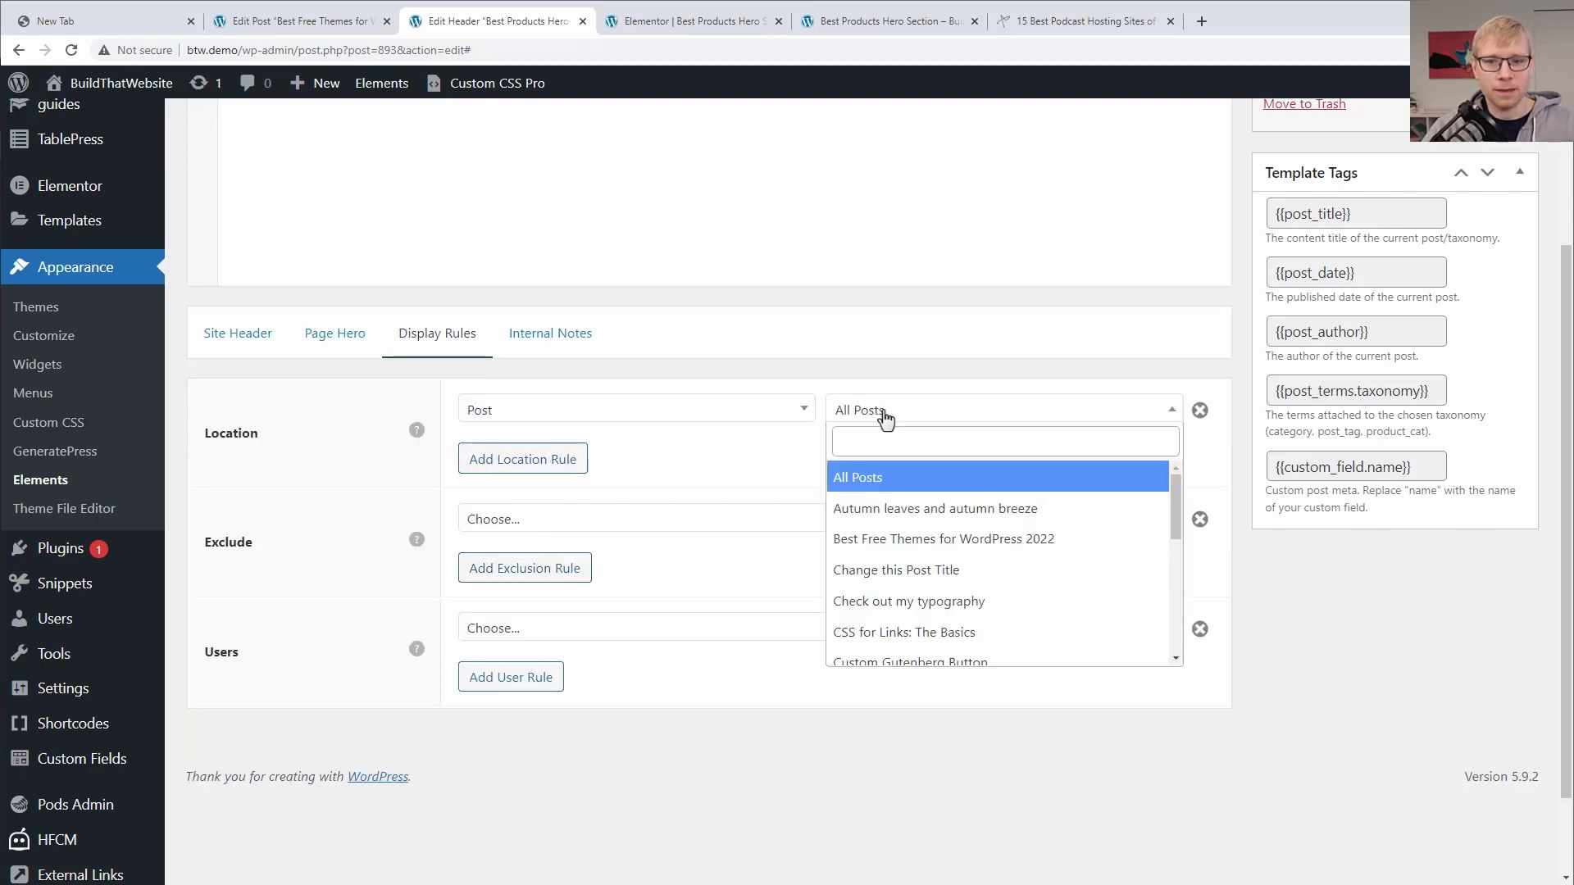
text(theme)
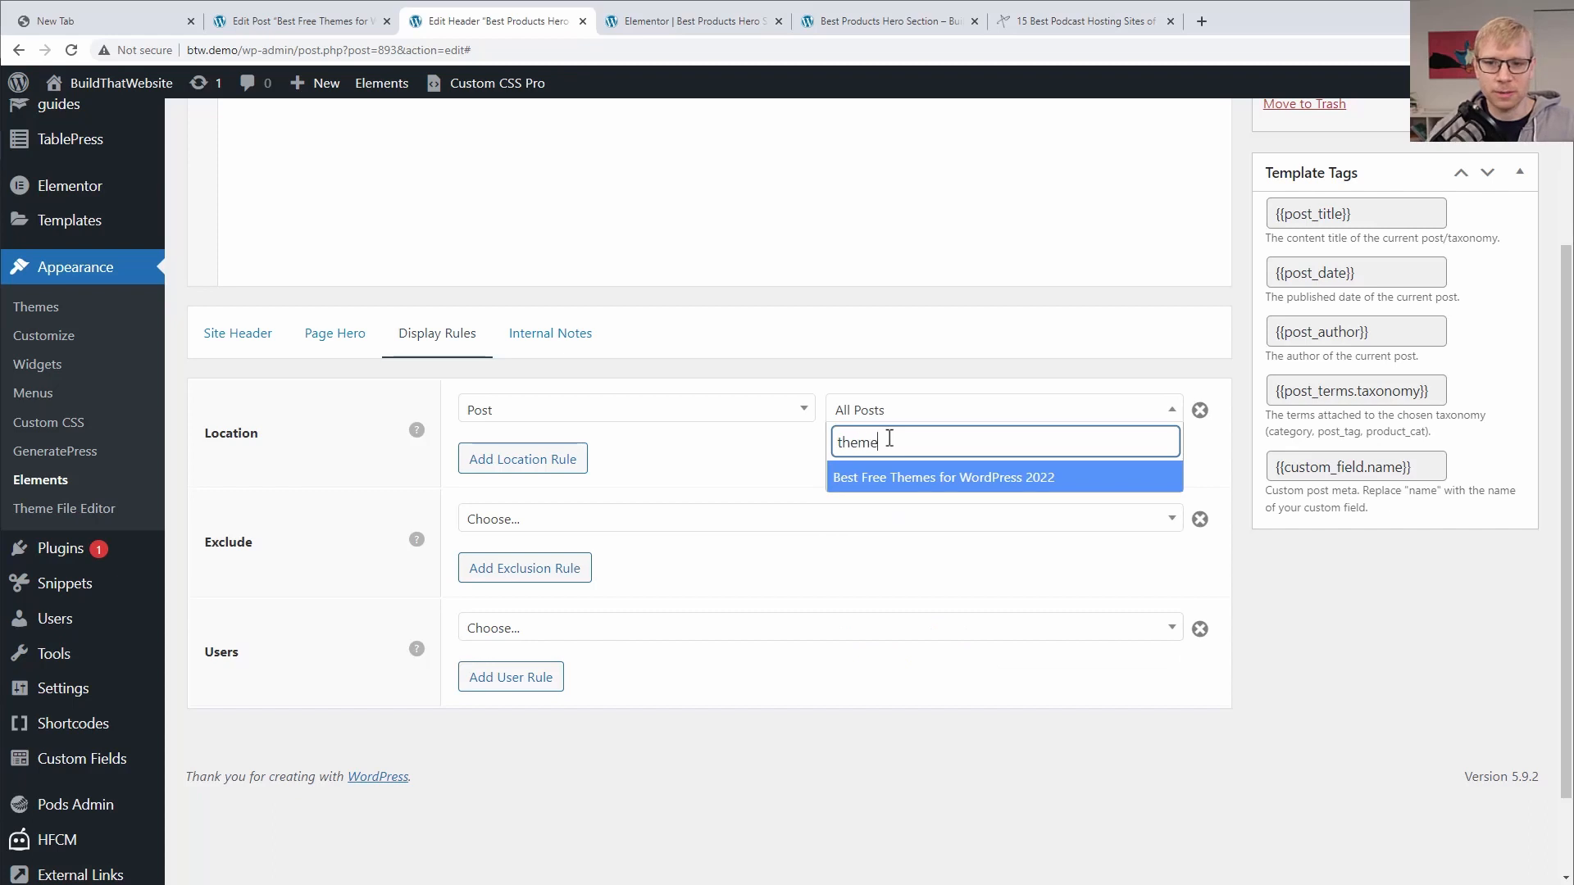
click(977, 477)
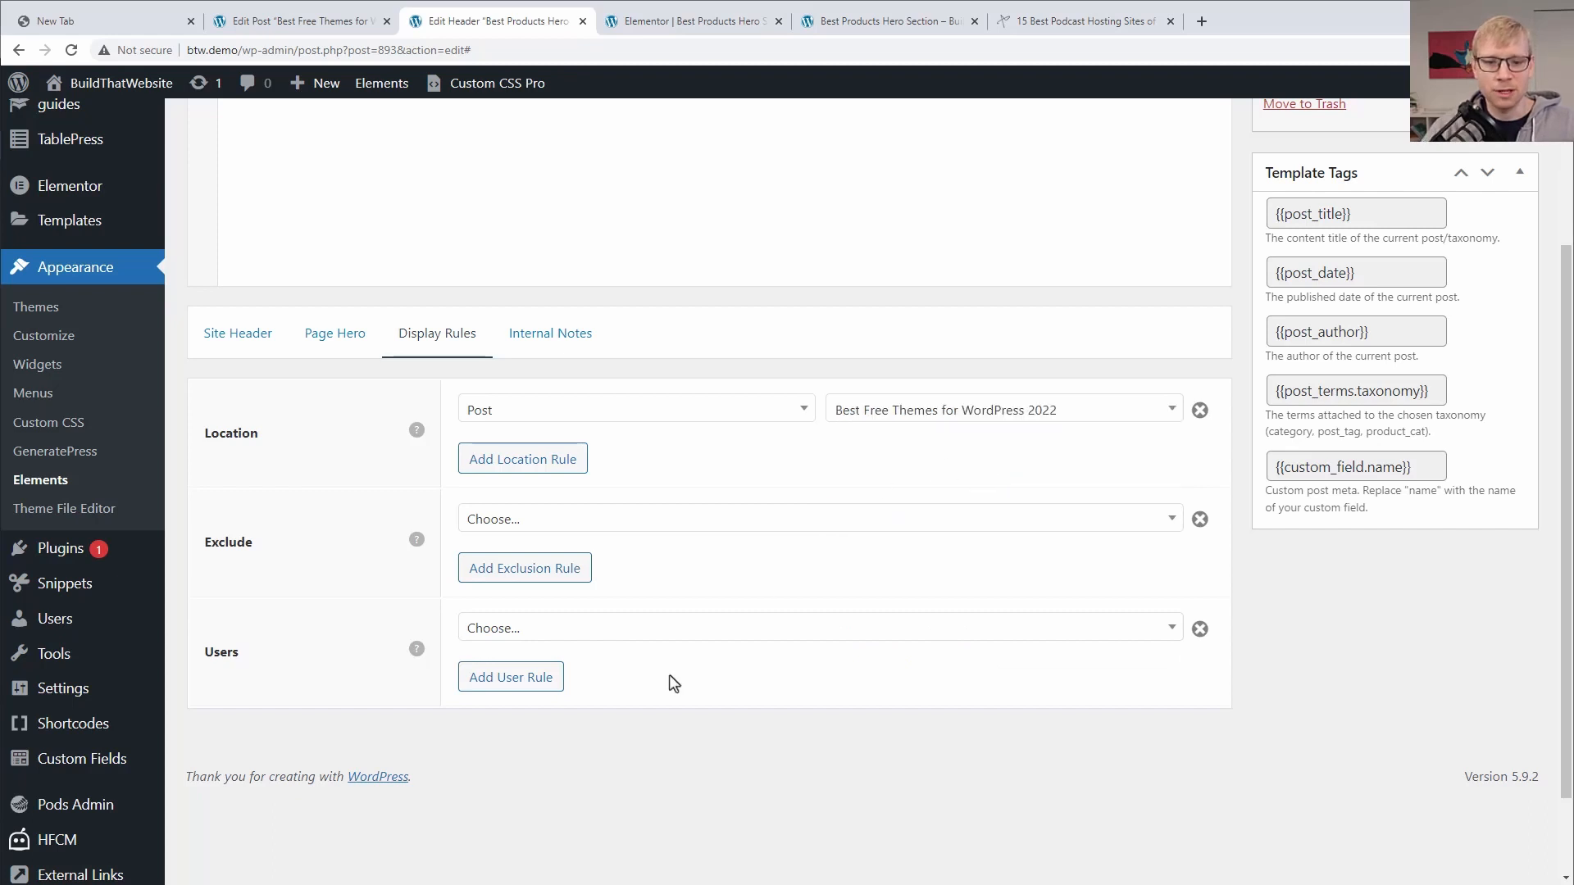
scroll(1459, 168, up, 1)
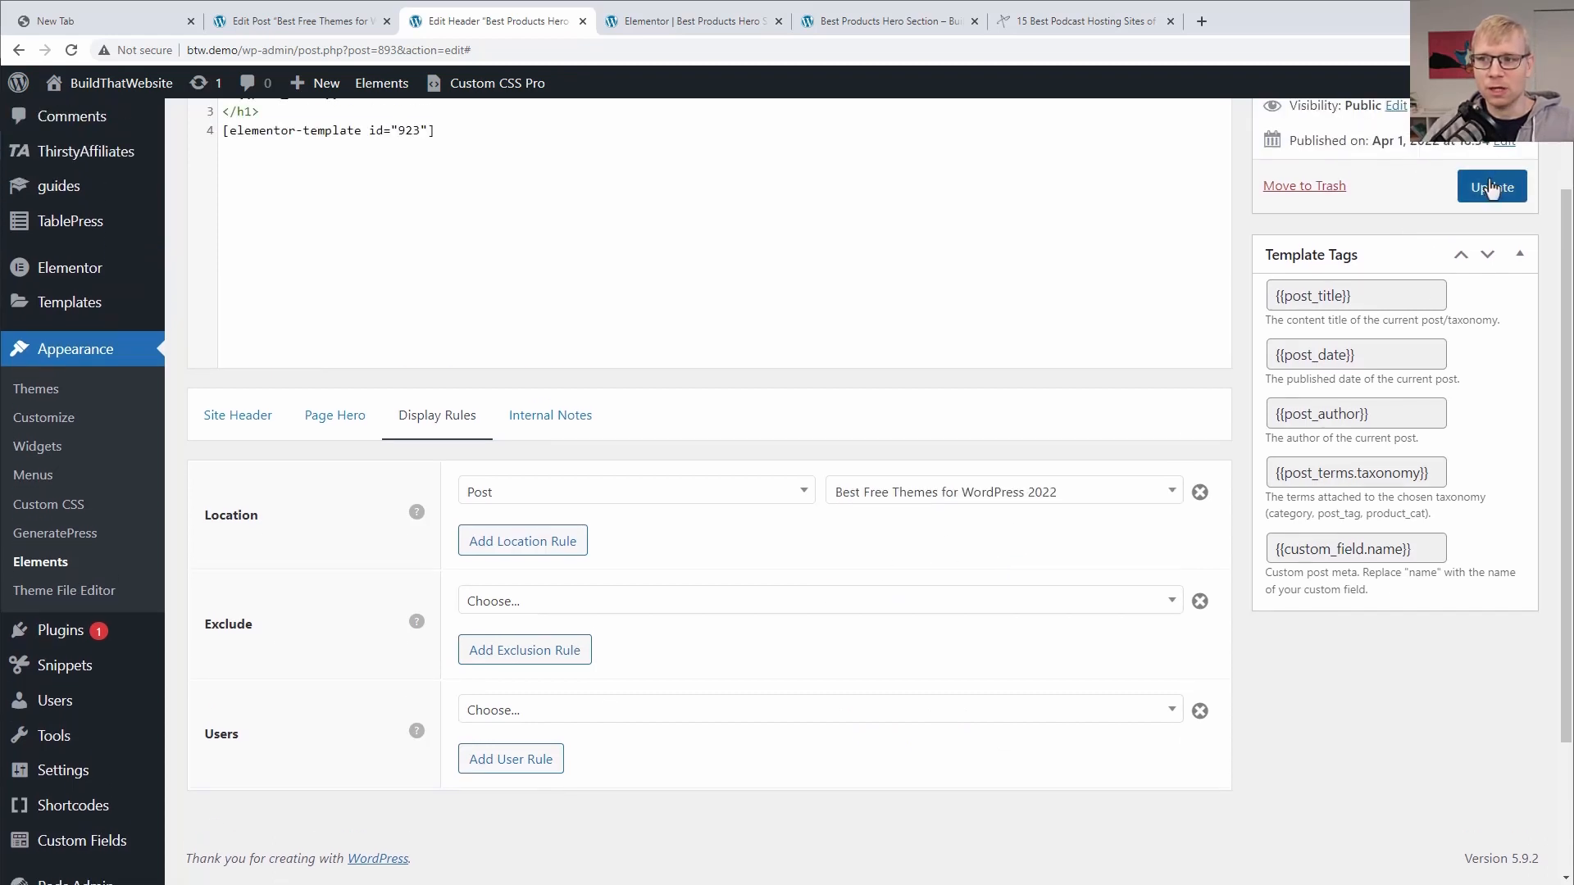
click(1490, 187)
Preview the post "Best Free Themes for WordPress 2022" in a new tab to check its full-width page hero.
click(373, 24)
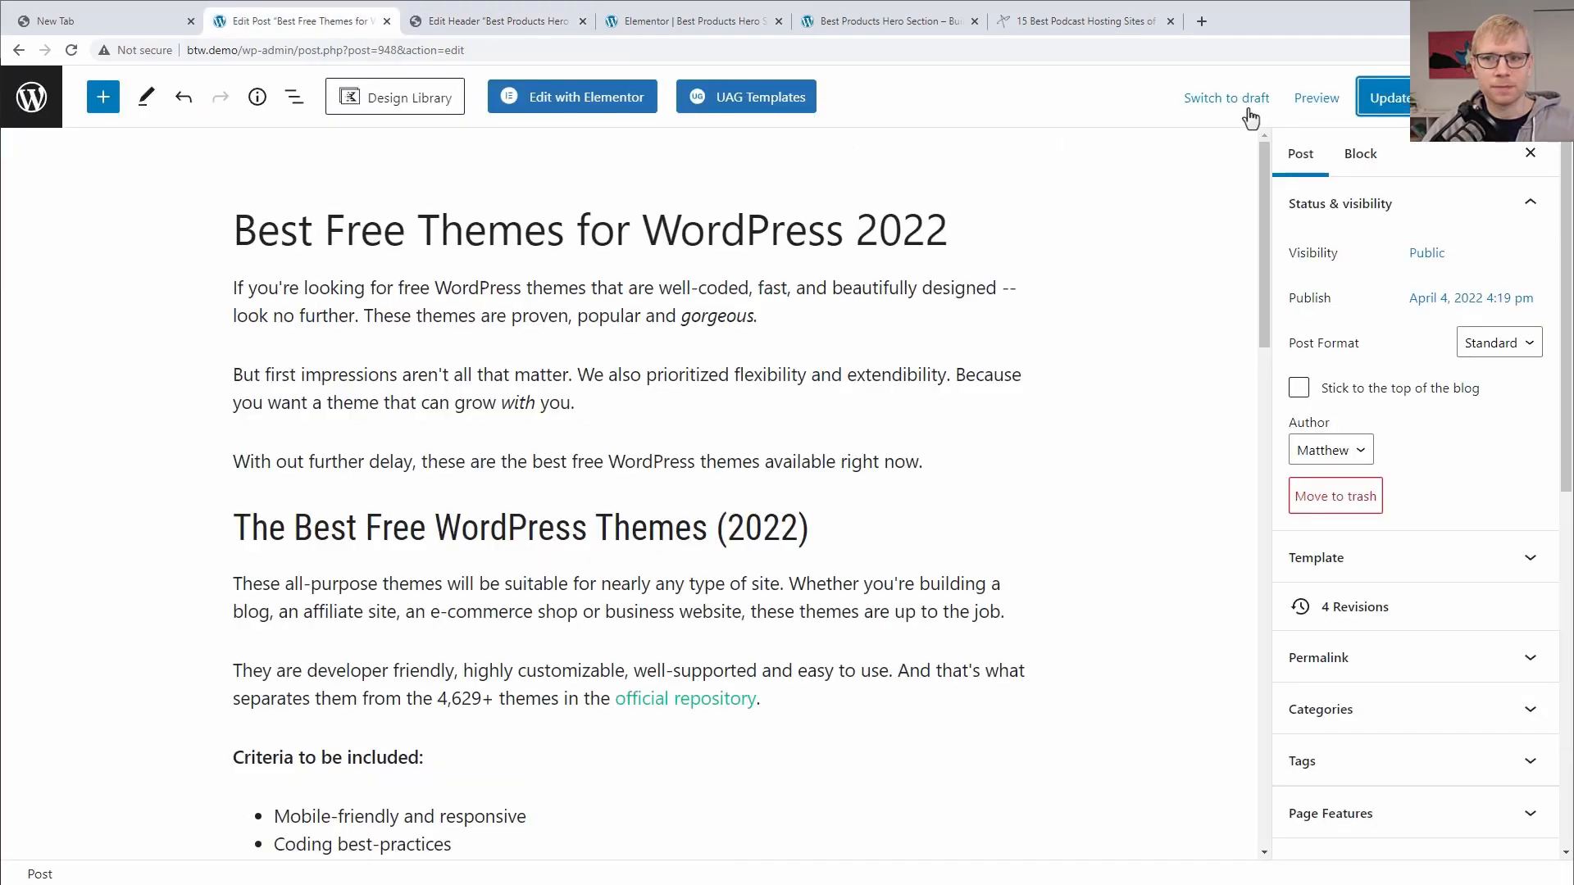
click(1316, 98)
click(1319, 287)
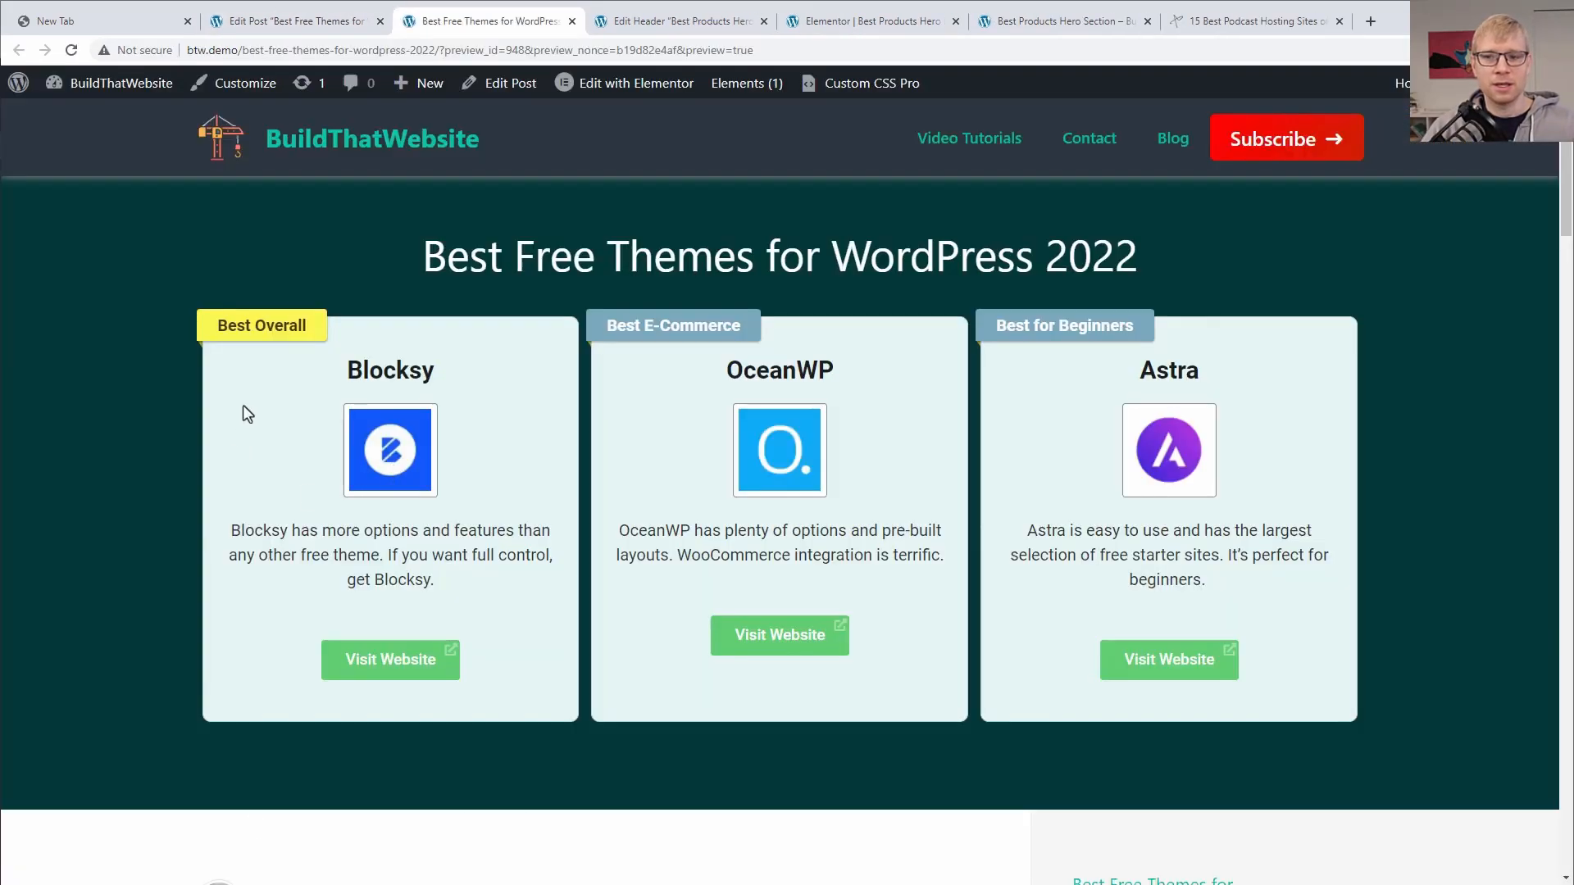
Examine the post preview to see how the full-width hero leads into the article content and sidebar.
scroll(113, 413, down, 5)
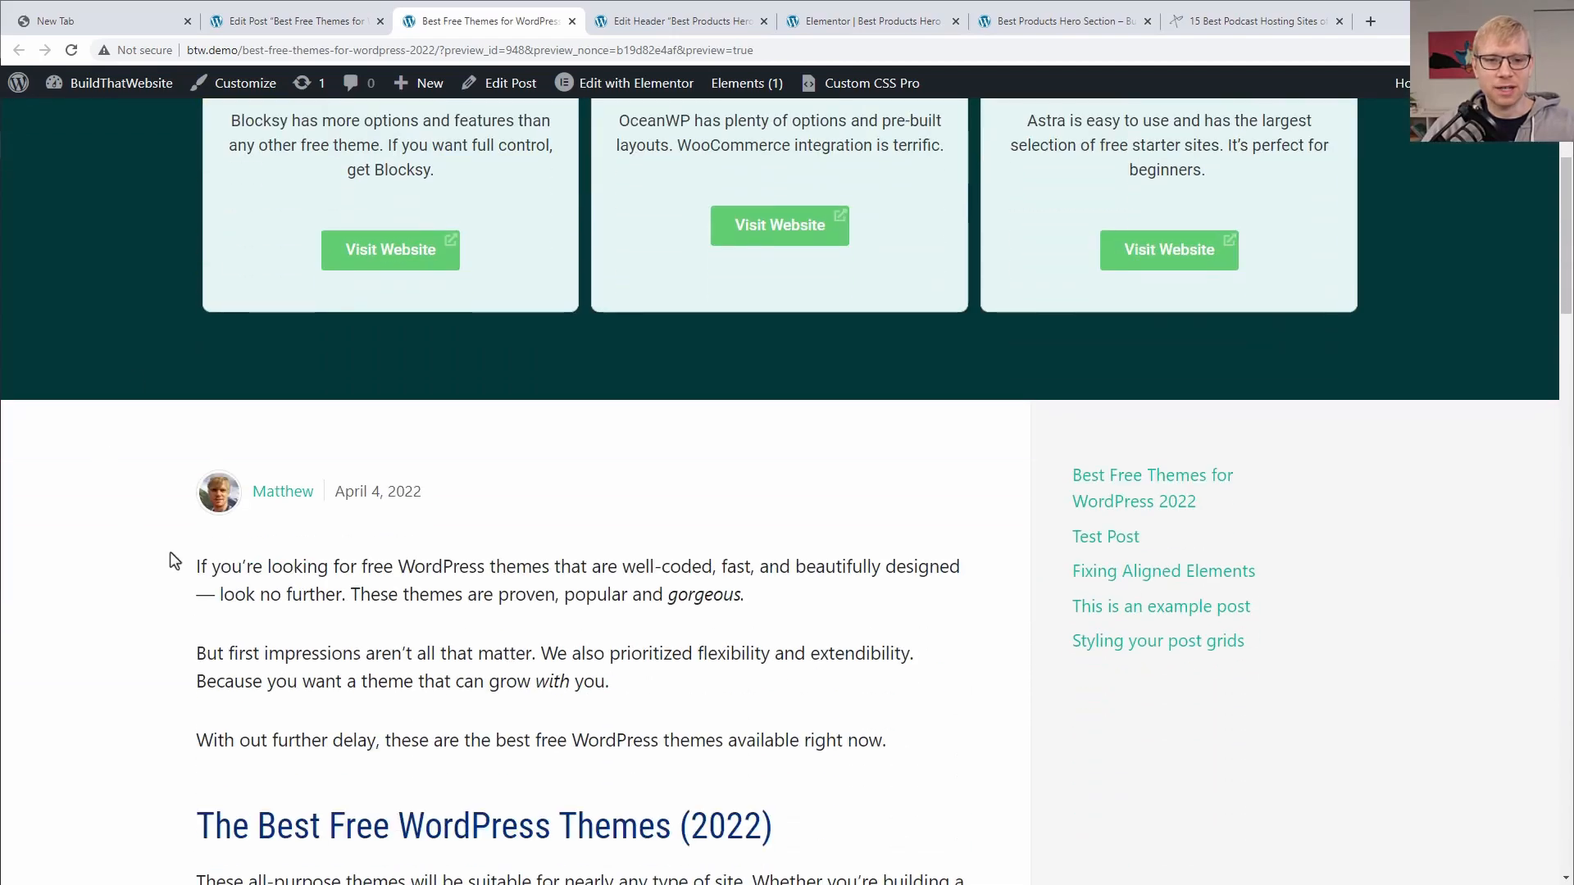
scroll(256, 627, down, 3)
scroll(61, 298, up, 10)
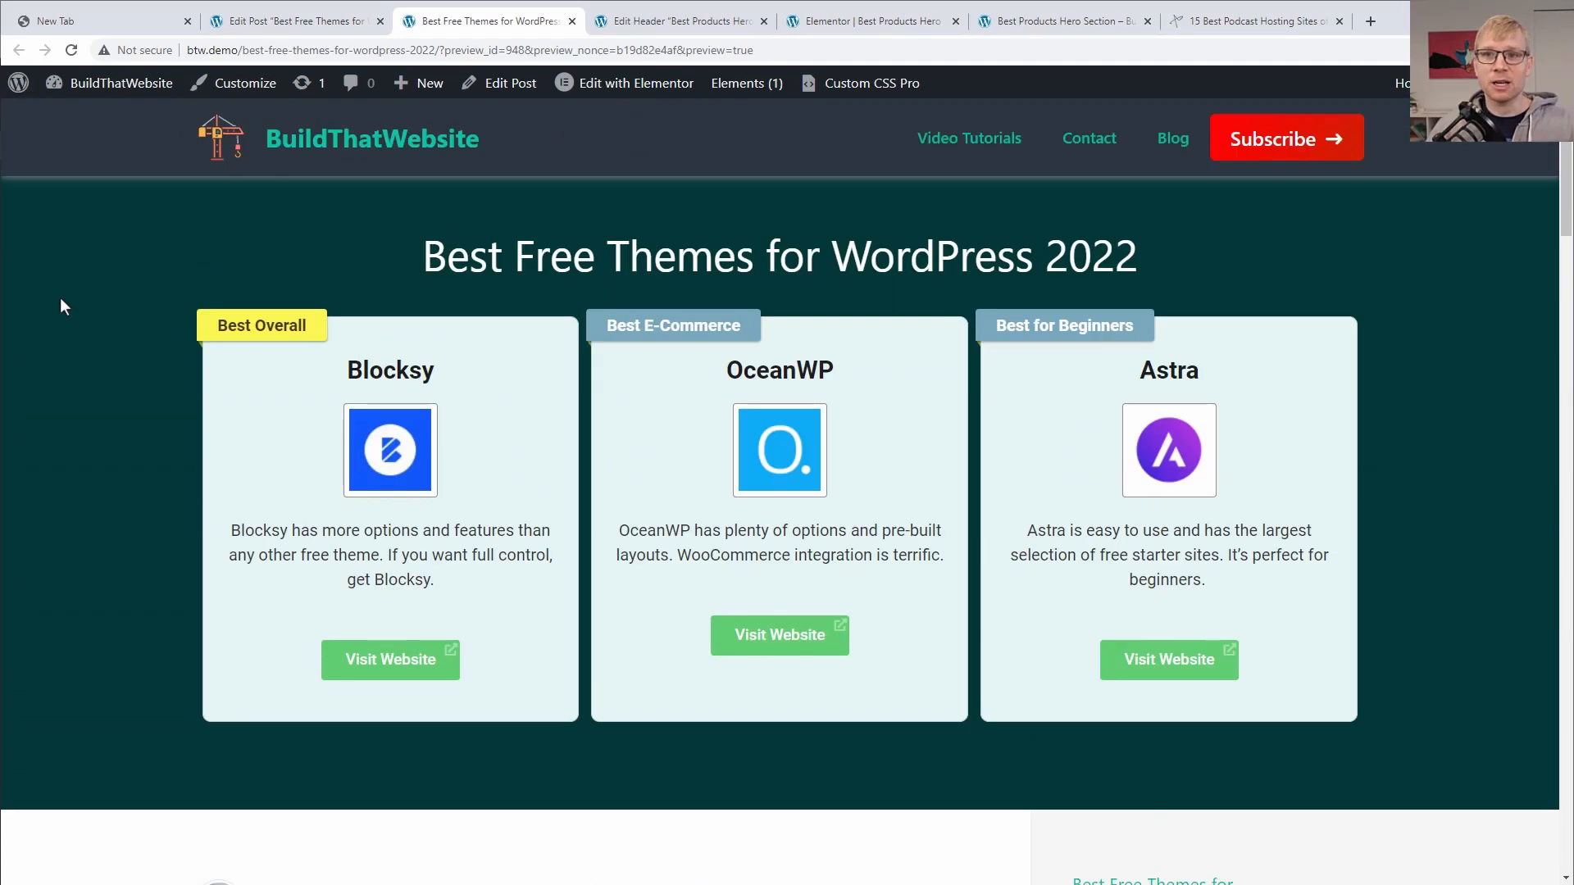
scroll(636, 534, down, 5)
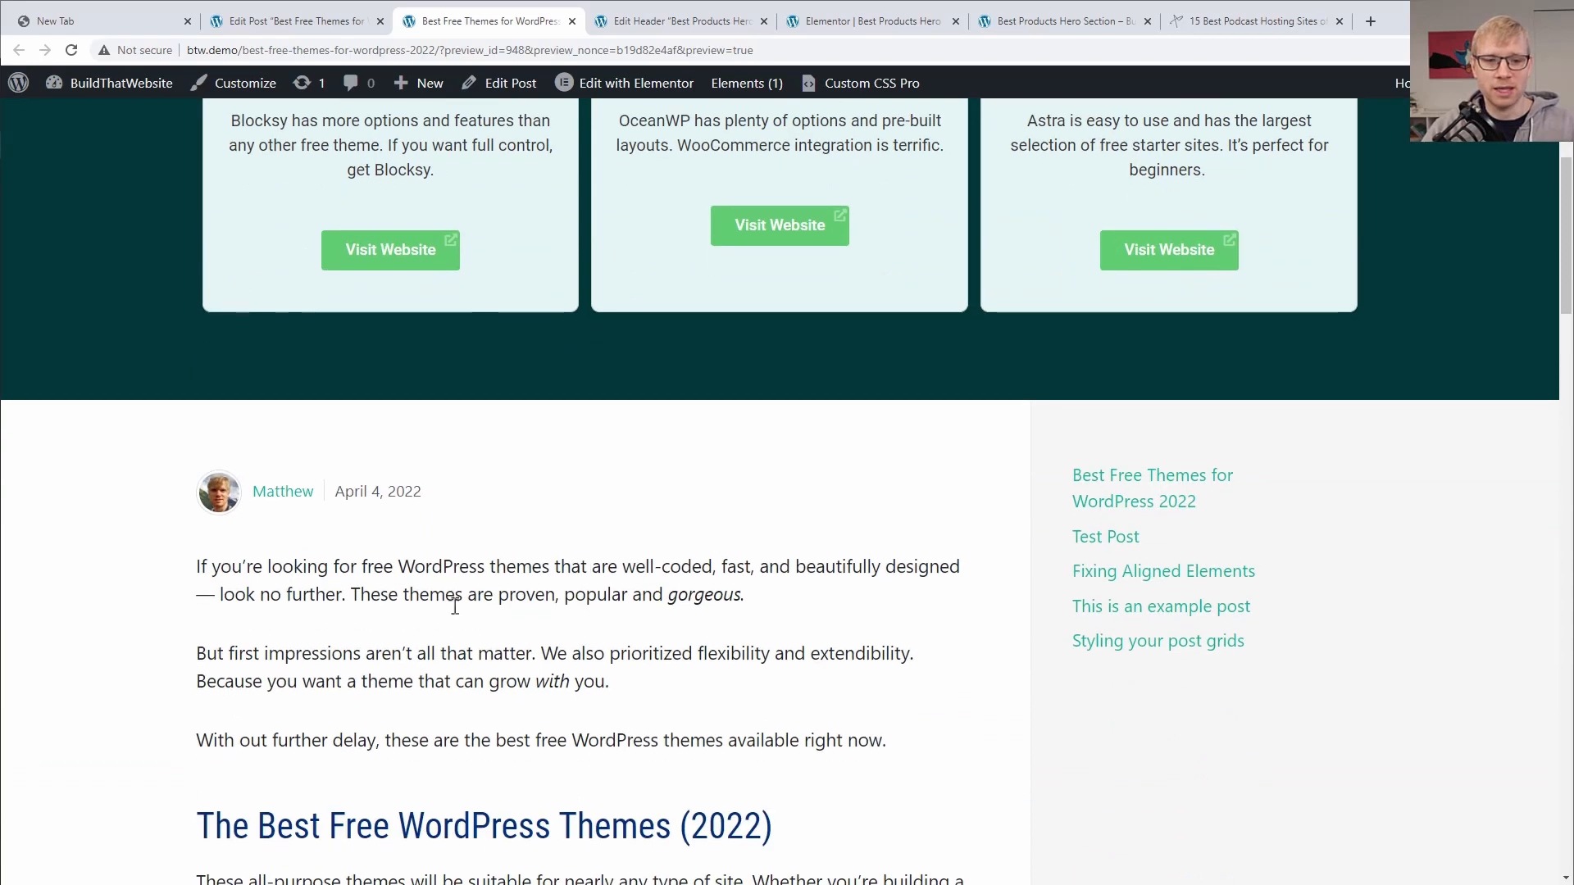
scroll(534, 539, up, 5)
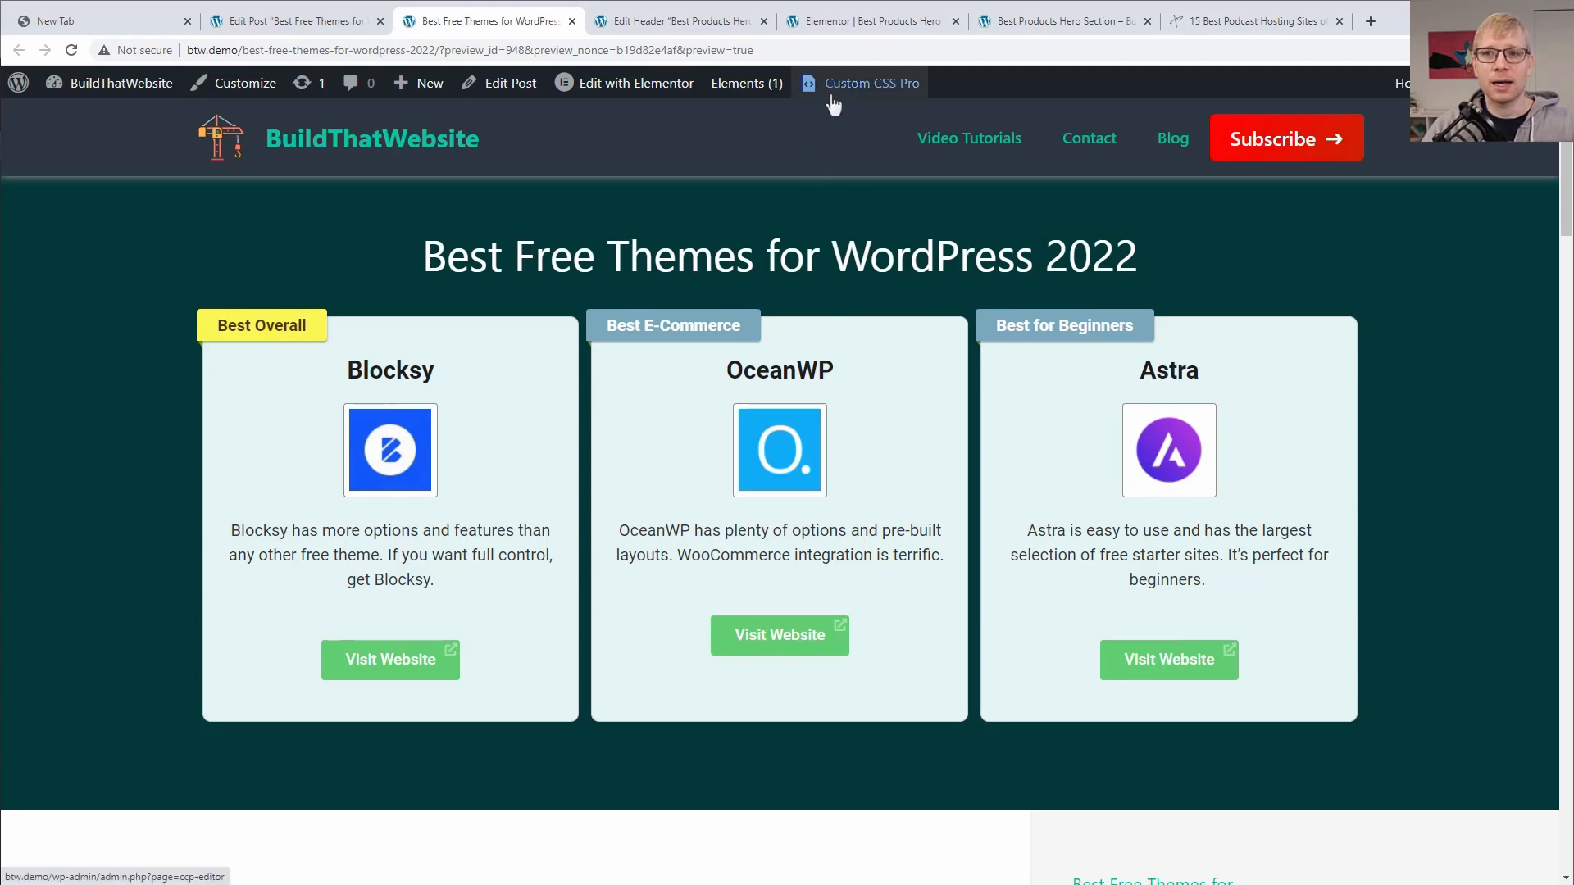
Duplicate the "Best for Beginners" Astra column in the Elementor hero template, update the template and return to the post preview.
click(710, 23)
click(855, 21)
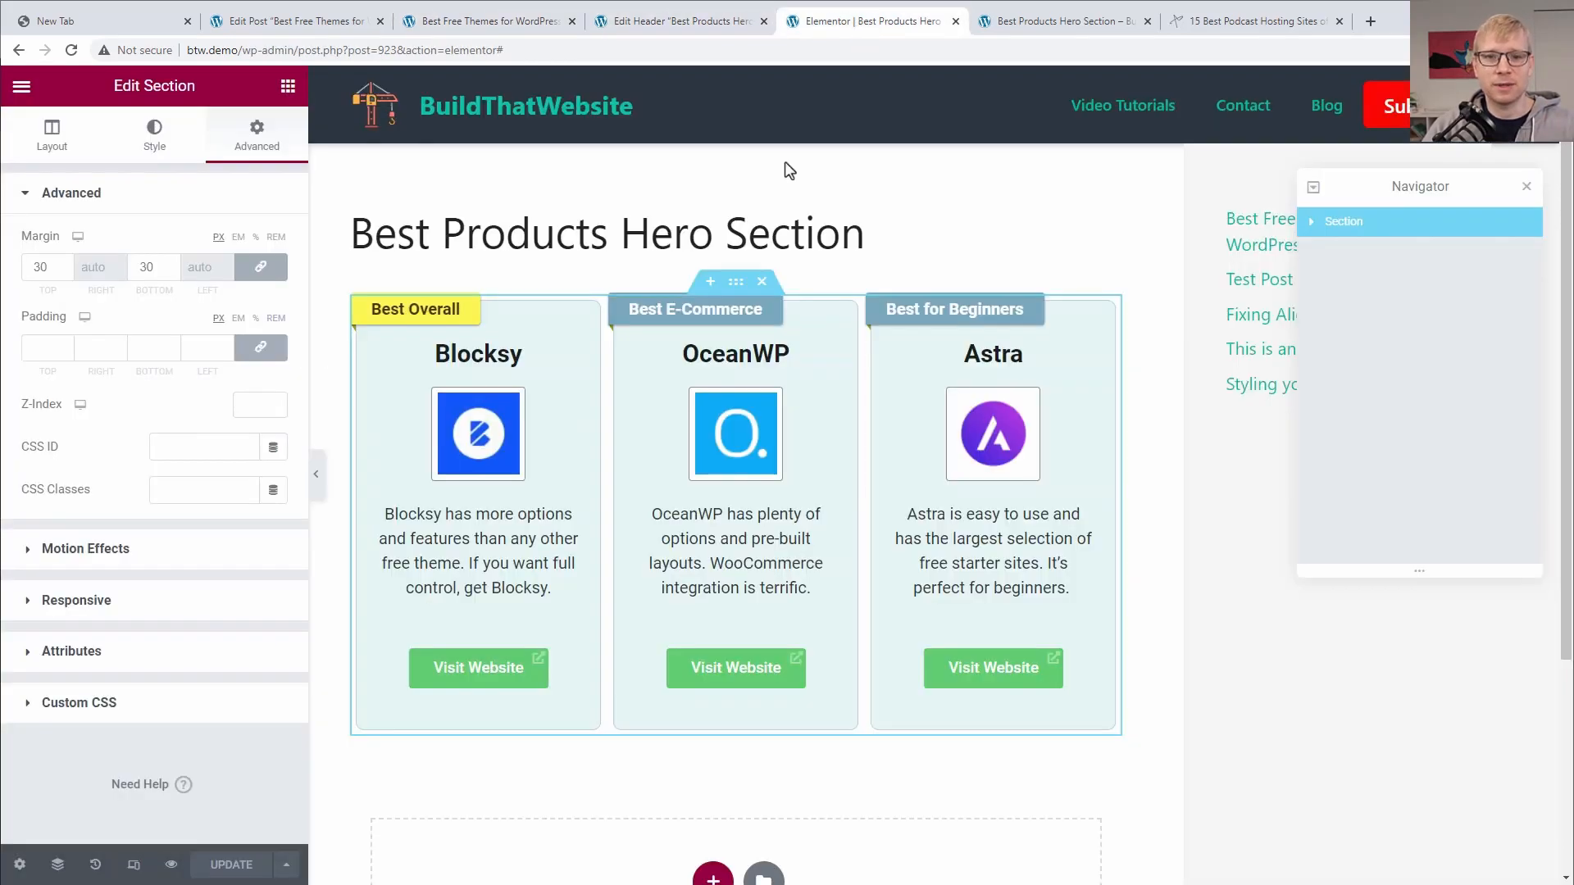
right_click(878, 307)
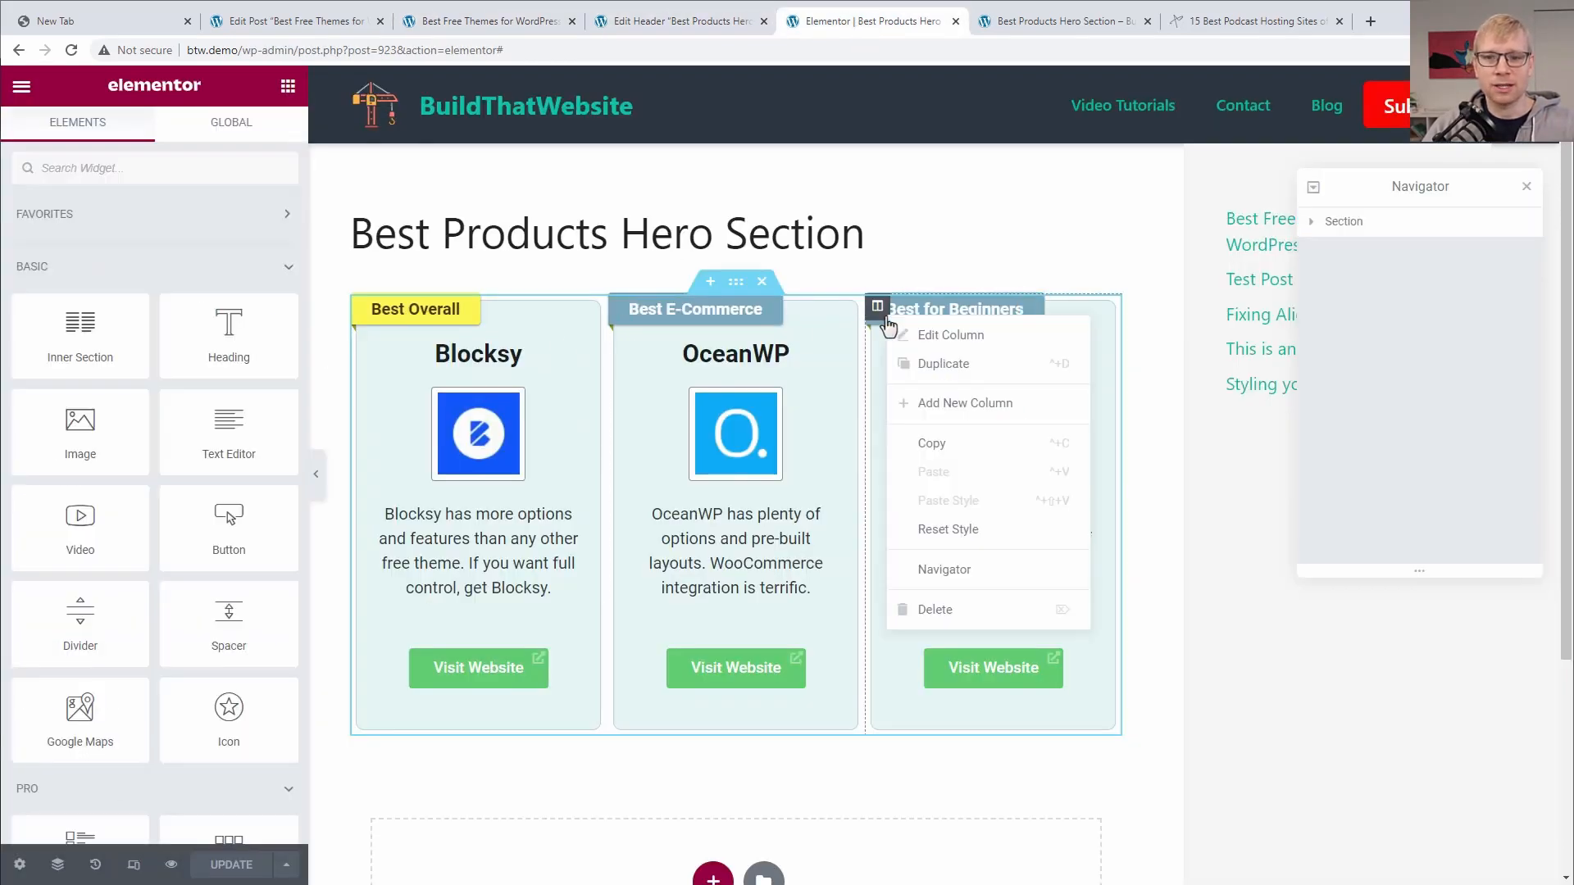
click(930, 367)
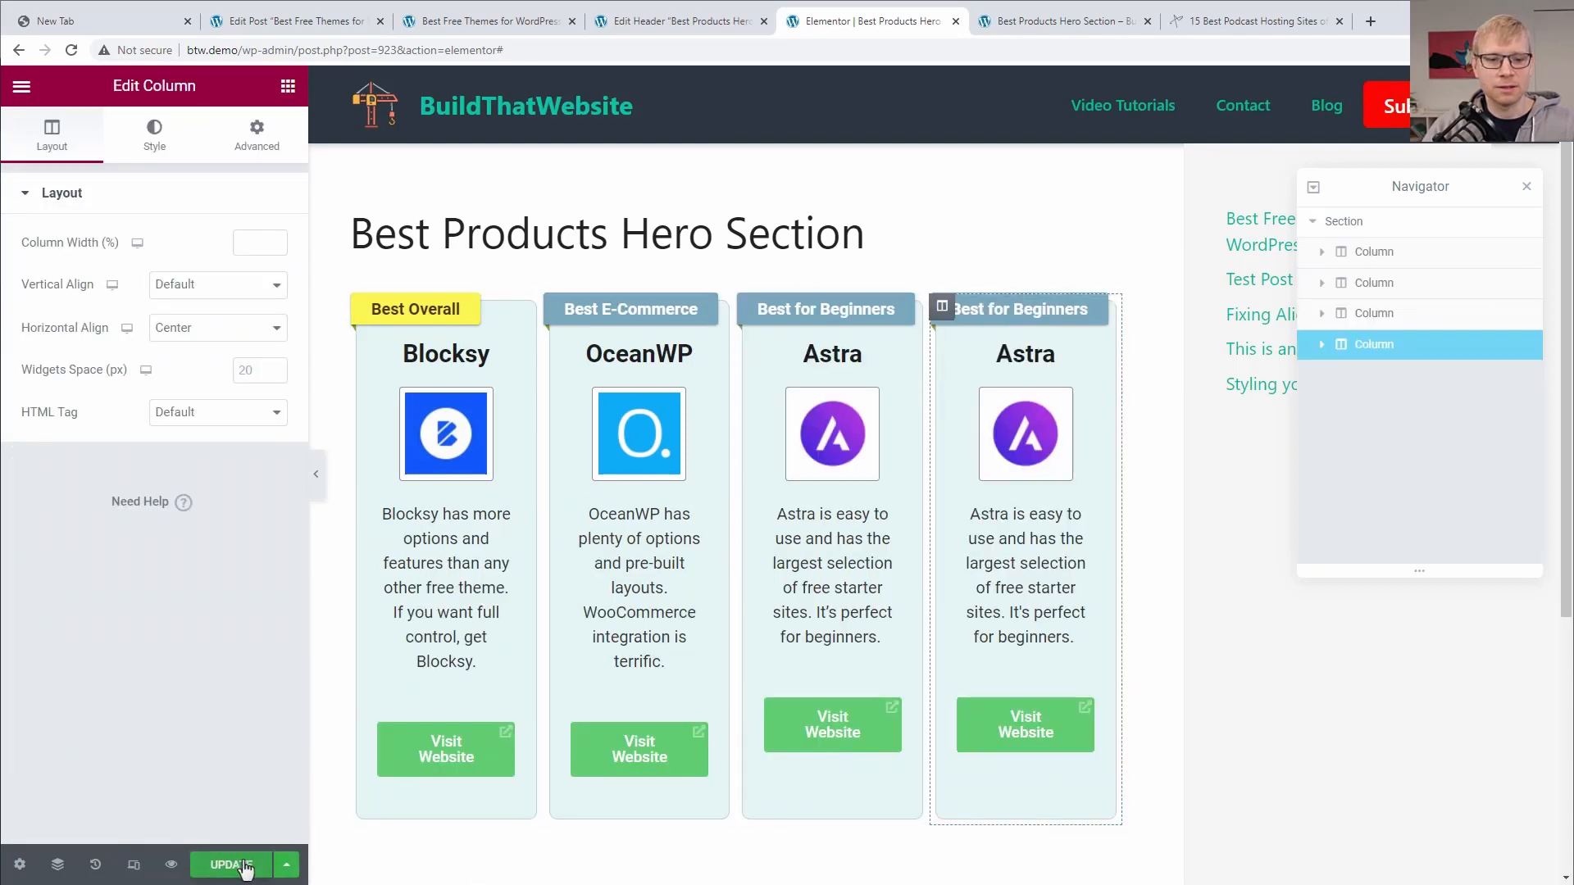
click(439, 27)
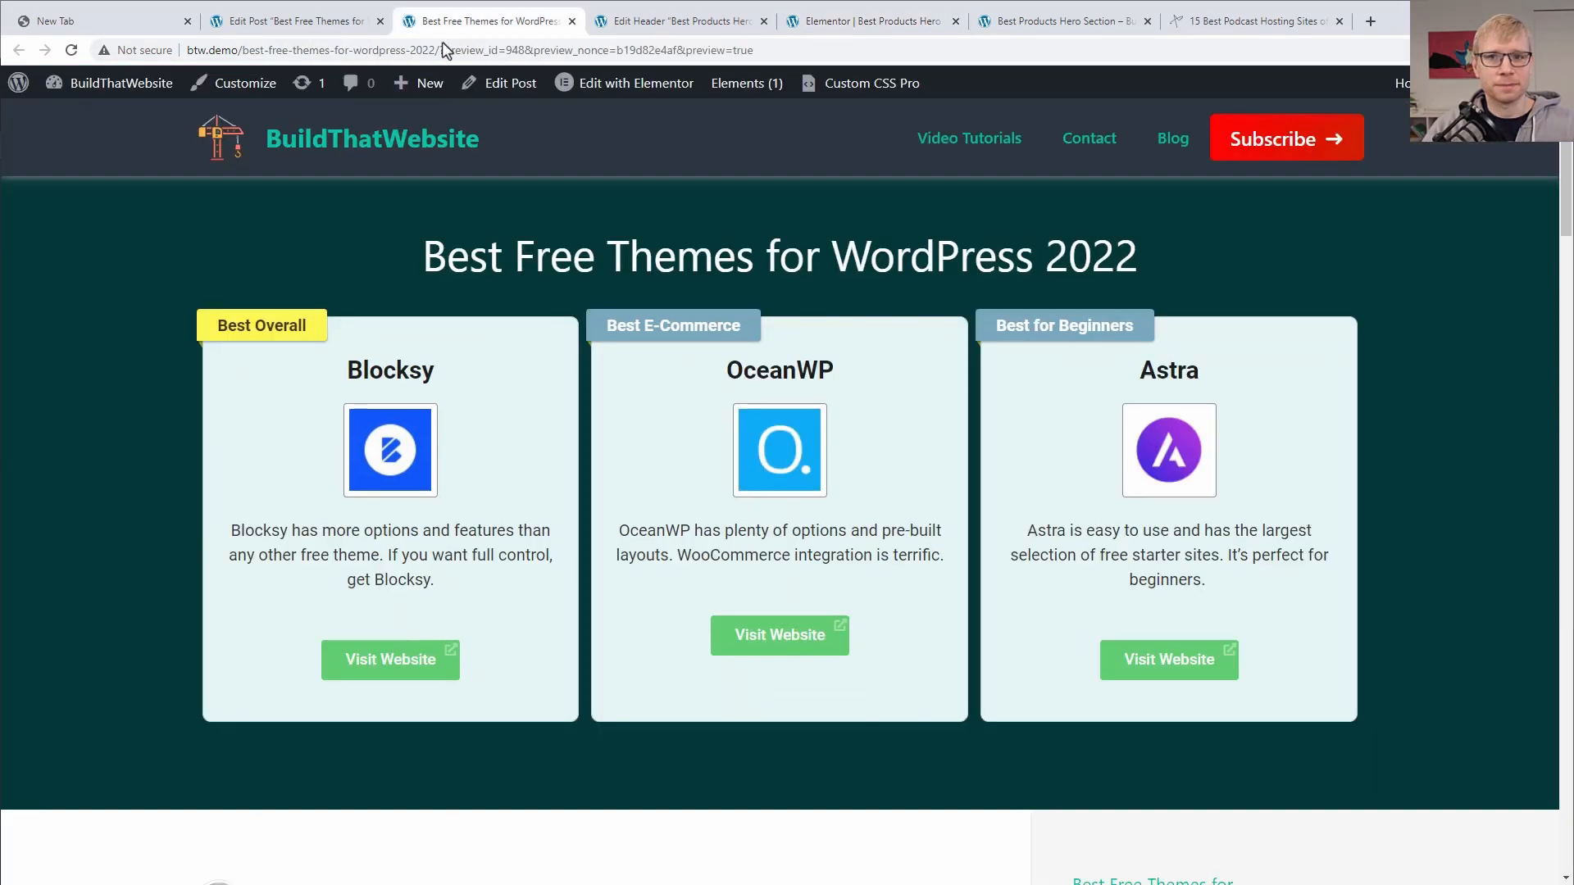
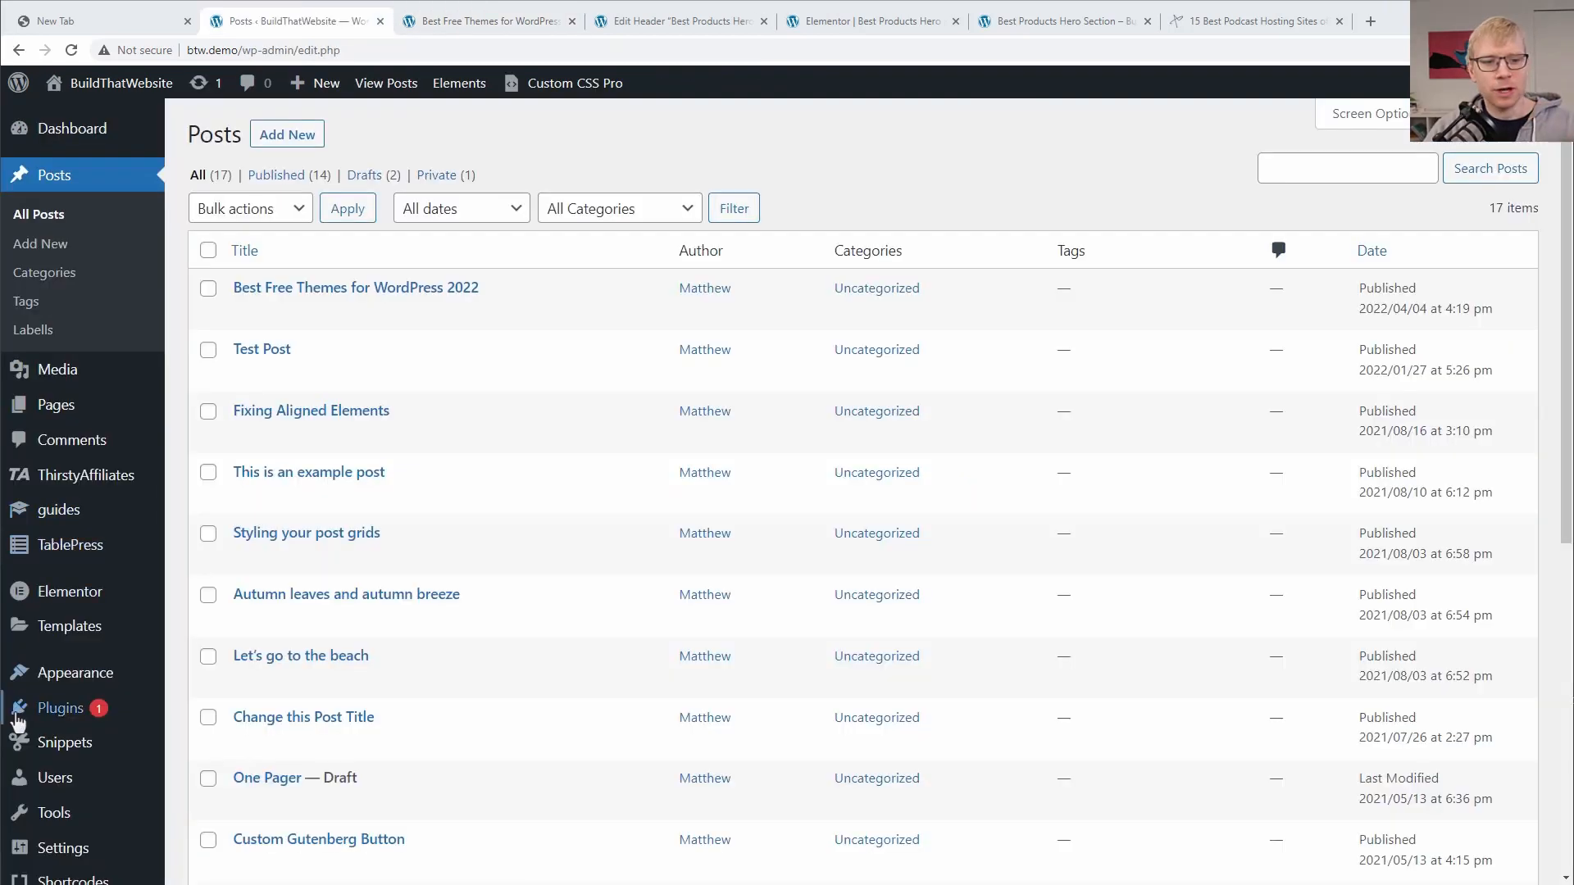
Search the WordPress plugin directory for "acf" and locate the Advanced Custom Fields plugin.
mouse_move(30, 719)
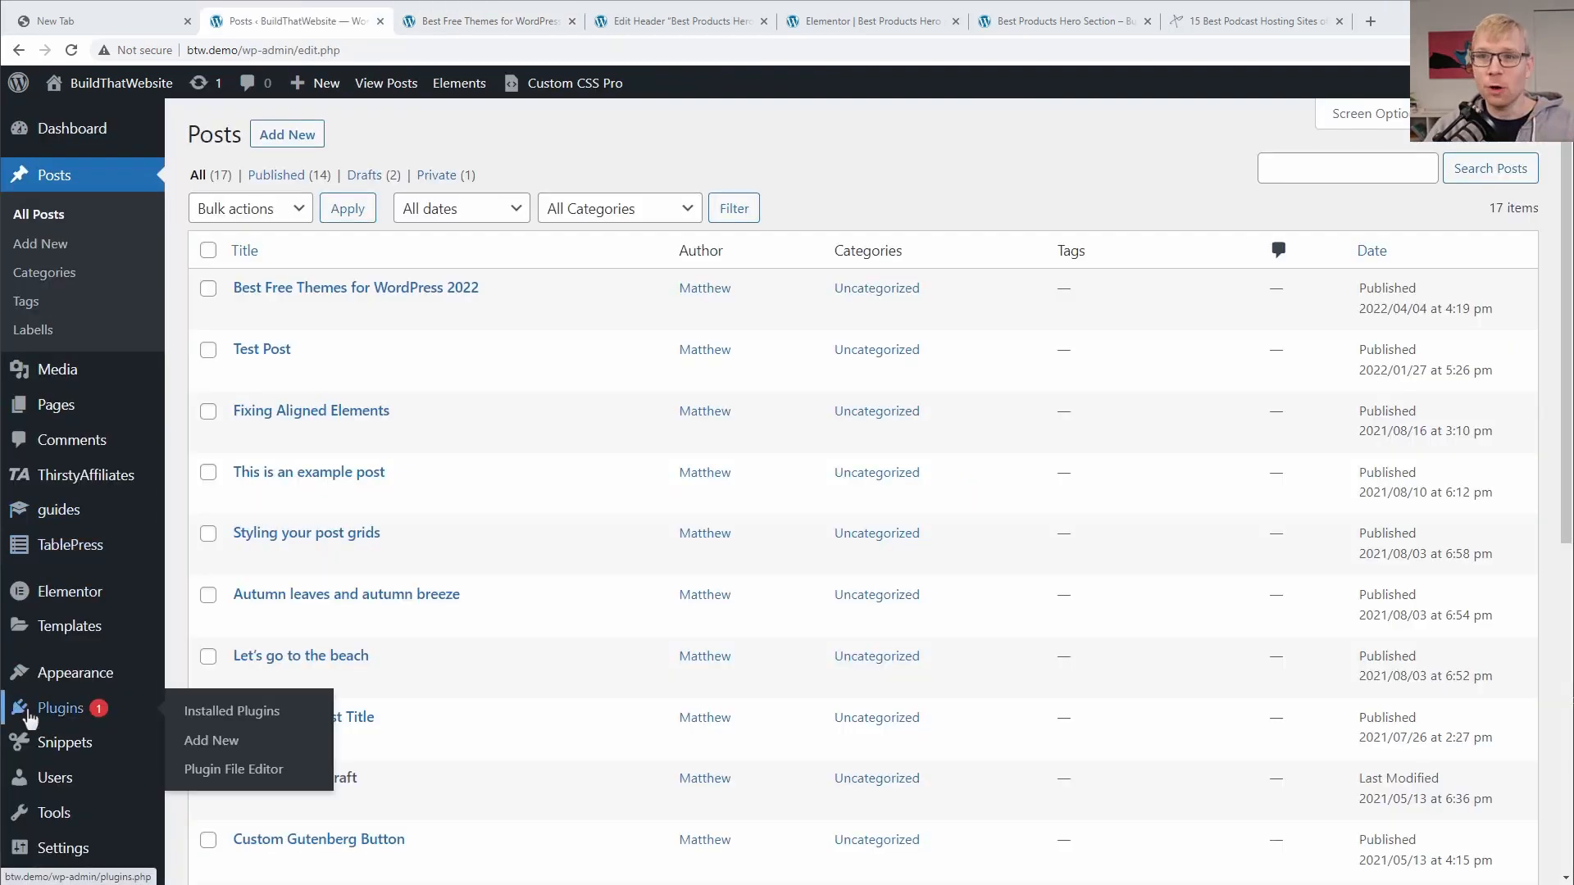
click(217, 746)
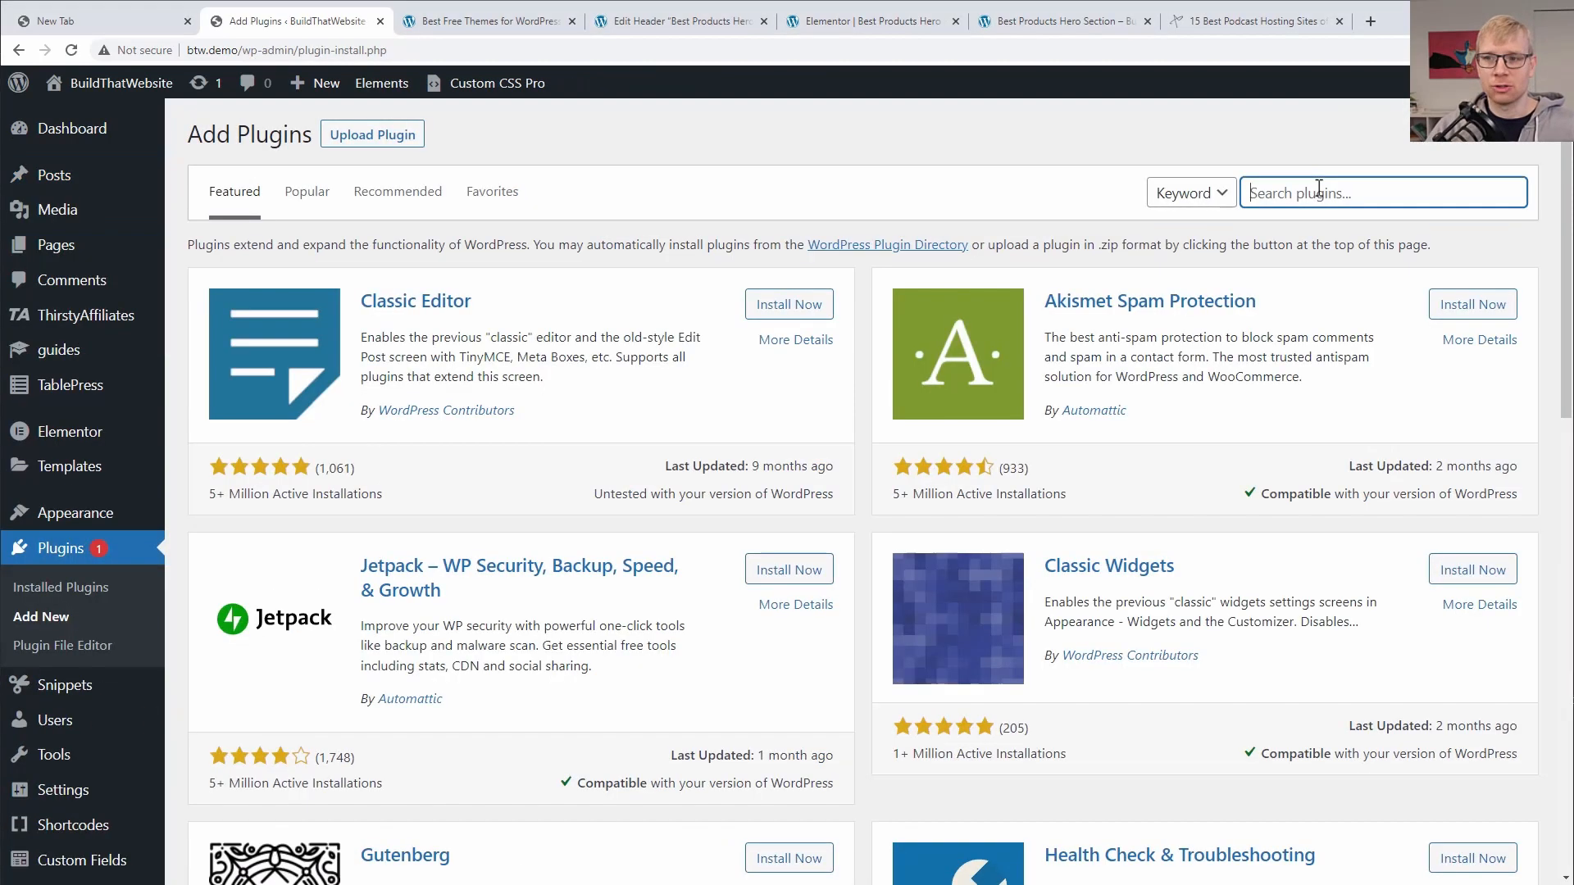
click(1317, 190)
text(acf)
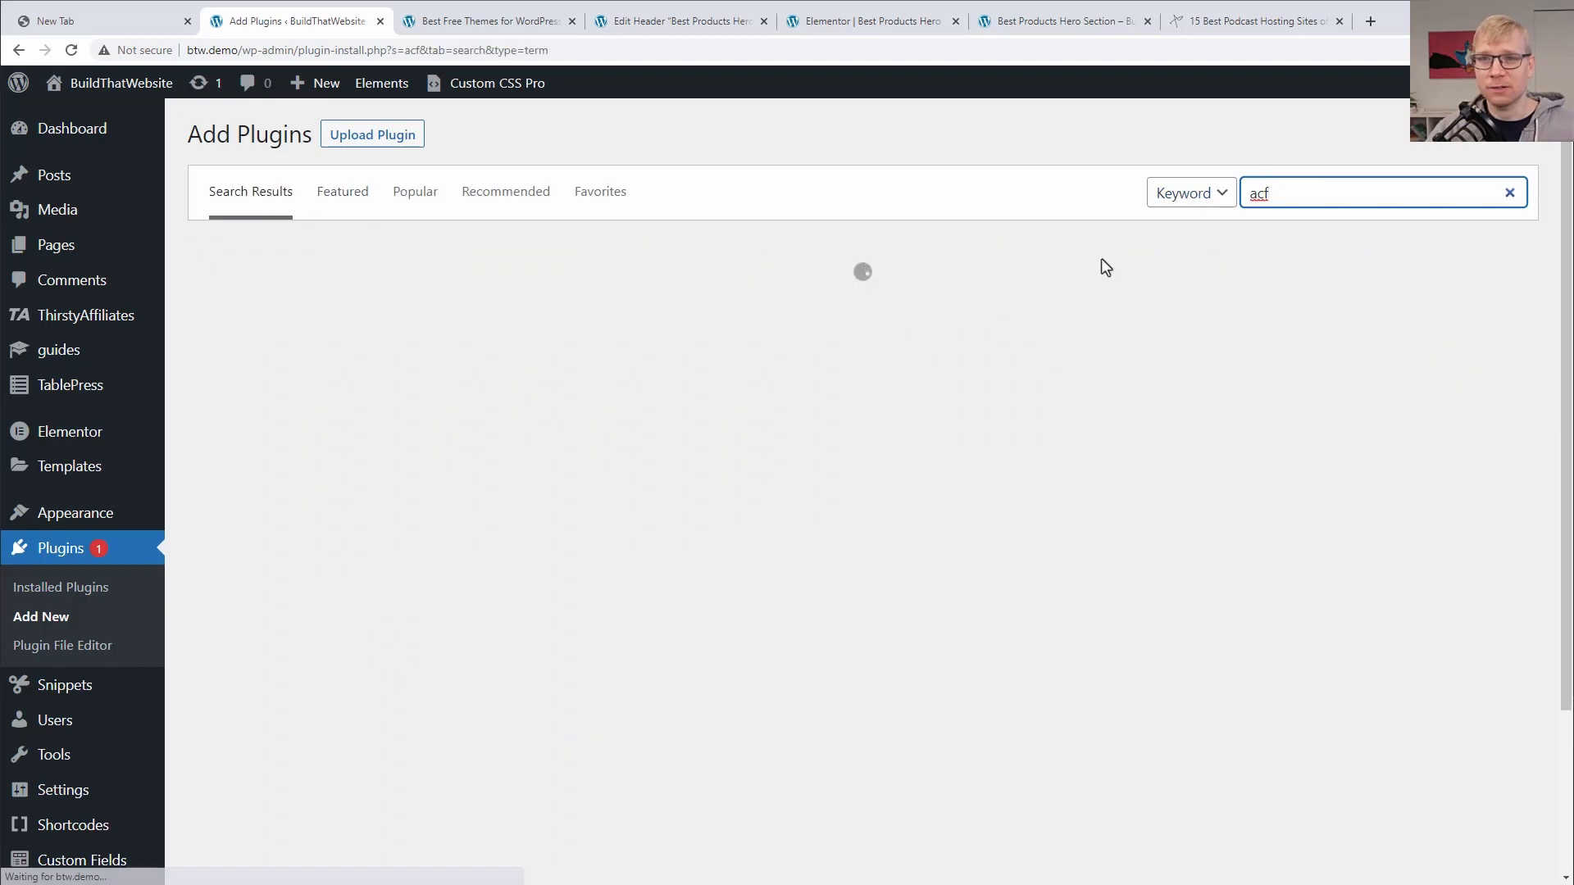
scroll(1106, 315, down, 3)
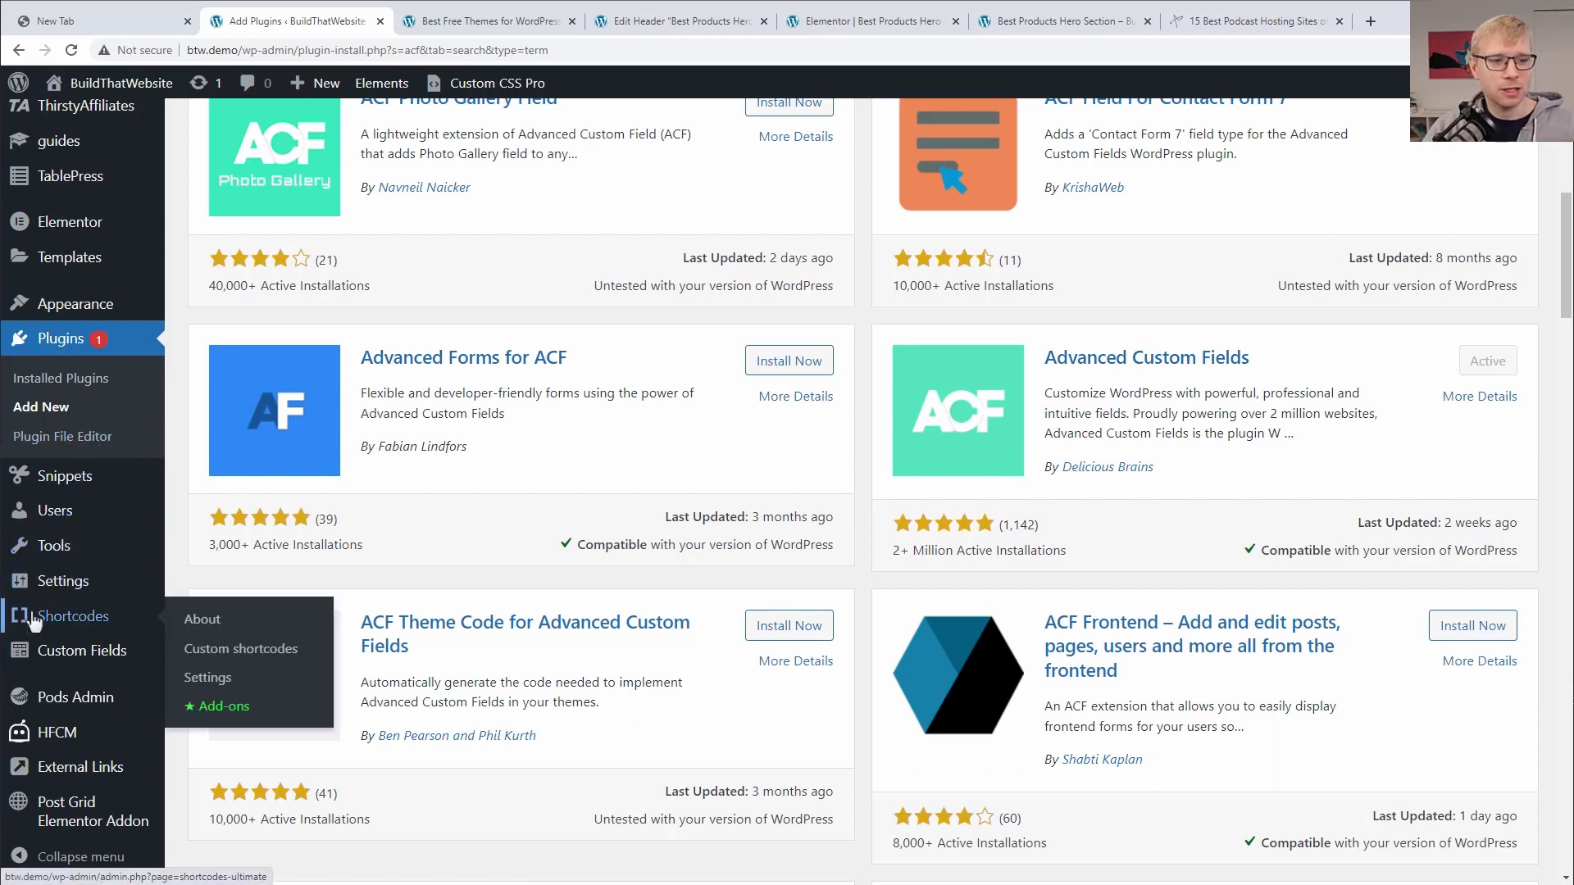
Create a new custom field group titled "Top Products Hero Group".
mouse_move(43, 665)
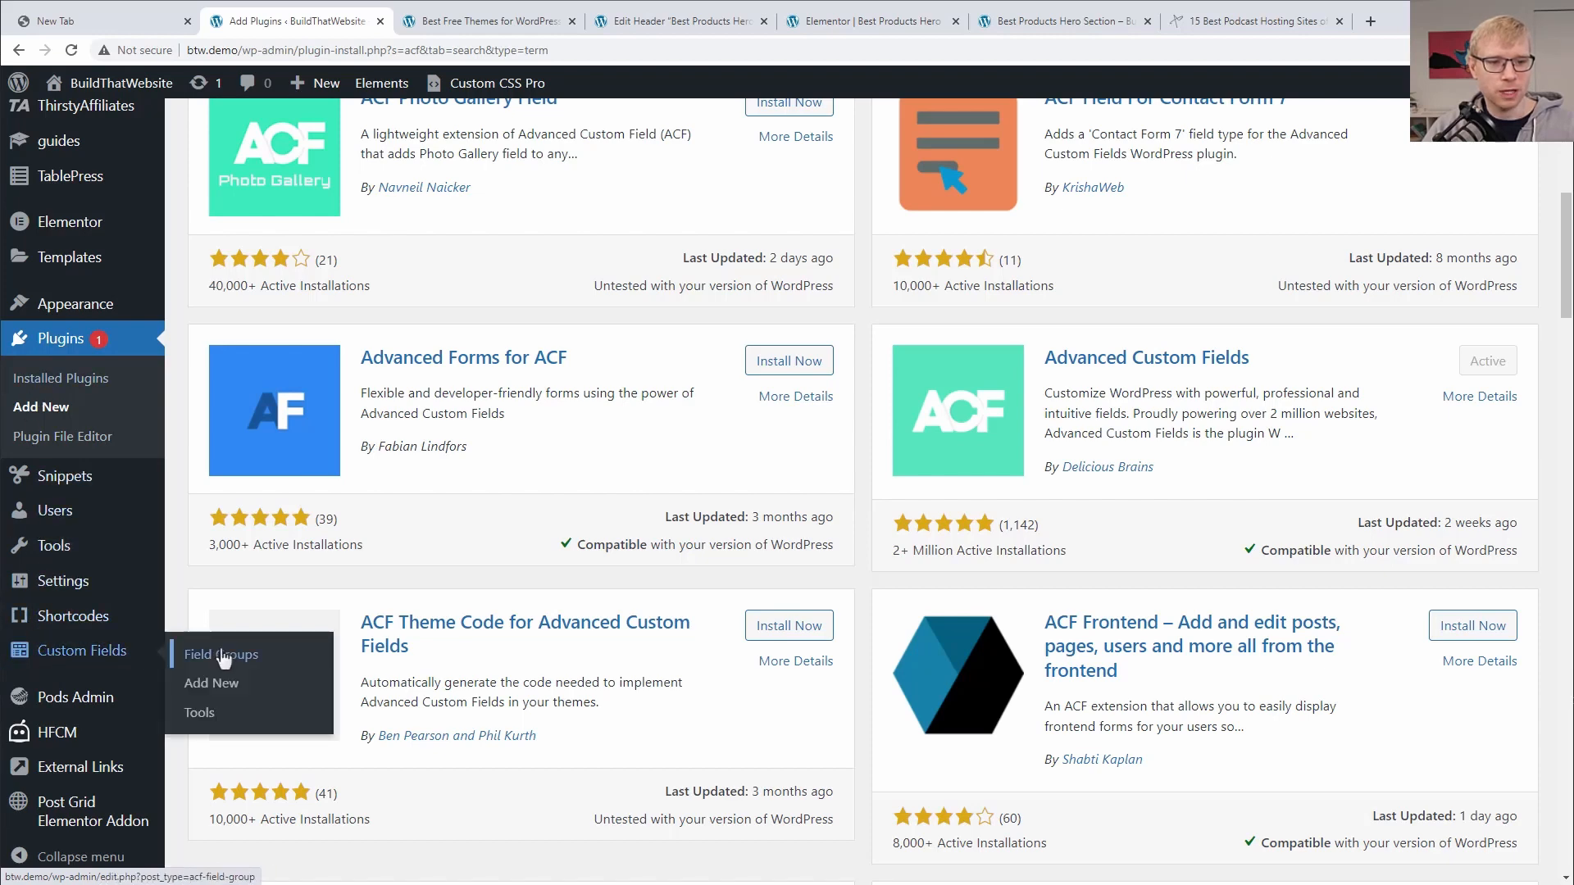
click(212, 685)
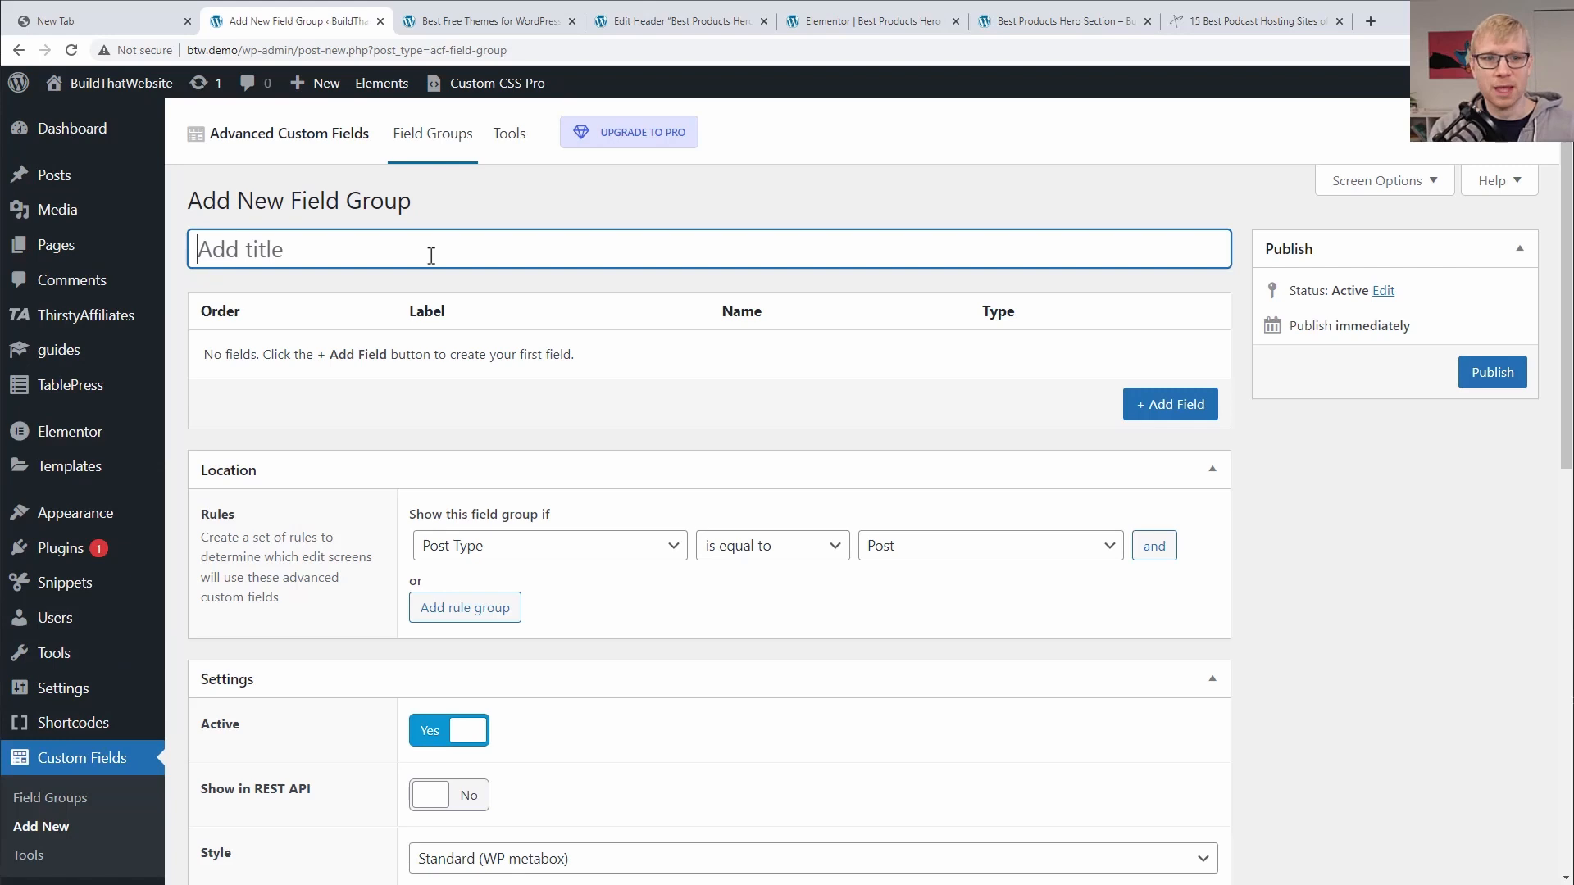
text(Top Pr)
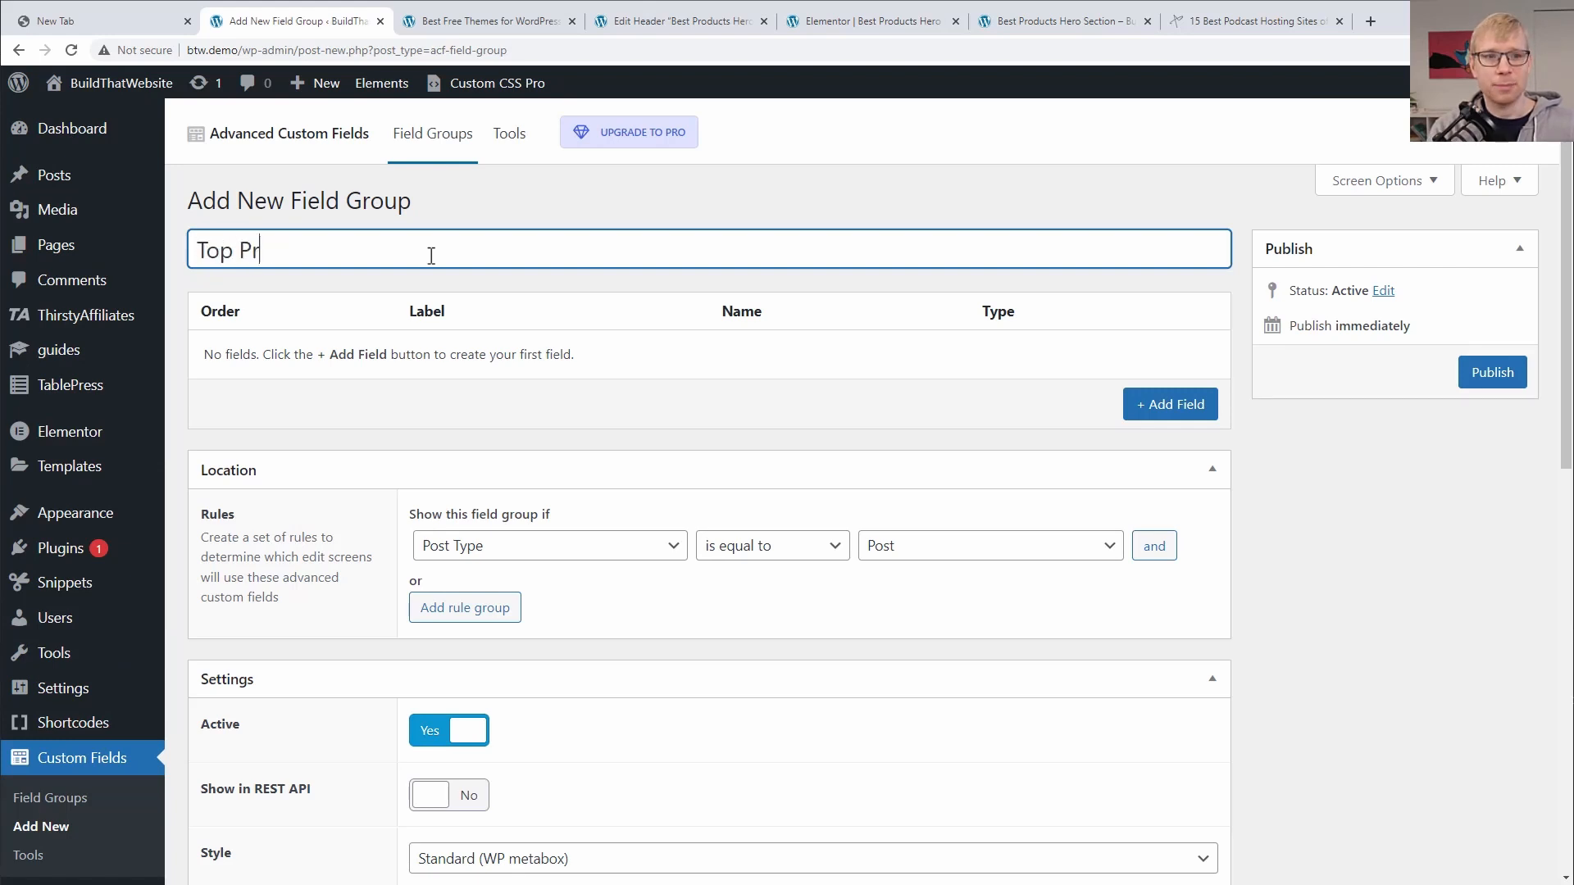
text(oducts Hero )
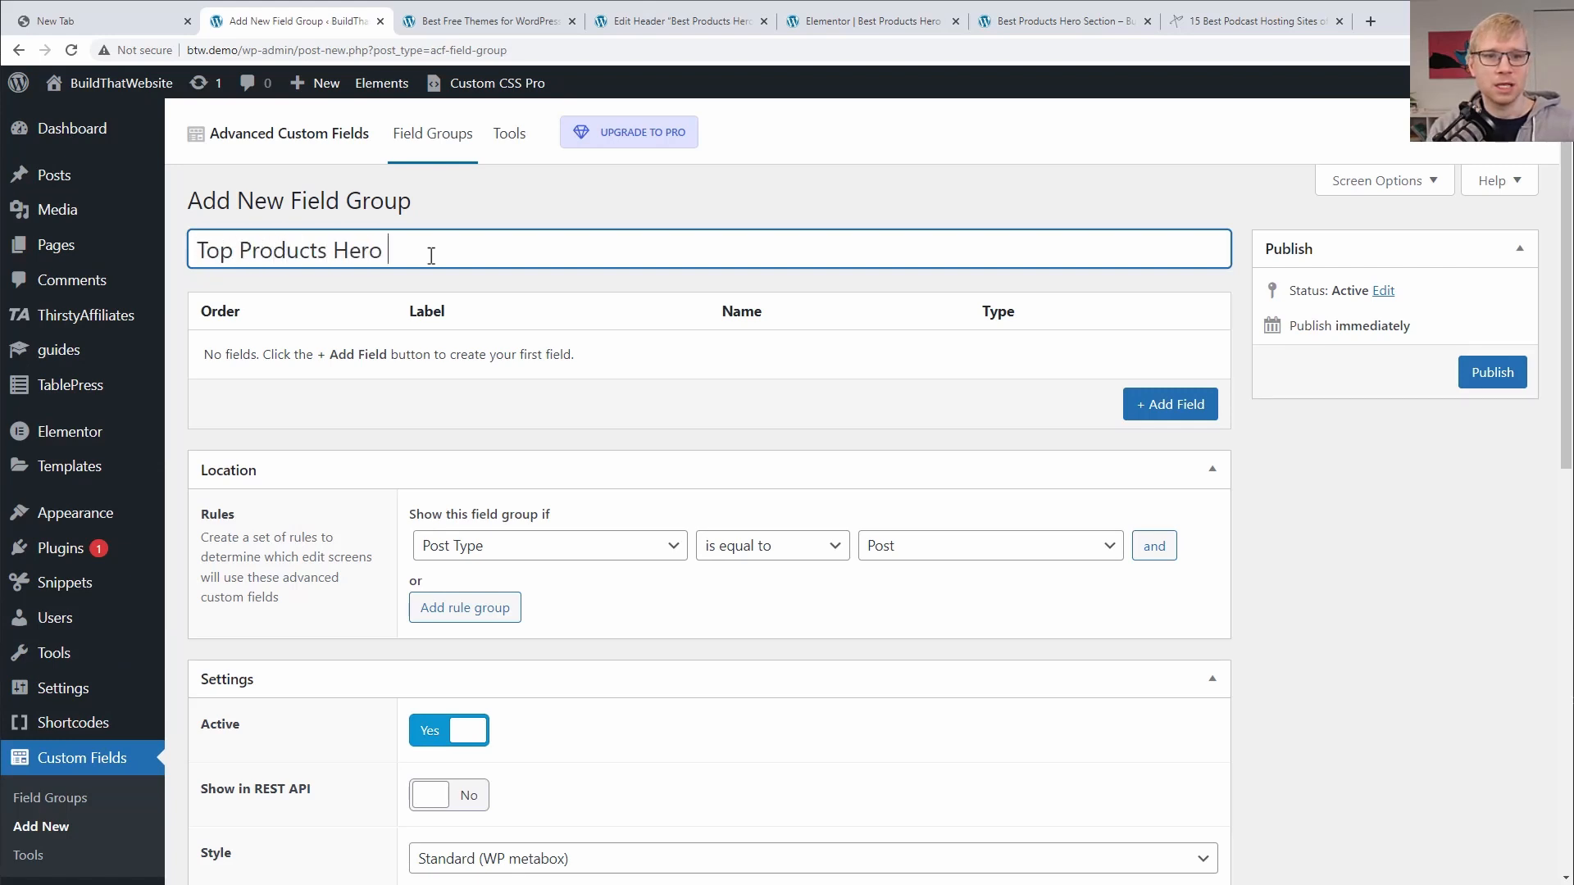
text(Group)
Check the hero's columns in the post preview and add a required text field labelled "Badge Text" named top_product_1_badge_text.
click(455, 25)
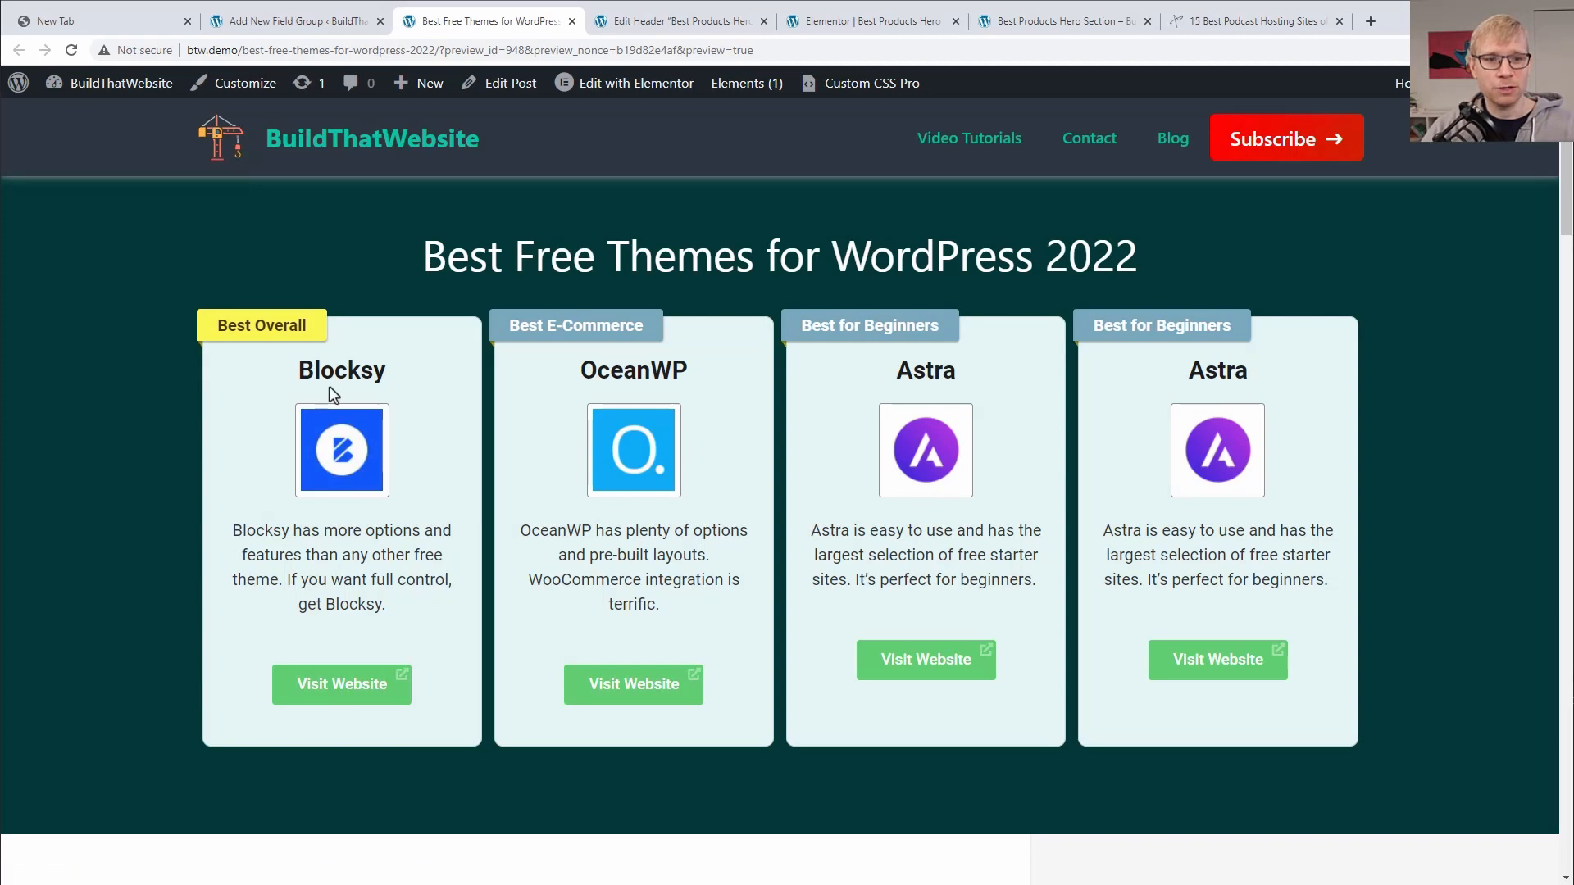
click(309, 19)
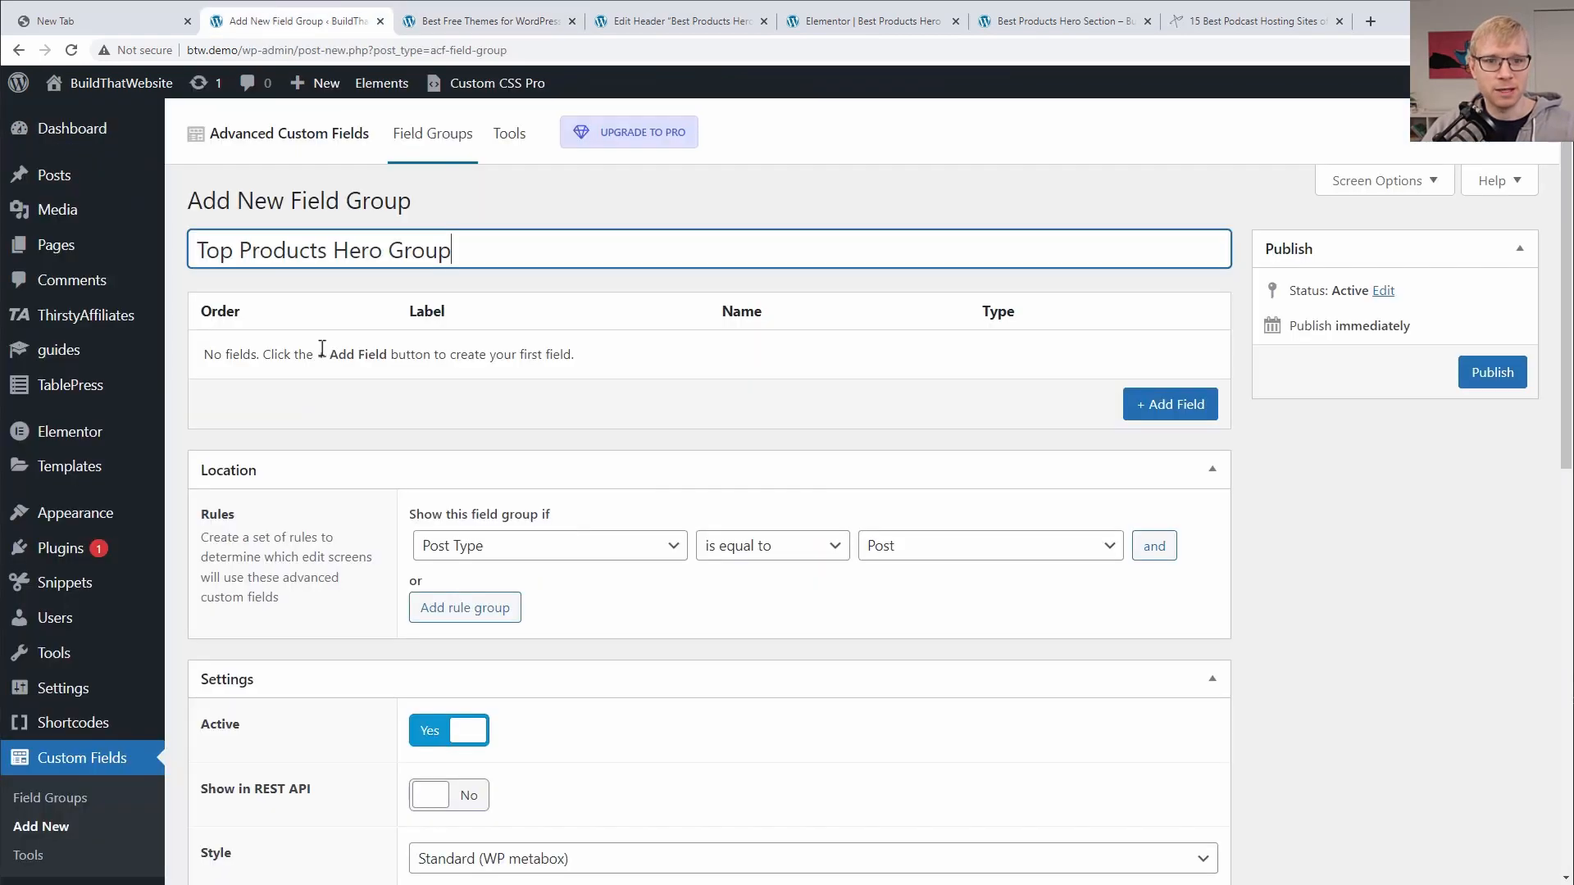
click(1146, 407)
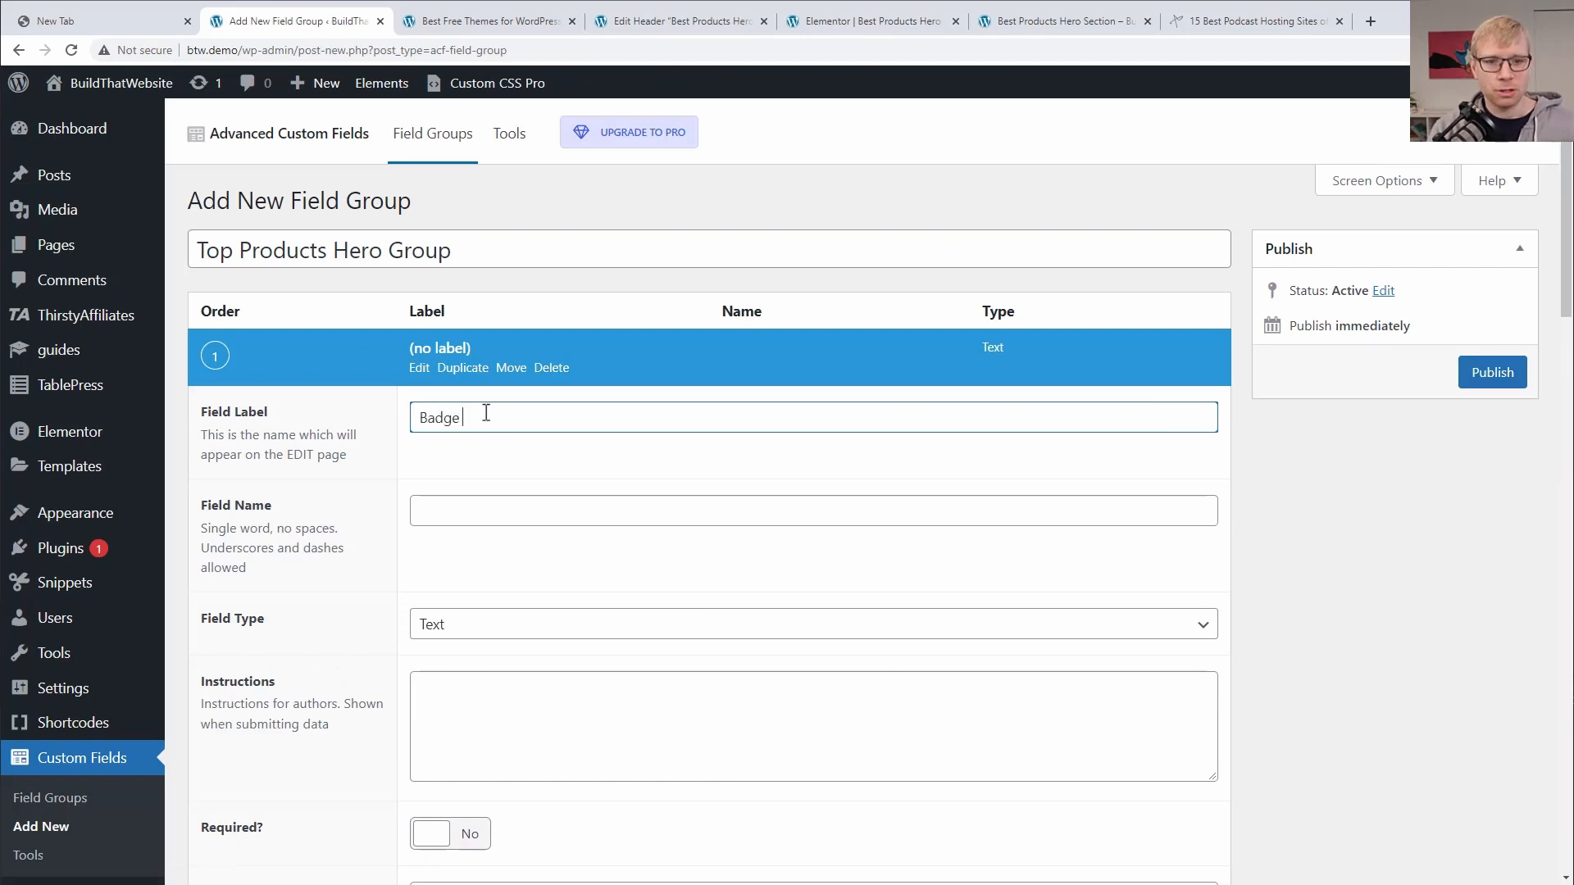
click(443, 509)
key(Home)
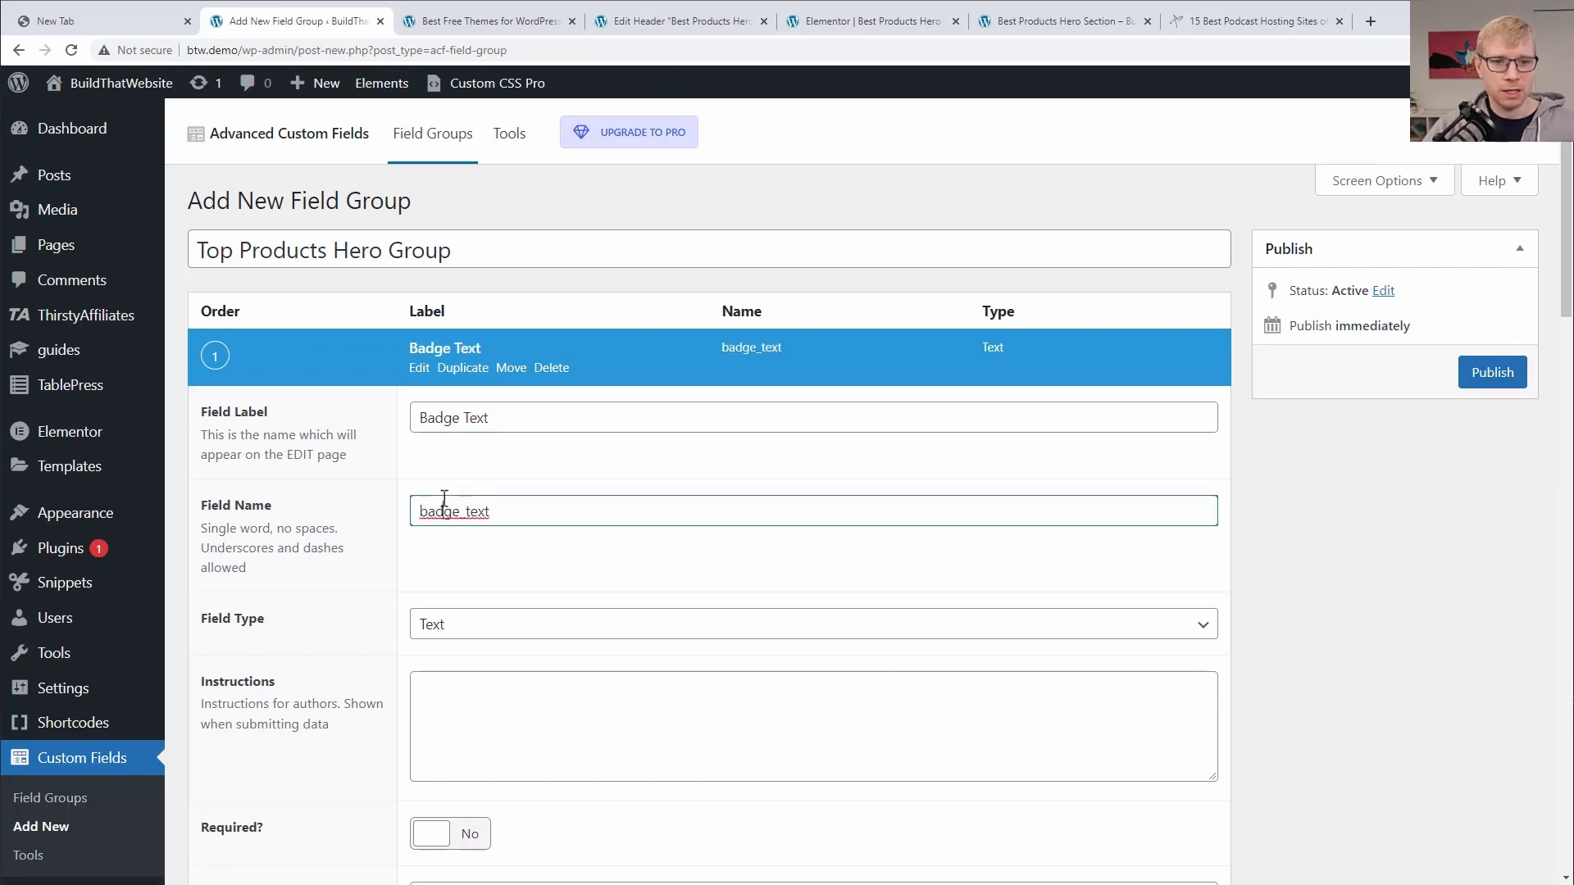
text(top_product_1_)
scroll(490, 646, down, 1)
scroll(484, 655, down, 2)
click(464, 670)
scroll(505, 722, down, 2)
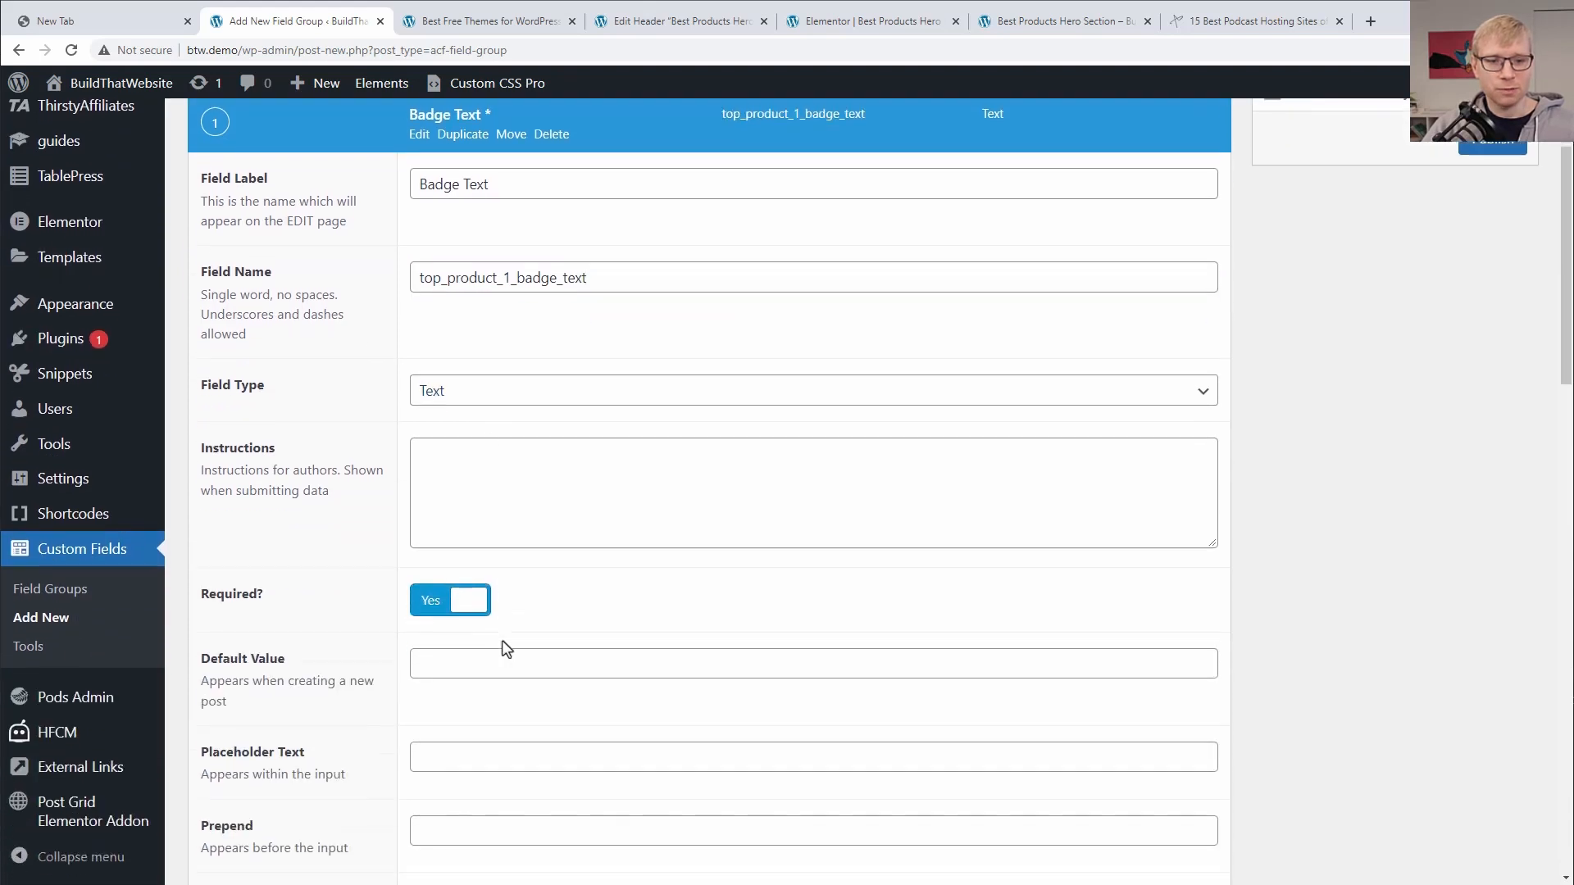
Set the Badge Text field's character limit to 35, rename it top_product_badge_text and close the field.
scroll(522, 607, down, 3)
click(506, 631)
text(10)
scroll(604, 545, up, 7)
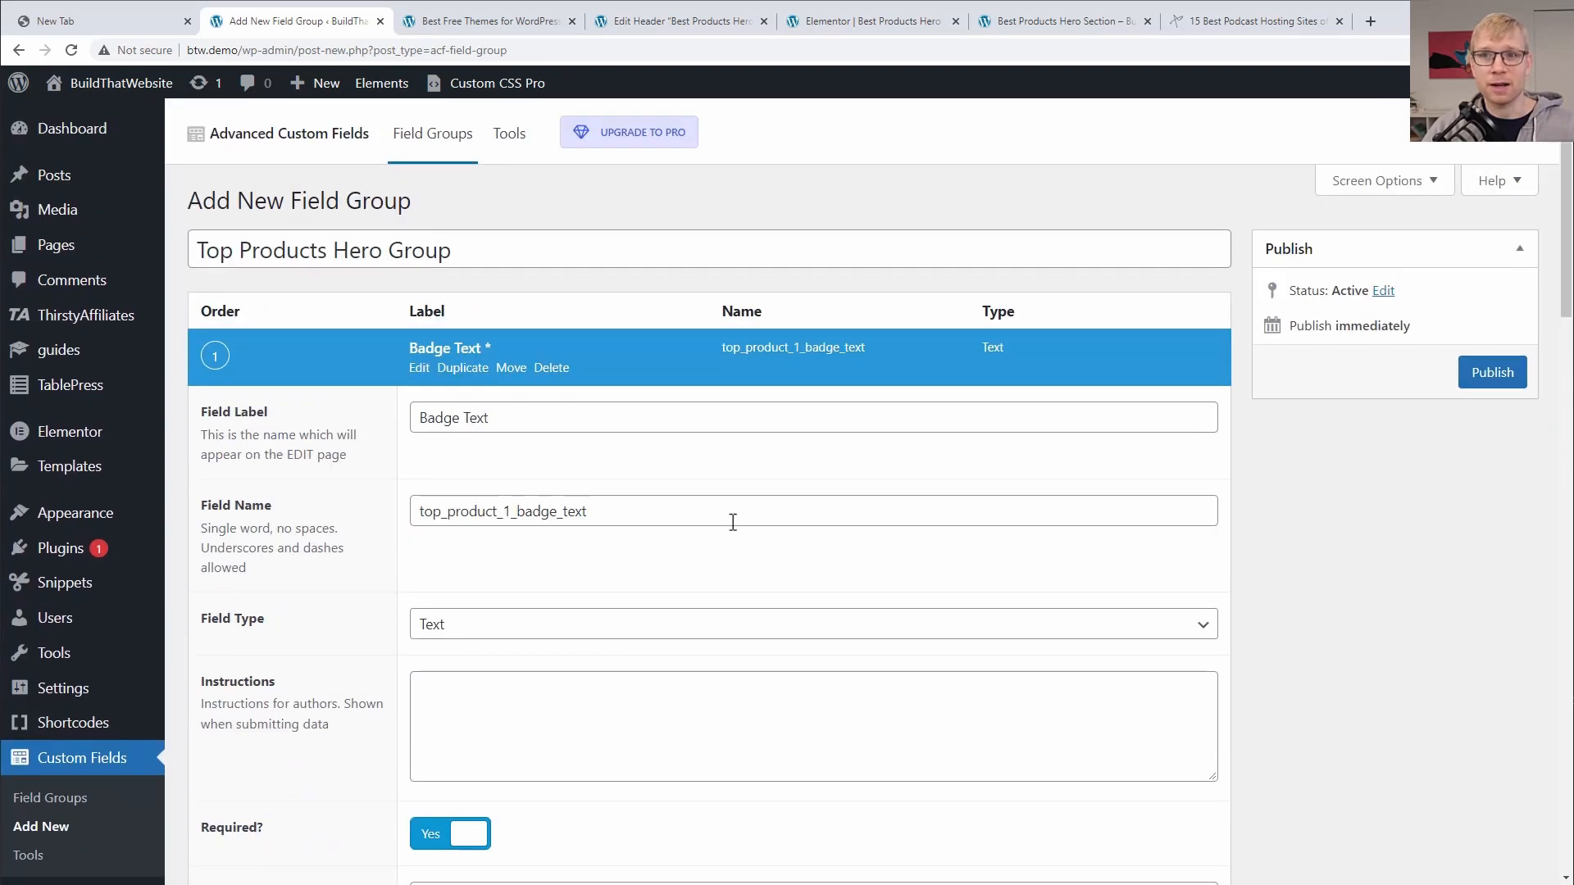
scroll(722, 518, down, 9)
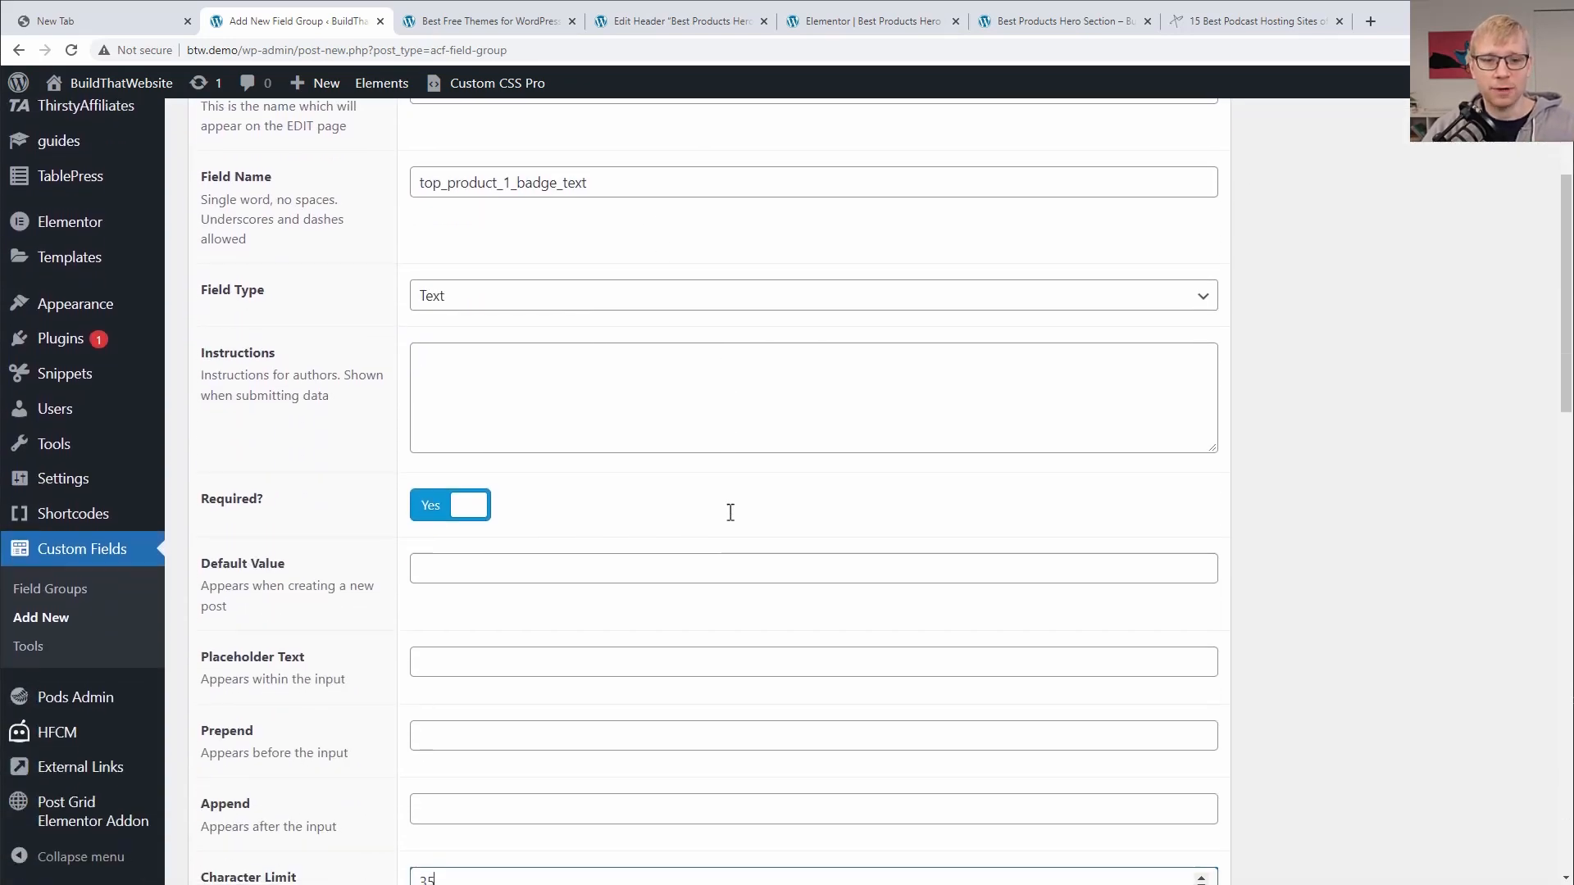
click(467, 674)
scroll(582, 487, up, 6)
scroll(585, 352, up, 1)
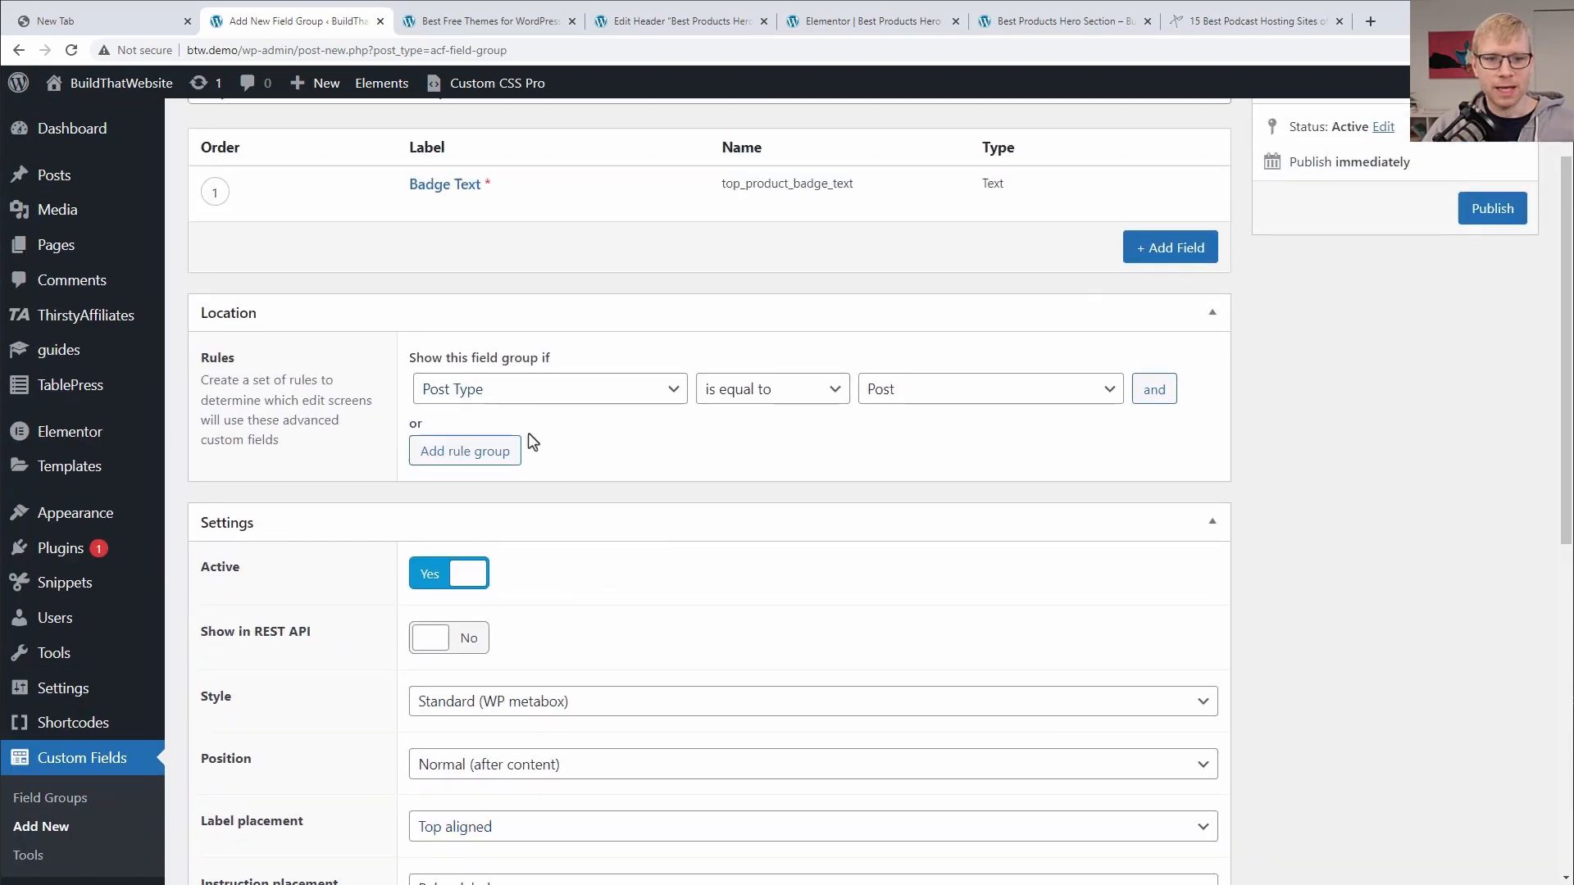
Add a required text field labelled "Top Product Name" with the field name top_product_name and close it.
scroll(621, 451, up, 2)
click(1168, 407)
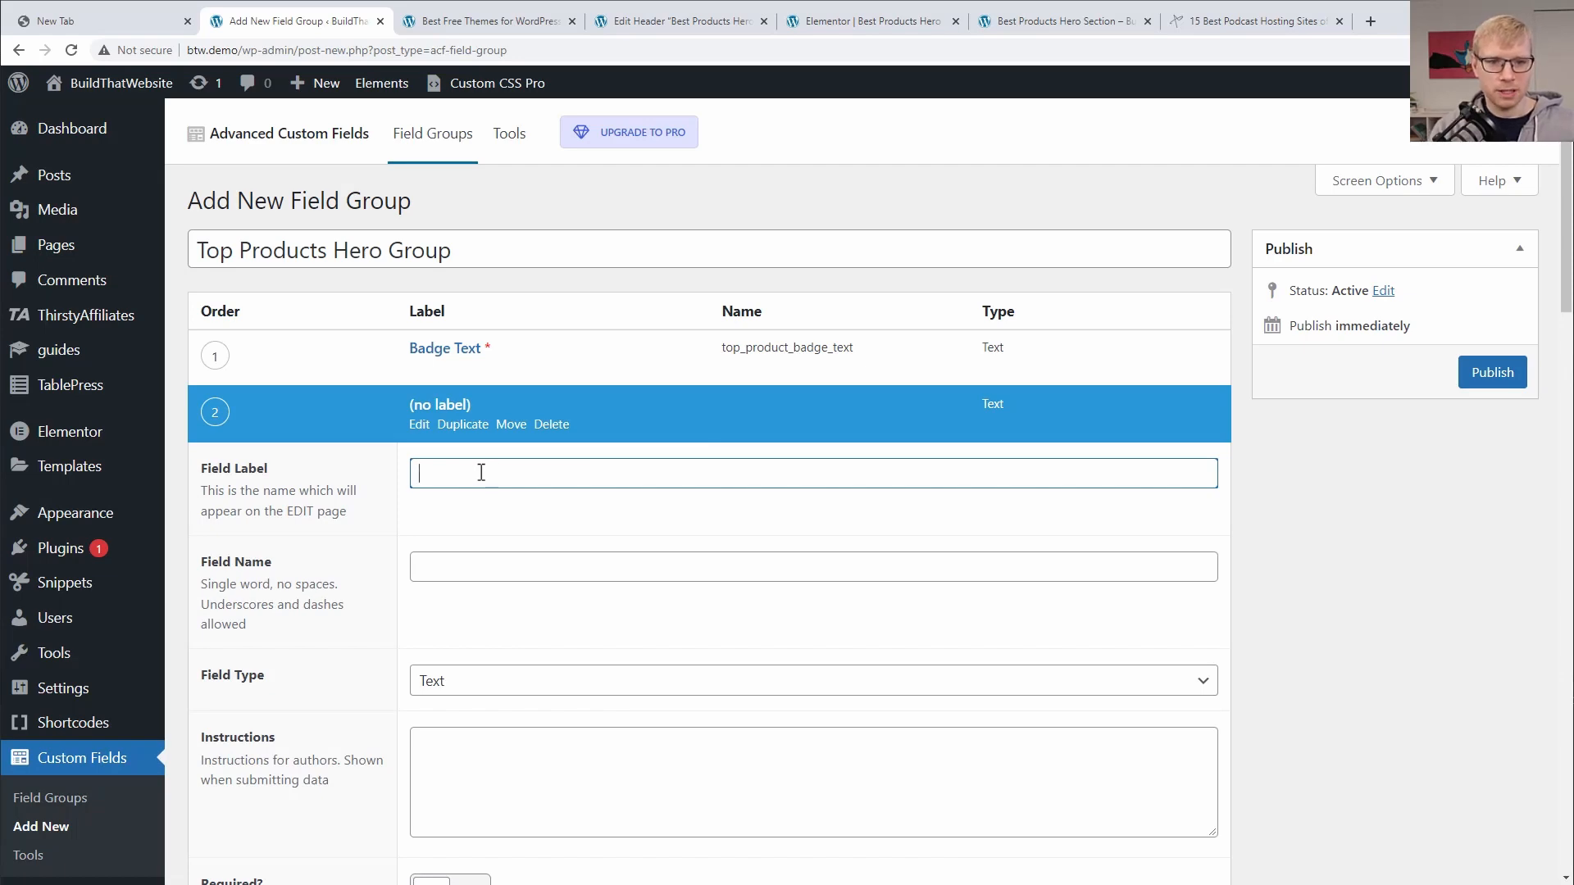
text(Top Product Name)
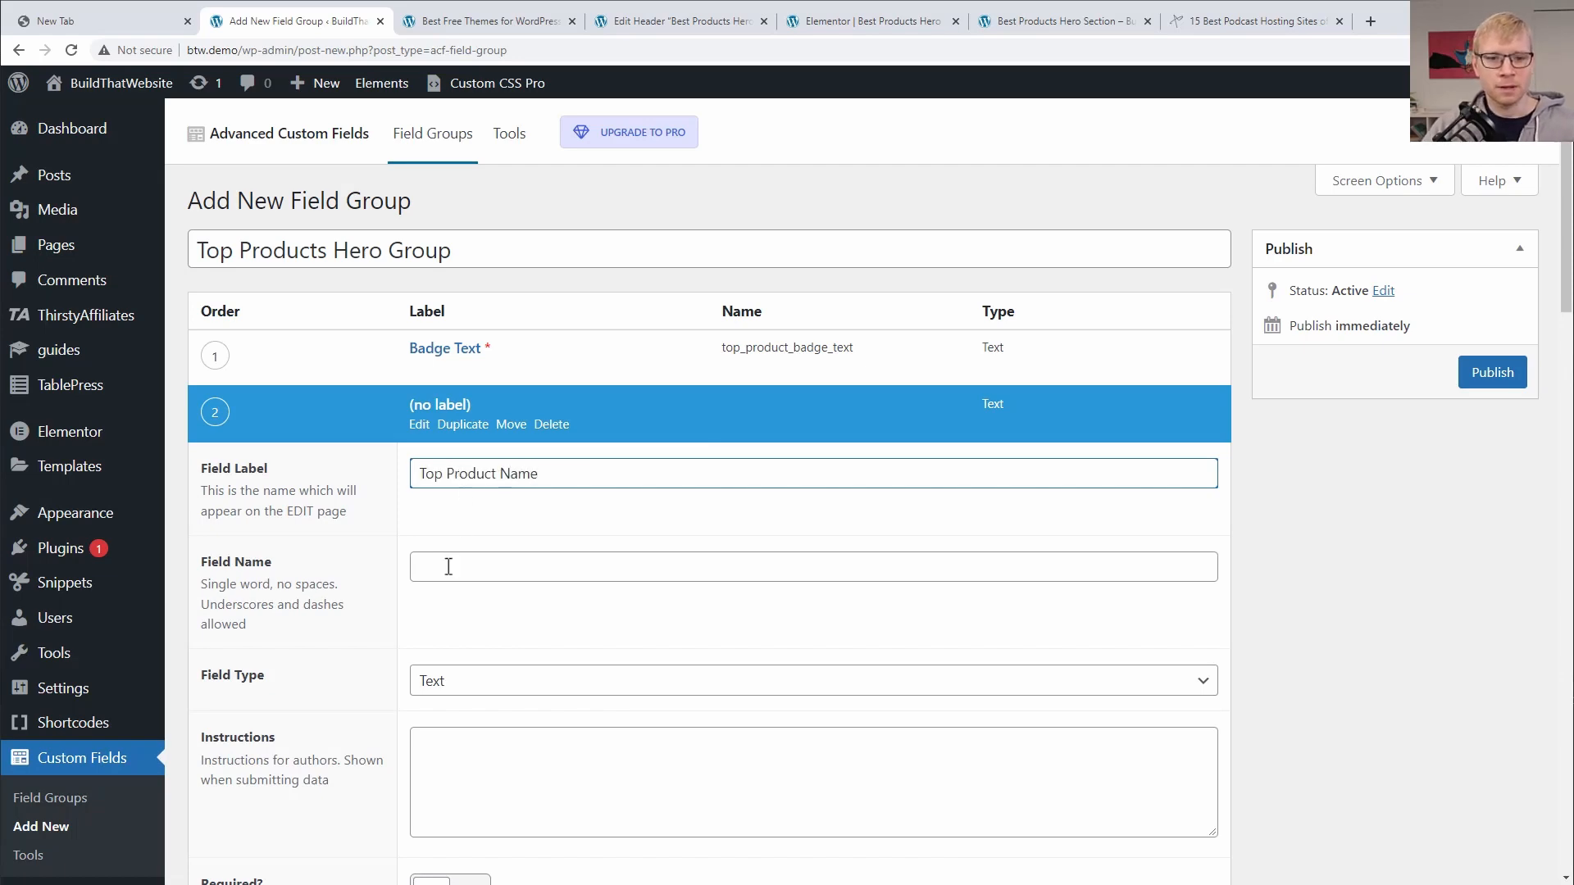
click(449, 565)
scroll(514, 569, down, 2)
scroll(492, 573, down, 3)
click(447, 491)
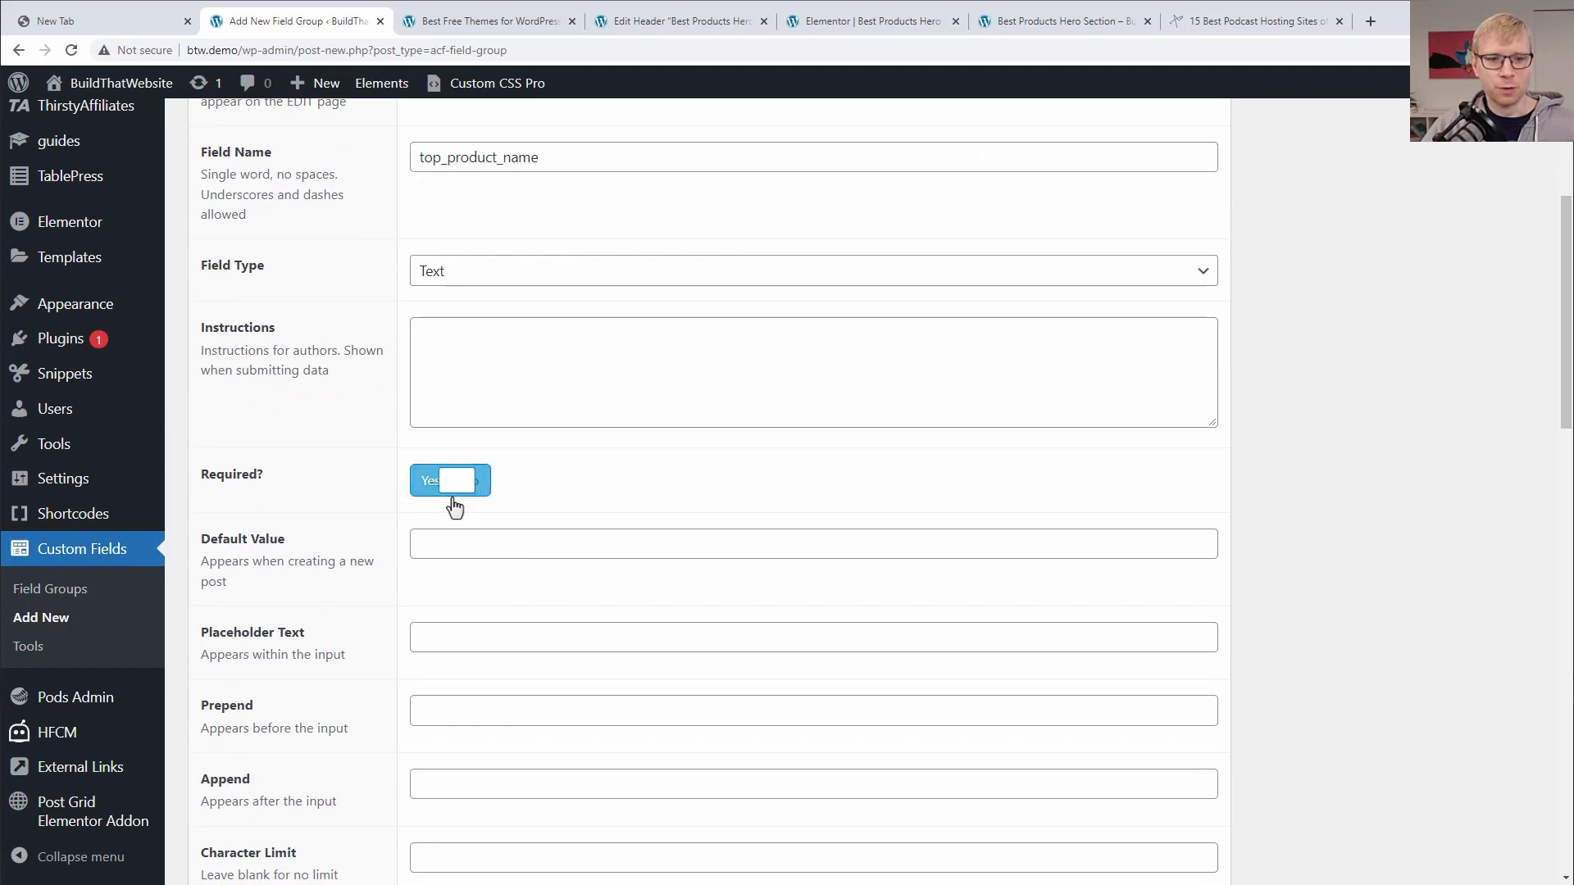
scroll(741, 537, down, 7)
click(466, 500)
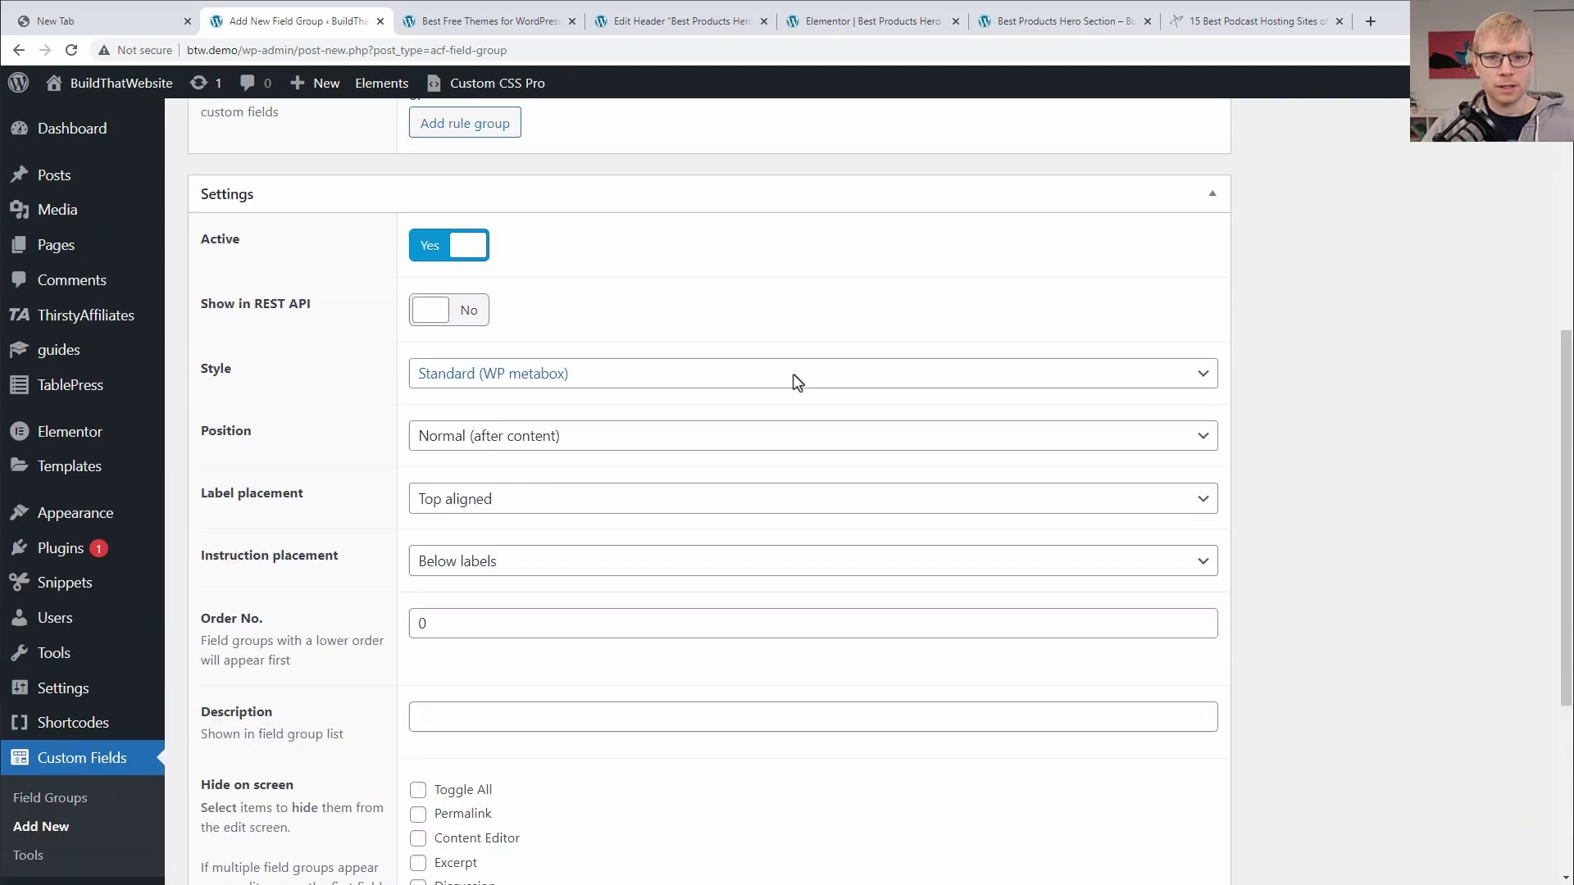
Add a field labelled "Top Products Image" with the name top_products_image and set its field type to Image.
scroll(790, 375, up, 6)
click(1168, 386)
text(Top Products Image)
click(429, 541)
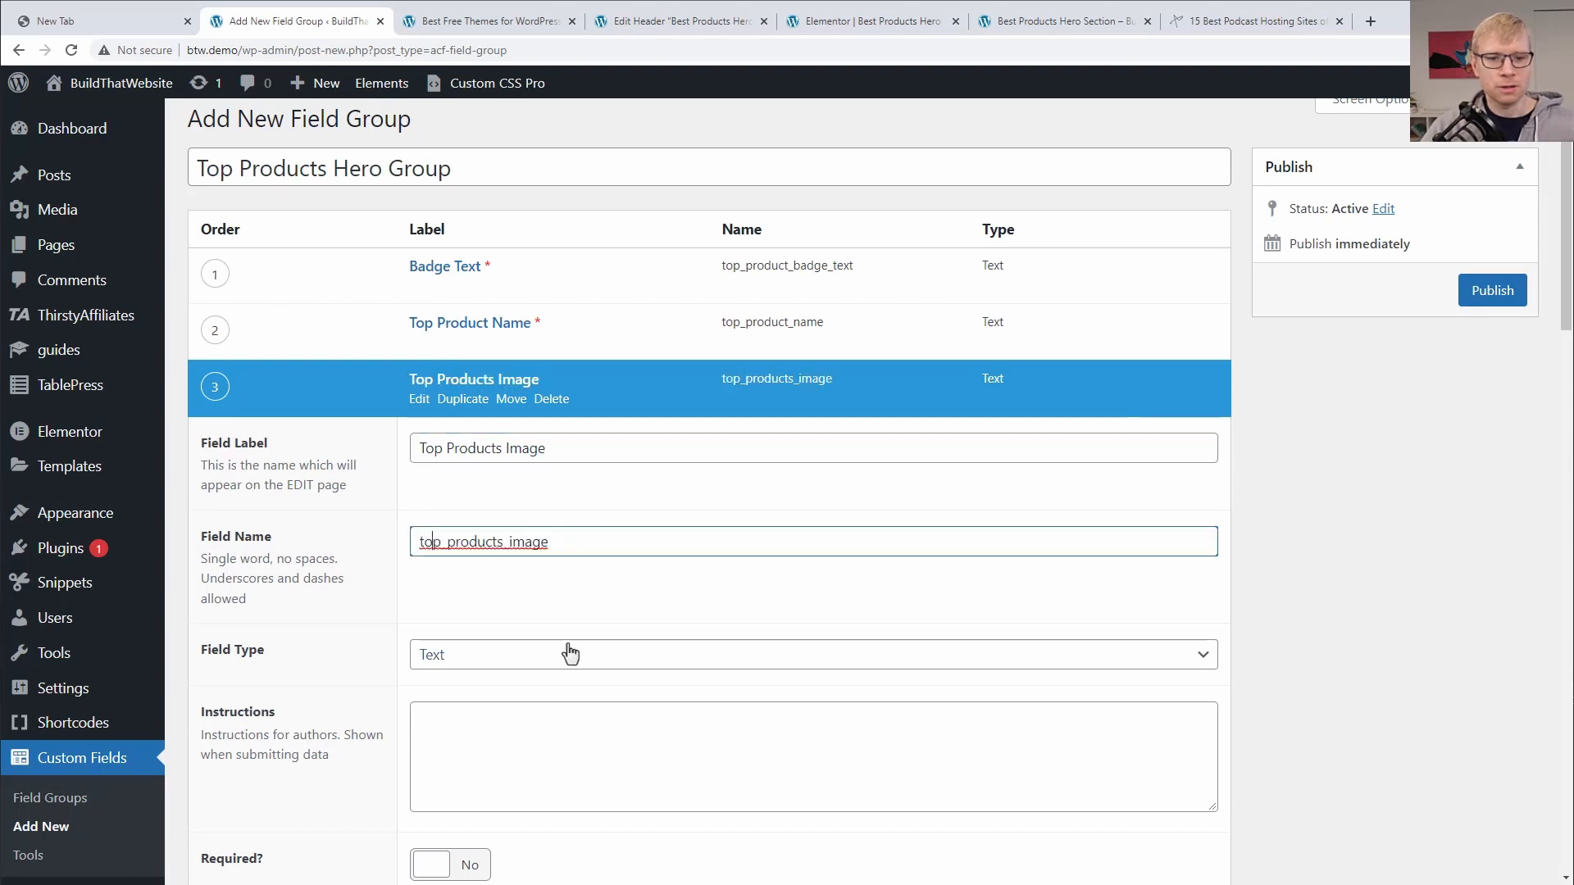
scroll(541, 590, down, 2)
click(502, 496)
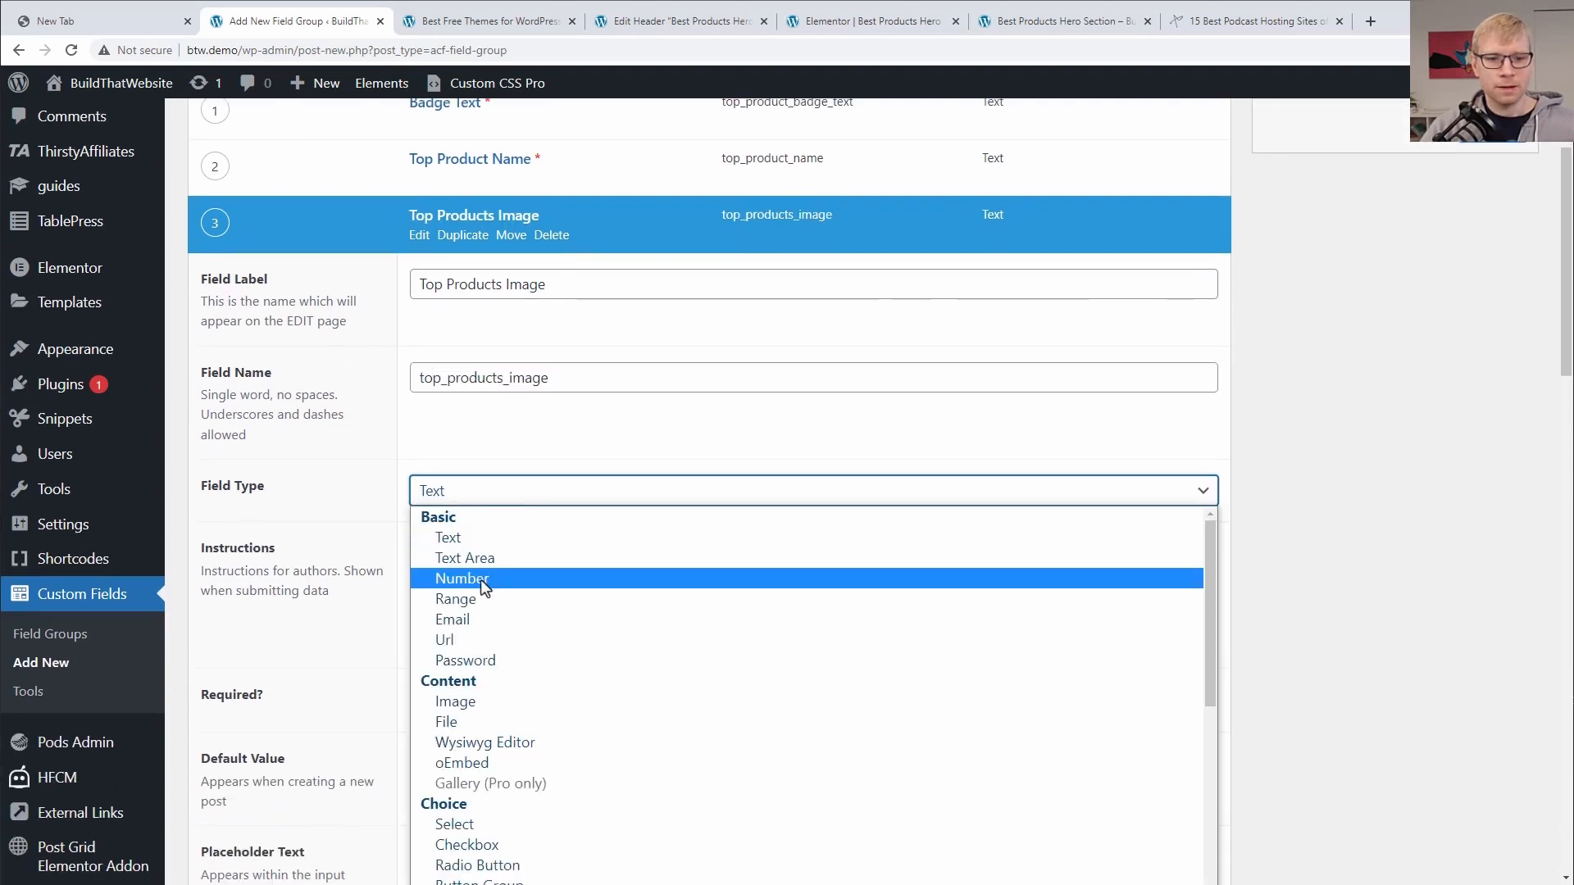
click(479, 698)
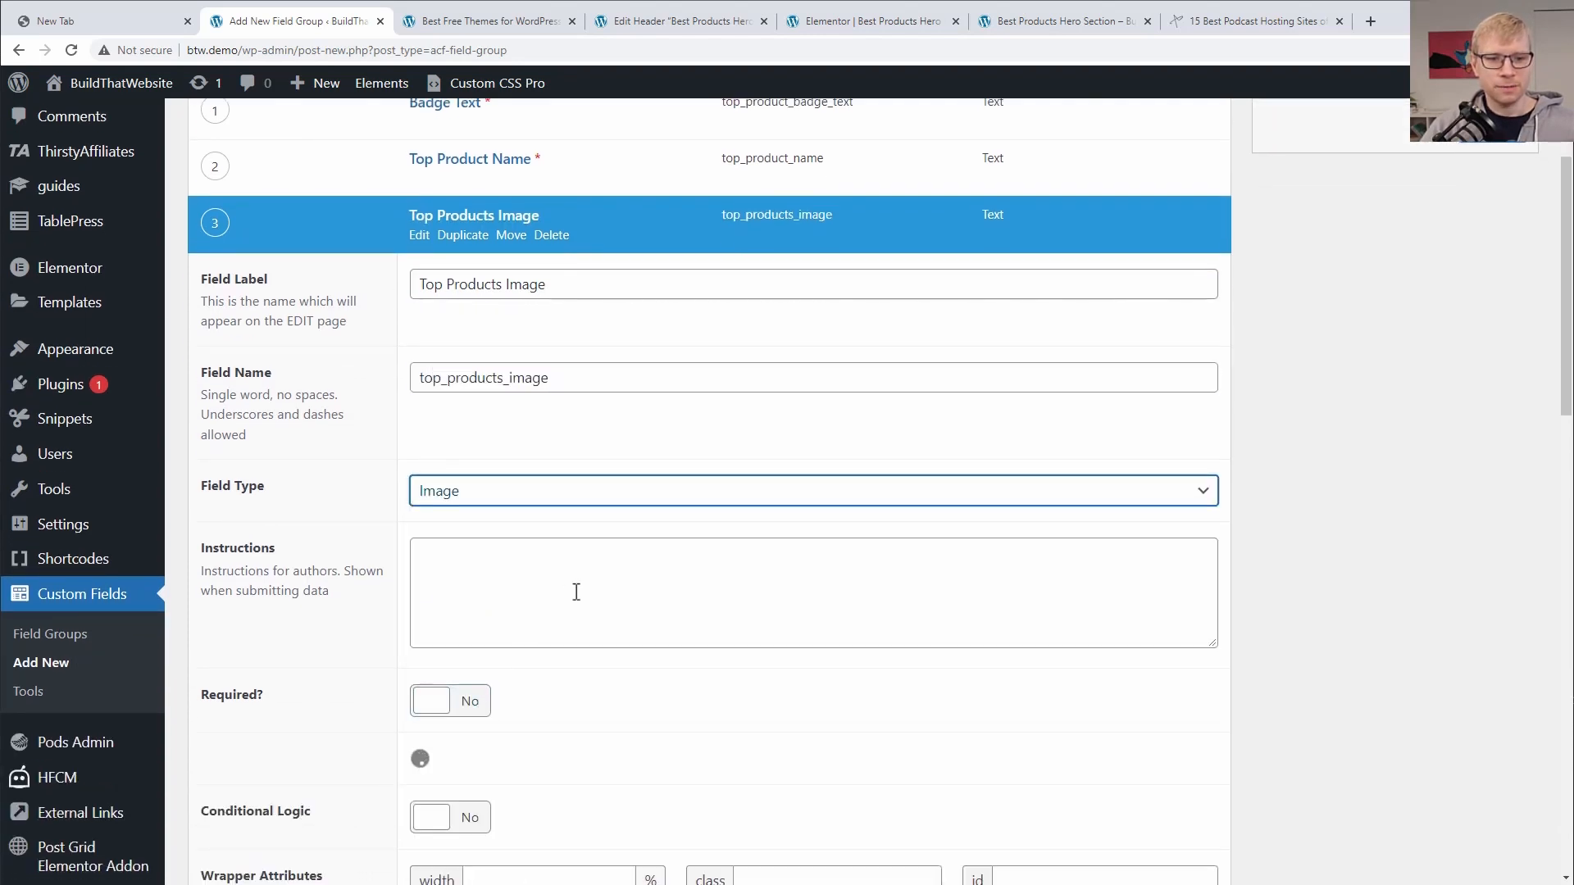
Make the Top Products Image field required and close its settings.
scroll(577, 590, down, 2)
click(447, 541)
scroll(613, 558, down, 6)
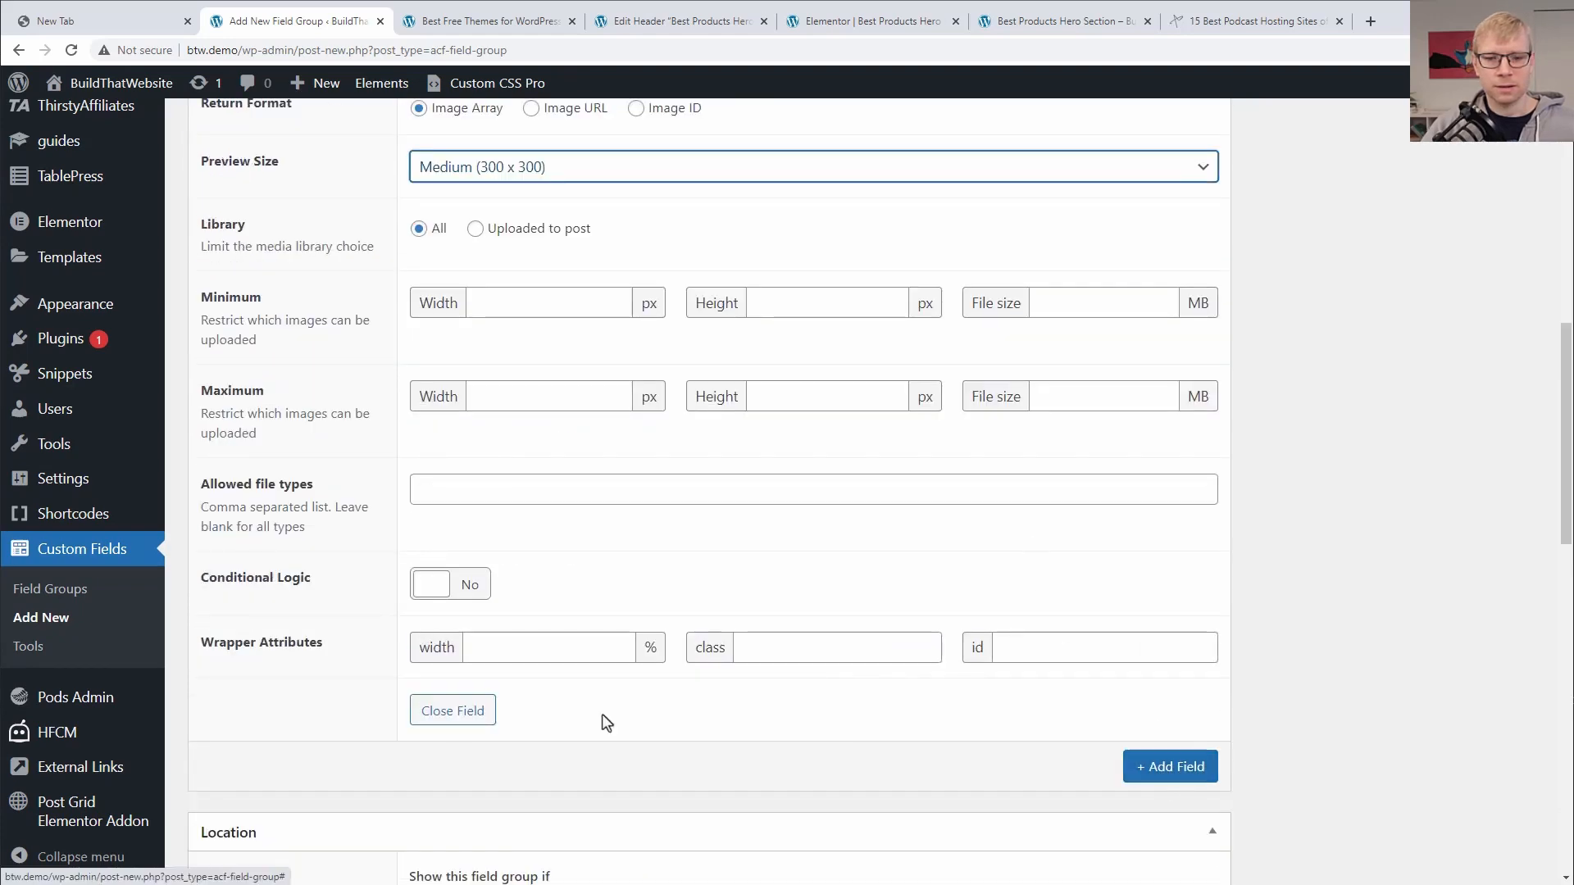
click(450, 715)
scroll(969, 450, up, 7)
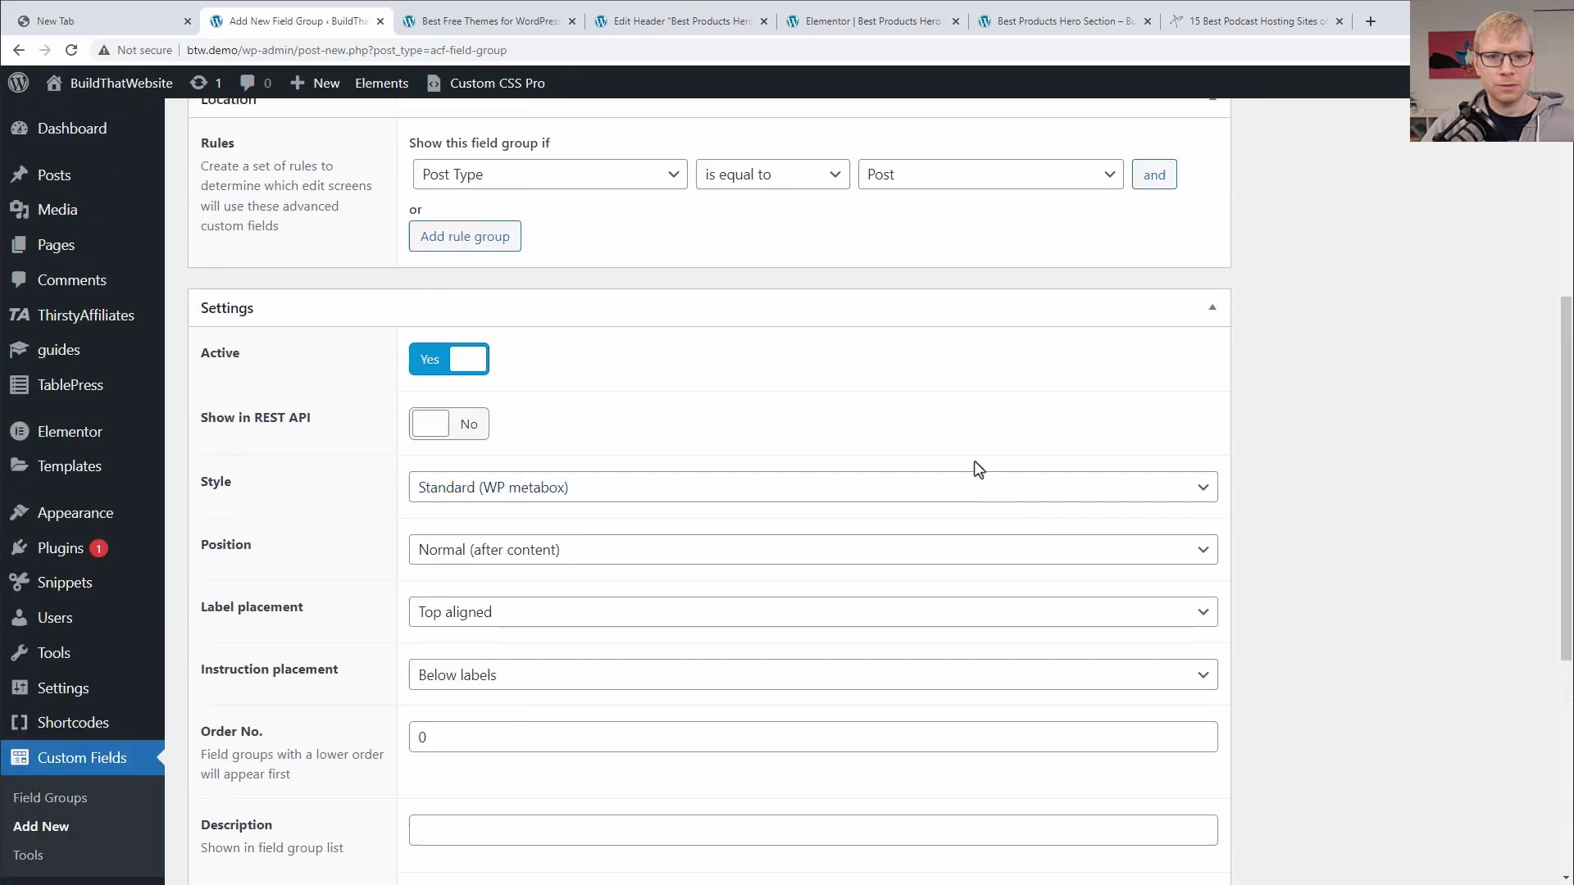
scroll(1205, 328, up, 3)
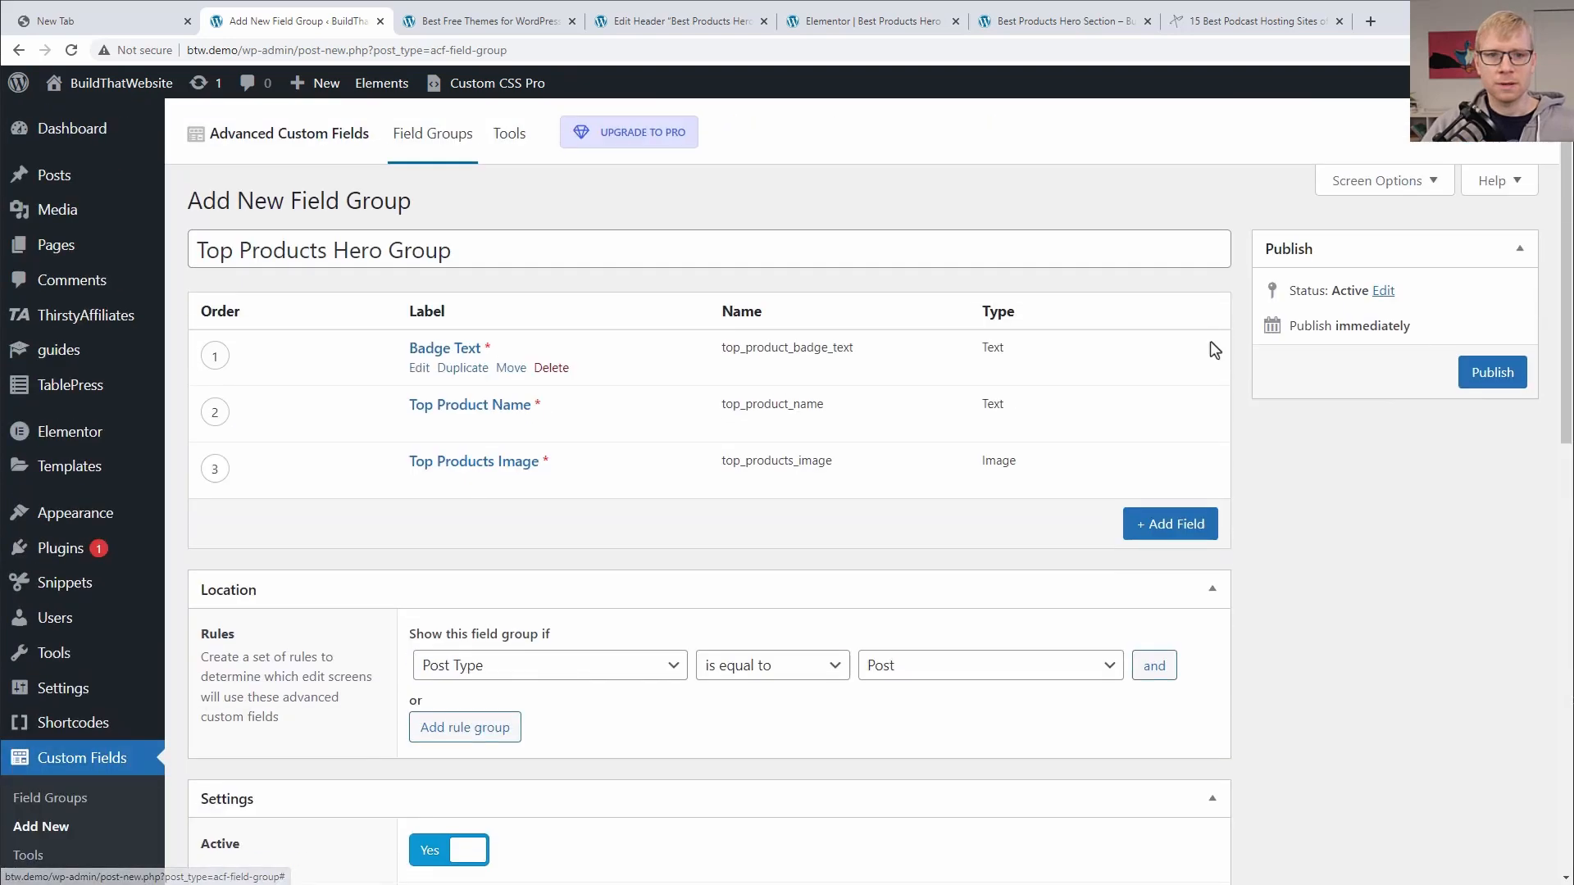
Add a new field labelled "Top Products Text Blurb" with the field name top_products_text_blurb.
click(1161, 531)
text(Top)
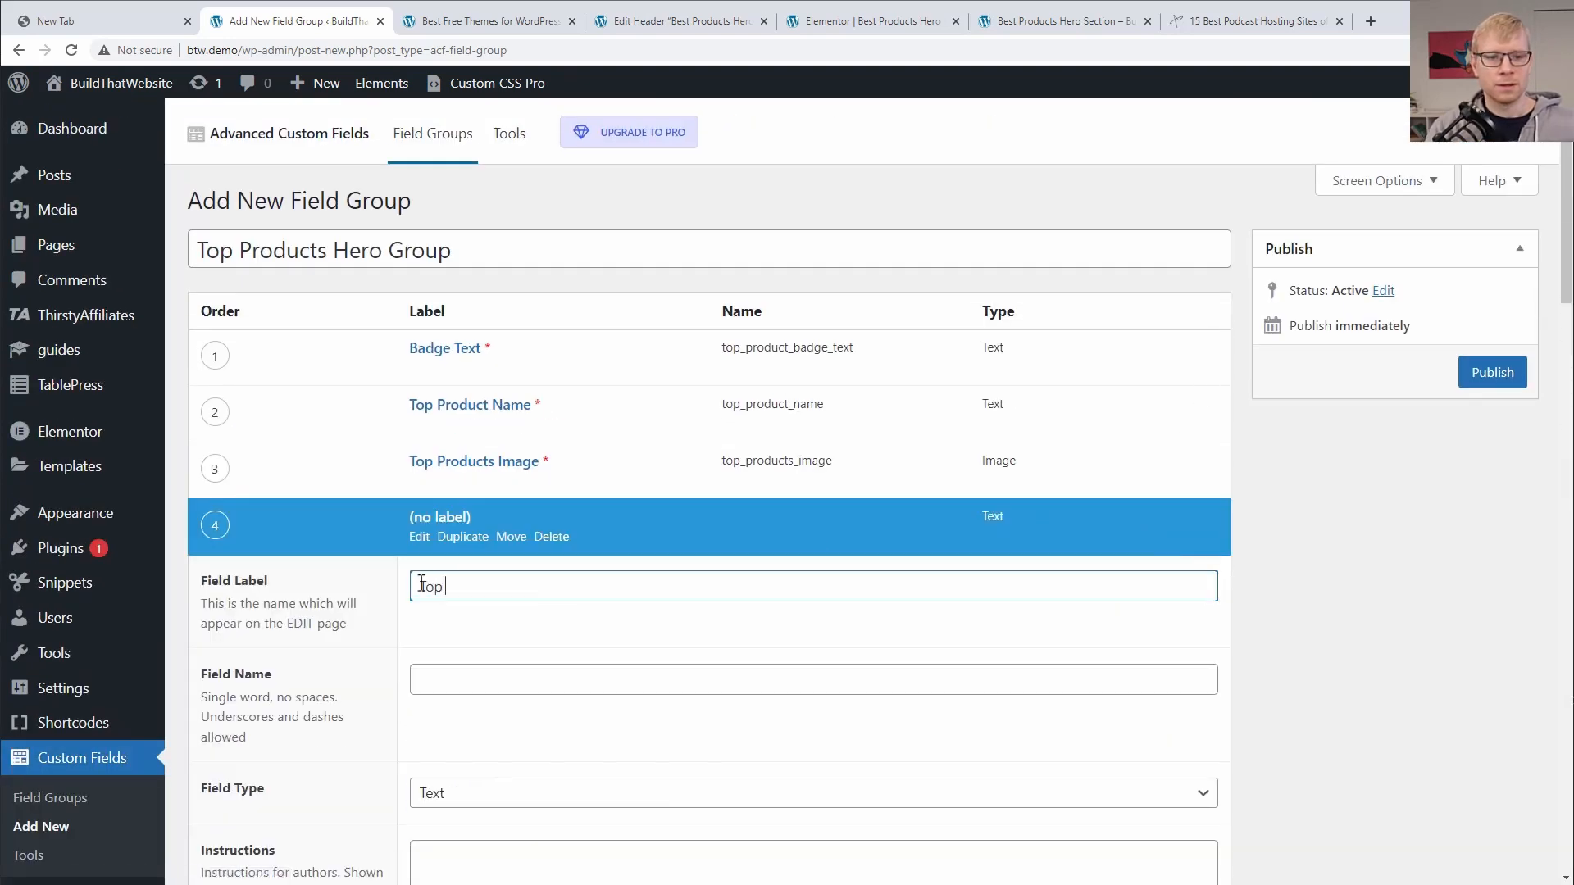
text( Products Text)
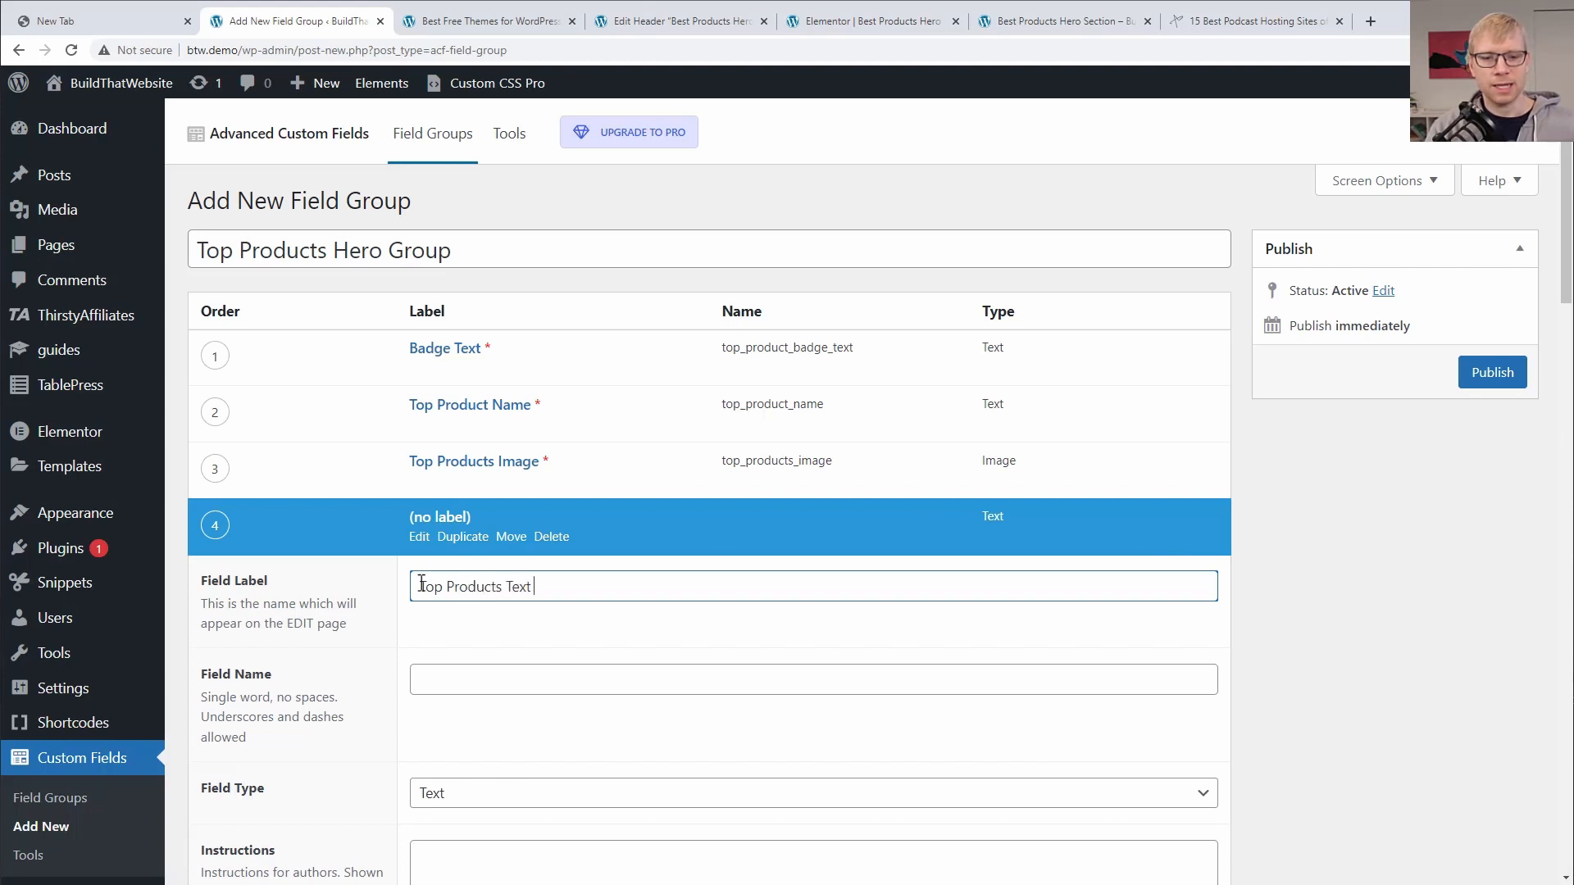
text( Blurg)
key(BackSpace)
text(b)
click(520, 677)
Make the Top Products Text Blurb field required with a character limit of 250 and close it.
scroll(501, 555, down, 4)
scroll(520, 537, down, 2)
click(451, 515)
scroll(519, 514, down, 4)
click(515, 561)
text(250)
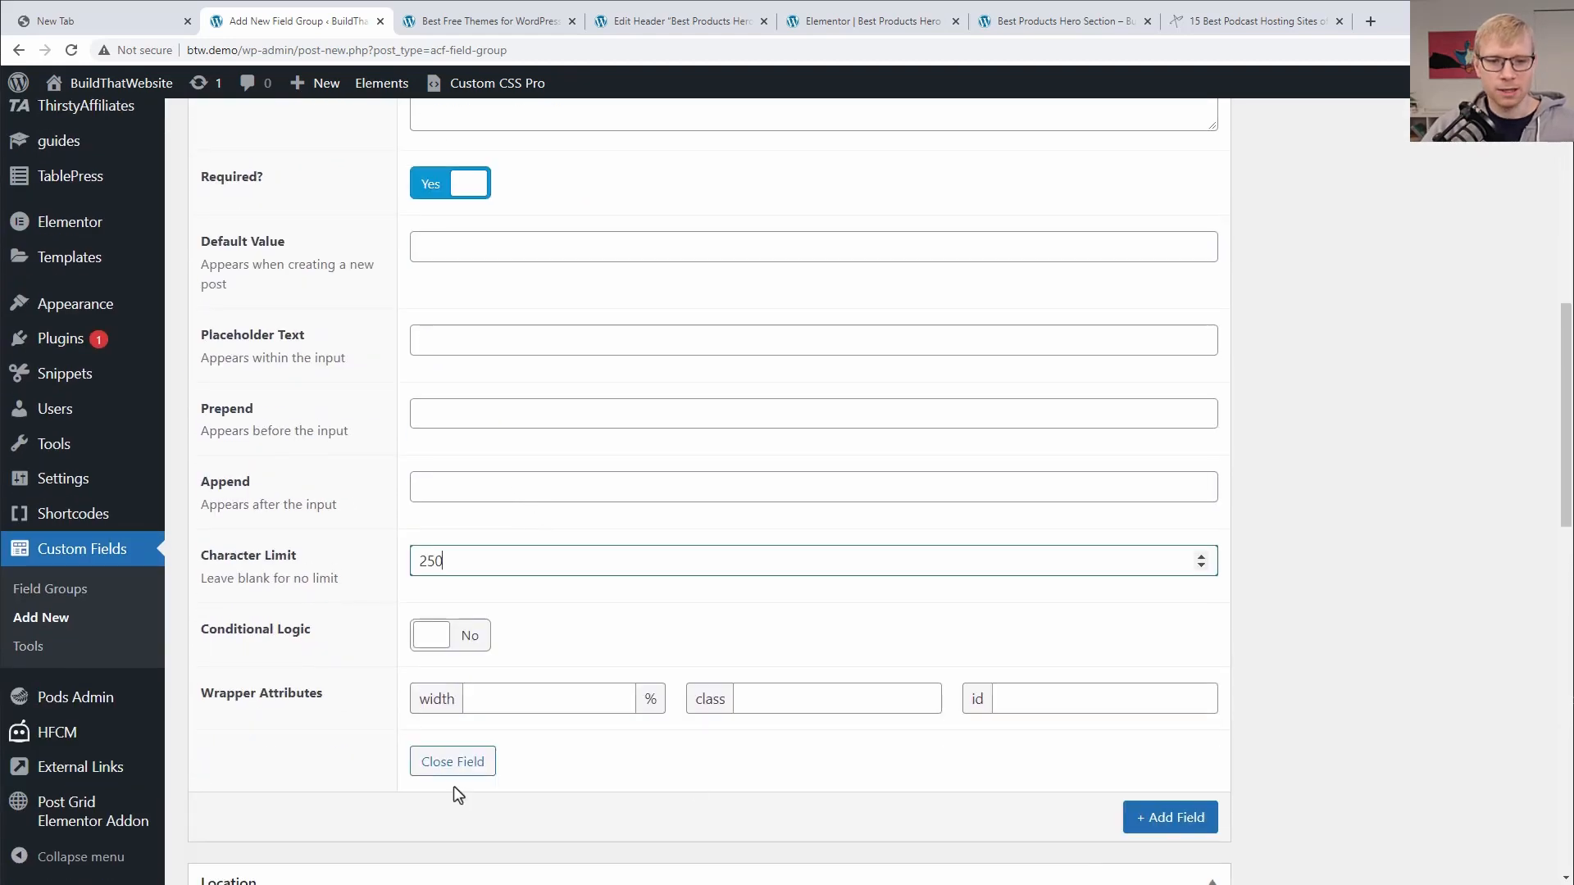
click(456, 764)
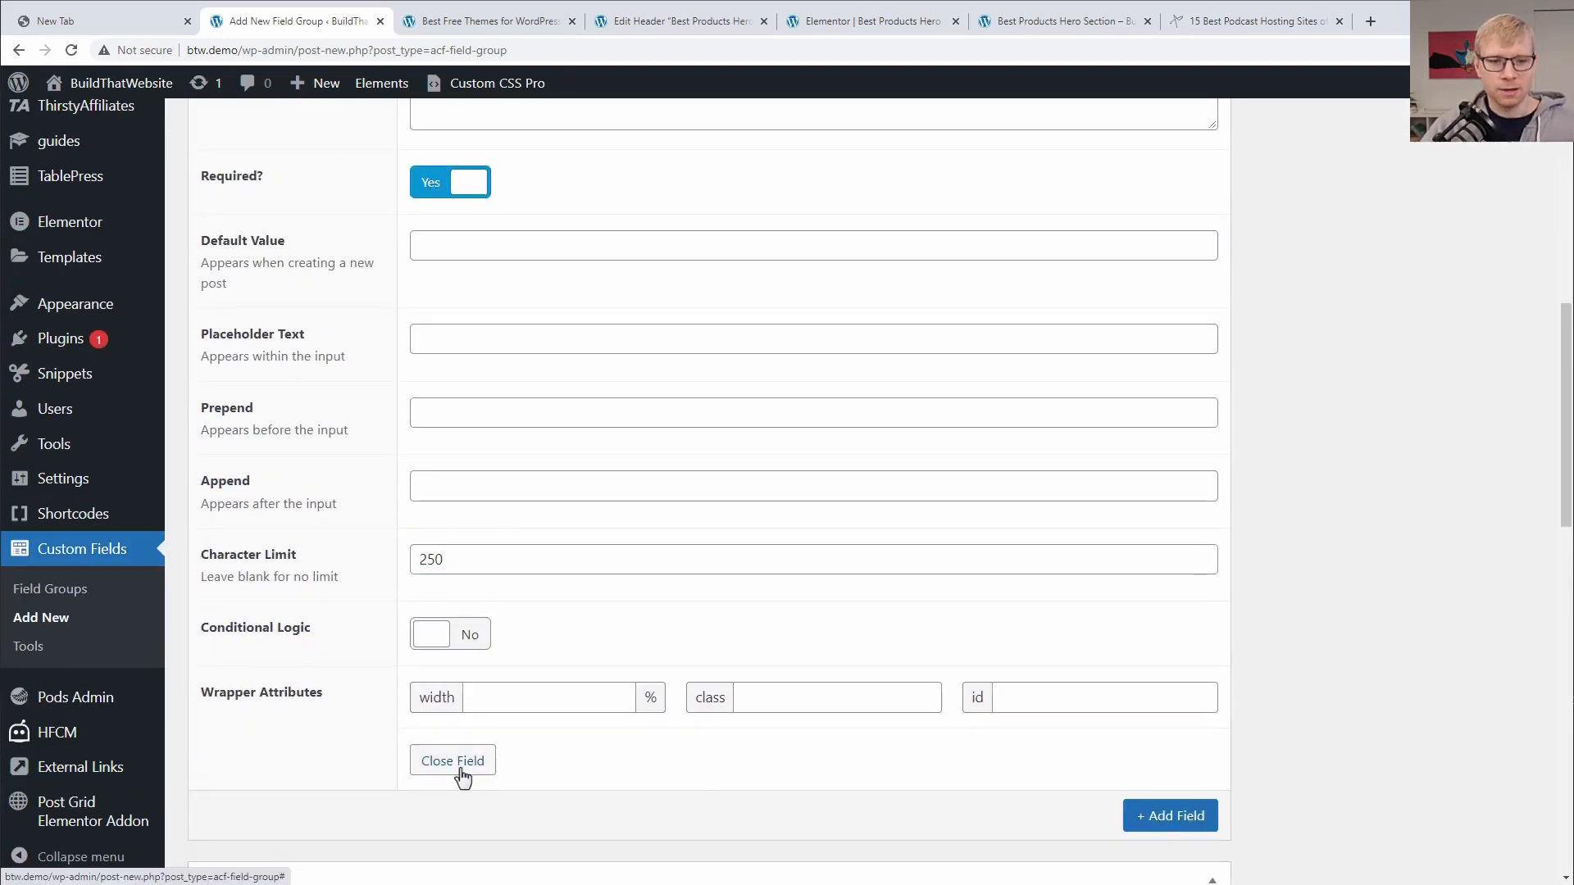
scroll(714, 509, up, 9)
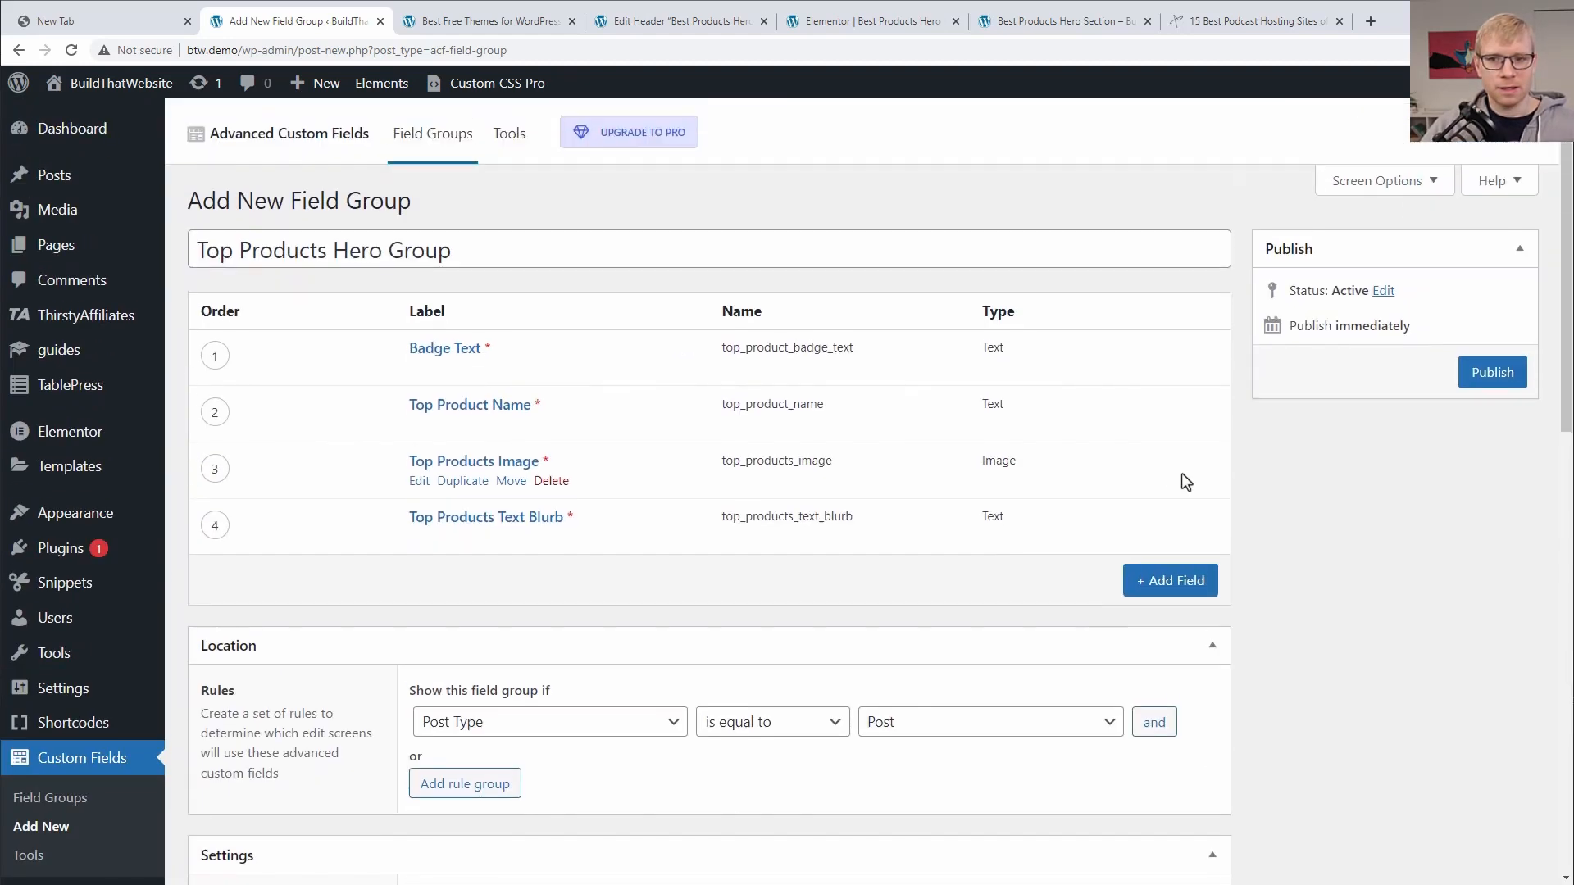
Add a new field labelled "Product Link" with the field name top_products_link.
click(1164, 584)
text(Top)
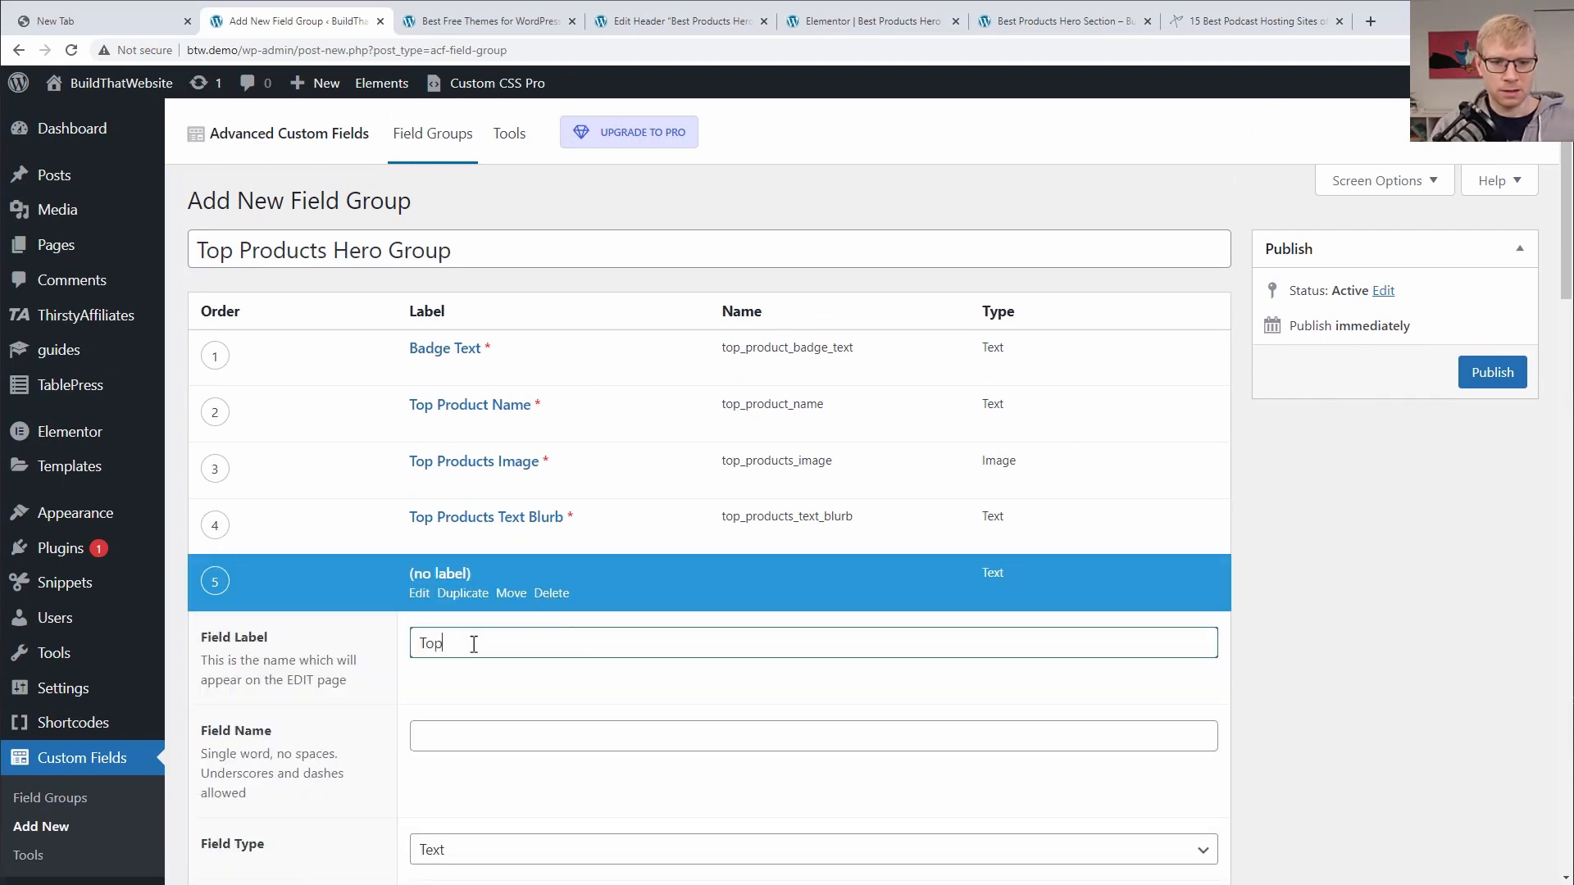
text(oduct Link)
key(Tab)
key(Home)
text(top_)
key(Right)
key(Right)
key(Right)
key(Right)
key(Right)
key(Right)
key(Right)
text(s)
Set the Product Link field's type to Url and make it required.
scroll(371, 535, down, 5)
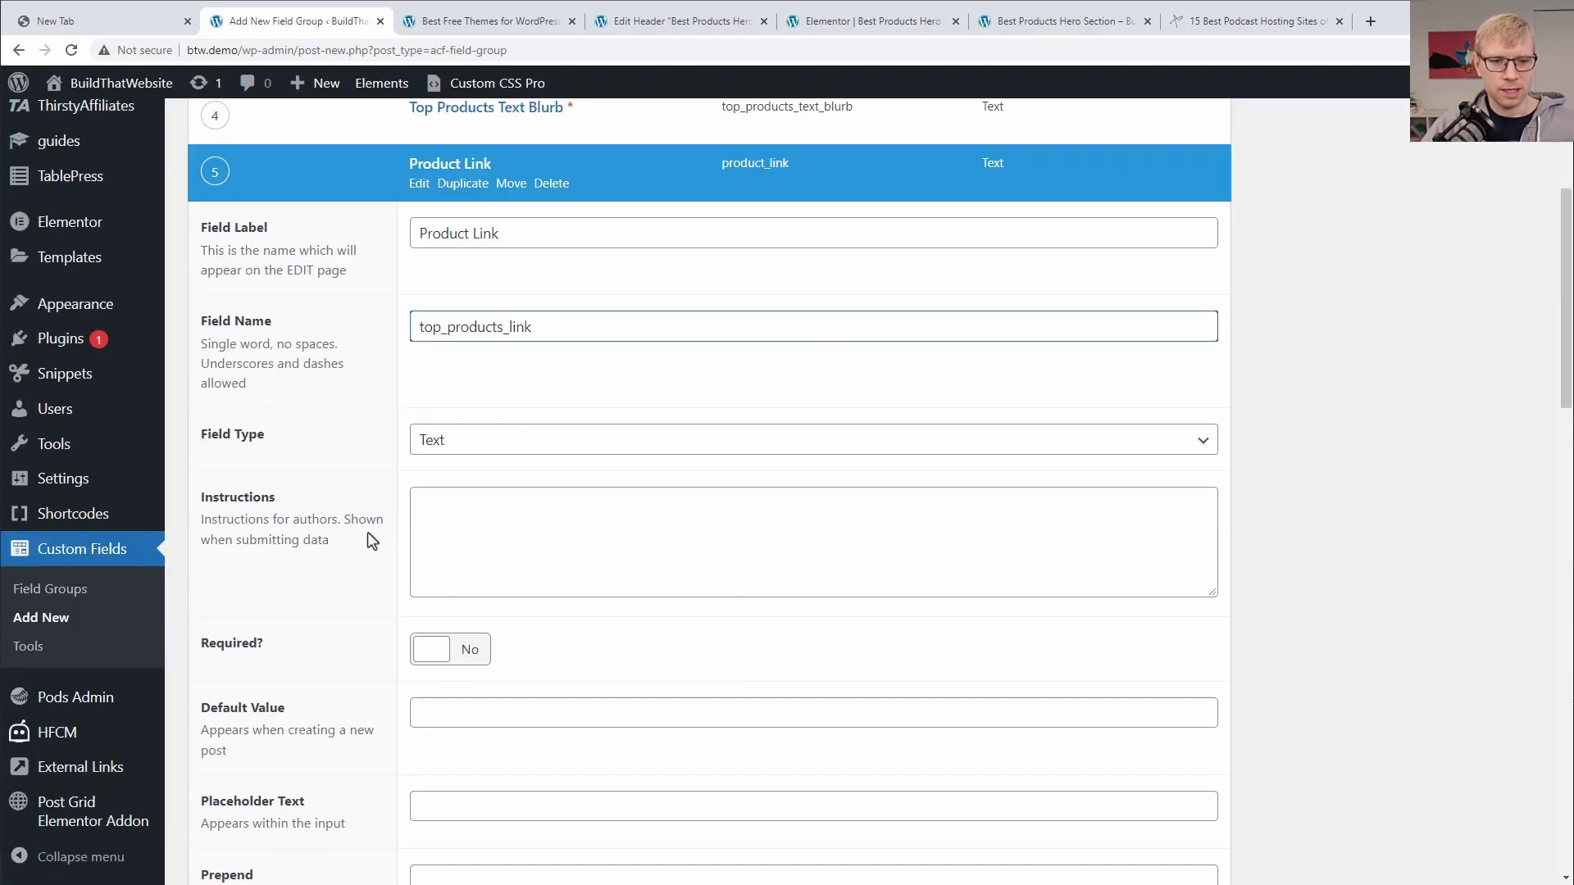
click(478, 441)
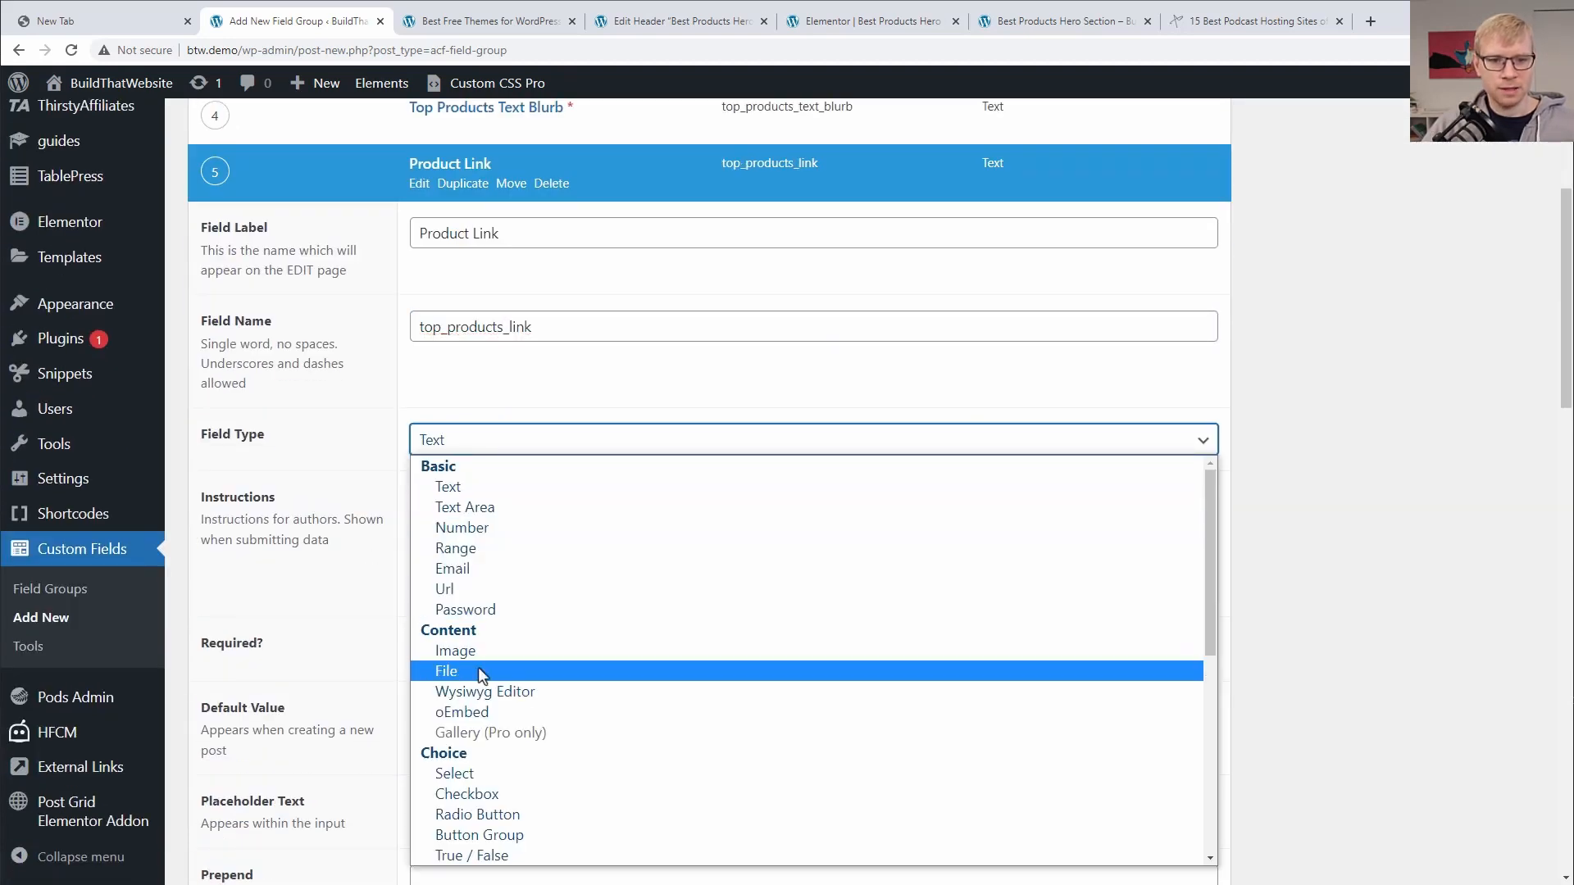
scroll(471, 754, down, 5)
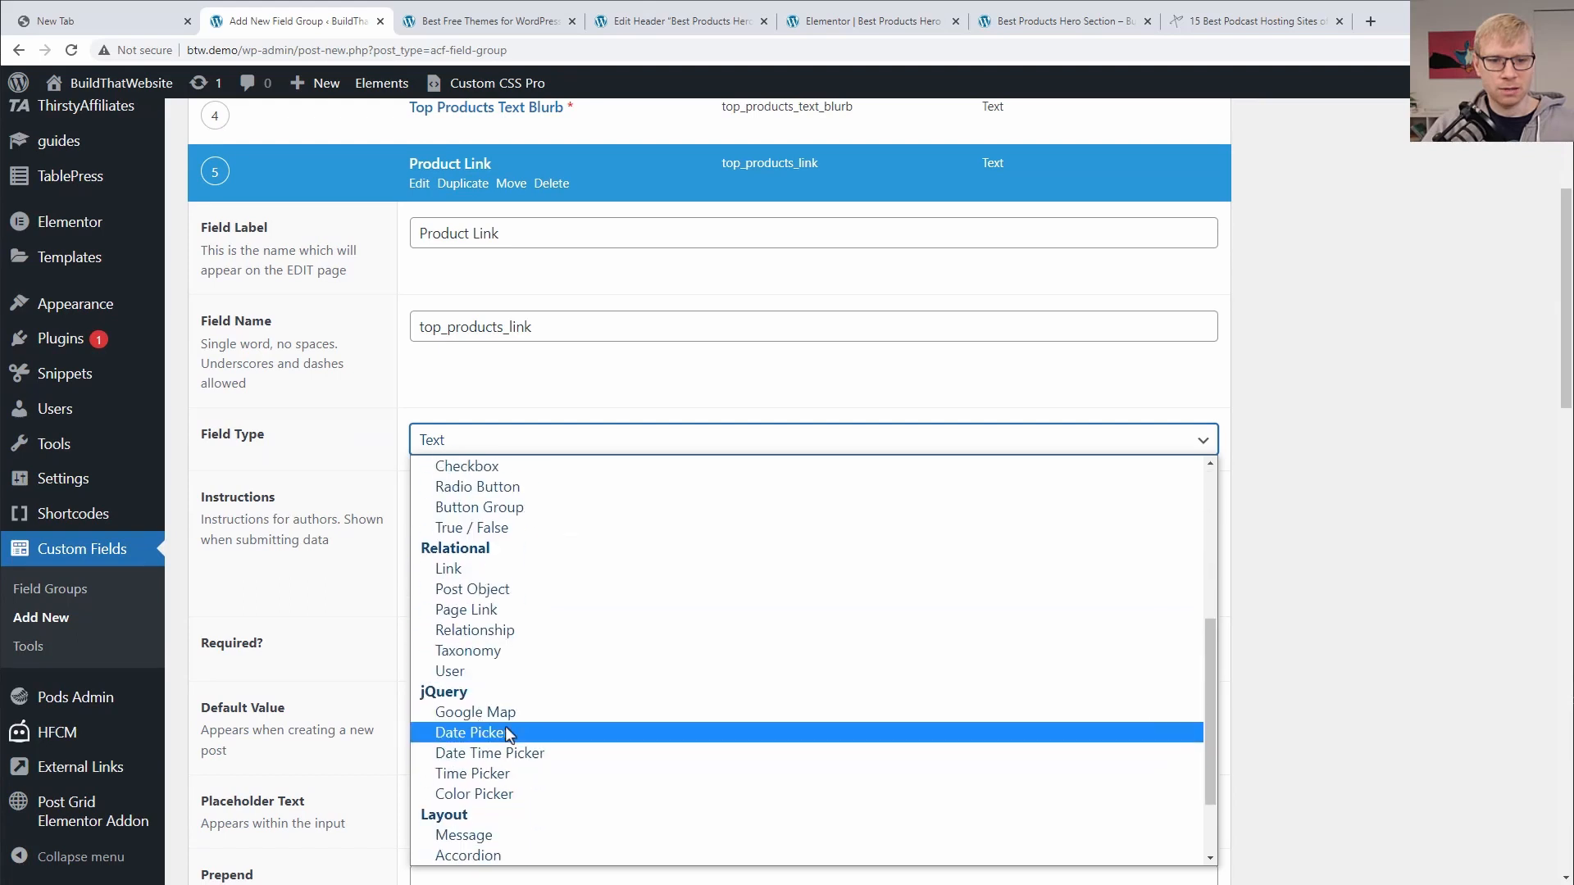
scroll(527, 593, down, 2)
scroll(529, 594, up, 5)
click(499, 588)
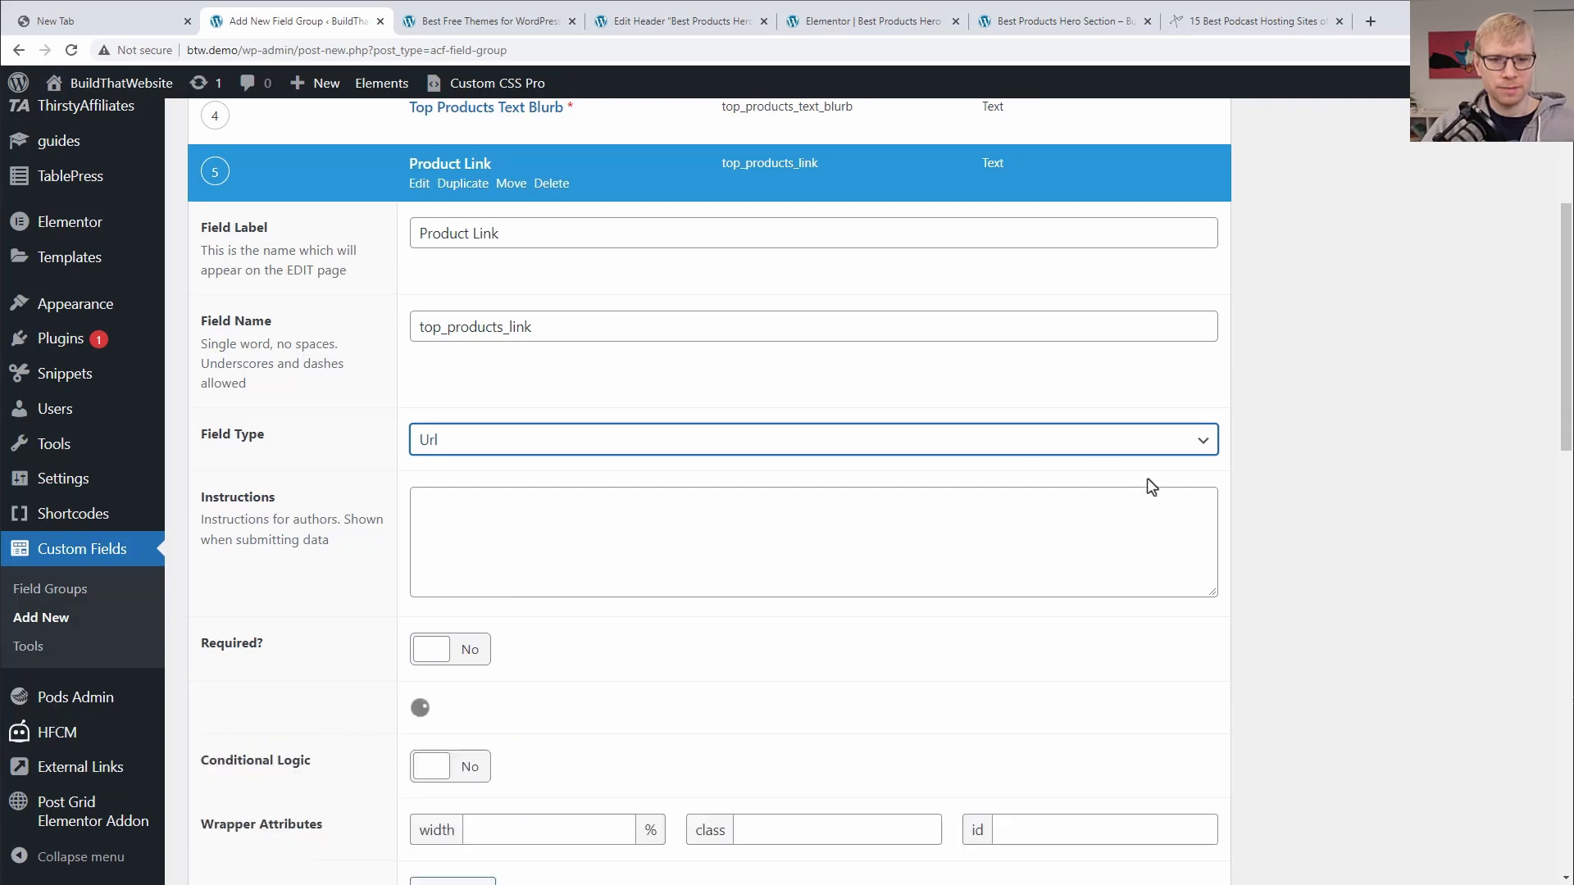
scroll(1293, 495, down, 2)
click(430, 487)
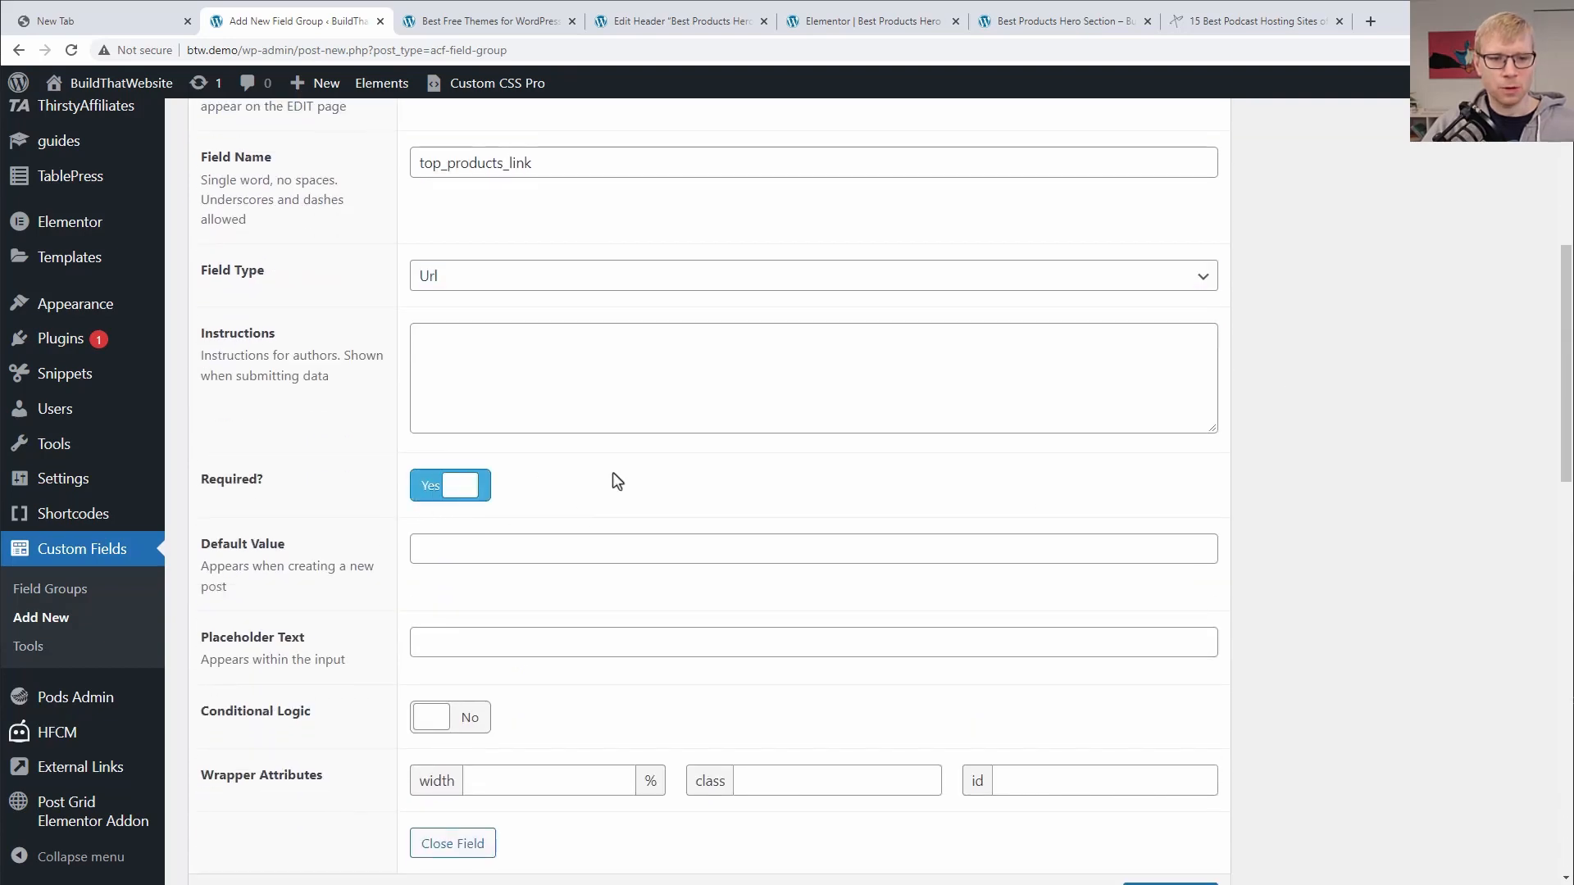
Publish the Top Products Hero Group field group.
scroll(871, 488, down, 5)
click(1165, 492)
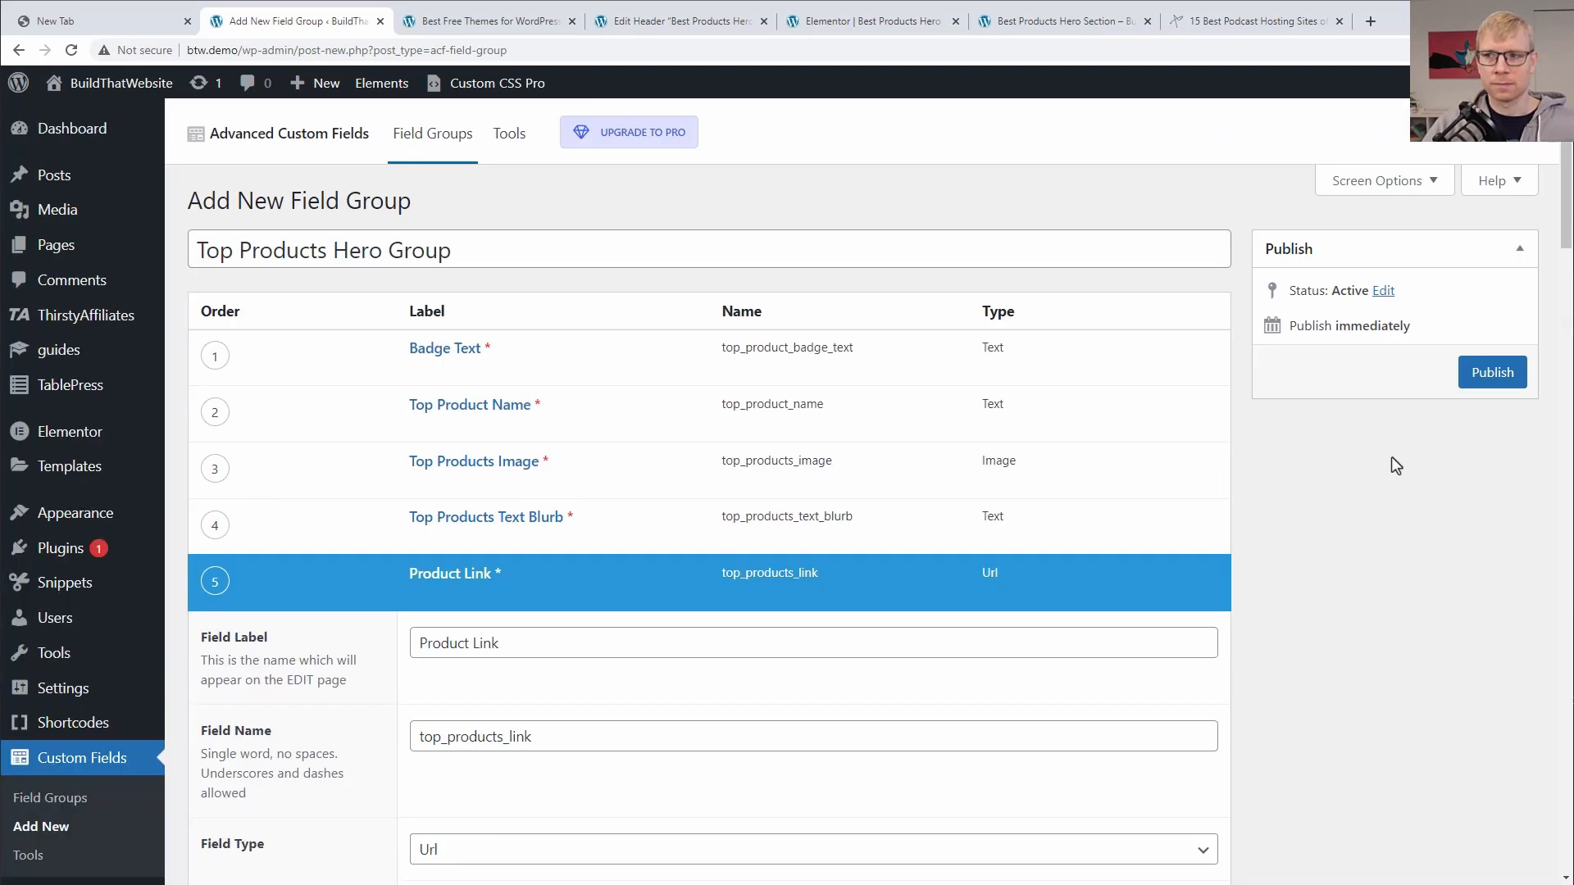
click(1508, 370)
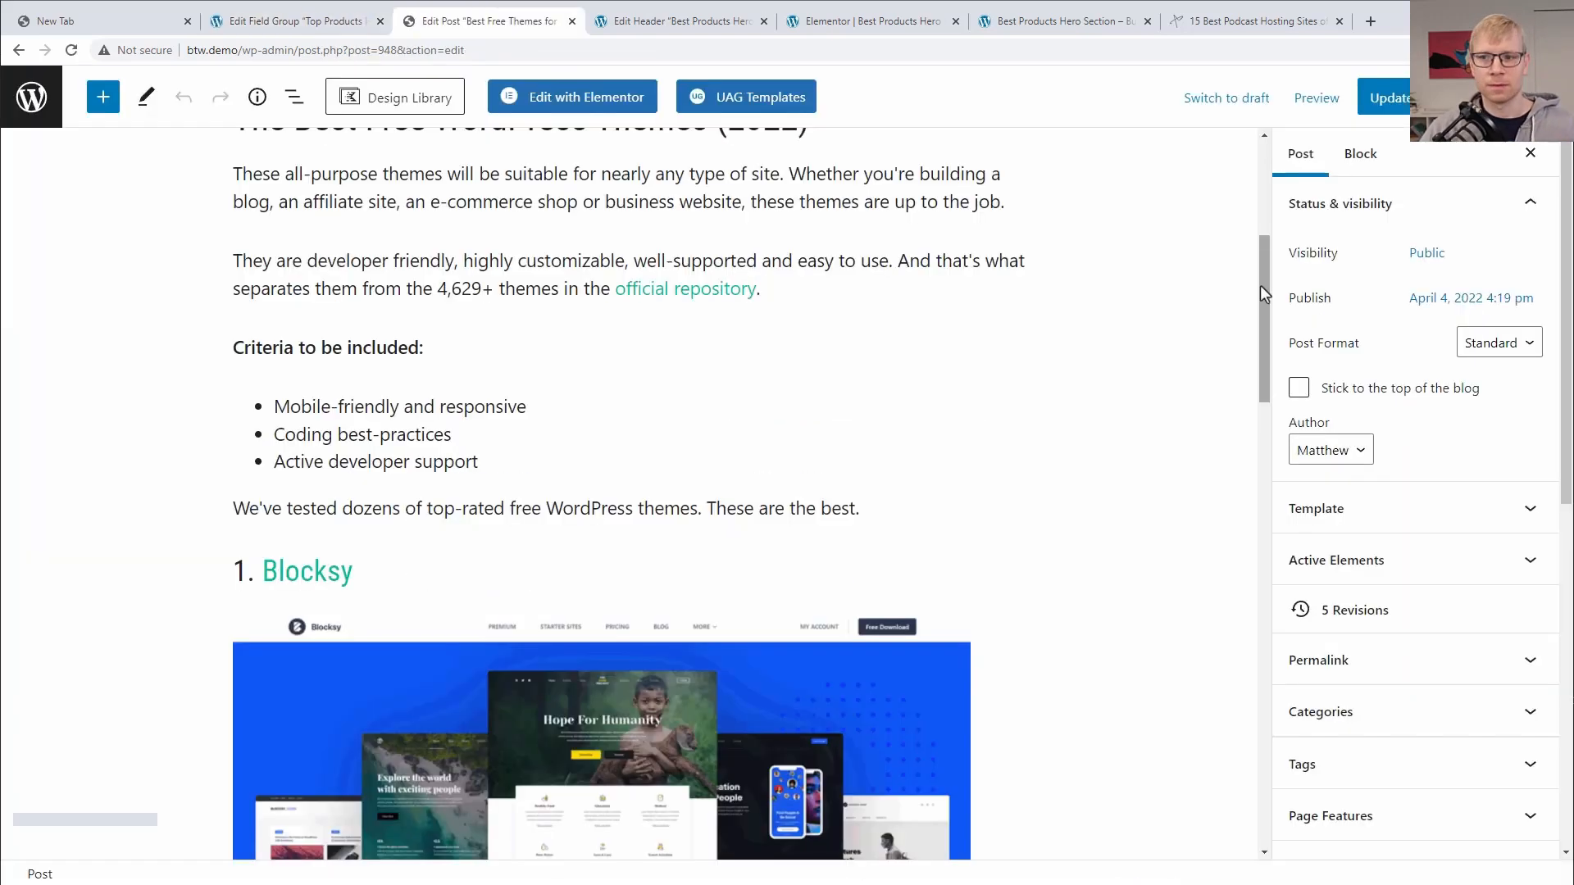
In the Best Free Themes for WordPress 2022 post's custom fields, enter Most Features as Badge Text and Kadence as Top Product Name.
drag(1260, 285, 1197, 790)
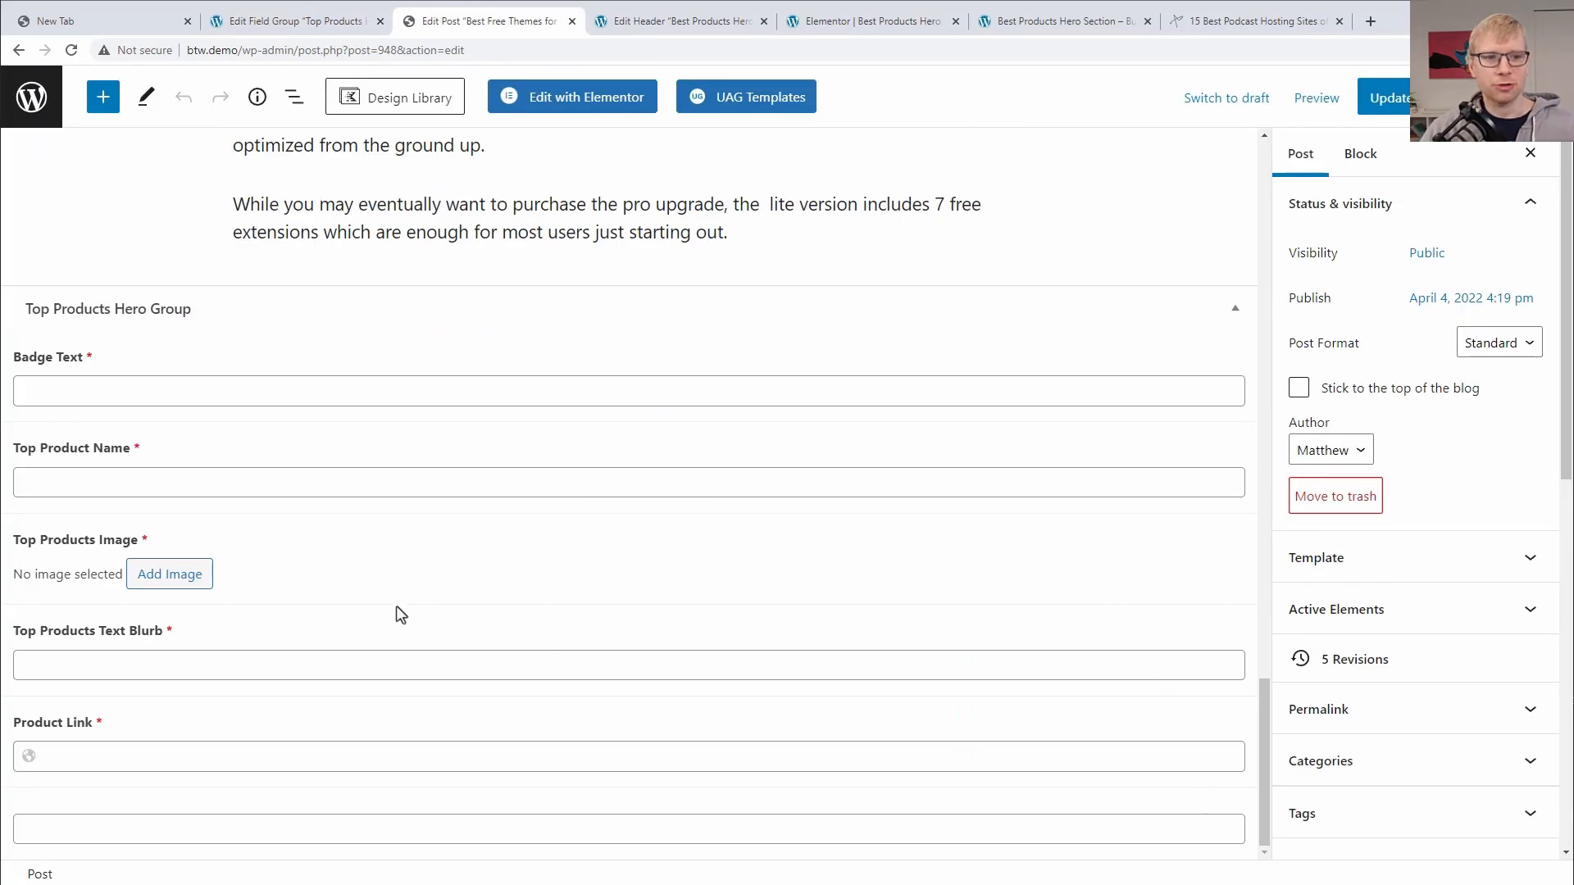
scroll(1028, 394, up, 5)
scroll(1016, 361, down, 4)
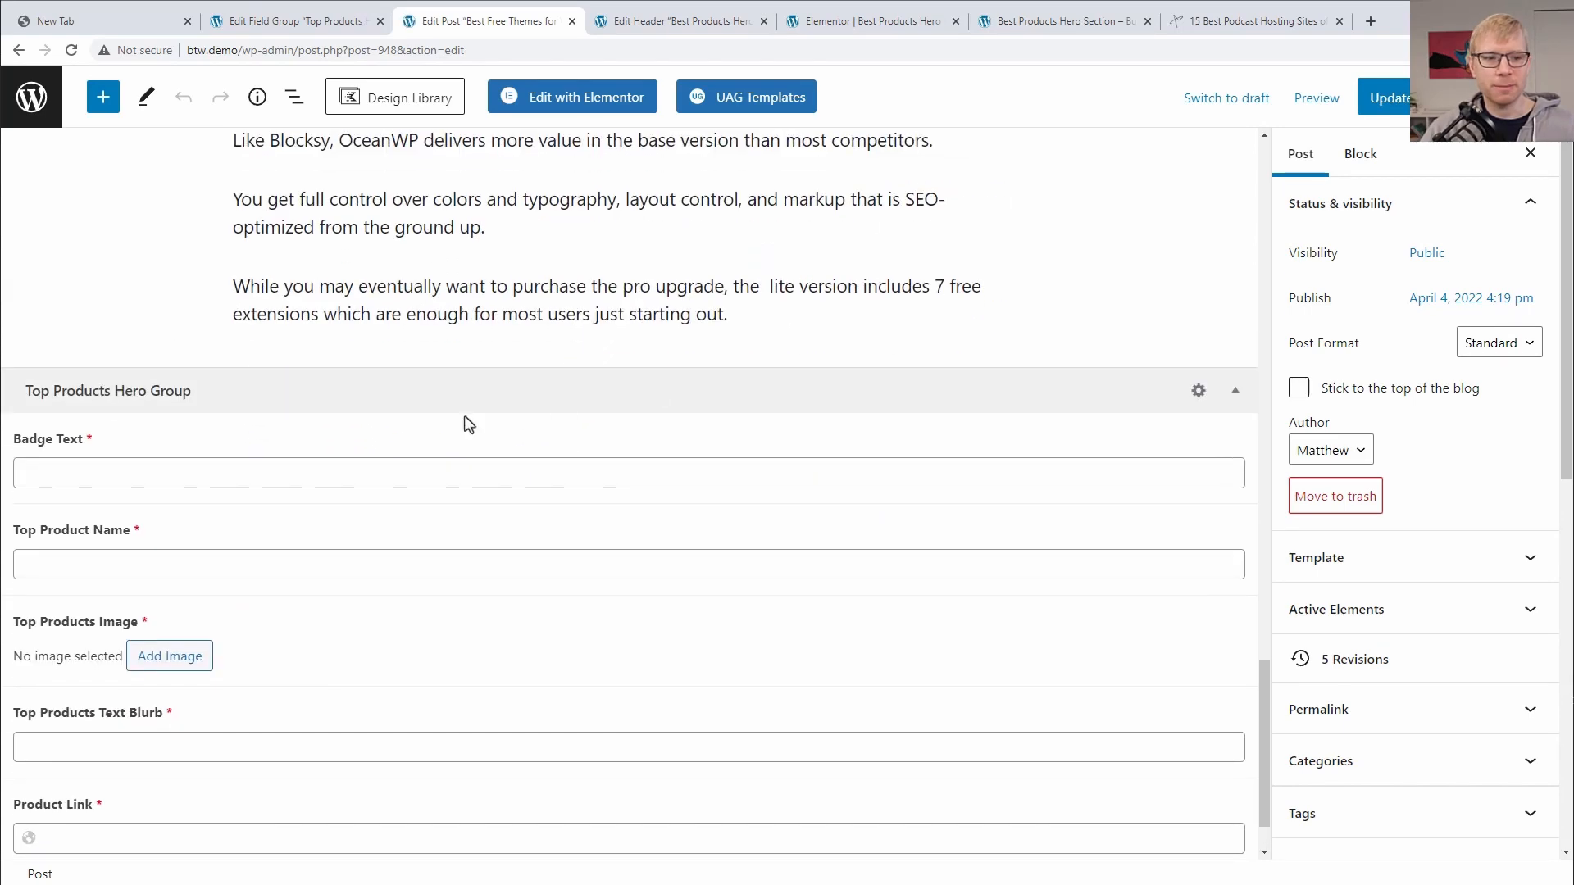
click(53, 469)
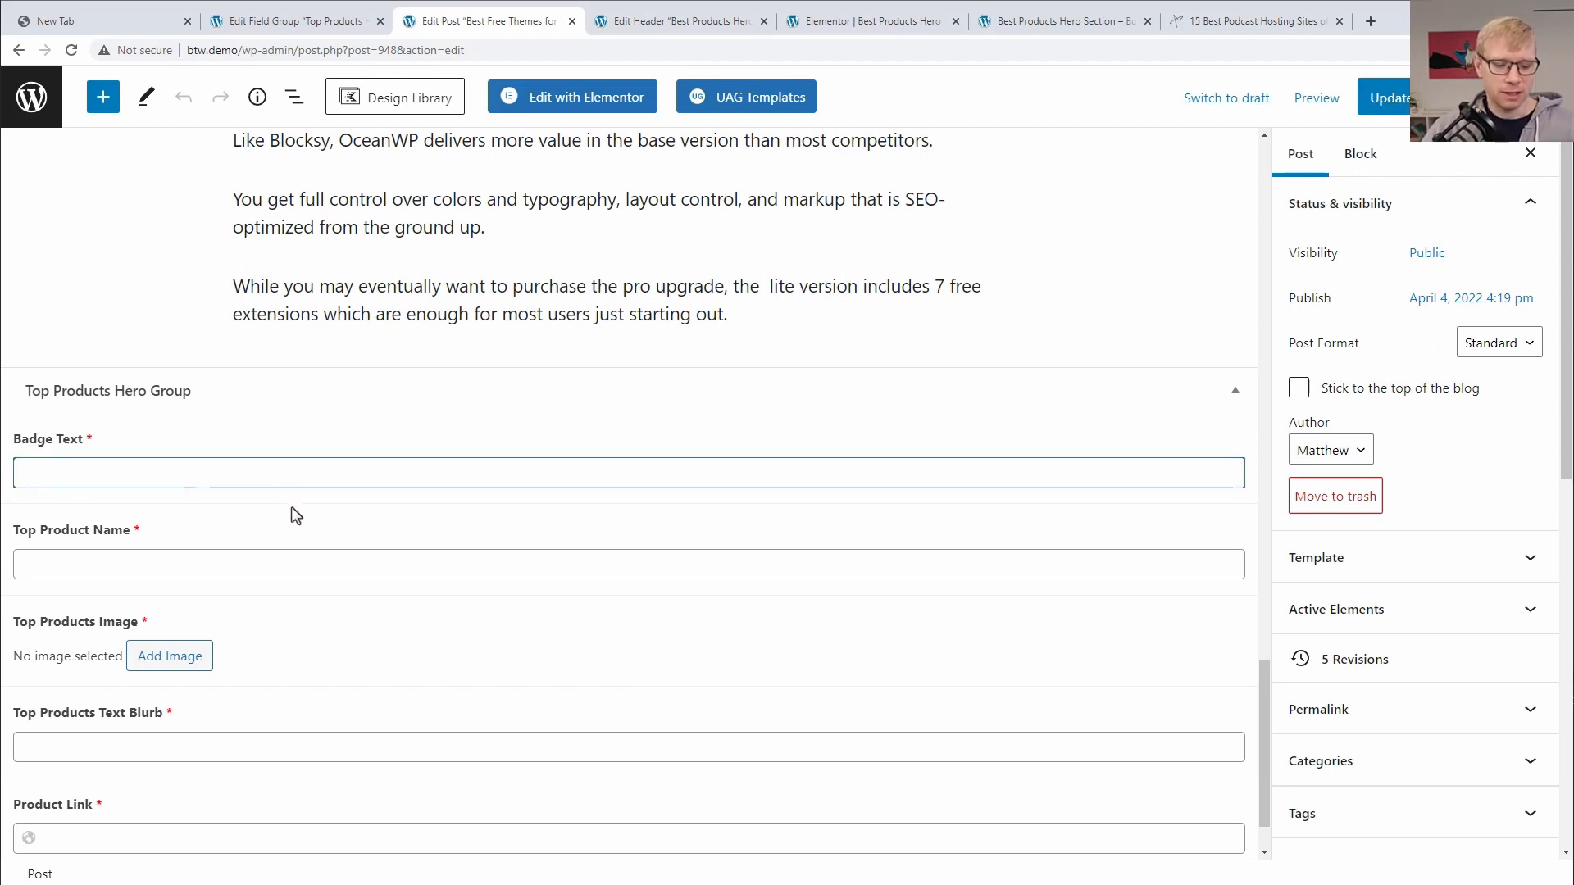
text(Most Features)
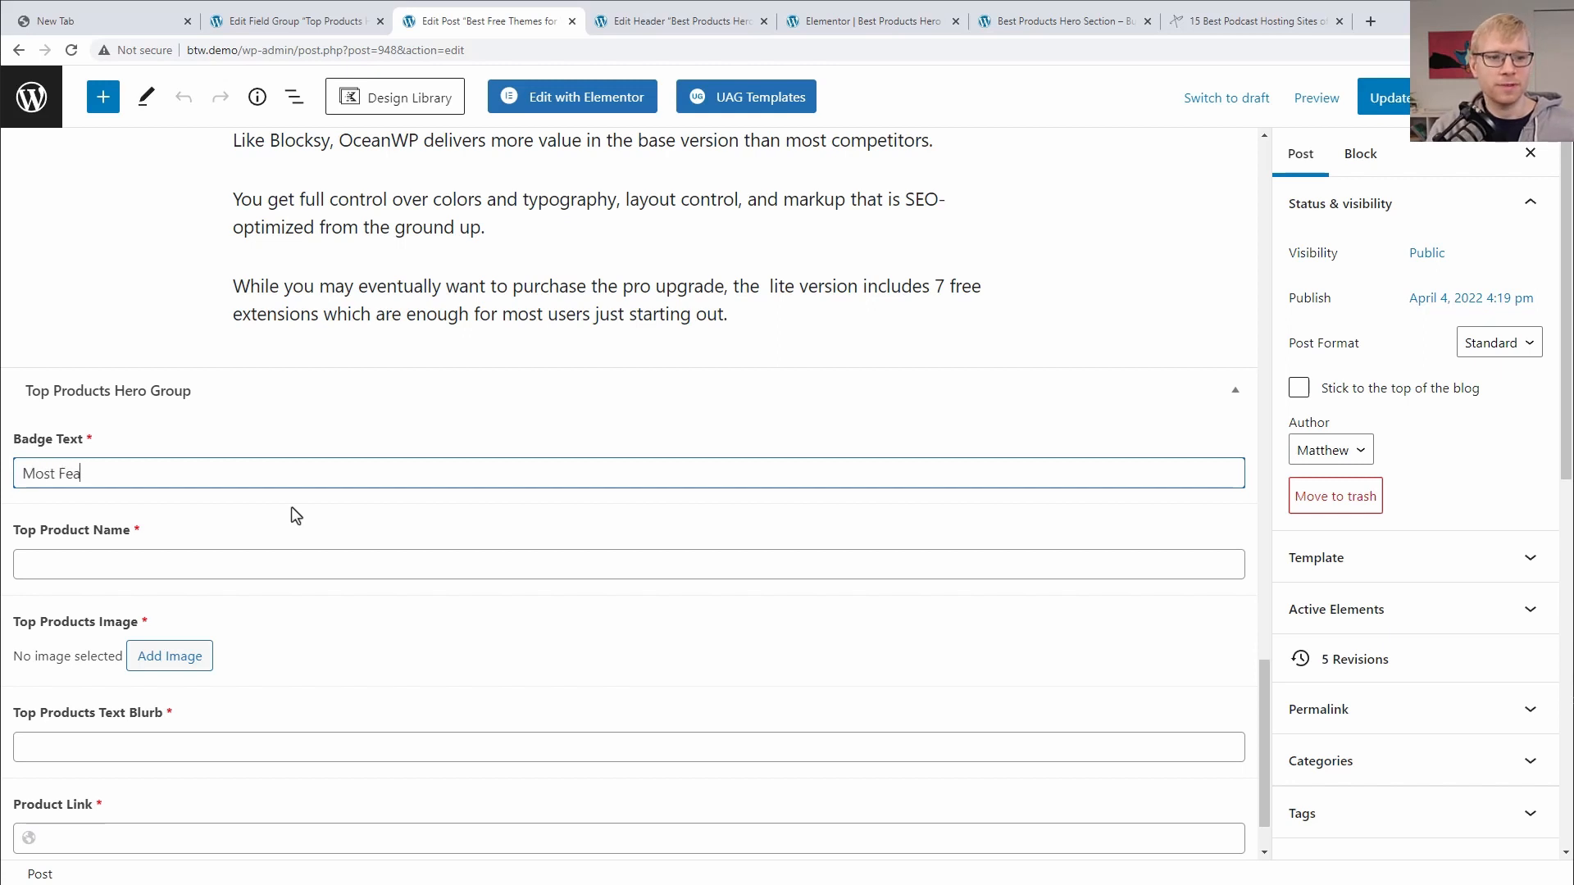
click(161, 566)
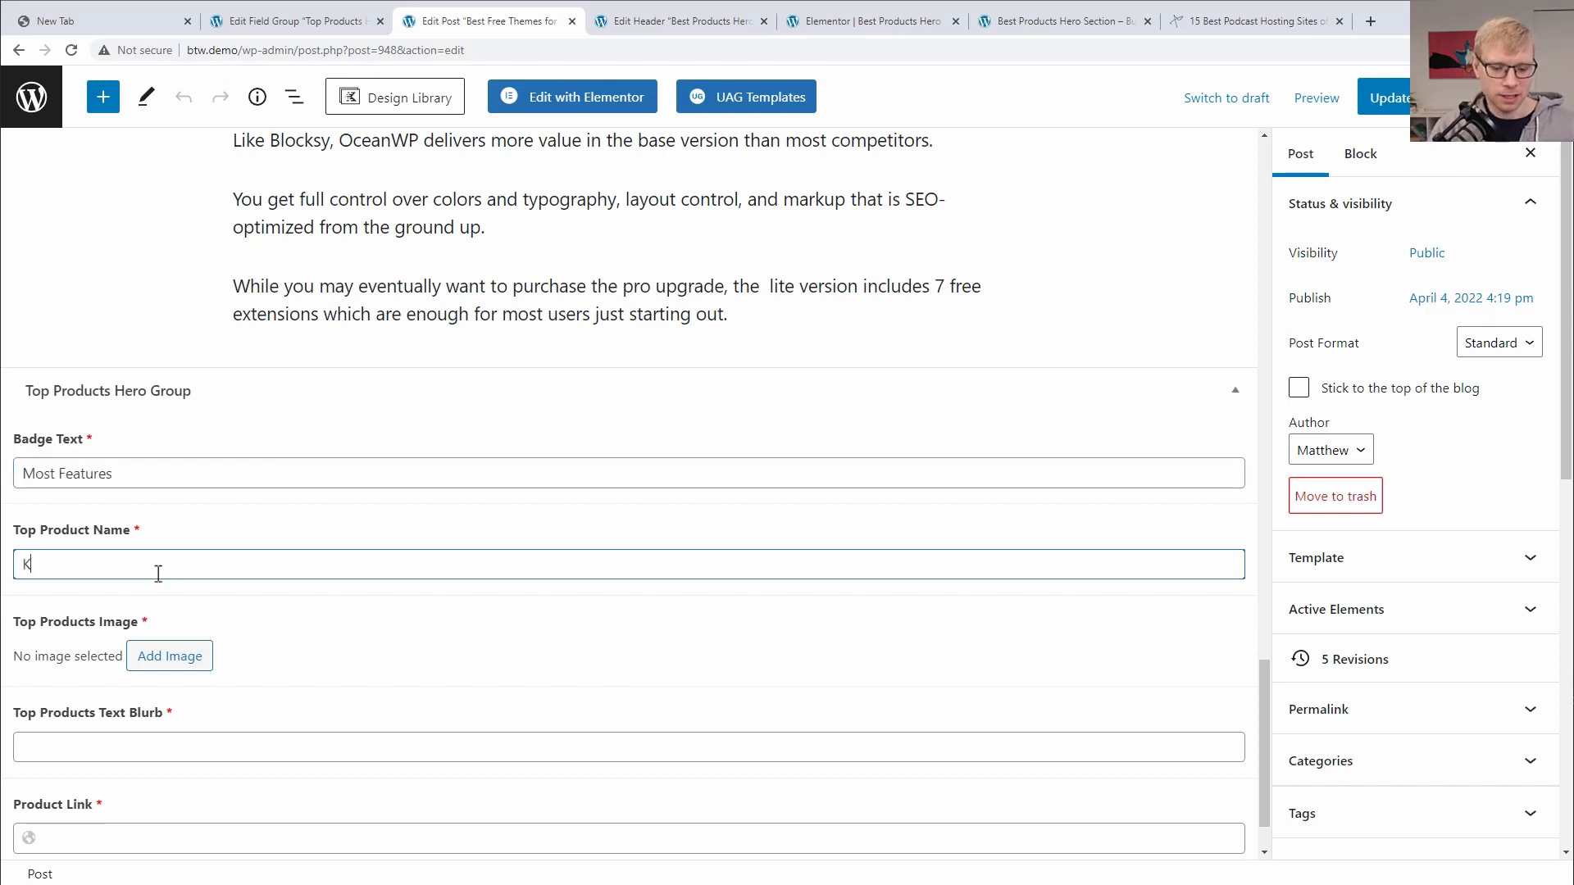
scroll(126, 621, down, 1)
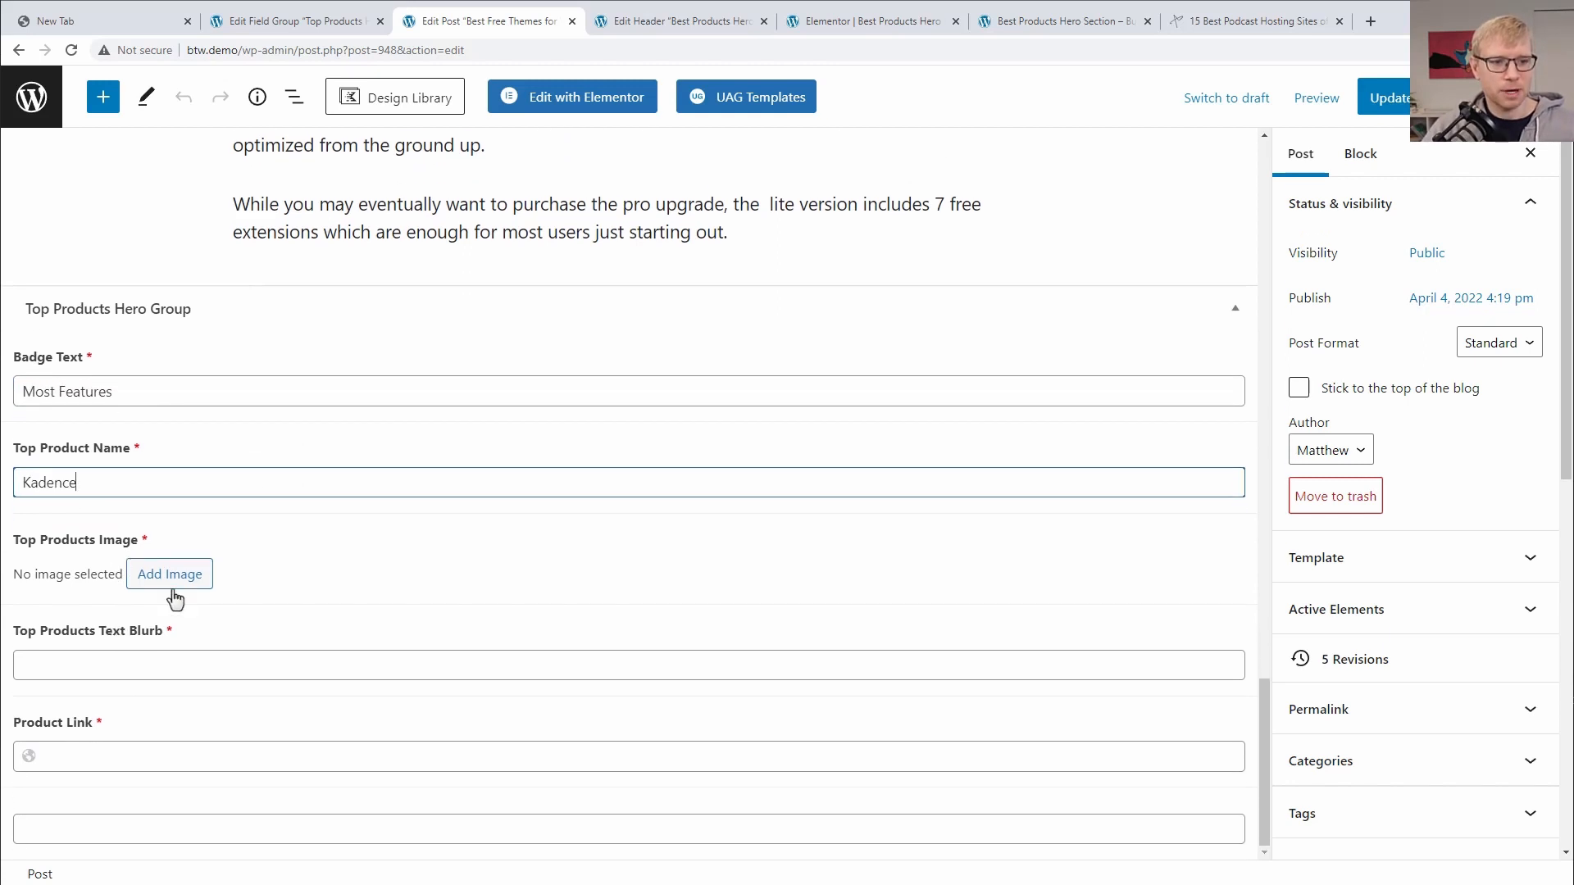
Upload kadence-256.png and select it as the Top Products Image.
click(174, 574)
click(103, 174)
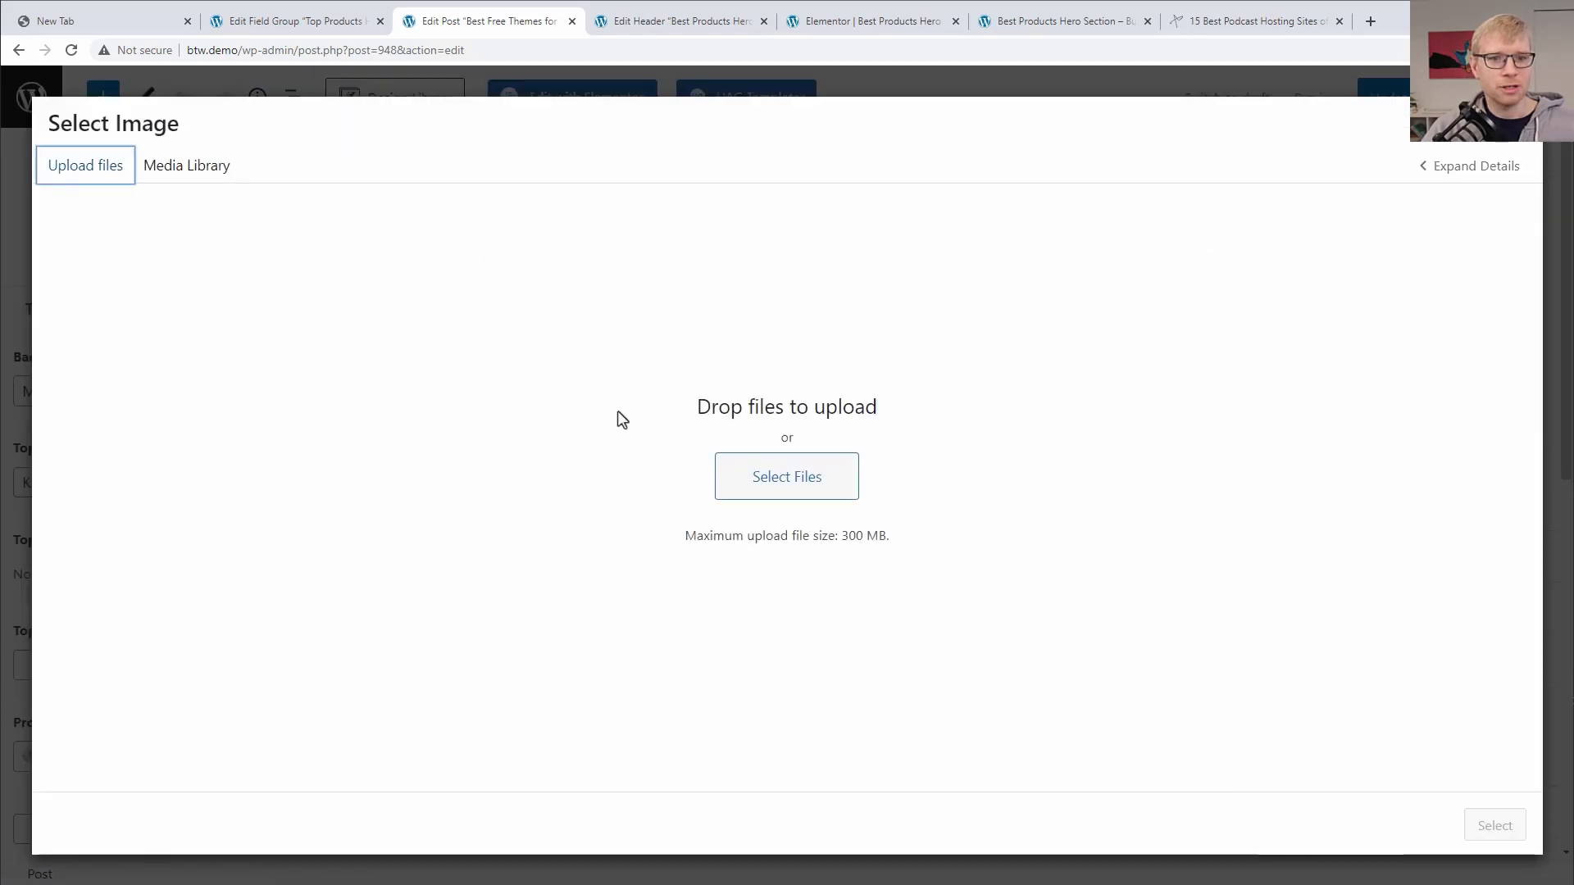
click(789, 482)
double_click(568, 147)
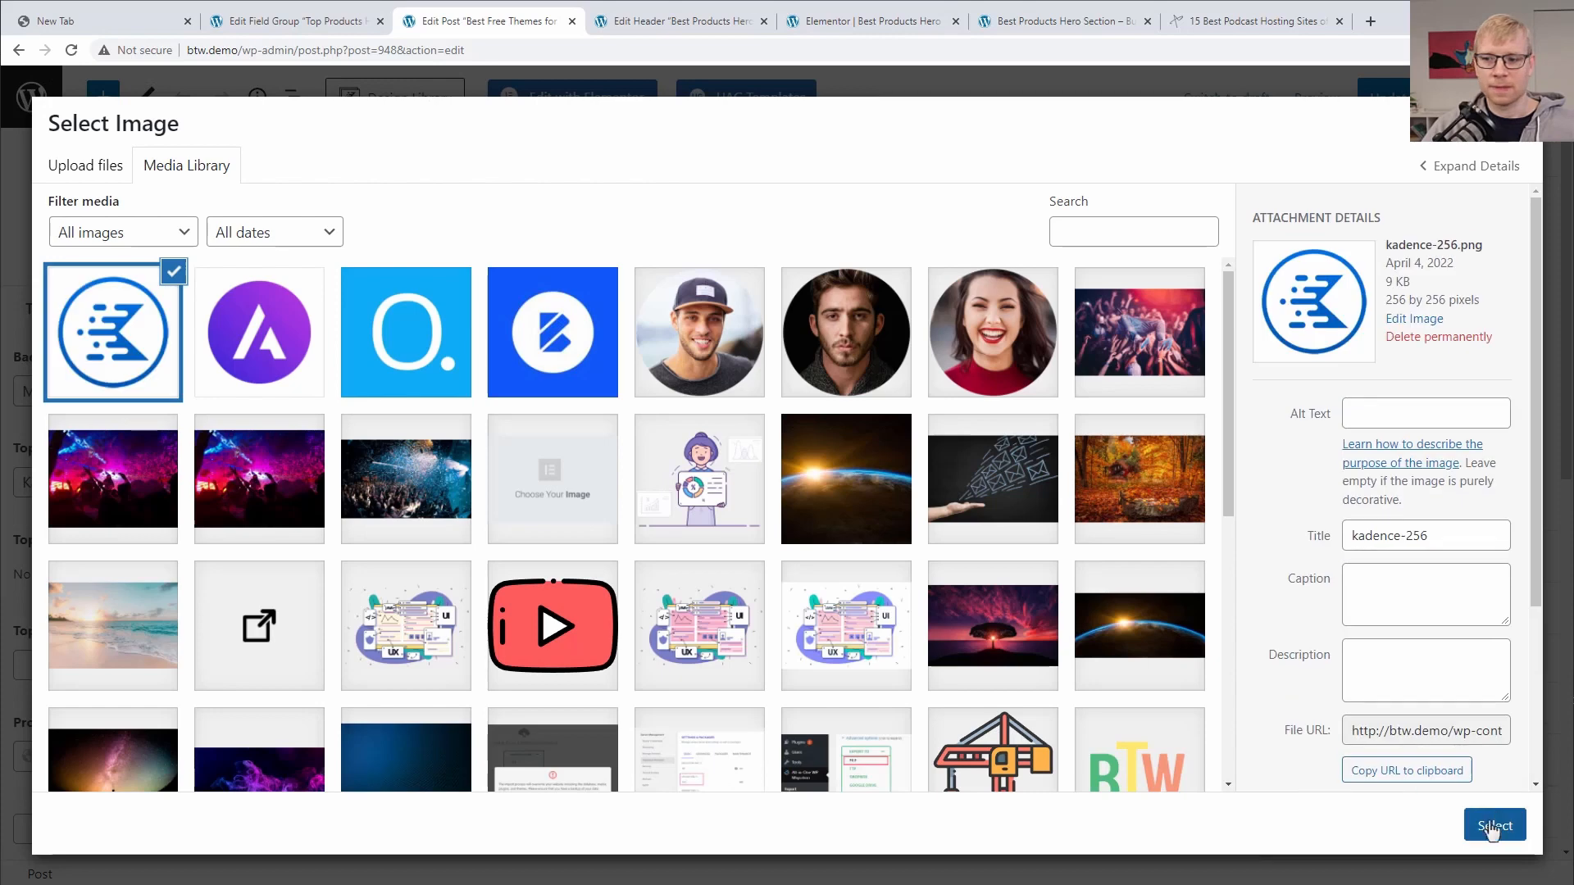
click(1493, 825)
scroll(137, 515, down, 3)
click(105, 665)
text(Kadence is an incredibly easy to use theme. It has all the features you need and professionally designed templates.)
click(88, 754)
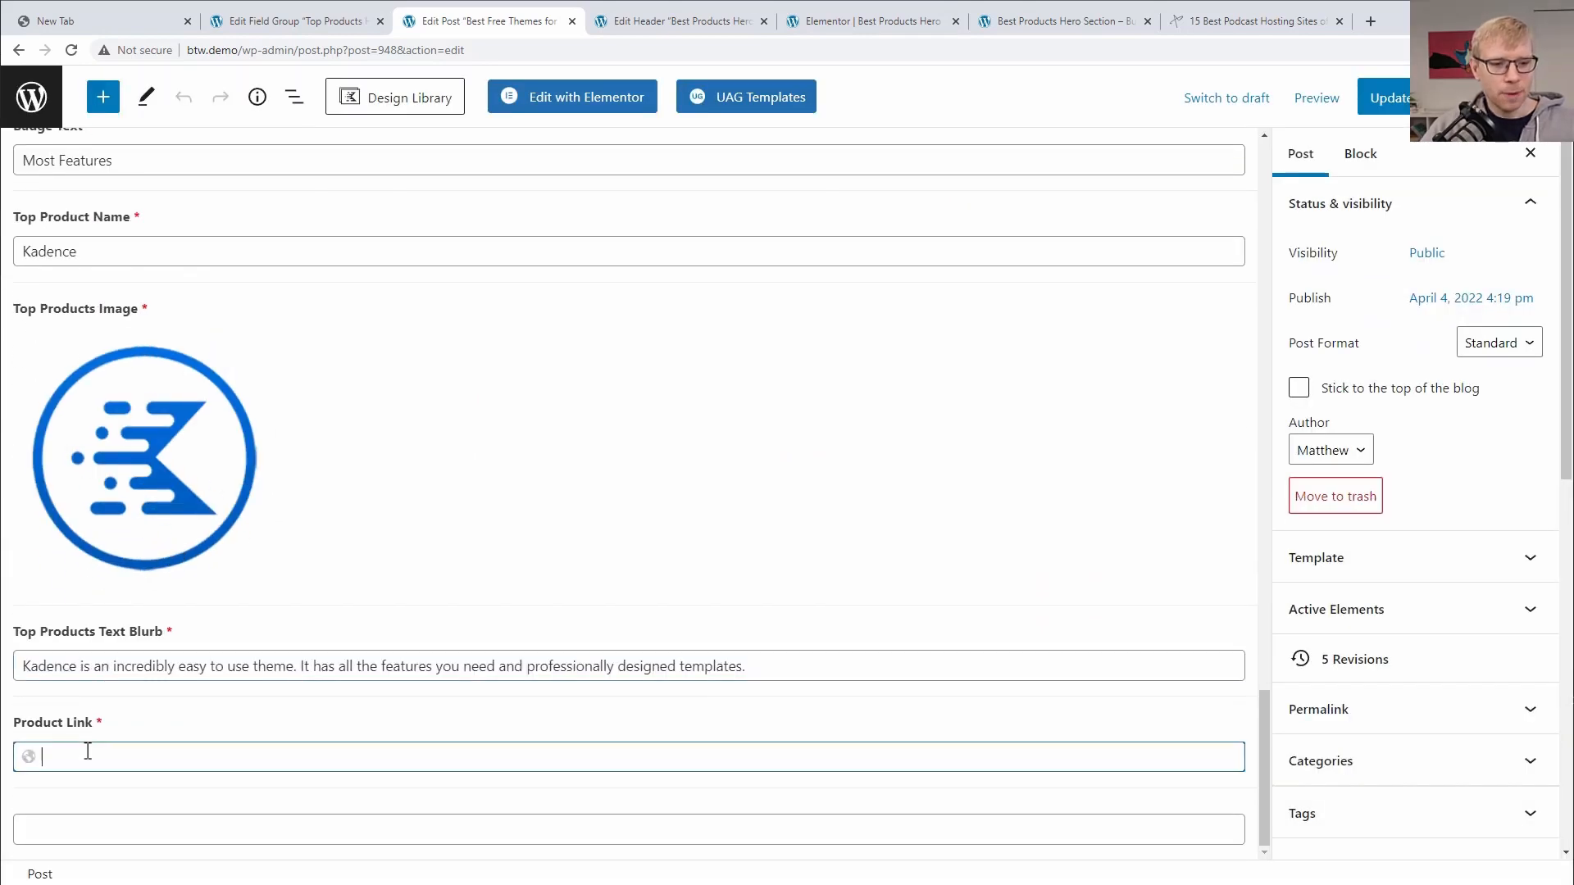
text(https://kadencewp.com)
key(Tab)
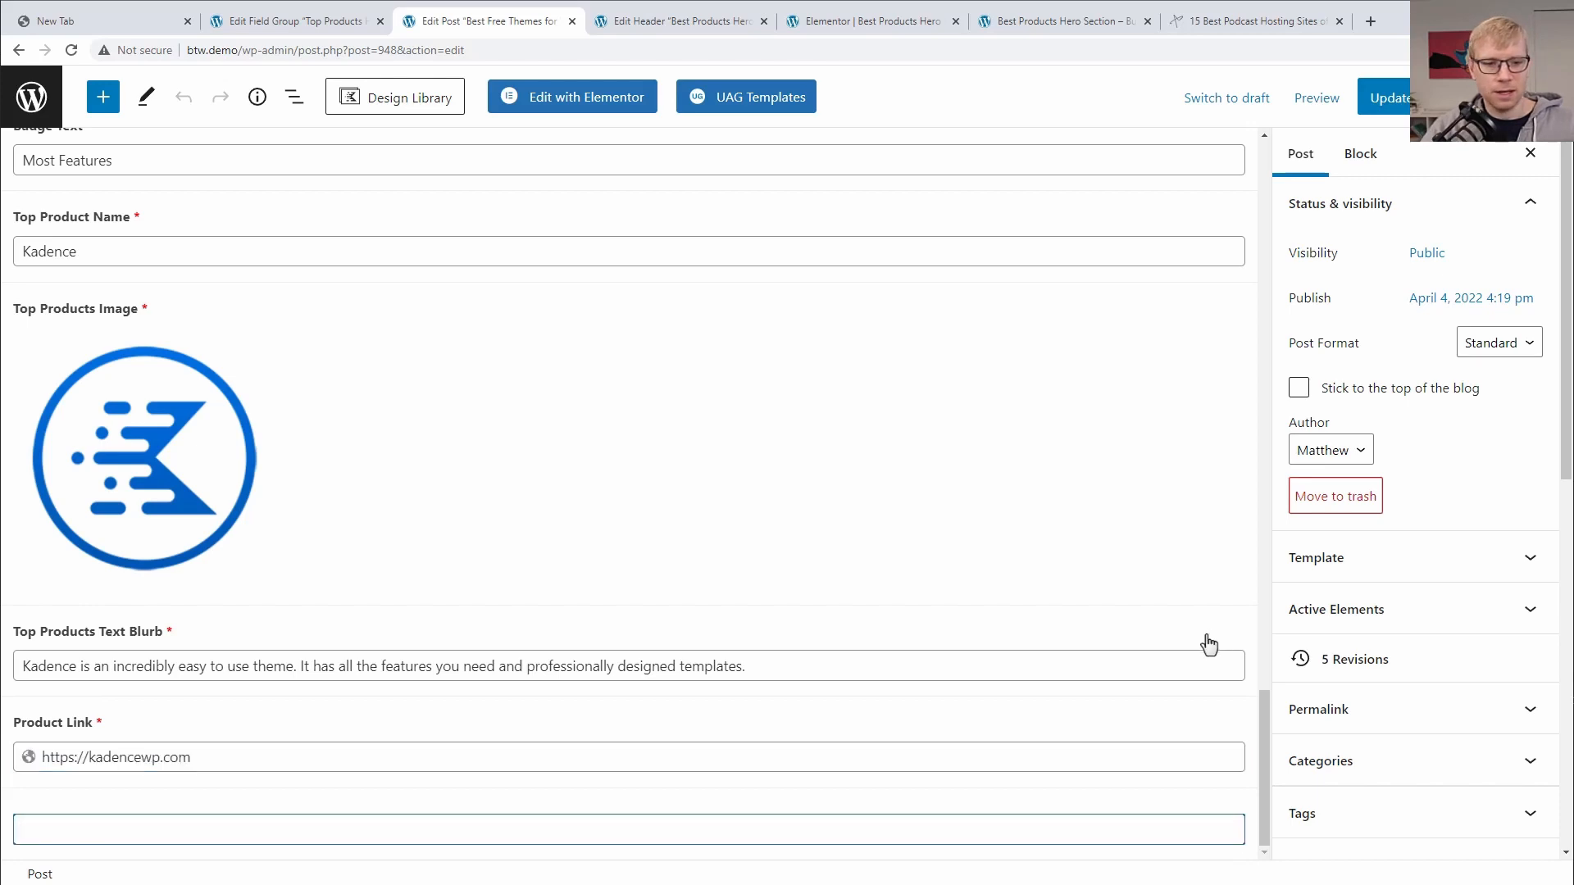
Update the post and open its preview in a new tab.
scroll(1295, 697, down, 4)
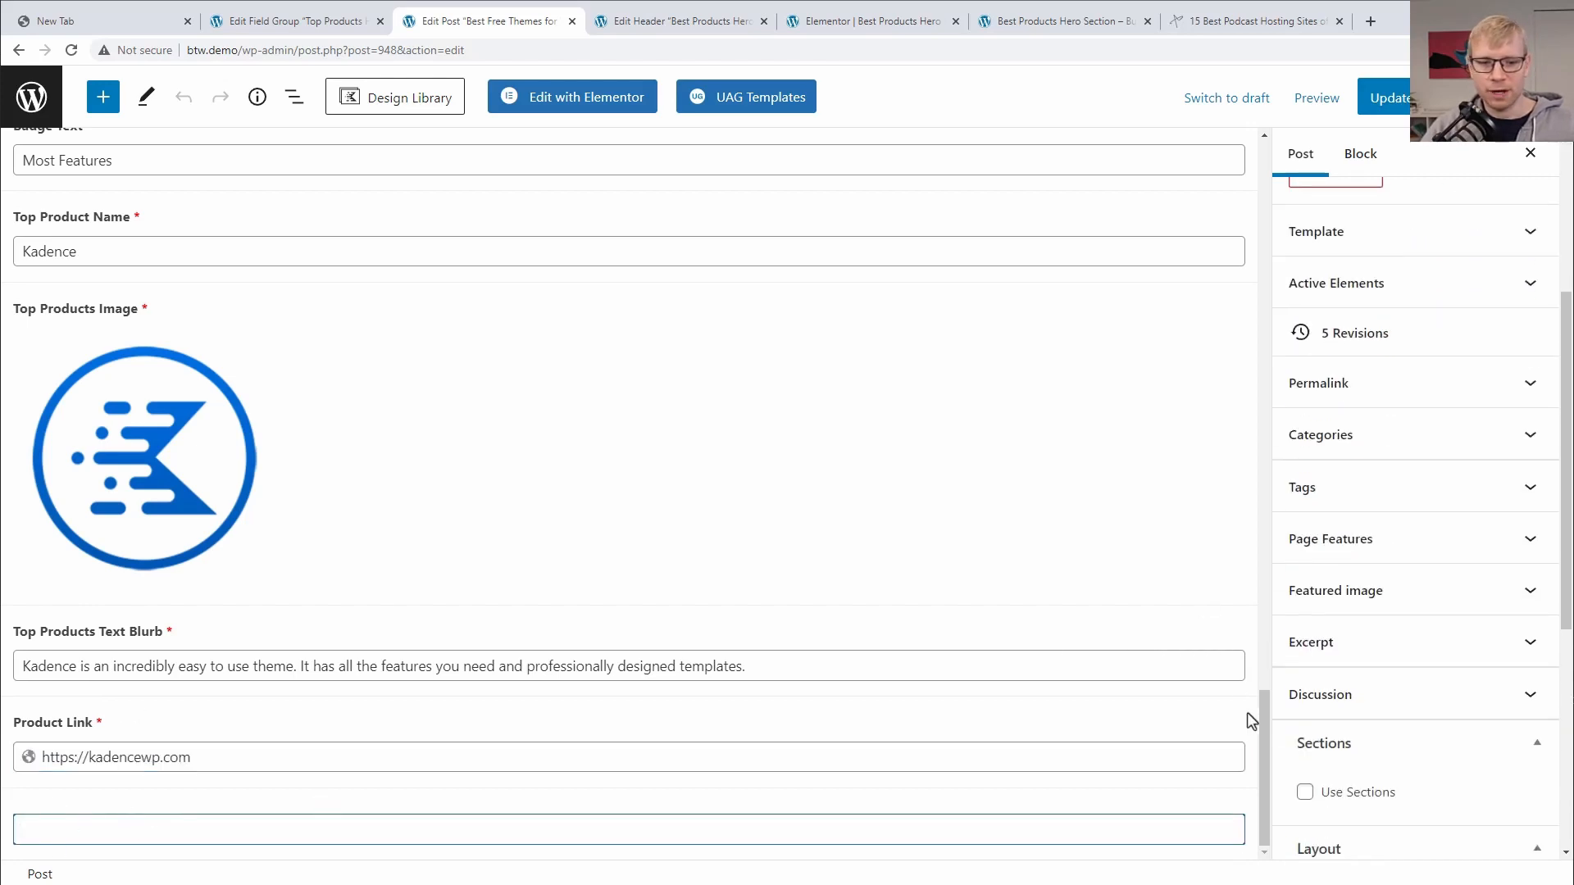
scroll(1419, 321, up, 4)
scroll(1140, 356, up, 6)
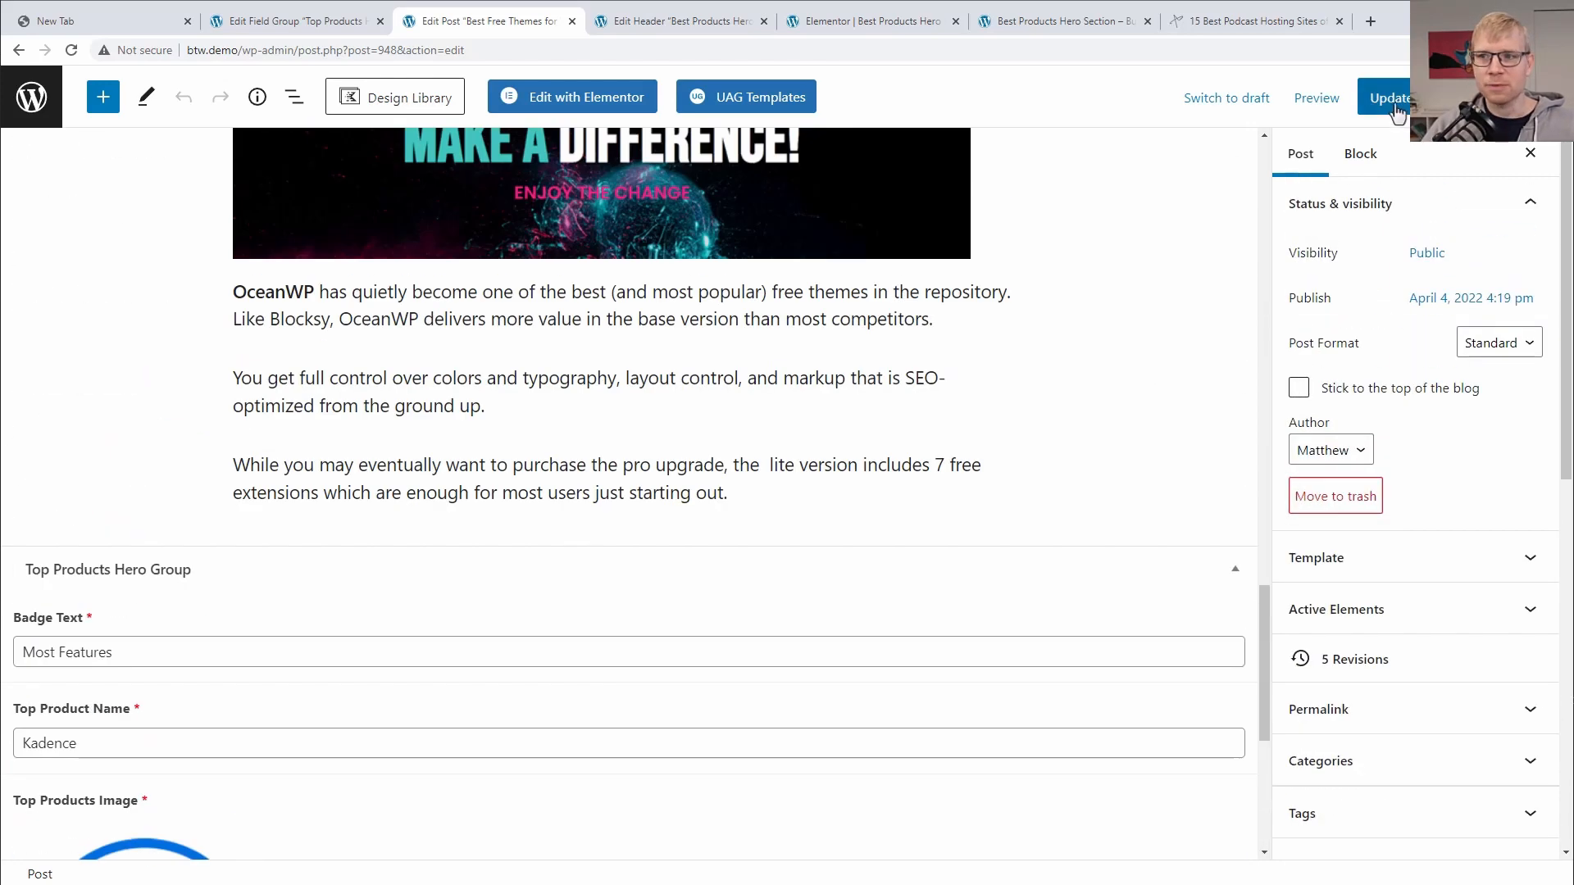
click(1390, 97)
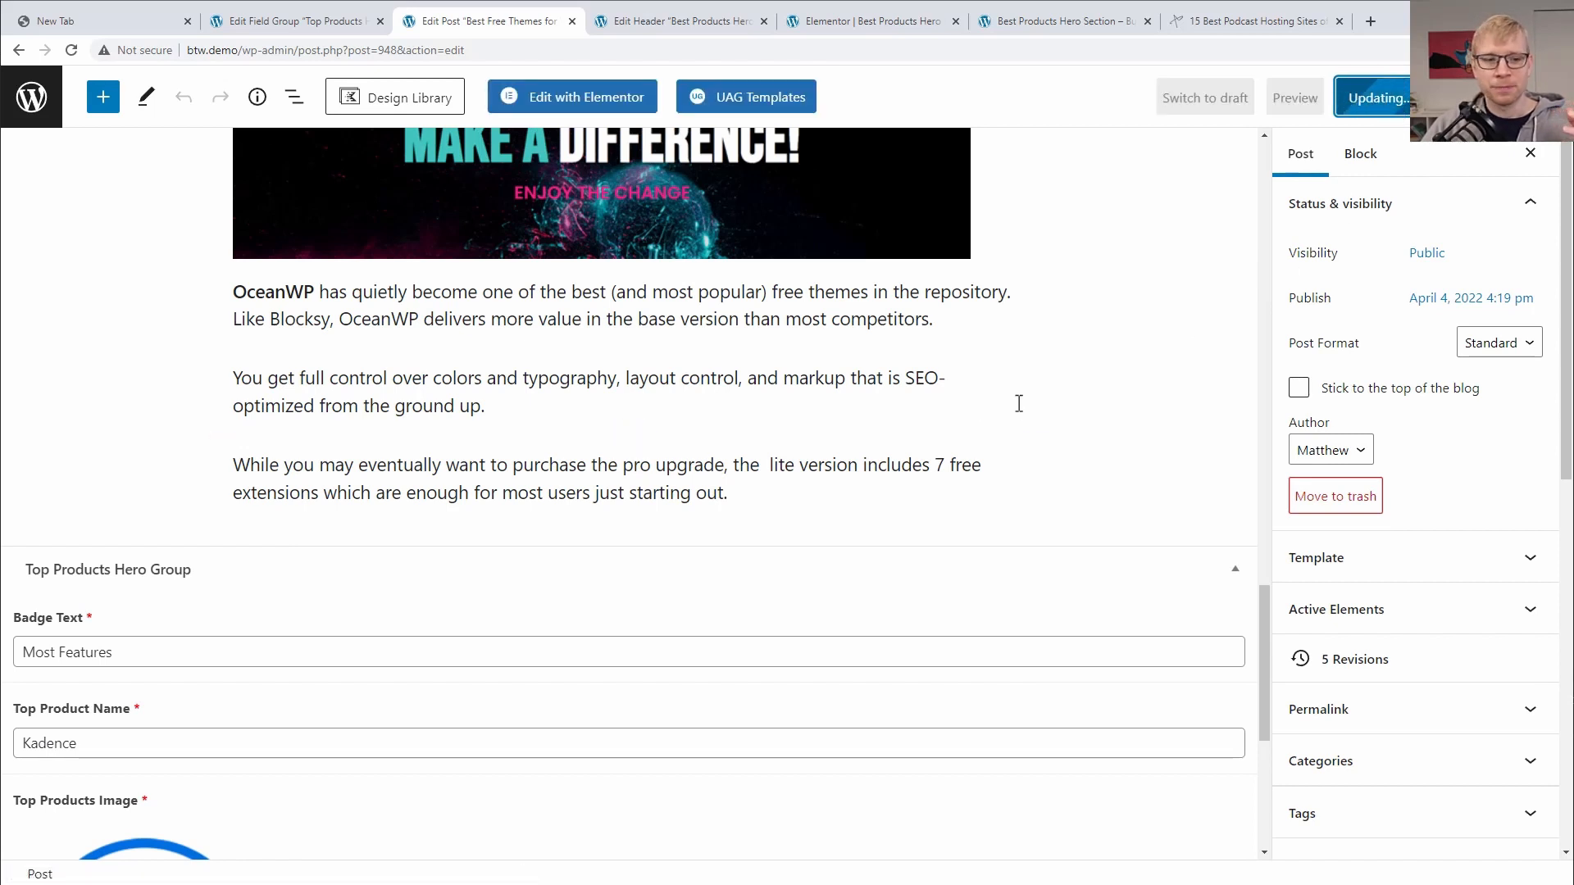
scroll(1059, 376, down, 4)
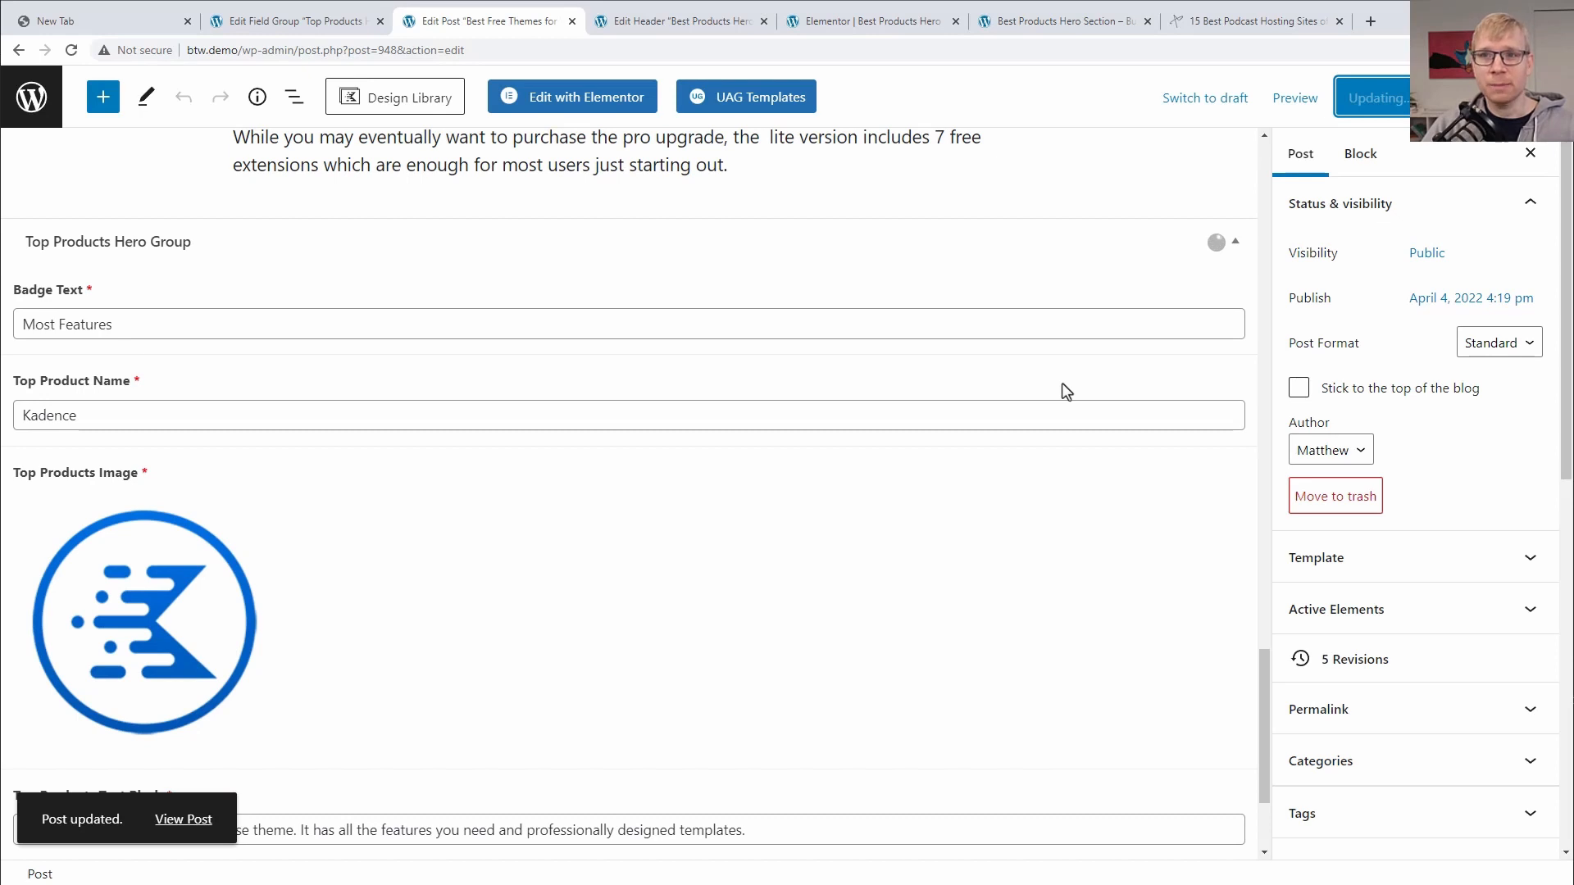
click(1316, 97)
click(1204, 286)
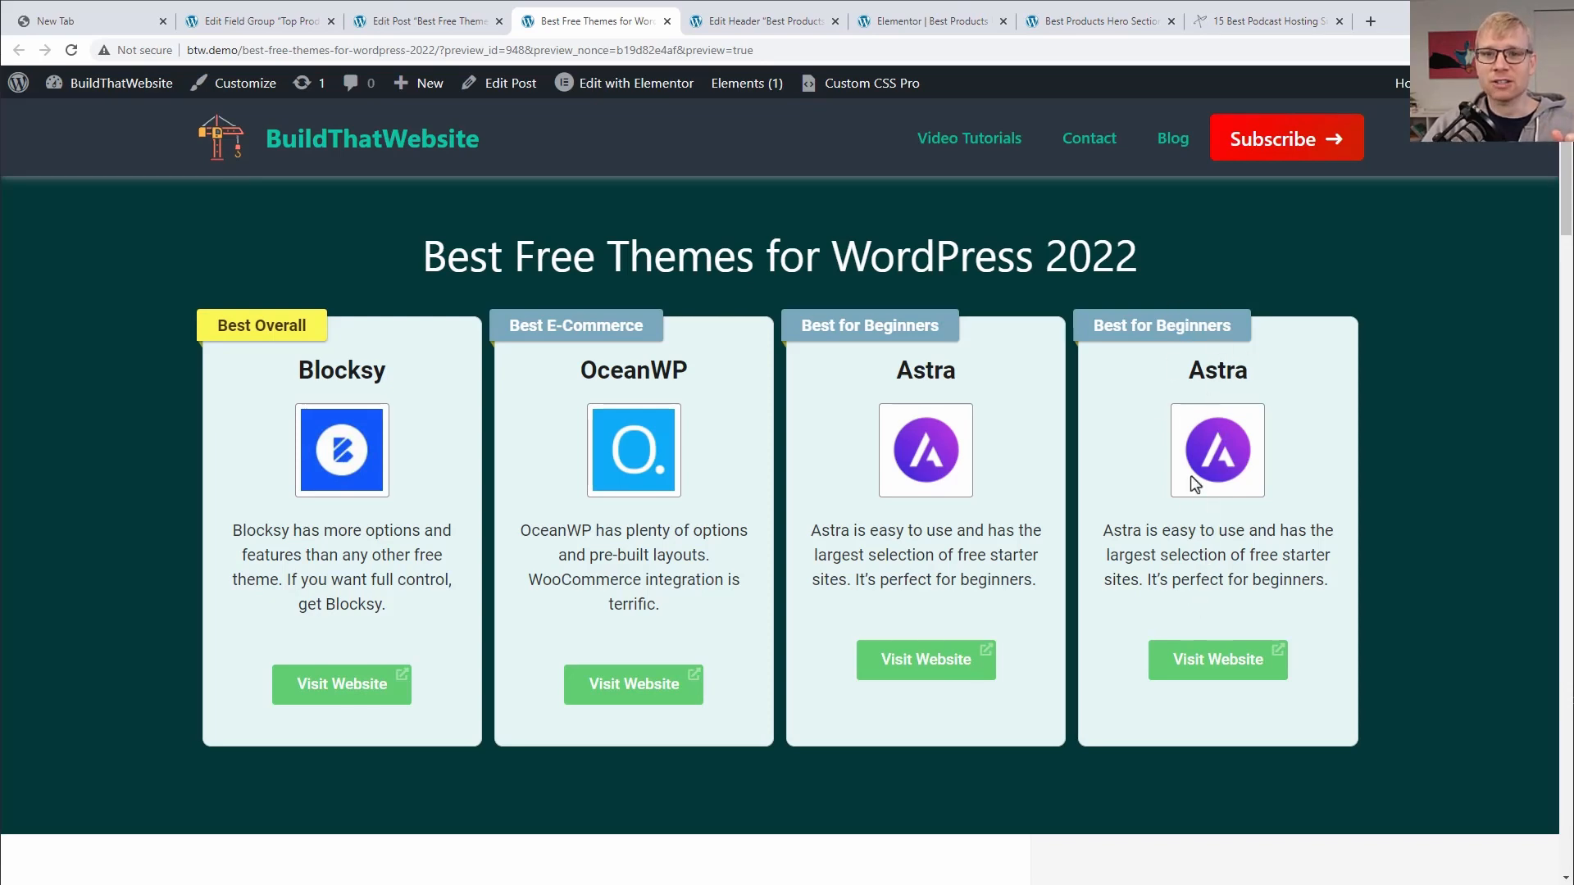
Switch to the Best Products Hero Section template in Elementor and open the fourth column's badge heading for editing.
click(777, 26)
click(894, 25)
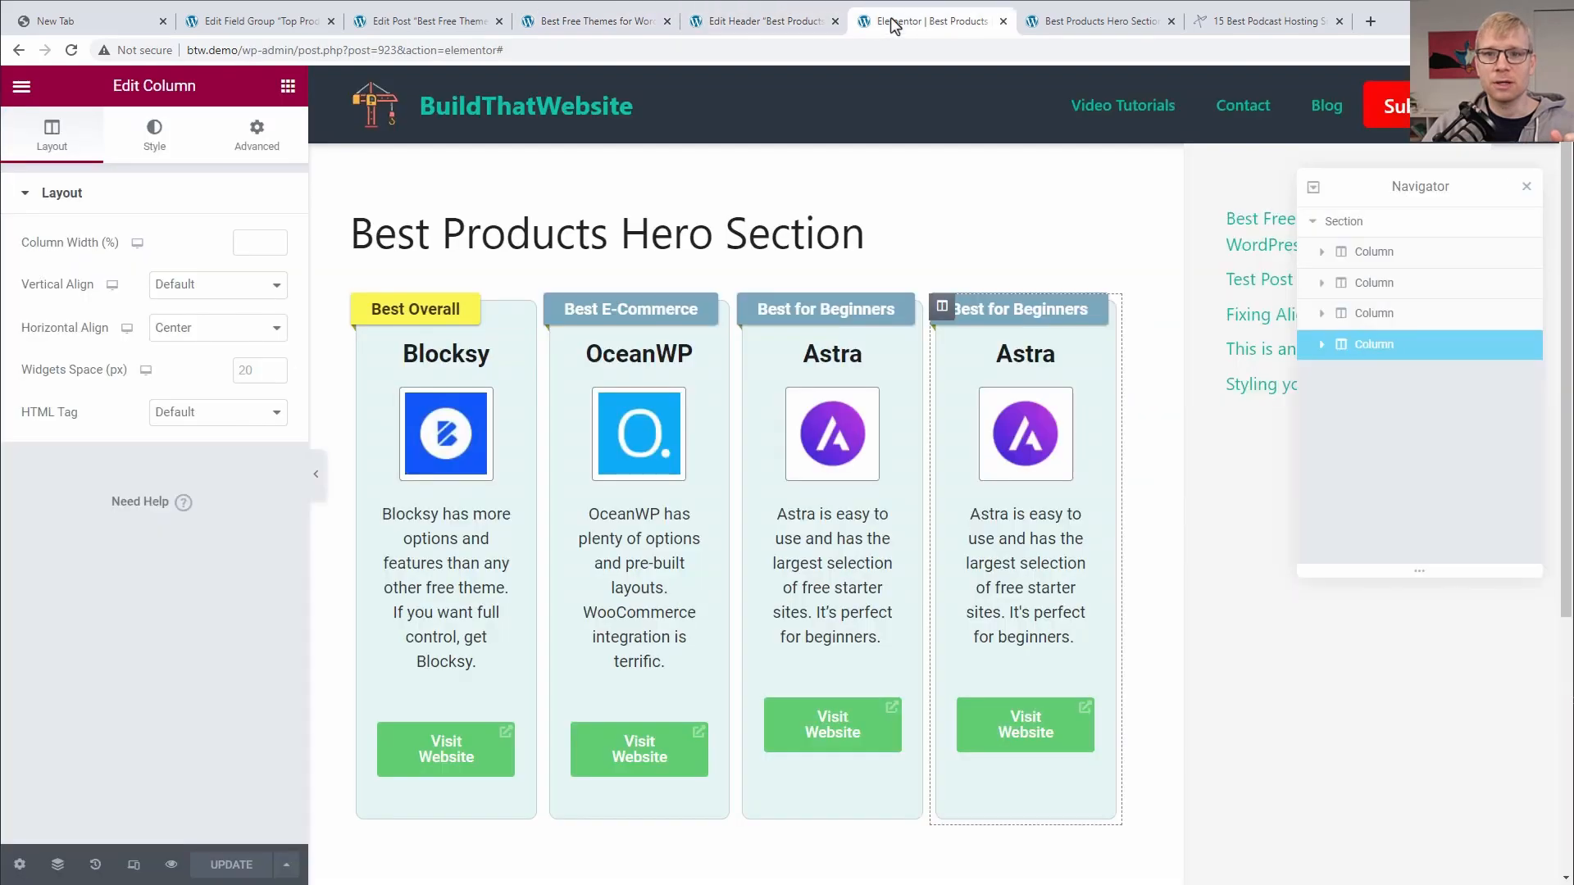
click(1010, 354)
click(35, 267)
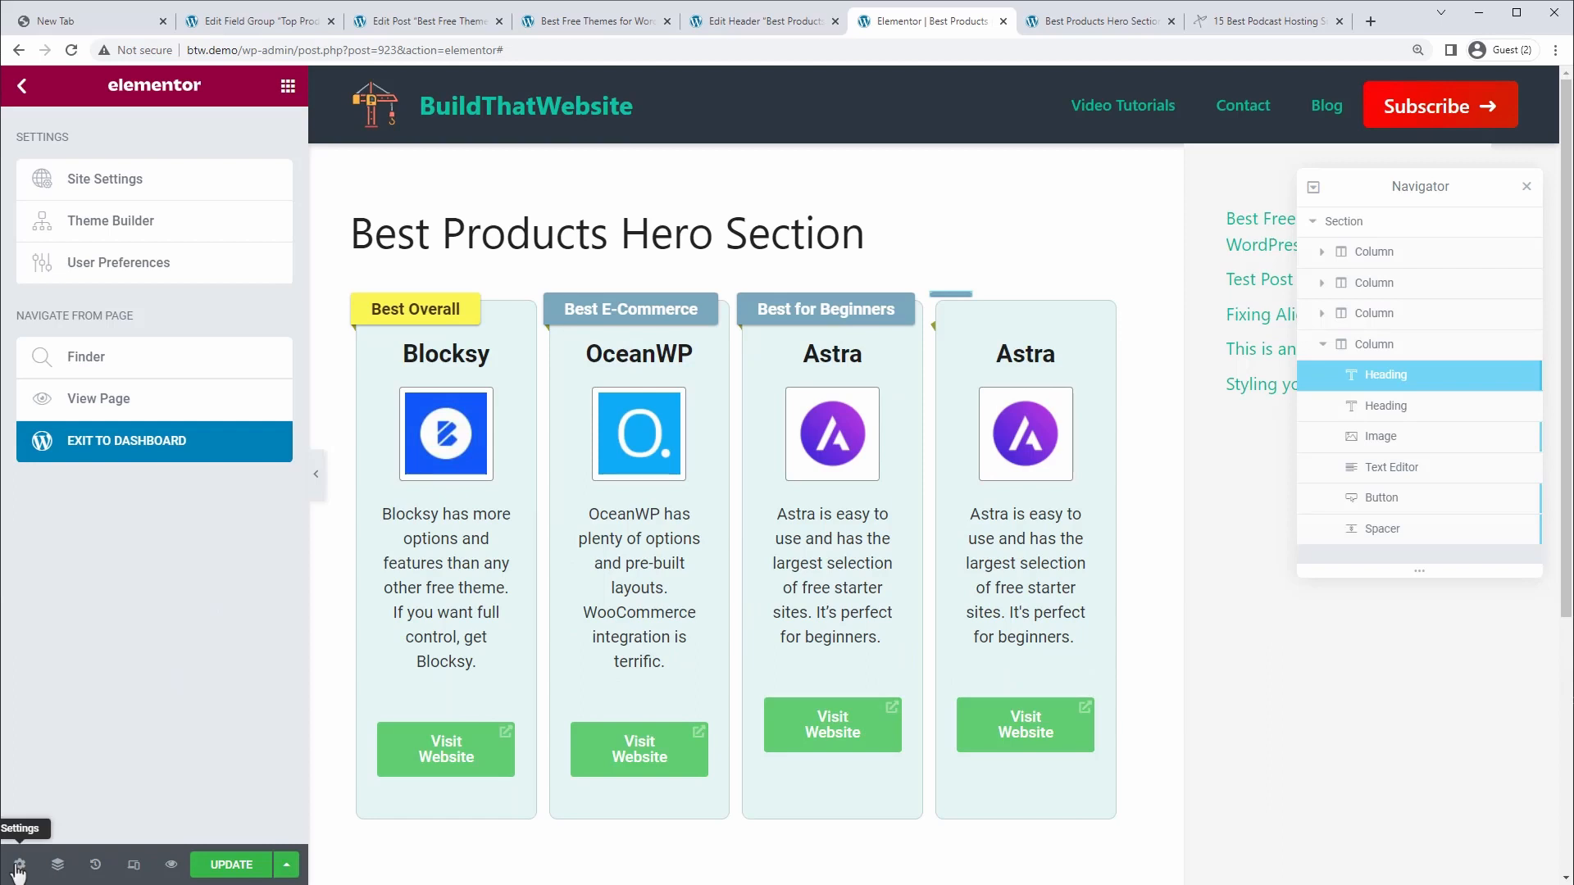
Set the template to preview dynamic content as the post "Best Free Themes for WordPress 2022" and apply the preview.
click(18, 866)
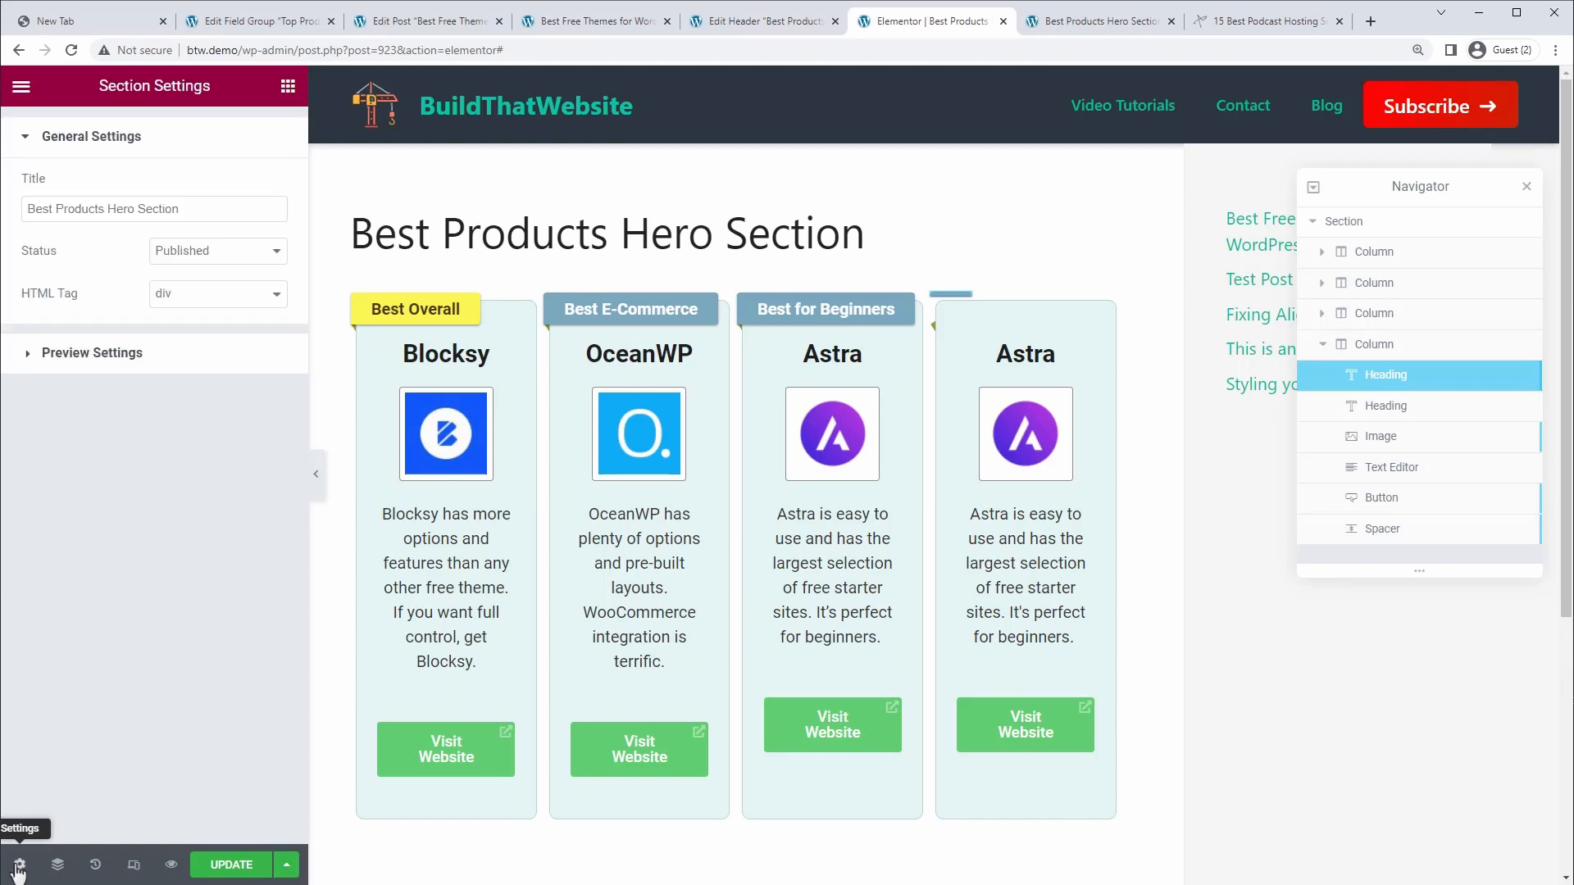
click(124, 361)
click(123, 264)
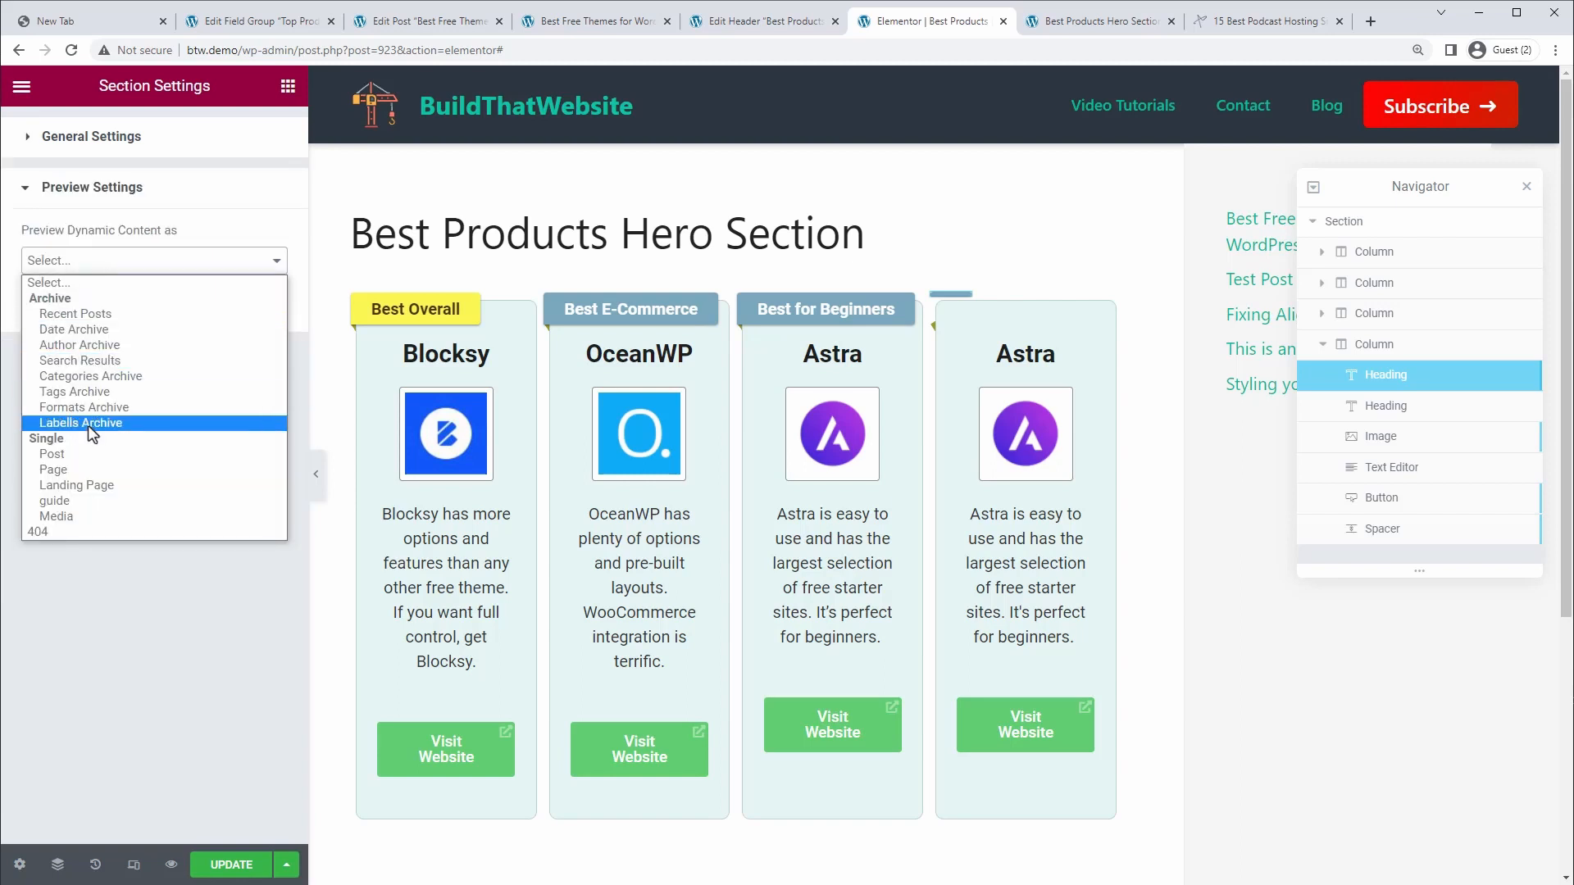
click(94, 453)
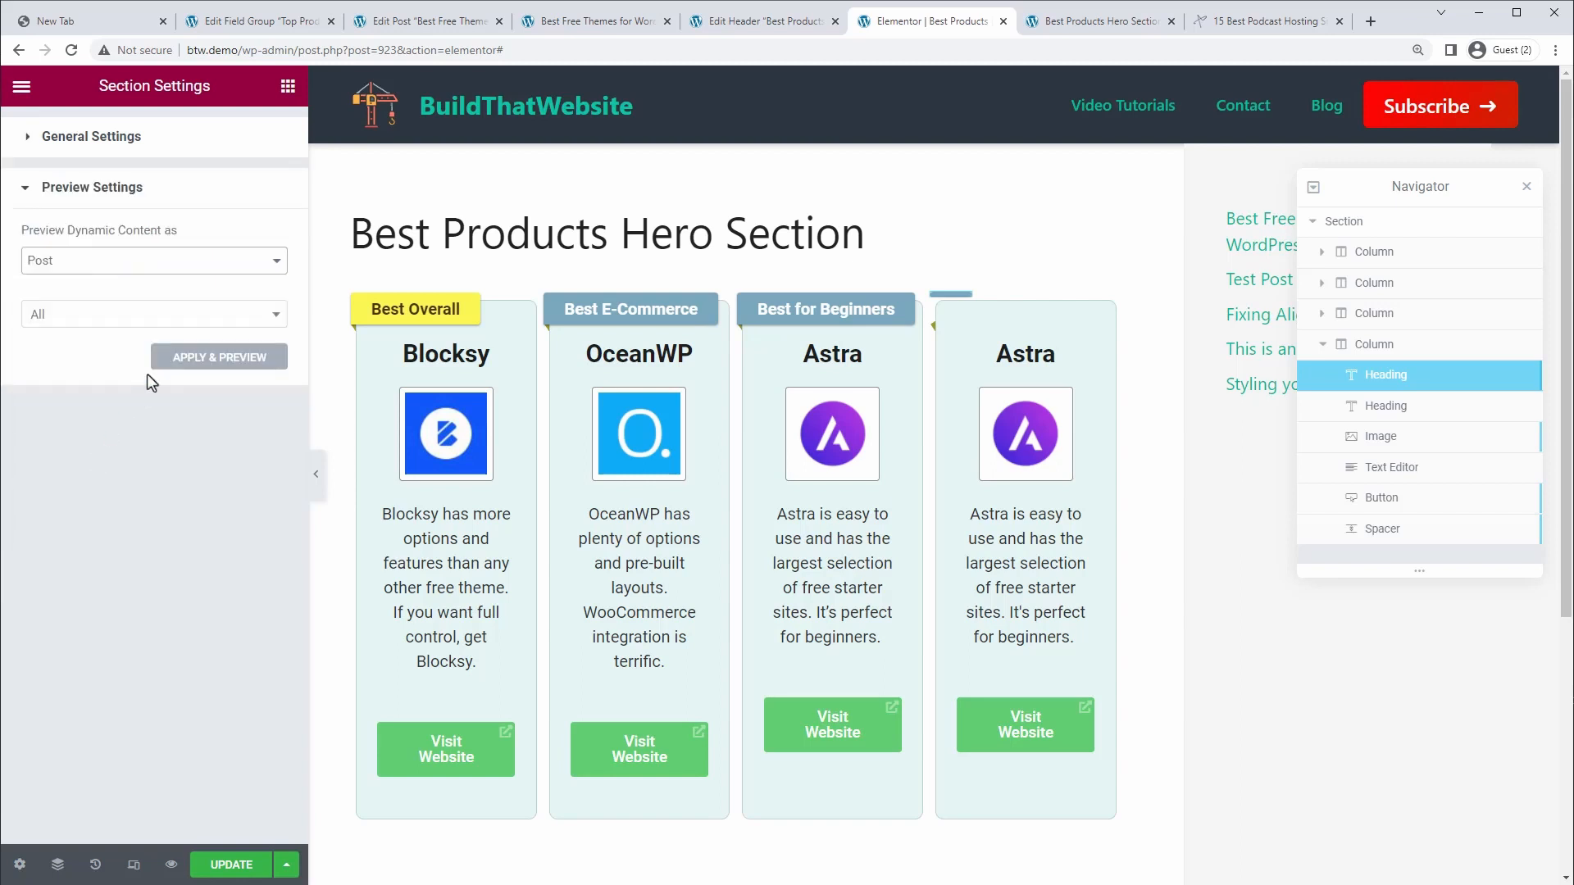
click(96, 316)
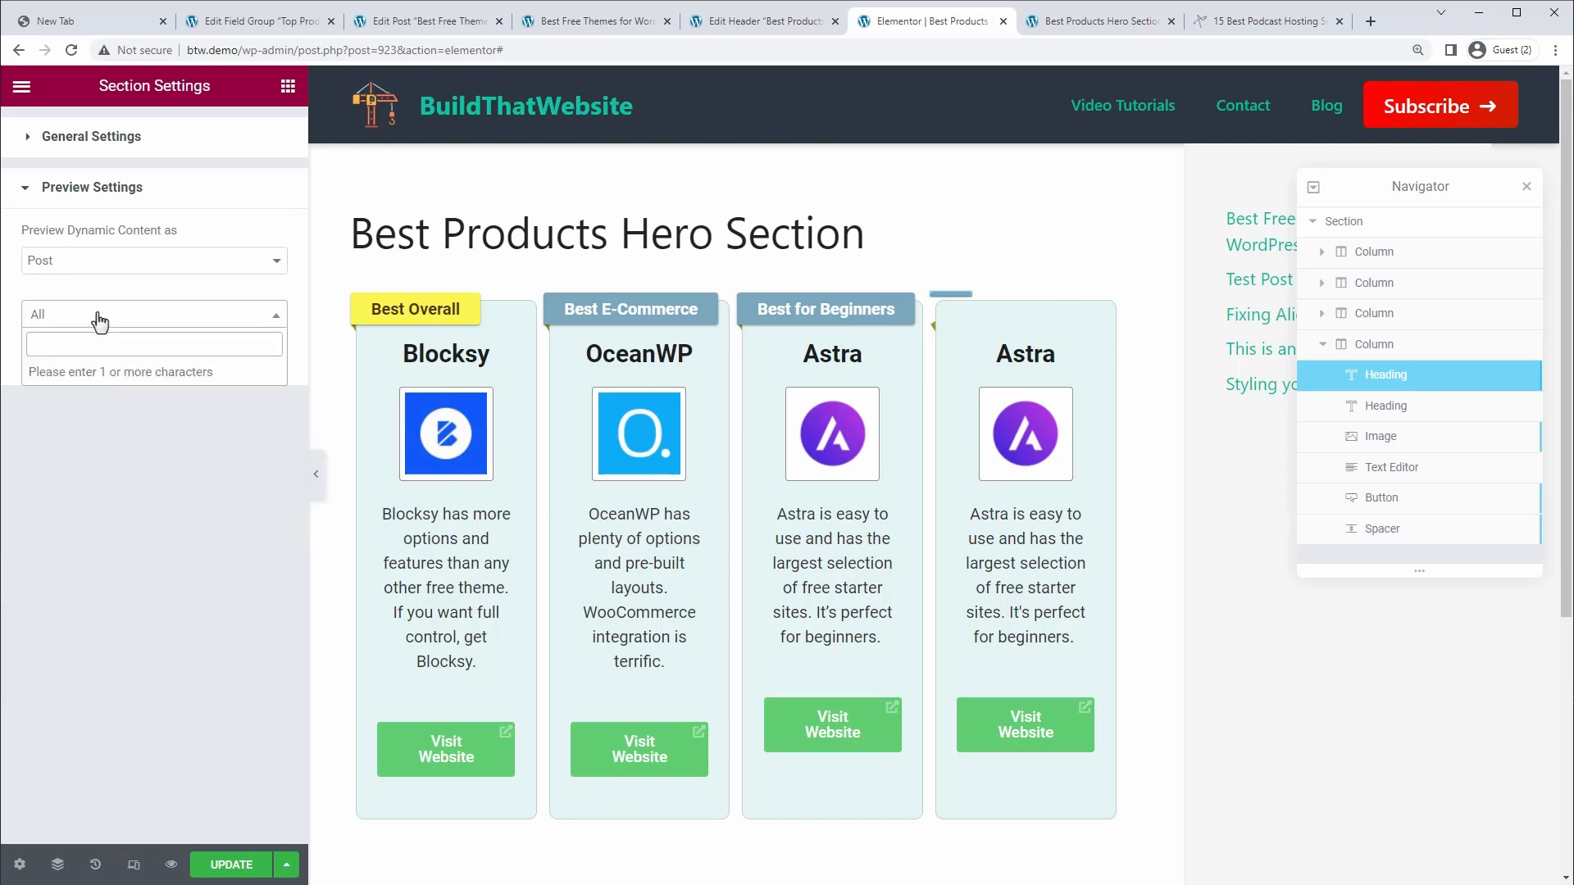
text(wordp)
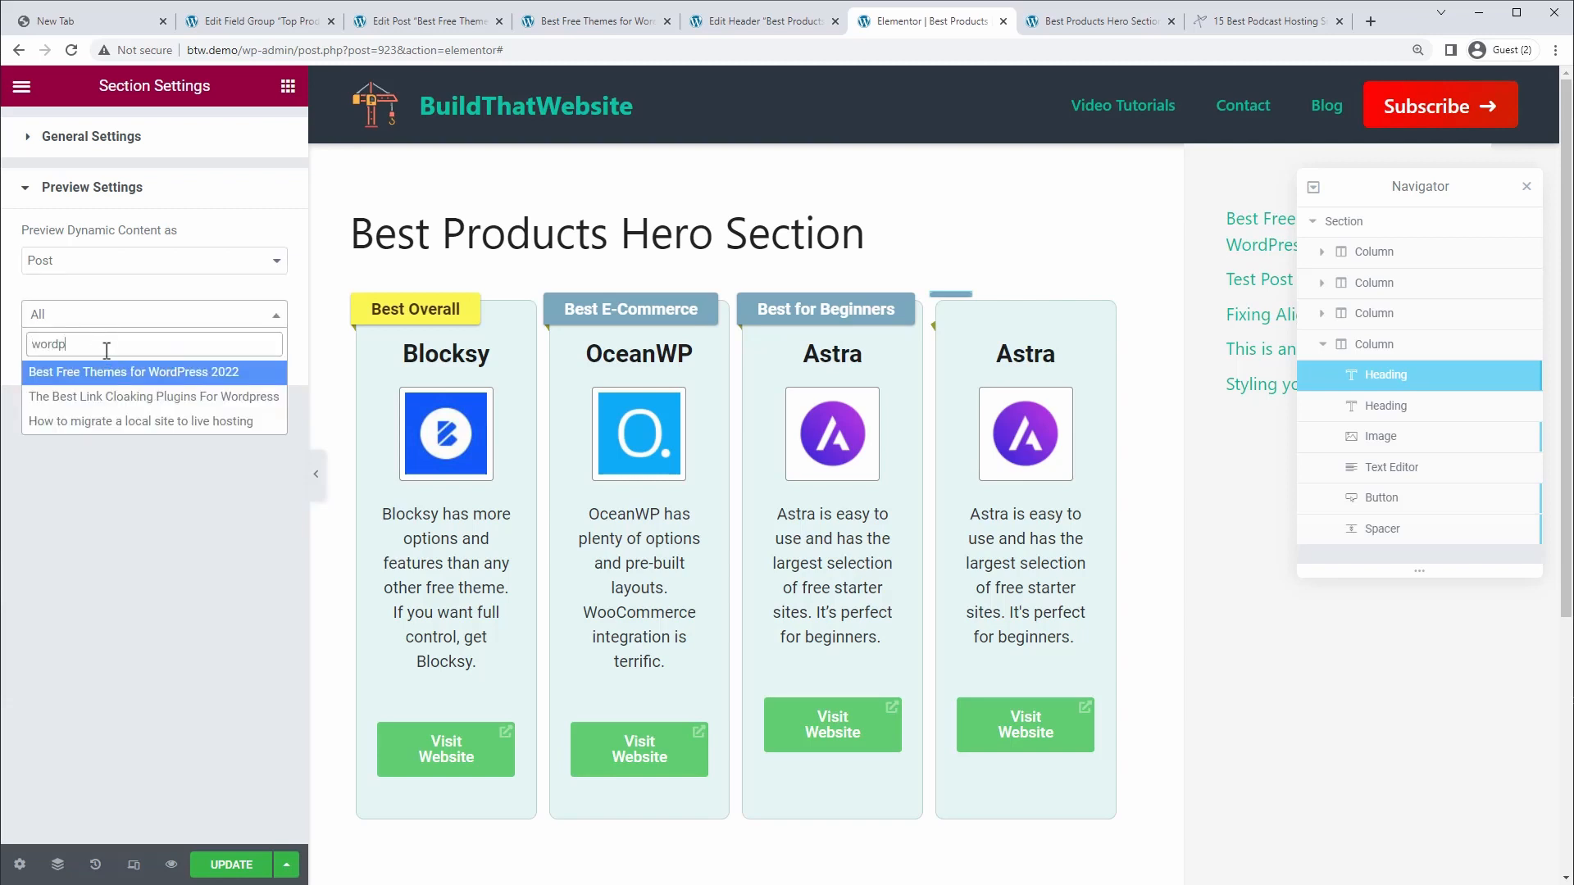
click(148, 377)
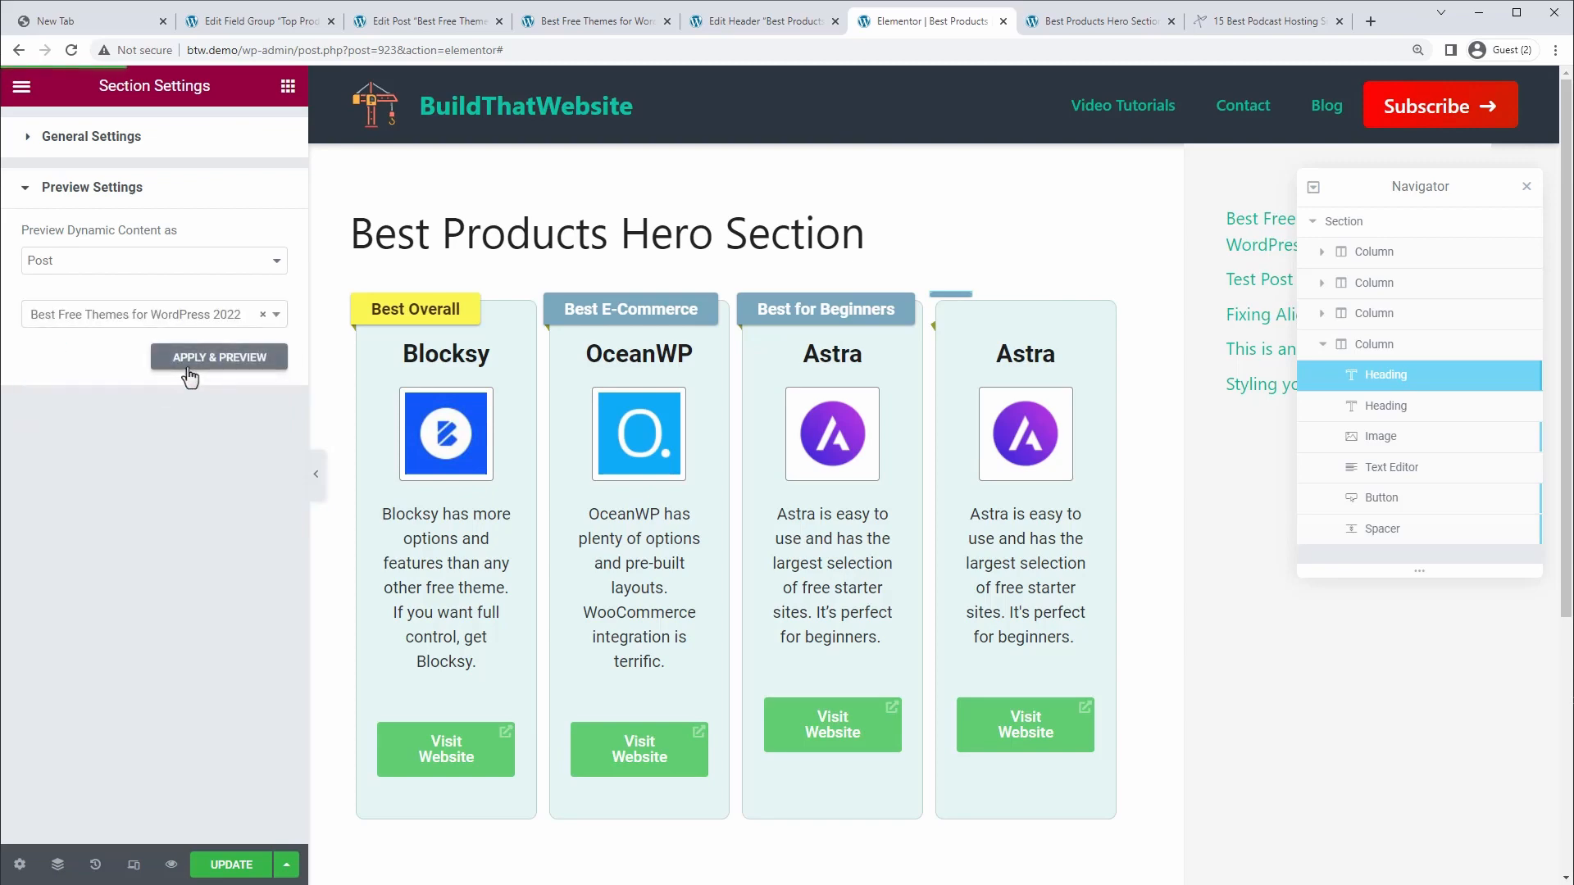
click(188, 361)
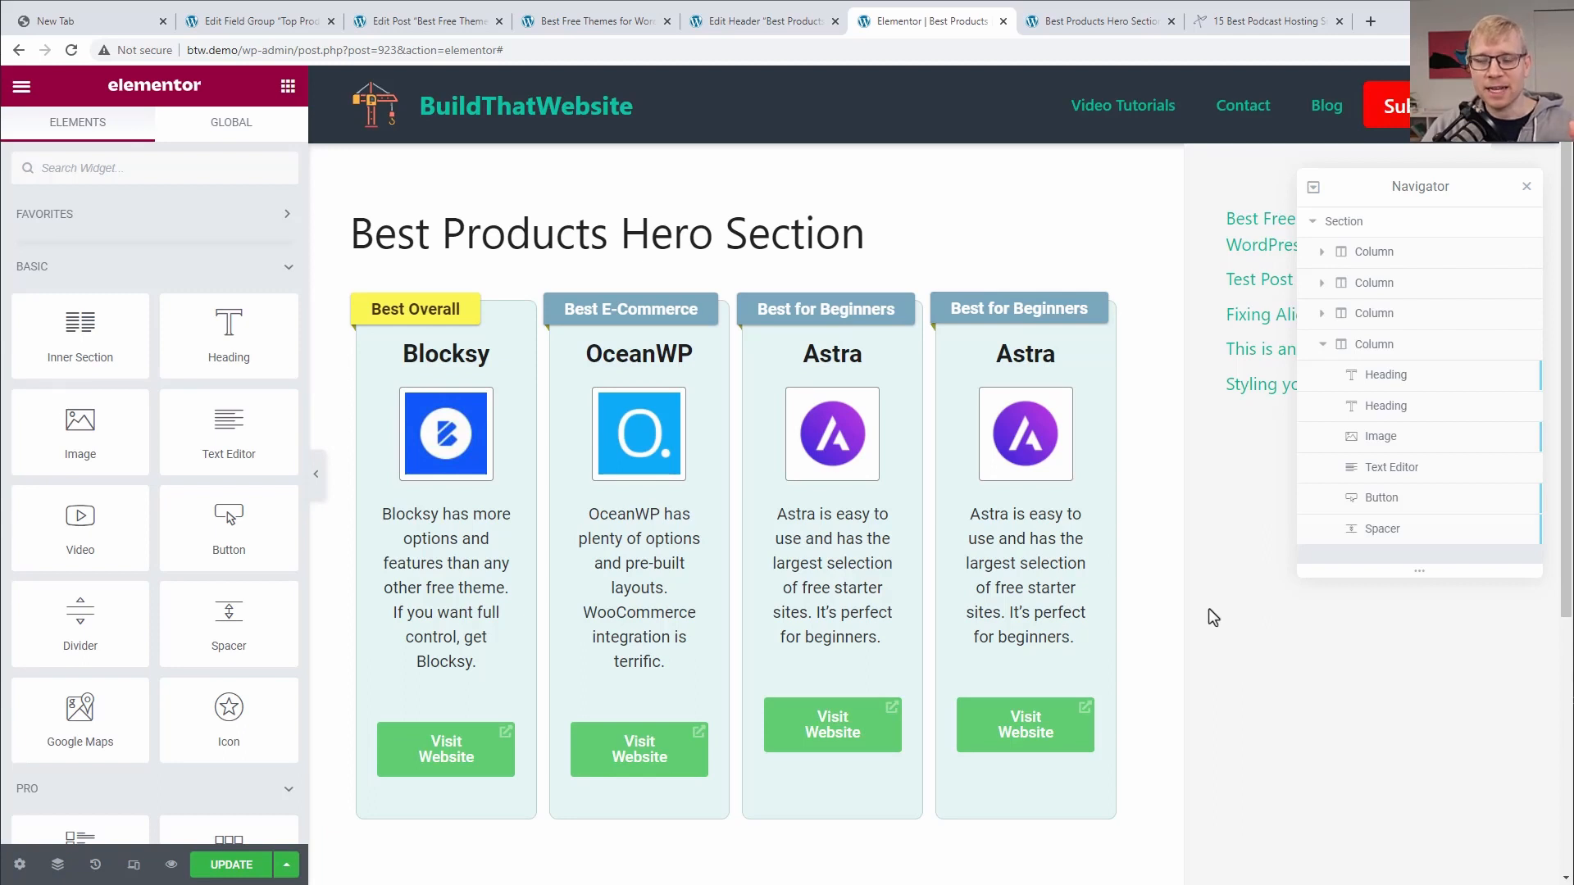
Fill the fourth column's badge heading dynamically from the ACF field Badge Text.
click(1022, 317)
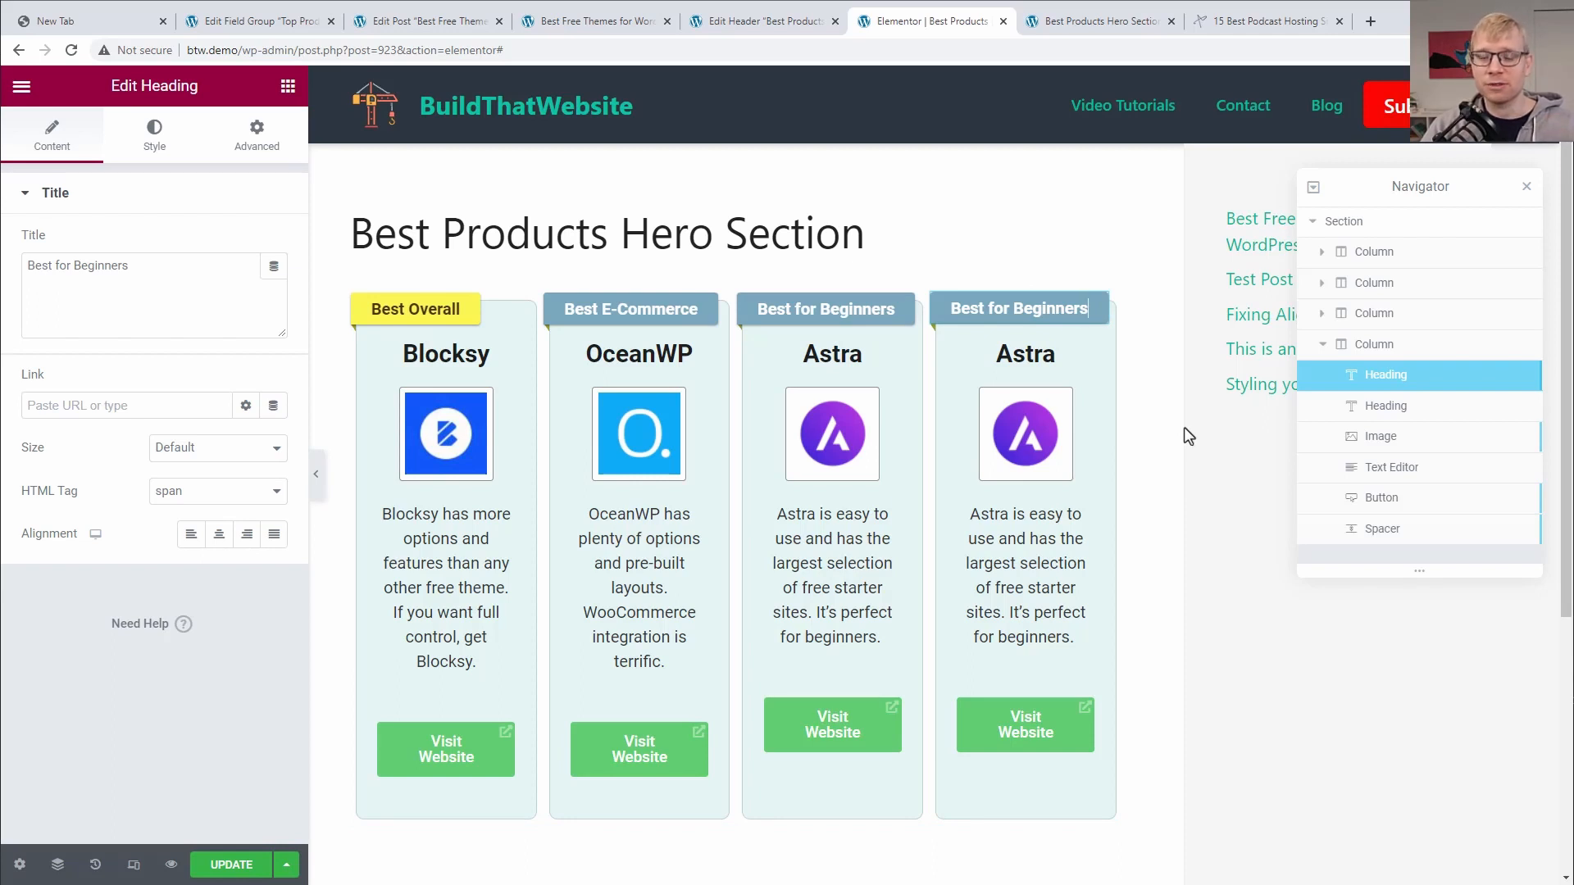
click(275, 269)
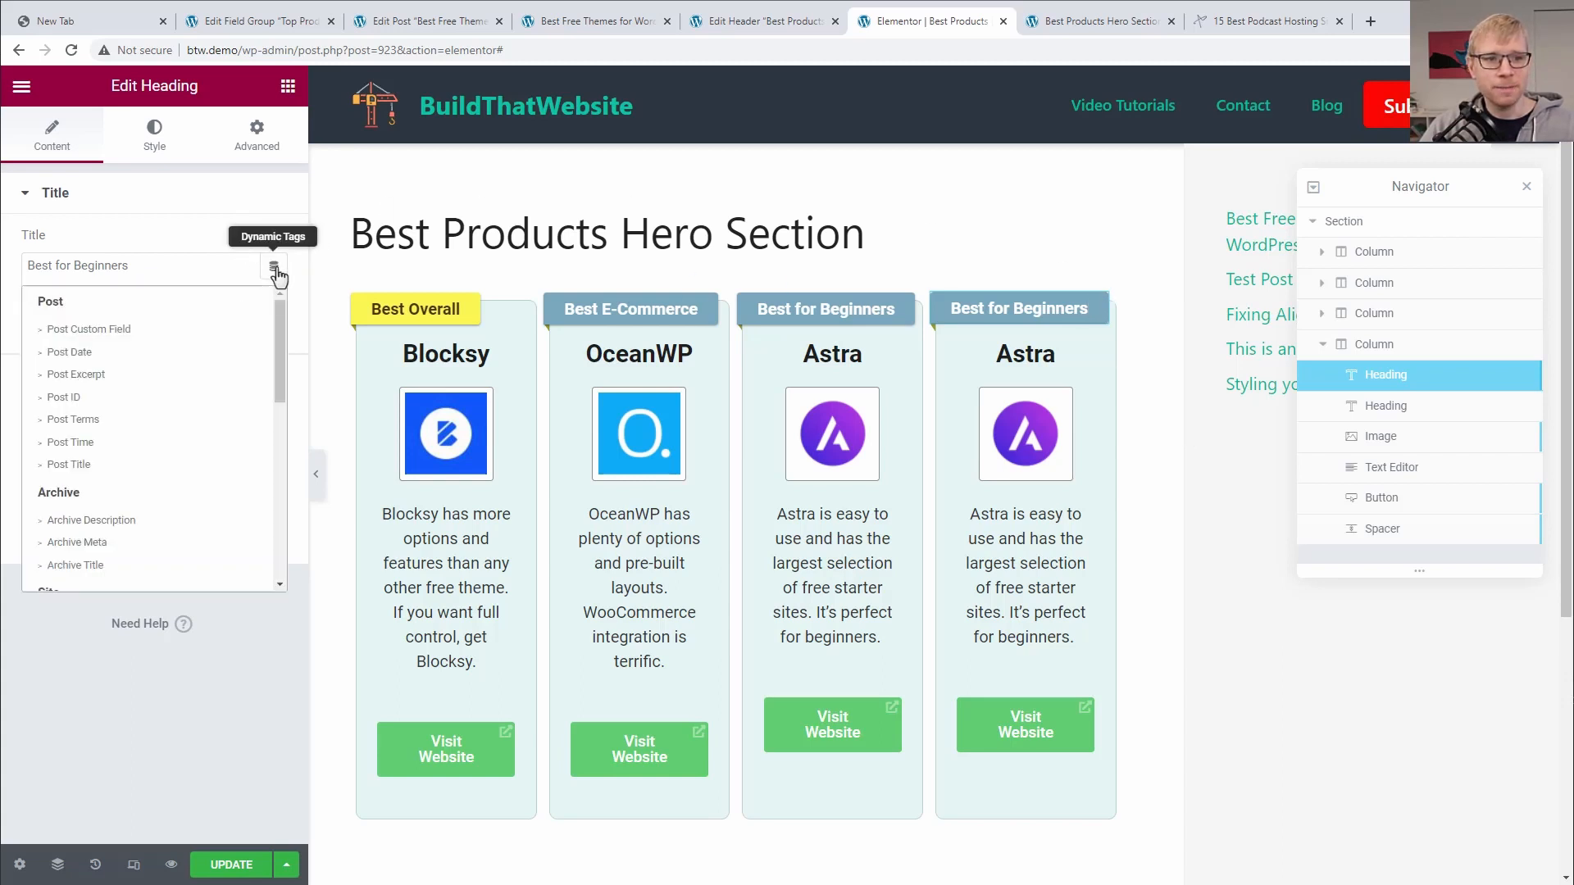
scroll(93, 518, down, 5)
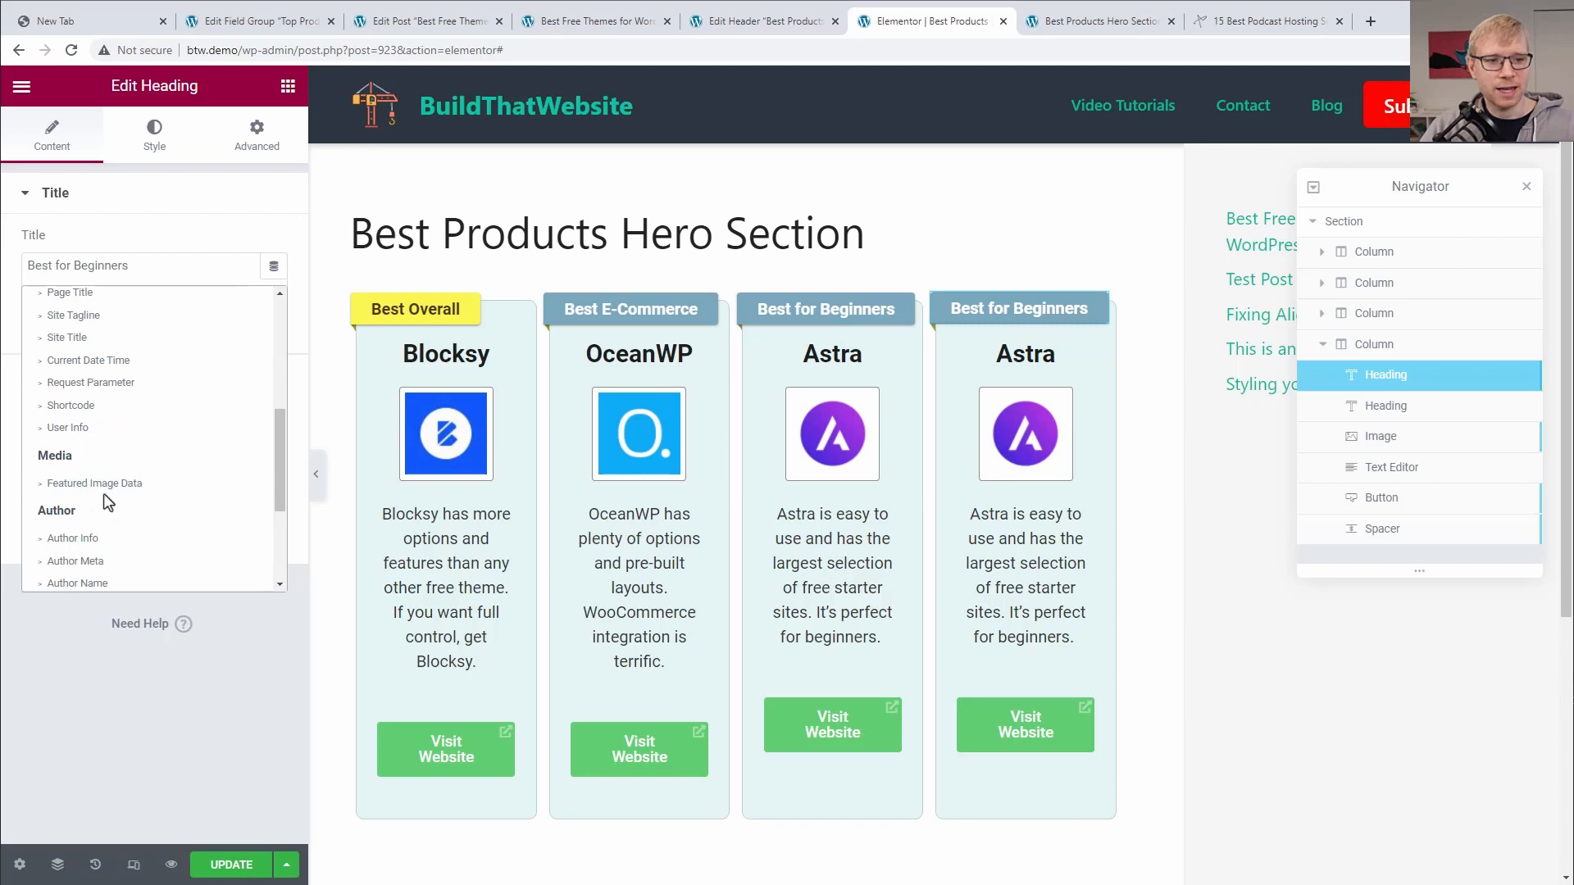
scroll(104, 500, down, 2)
scroll(90, 468, down, 1)
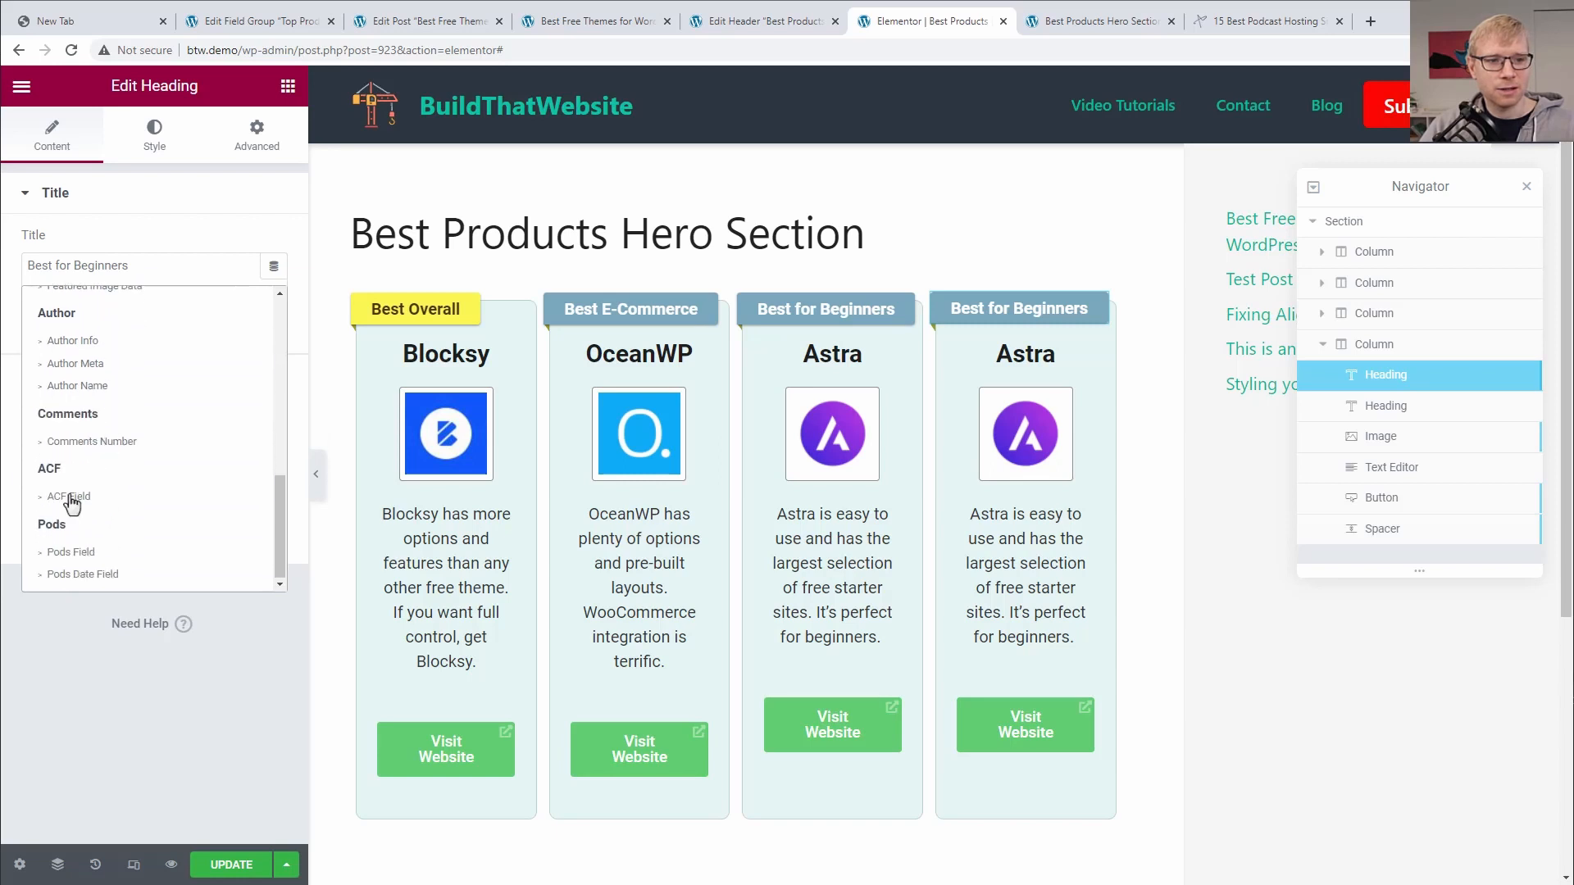
click(70, 497)
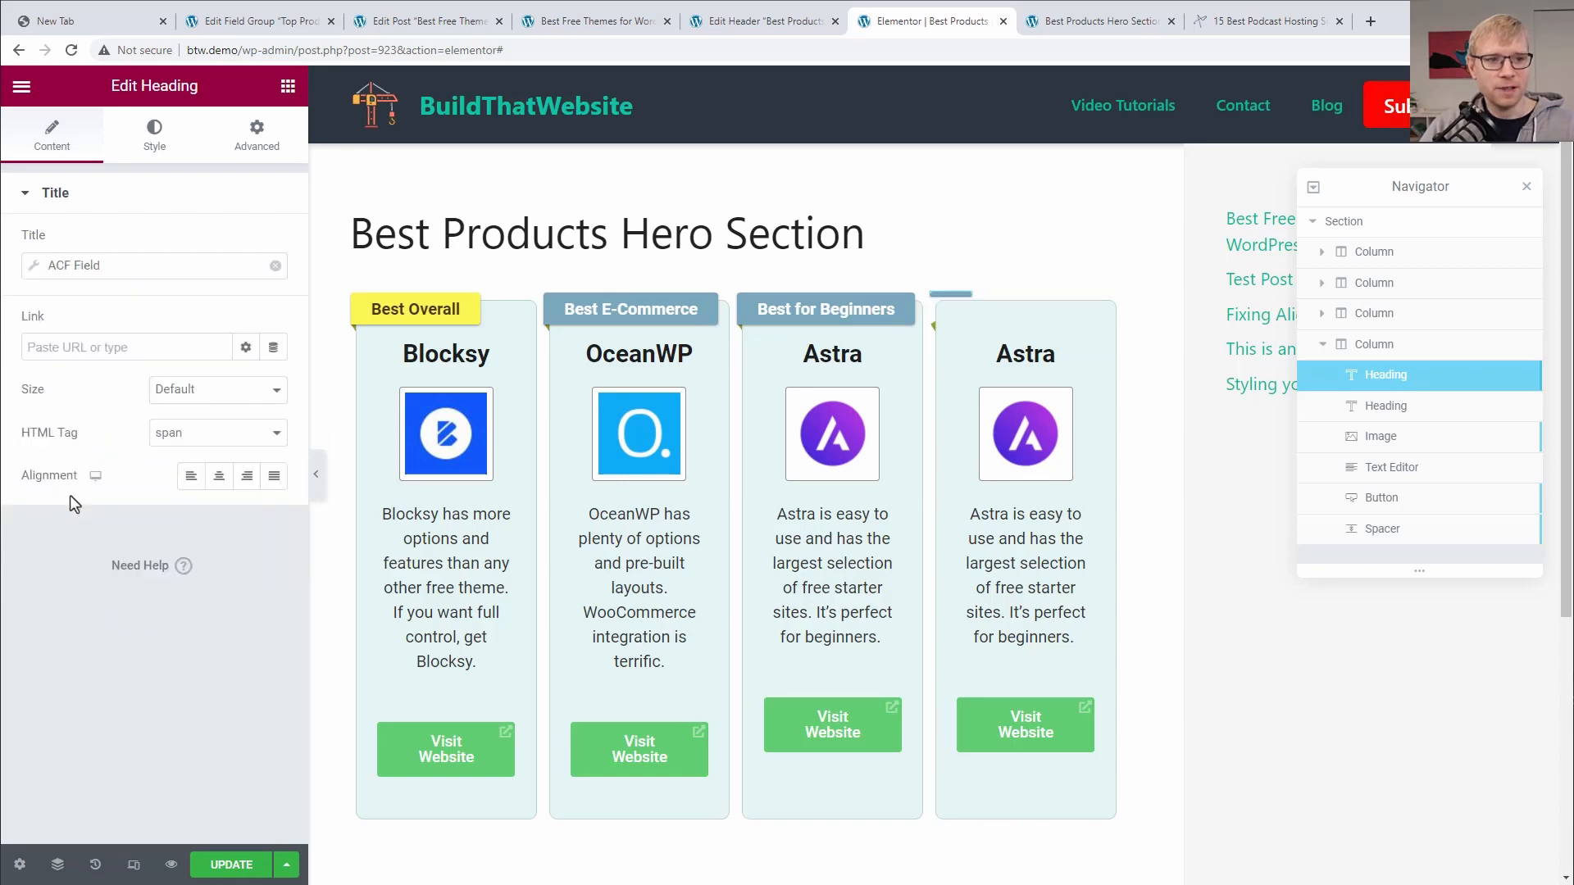
click(33, 267)
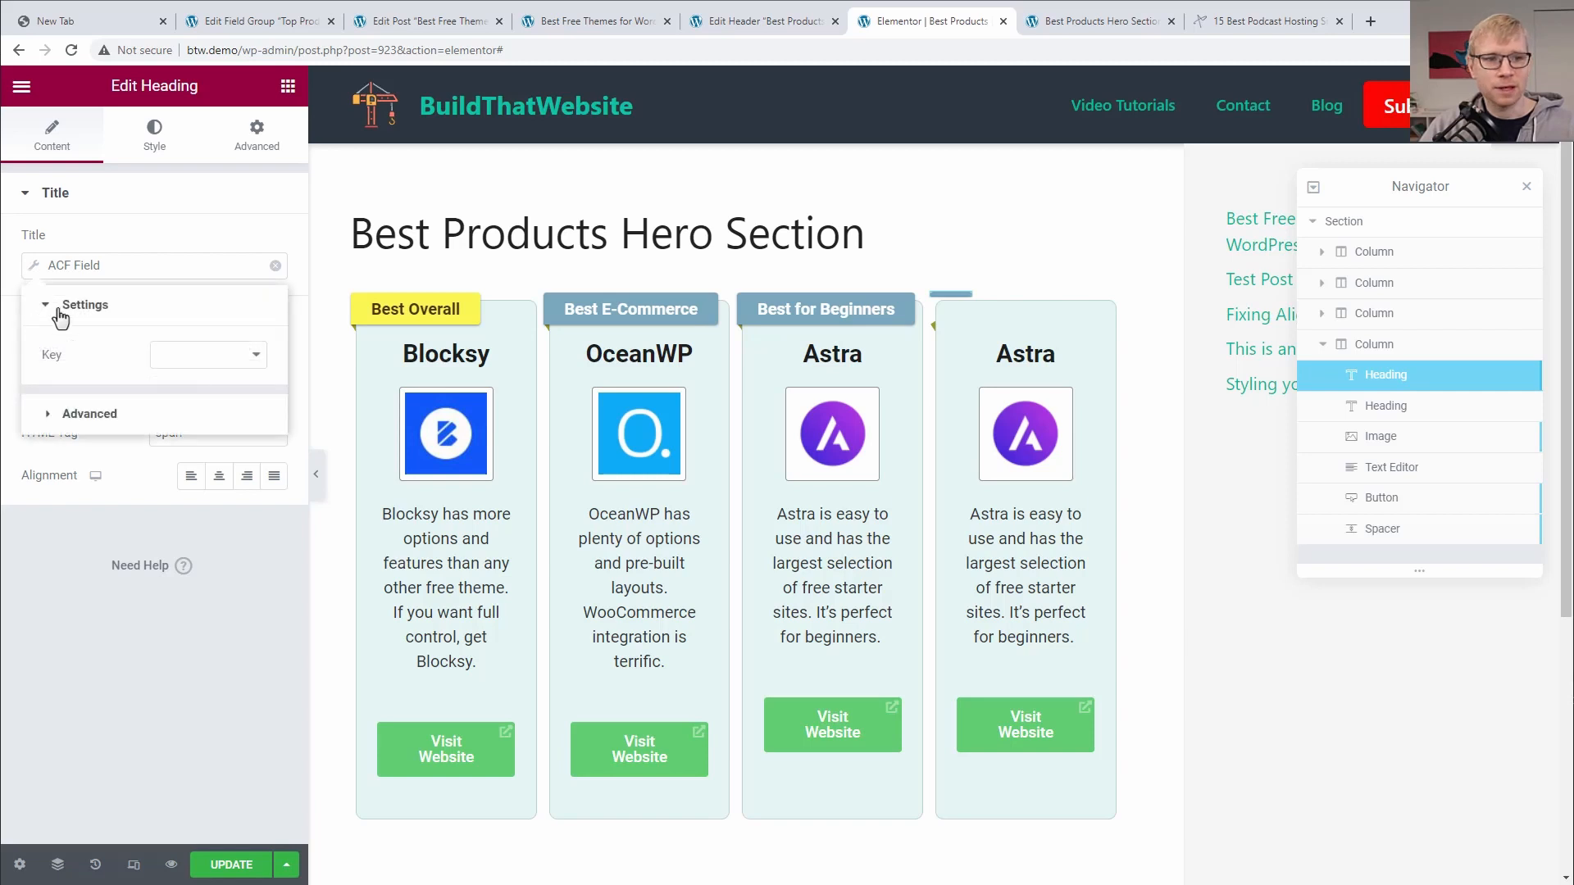
click(215, 371)
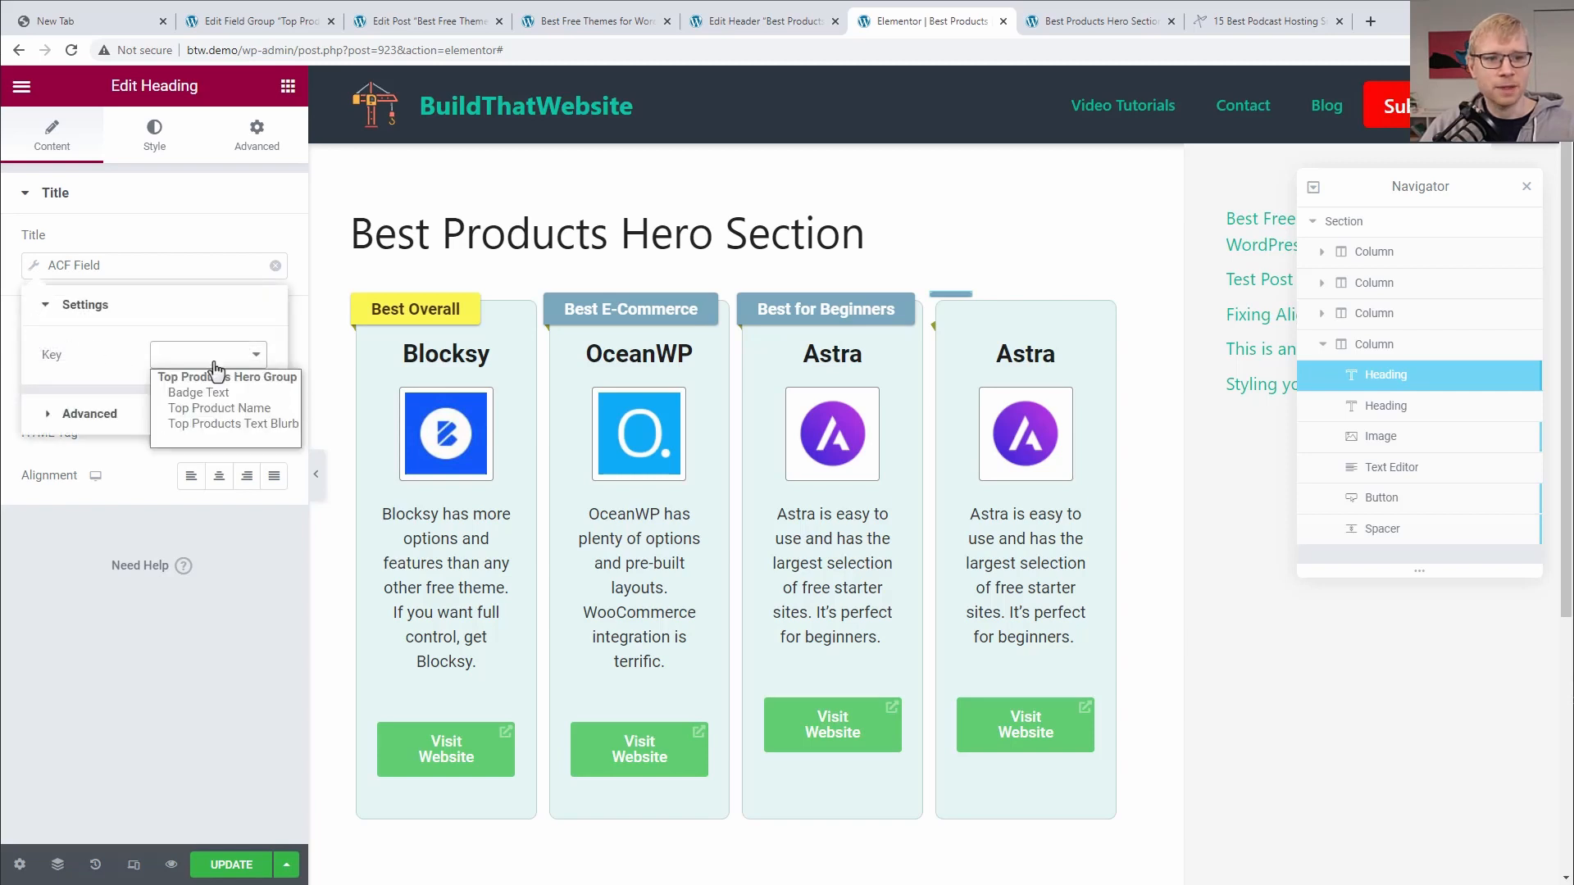
click(200, 393)
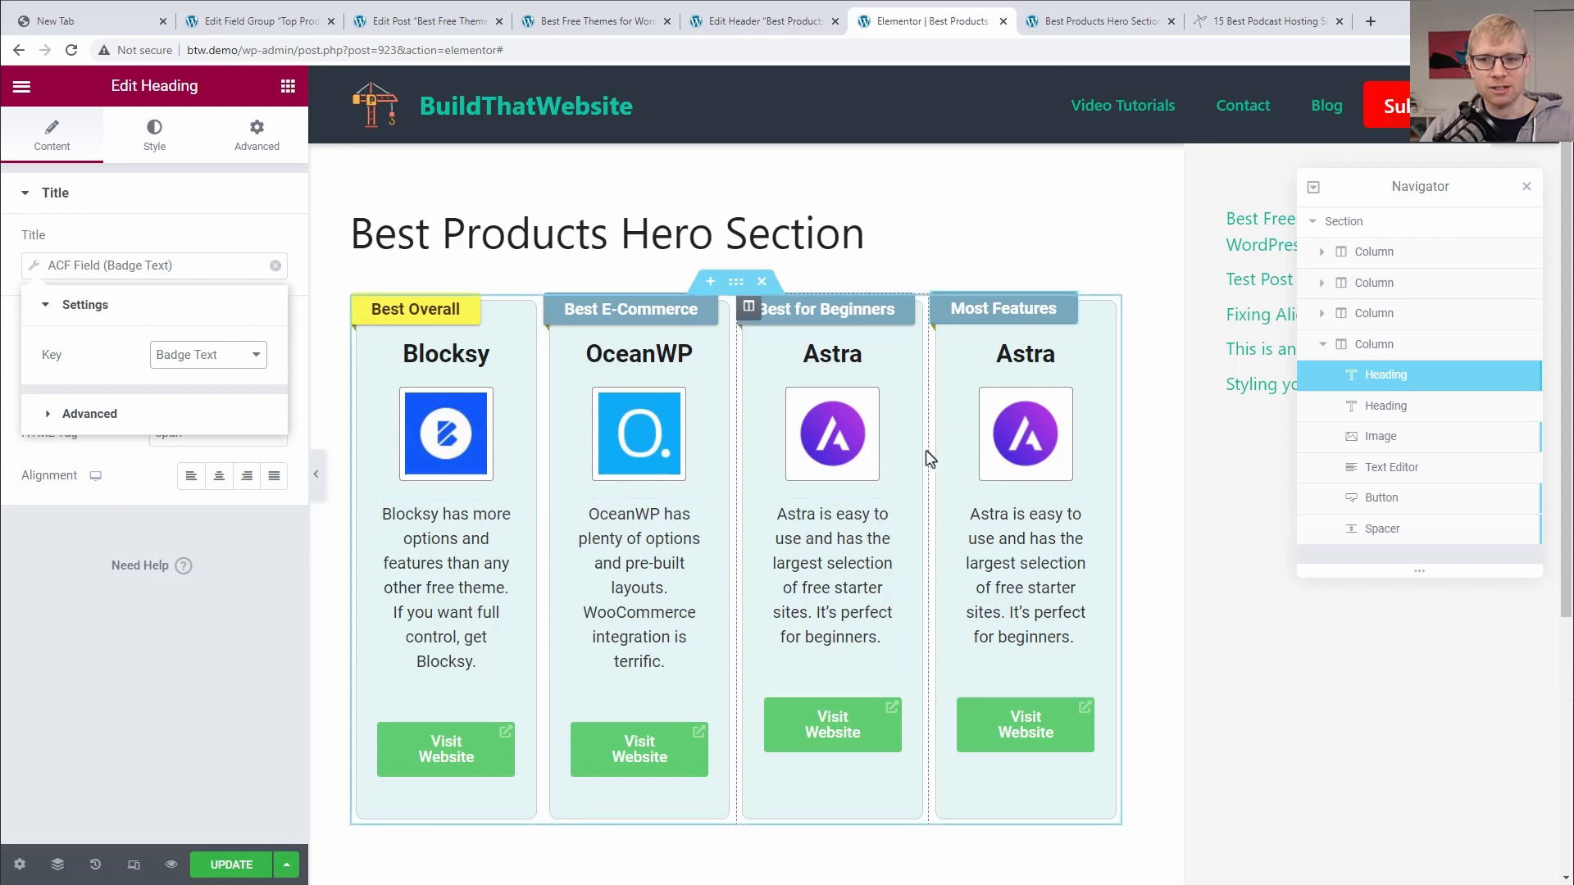
Fill the fourth column's product name heading dynamically from the ACF field Top Product Name.
click(1012, 350)
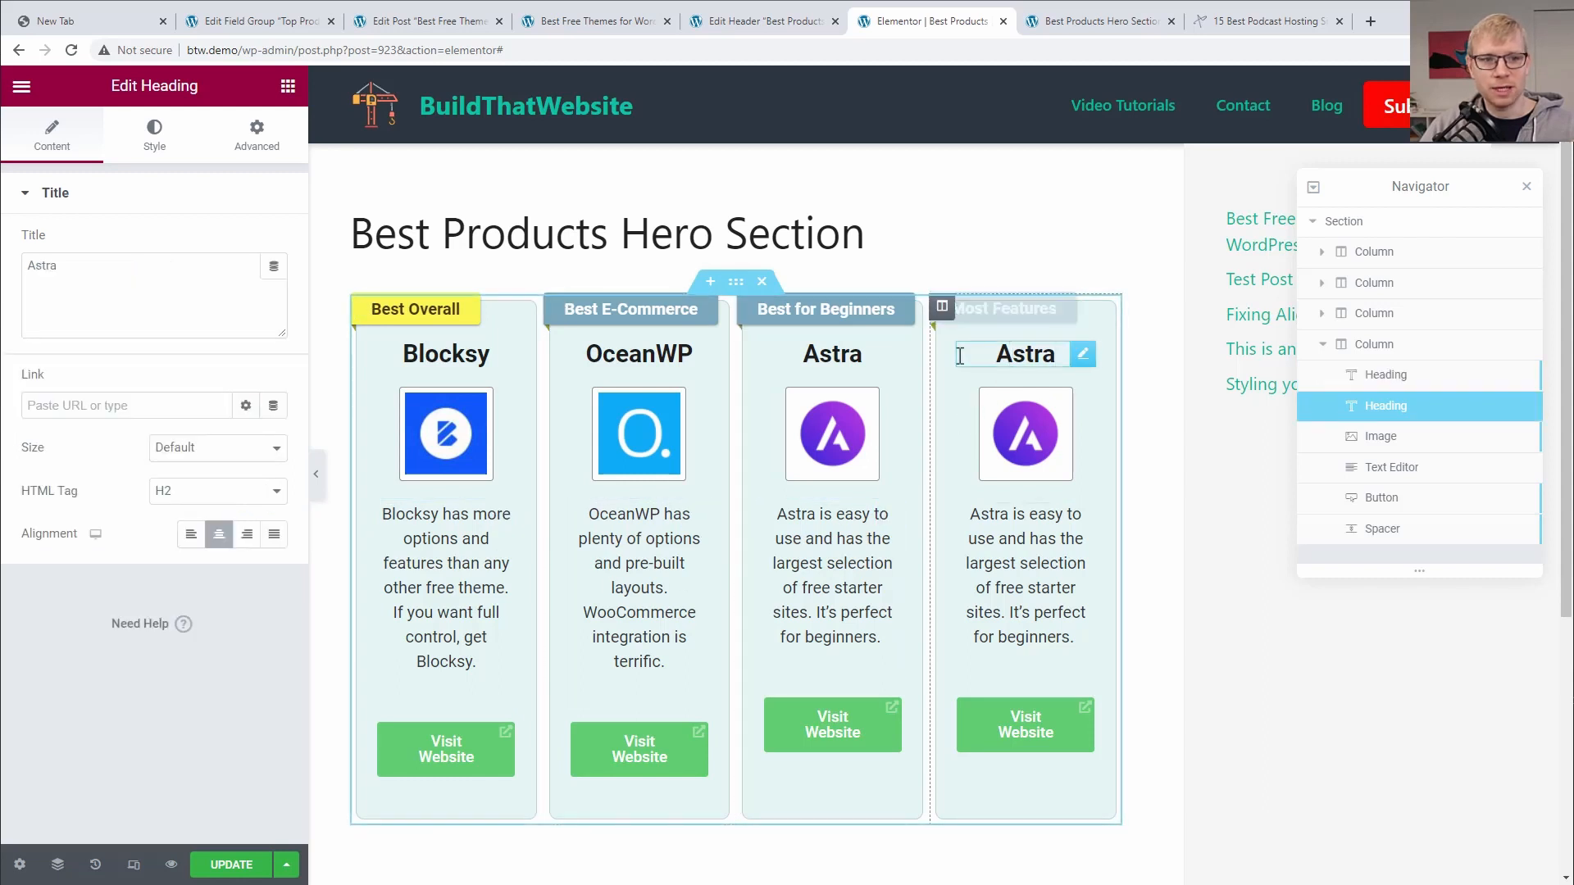
click(270, 275)
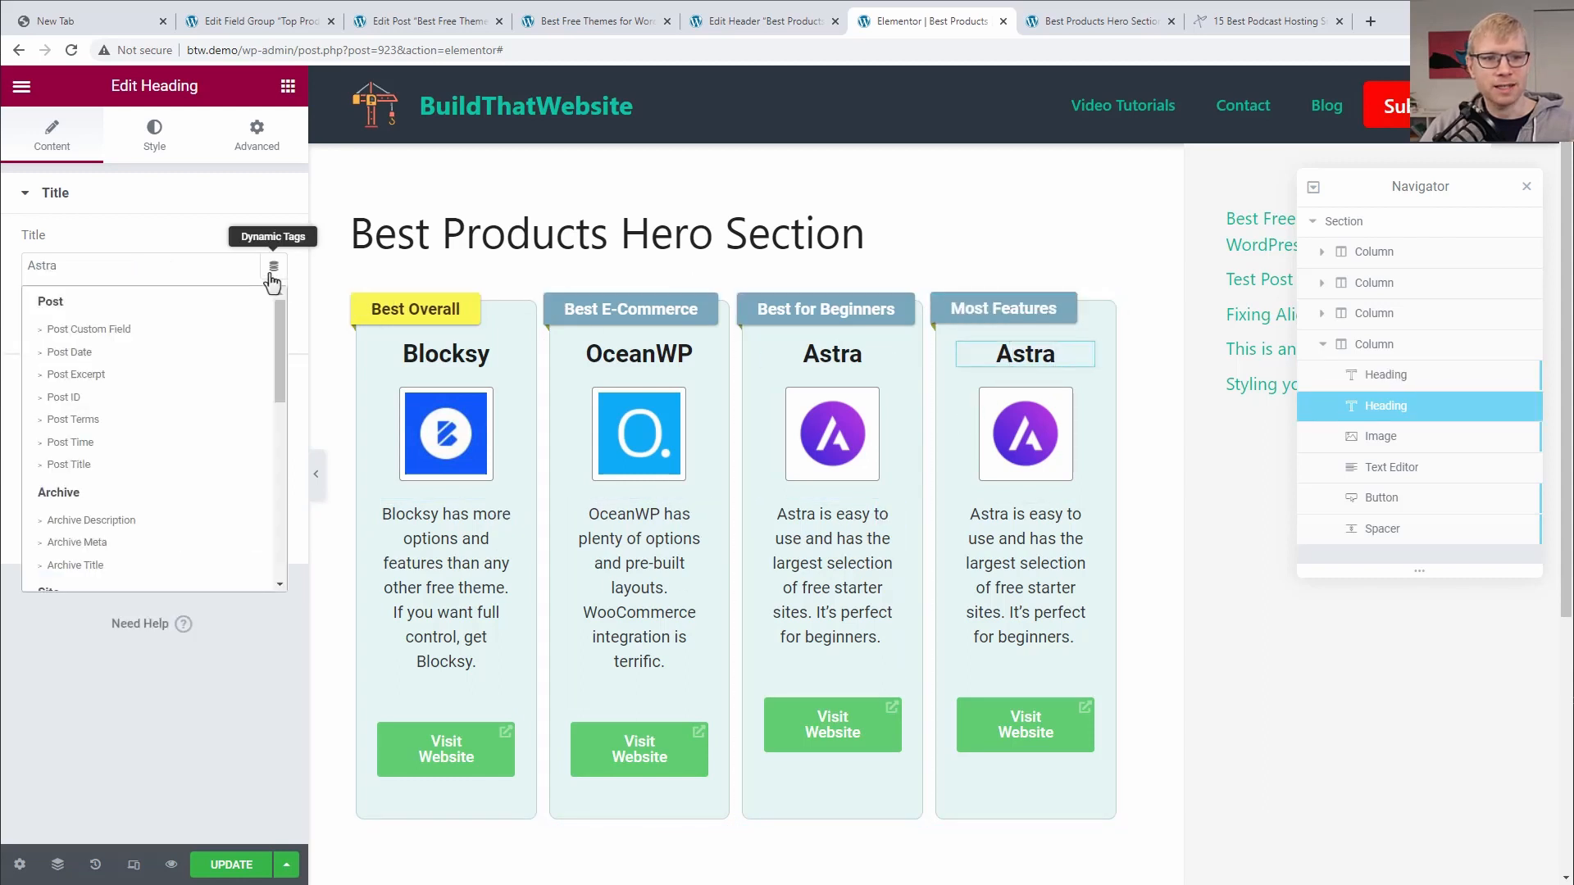
scroll(156, 459, down, 5)
scroll(110, 426, up, 3)
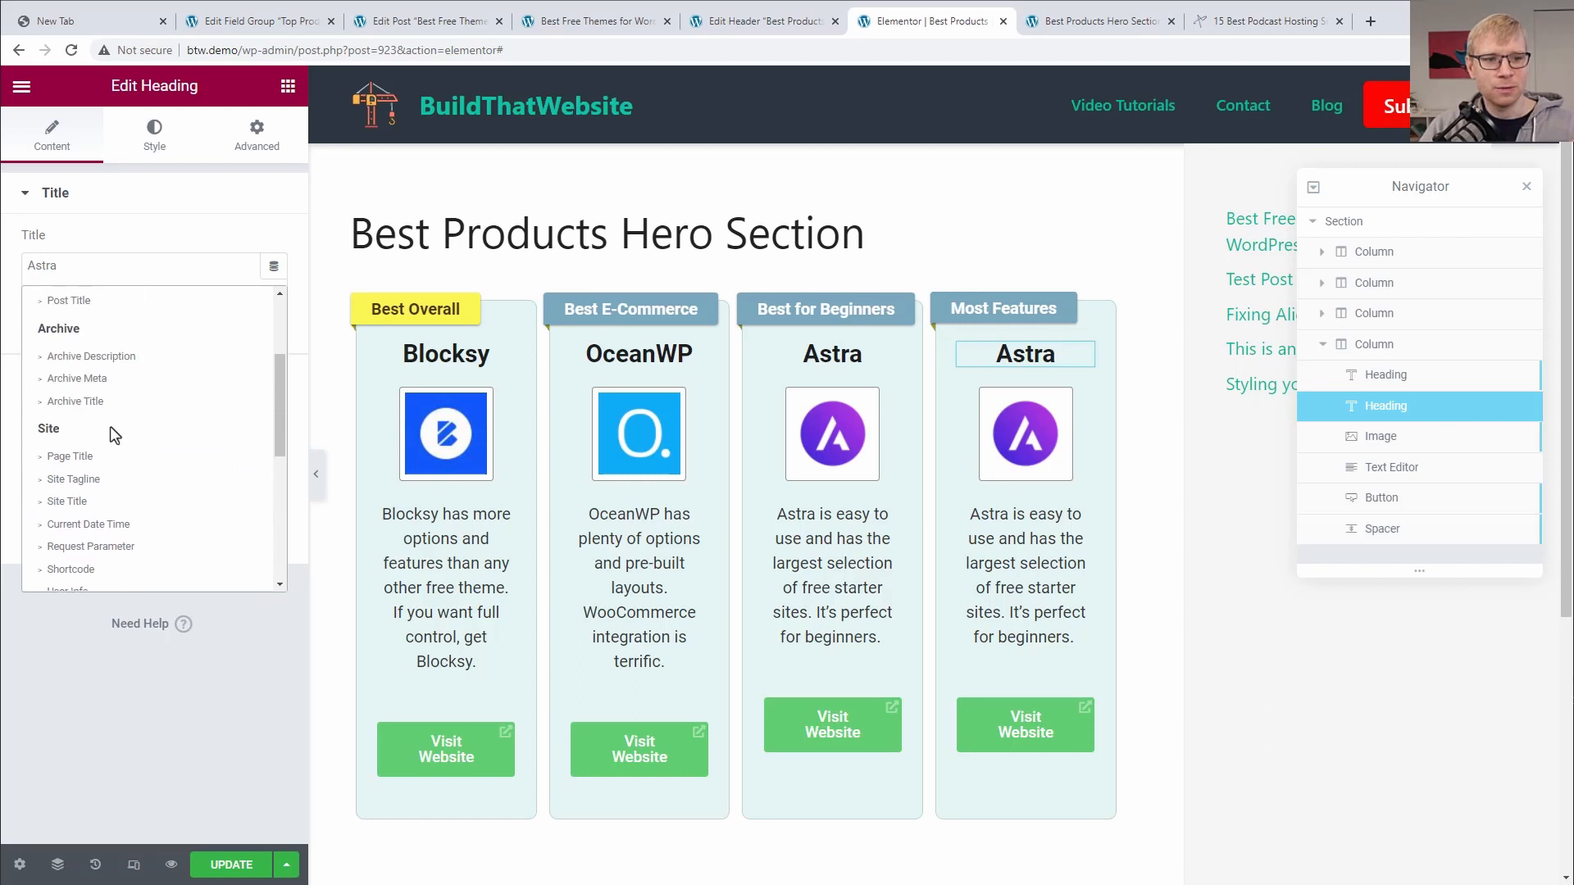
scroll(129, 439, down, 5)
scroll(130, 439, down, 3)
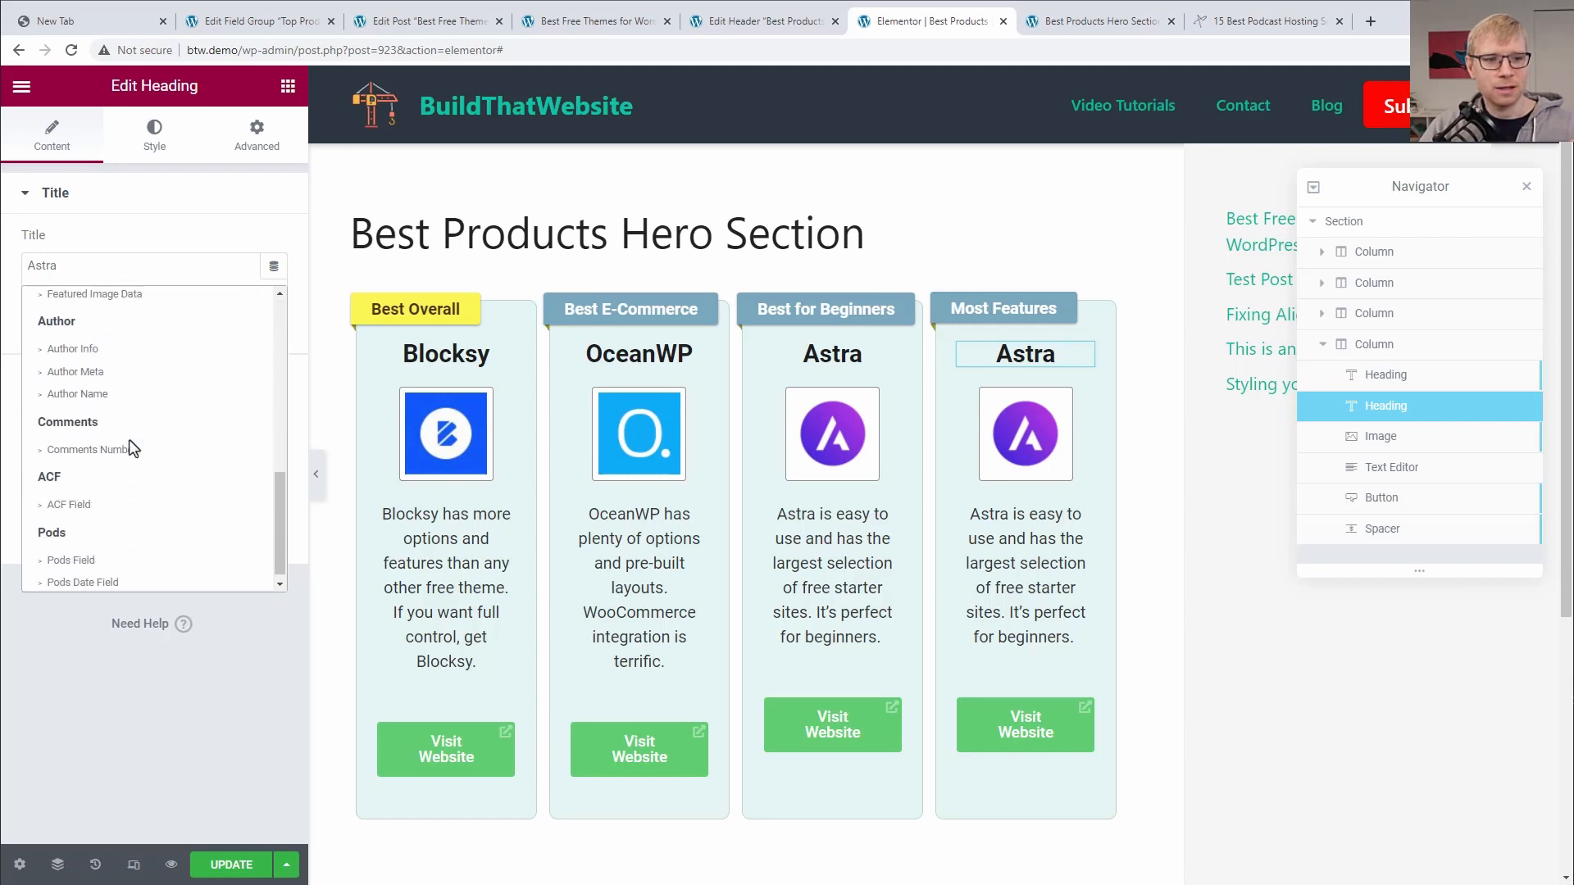
click(87, 495)
click(37, 267)
click(205, 355)
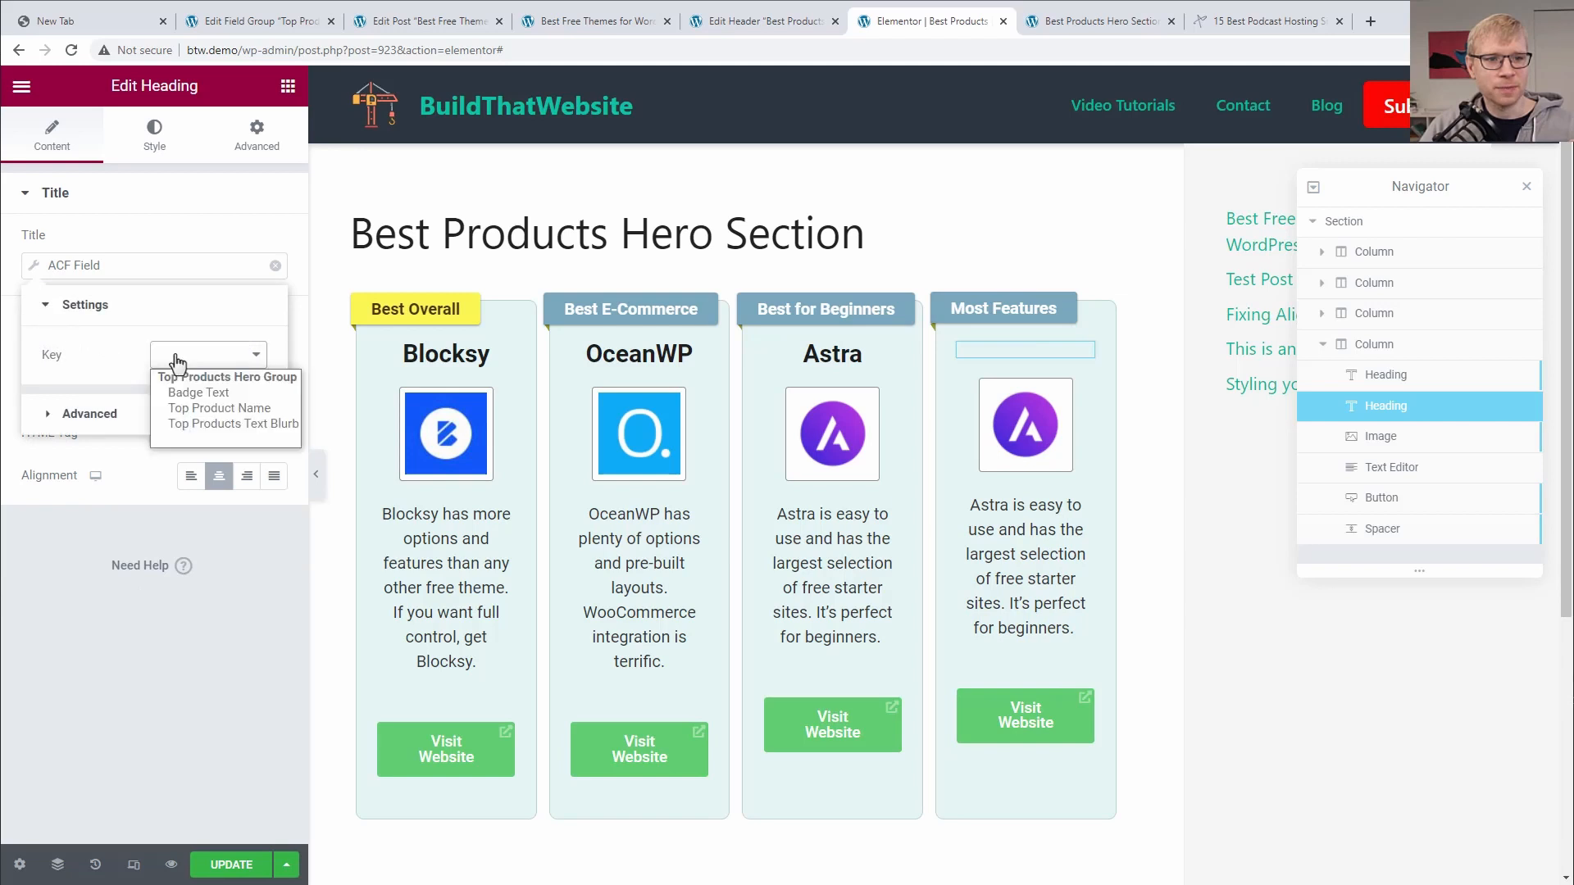
click(209, 409)
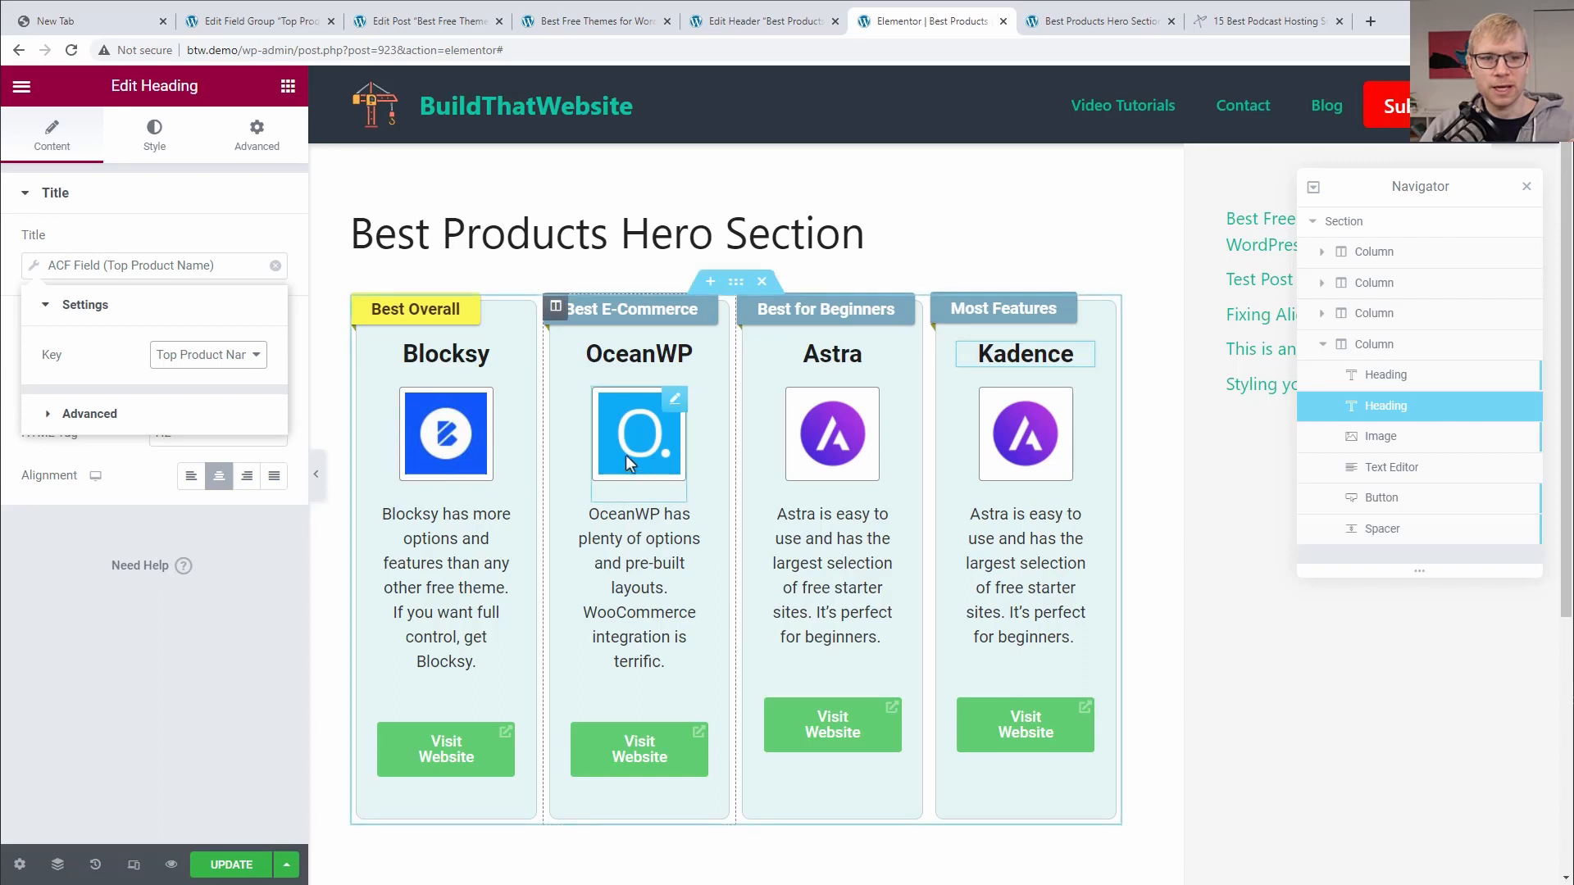
Link the fourth column's logo image to the ACF image field Top Products Image.
click(1042, 444)
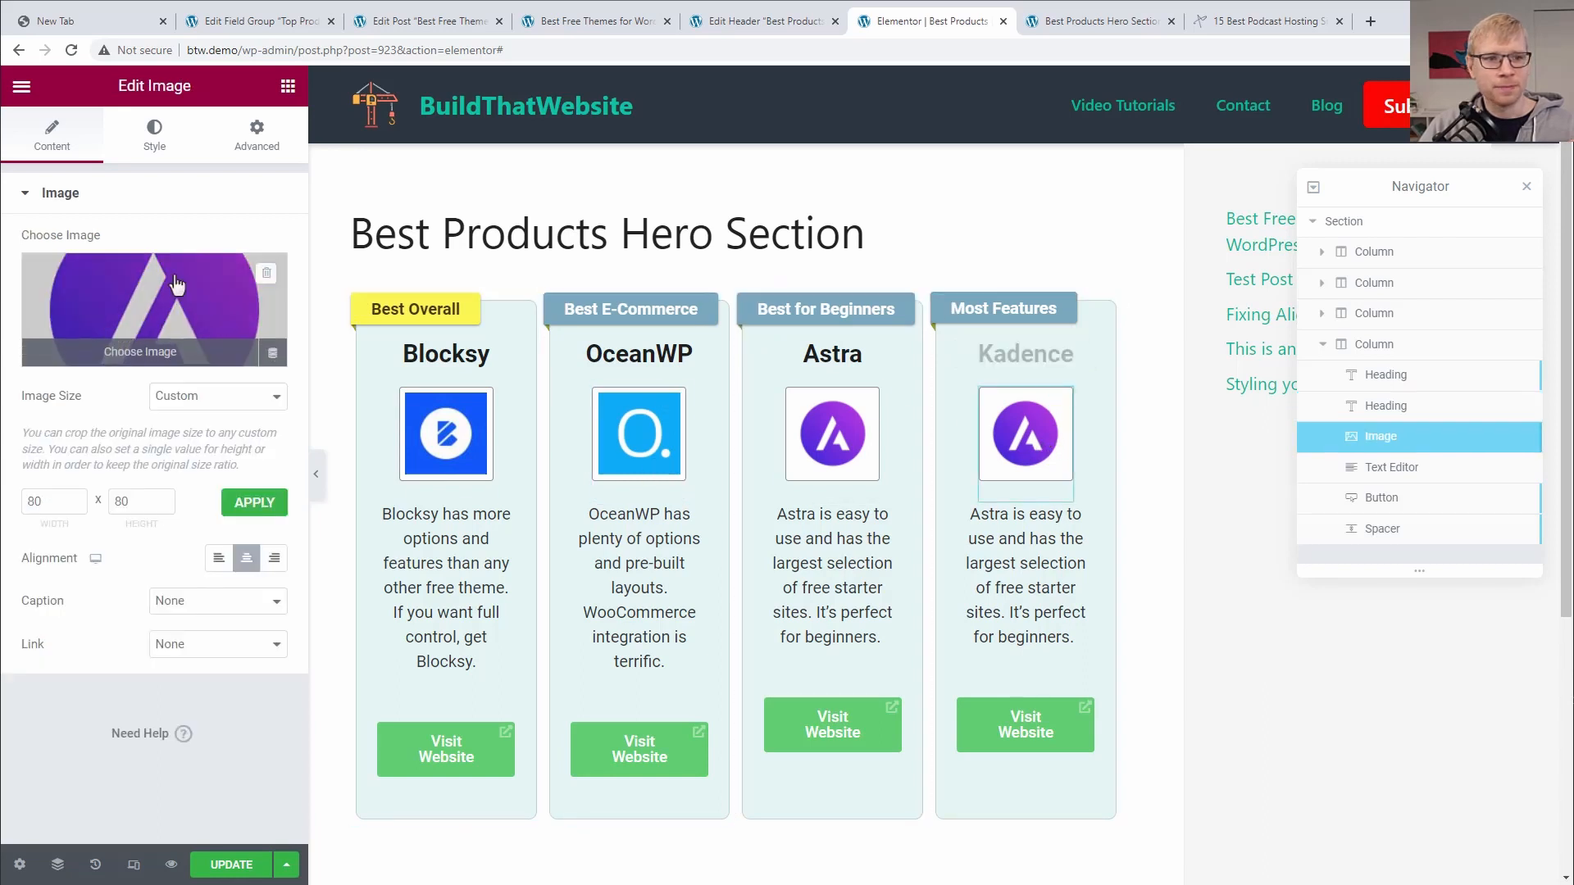
click(272, 361)
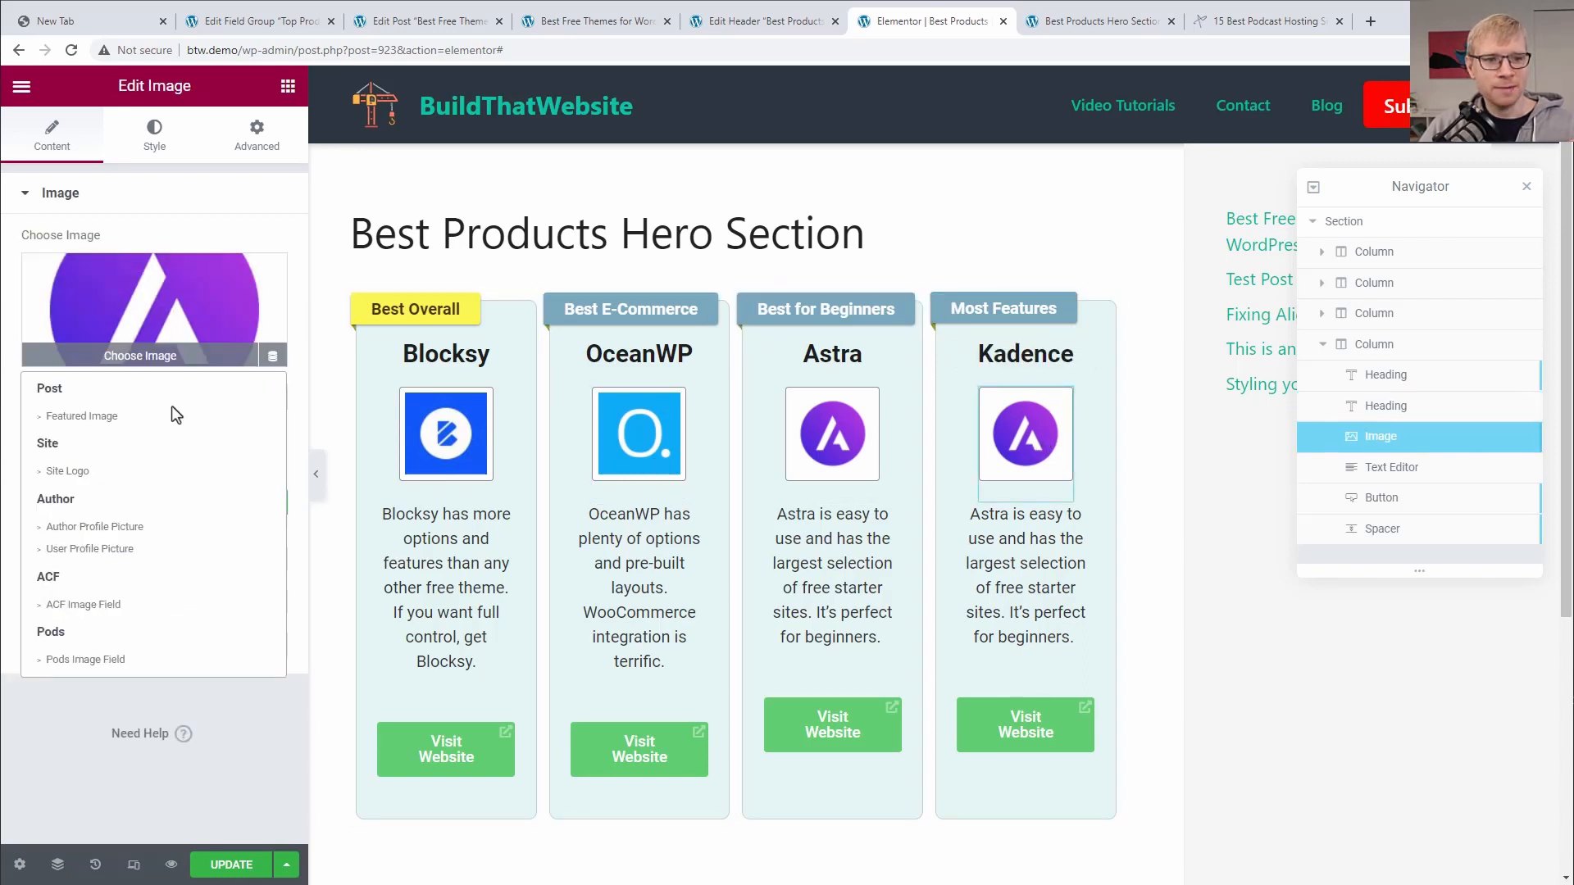
click(85, 610)
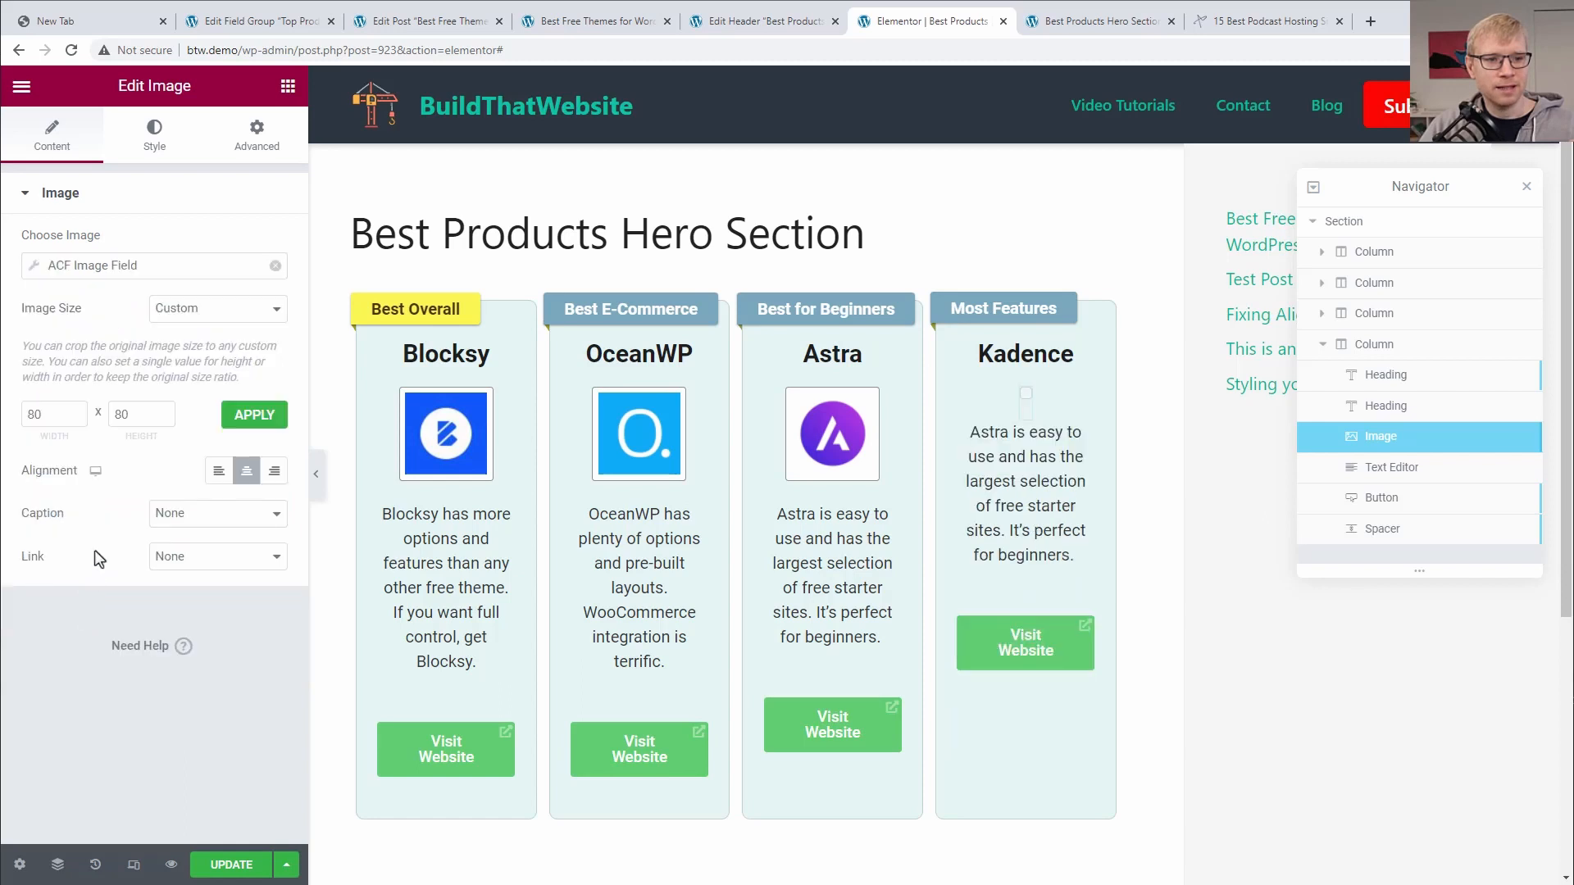
click(33, 265)
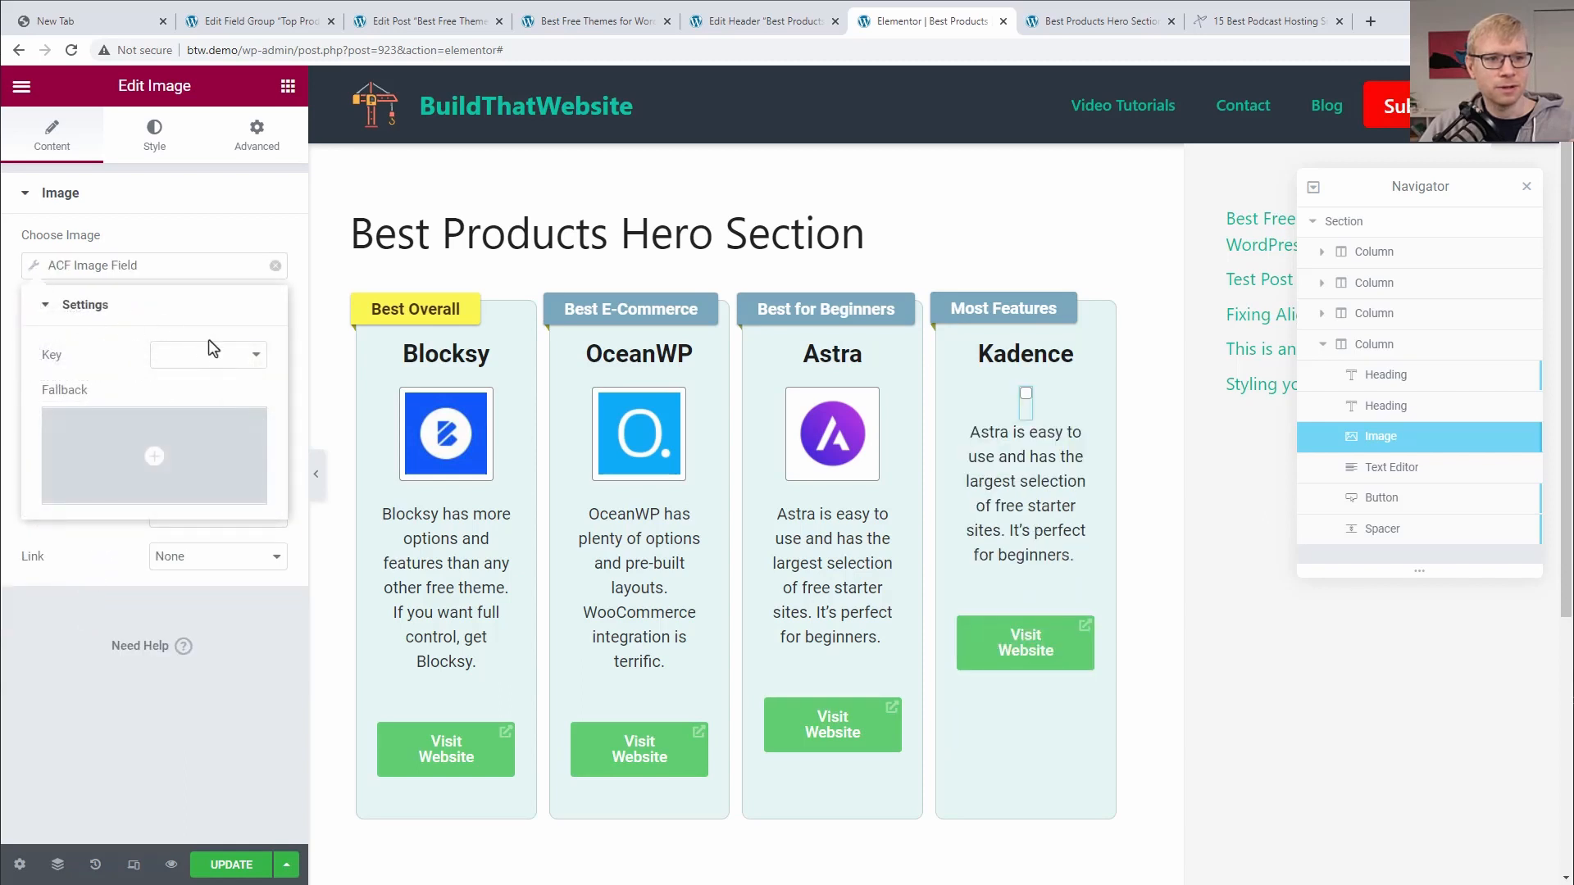
click(209, 352)
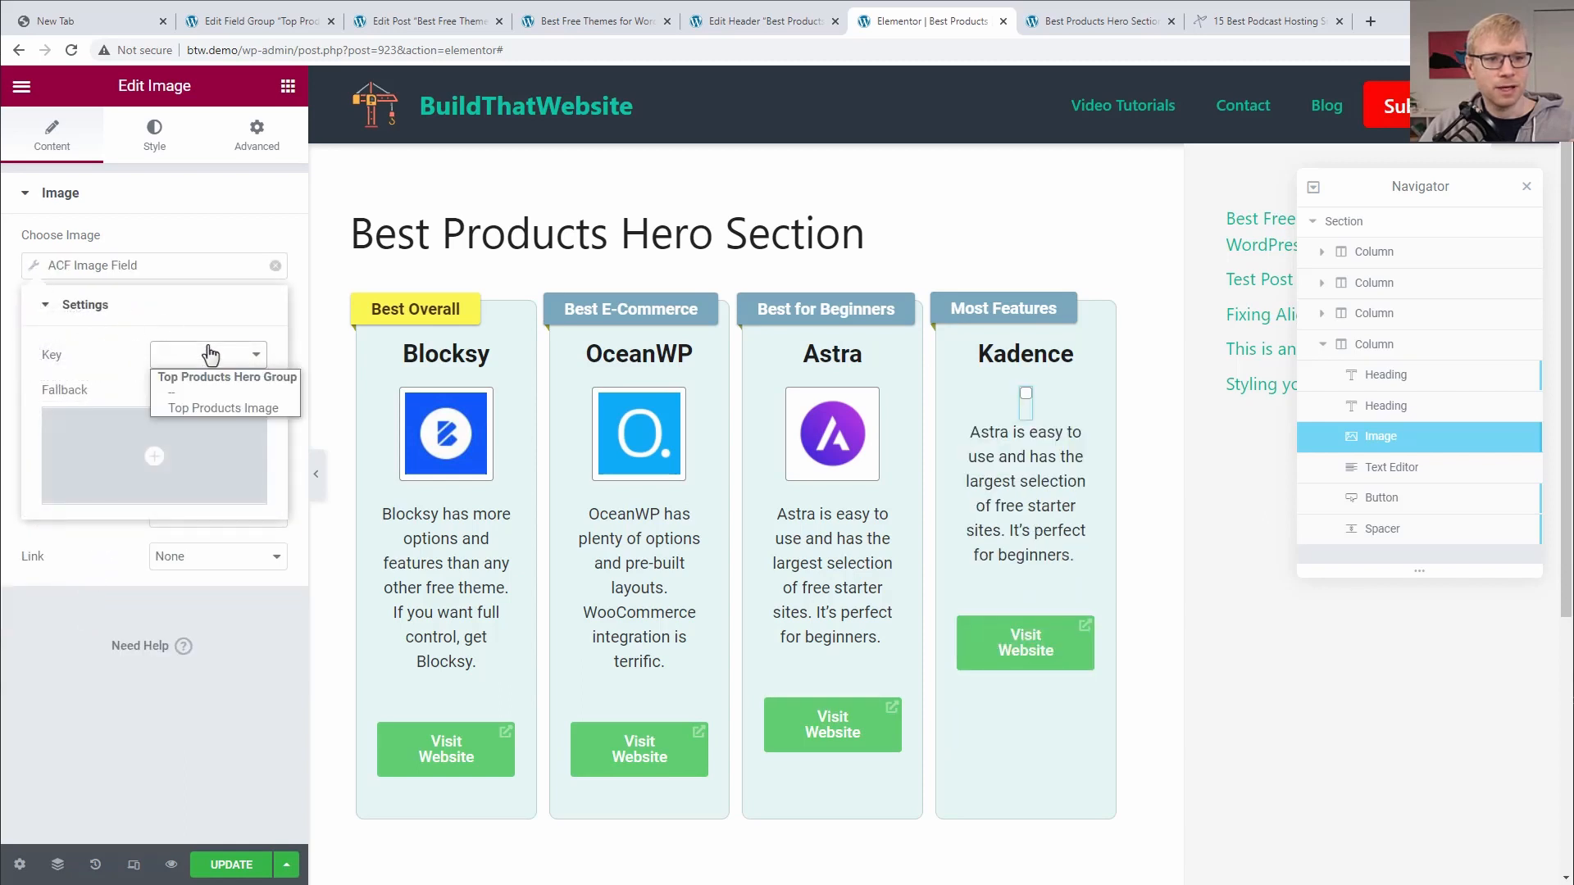
click(204, 408)
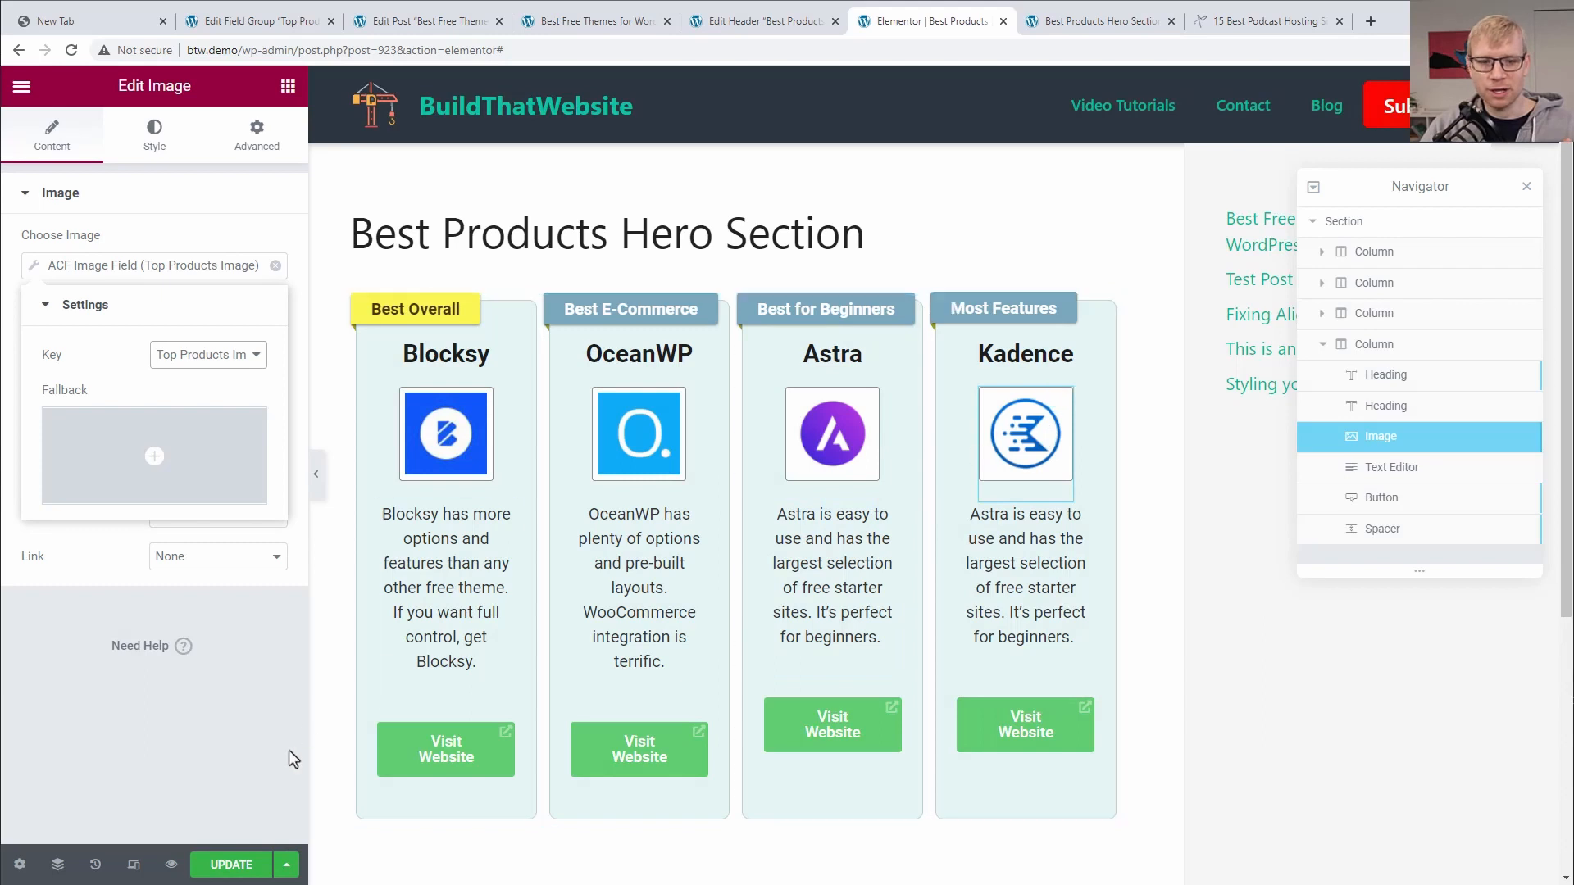
Fill the fourth column's description text dynamically from the ACF field Top Products Text Blurb.
click(1023, 543)
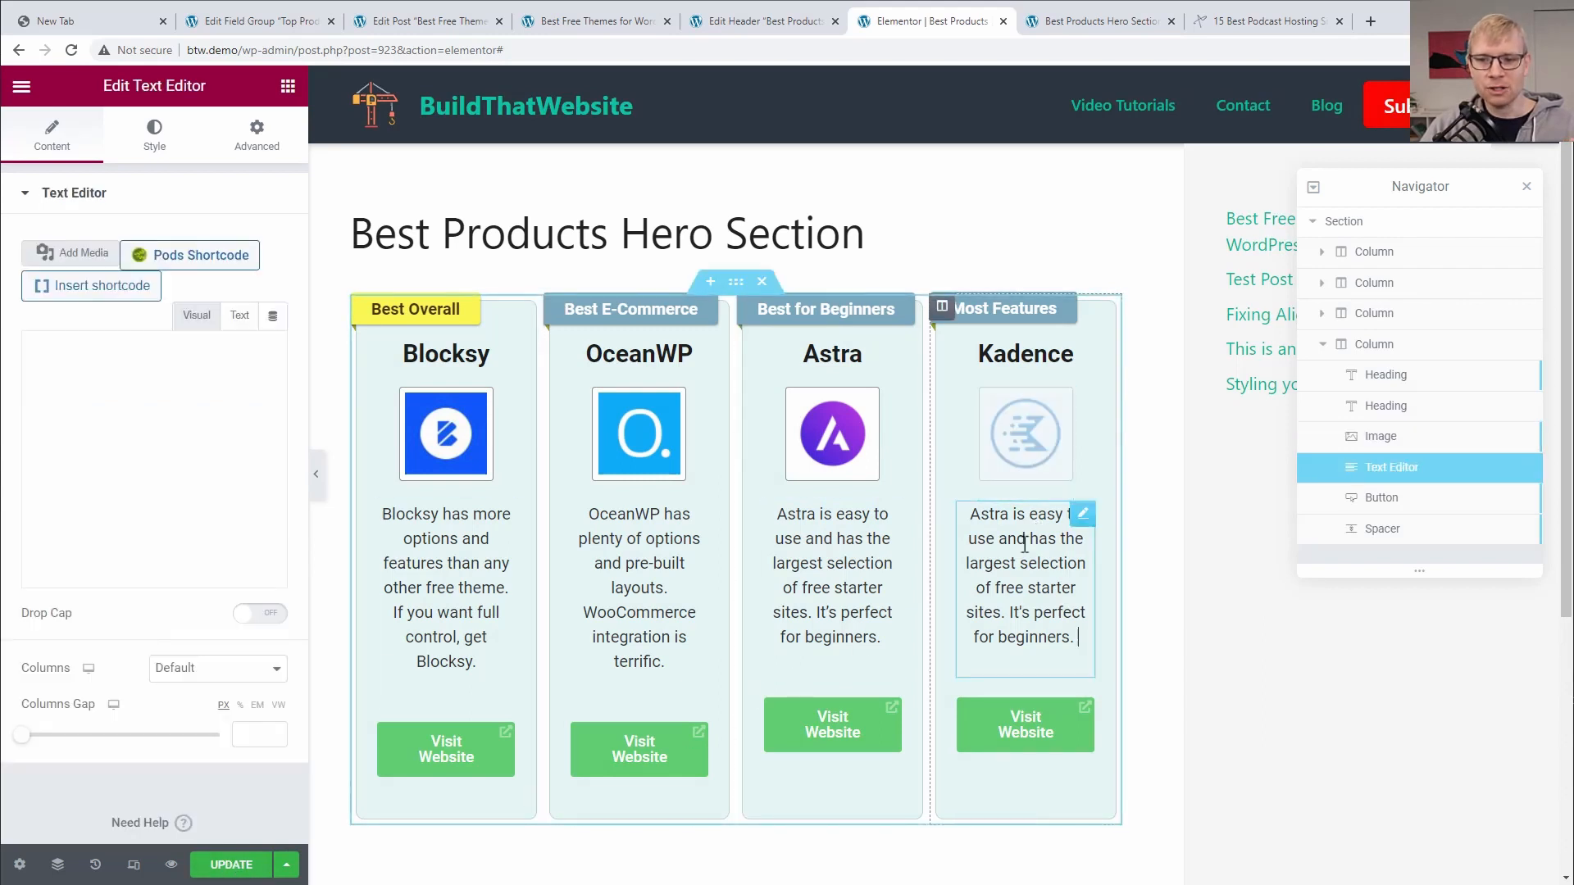
click(272, 315)
scroll(82, 516, down, 5)
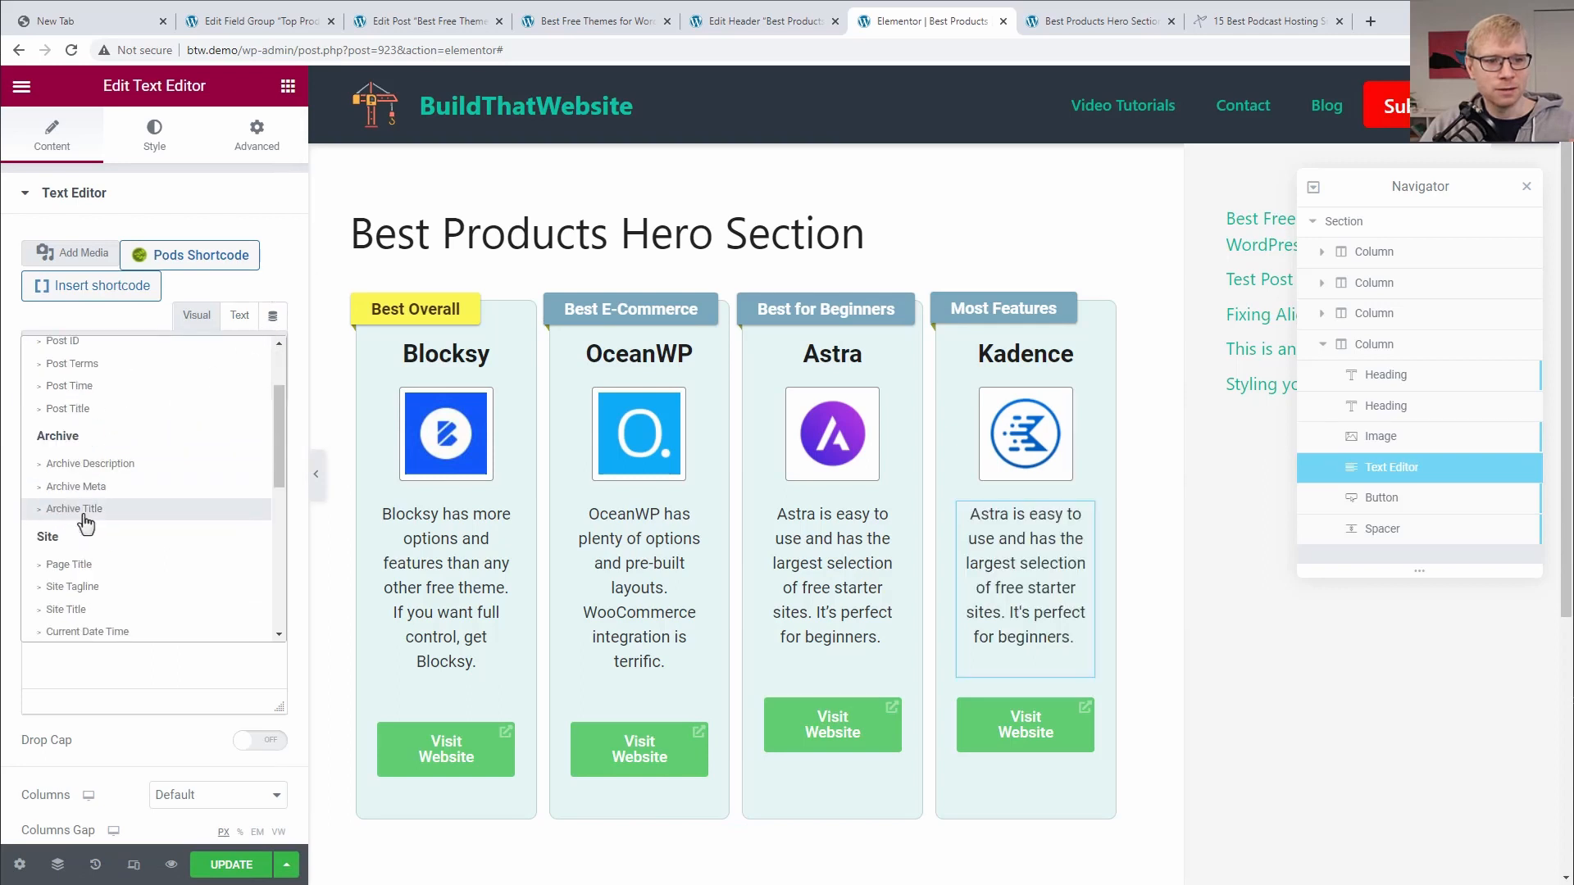
click(72, 549)
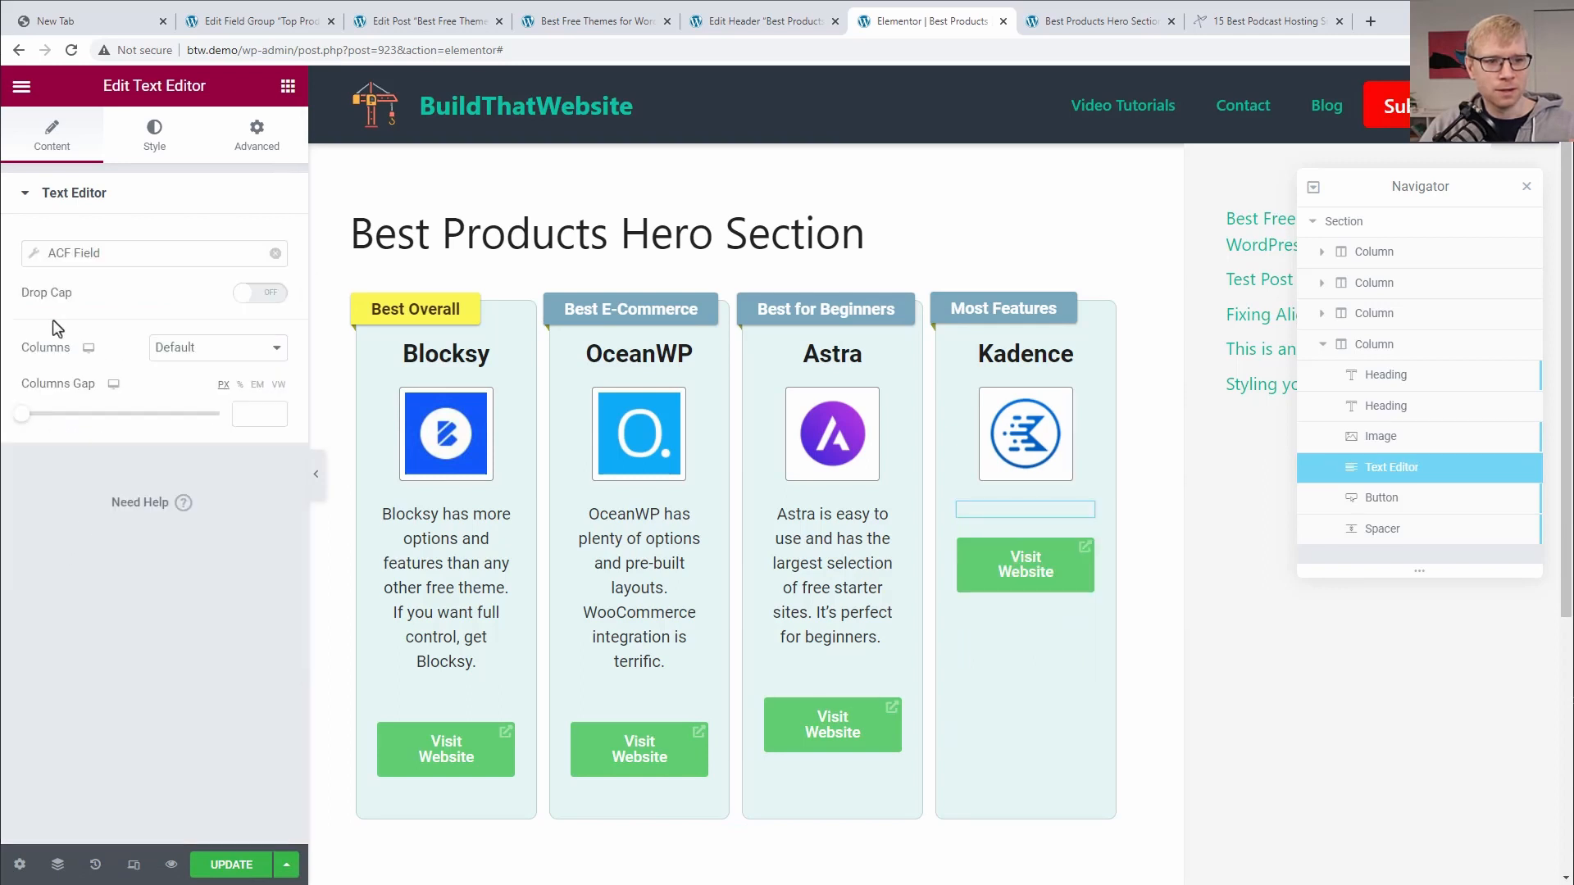
click(35, 256)
click(204, 344)
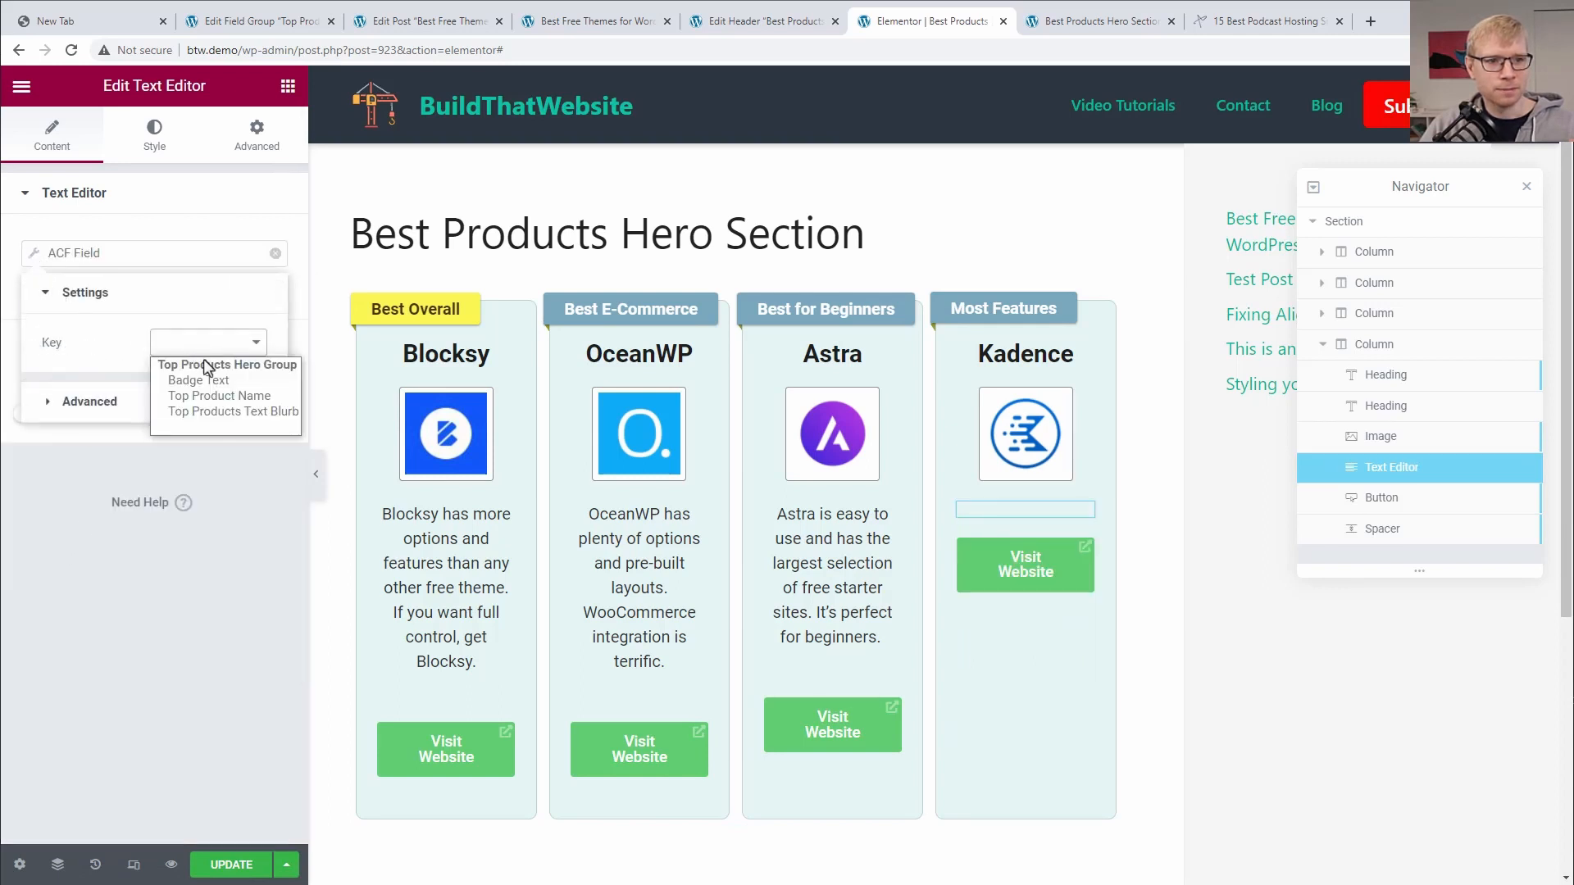
click(218, 411)
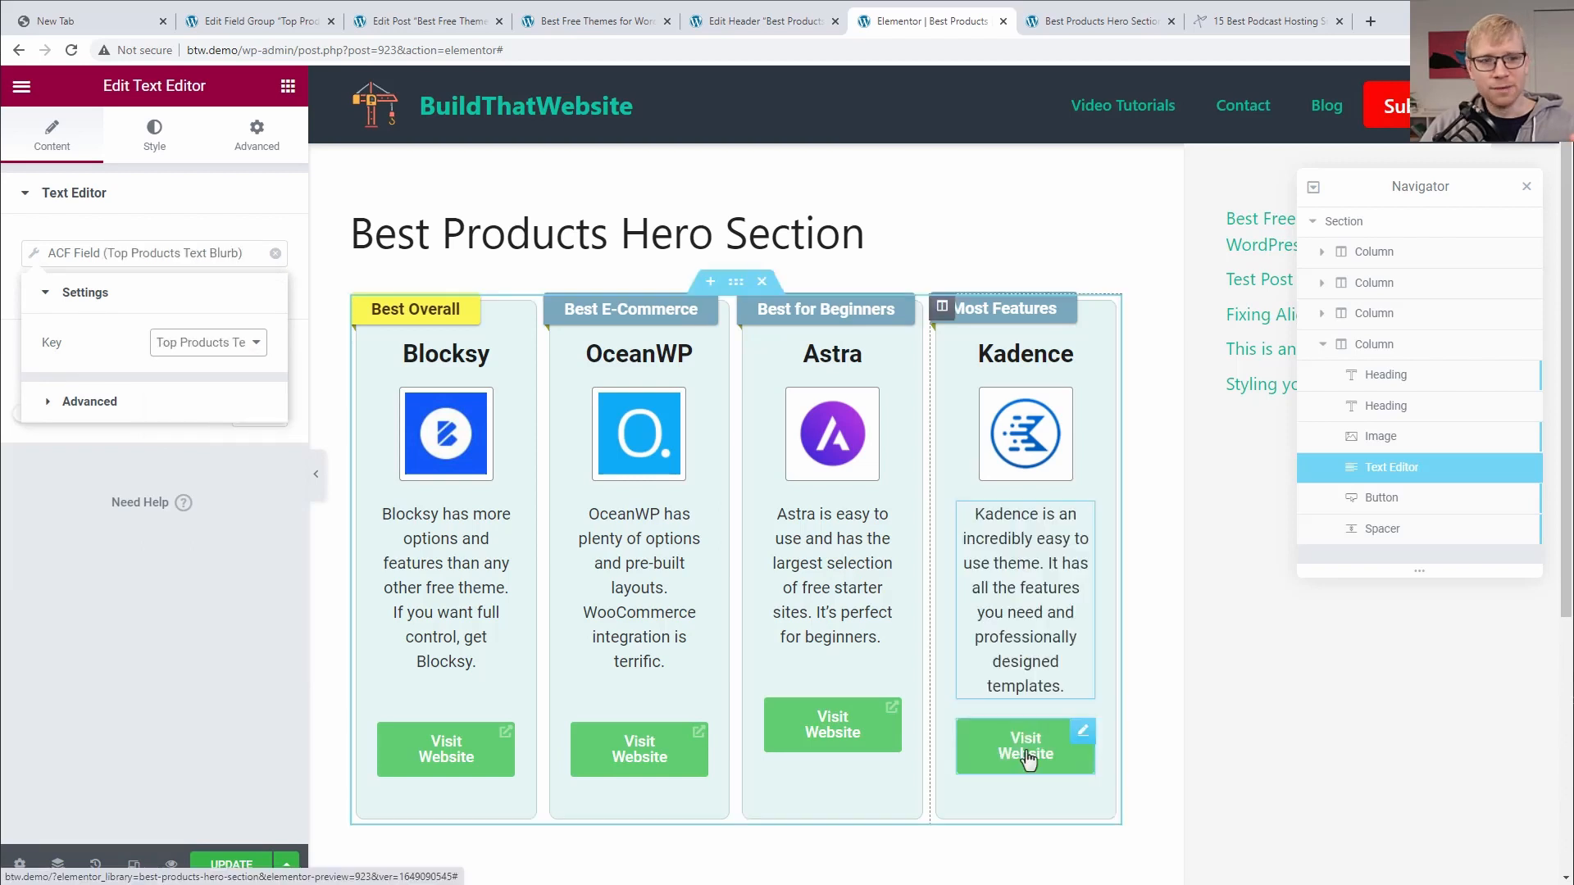
Link the fourth column's Visit Website button to the ACF URL field Product Link and update the template.
click(1027, 761)
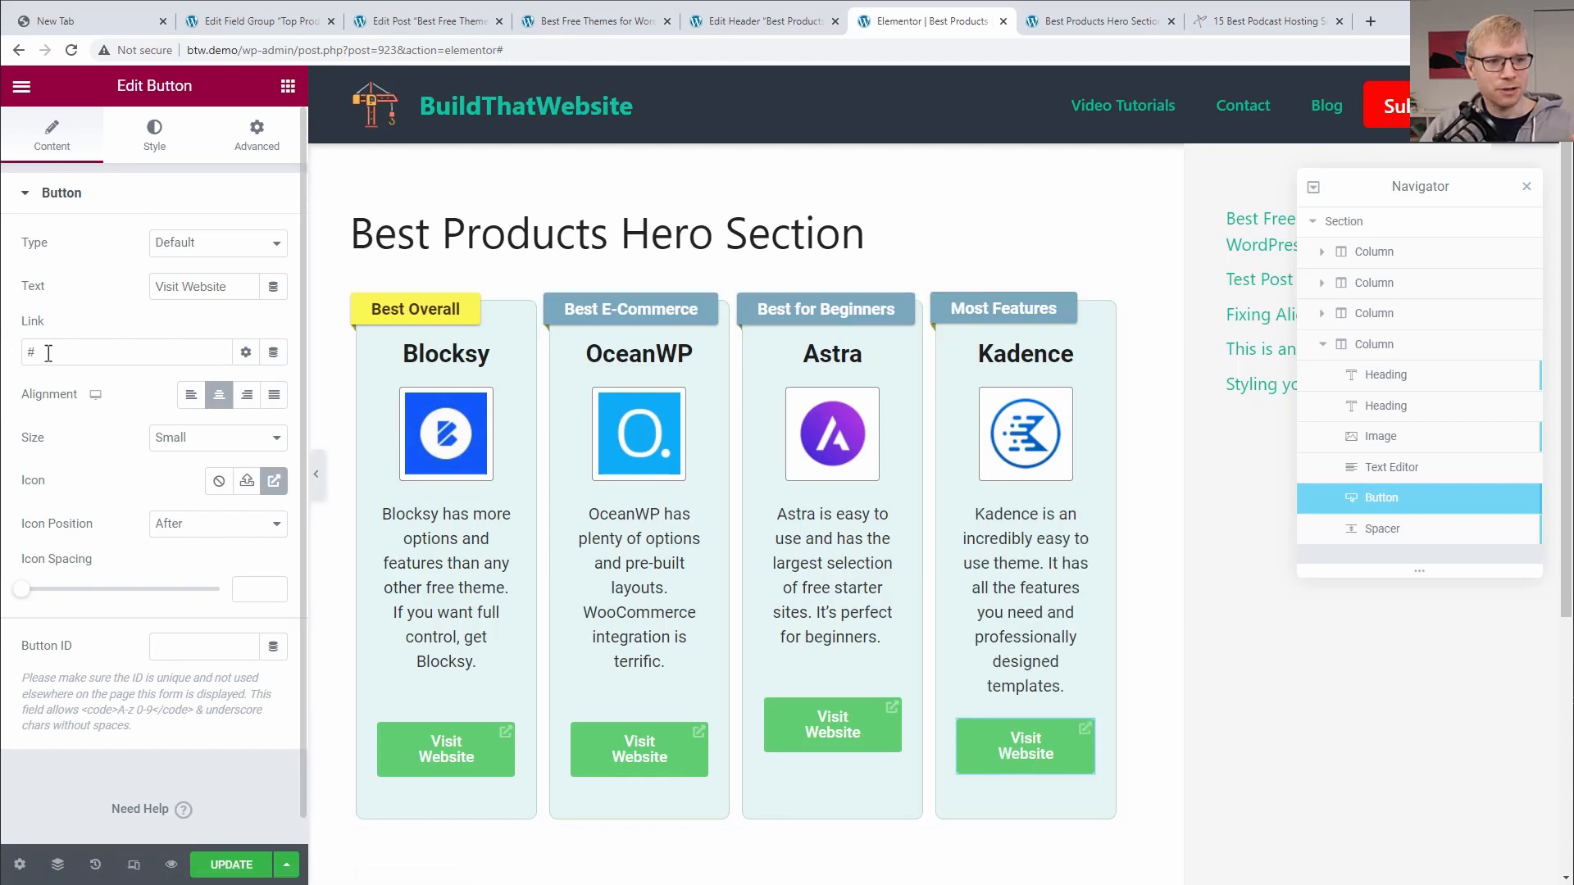
click(274, 352)
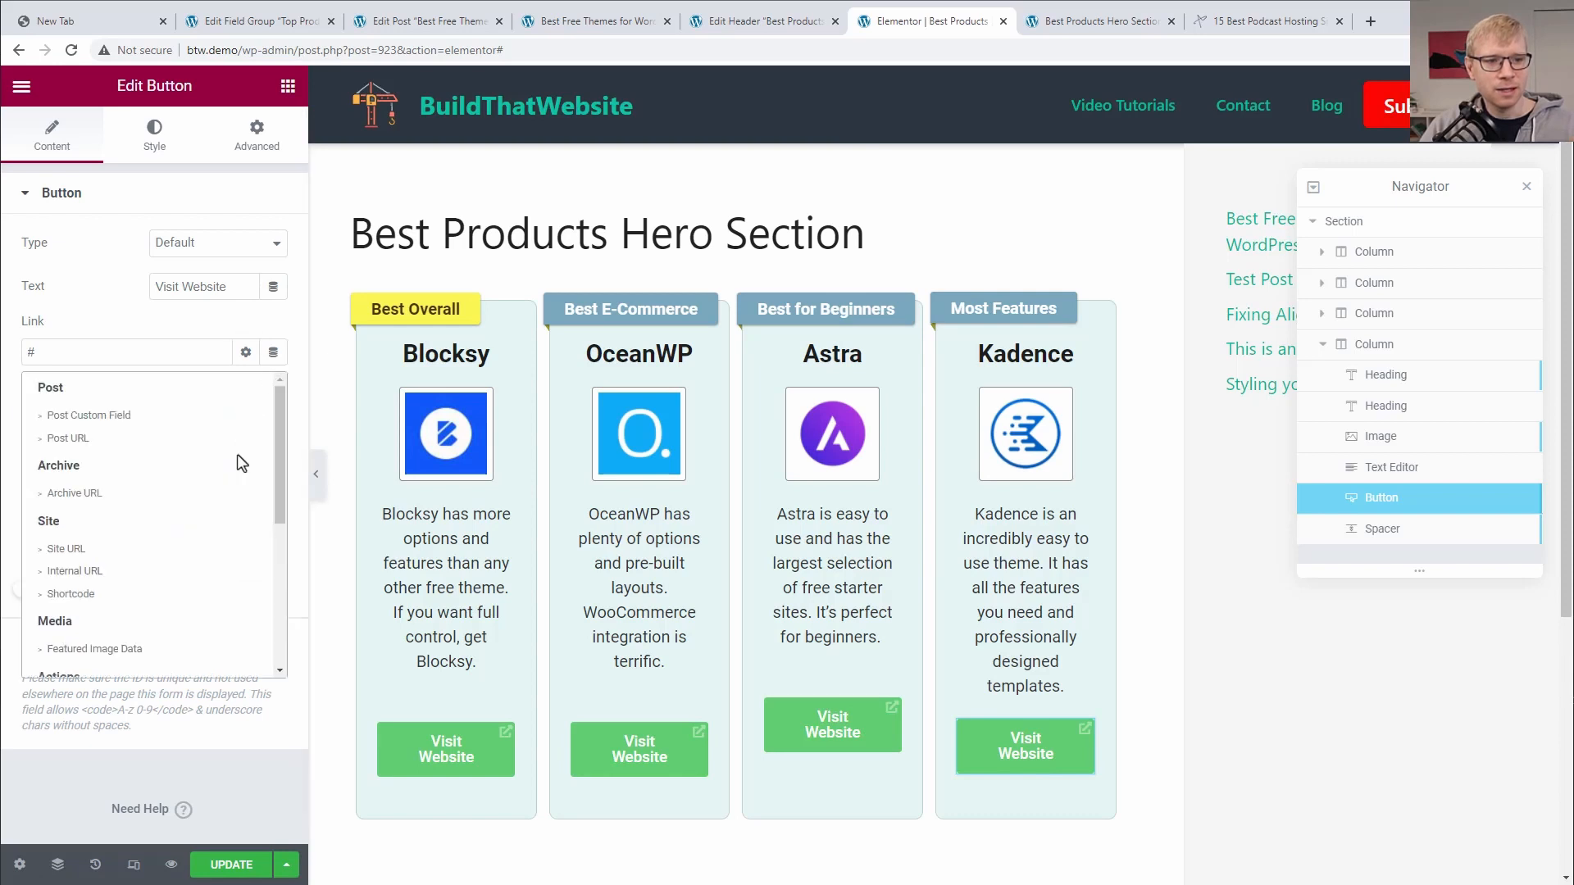
drag(276, 449, 259, 573)
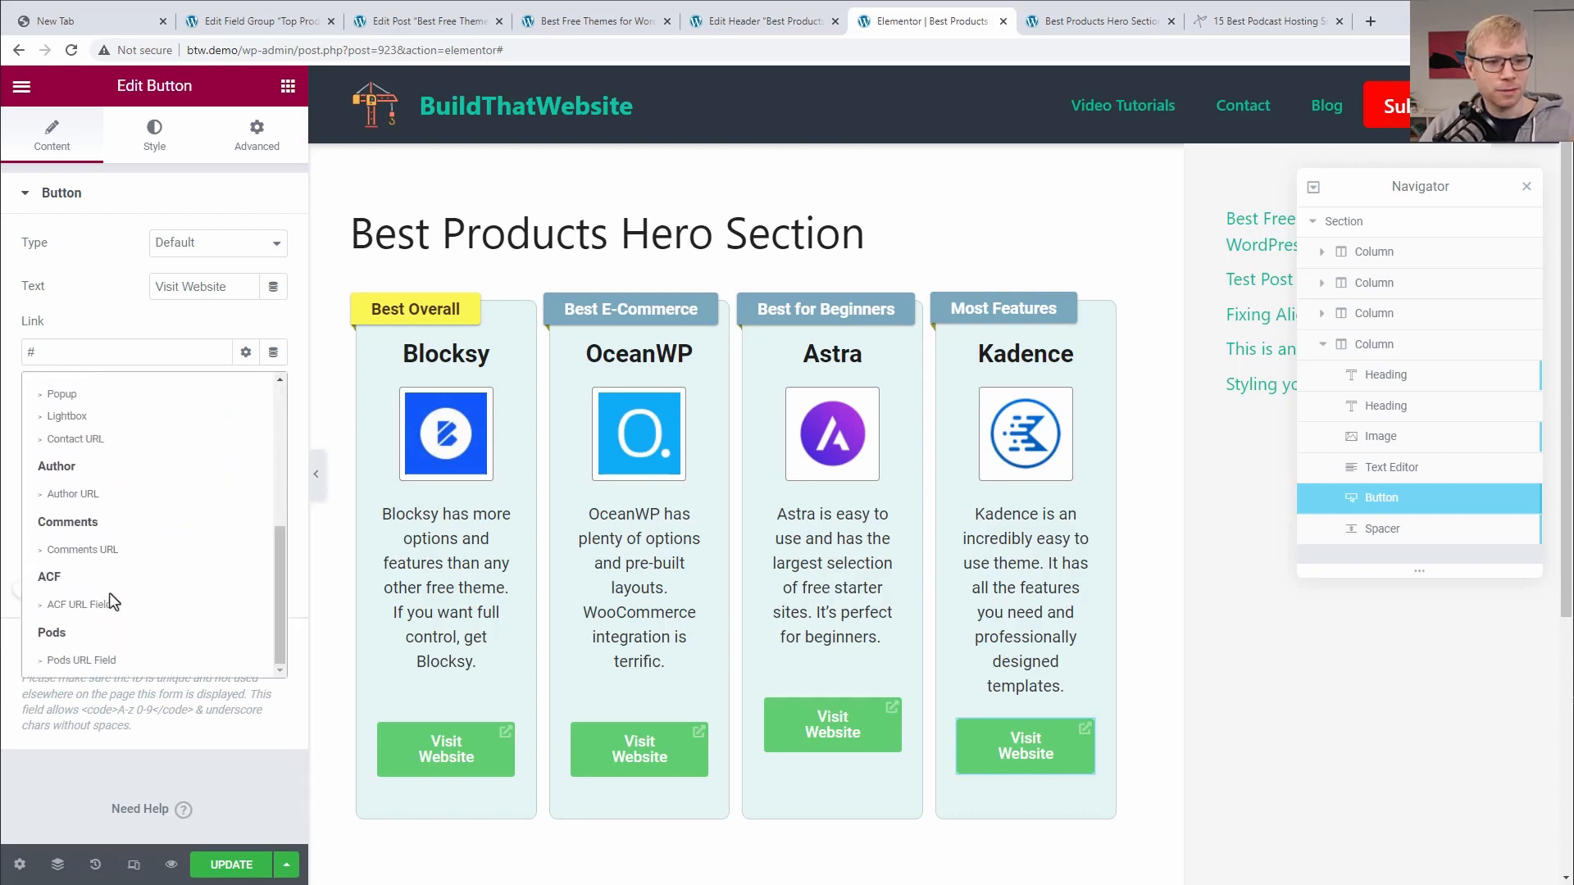
click(80, 605)
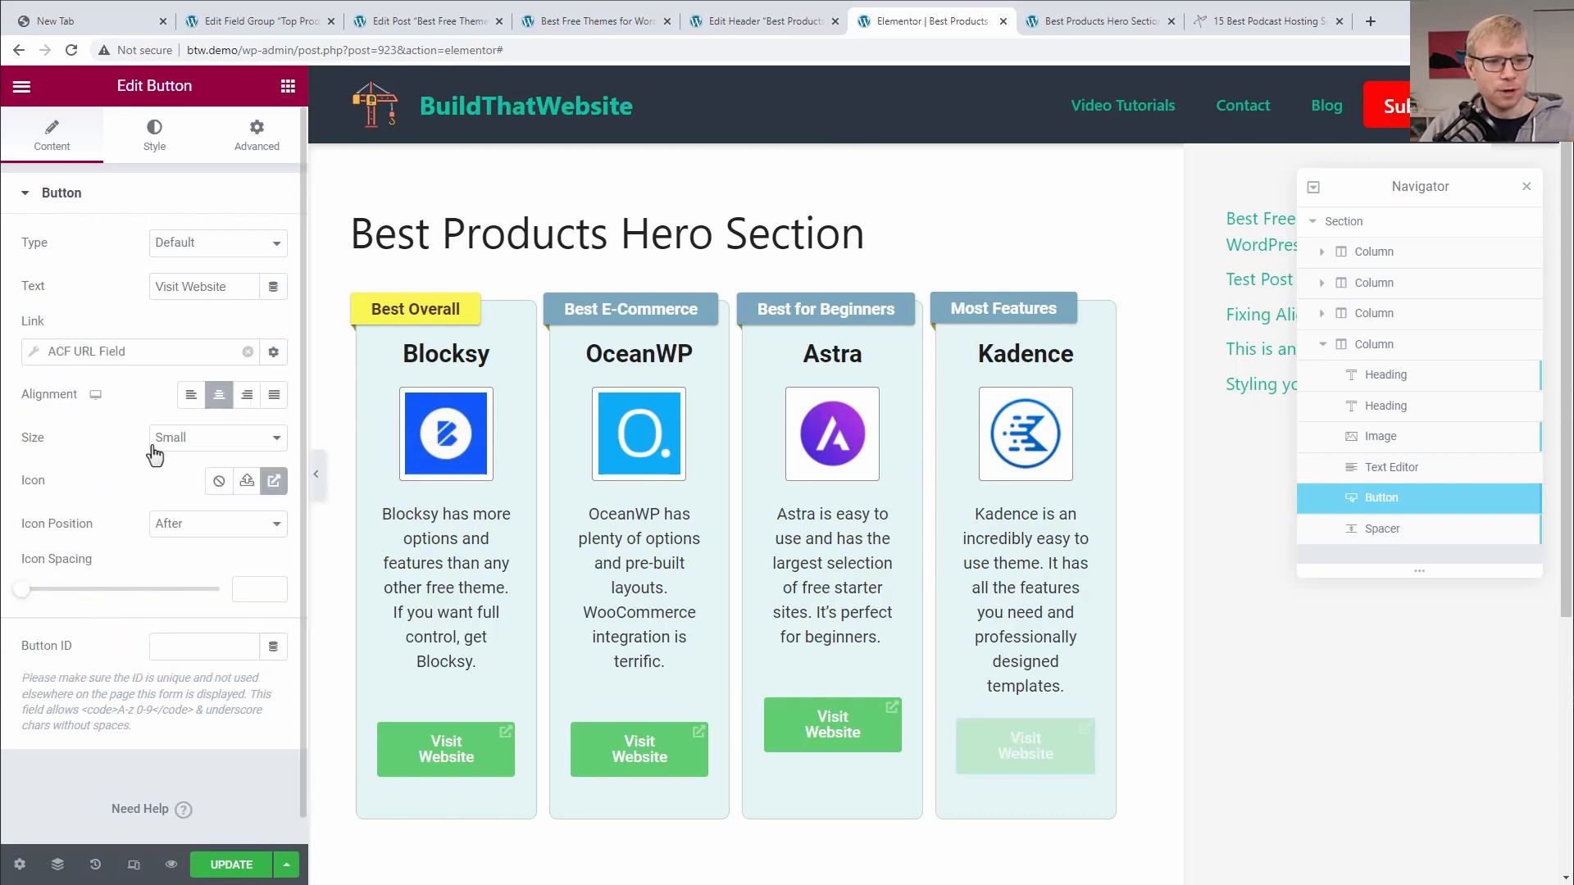
click(33, 353)
click(190, 442)
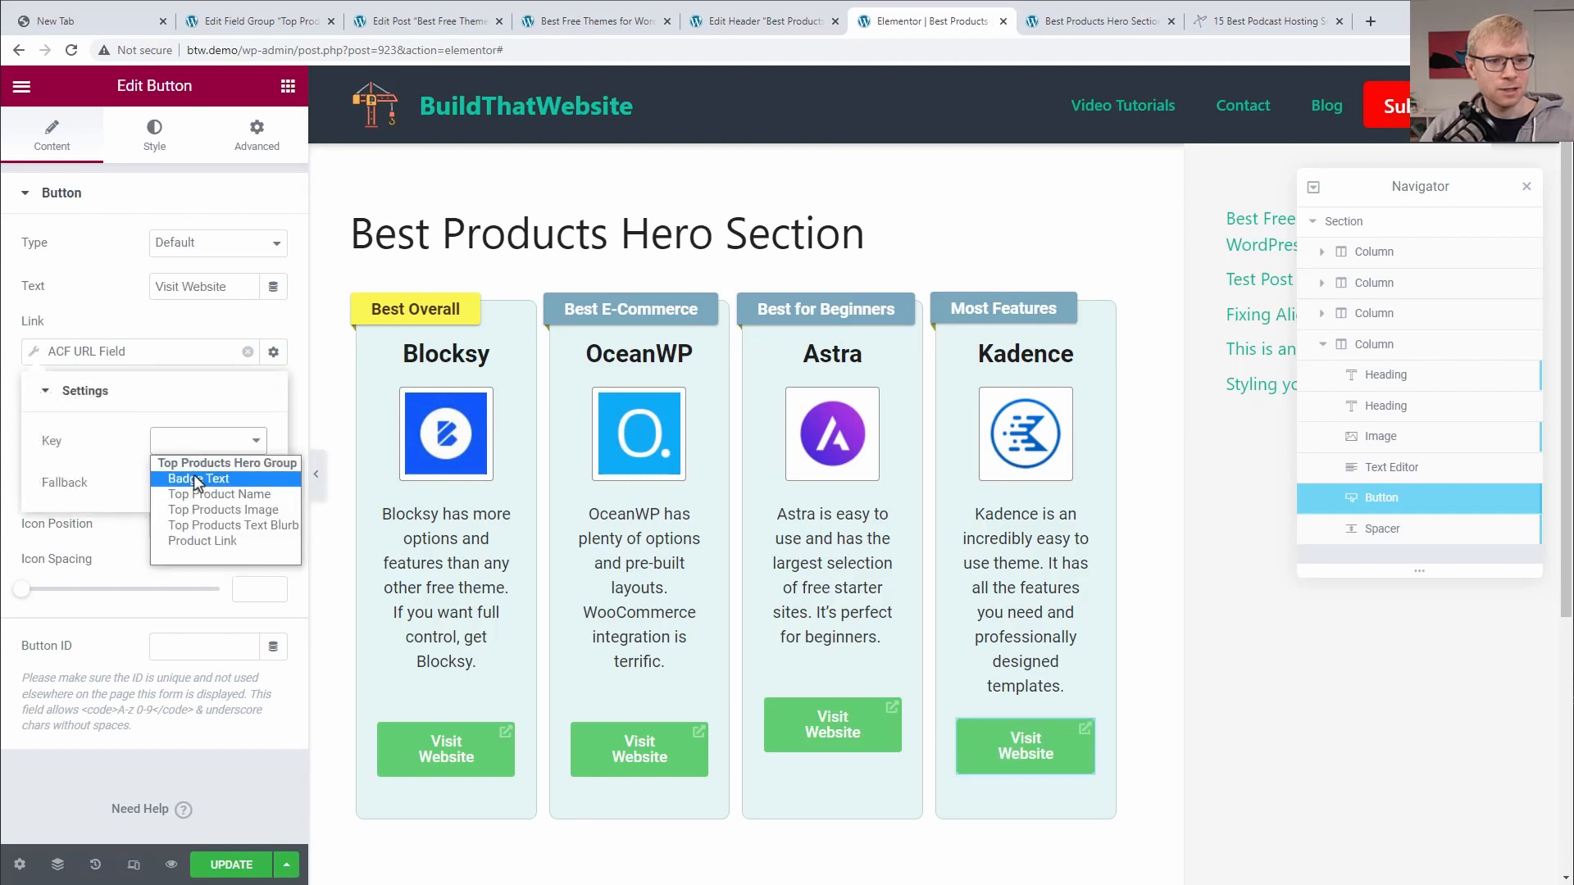
click(190, 541)
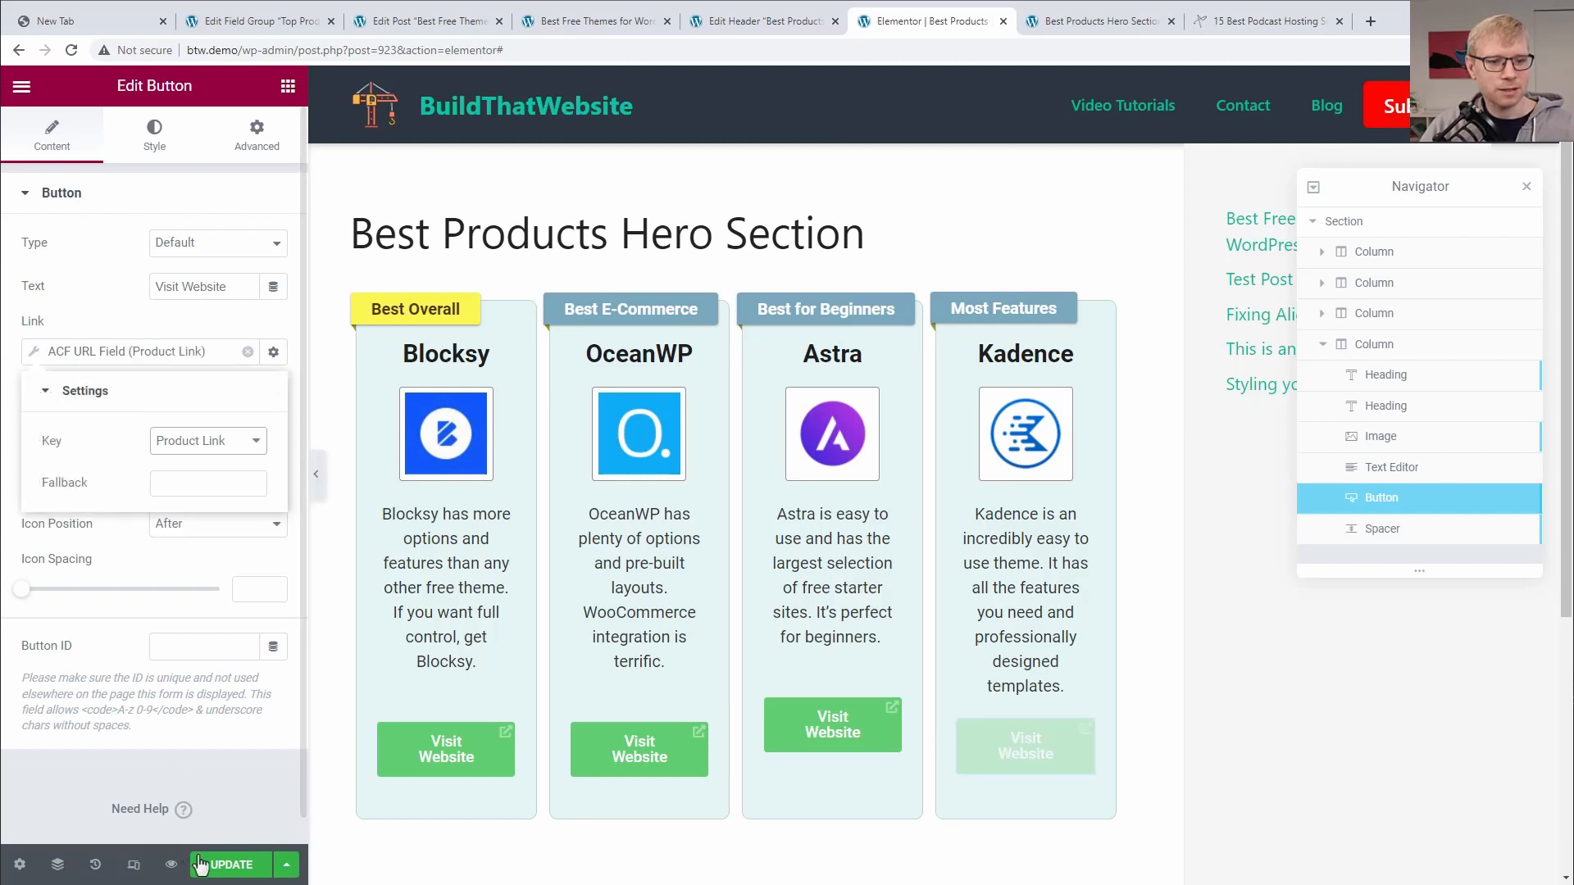
click(228, 867)
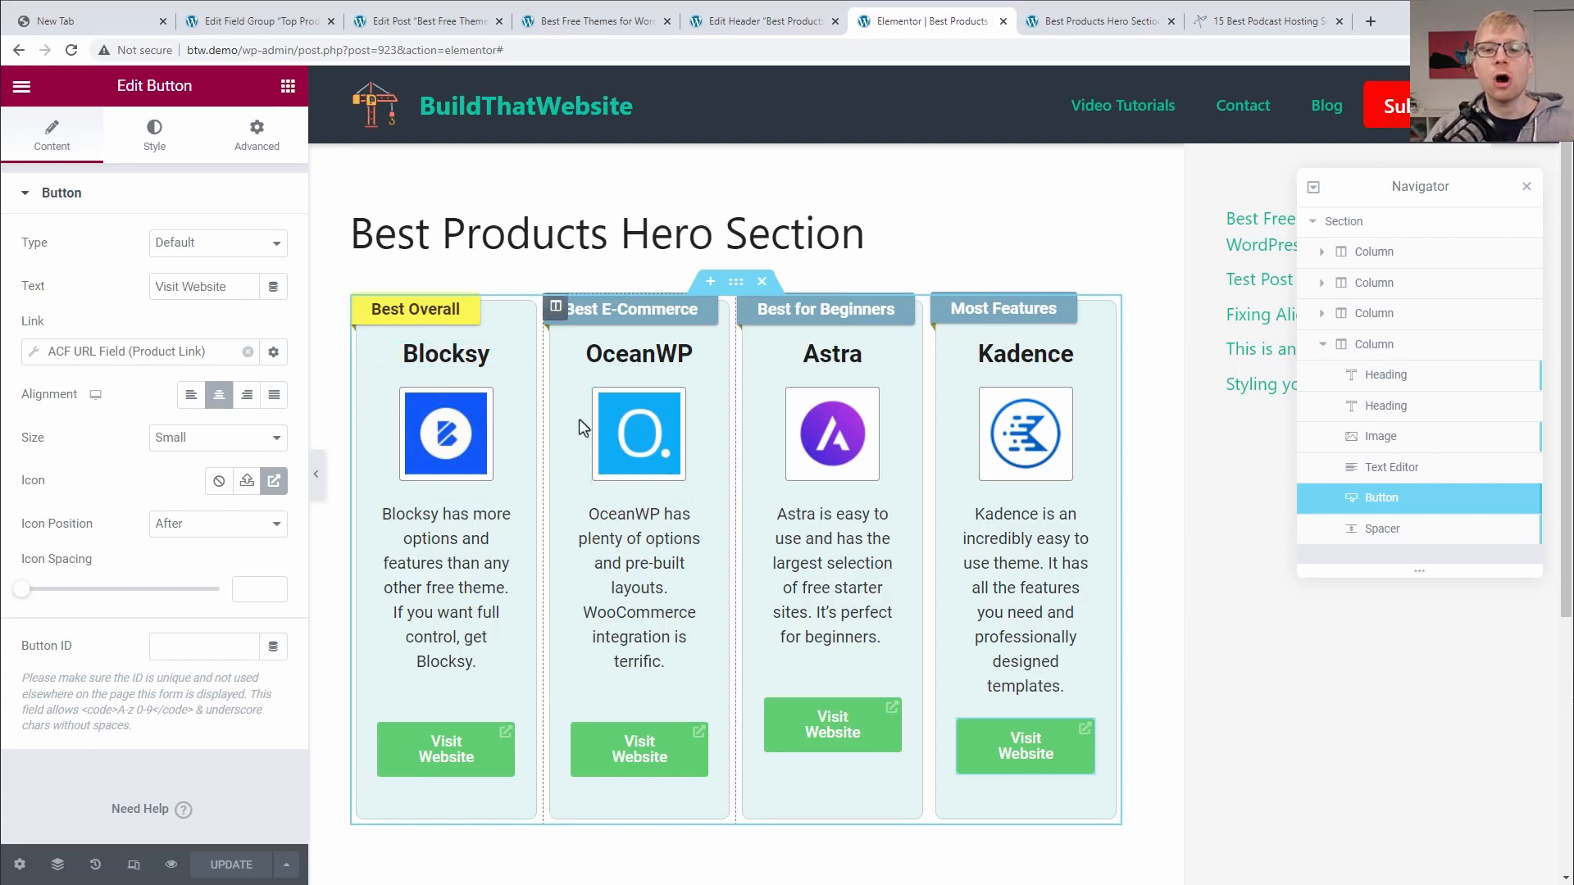
Review the product cards in the hero section on the live Best Free Themes for WordPress 2022 post.
click(853, 455)
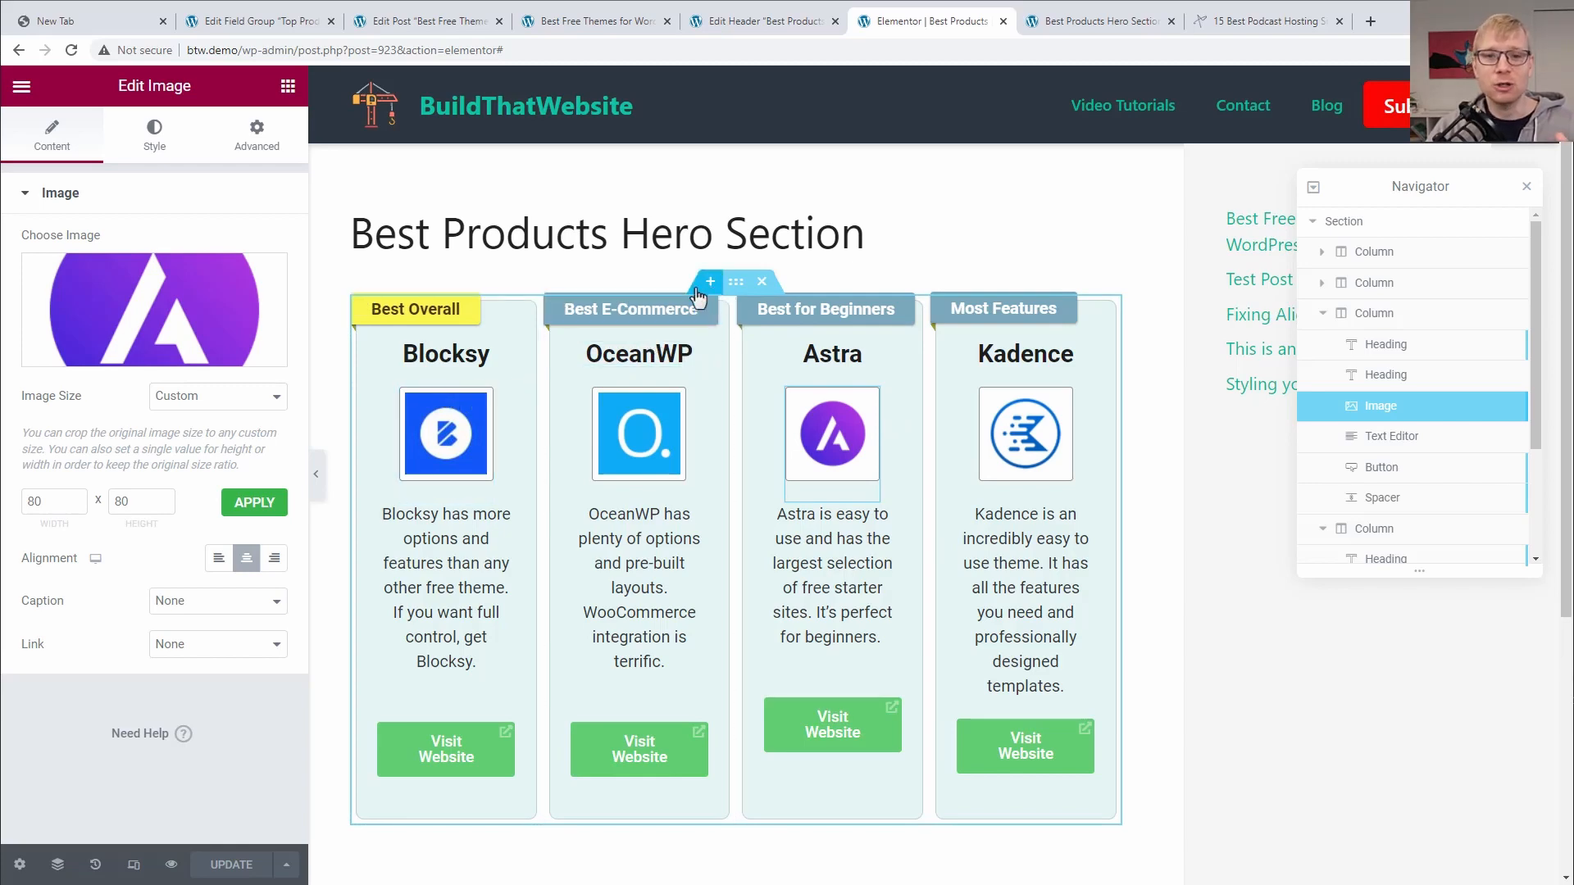
click(594, 20)
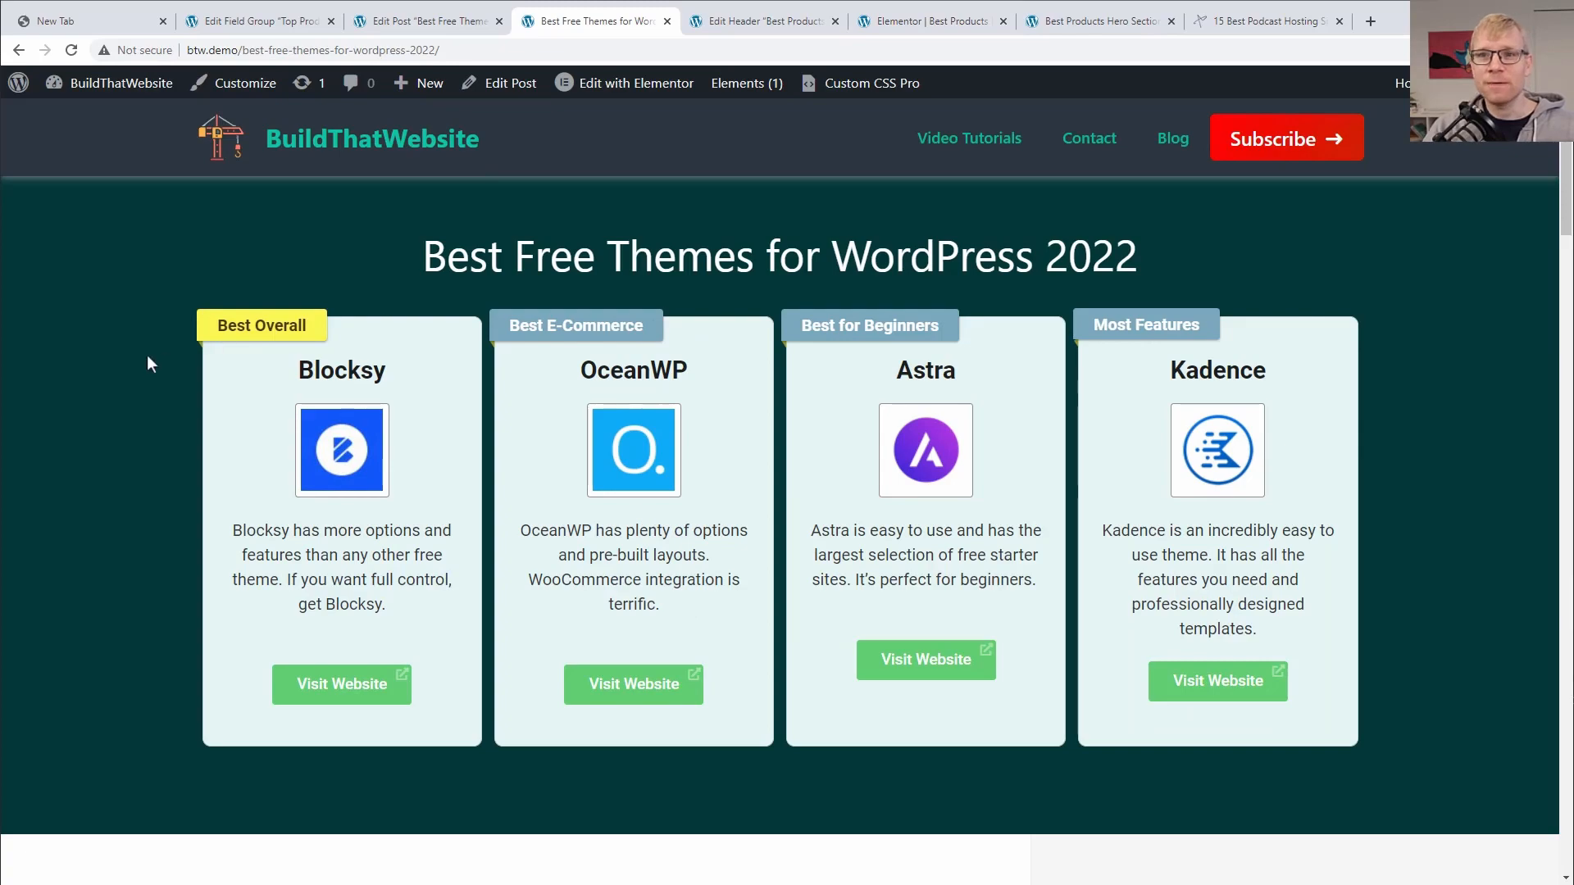
scroll(159, 223, down, 8)
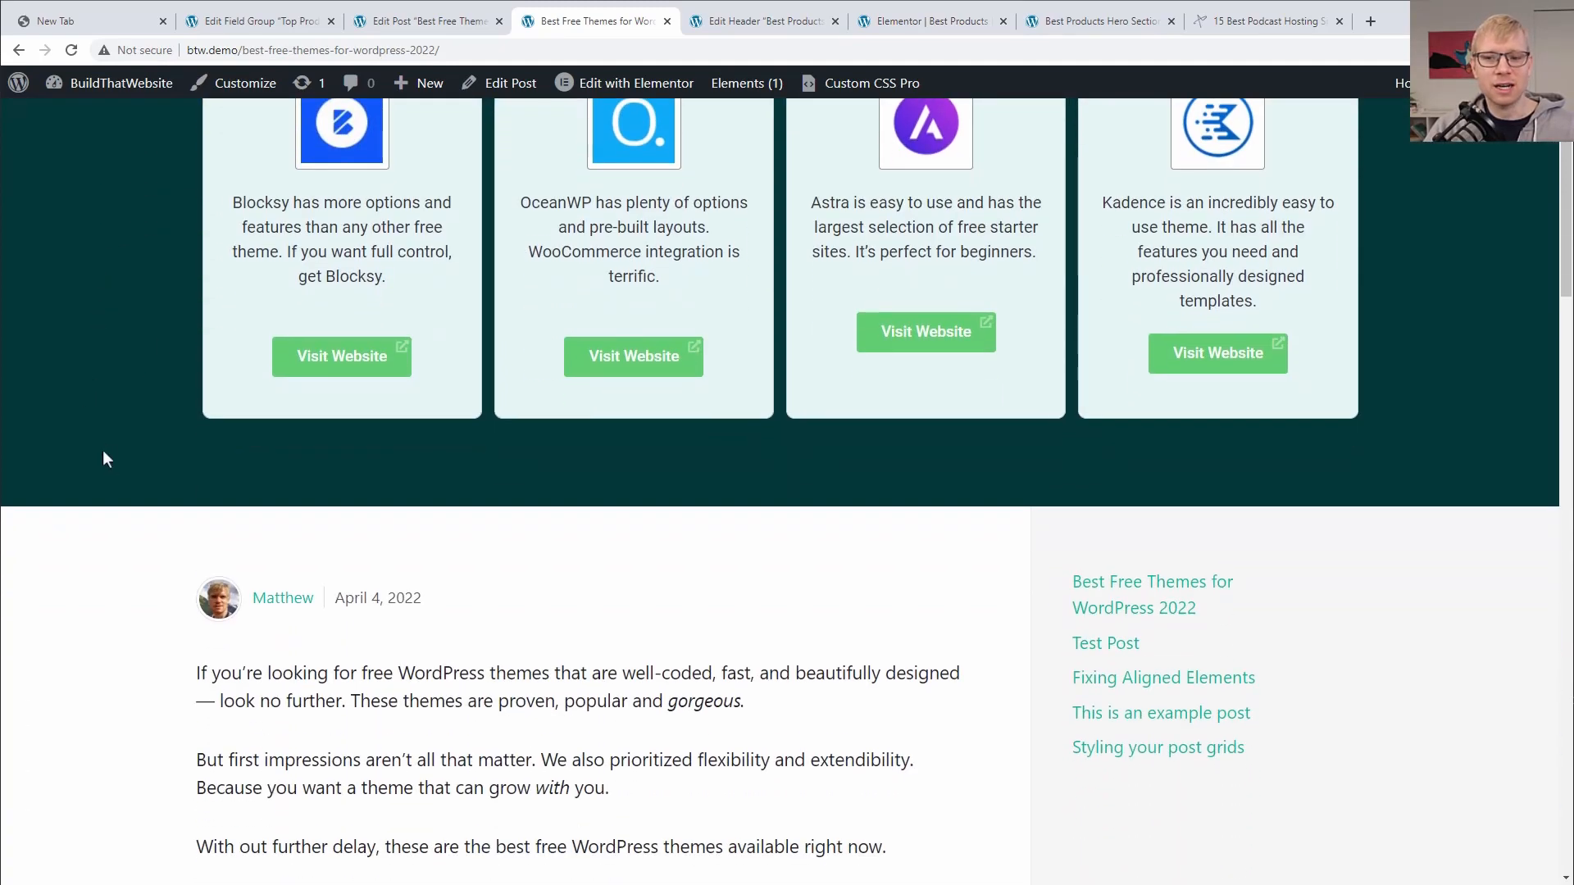
scroll(150, 475, up, 6)
scroll(107, 440, up, 2)
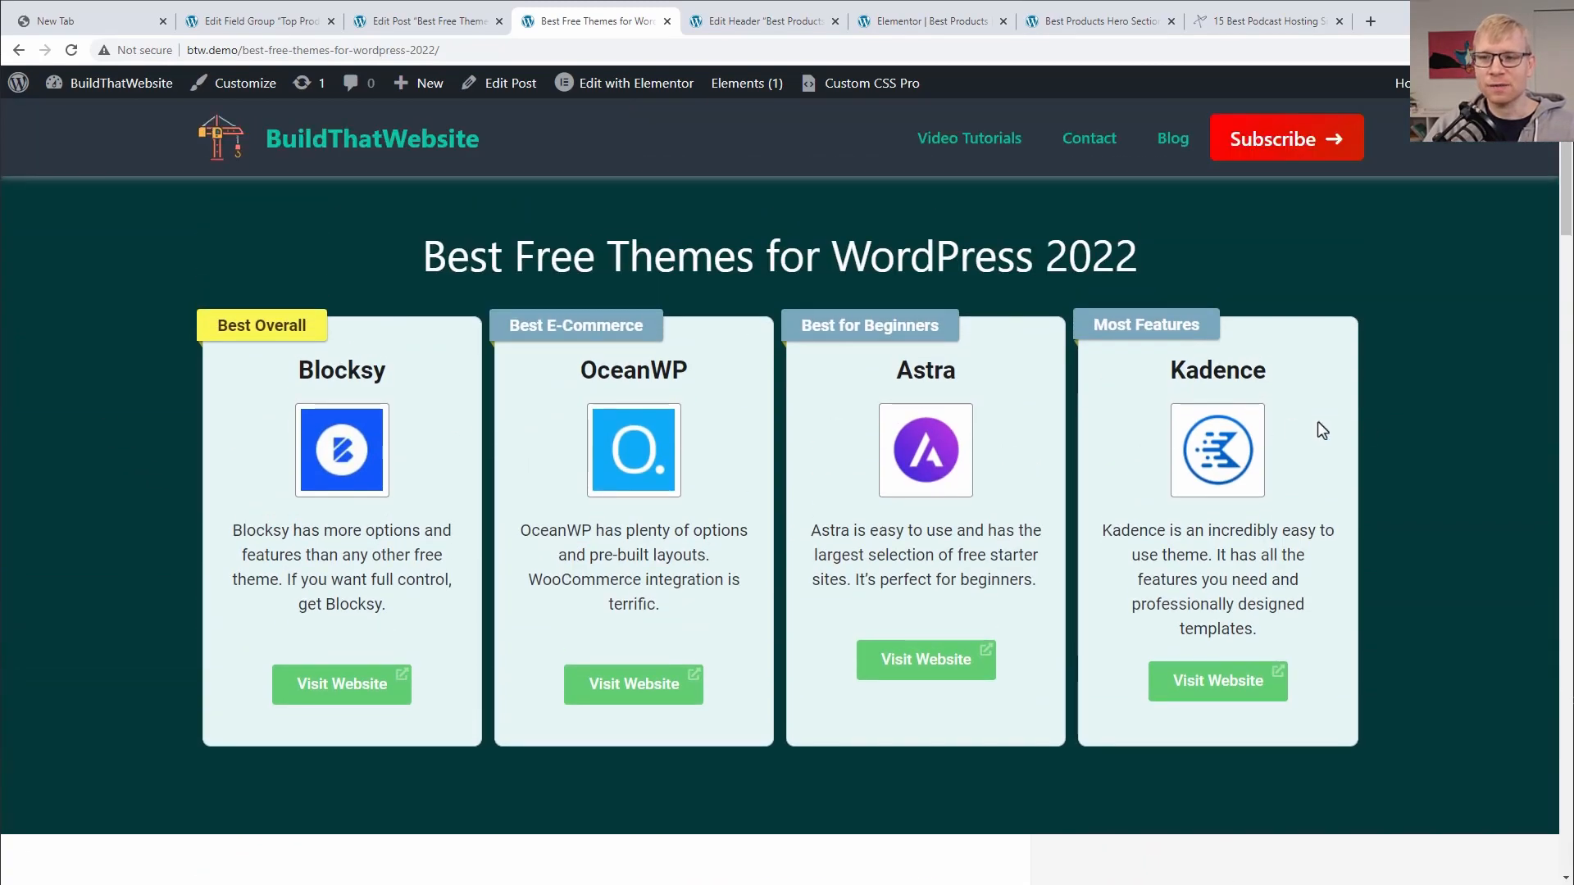